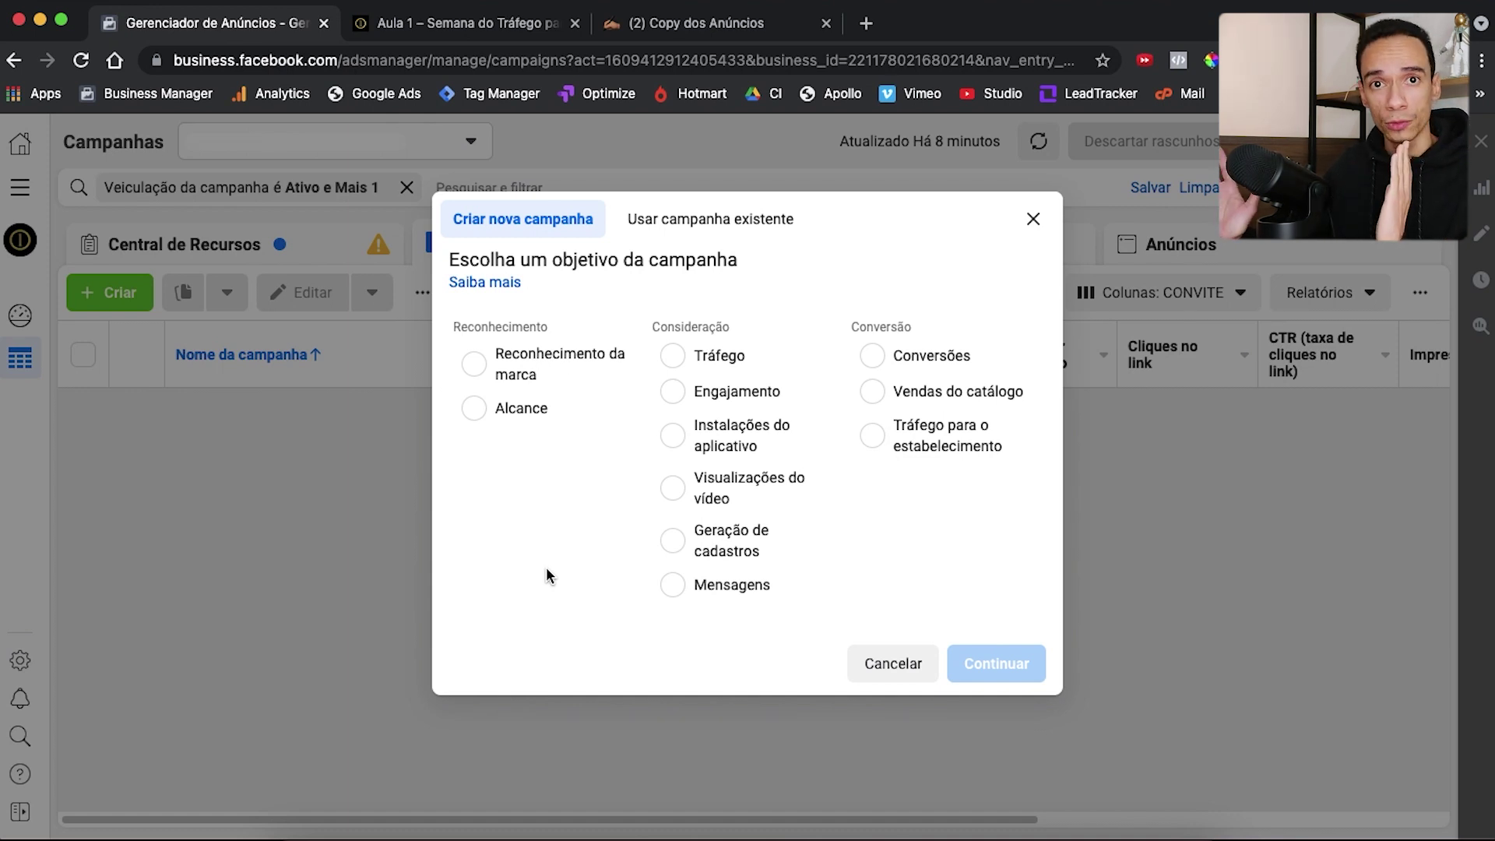
Choose Tráfego as the new campaign's objective and expand the optional naming section
left_click(692, 373)
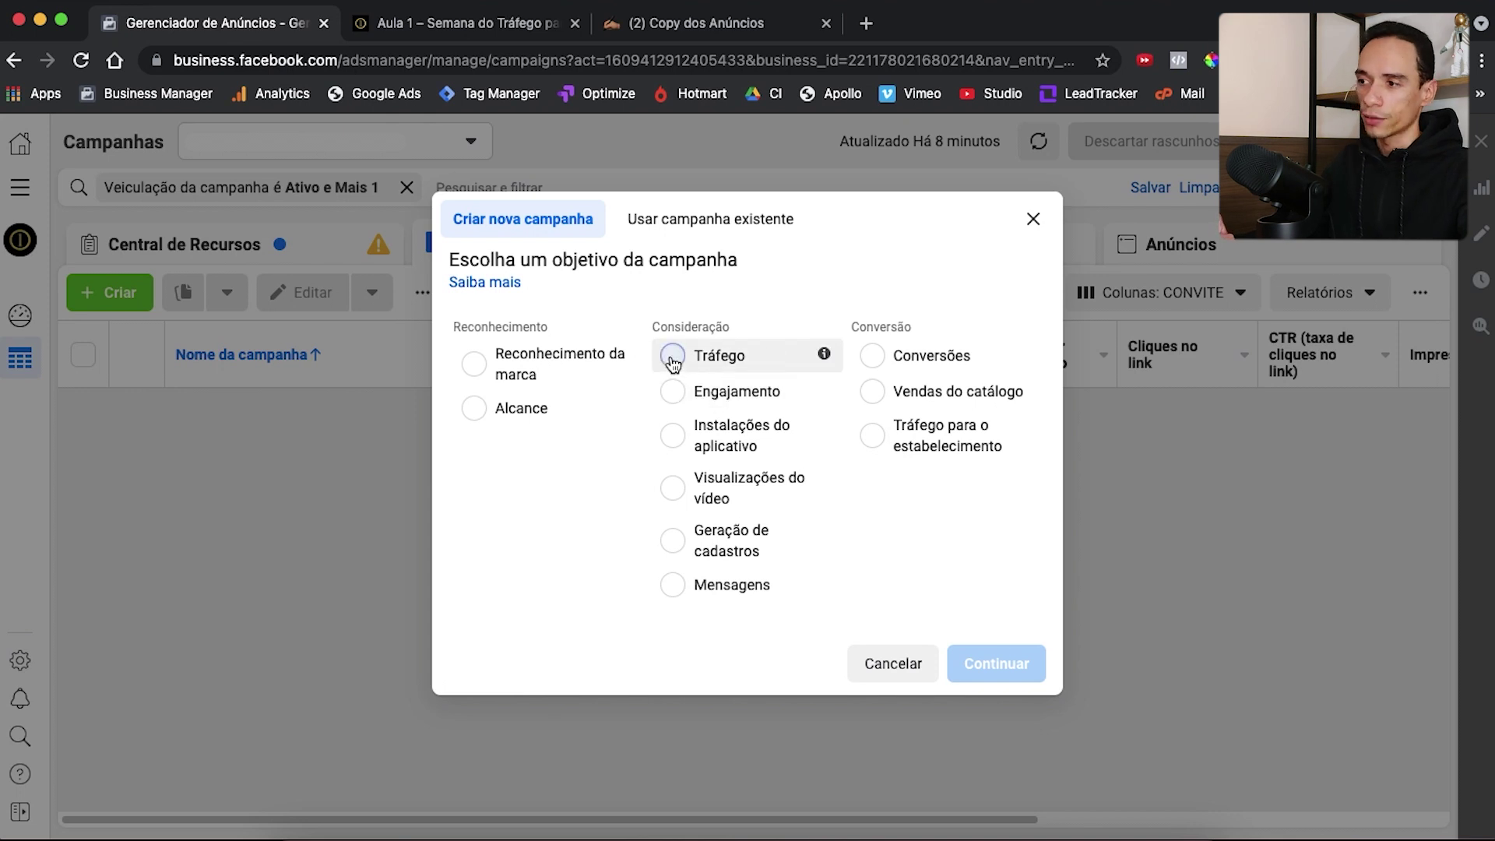
scroll(877, 568, "down", 2)
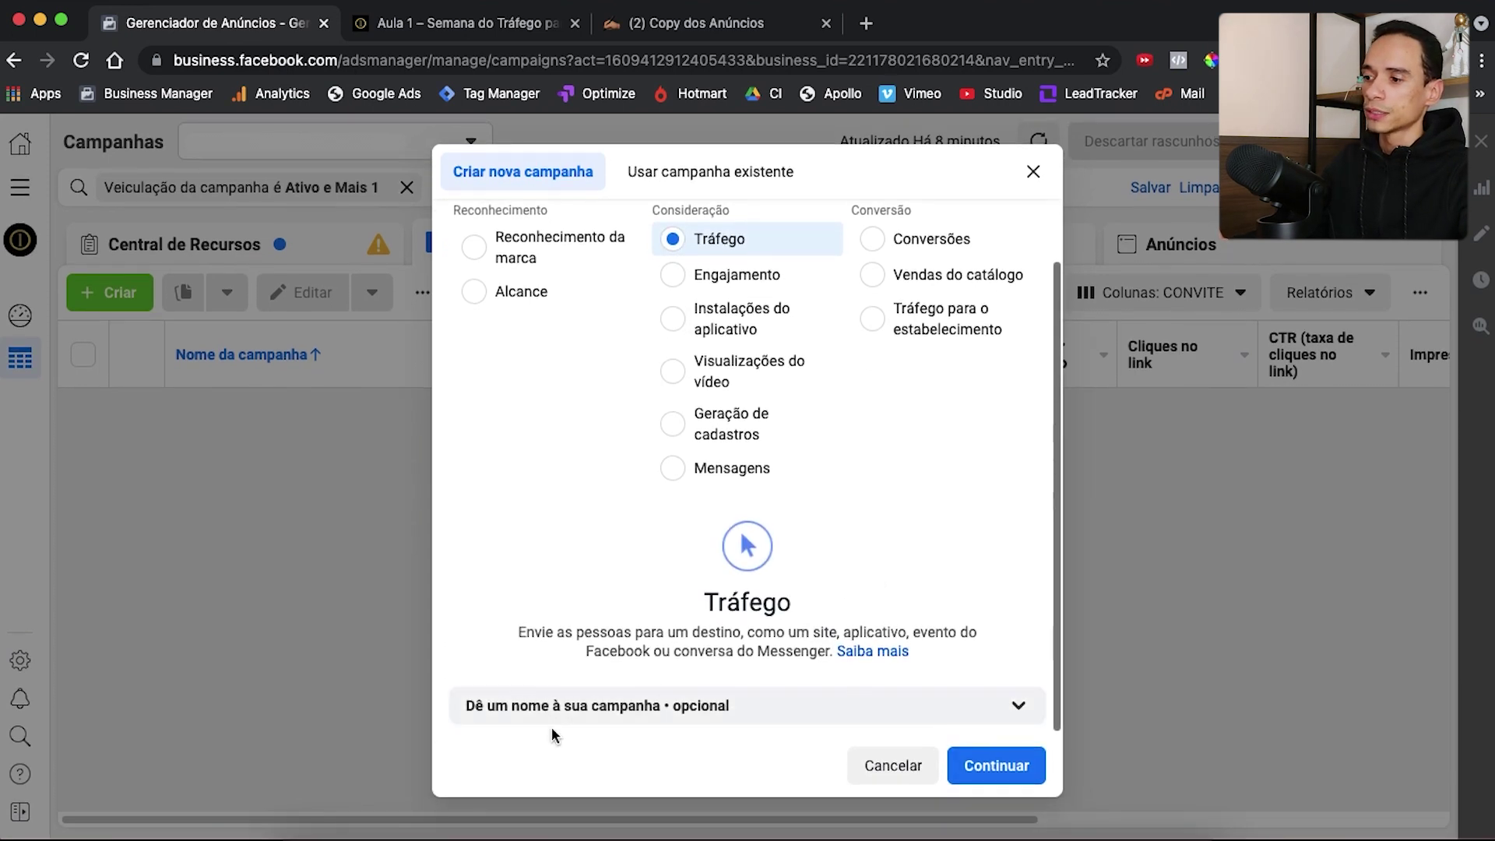
left_click(792, 706)
scroll(923, 471, "down", 4)
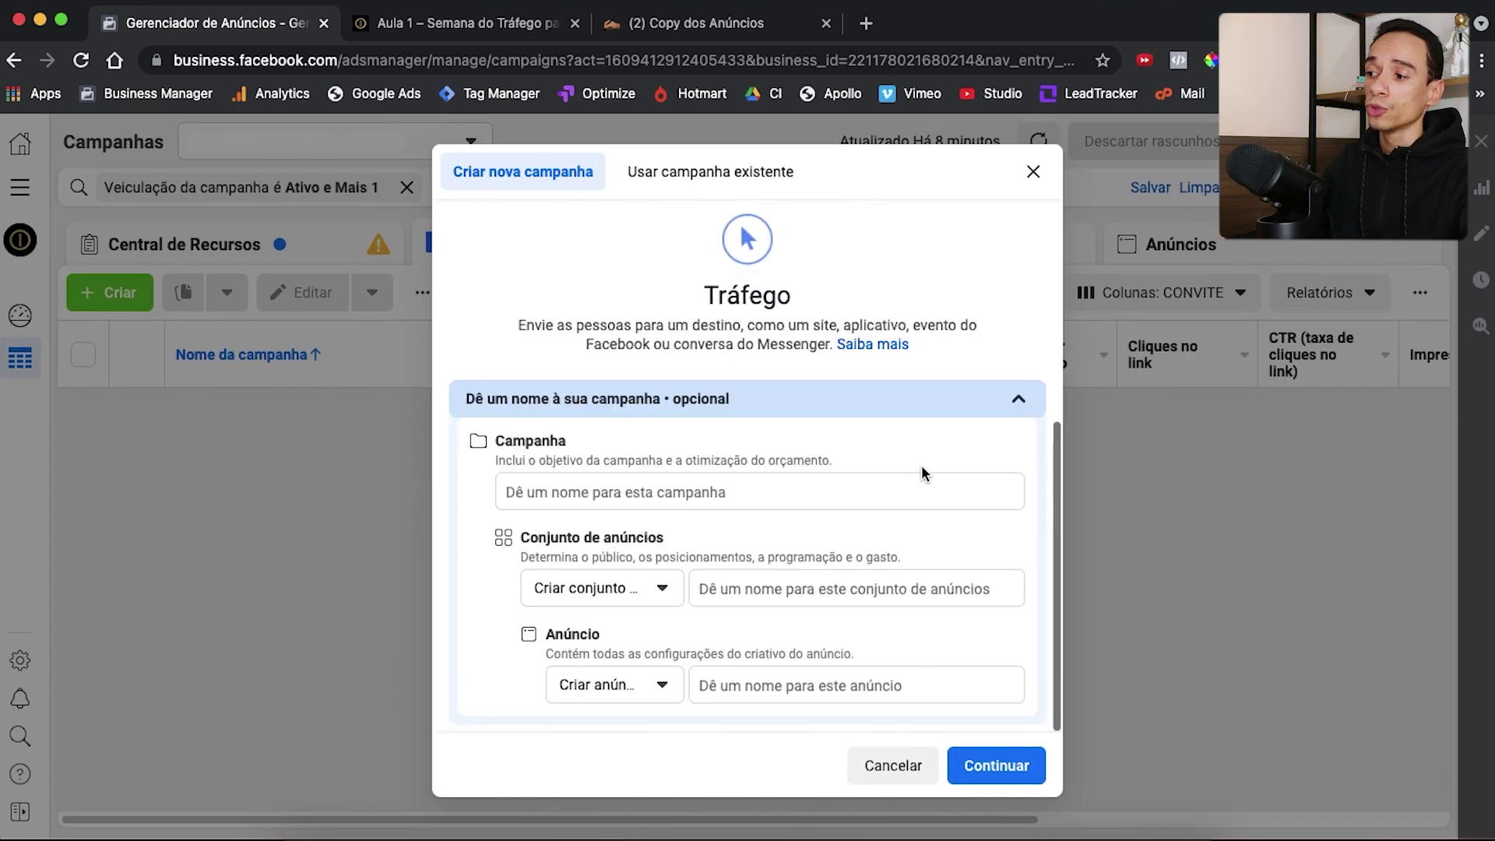
Name the campaign "CMTL | STL1 | EVENTO"
left_click(636, 491)
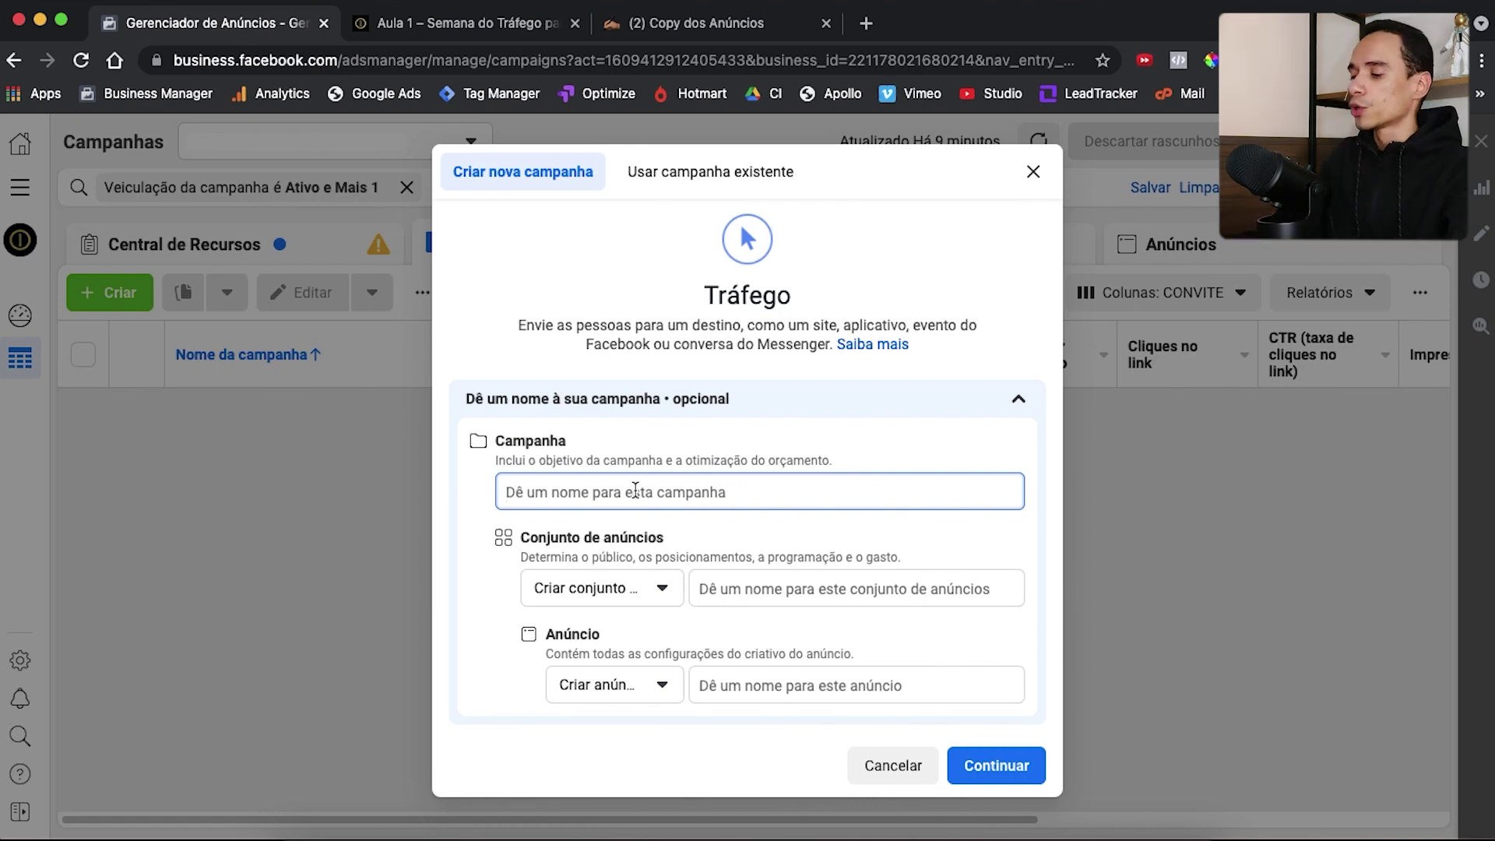
type("CMTL |")
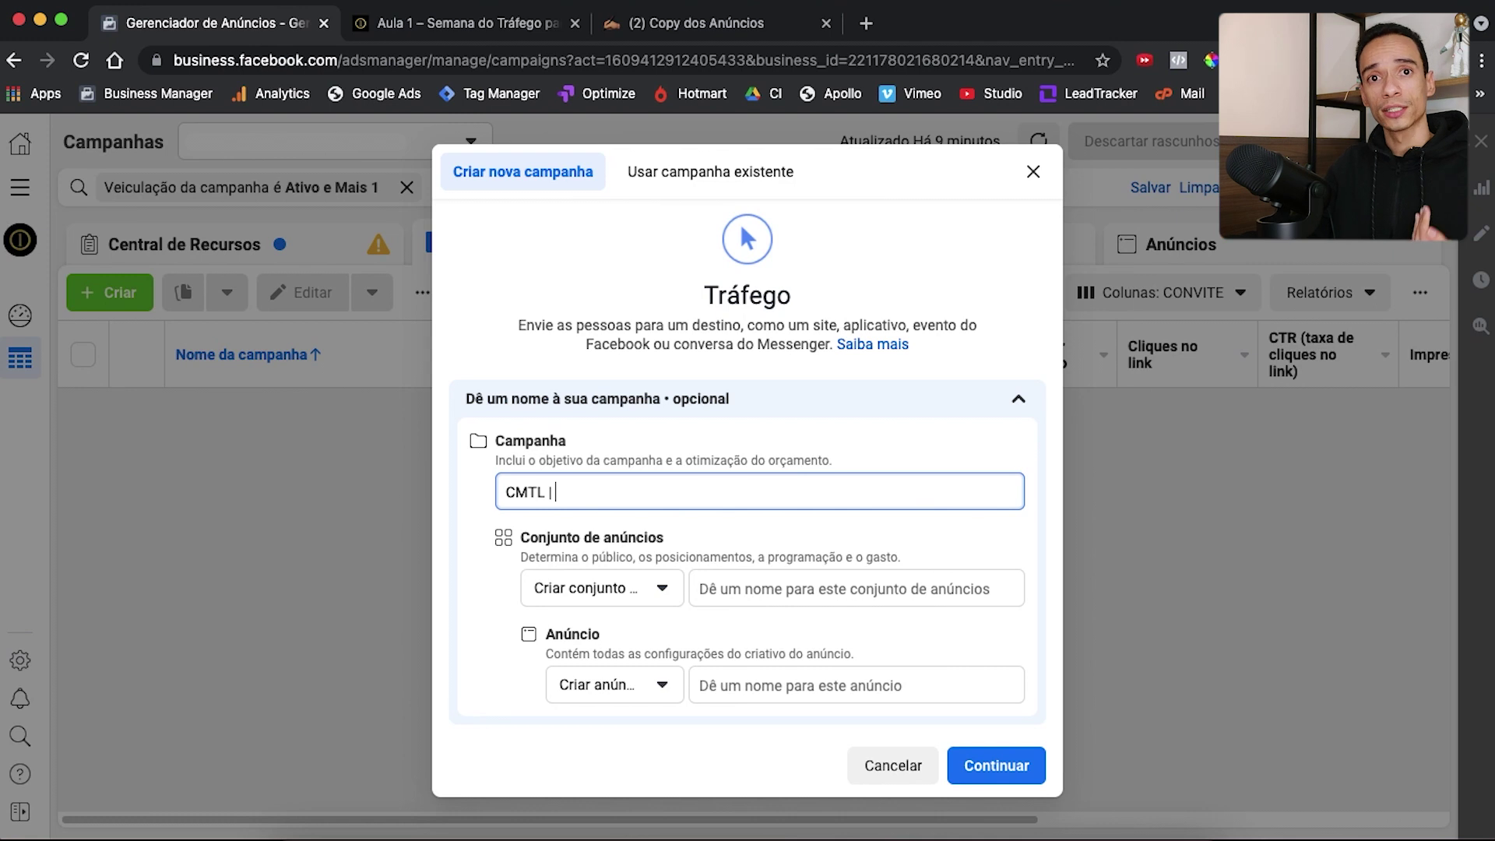
type("S")
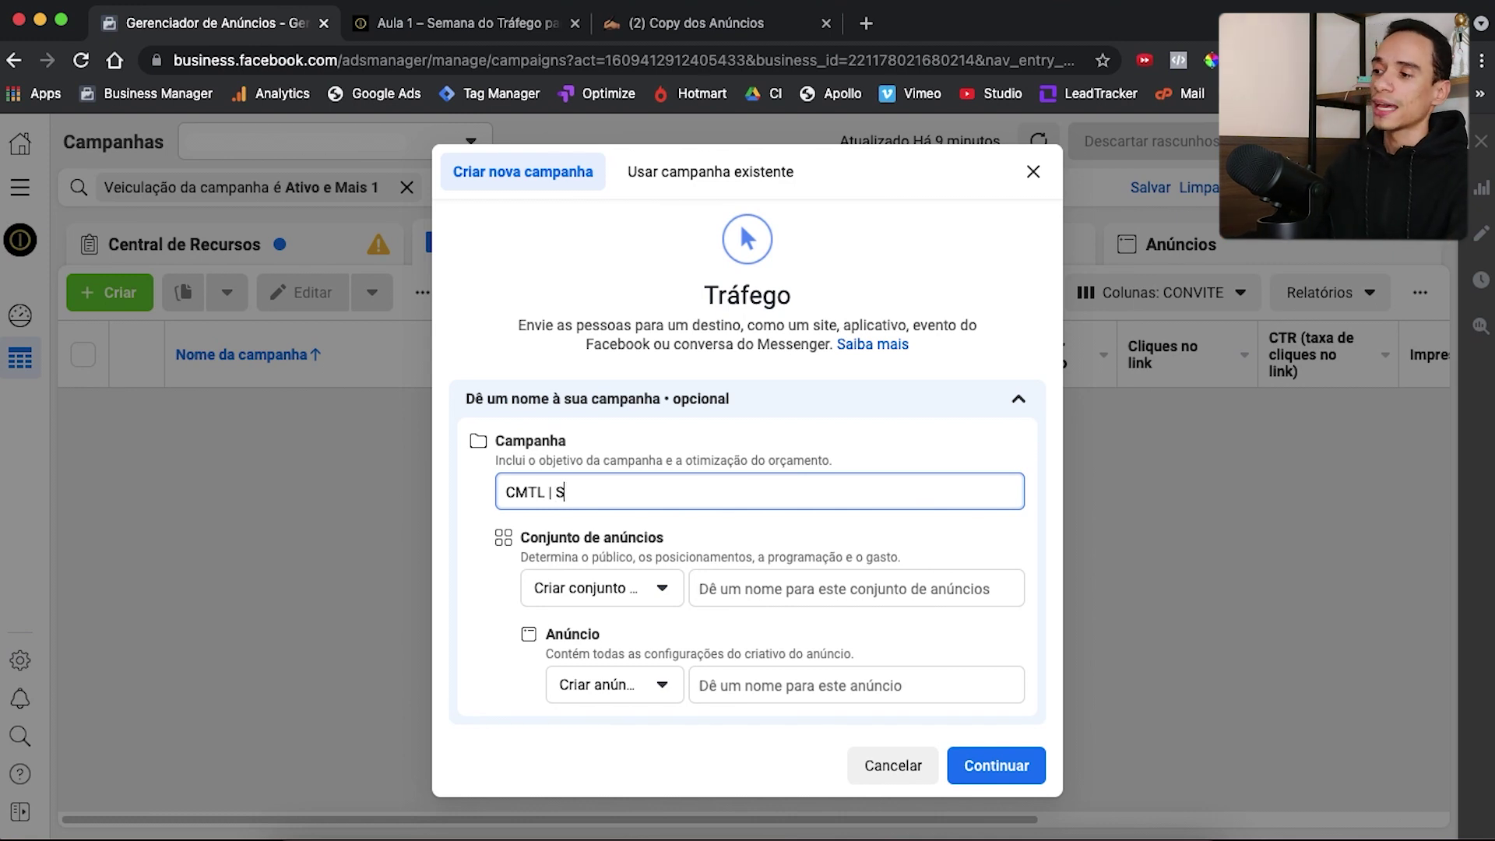
type("TL1")
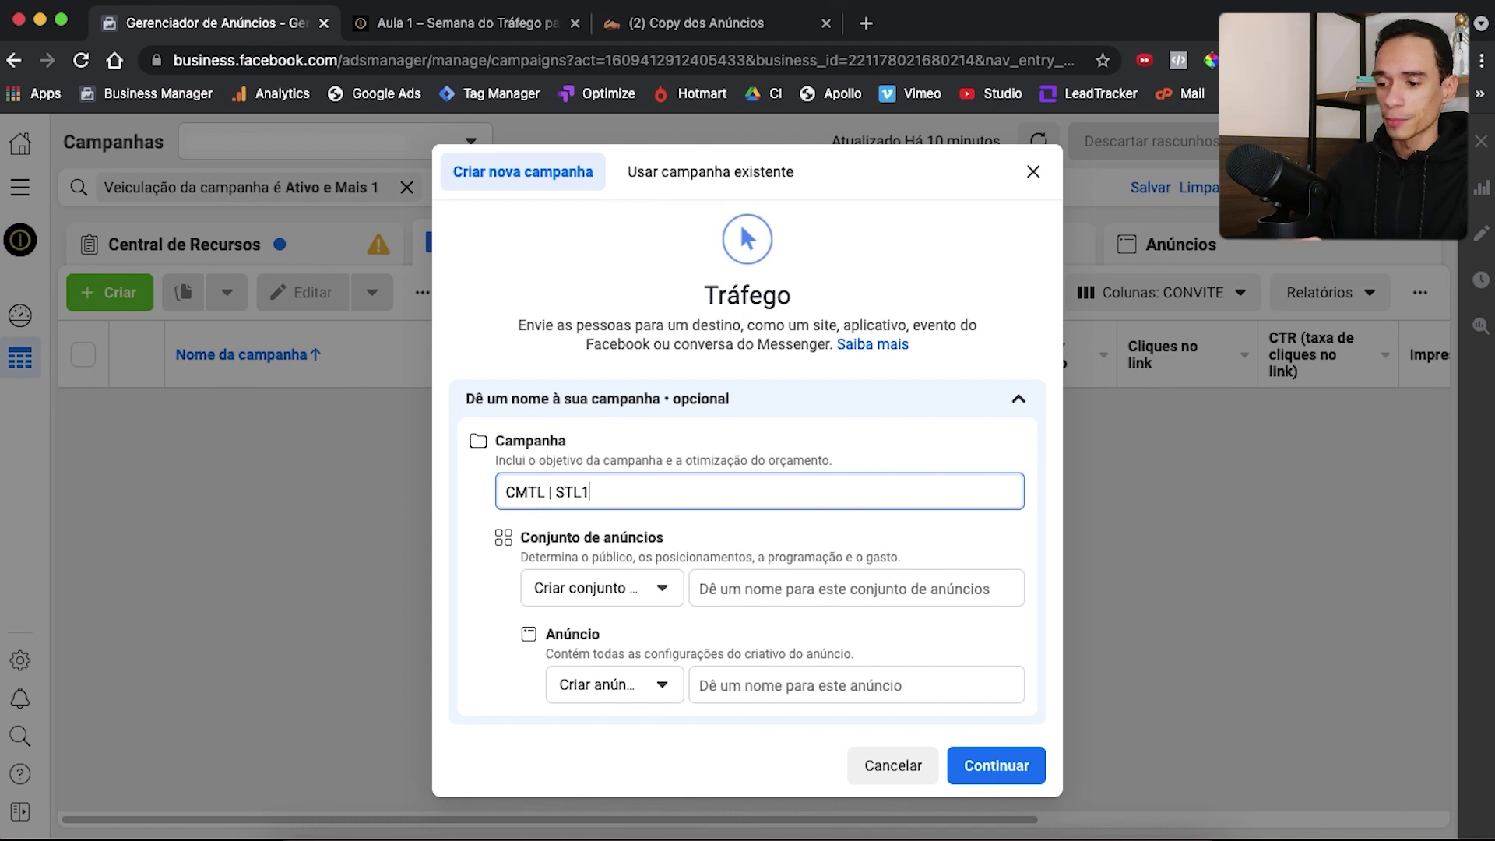
type("|")
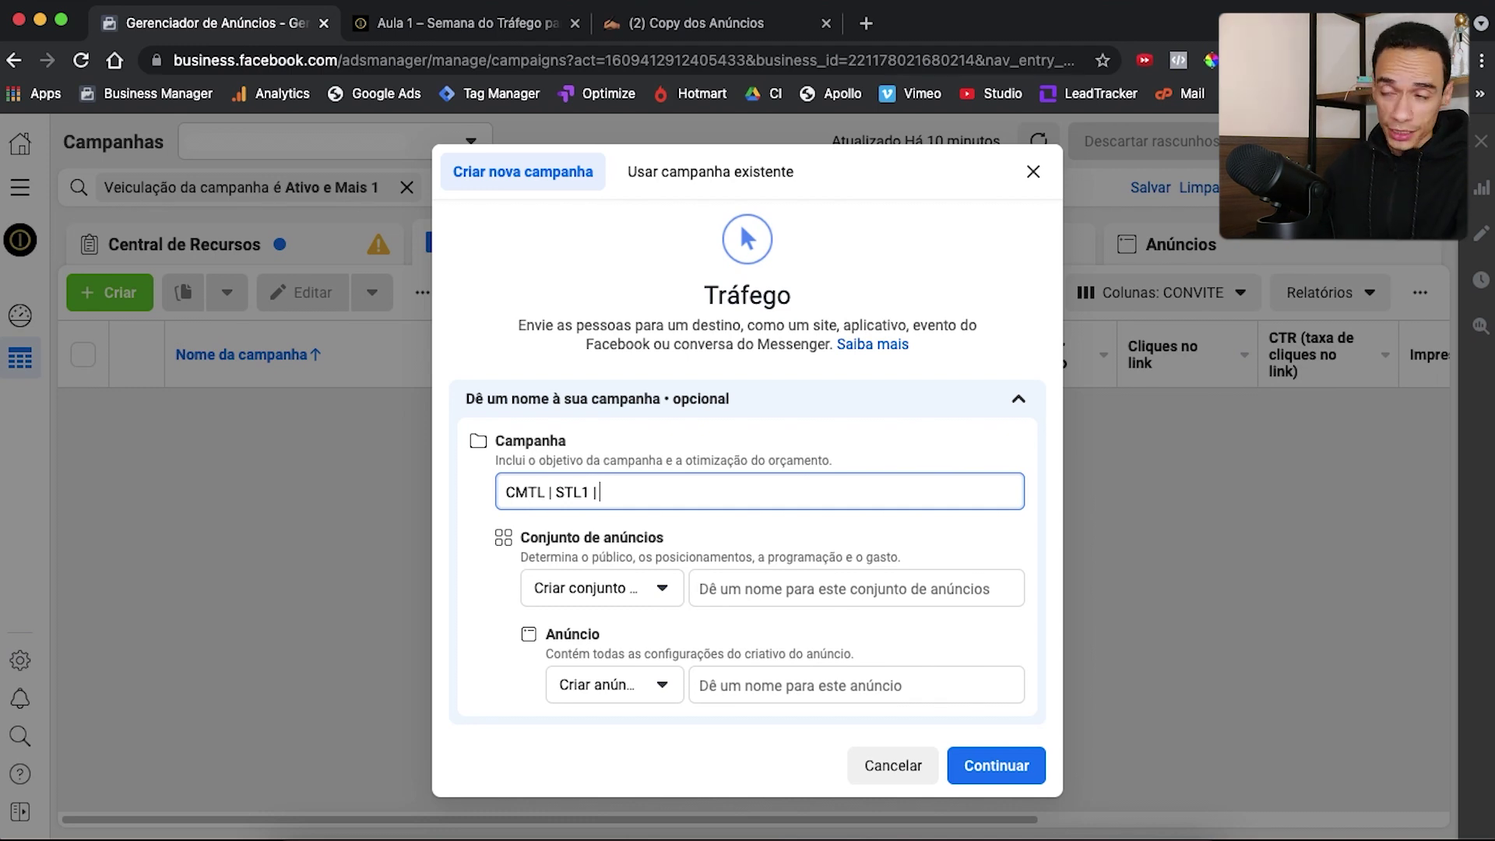
type(" EVENTO")
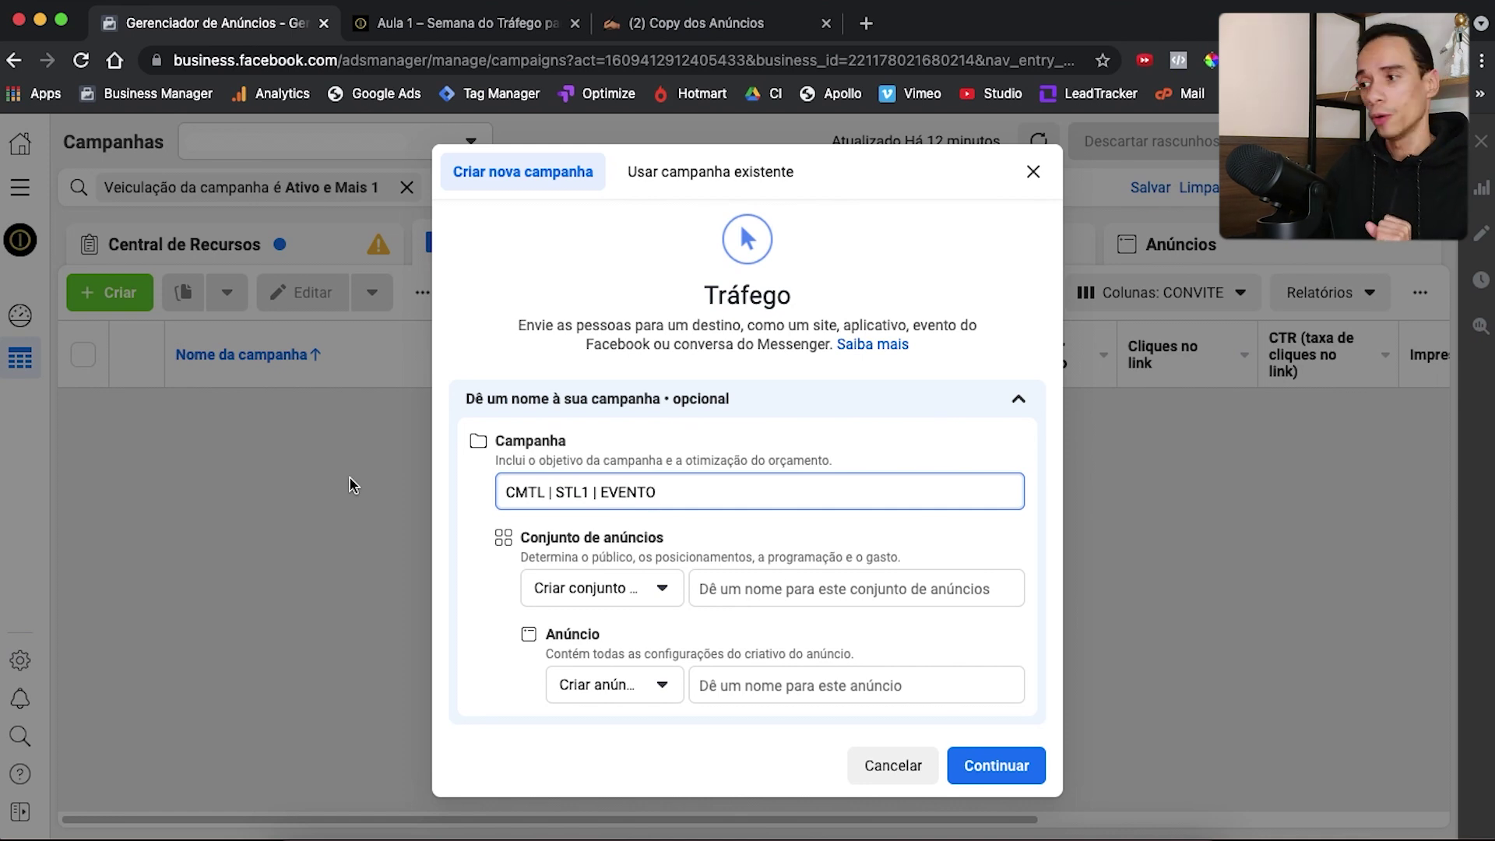
left_click(486, 611)
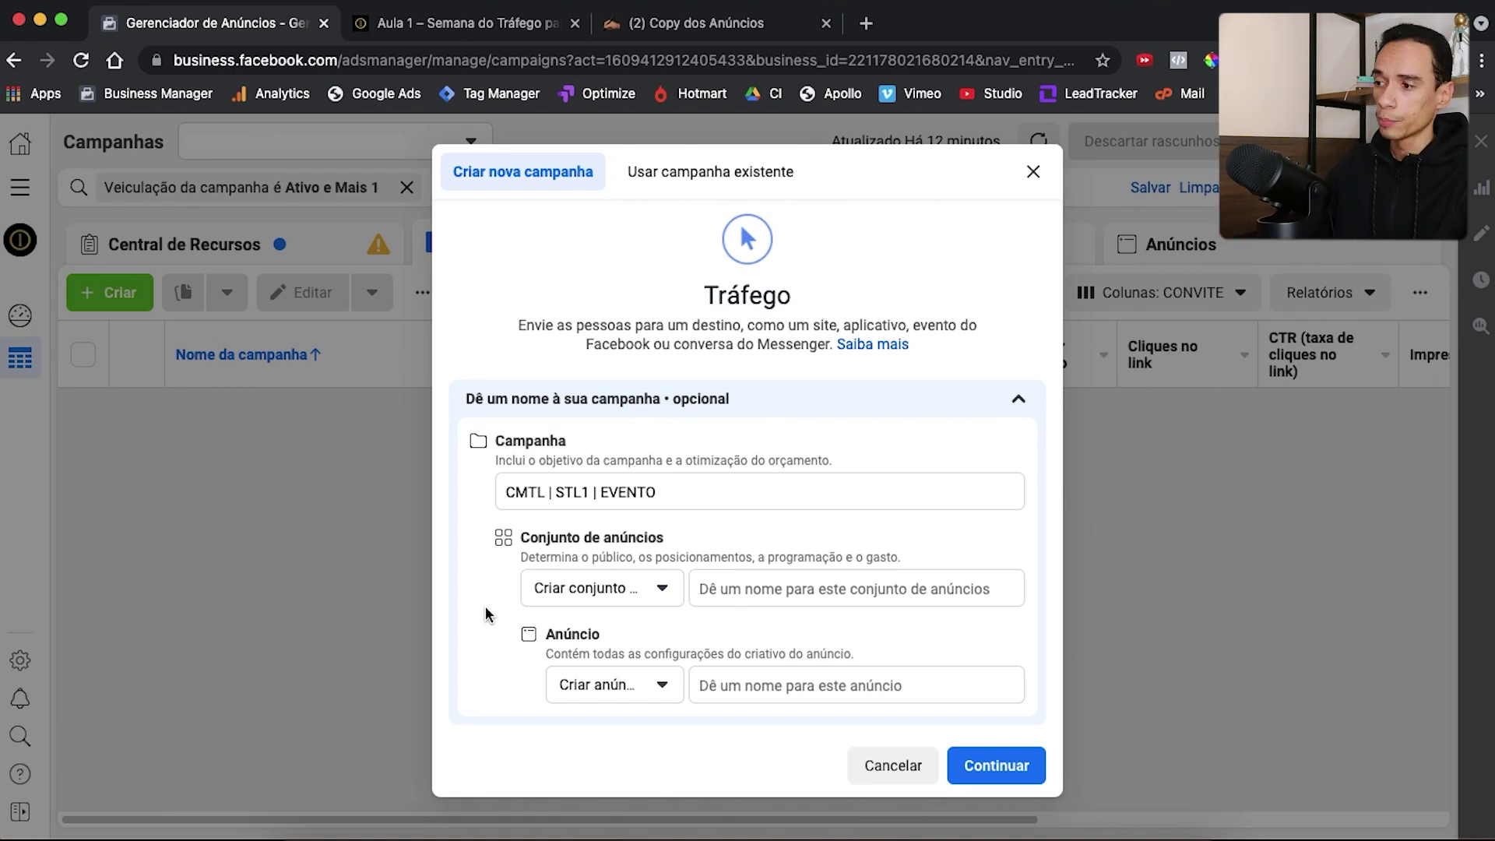
Set the ad set option to Pular conjunto de anúncios and continue to create the campaign draft
left_click(609, 590)
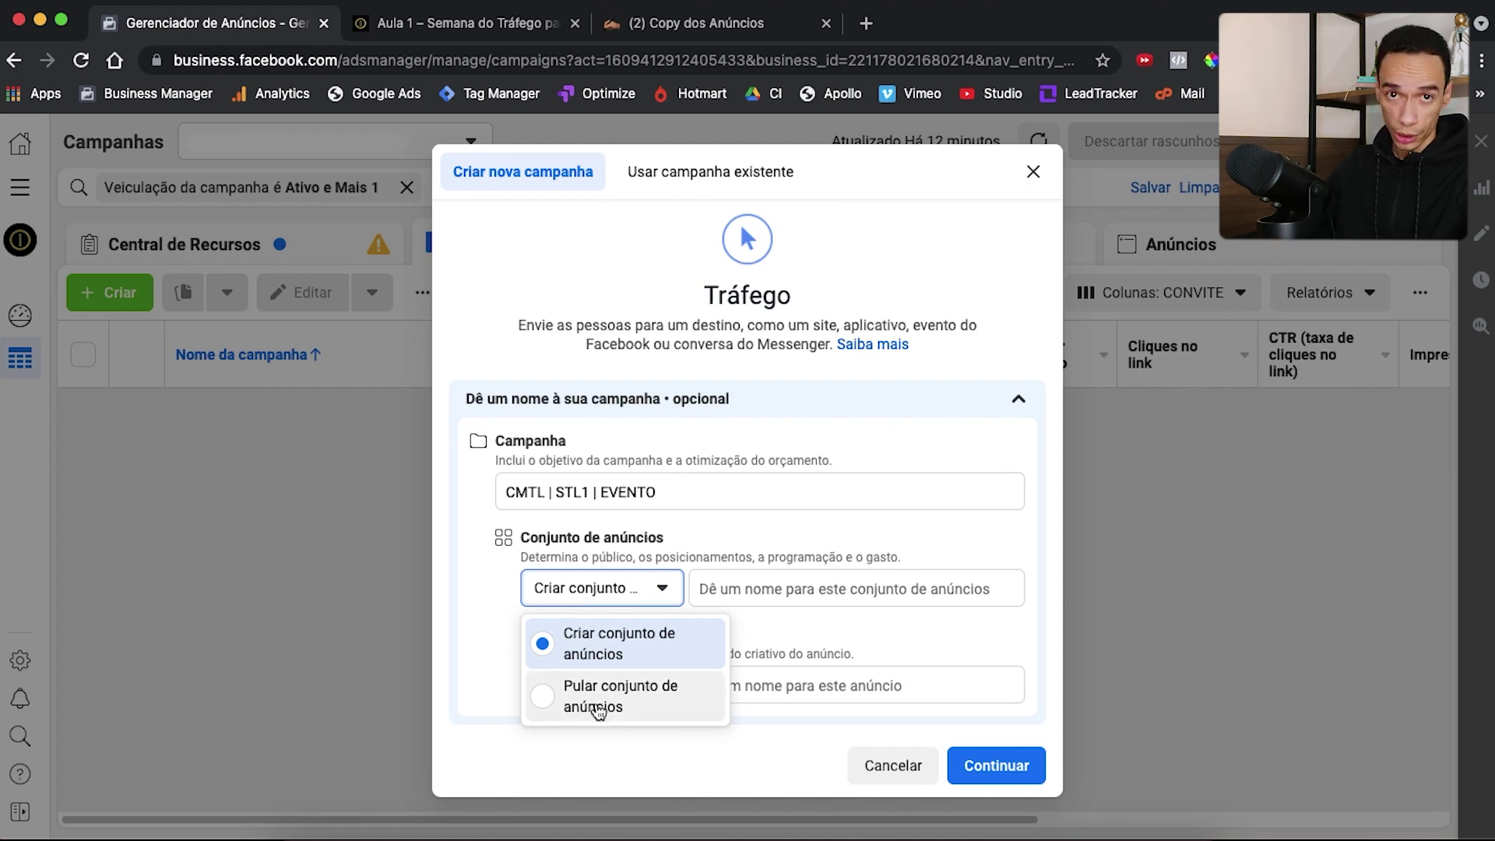
left_click(598, 705)
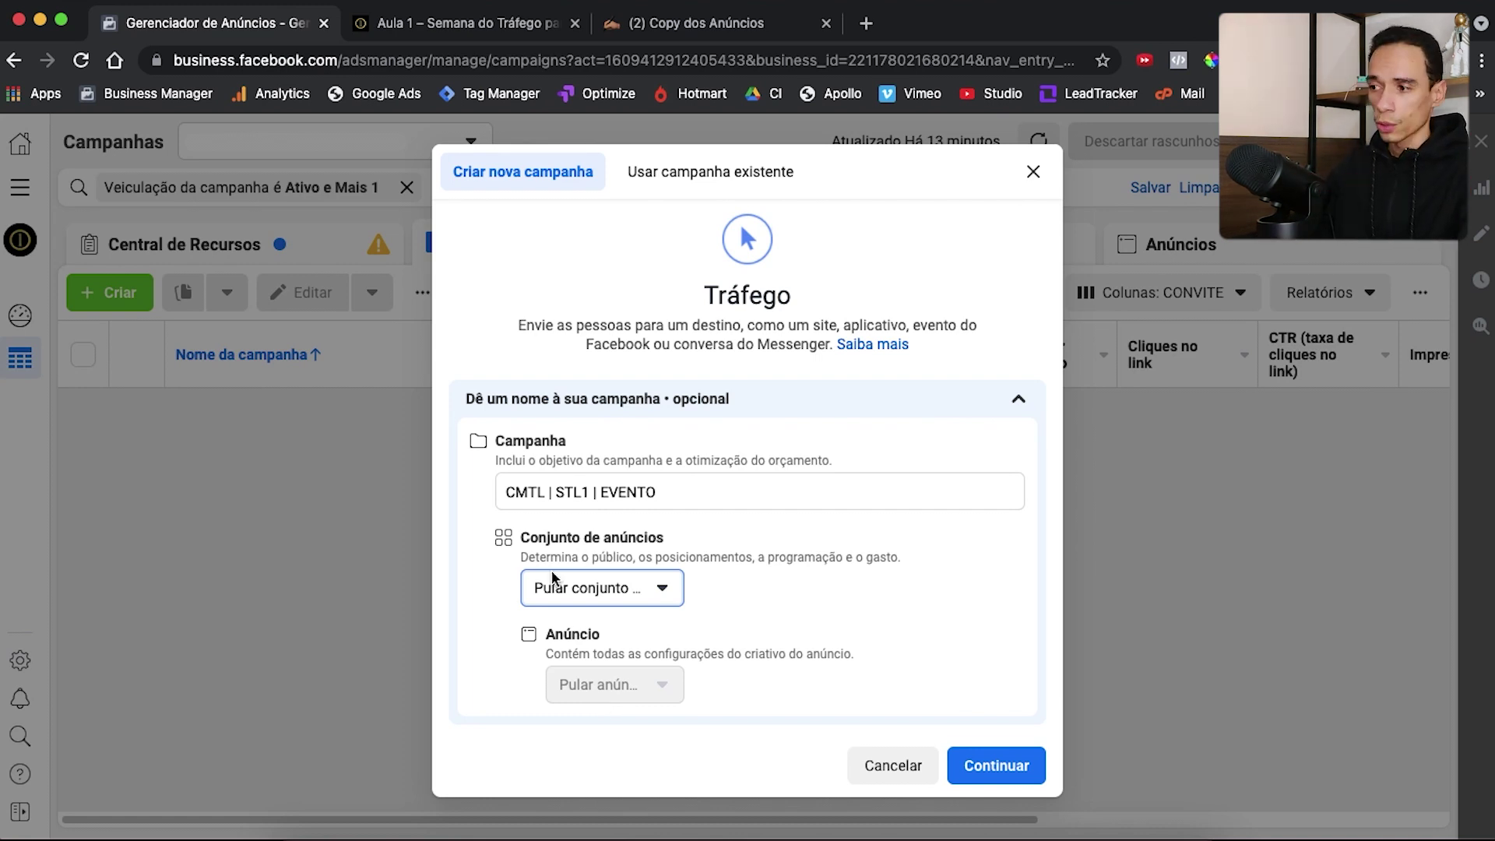
left_click(1004, 775)
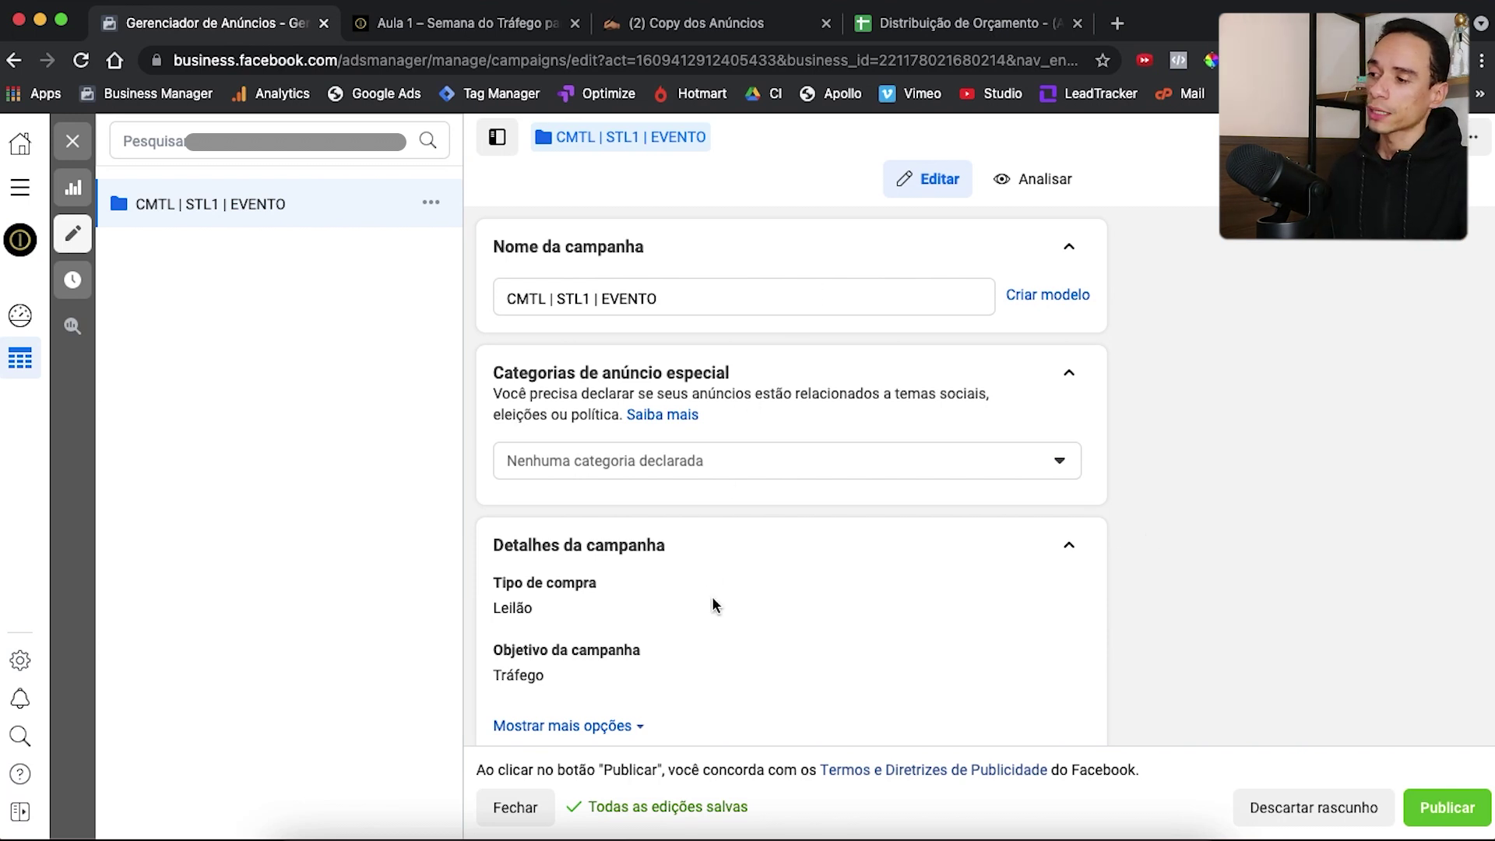
Create an ad set inside the CMTL | STL1 | EVENTO campaign, leaving campaign budget optimization off
scroll(607, 532, "down", 2)
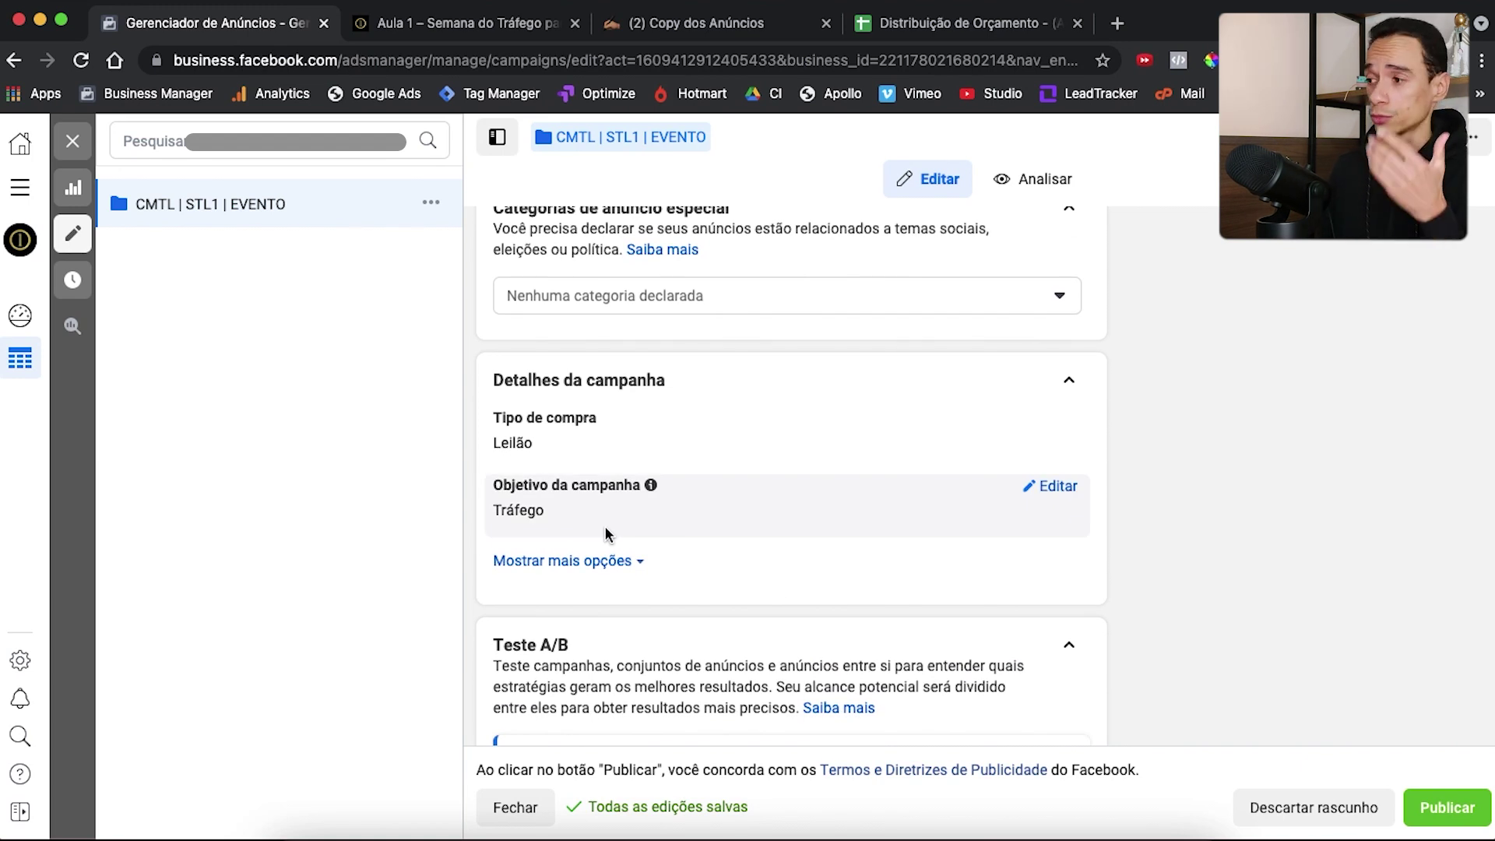
scroll(861, 611, "up", 1)
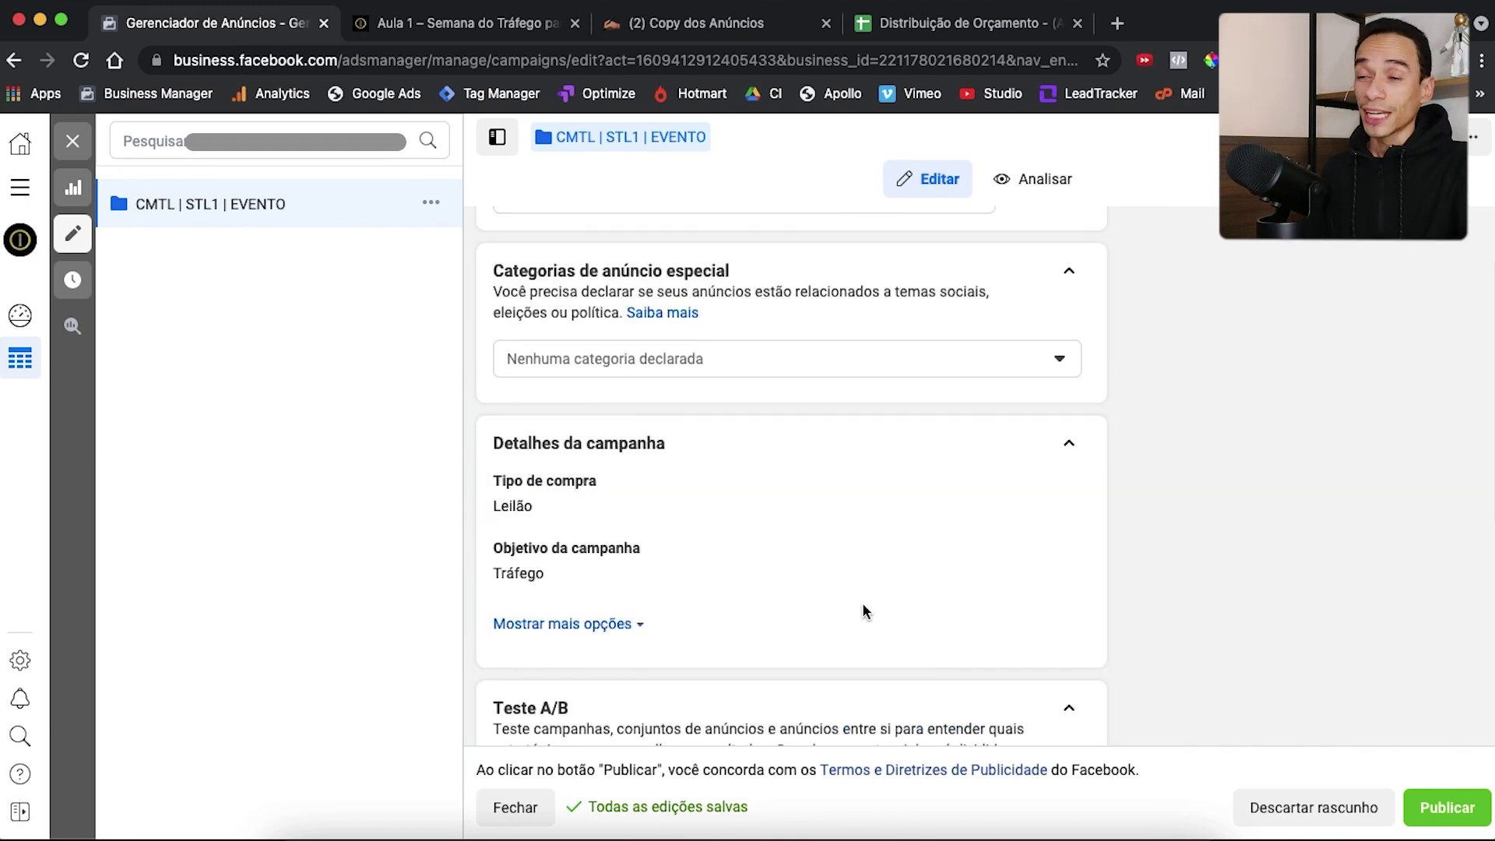
scroll(863, 612, "down", 4)
scroll(863, 611, "down", 2)
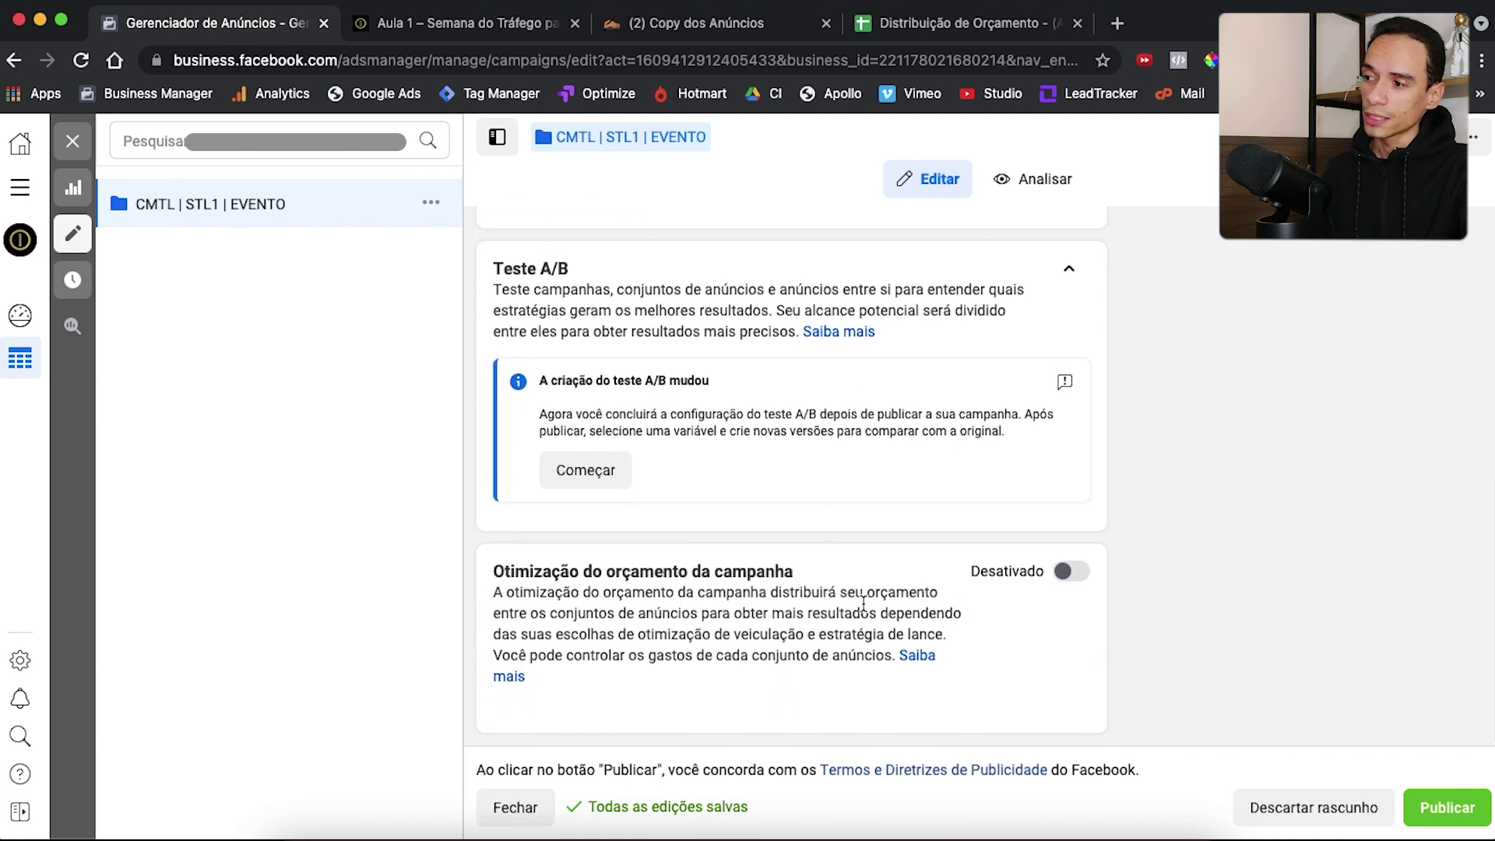
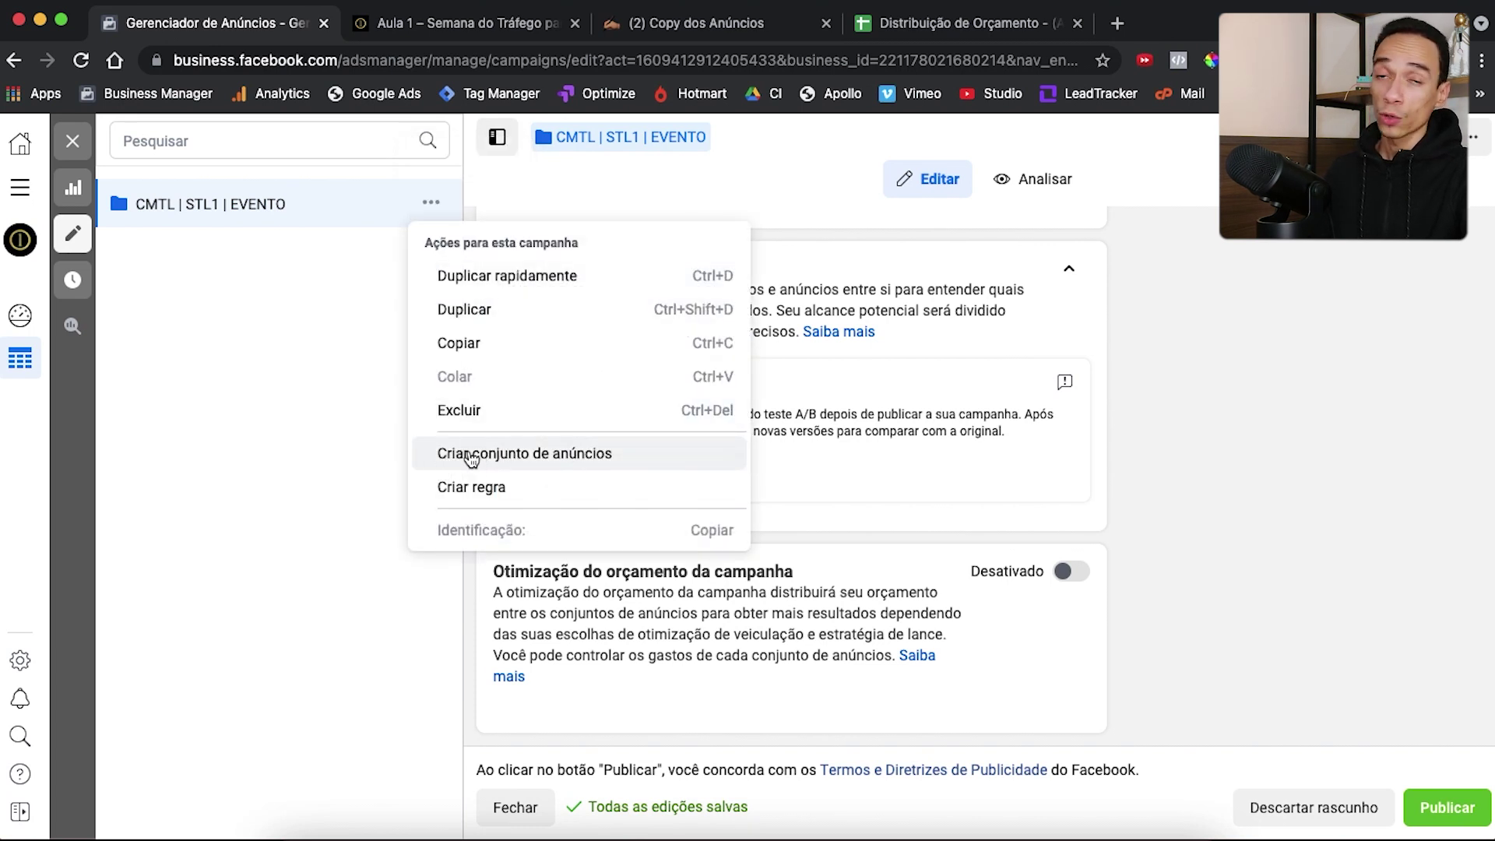
left_click(475, 456)
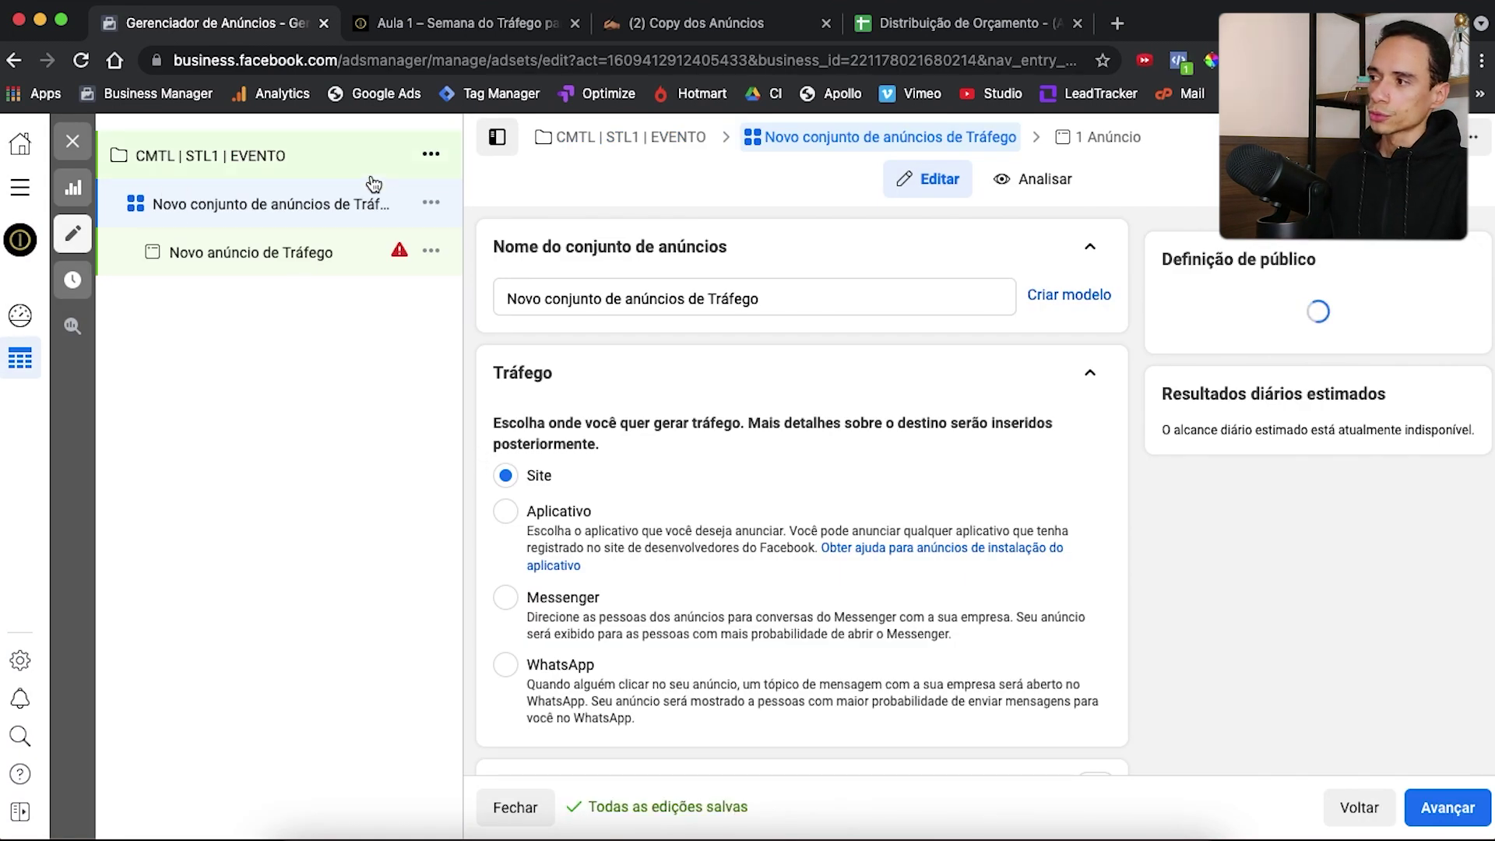
Delete the default ad "Novo anúncio de Tráfego" from the new ad set and confirm the deletion
left_click(433, 258)
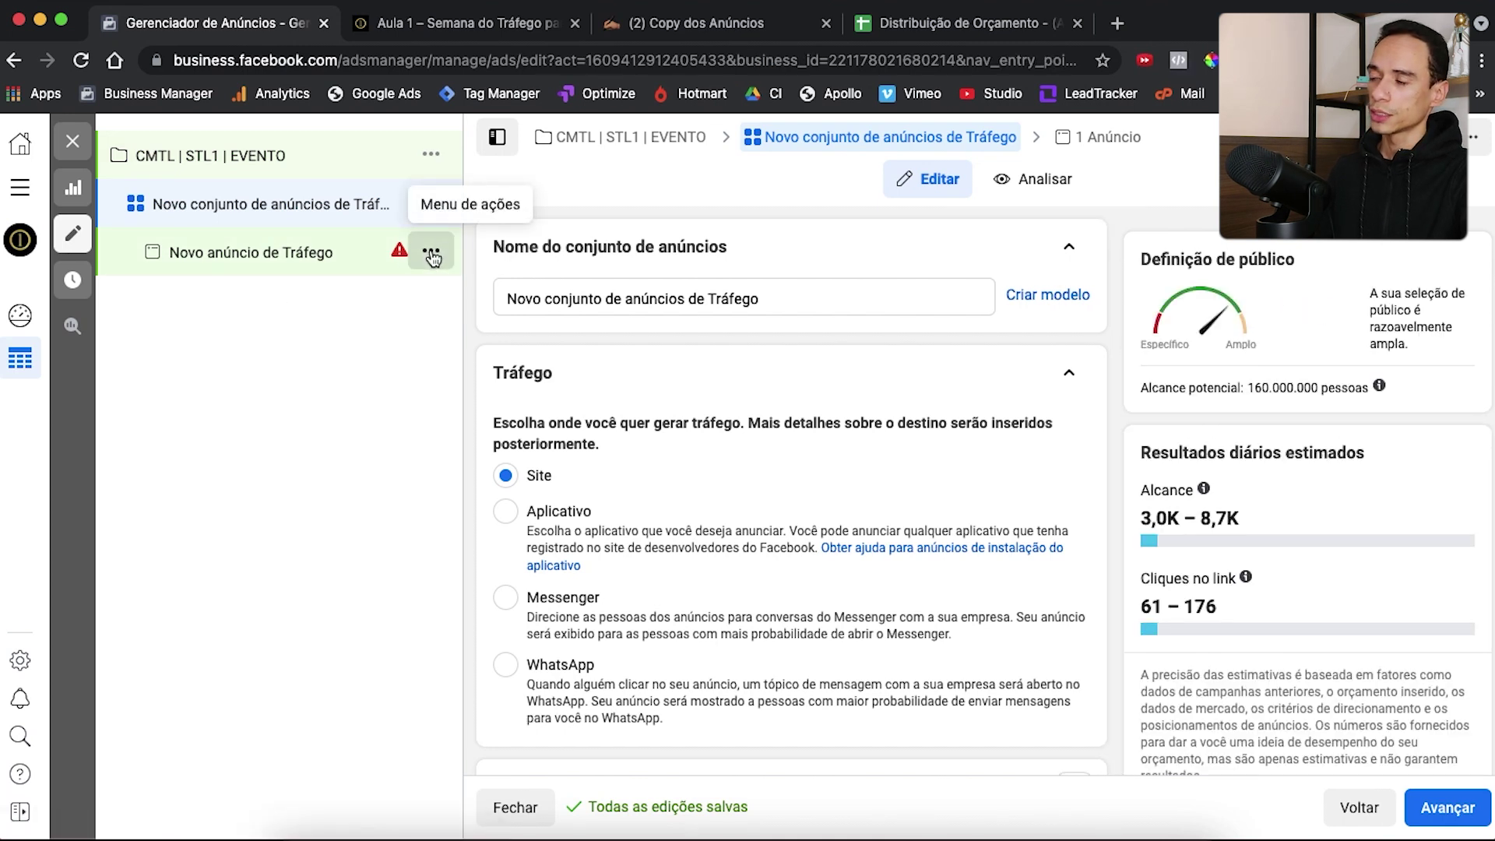
left_click(433, 255)
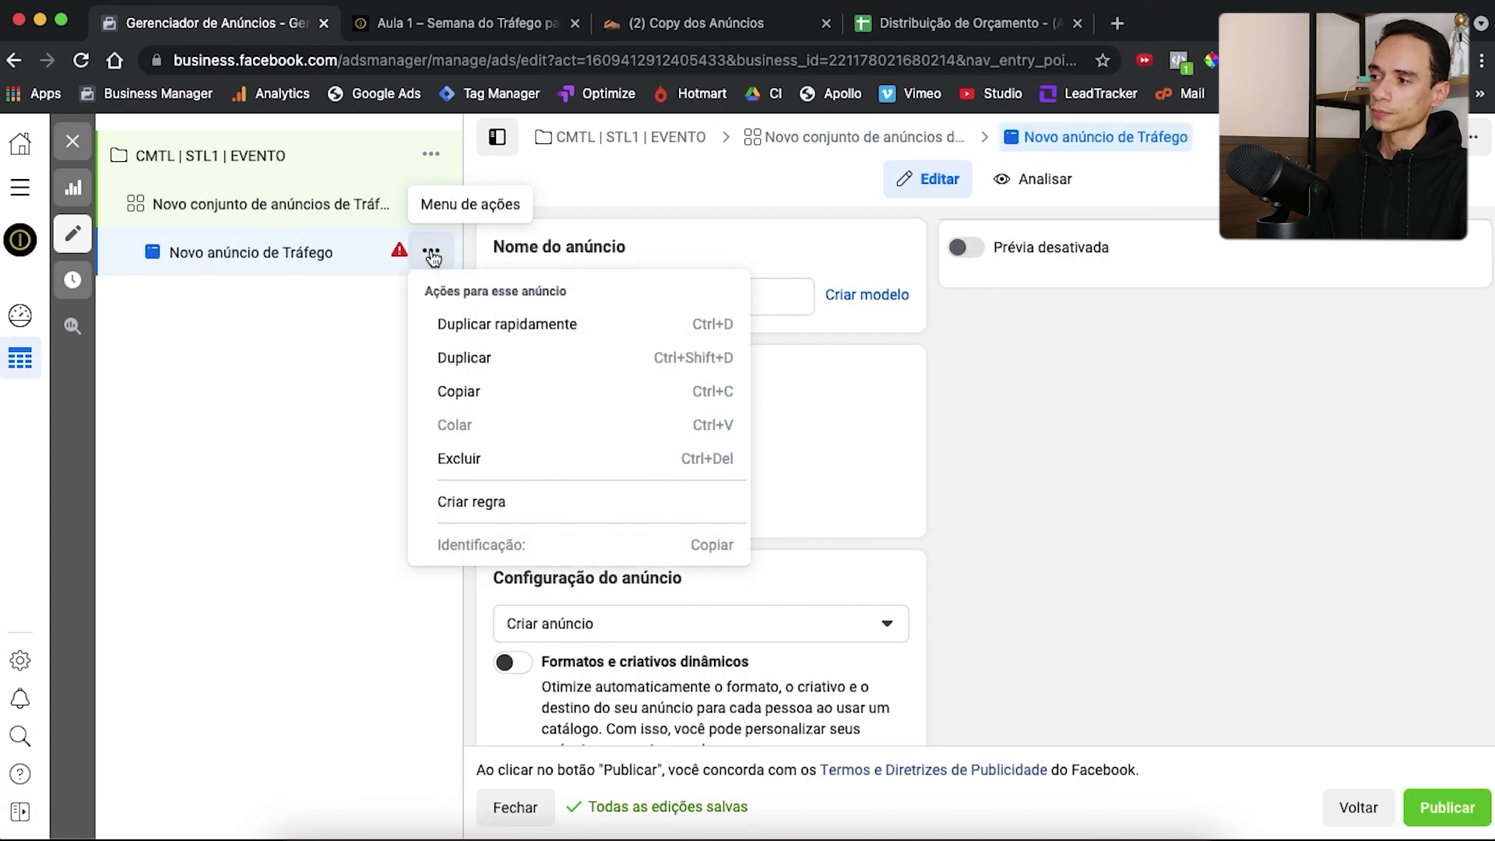
left_click(473, 459)
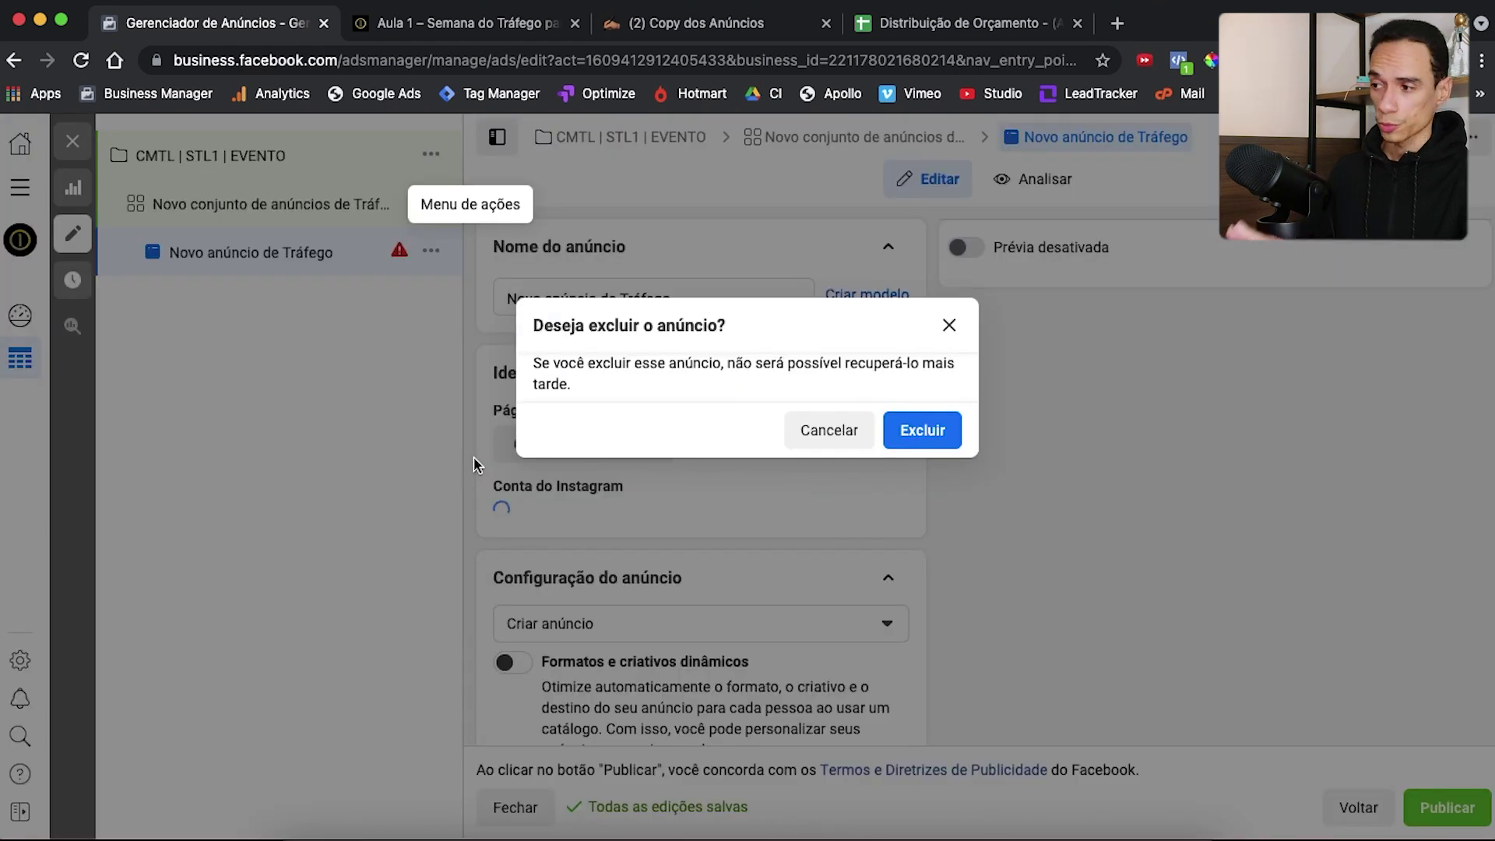
left_click(890, 430)
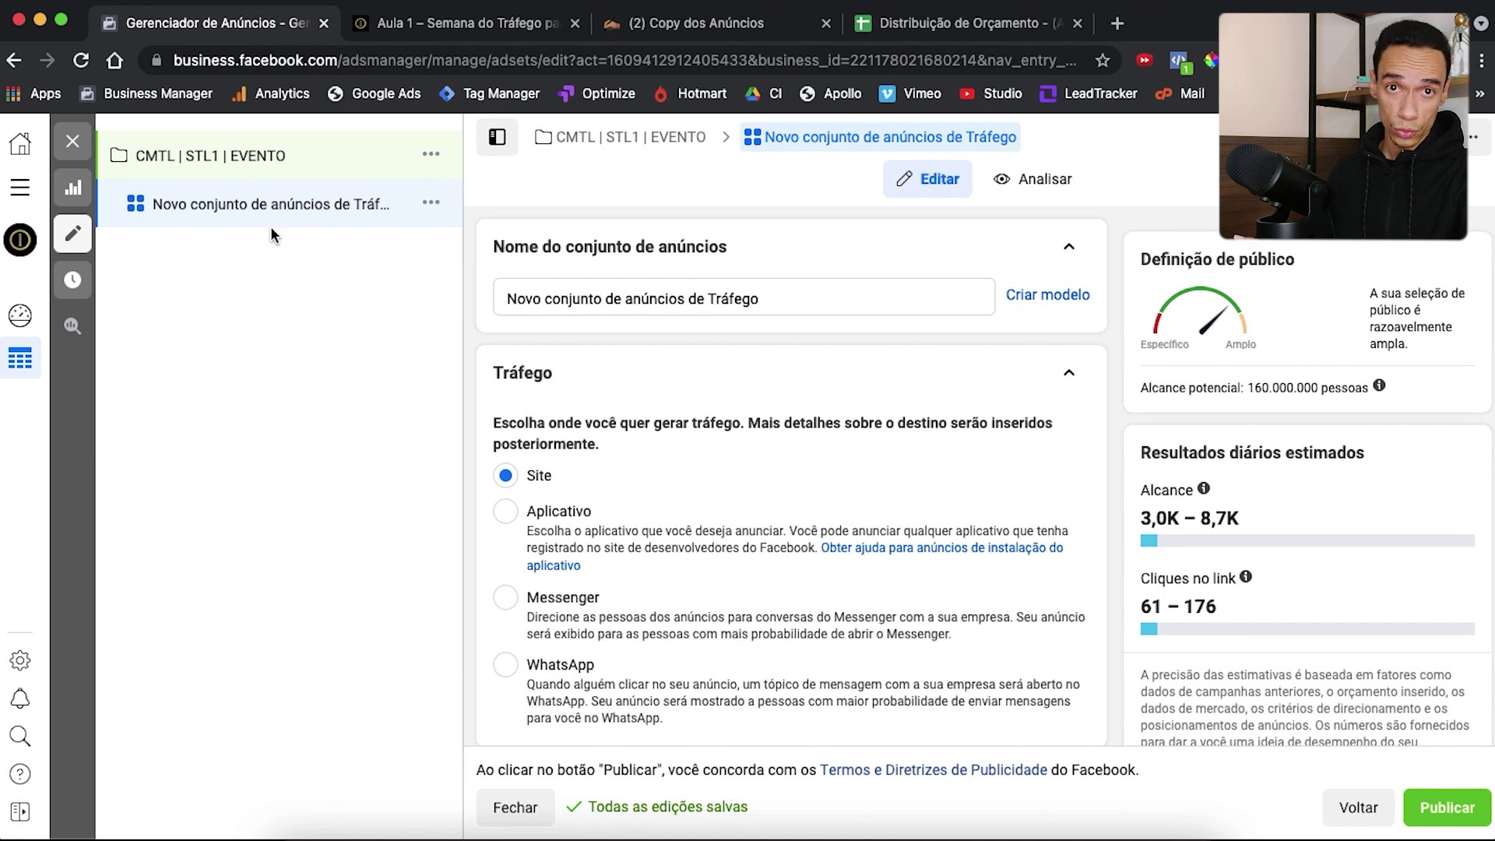
Rename the ad set to "Aula 01"
left_click(784, 293)
key("super+a")
type("Aula ")
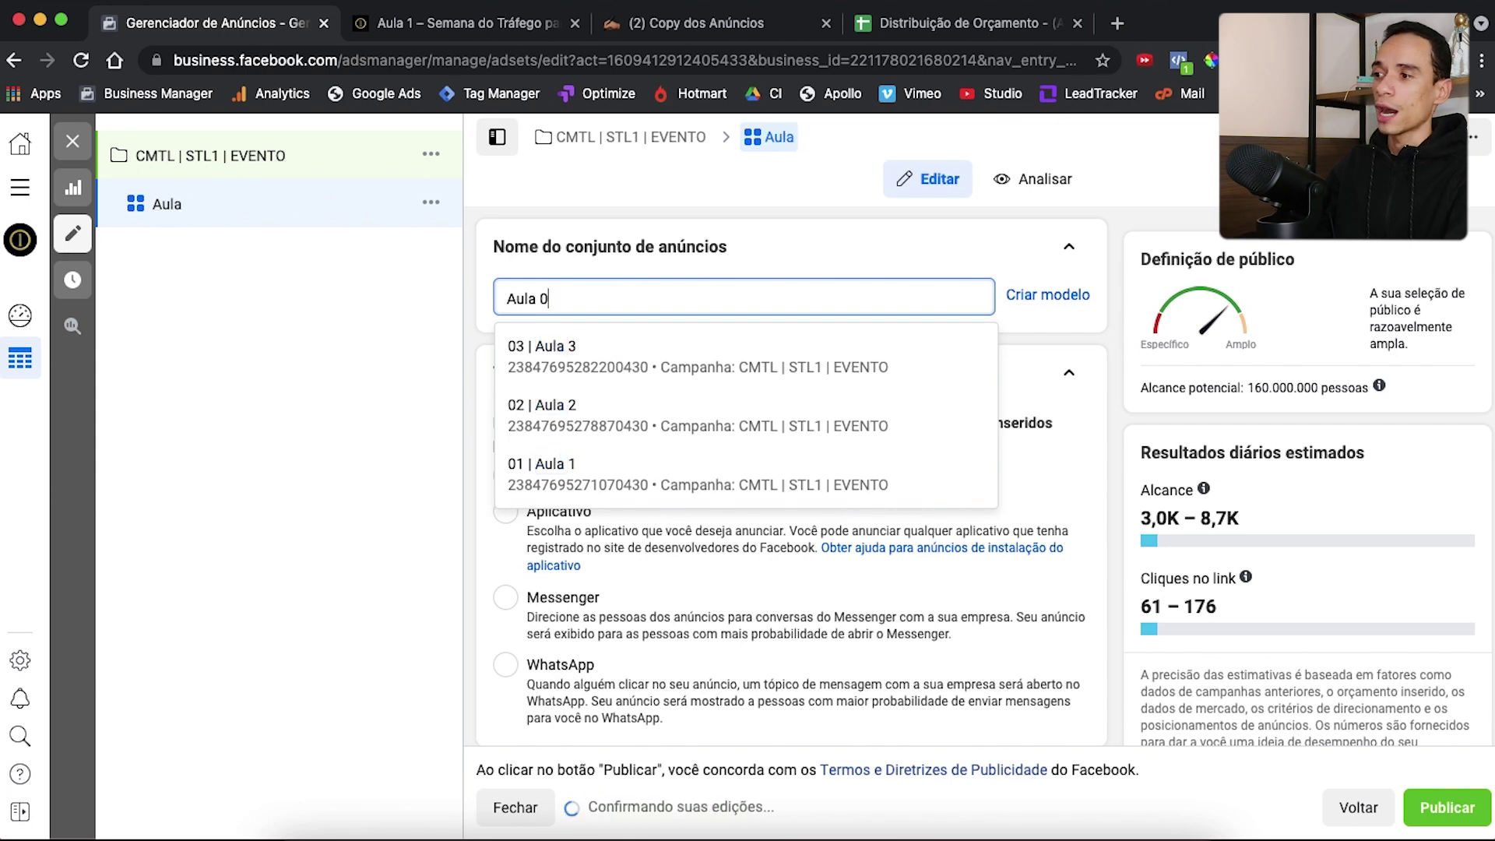
type("01")
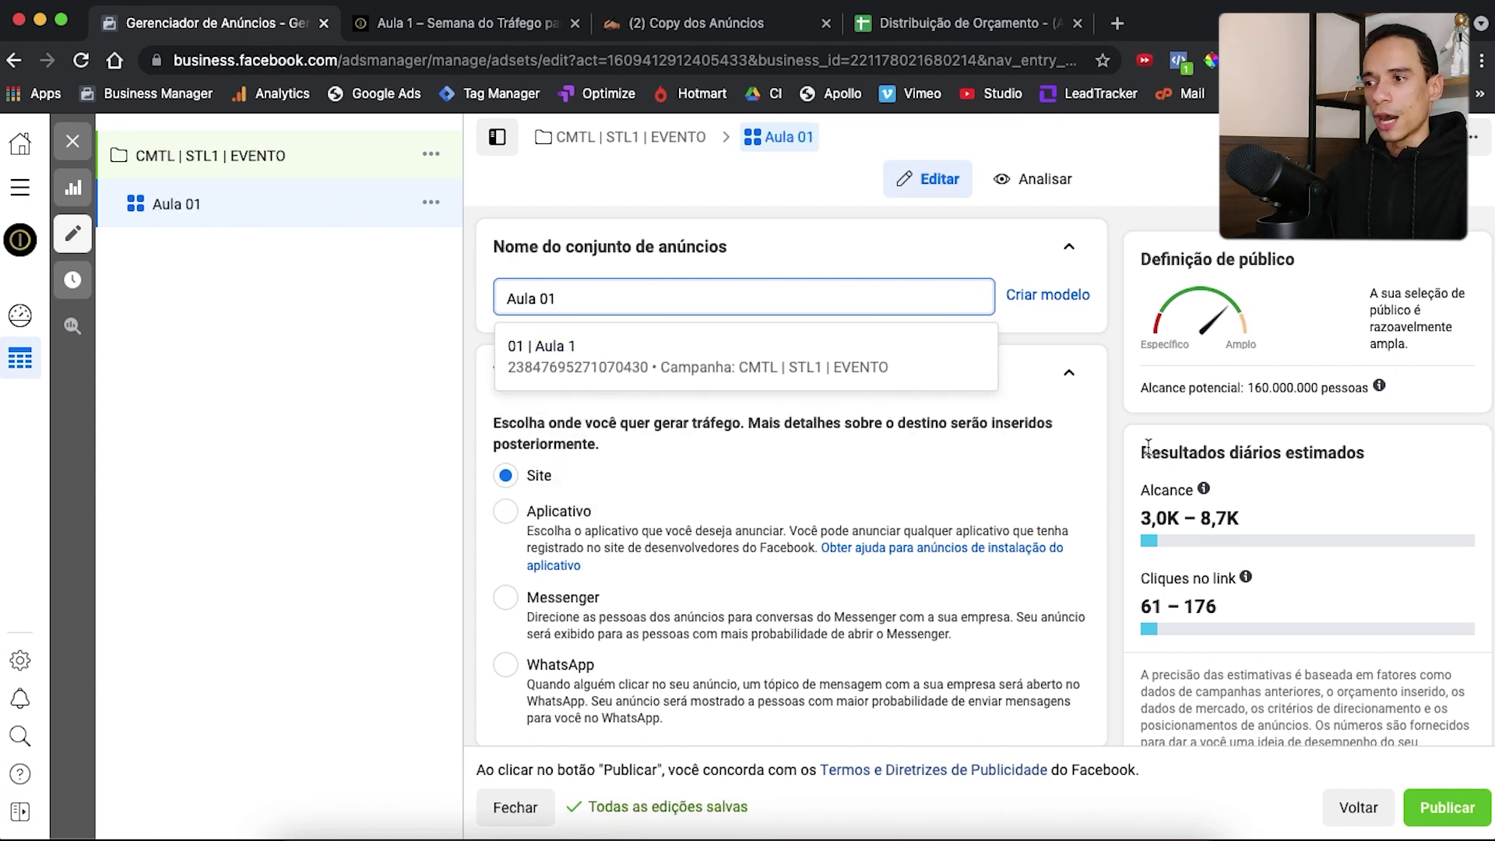
left_click(1118, 456)
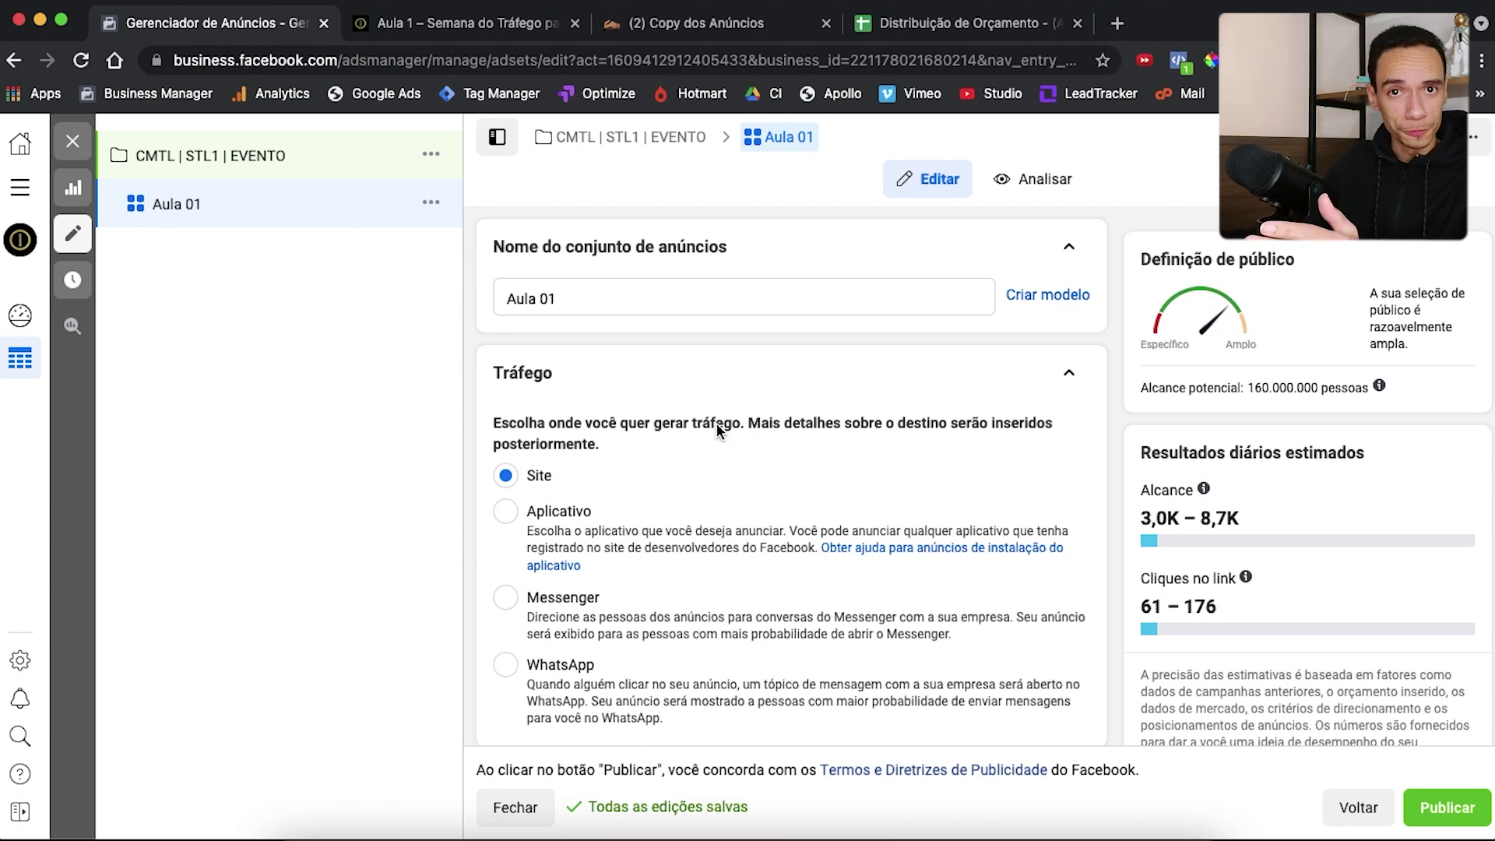
Review the ad set's traffic destination, dynamic creative, offer, and budget and schedule settings
scroll(716, 423, "down", 3)
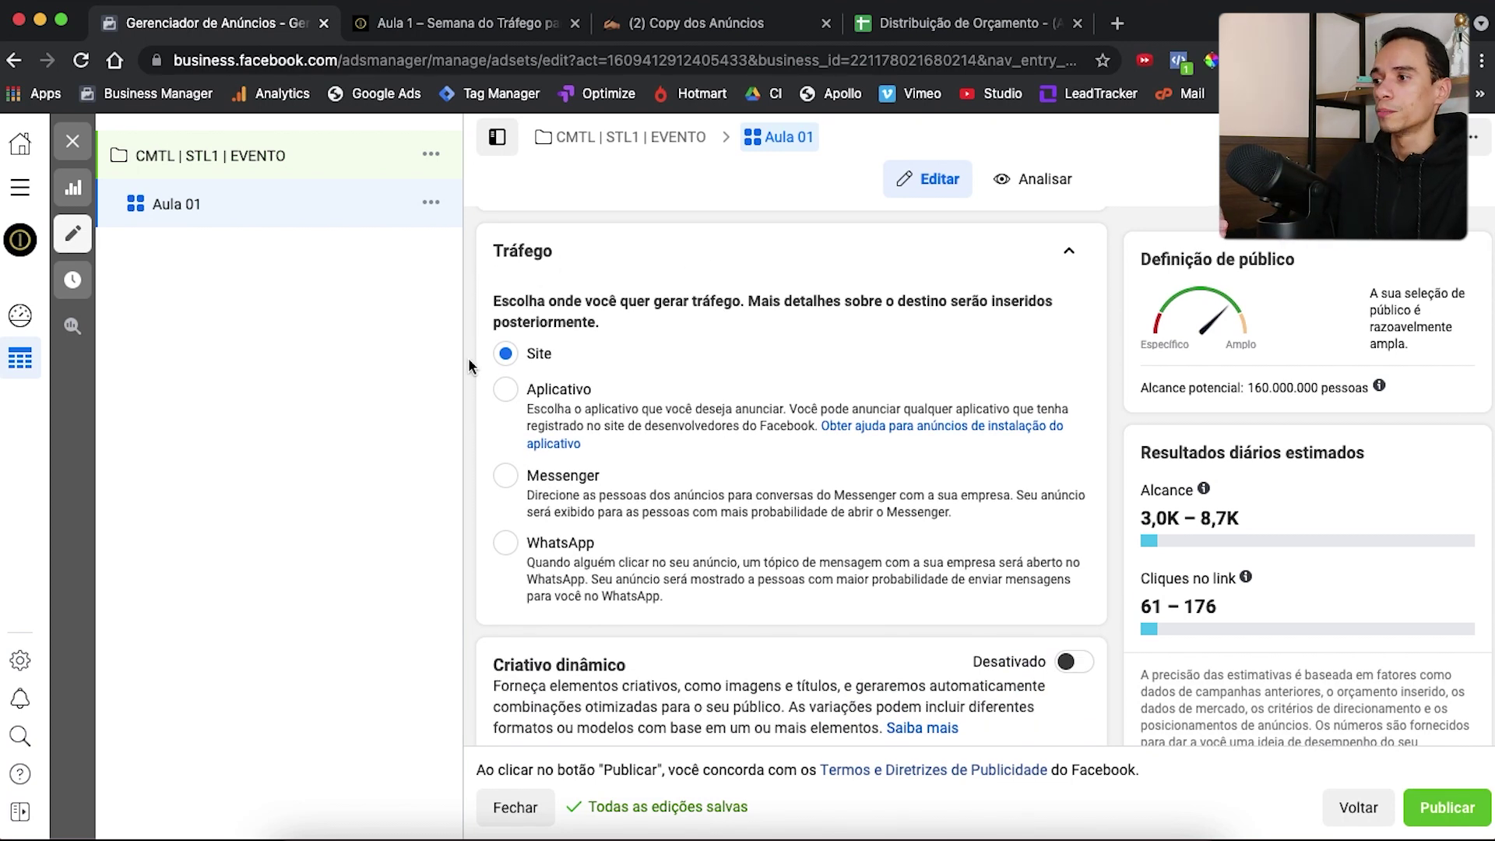
scroll(675, 401, "down", 5)
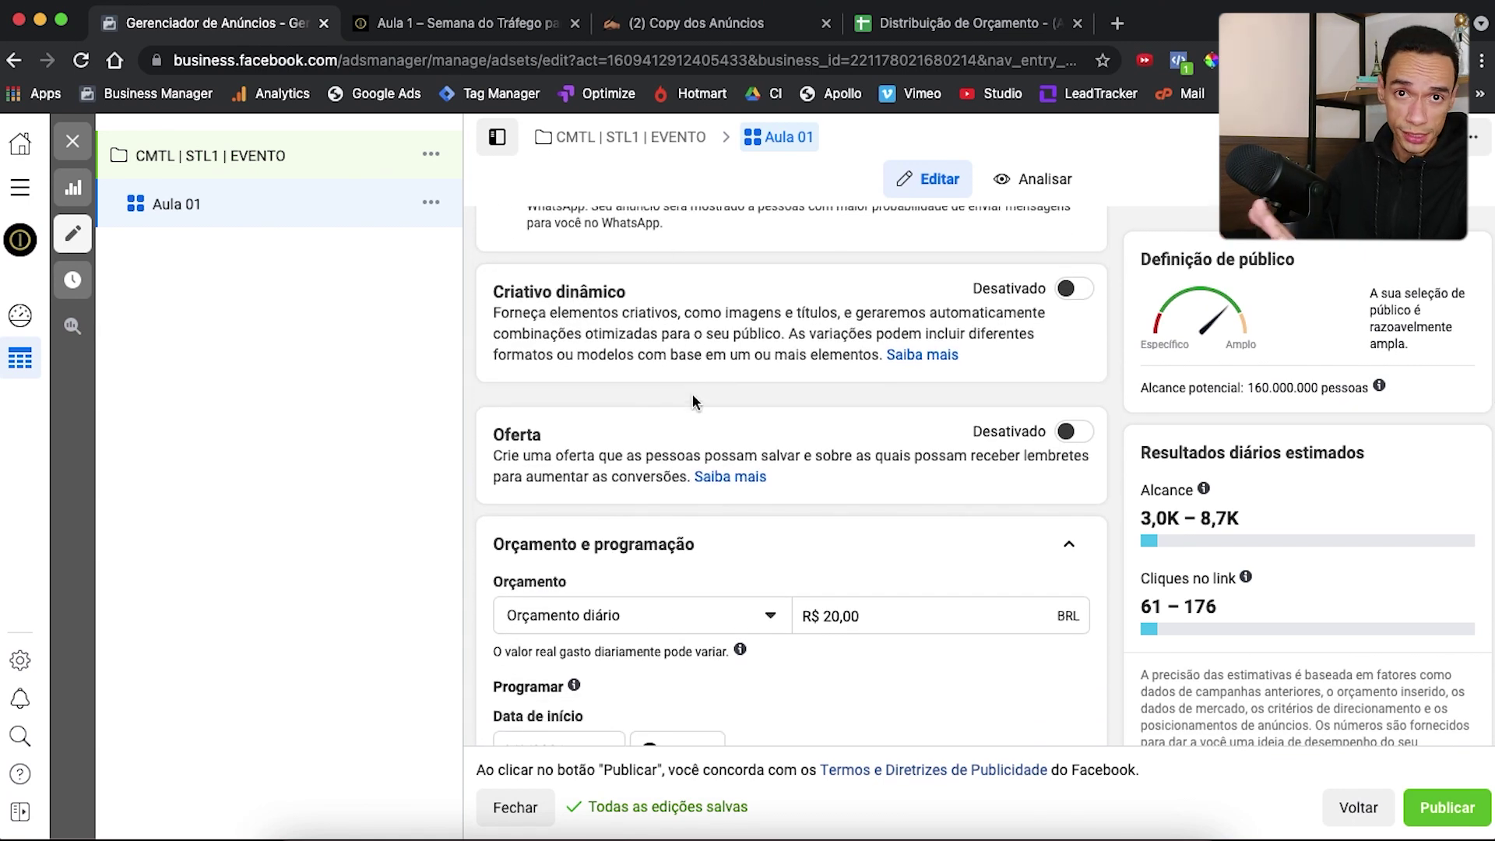
scroll(693, 394, "down", 1)
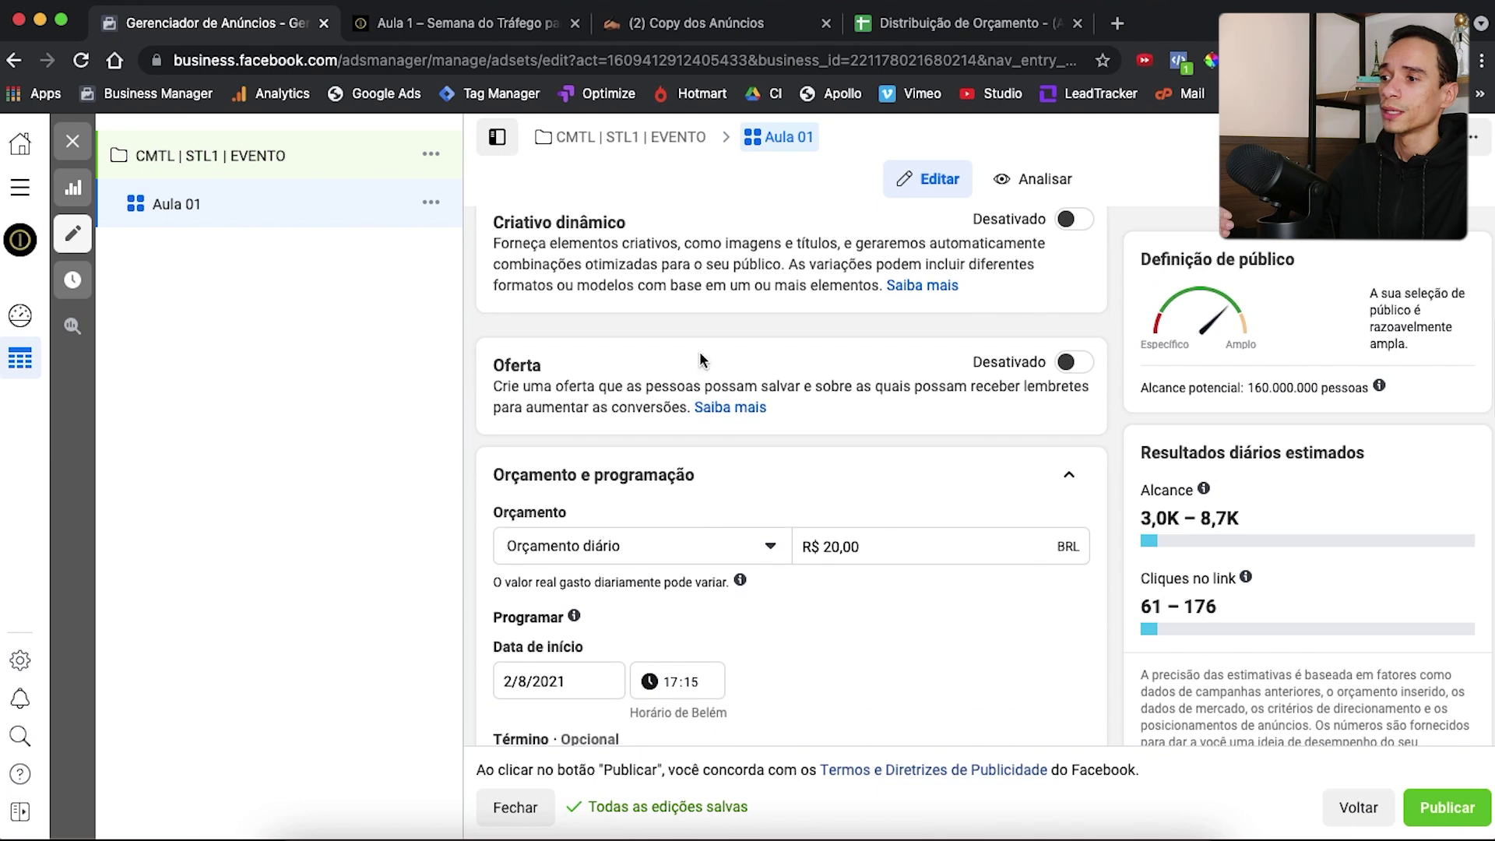
scroll(776, 405, "down", 3)
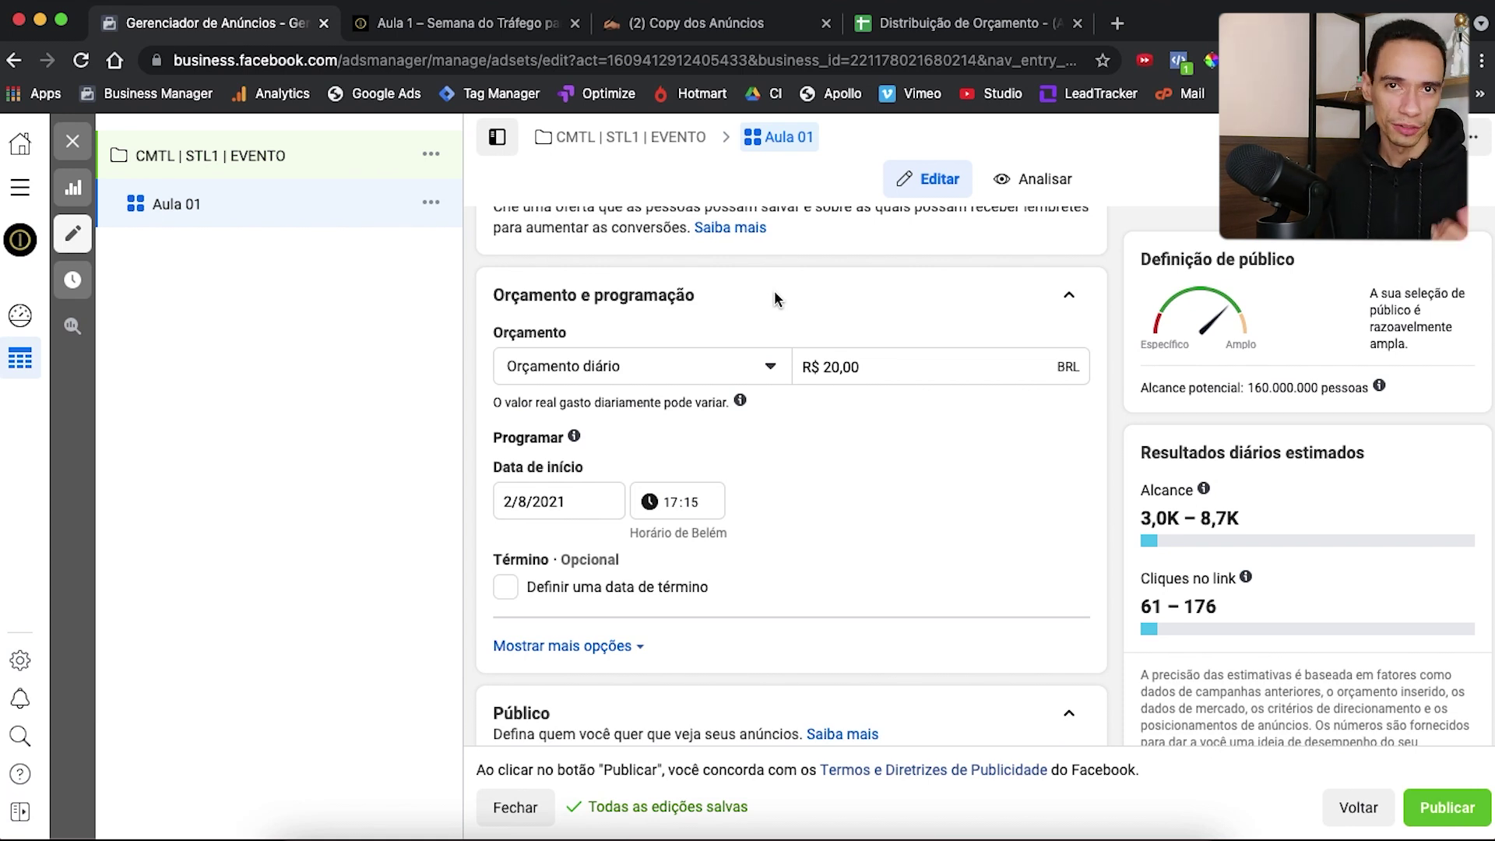
Switch to the "Distribuição de Orçamento - (Aula)" spreadsheet and examine the total budget and the percentages for Convite, Antecipação, Evento and Oferta
key("super+4")
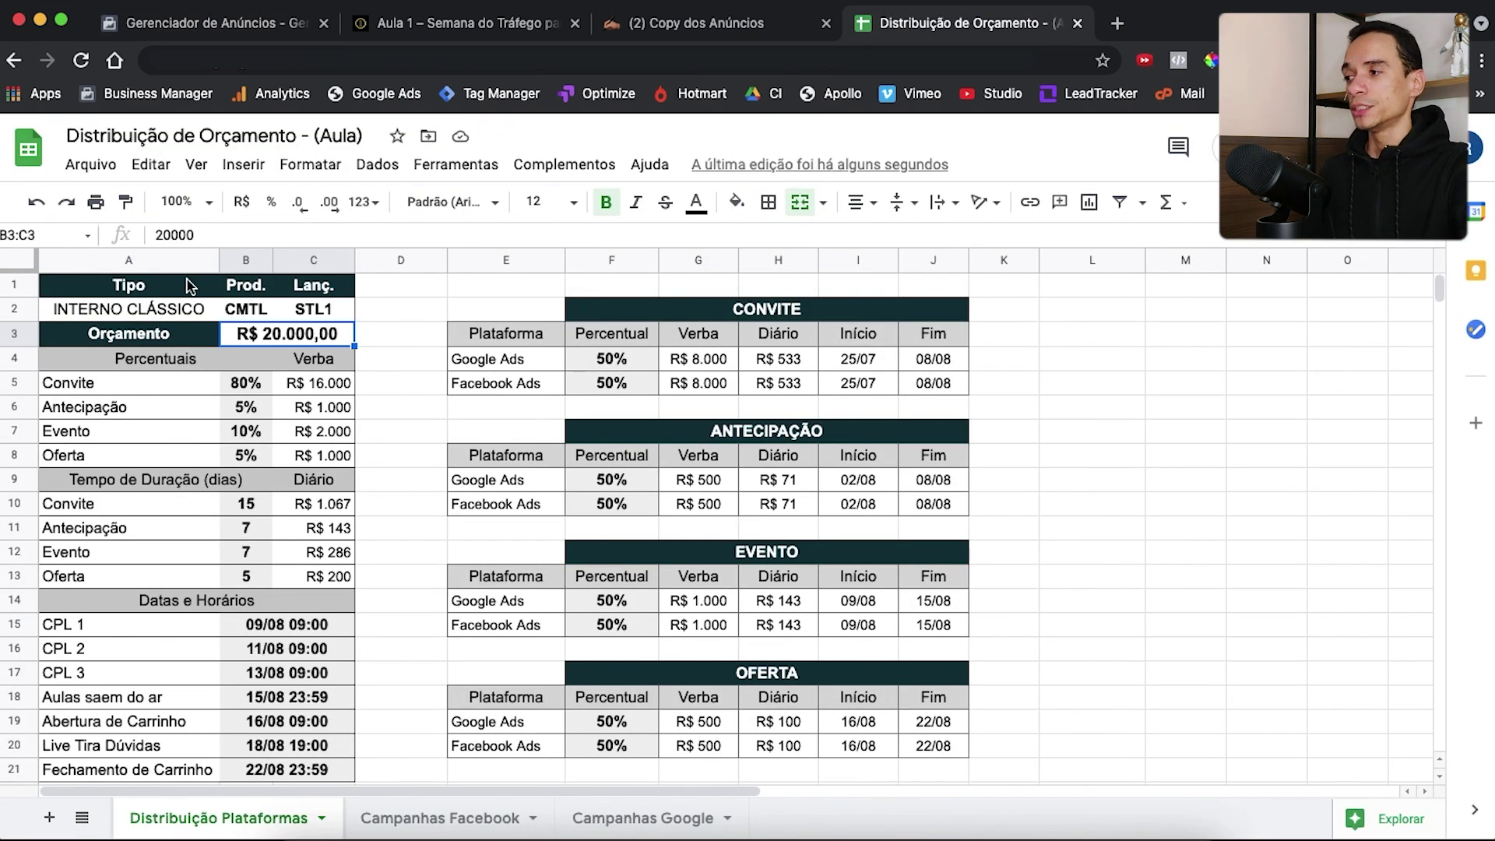
left_click(187, 286)
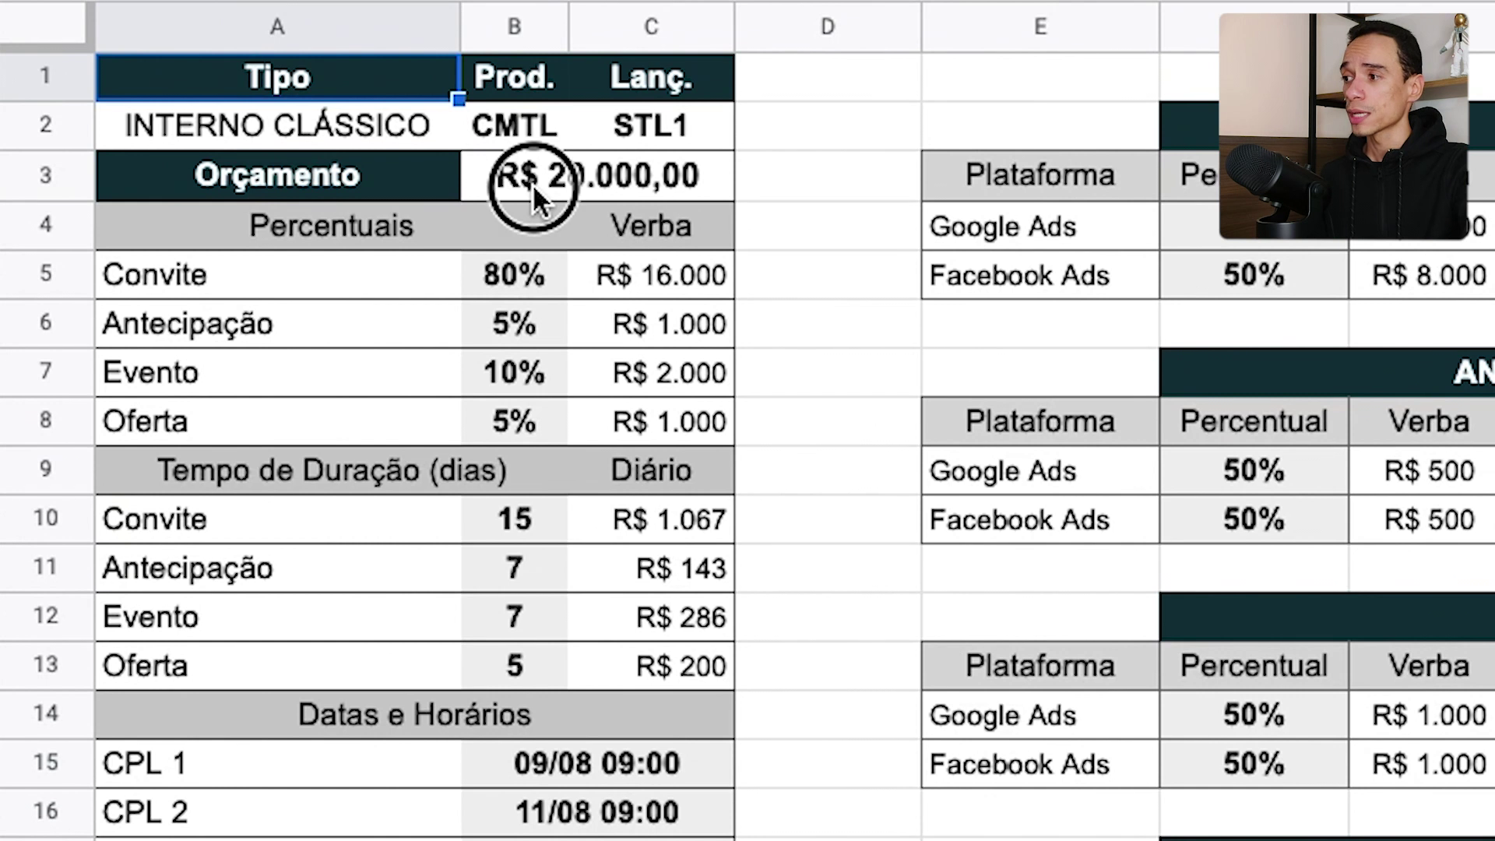
left_click(533, 186)
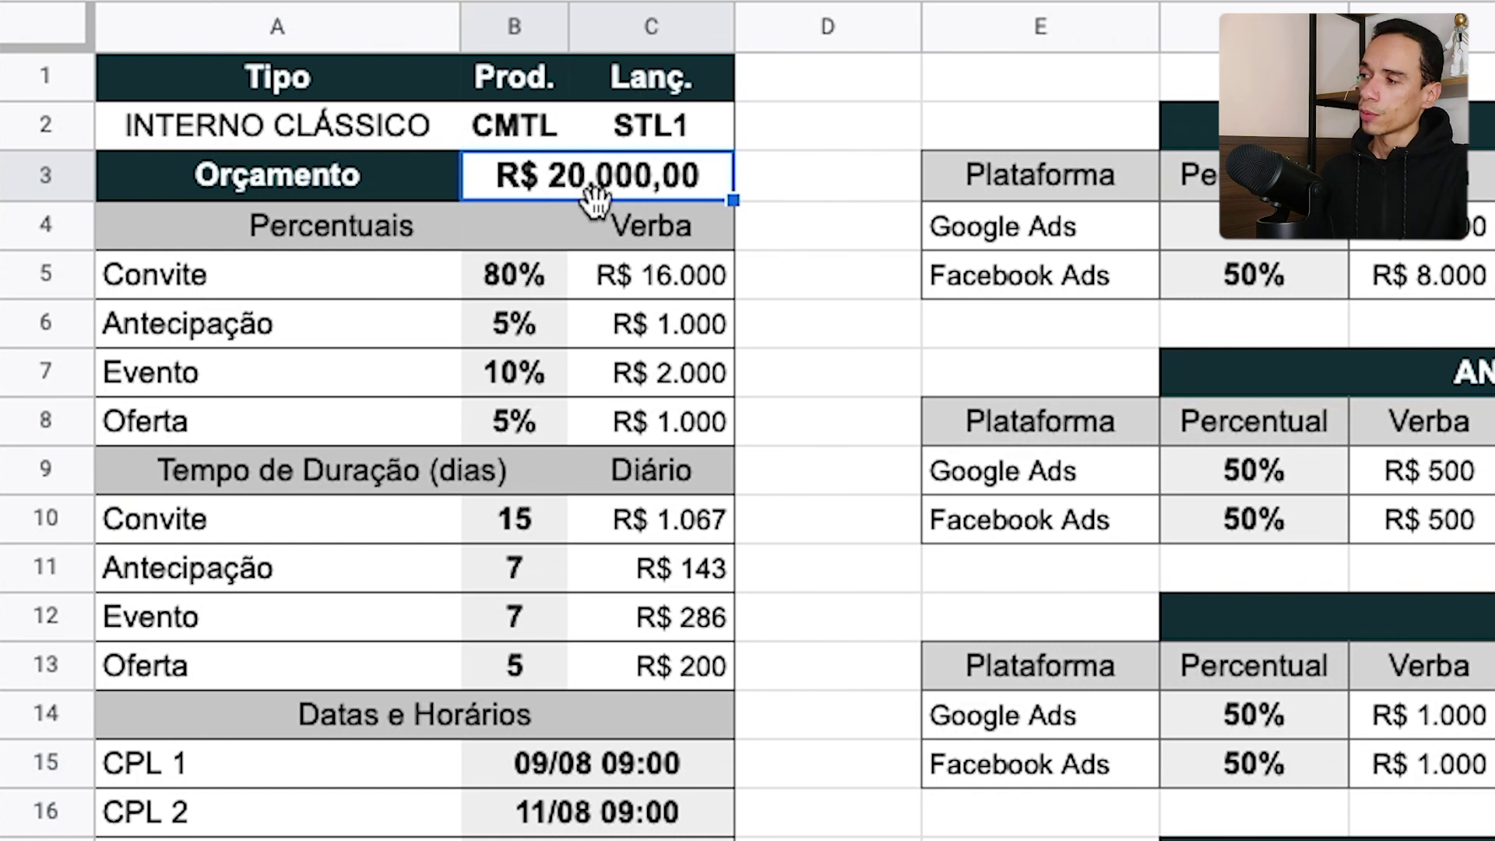
left_click(526, 285)
left_click(528, 329)
left_click(536, 371)
left_click(539, 421)
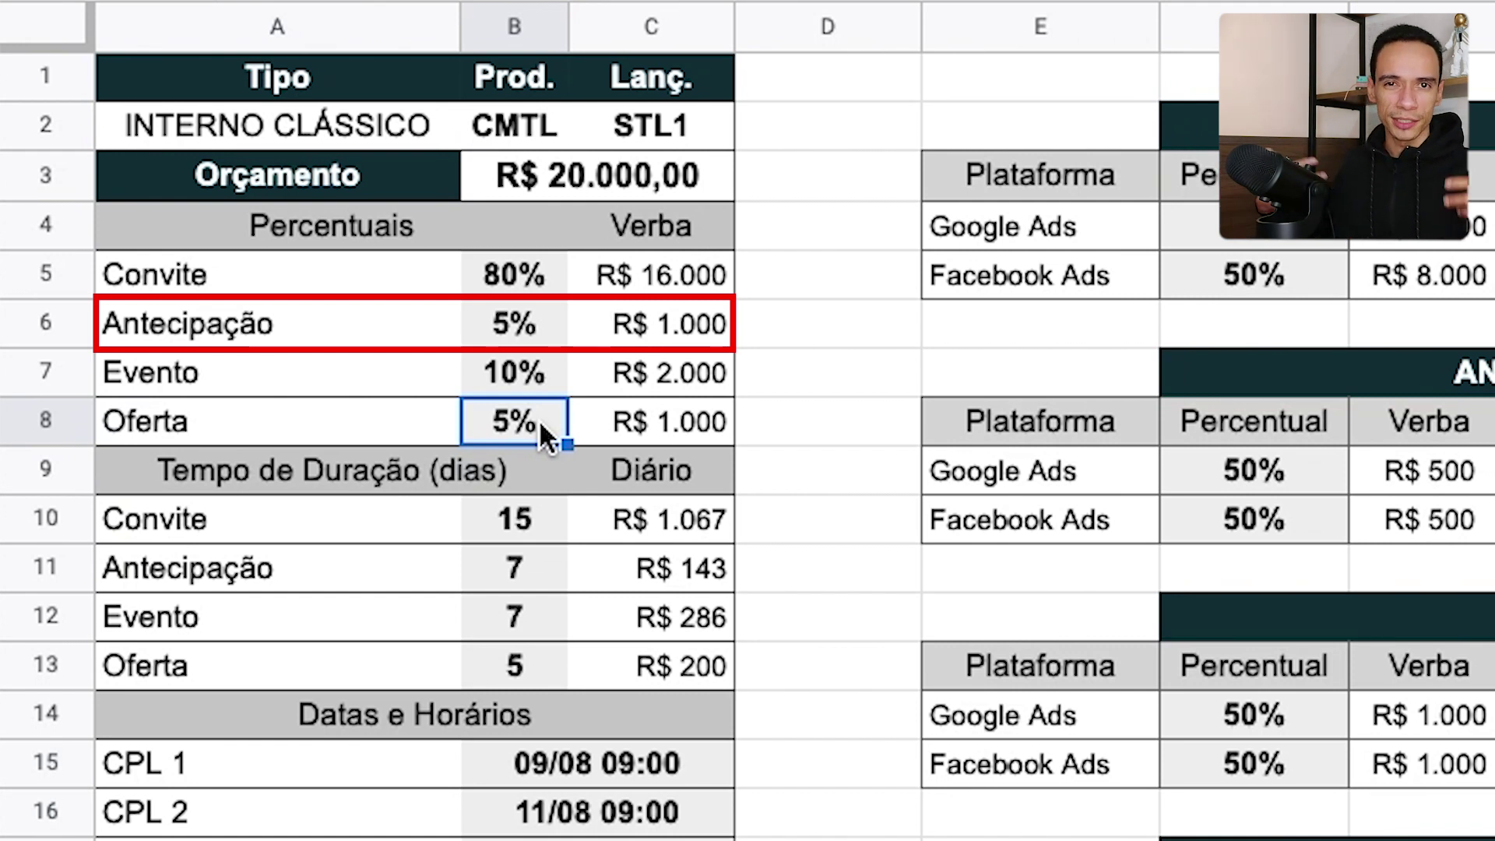
left_click(543, 382)
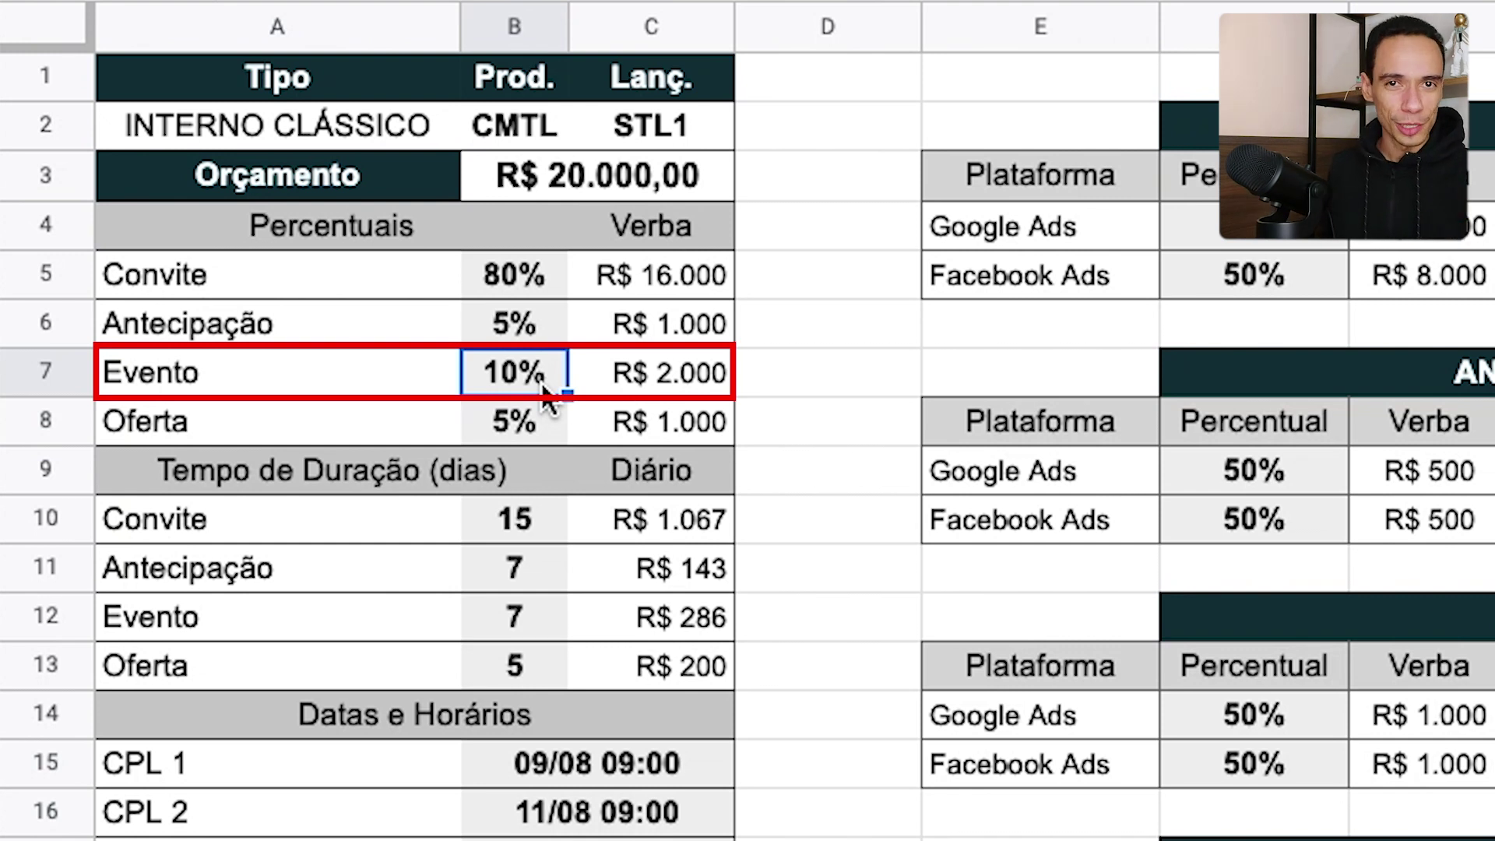
left_click(548, 431)
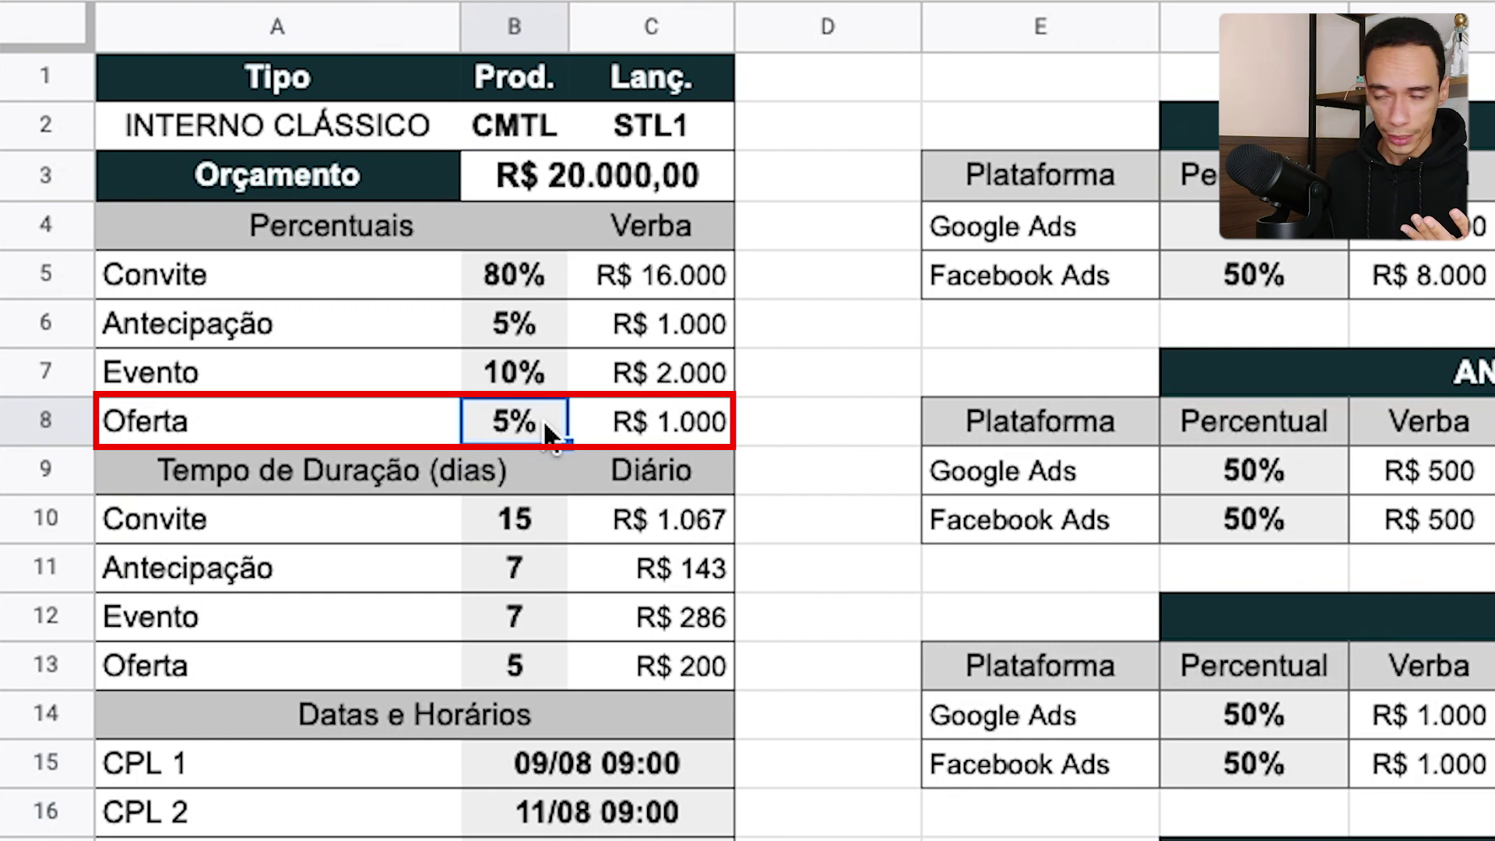
Examine the Evento phase's percentage and budget, and its split between Google Ads and Facebook Ads
left_click(531, 385)
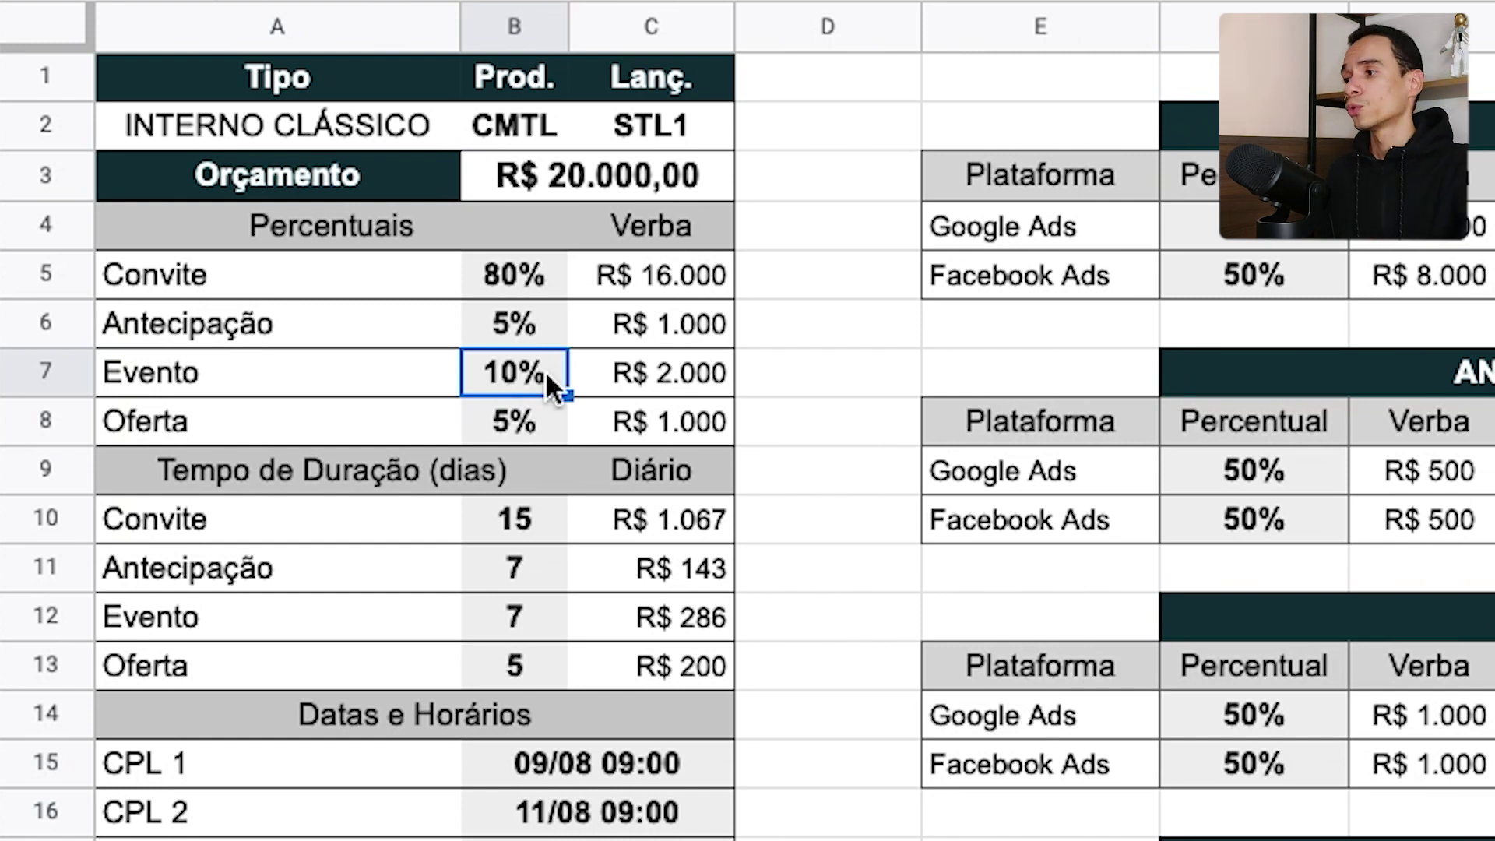
left_click(650, 375)
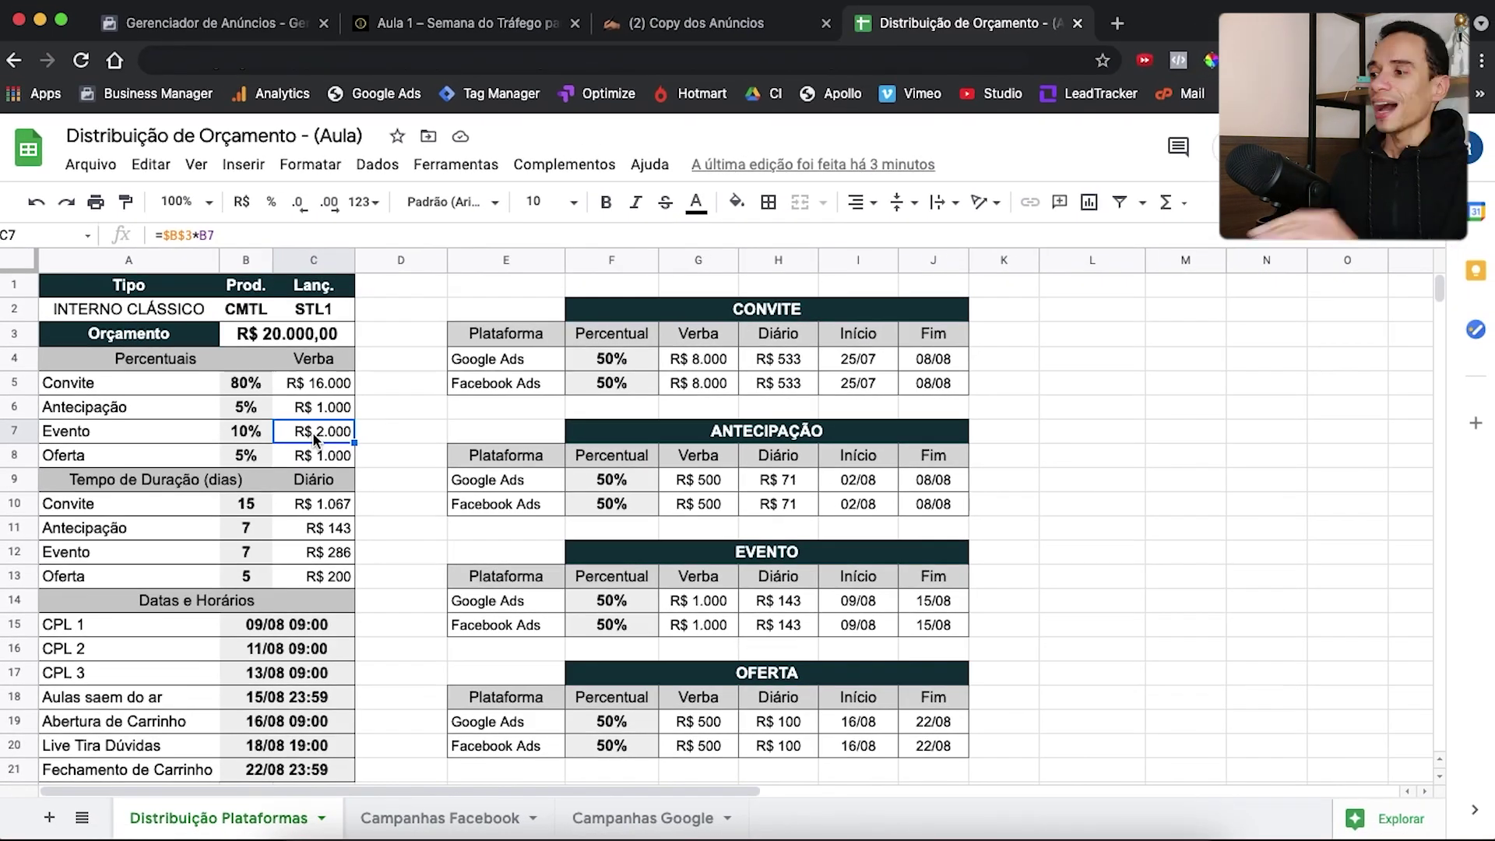
left_click(637, 602)
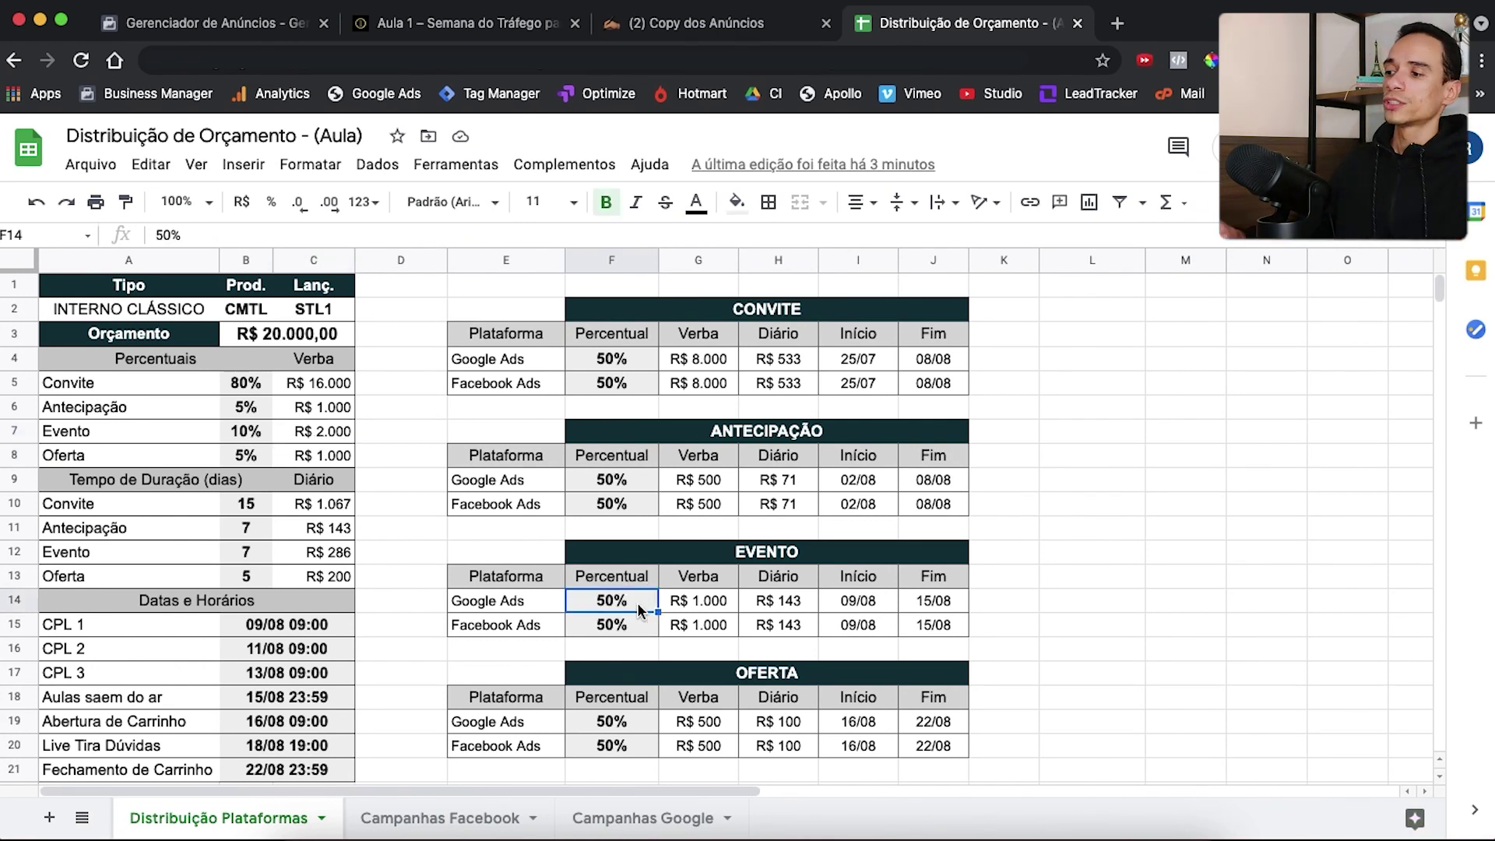
key("shift+Down")
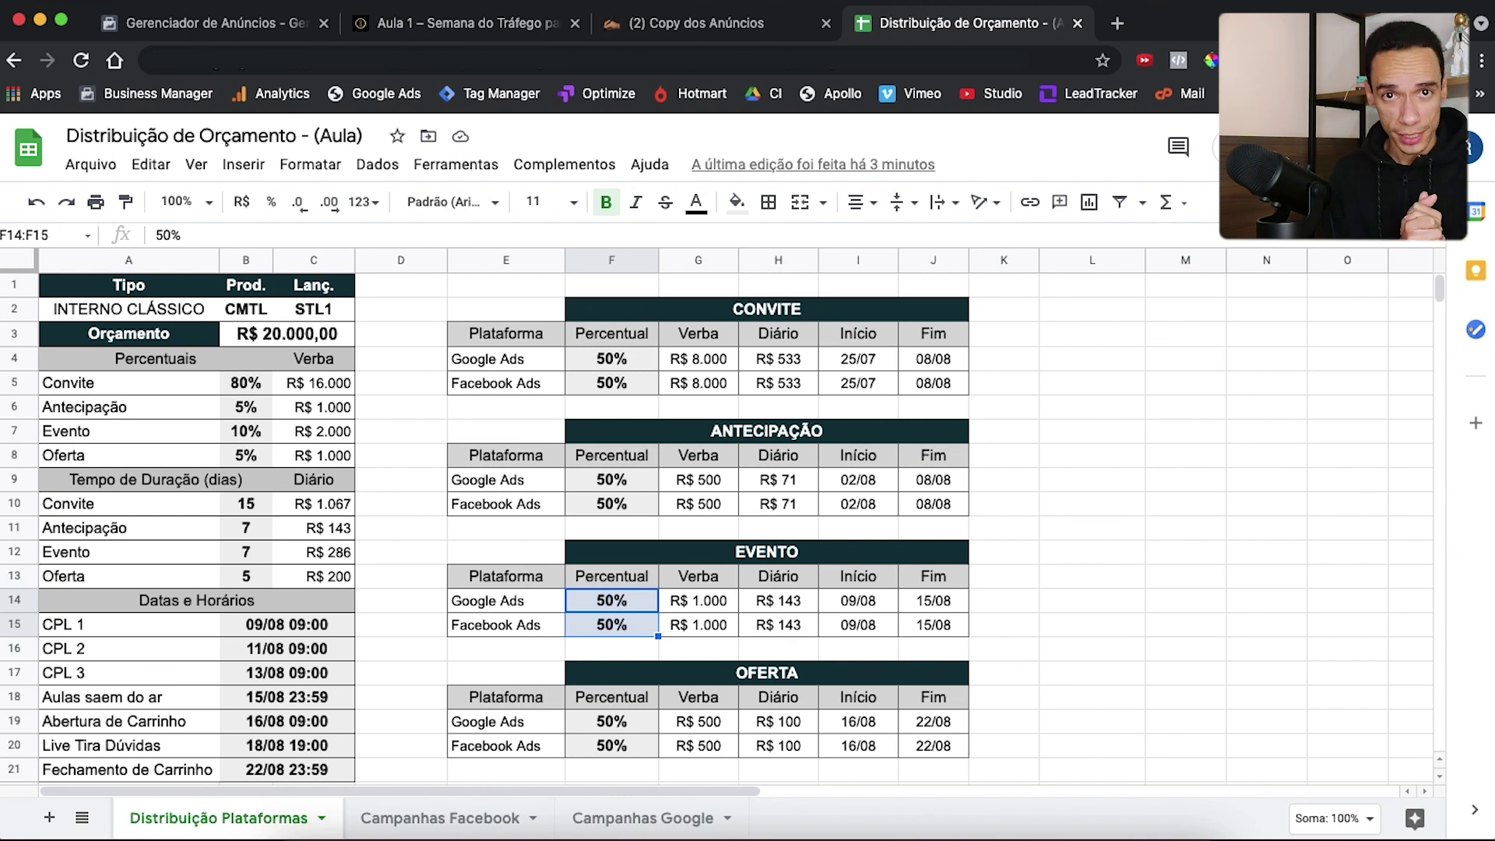
left_click(725, 612)
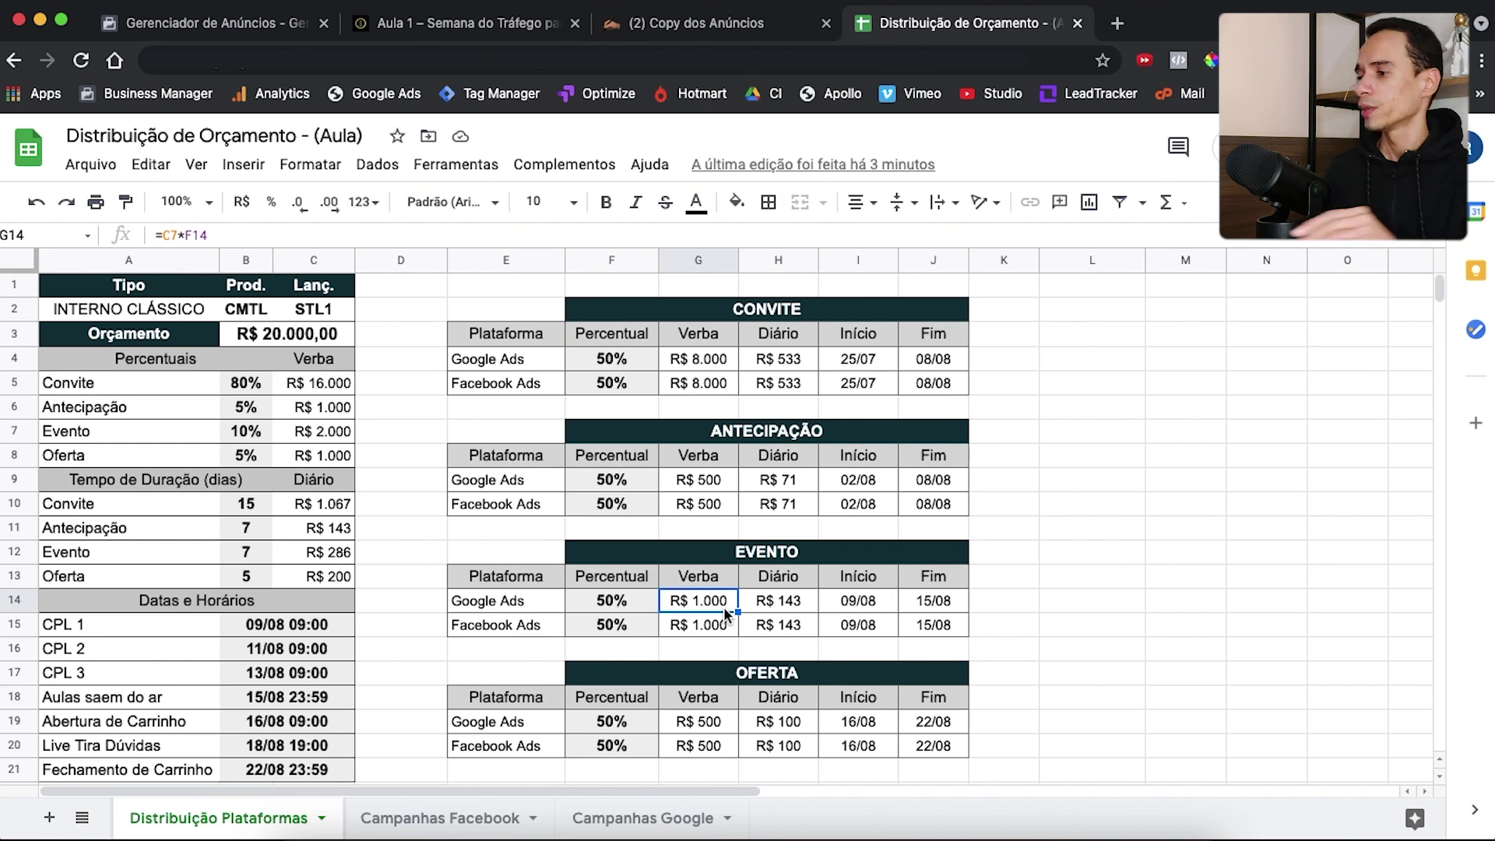
Open the "Campanhas Facebook" sheet and examine the Evento campaigns, especially Aula 1's percentage, start and end dates, total budget and daily budget
left_click(427, 821)
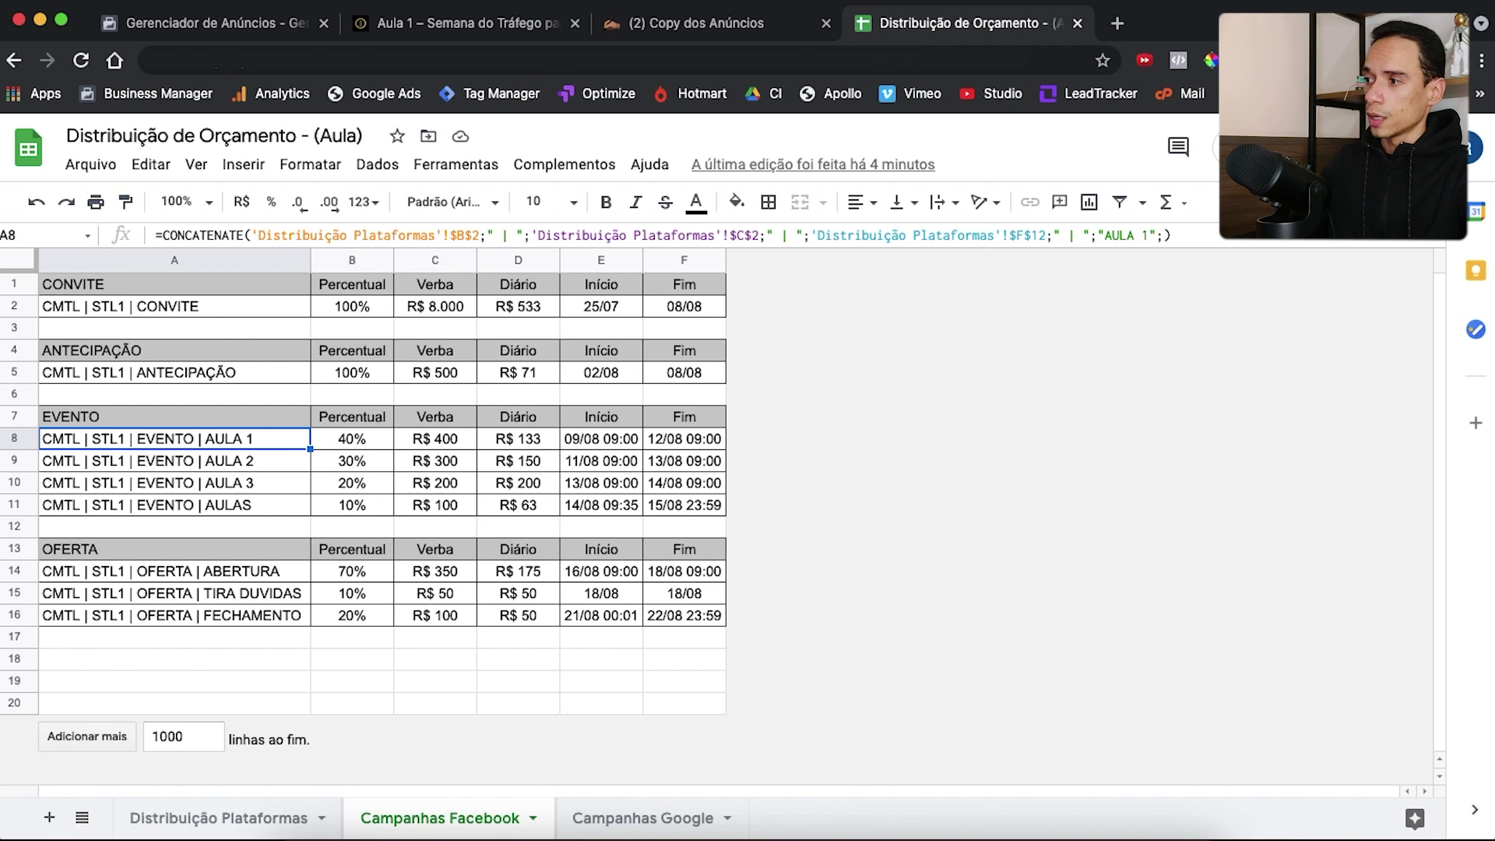
key("shift+Down")
key("shift+Down")
key("shift+Down")
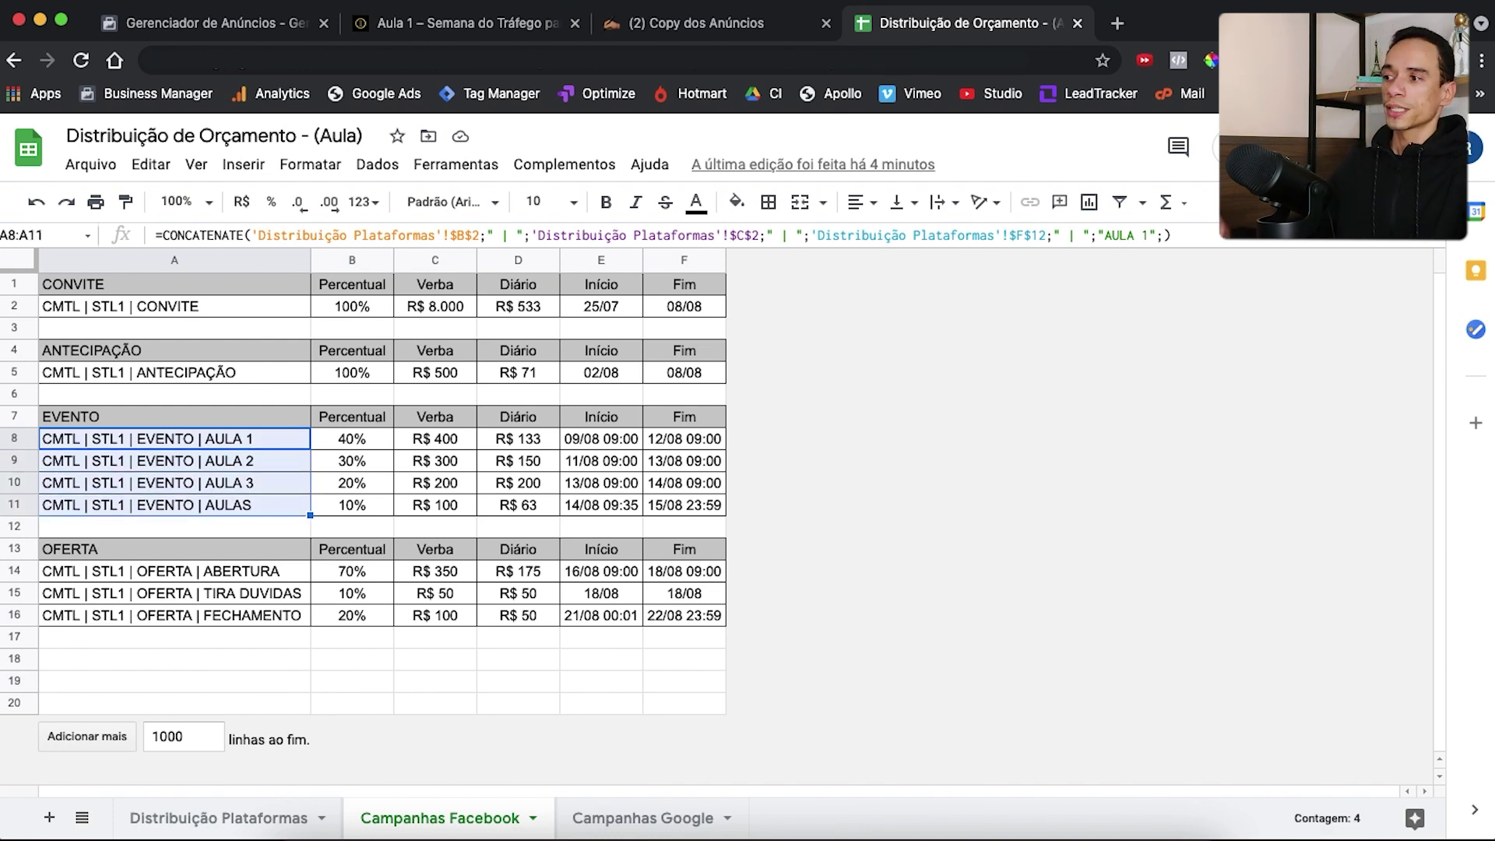
left_click(374, 441)
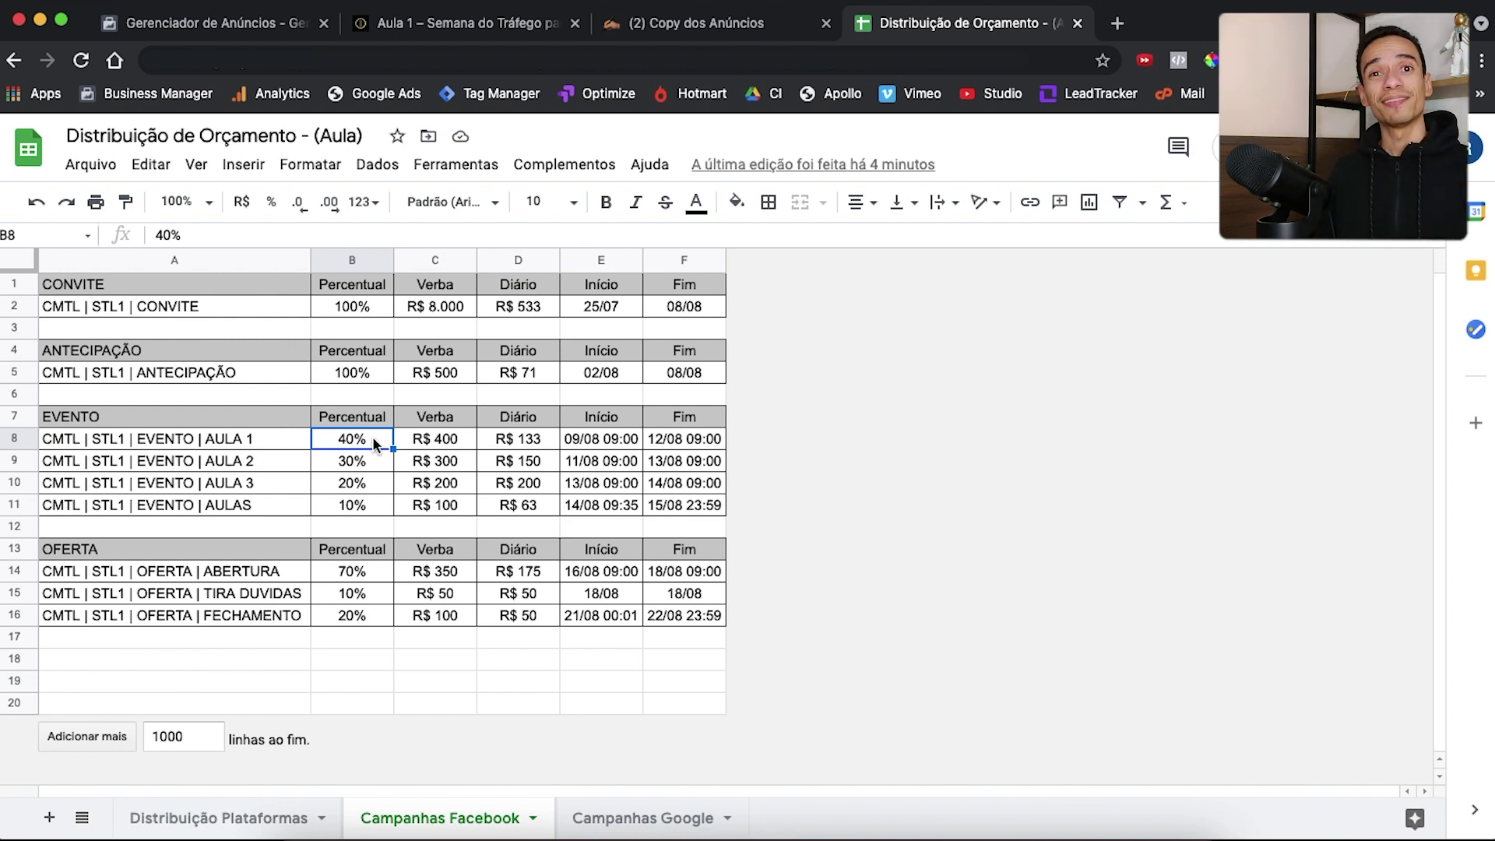
left_click(606, 440)
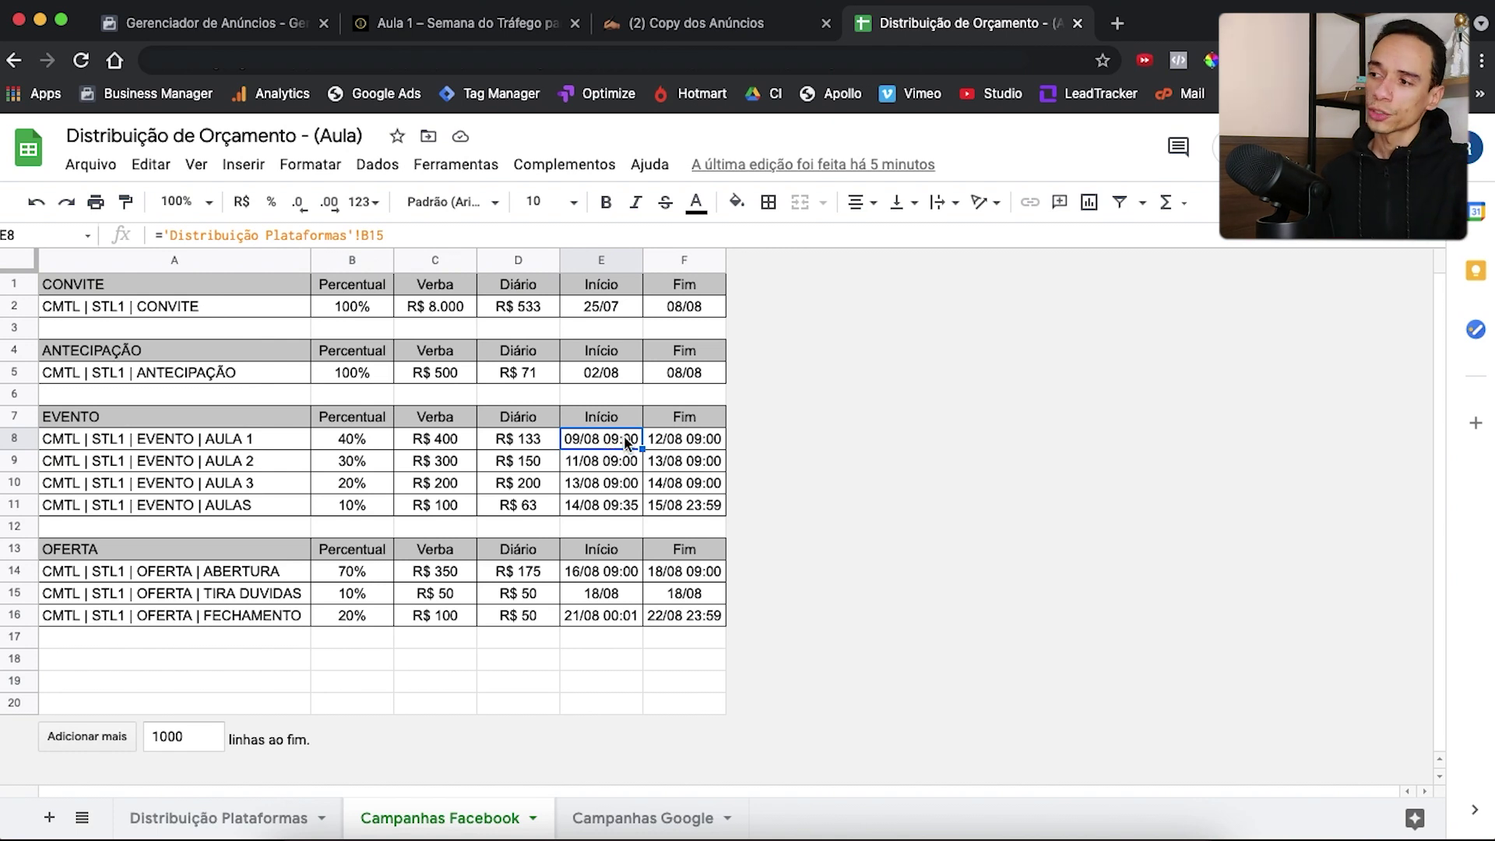
left_click(696, 448)
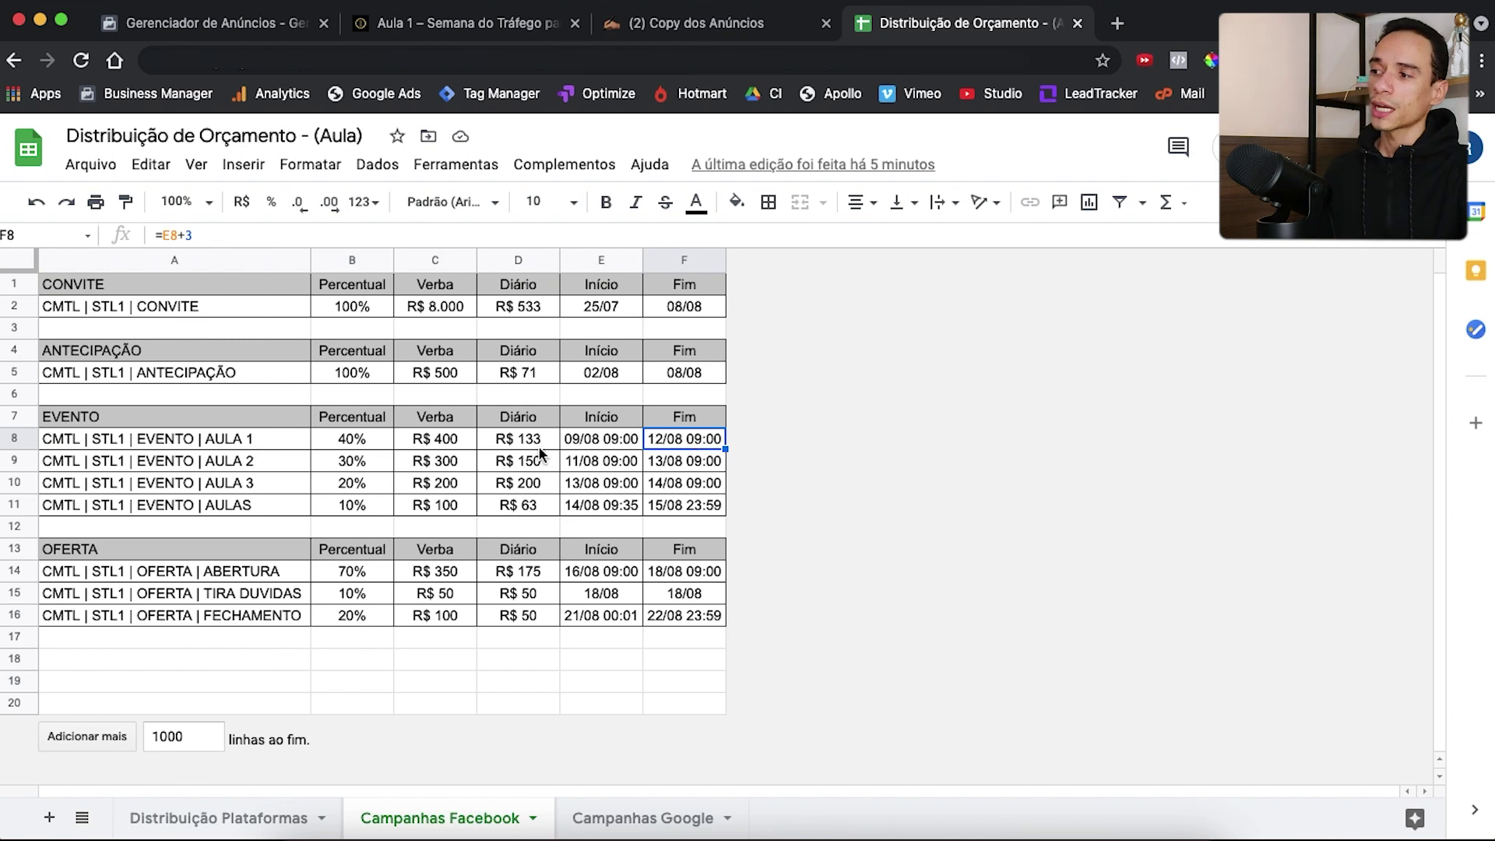
left_click(446, 443)
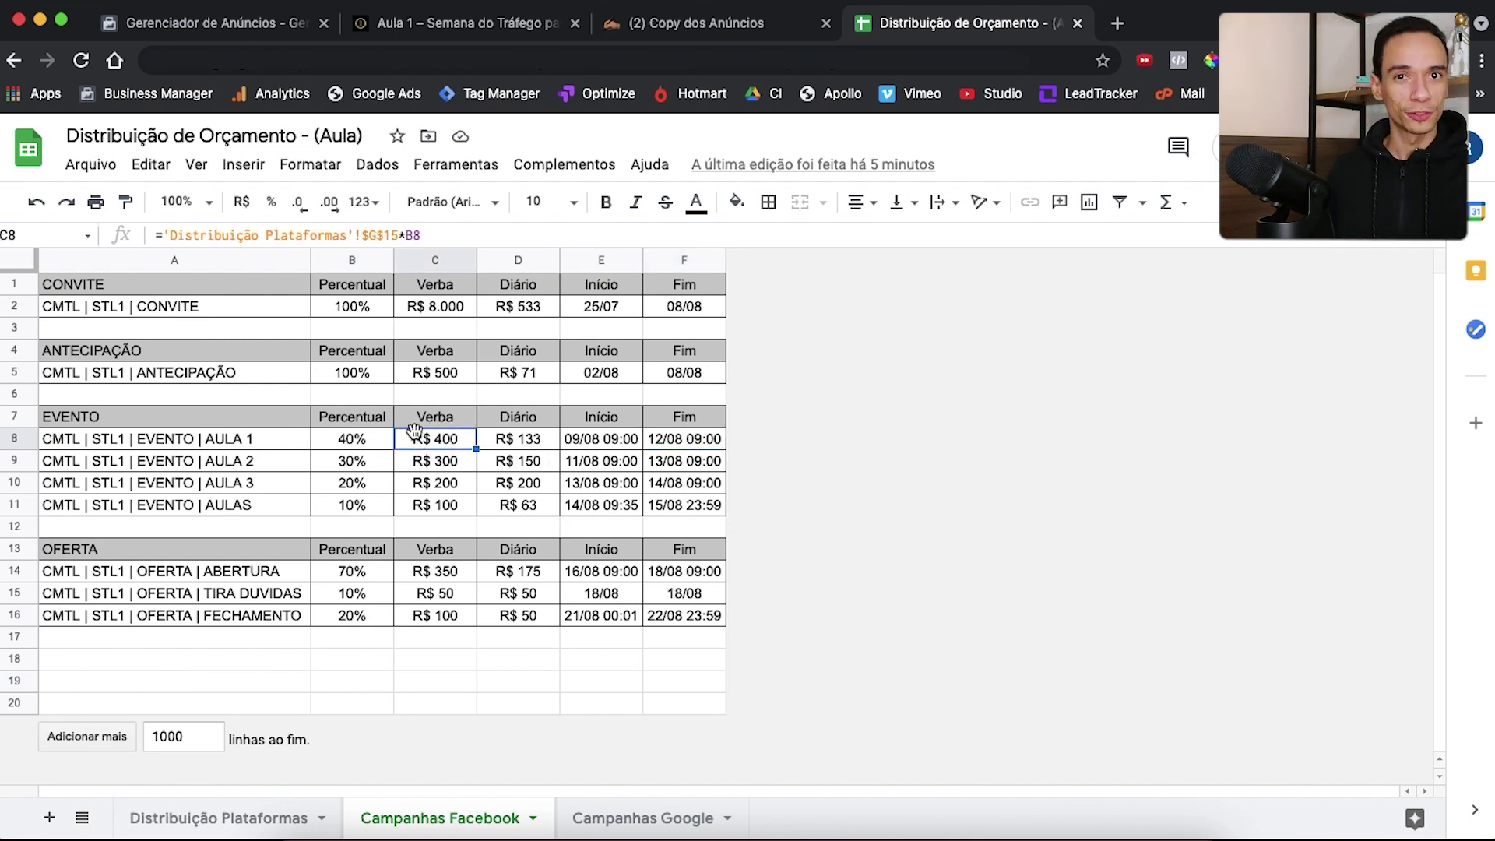
left_click(508, 446)
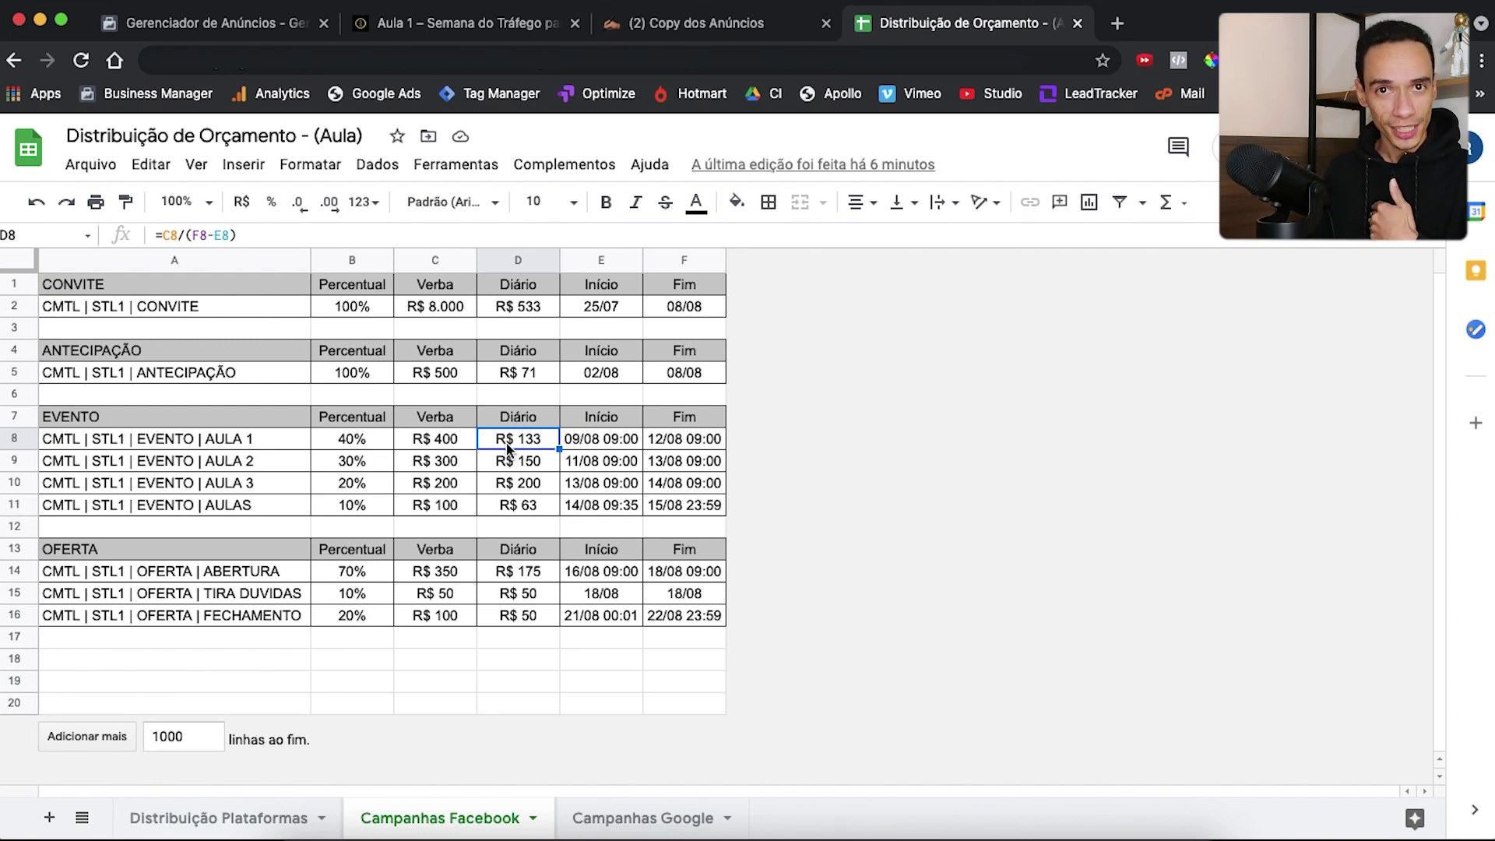
Switch back to Ads Manager and set the Aula 01 ad set's daily budget to R$ 133,00
left_click(234, 29)
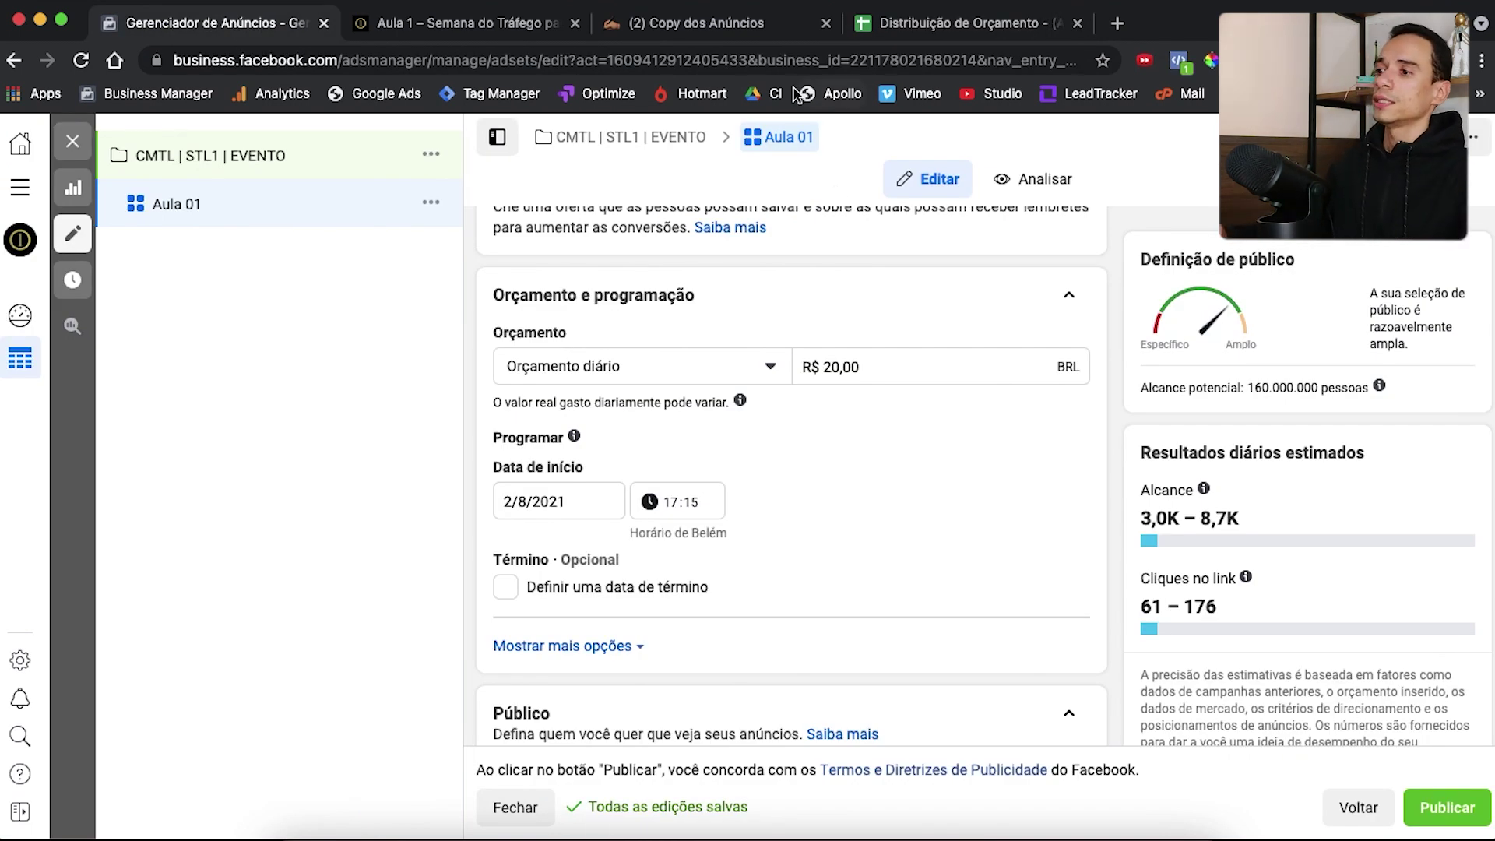
double_click(888, 371)
type("133")
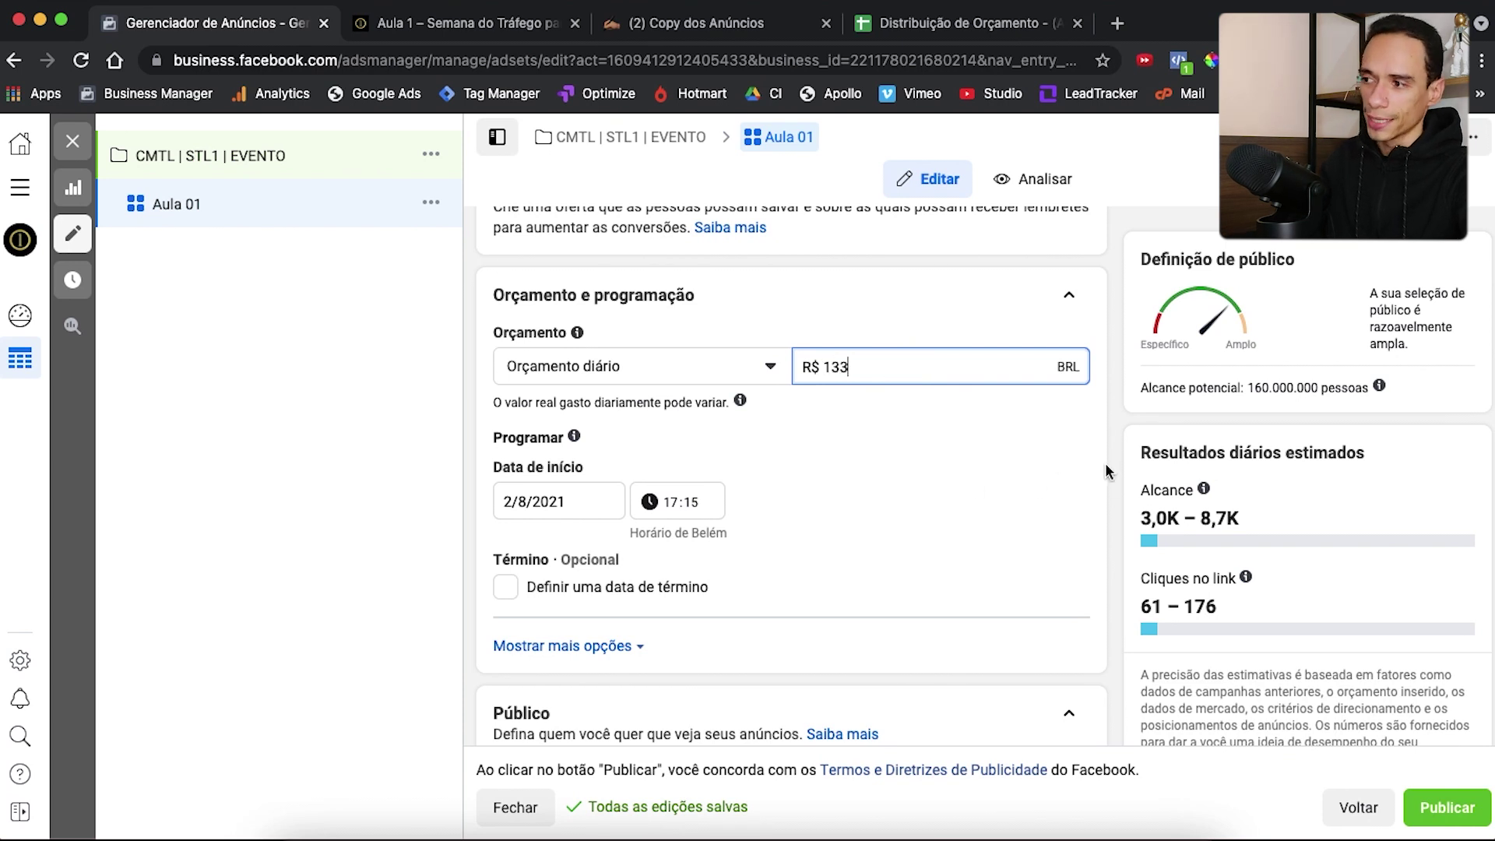
left_click(1106, 465)
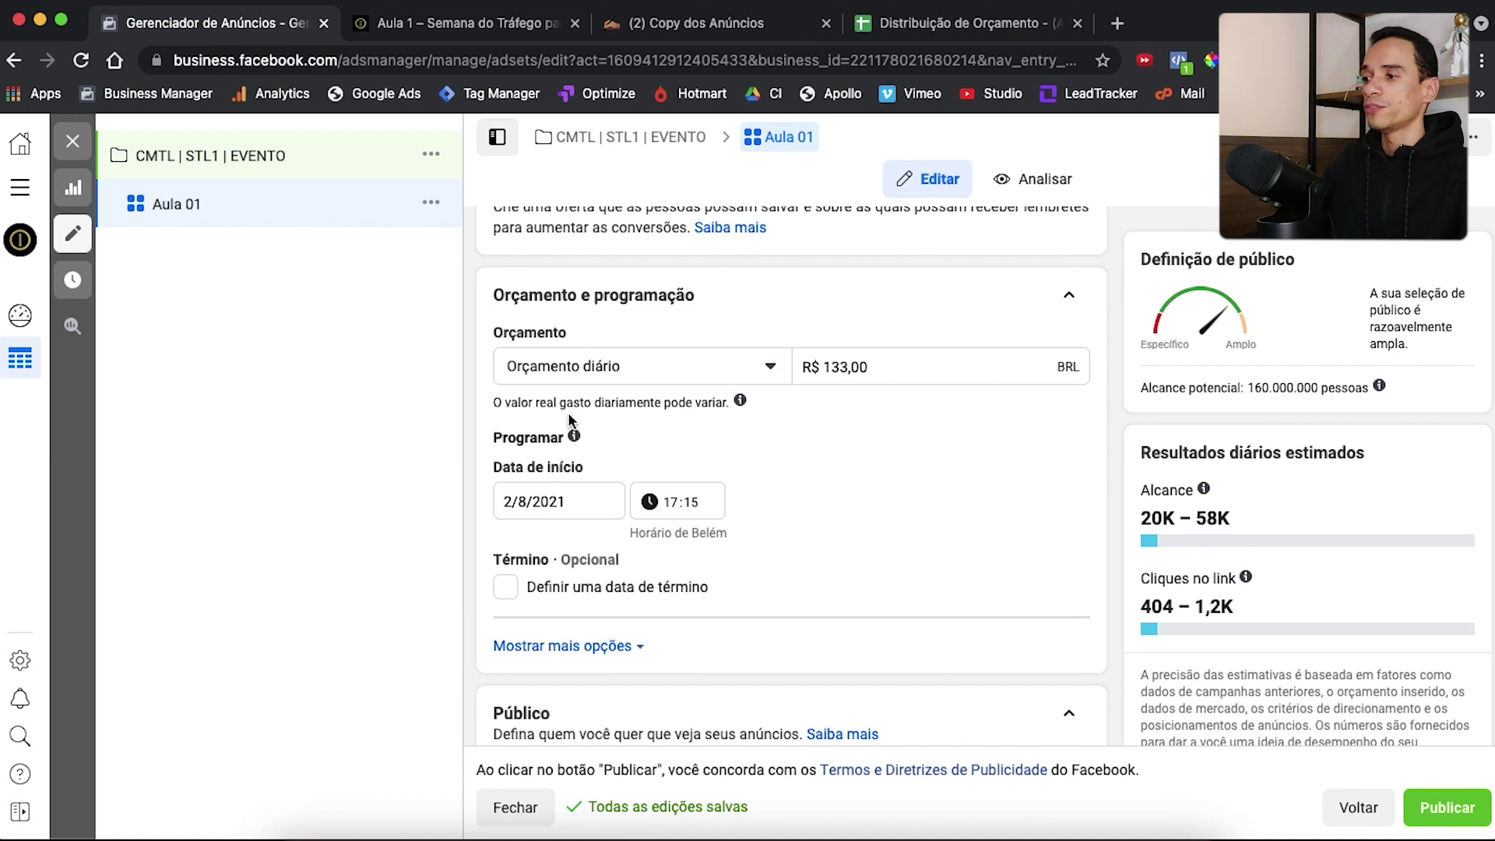
Check Aula 1's start in the spreadsheet and set the ad set's start to 9/8/2021 at 09:00
left_click(966, 29)
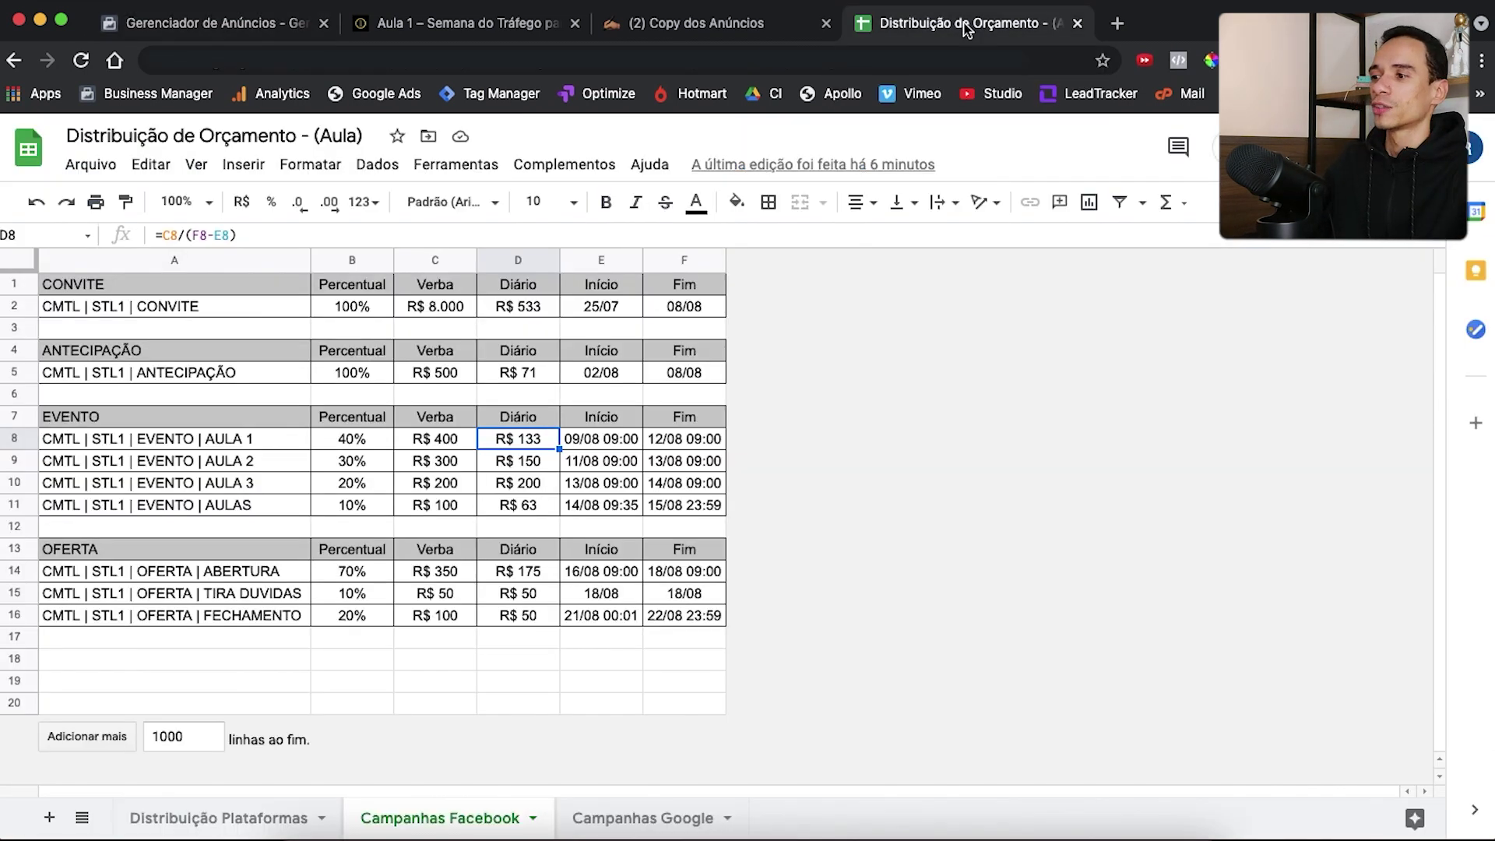
left_click(607, 445)
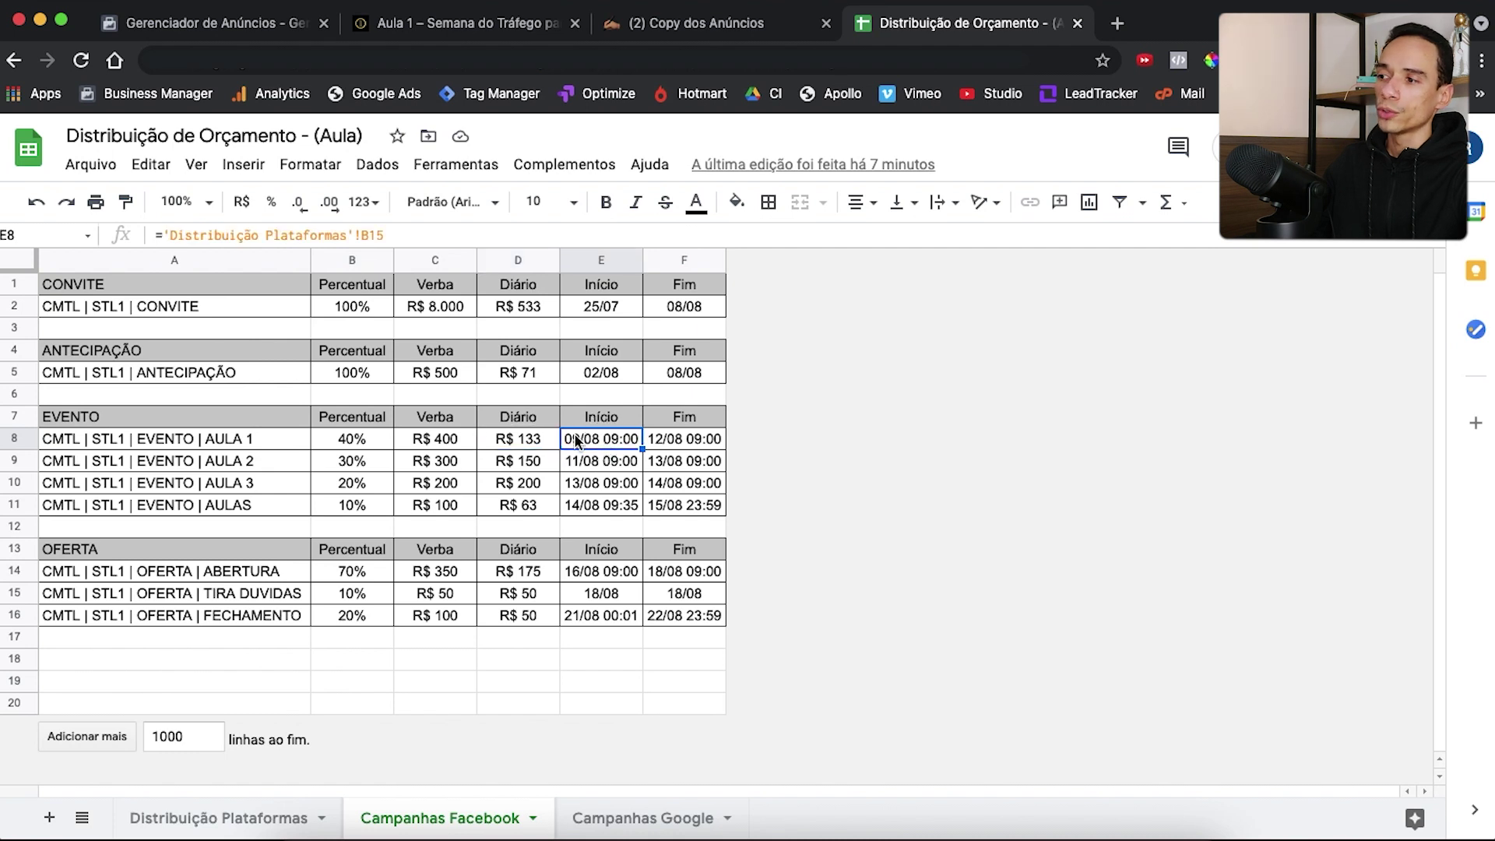
left_click(257, 24)
left_click(528, 502)
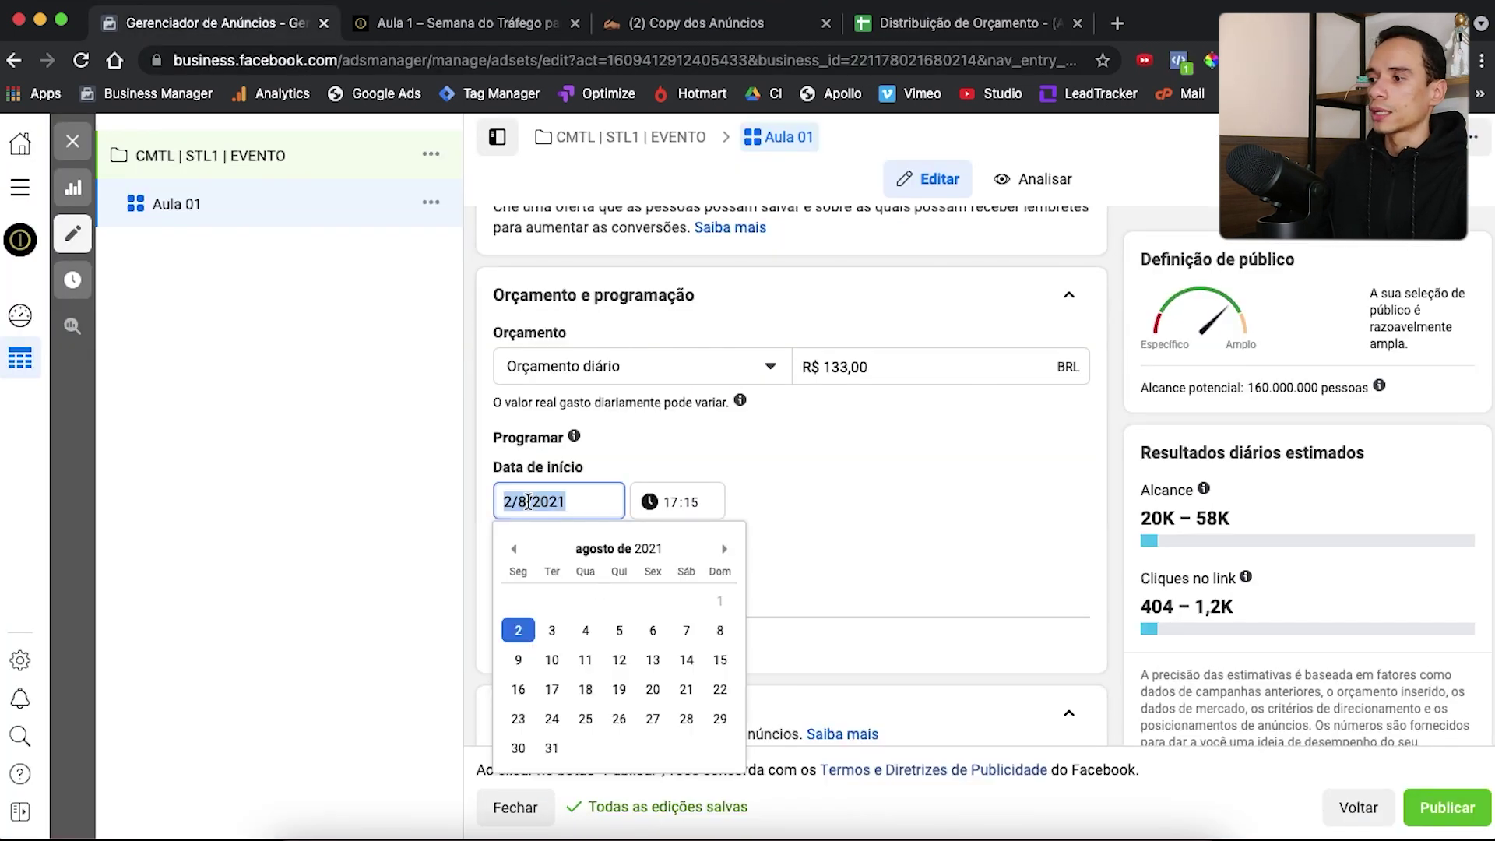
left_click(519, 657)
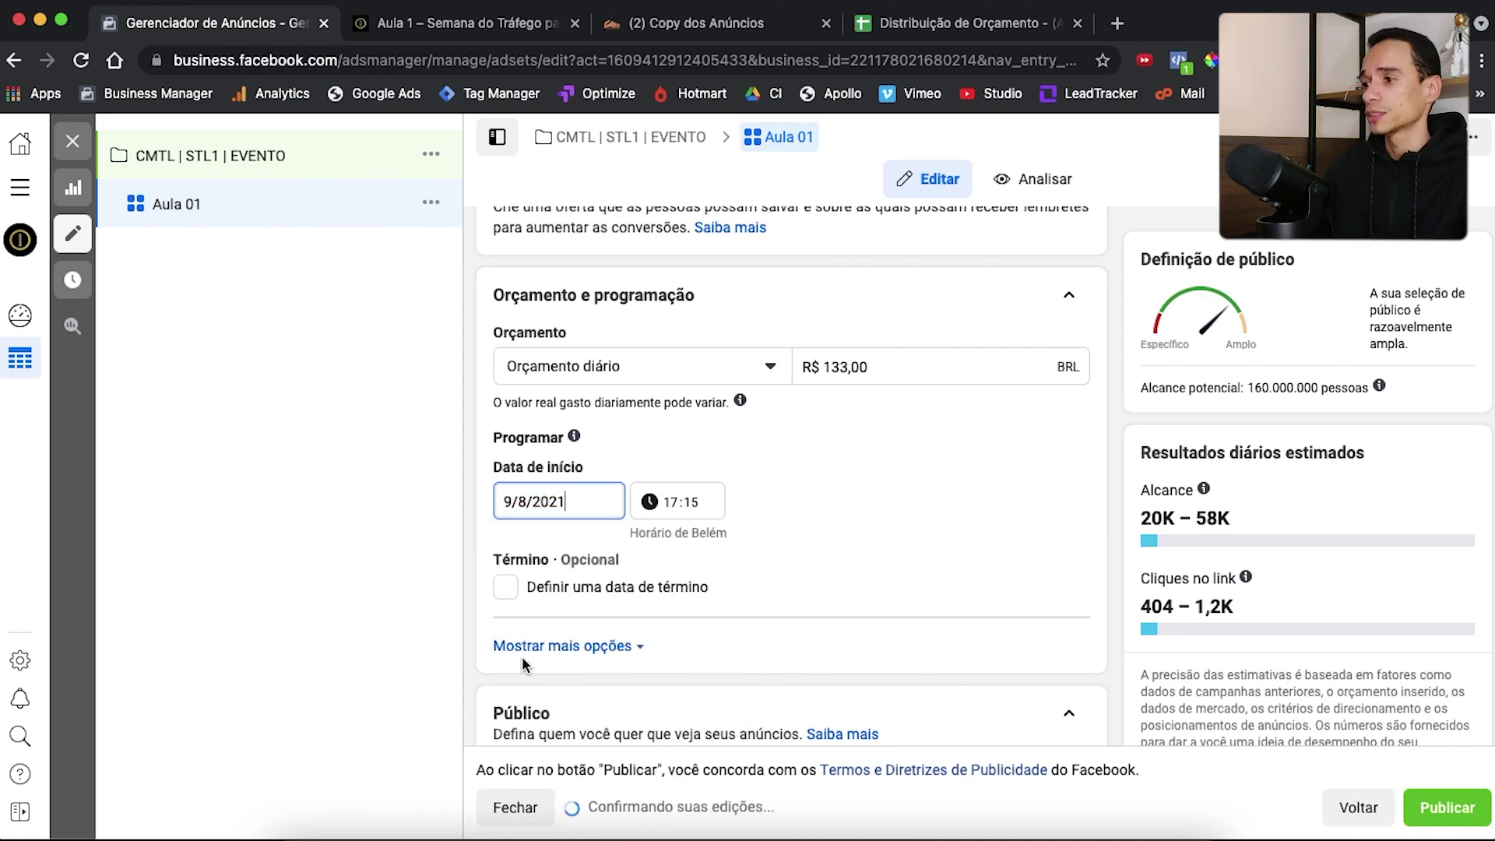
left_click(668, 503)
type("09")
left_click(694, 504)
type("00")
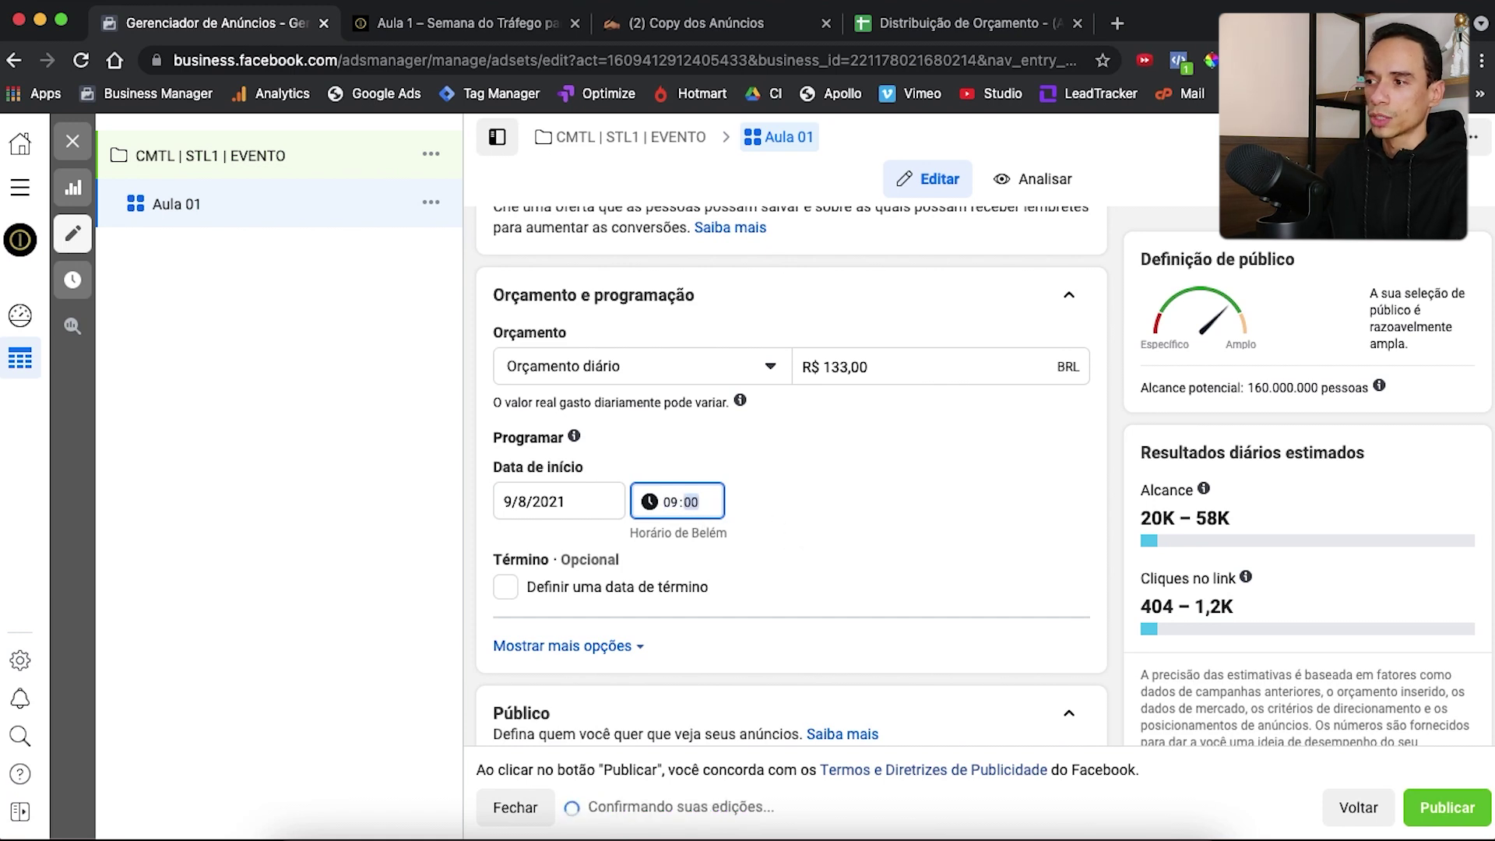
left_click(885, 492)
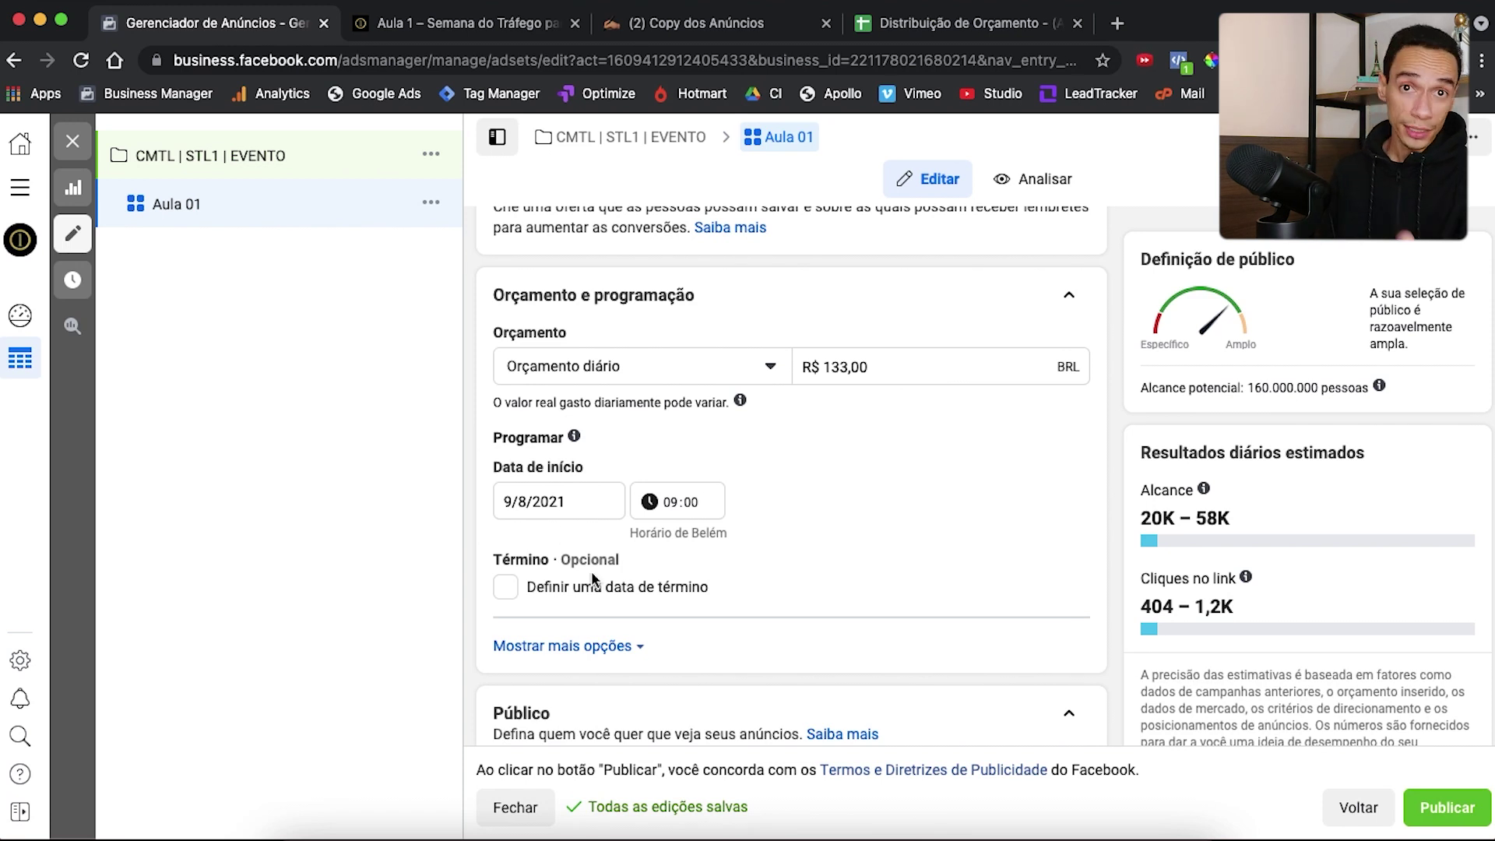
Enable an end date for the ad set, check Aula 1's end in the spreadsheet, and set it to 12/8/2021 at 09:00
left_click(506, 594)
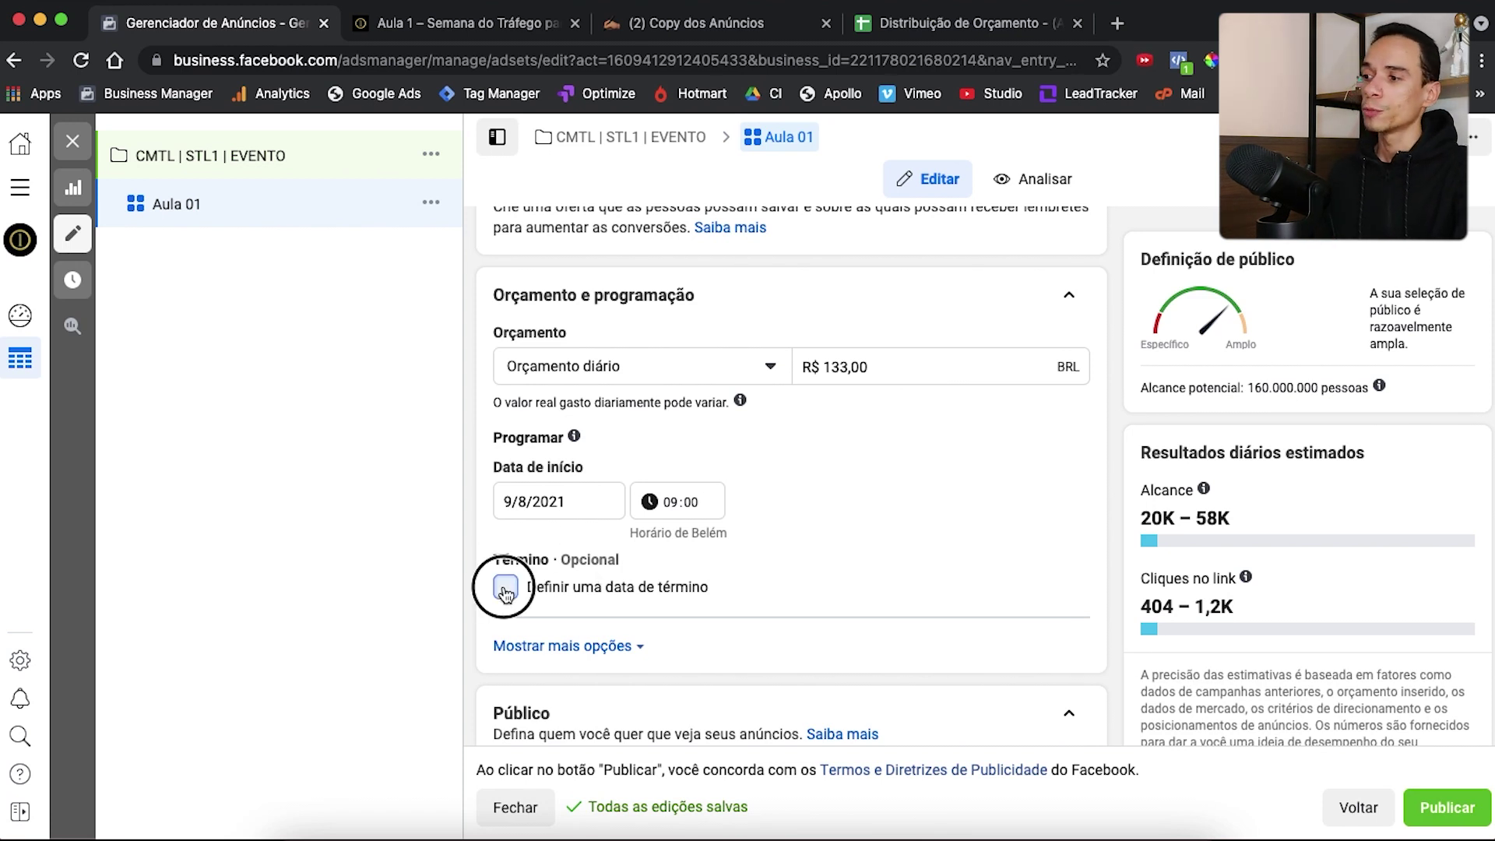
left_click(982, 33)
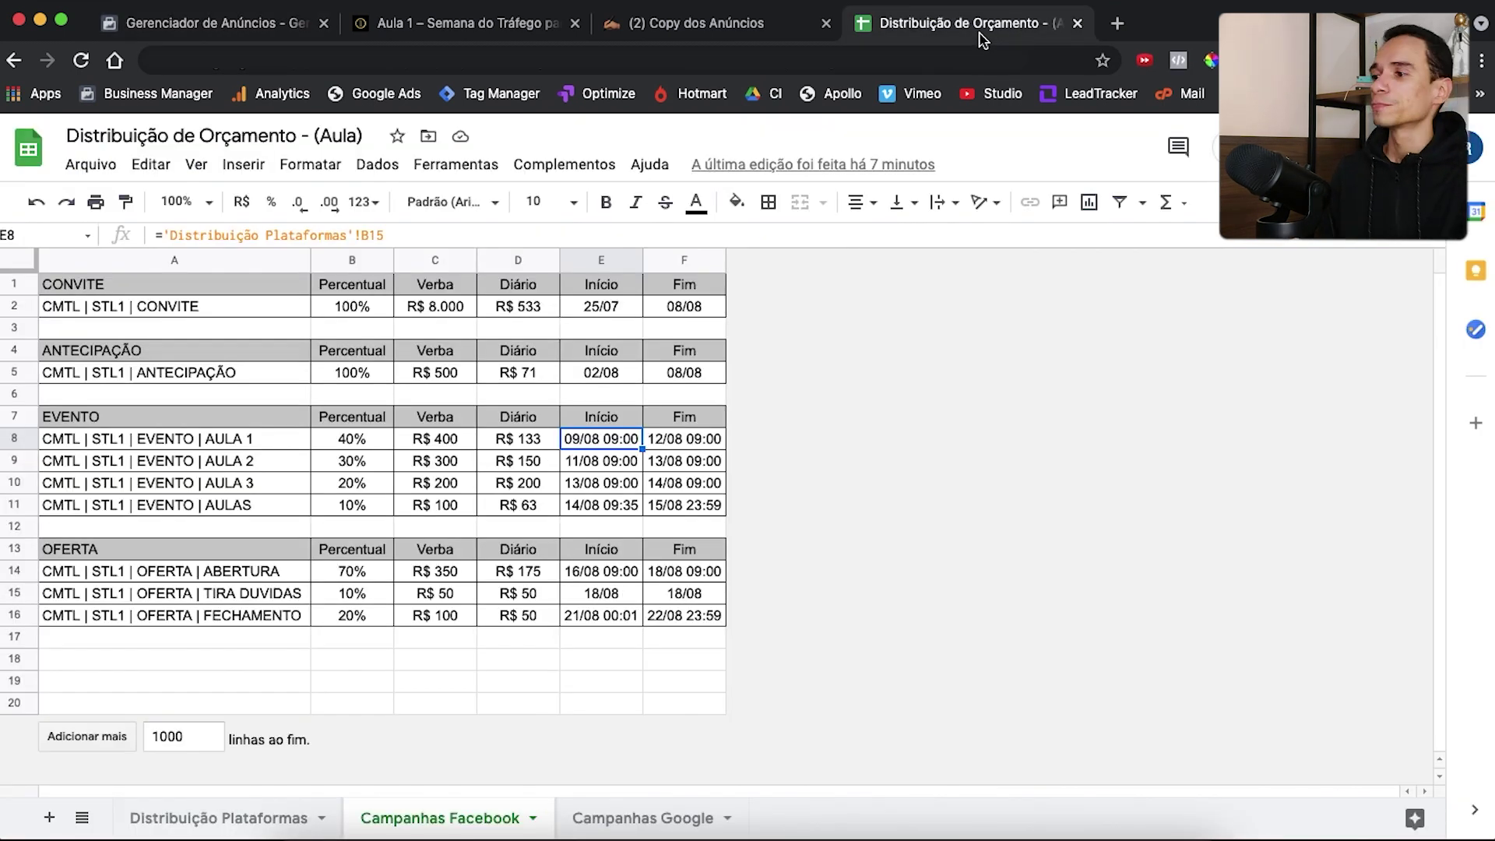
left_click(682, 449)
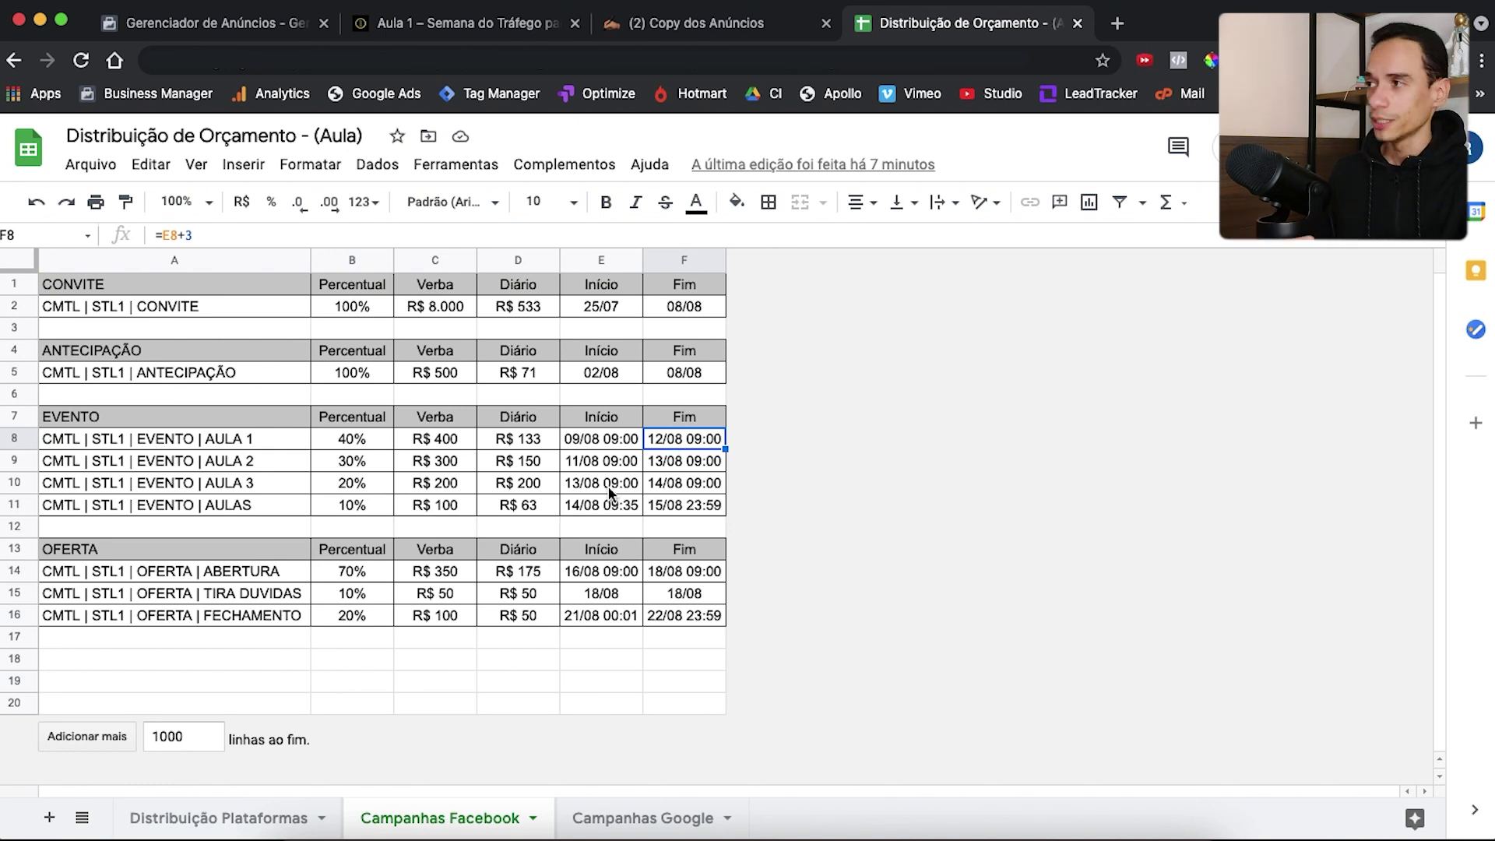
left_click(234, 23)
left_click(545, 636)
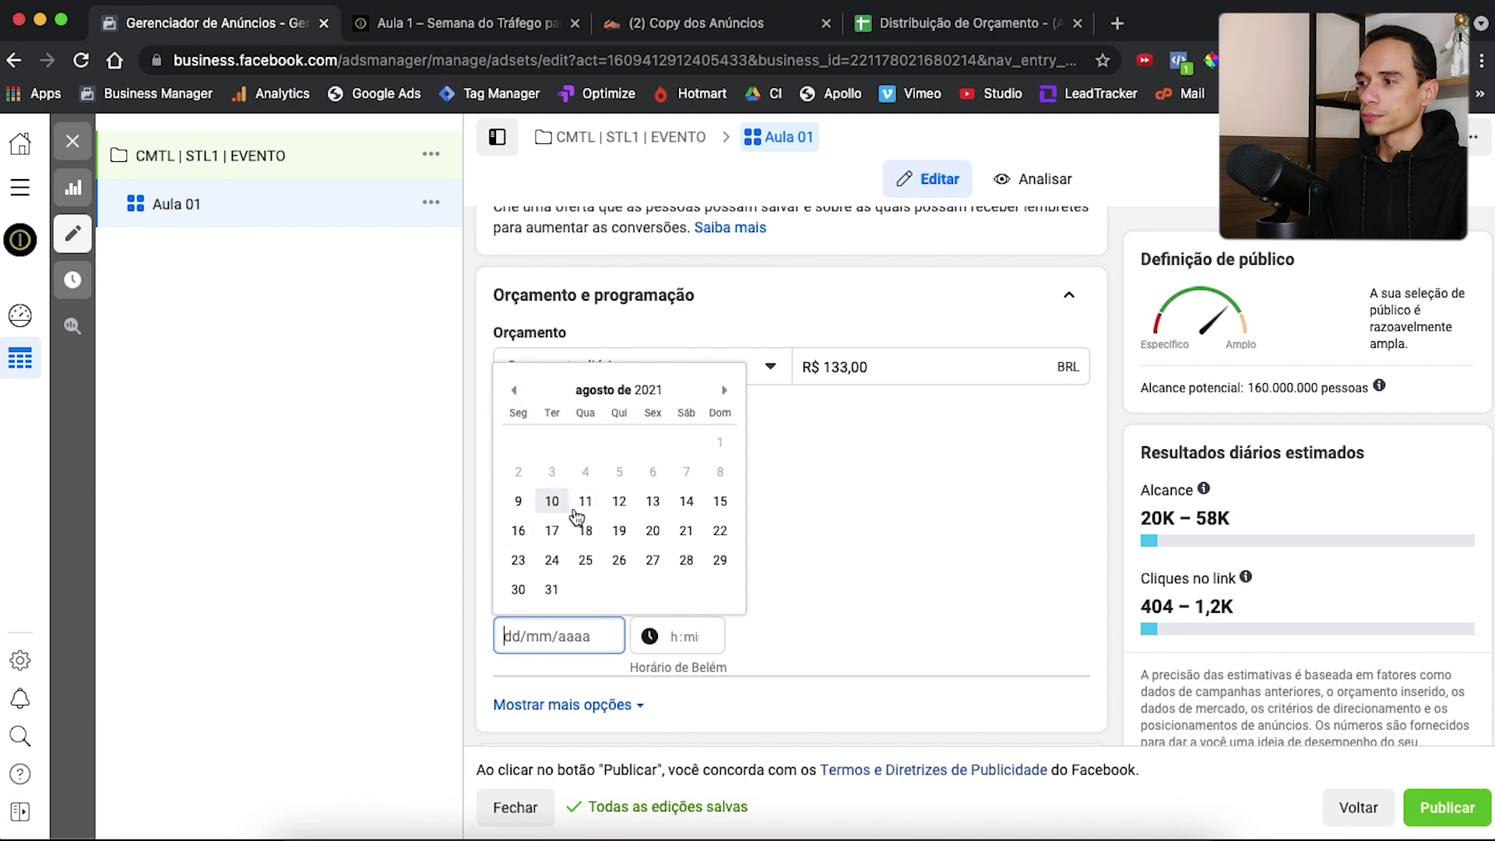
left_click(619, 501)
left_click(651, 637)
left_click(861, 588)
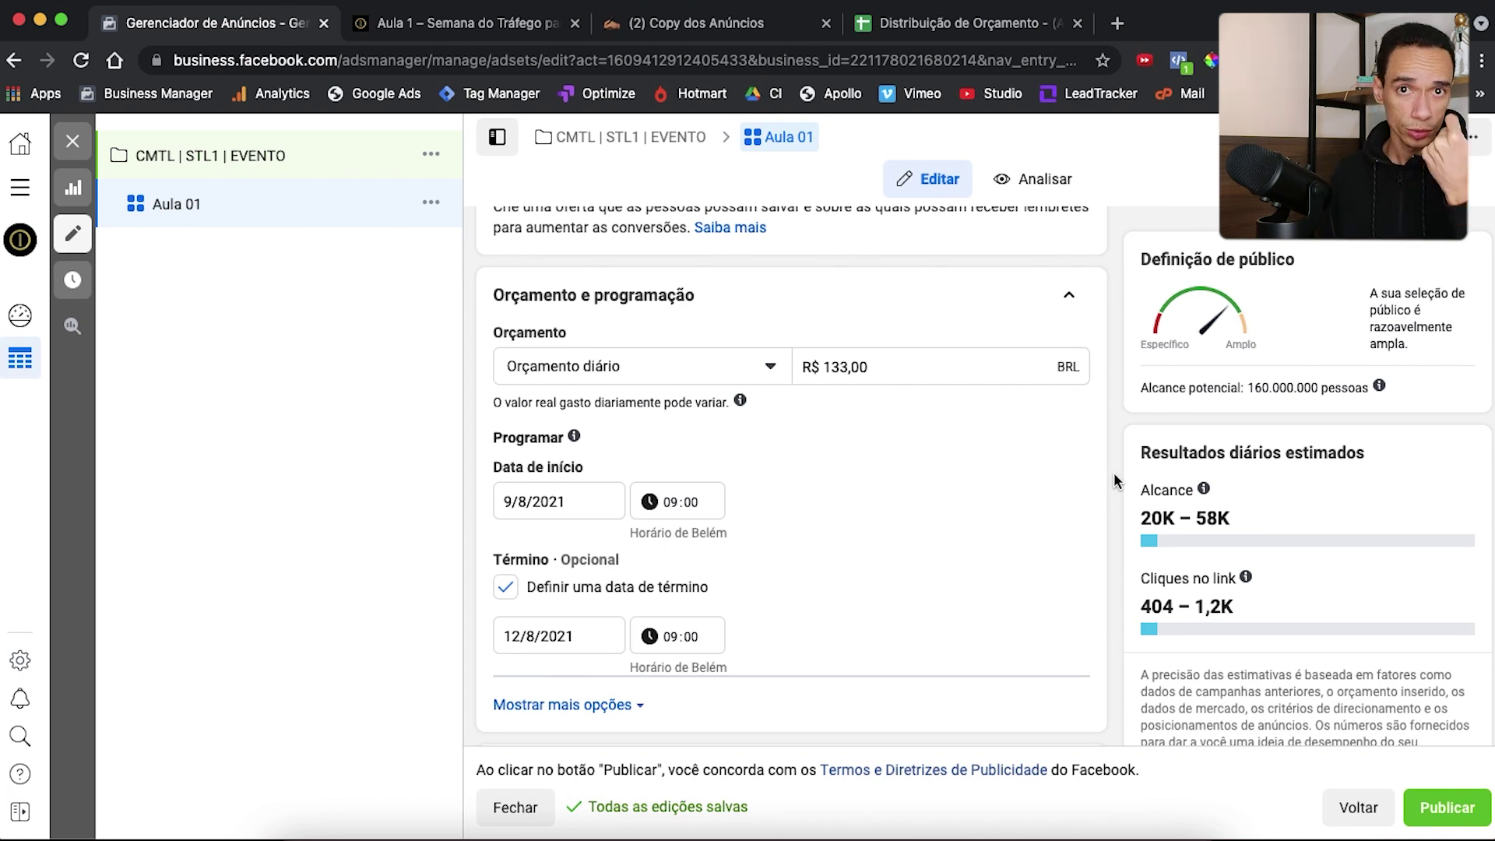
Search the custom audiences for "Lead" and add "Site | Lead STL1 - 180d" to the ad set's audience
scroll(939, 483, "down", 5)
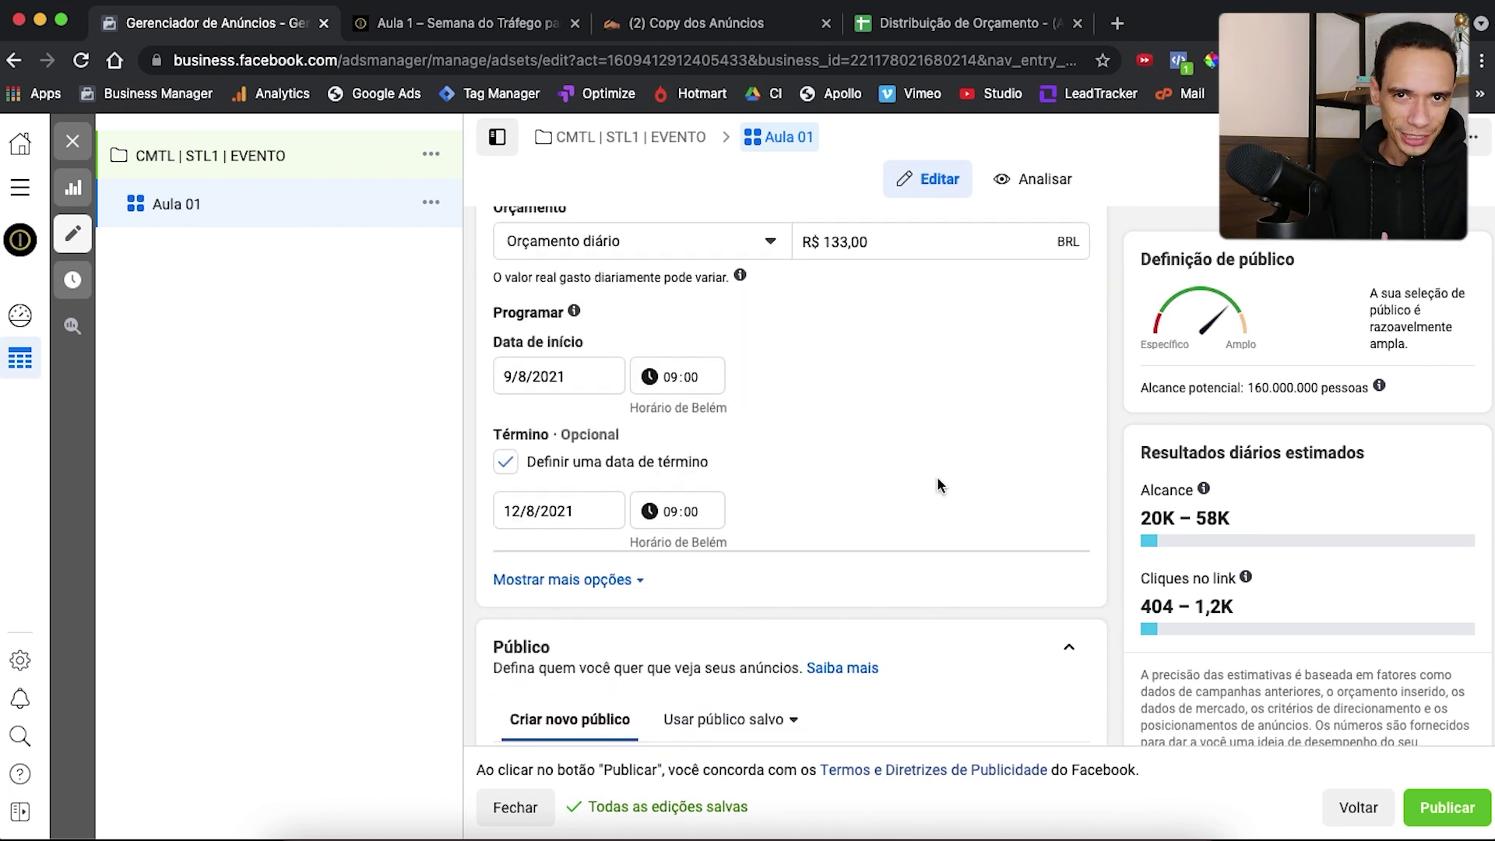
scroll(939, 483, "down", 2)
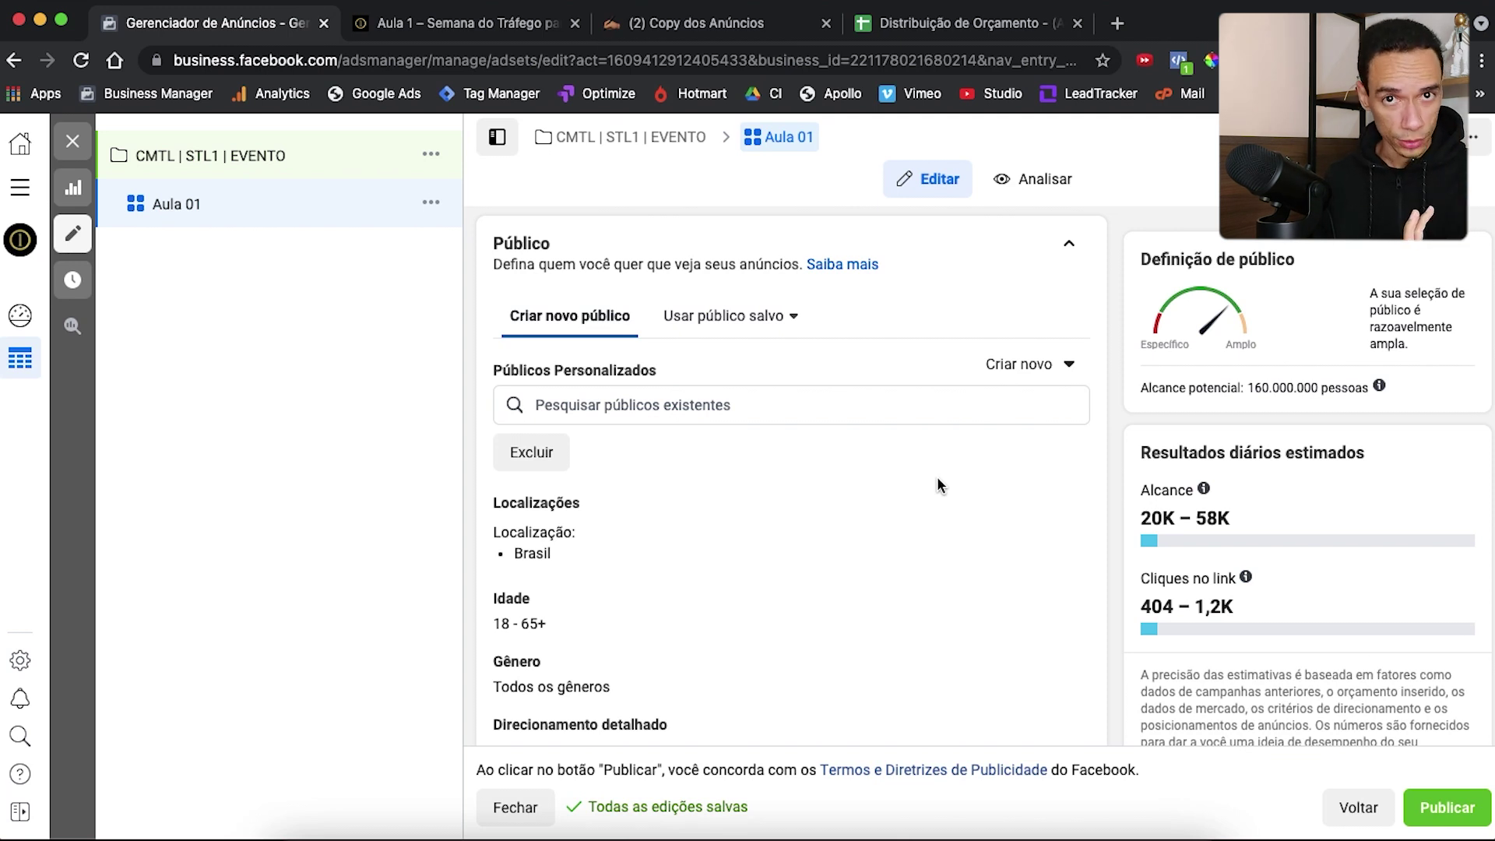
left_click(810, 412)
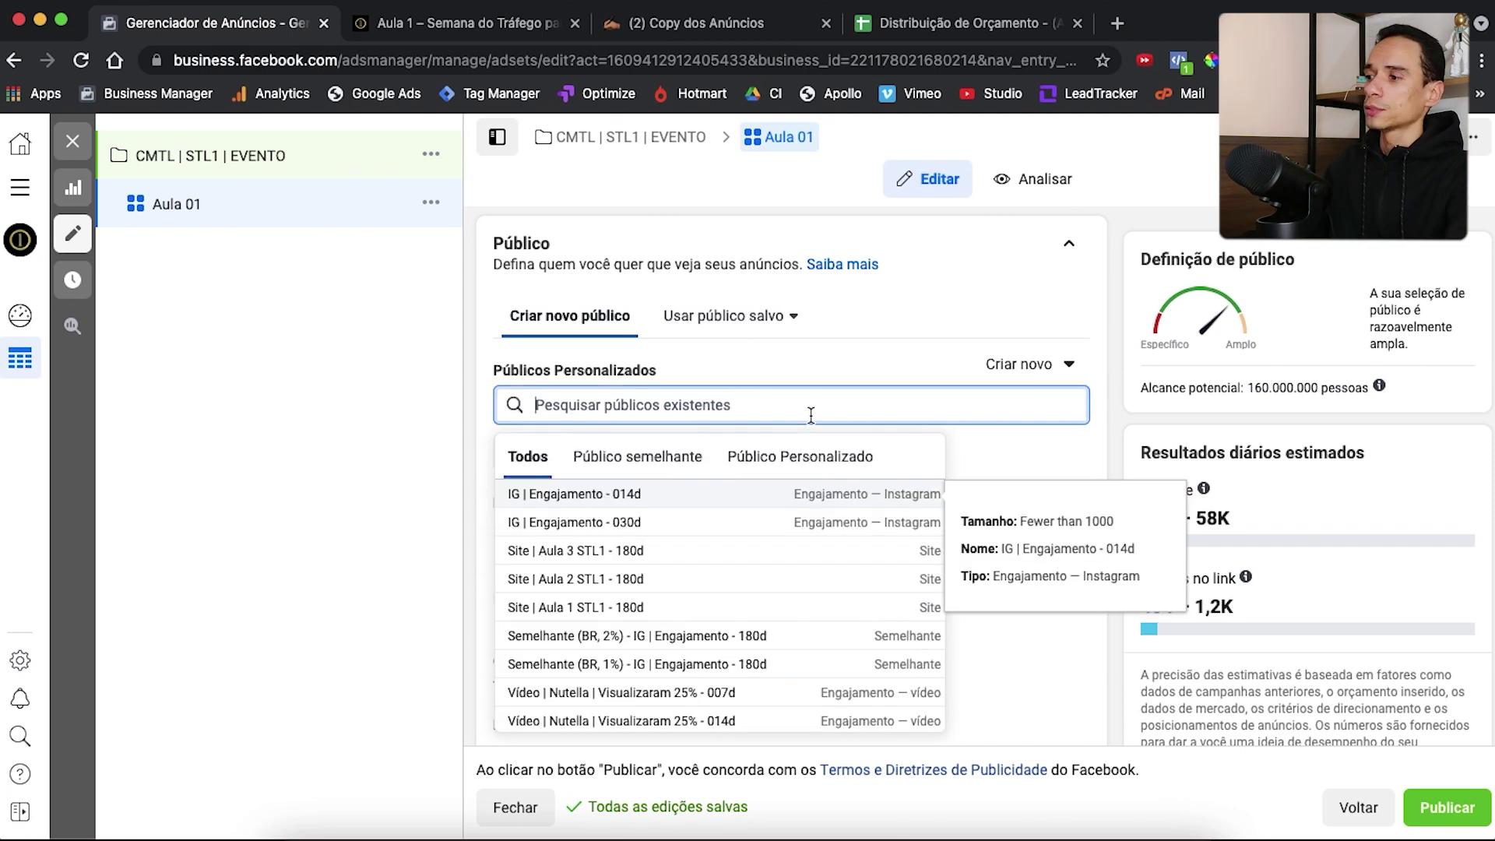
type("Lead")
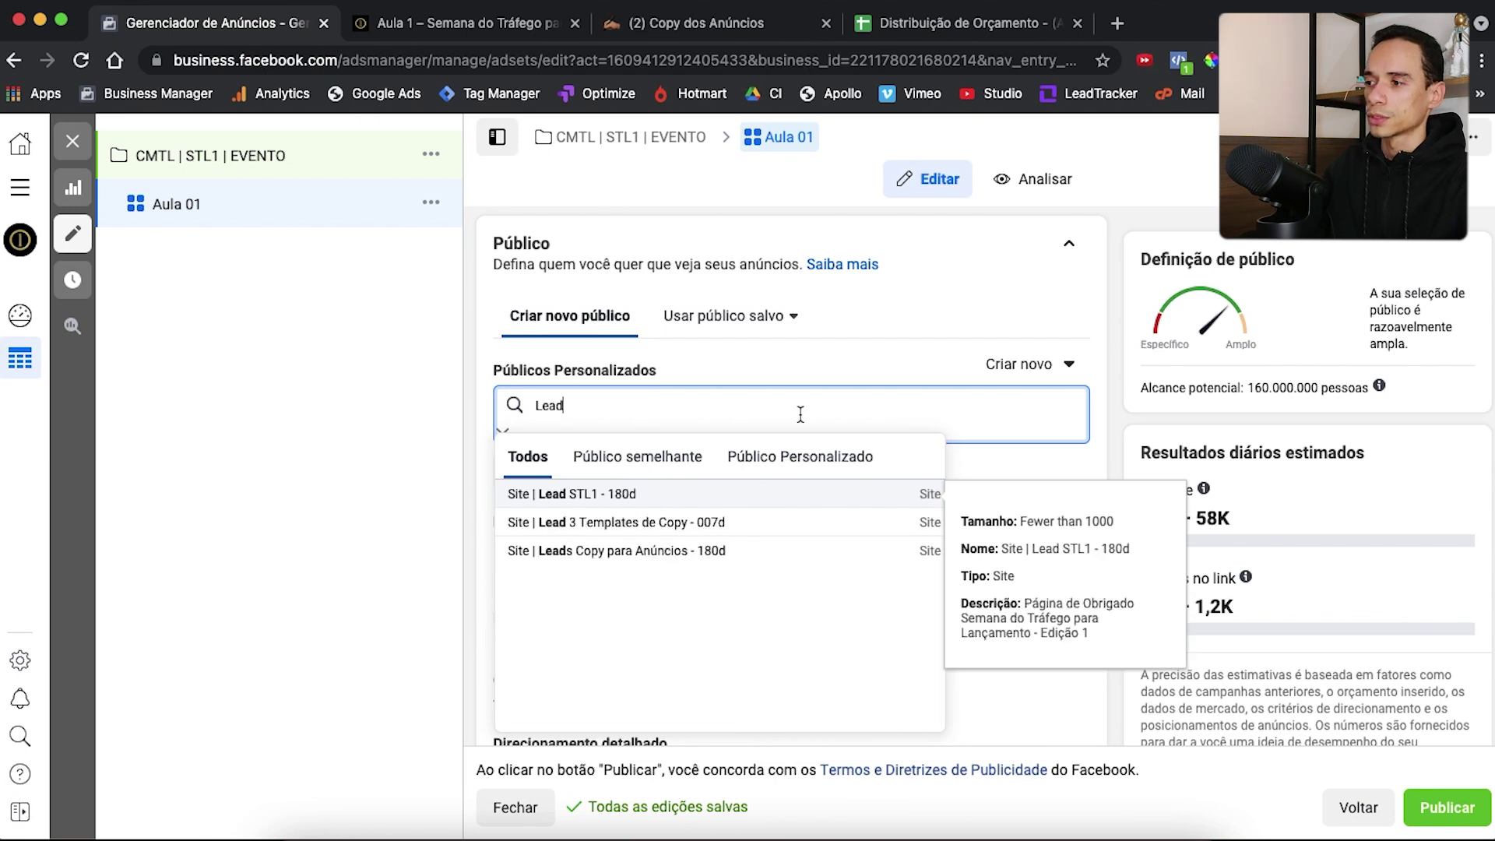
left_click(612, 493)
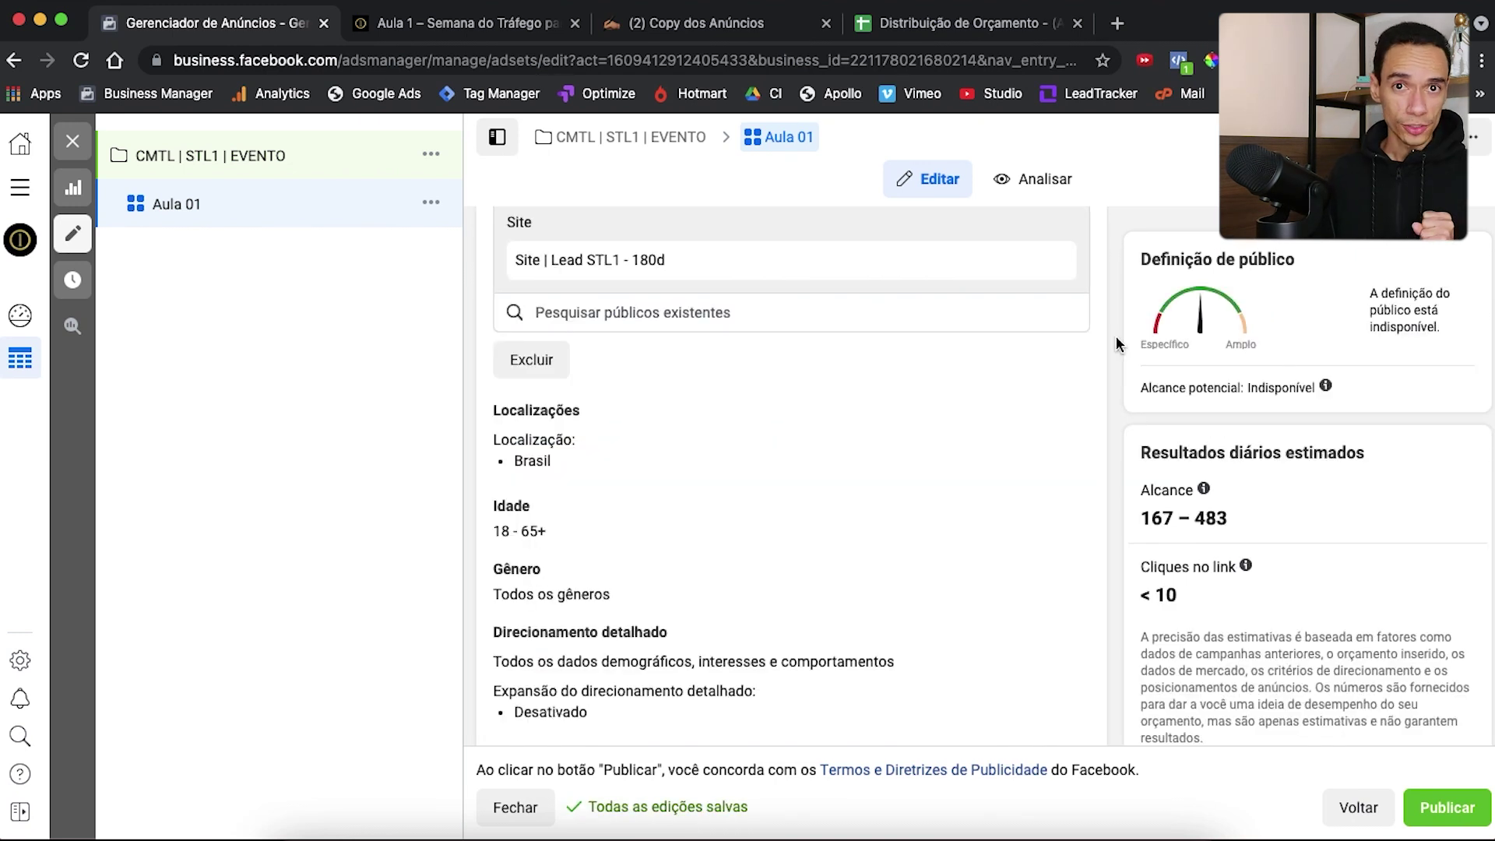
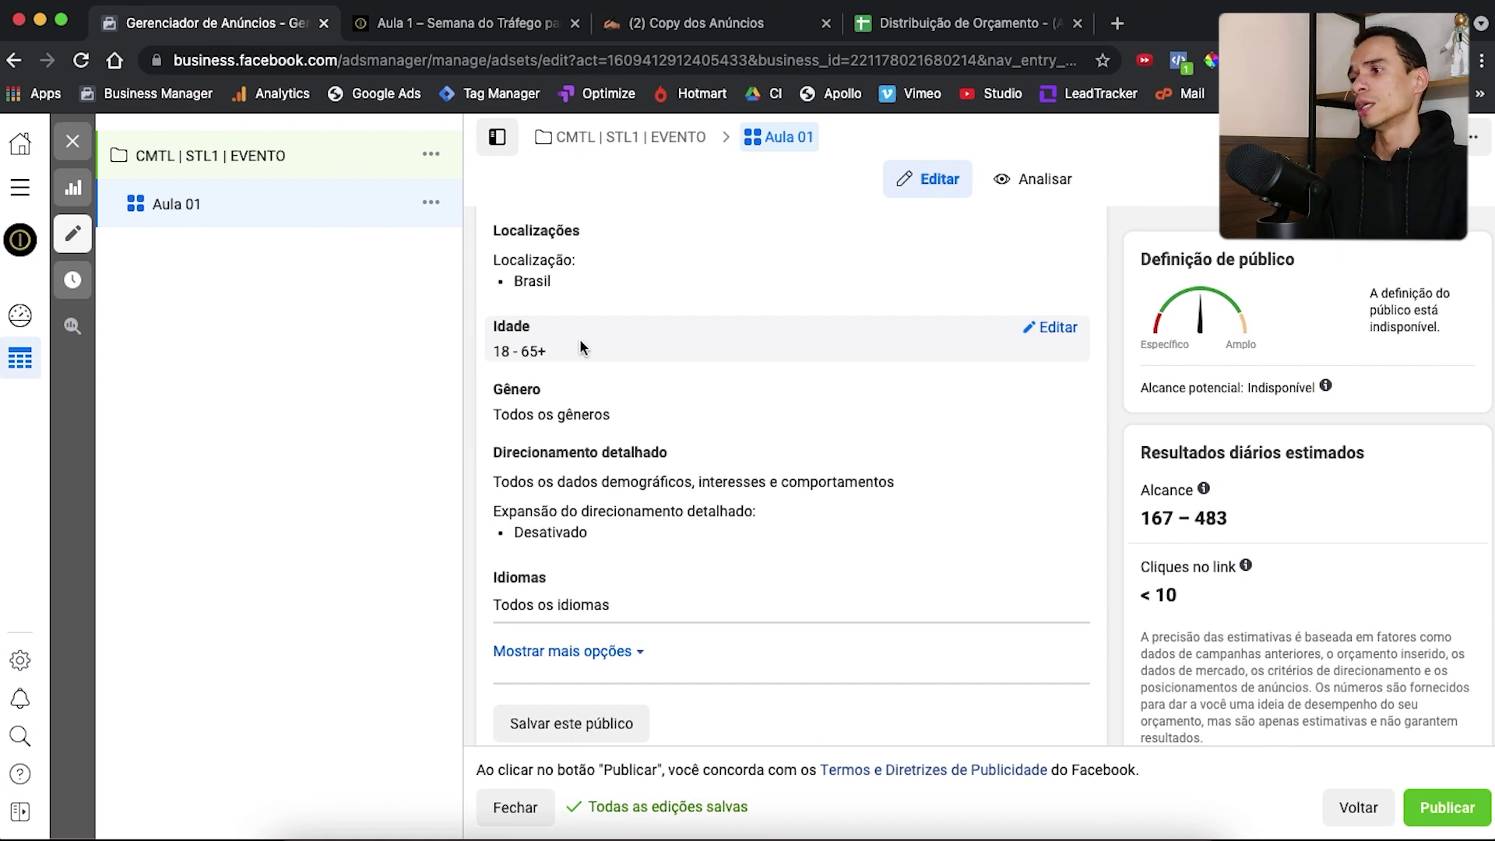
Review the ad set's age, gender, detailed targeting and language settings, and its placement options
scroll(642, 399, "down", 3)
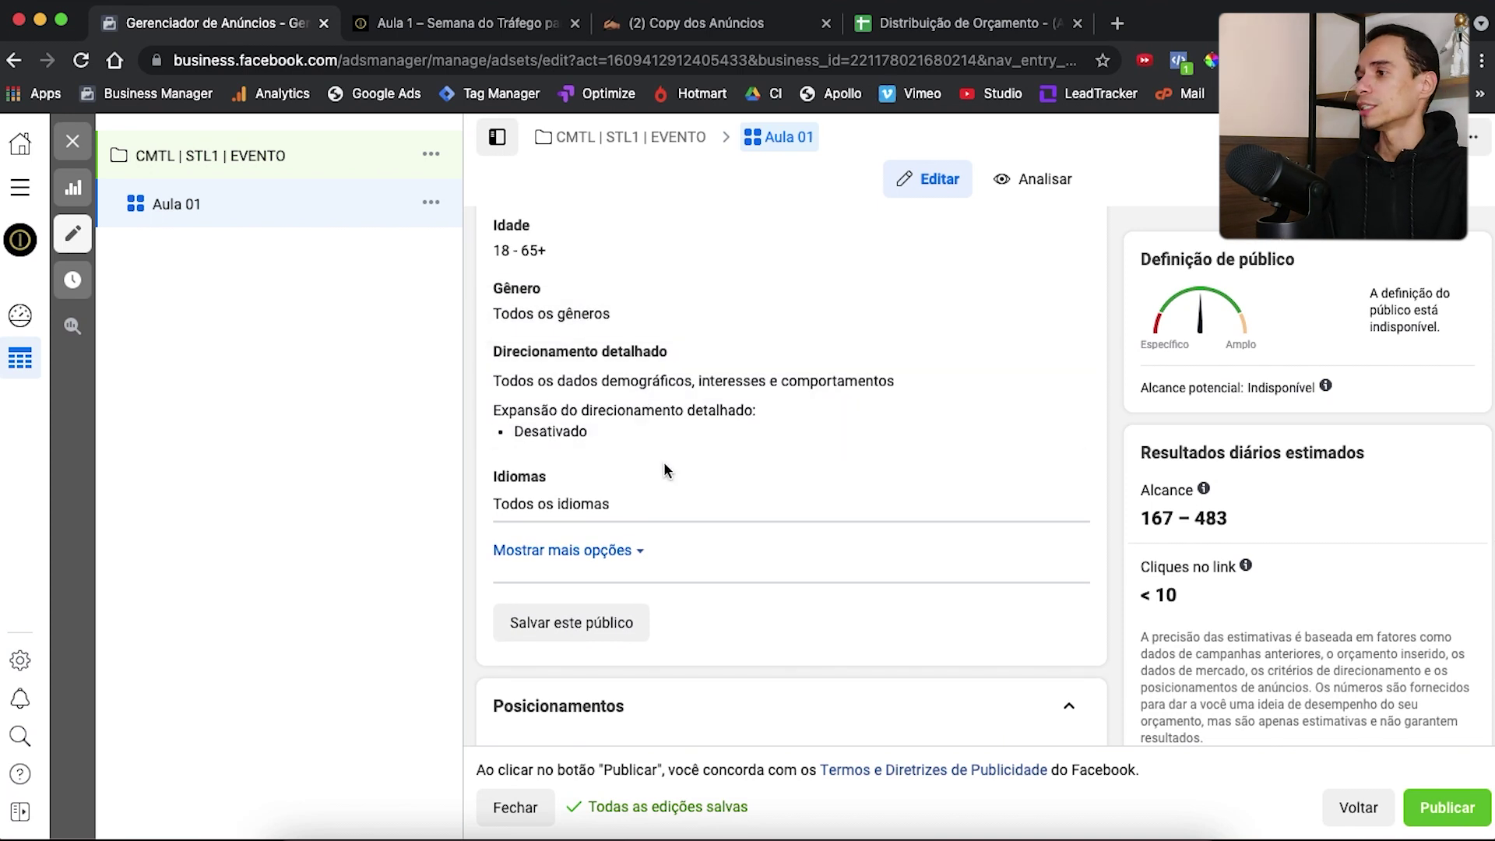
scroll(664, 461, "down", 2)
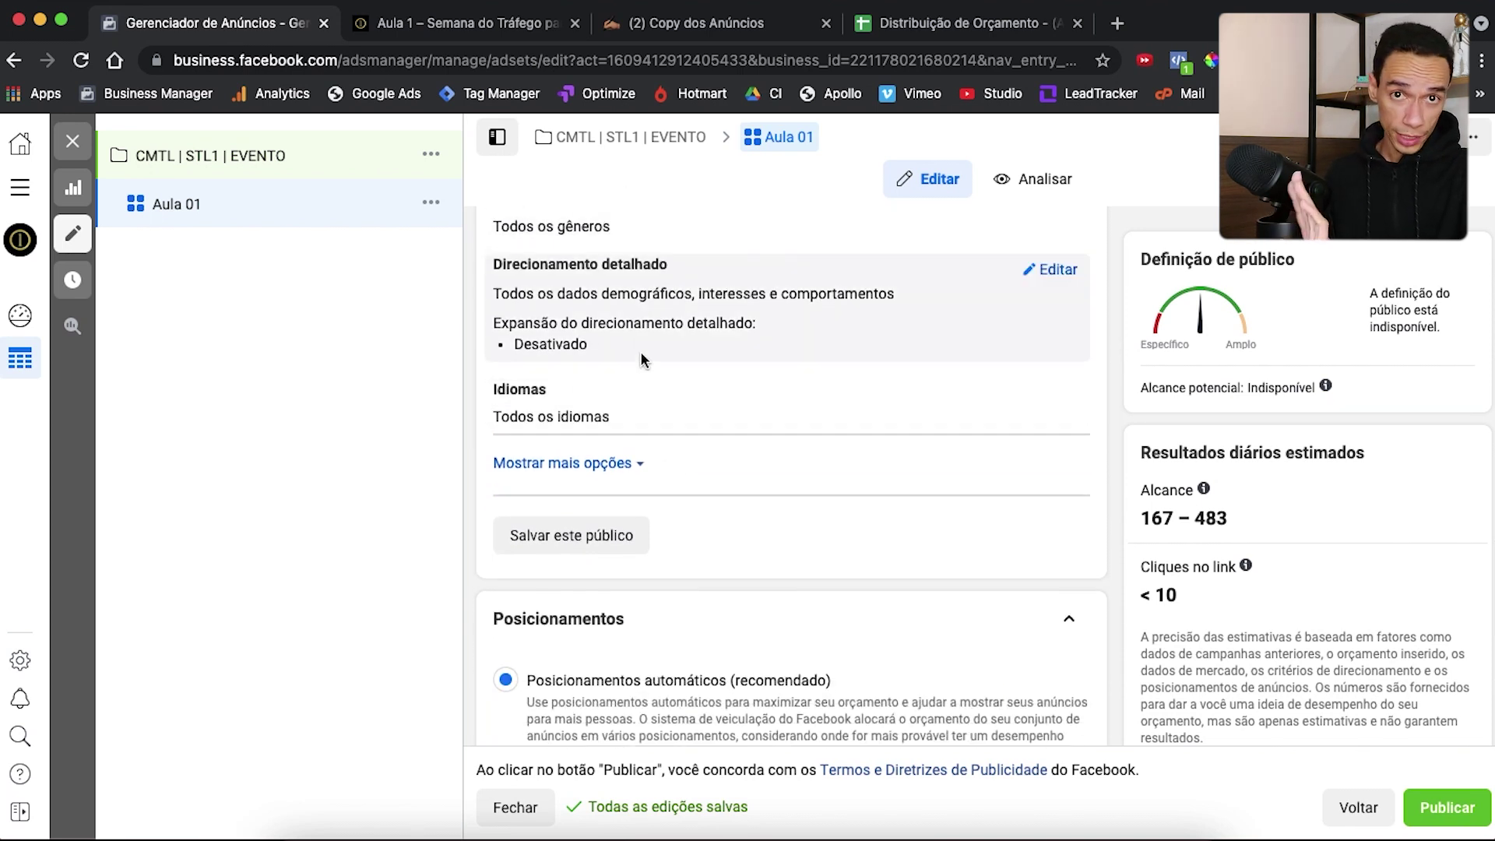
scroll(758, 442, "down", 5)
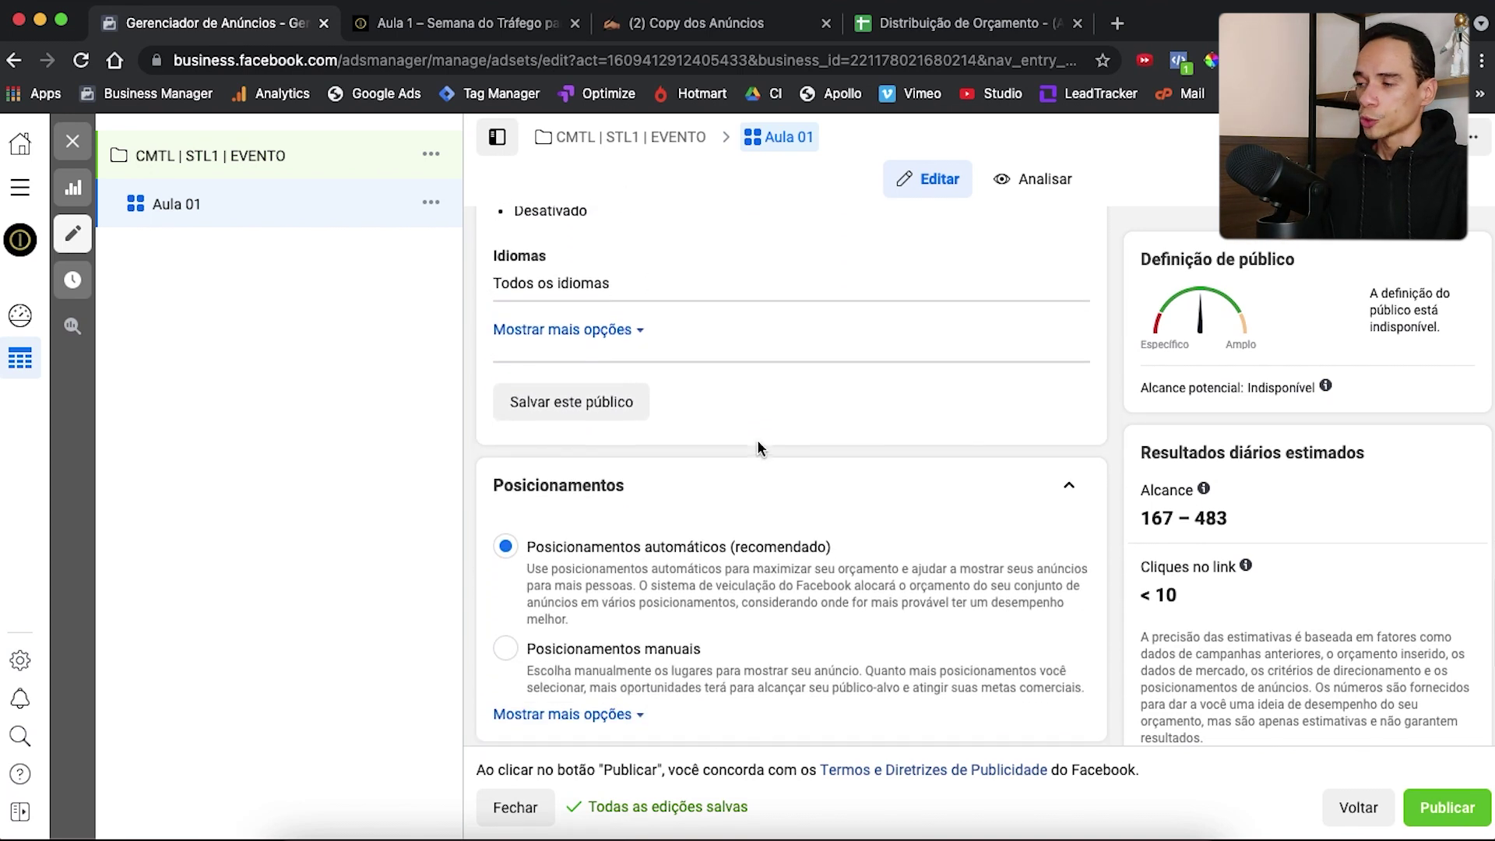
Set the Aula 01 ad set's delivery optimization to "Visualizações da página de destino"
scroll(757, 441, "down", 2)
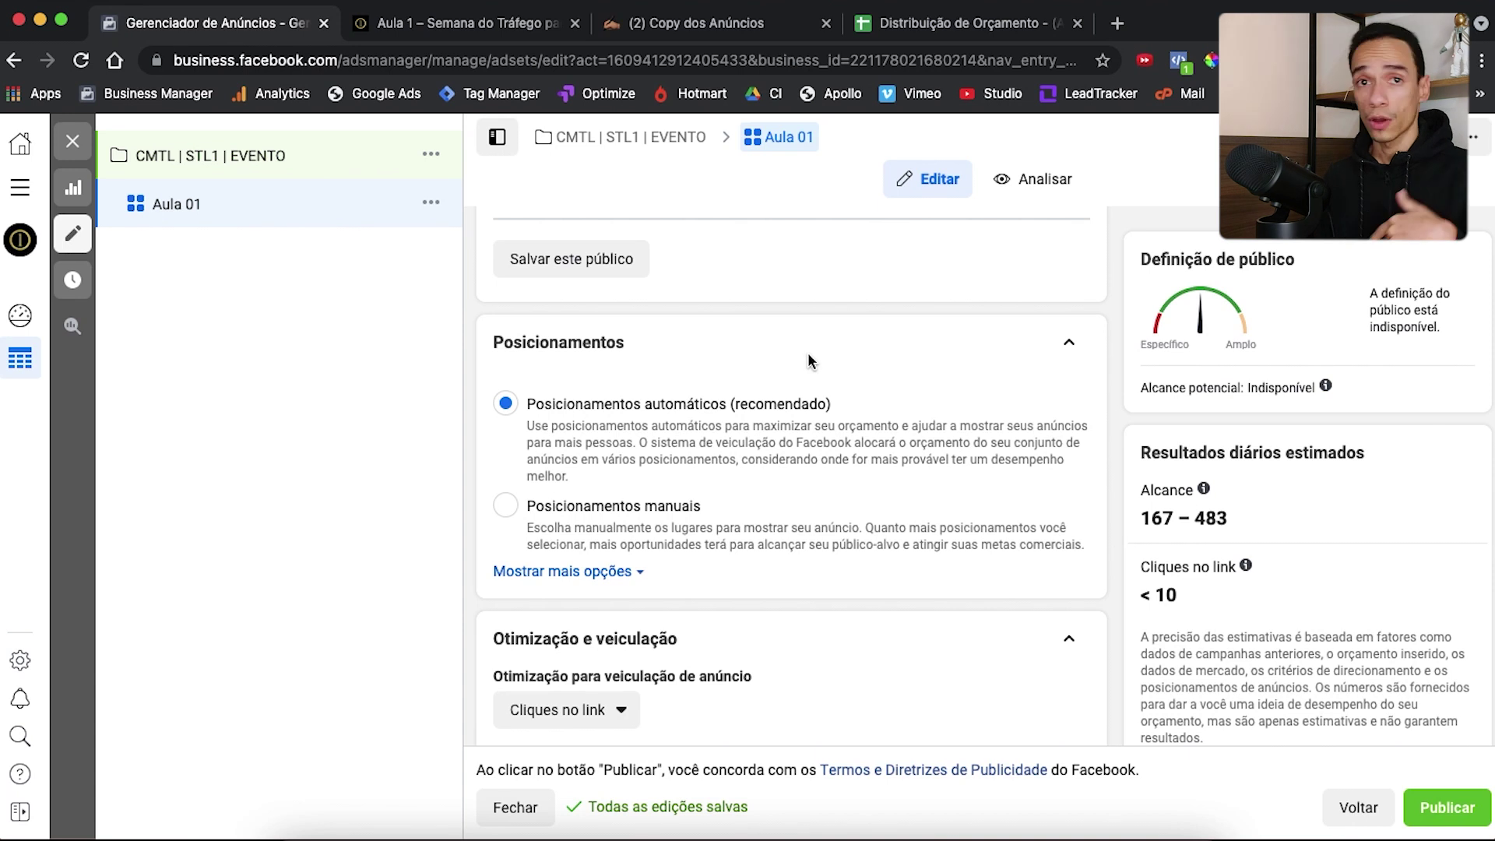
scroll(808, 360, "down", 5)
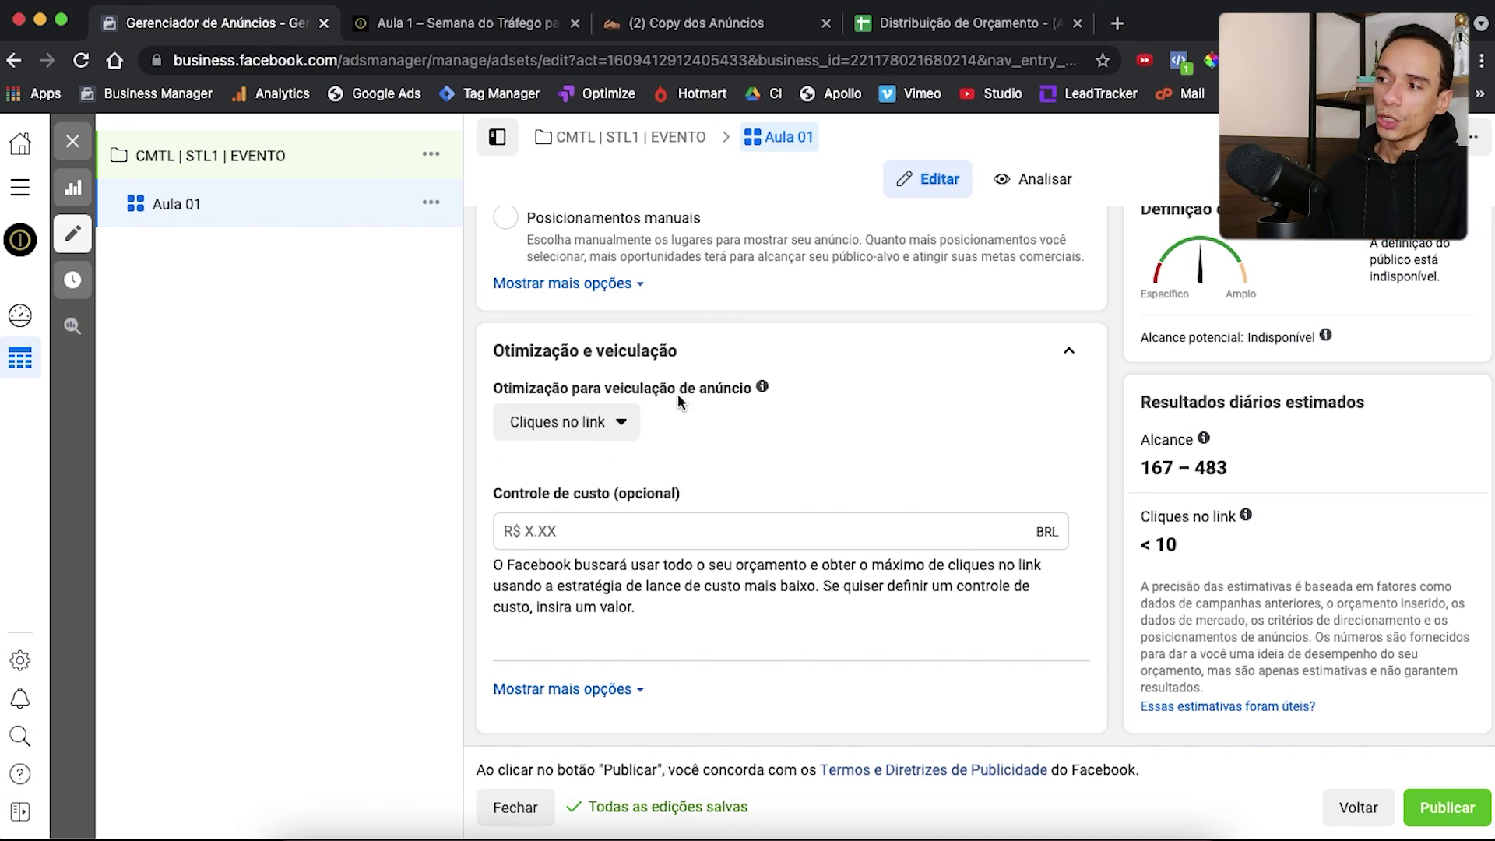
left_click(585, 426)
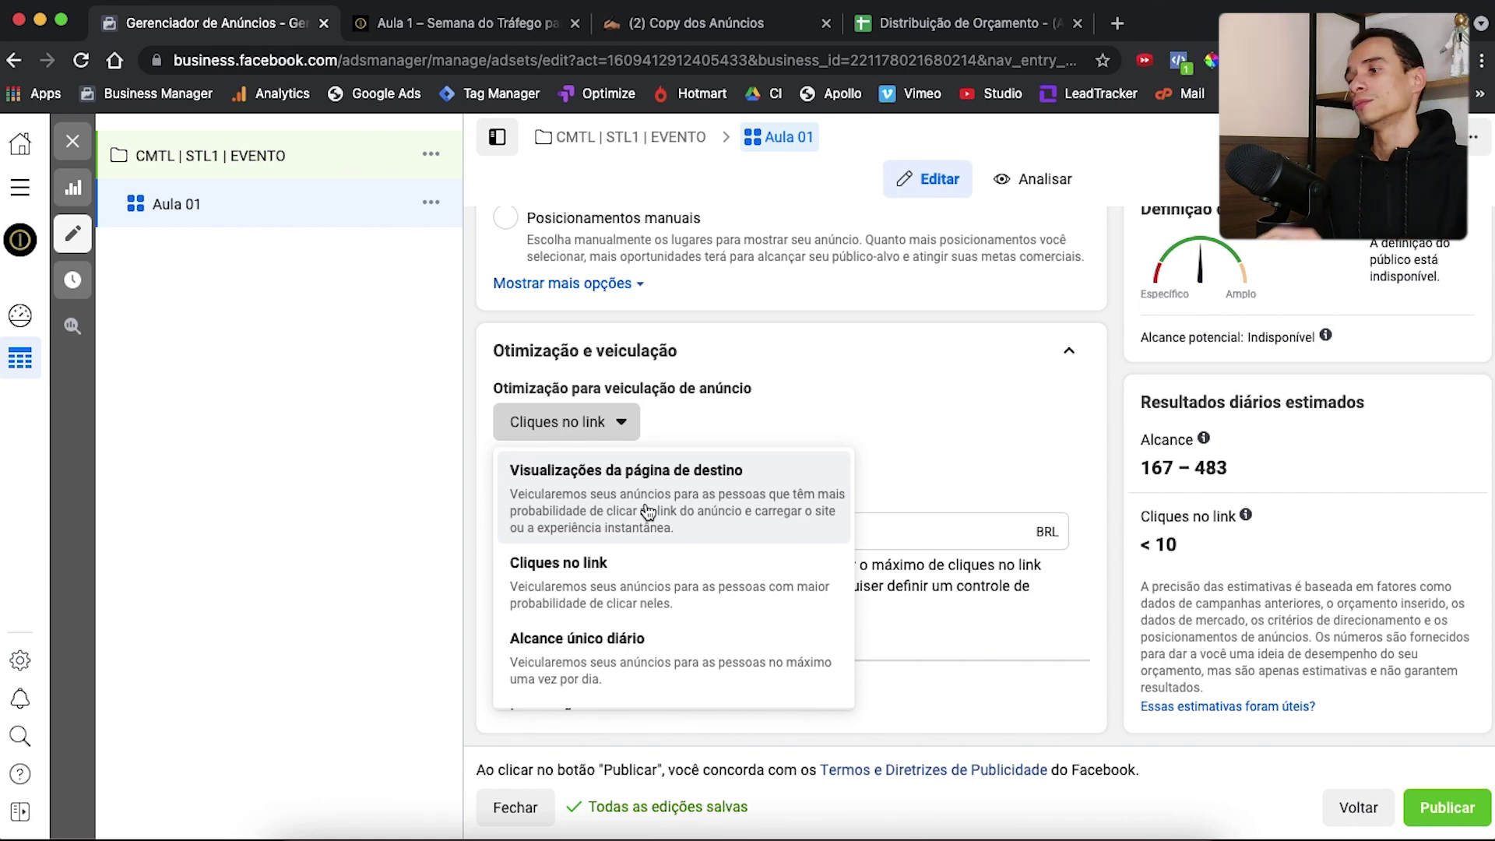
left_click(599, 503)
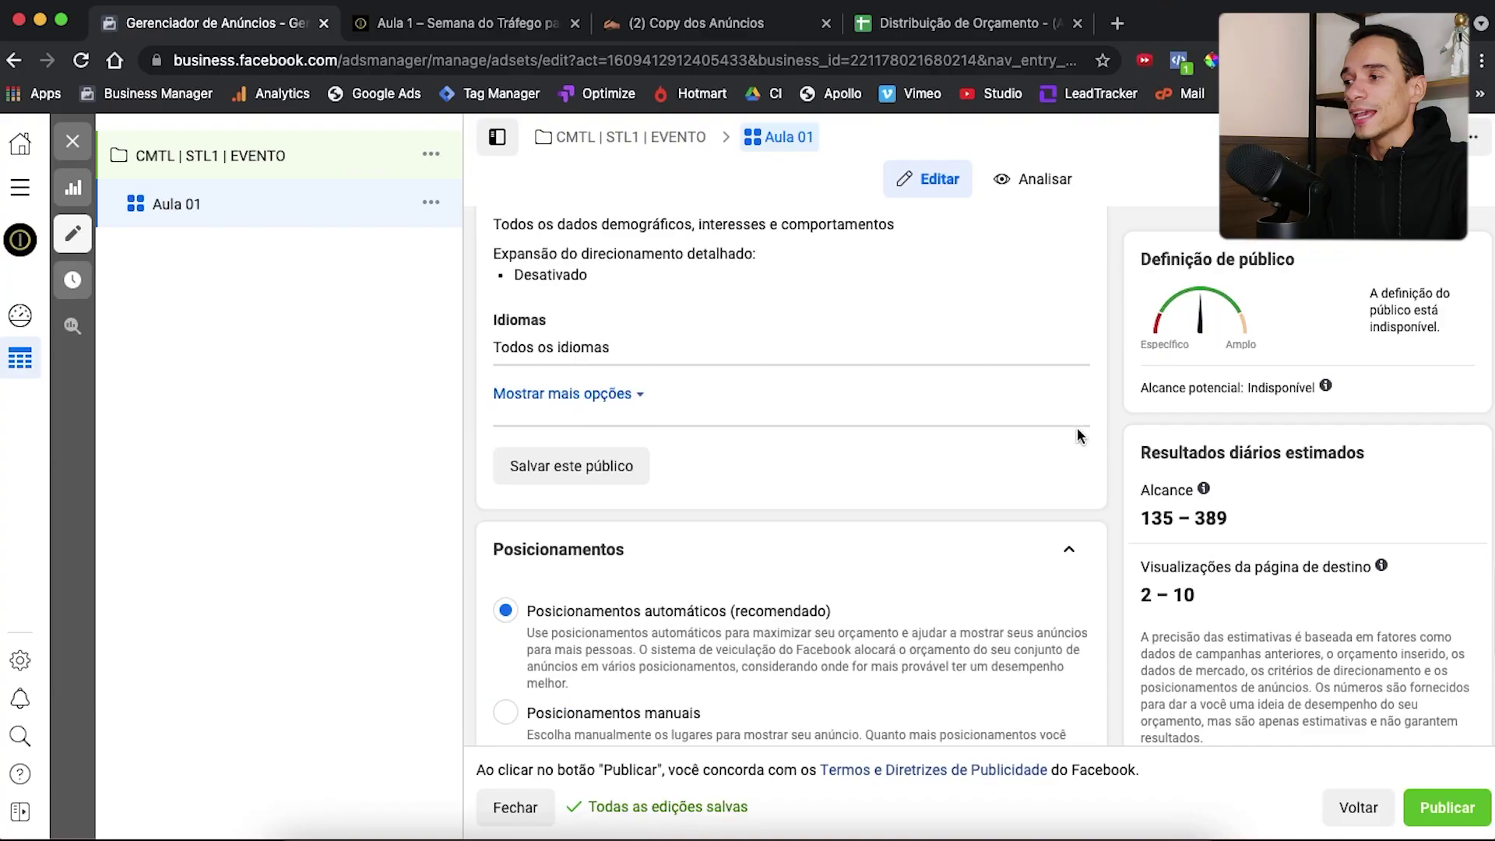
Quickly duplicate the Aula 01 ad set and rename the copy as "Aula 02"
scroll(1077, 427, "up", 15)
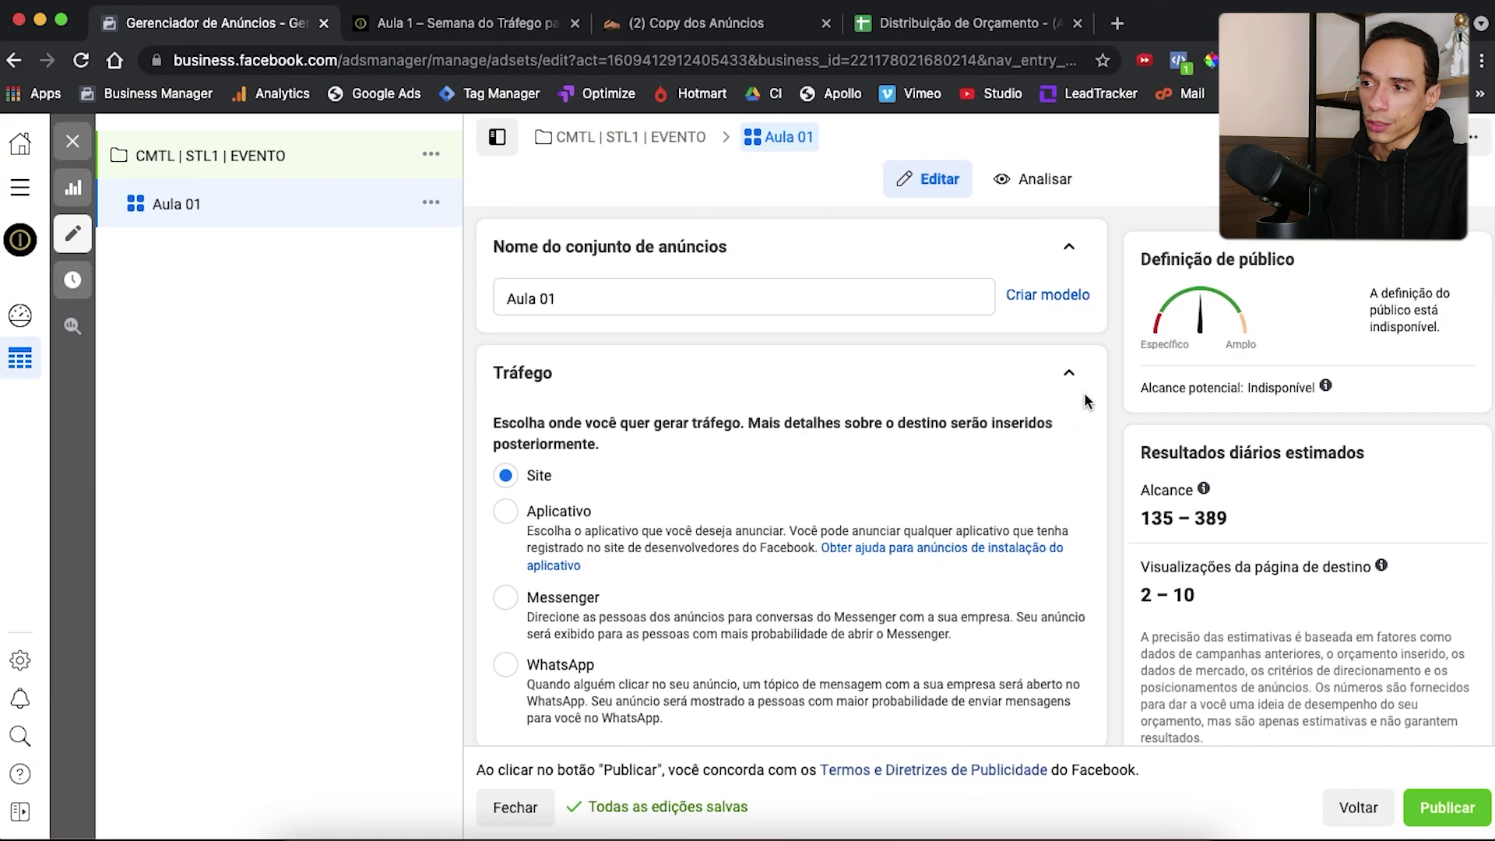
left_click(432, 207)
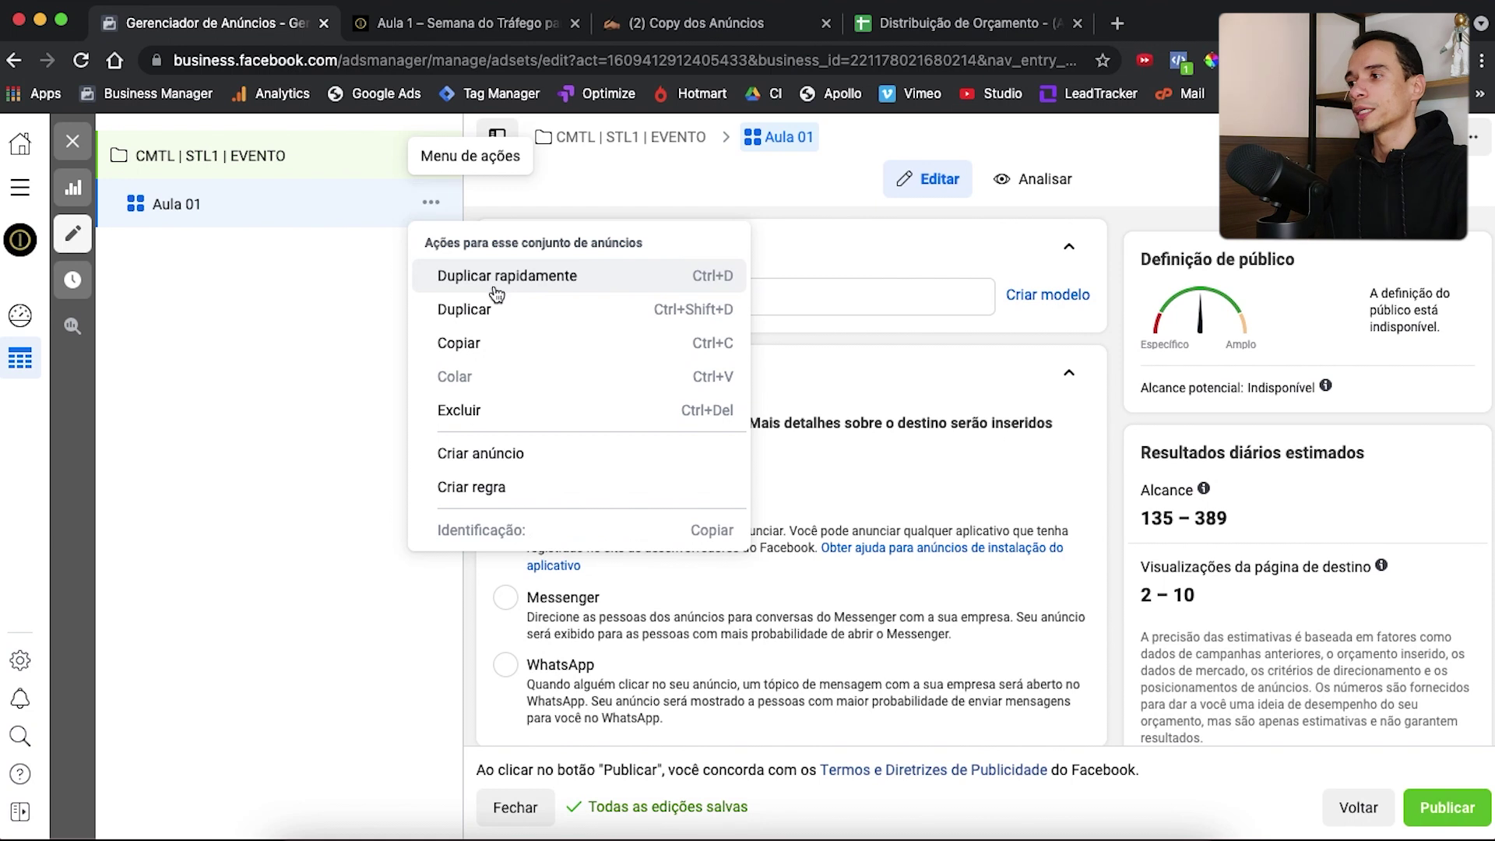
left_click(528, 288)
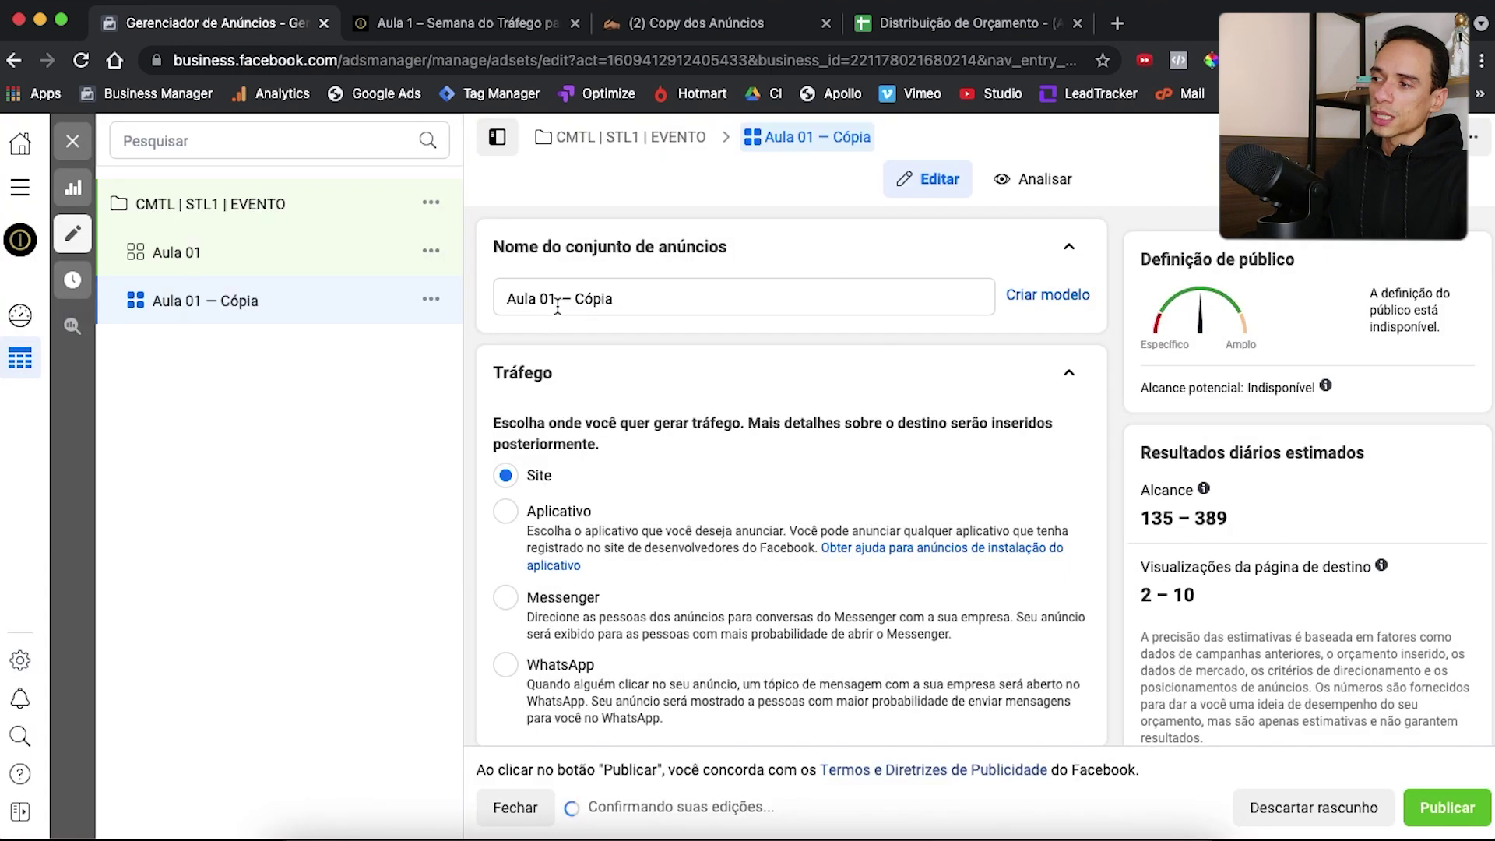
left_click_drag(548, 300, 792, 310)
type("2")
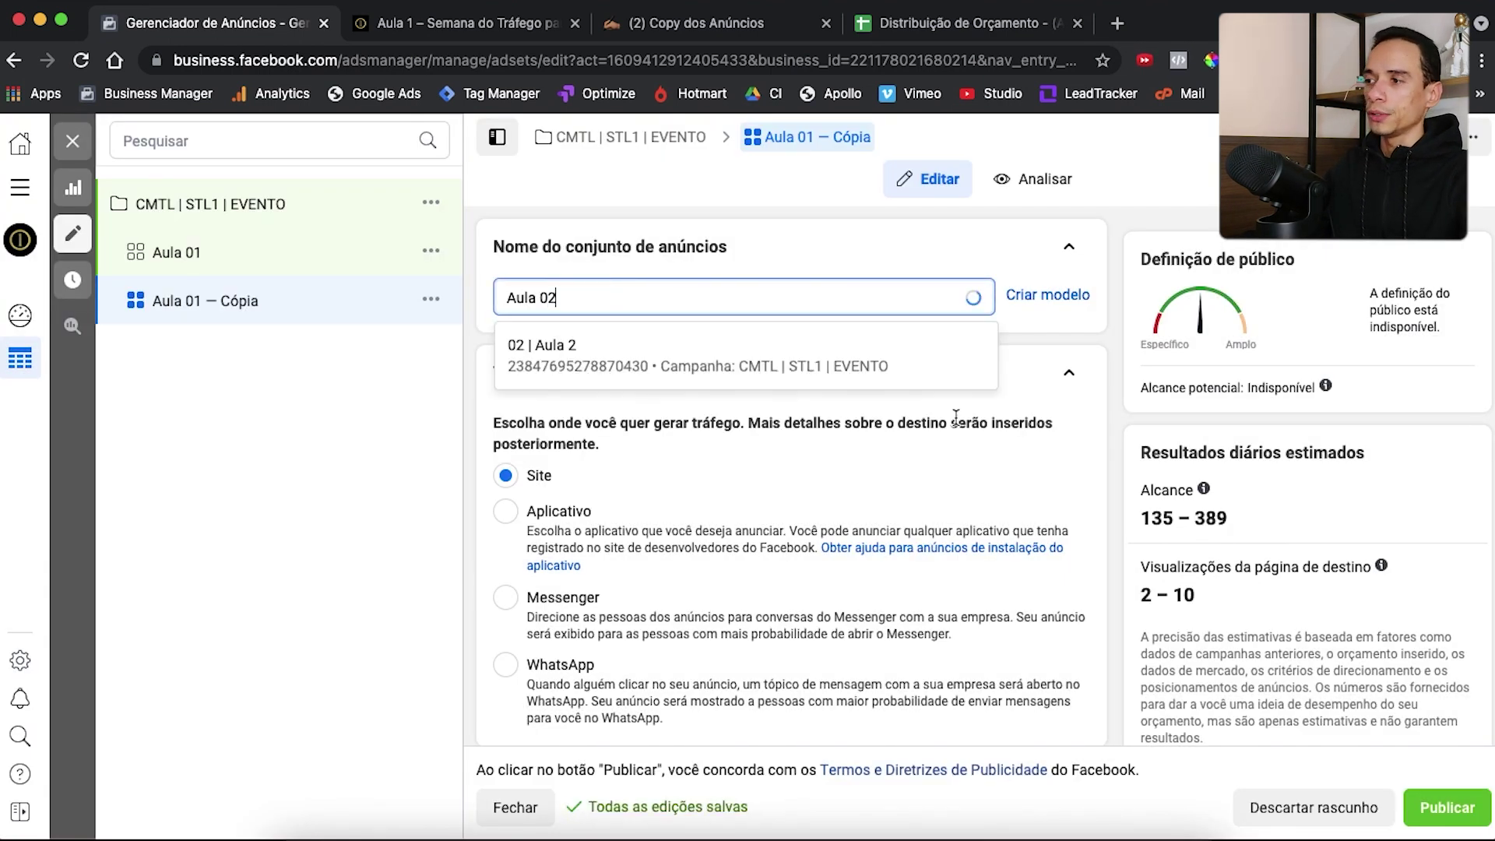
Check Aula 2's daily amount in the budget spreadsheet and set the Aula 02 ad set's daily budget to R$ 150,00
scroll(1110, 596, "down", 8)
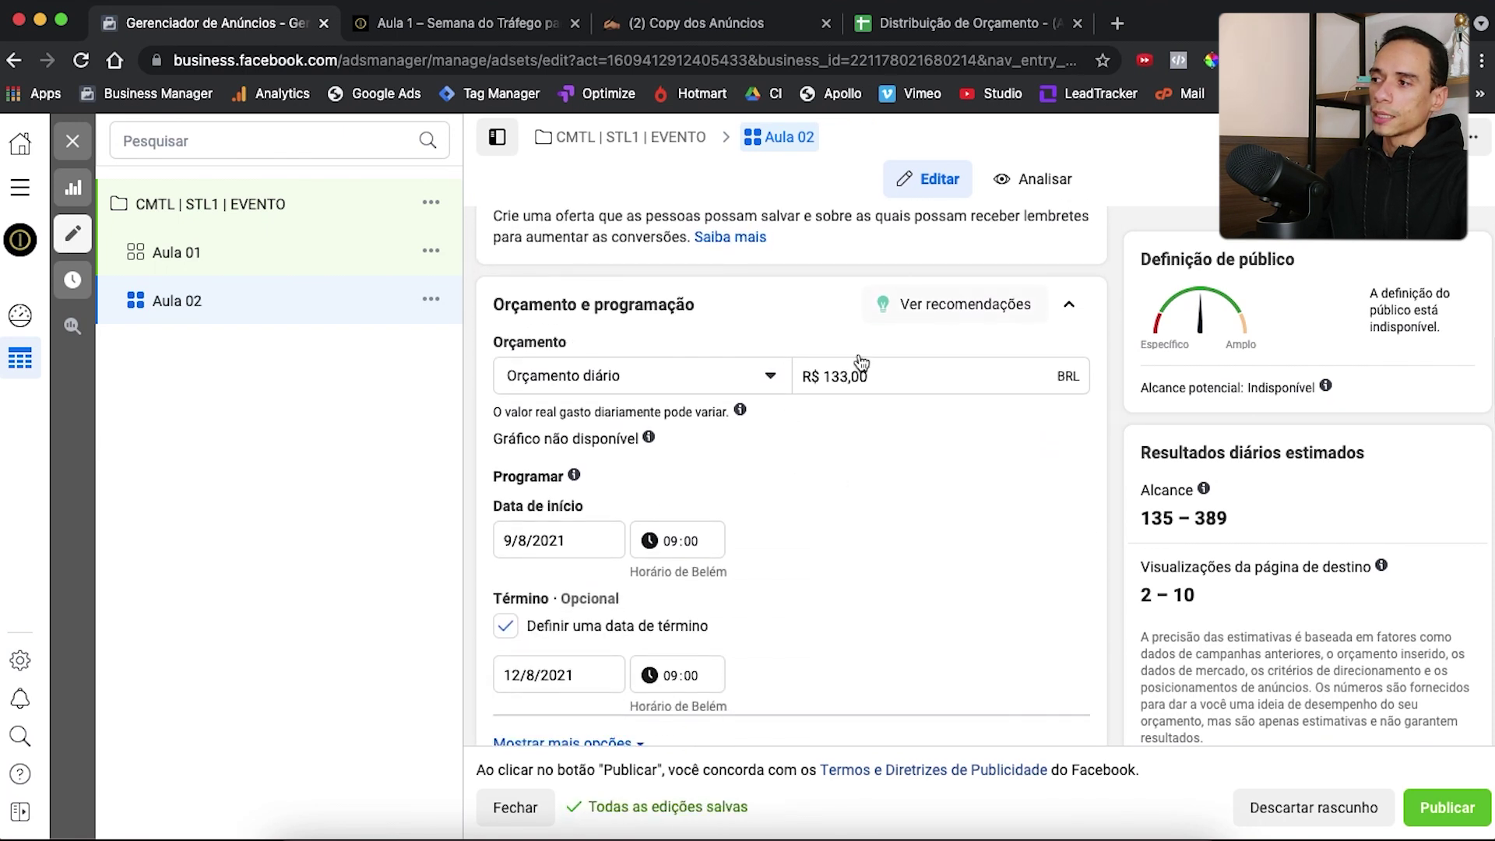
left_click(941, 39)
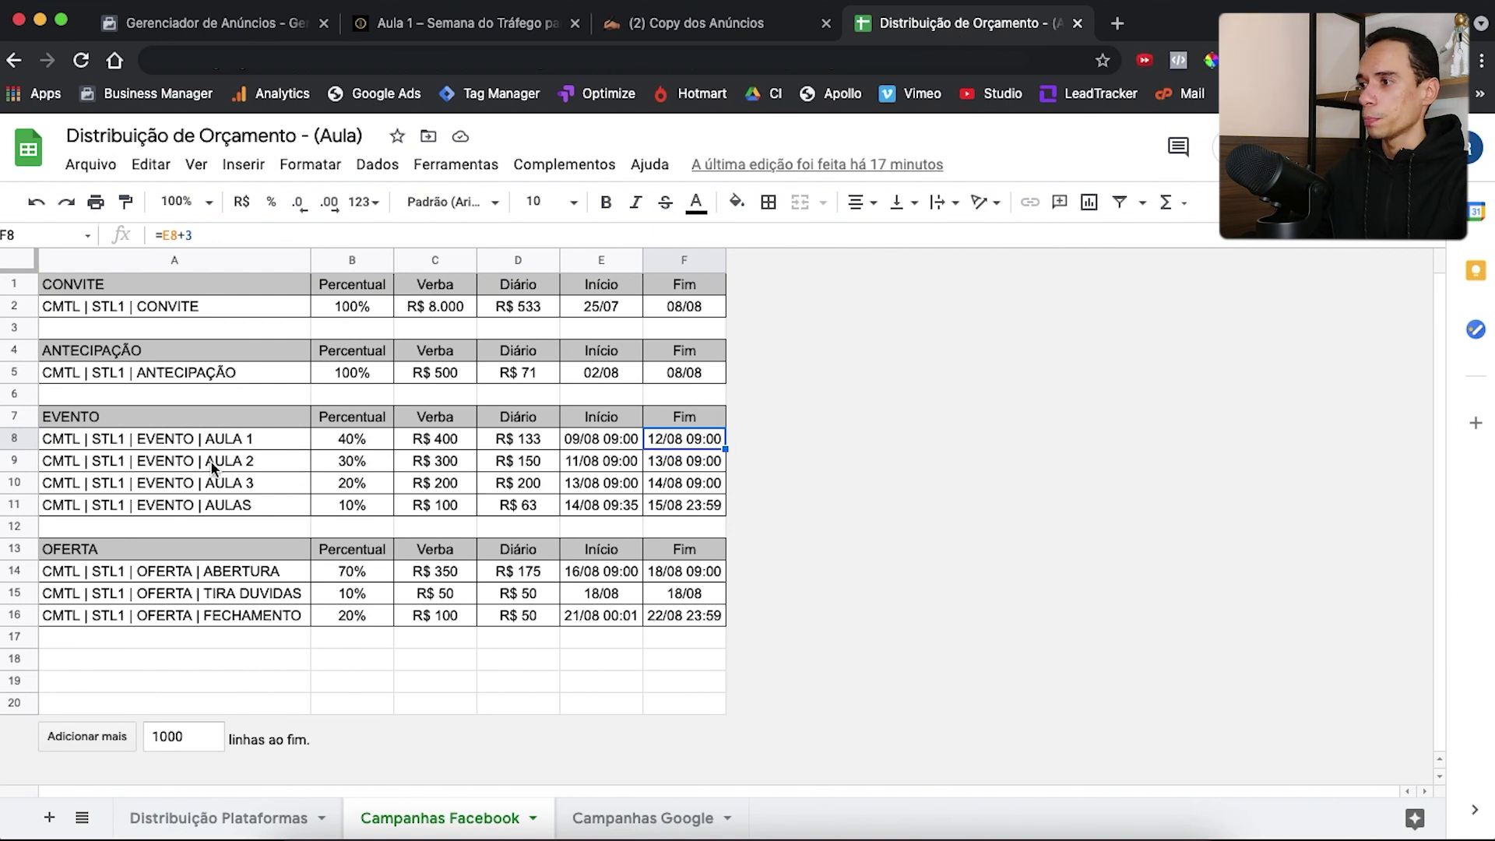
left_click(517, 462)
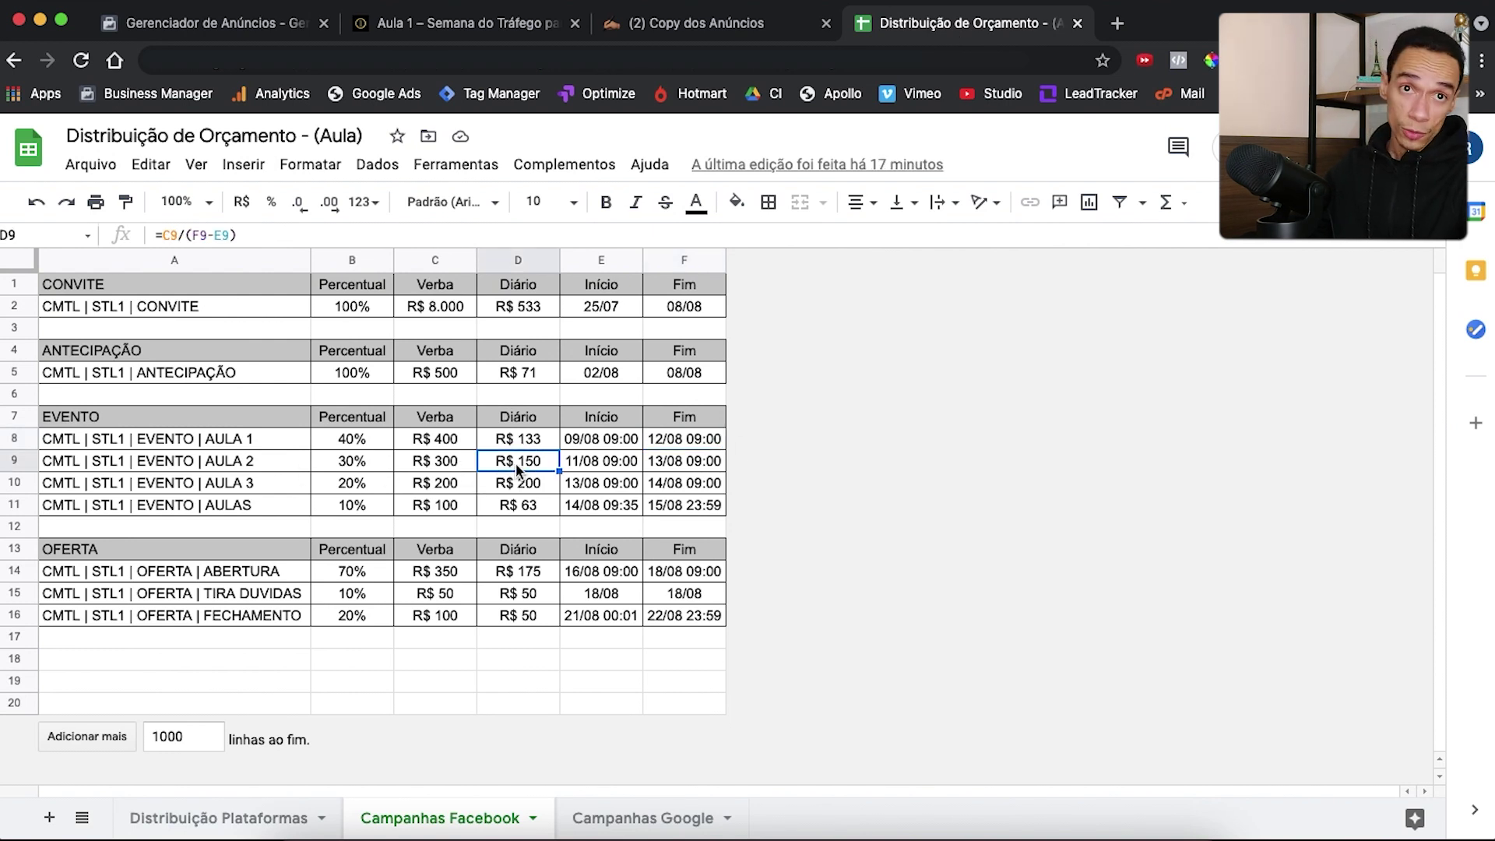
left_click(191, 23)
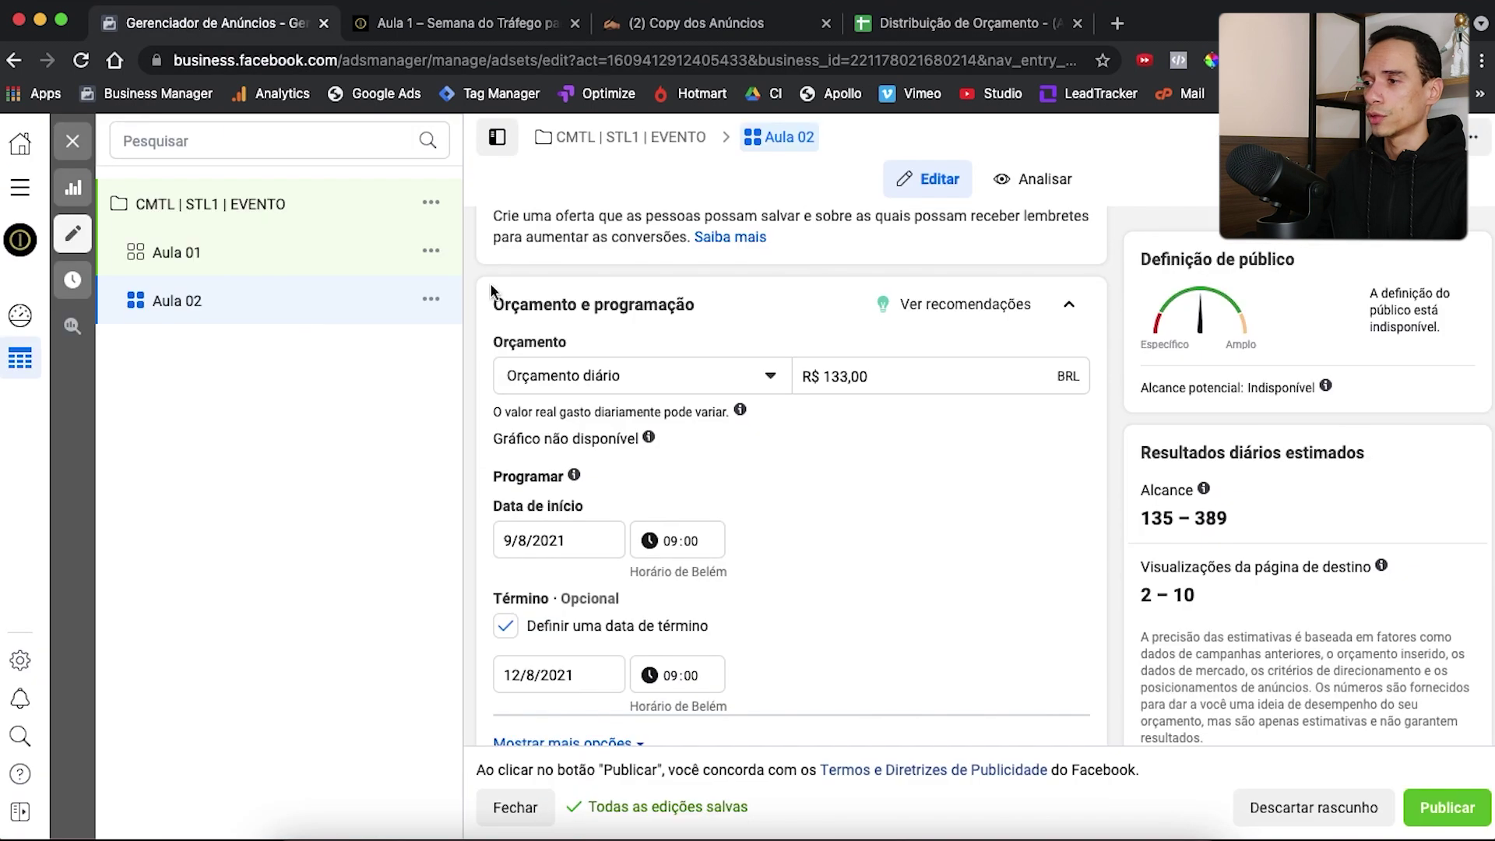
left_click(847, 376)
key("BackSpace")
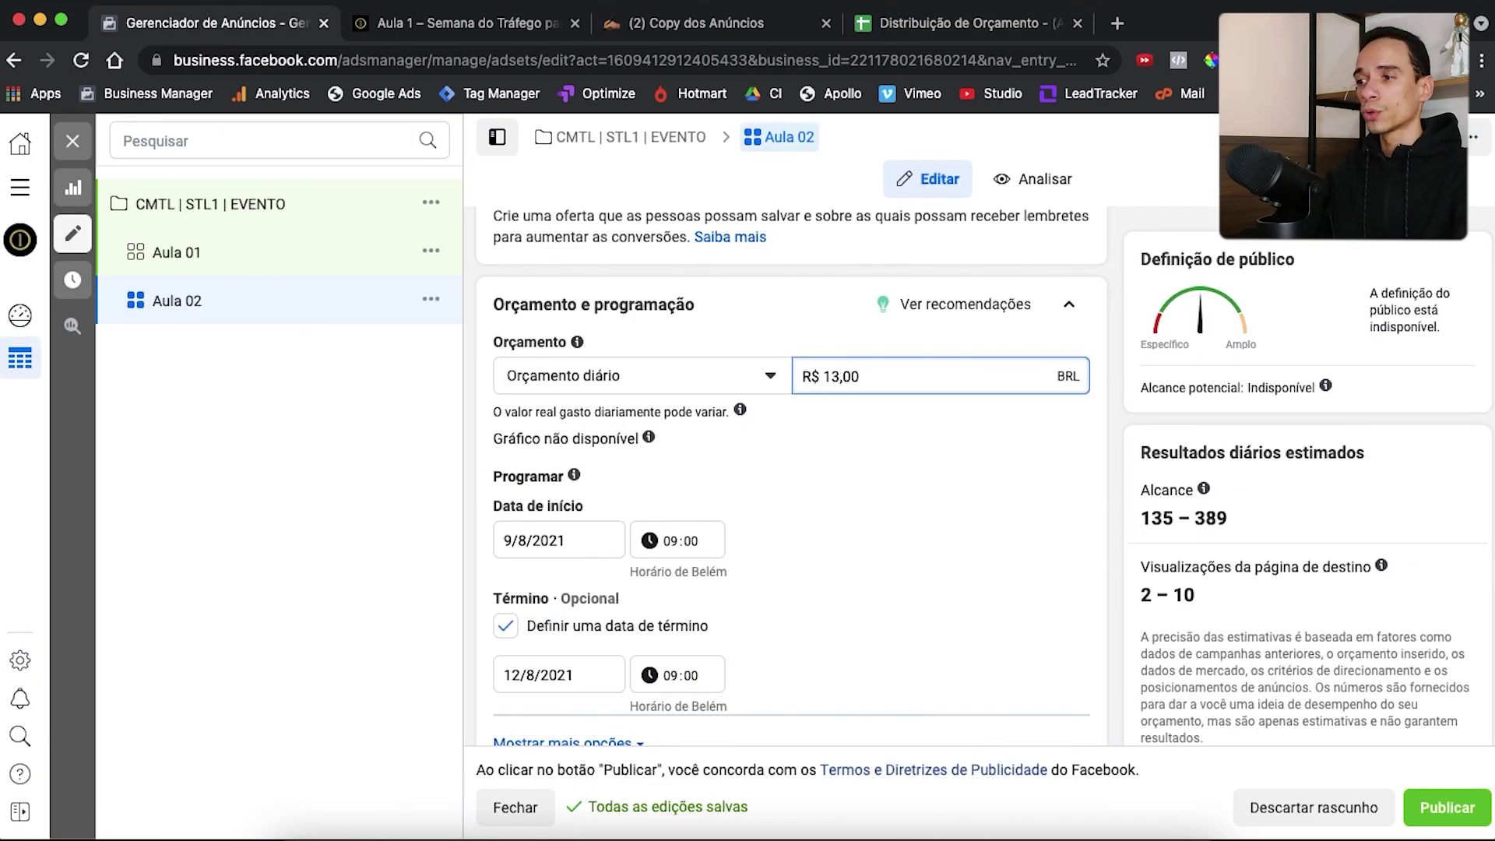
type("50")
left_click(1114, 343)
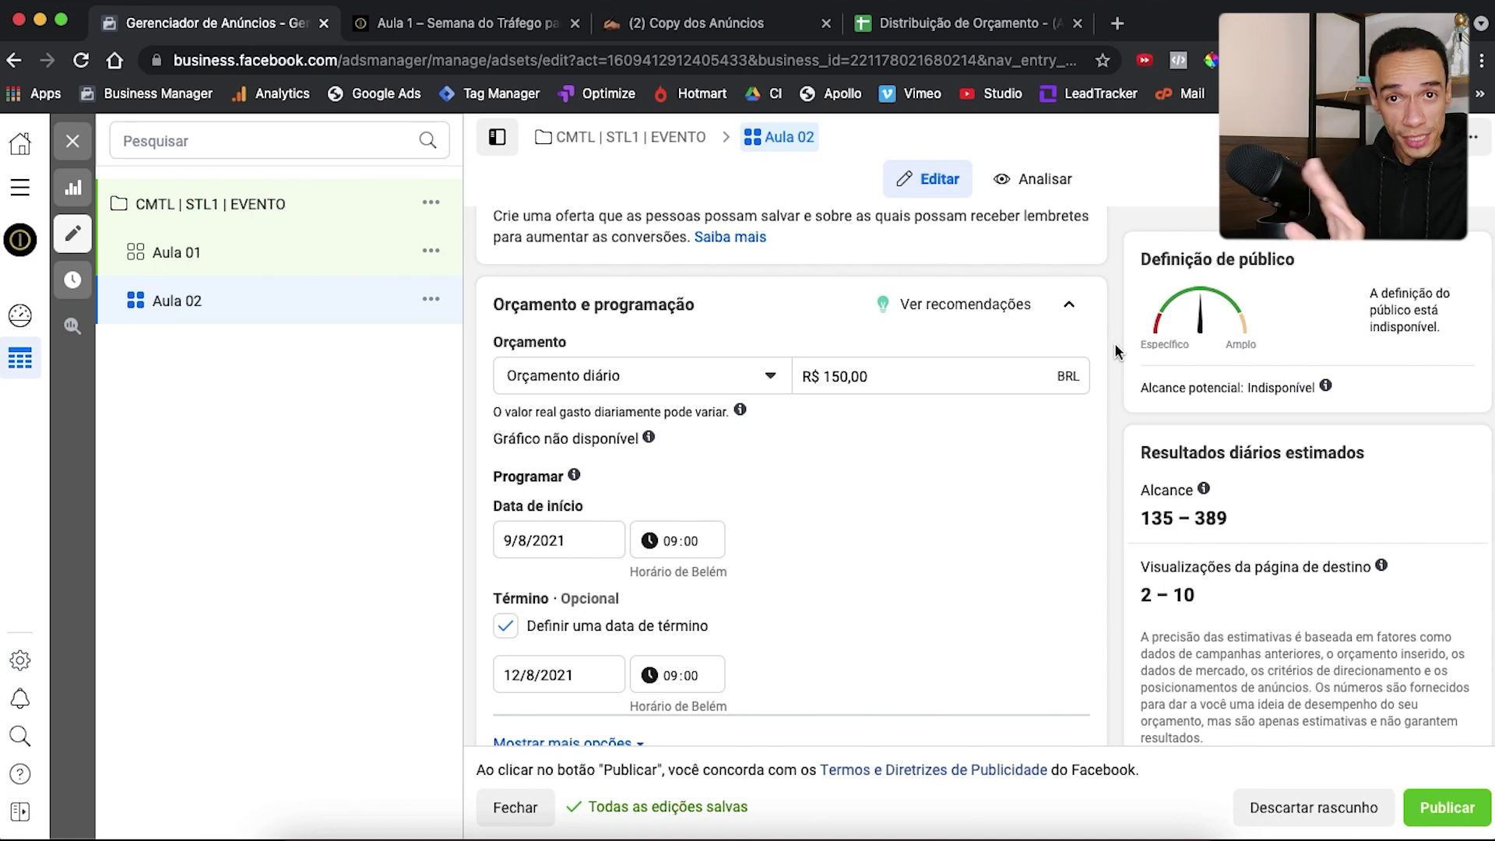
Review Aula 2's total budget, daily budget, start and end in the budget spreadsheet
left_click(985, 23)
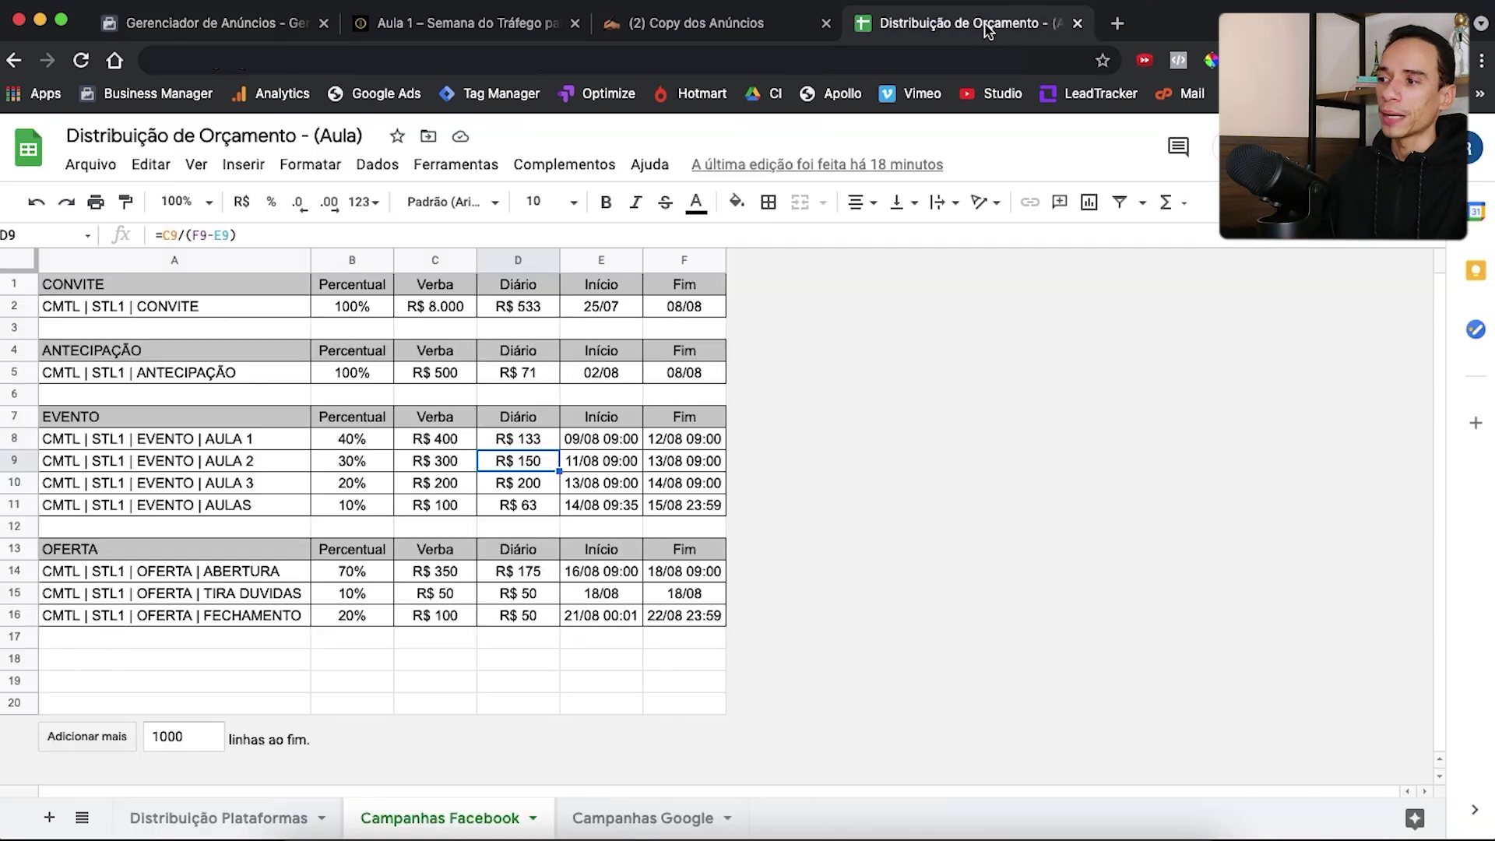
left_click(440, 465)
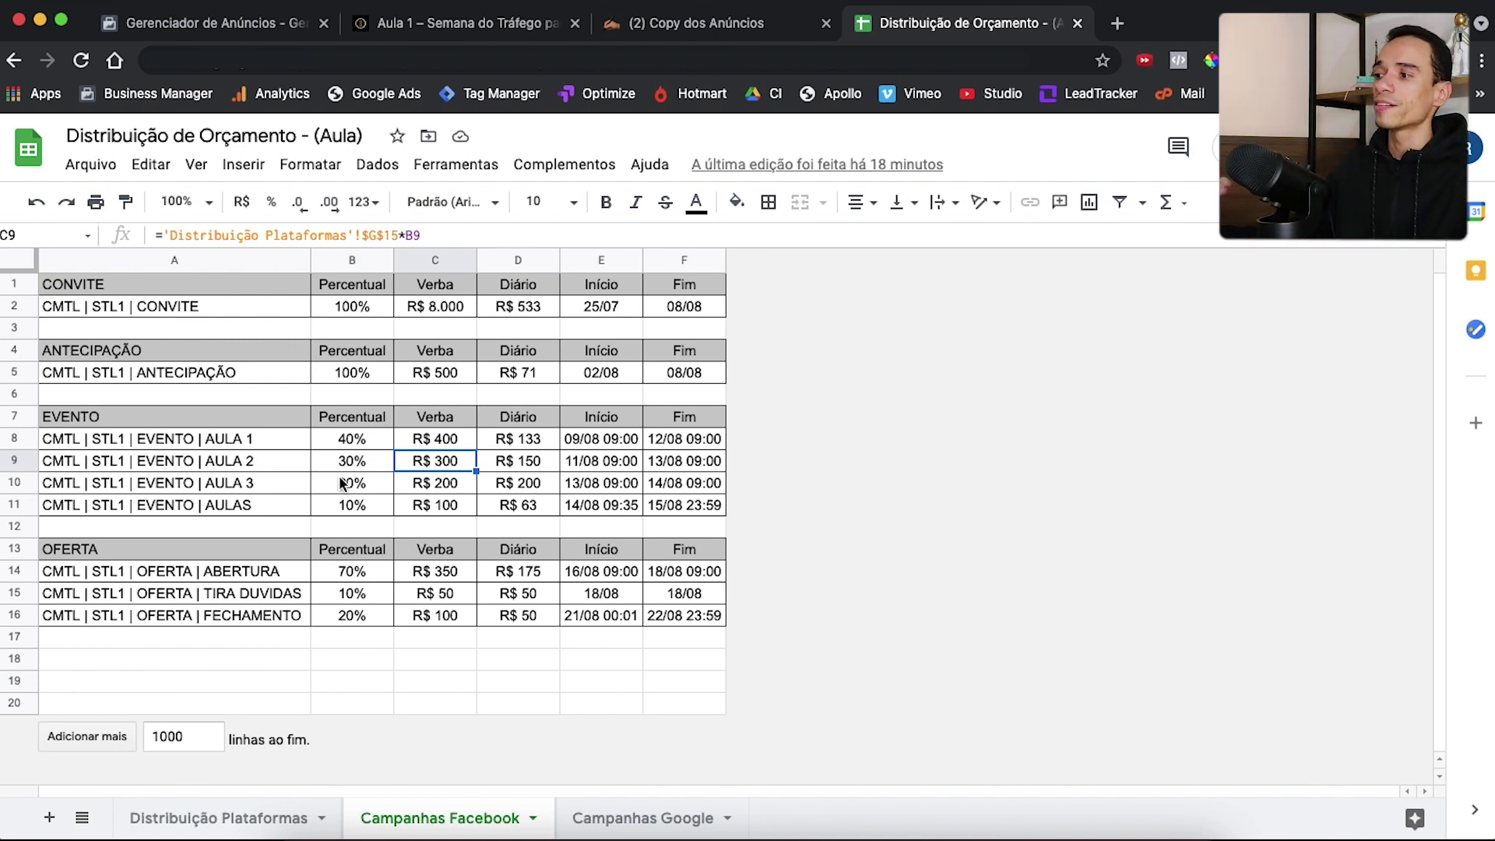
left_click(499, 466)
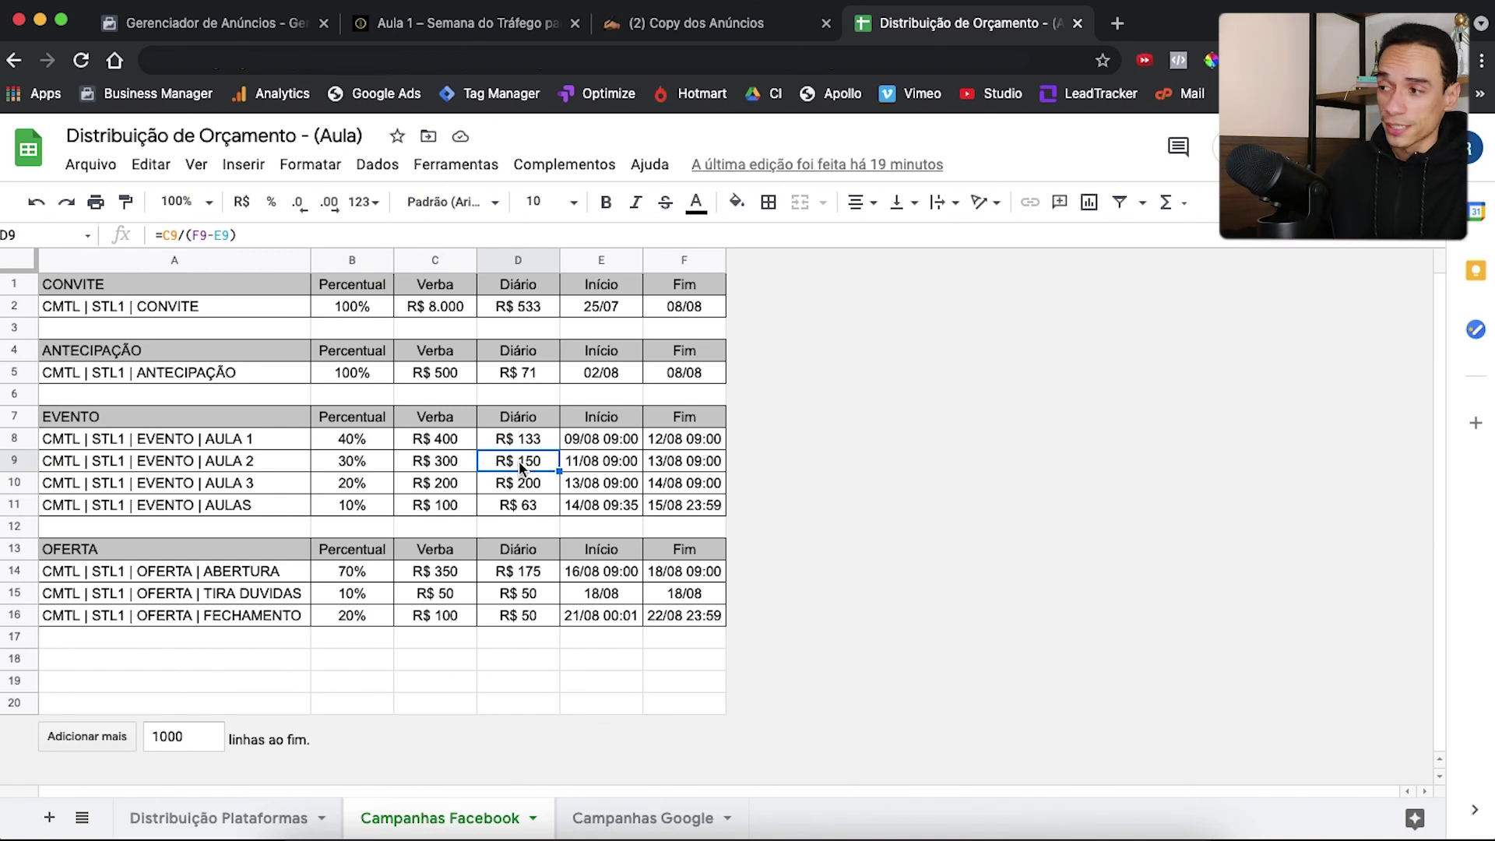
left_click(612, 468)
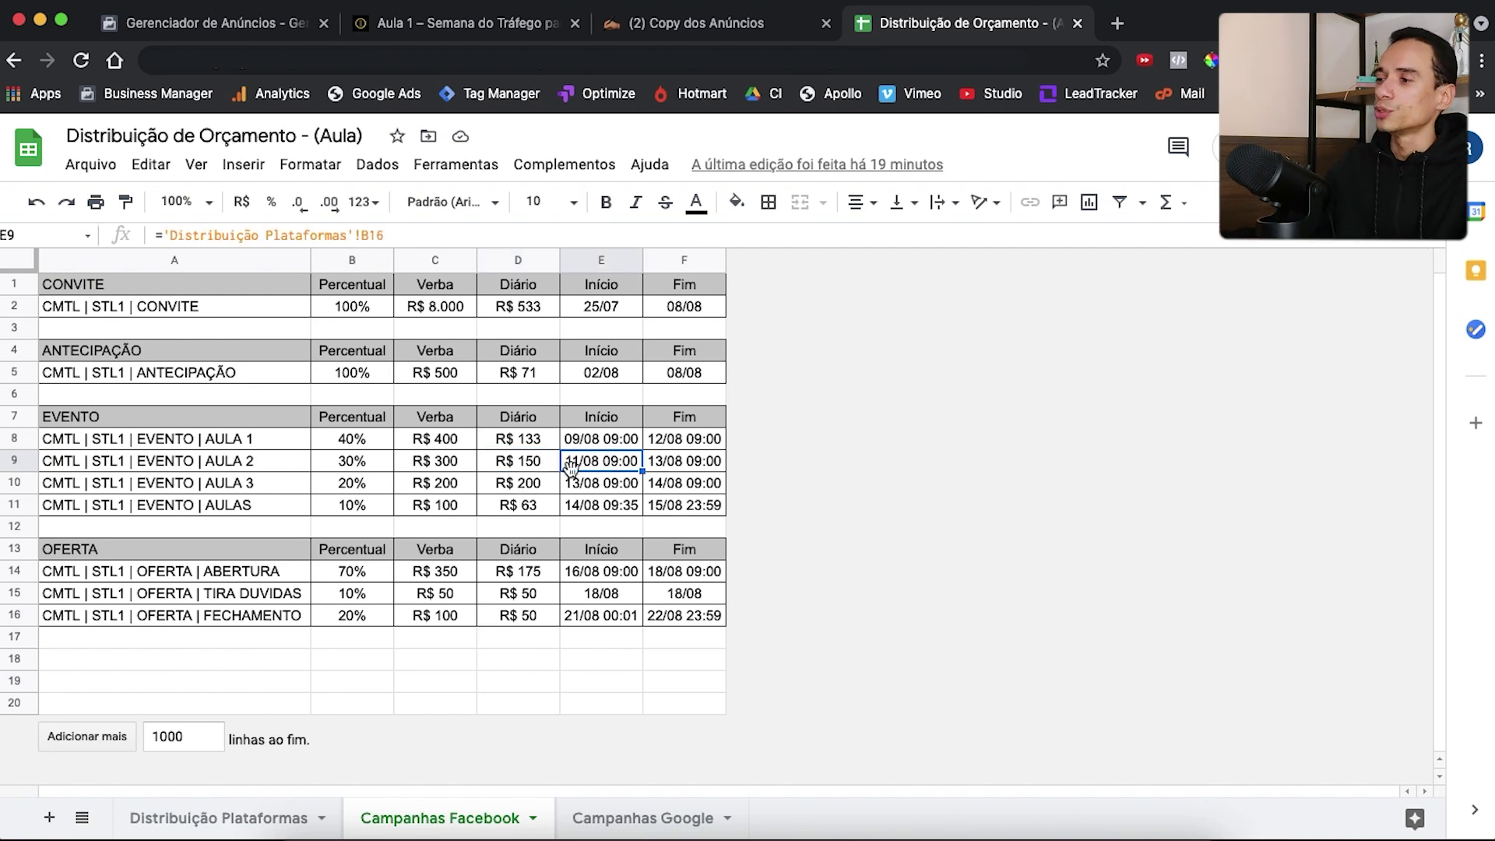
left_click(676, 467)
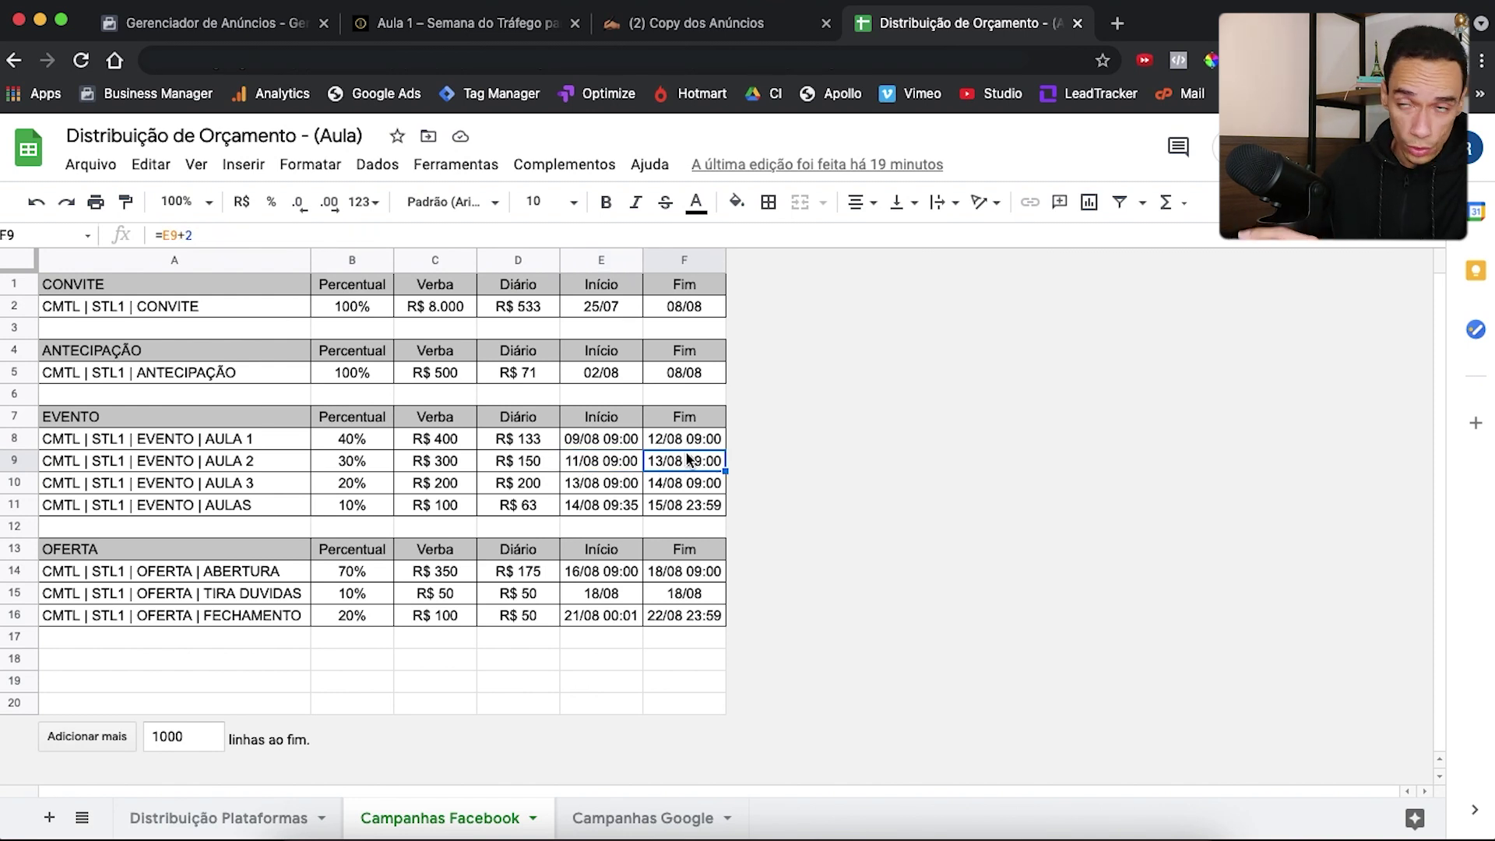
Back in the ads manager, schedule the Aula 02 ad set from 11/8/2021 to 13/8/2021, both at 09:00
left_click(247, 33)
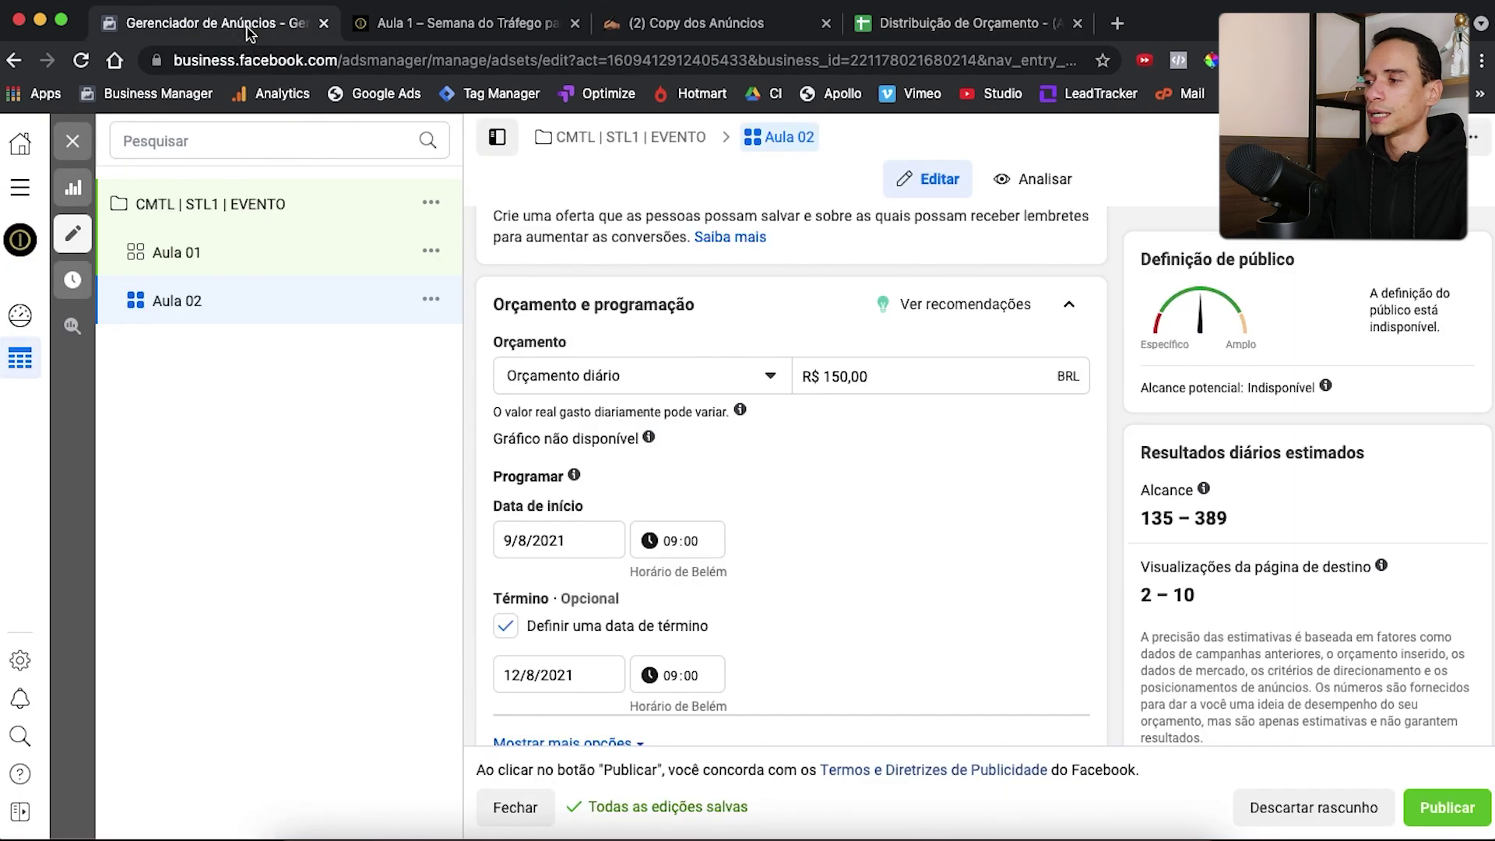
left_click(538, 541)
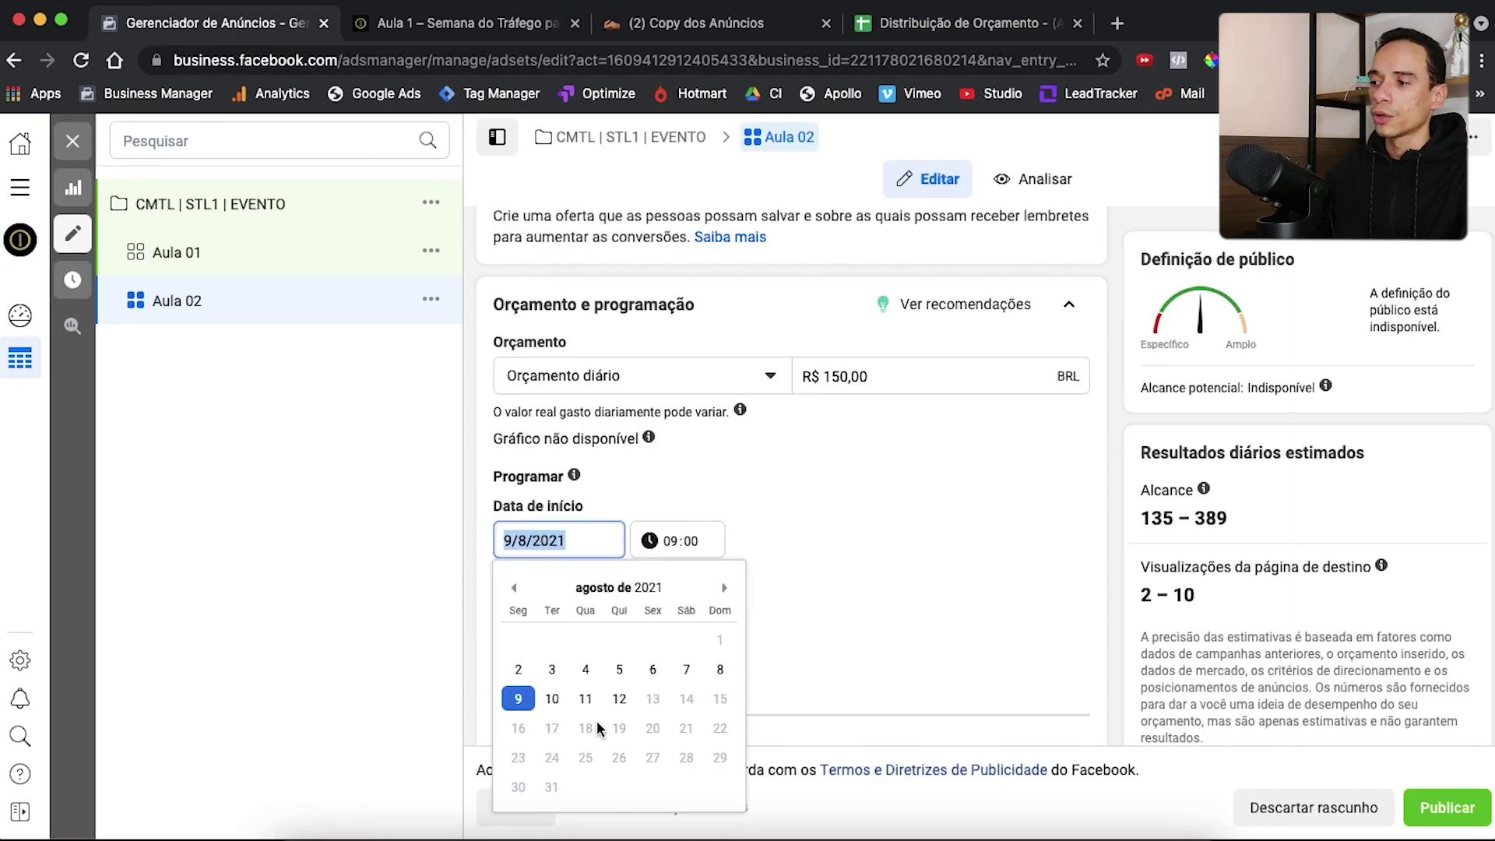
left_click(585, 698)
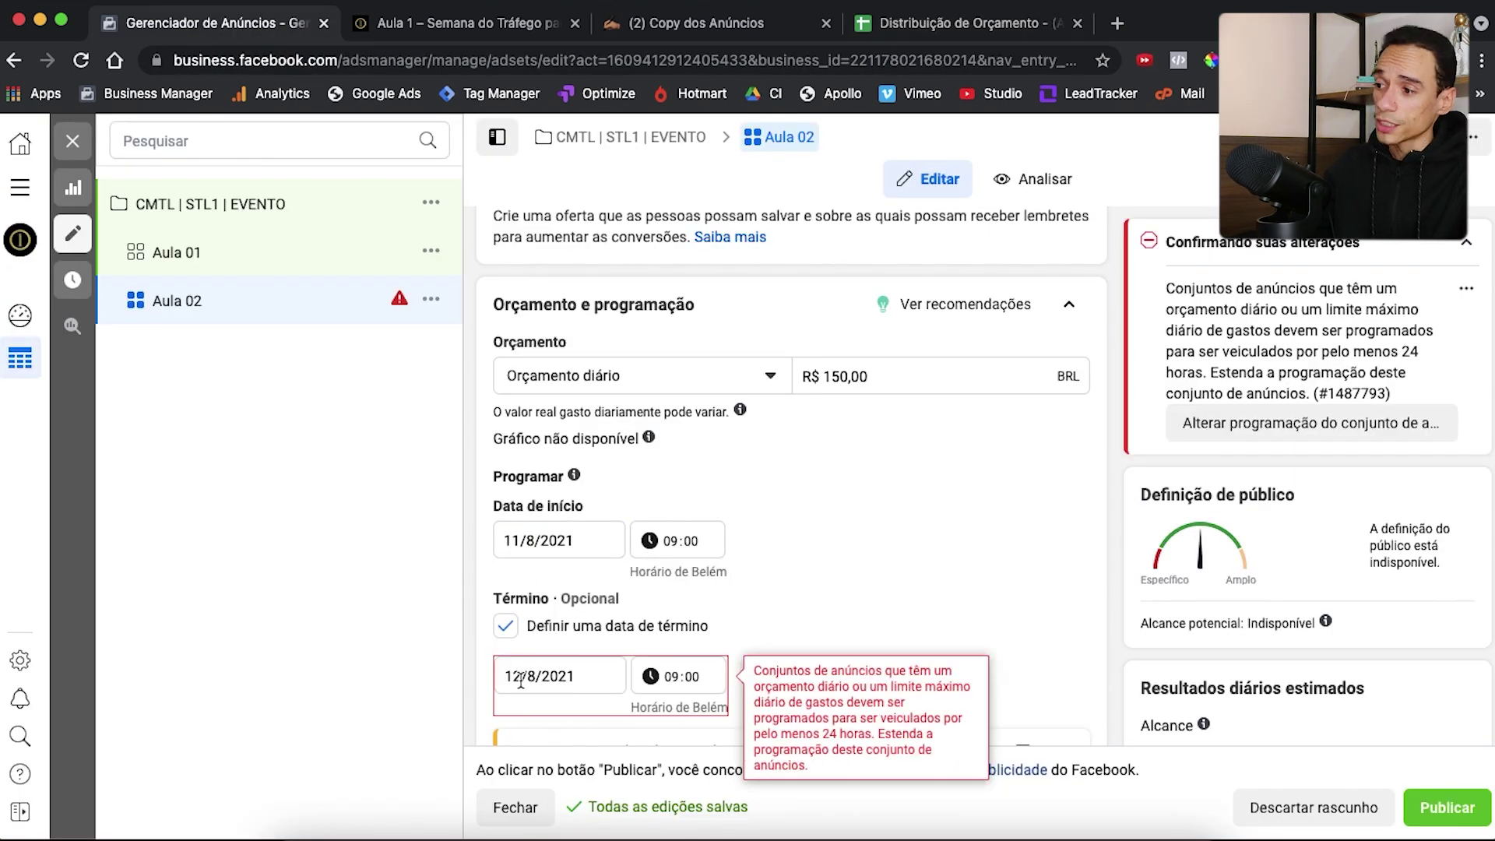
left_click(520, 679)
left_click(655, 542)
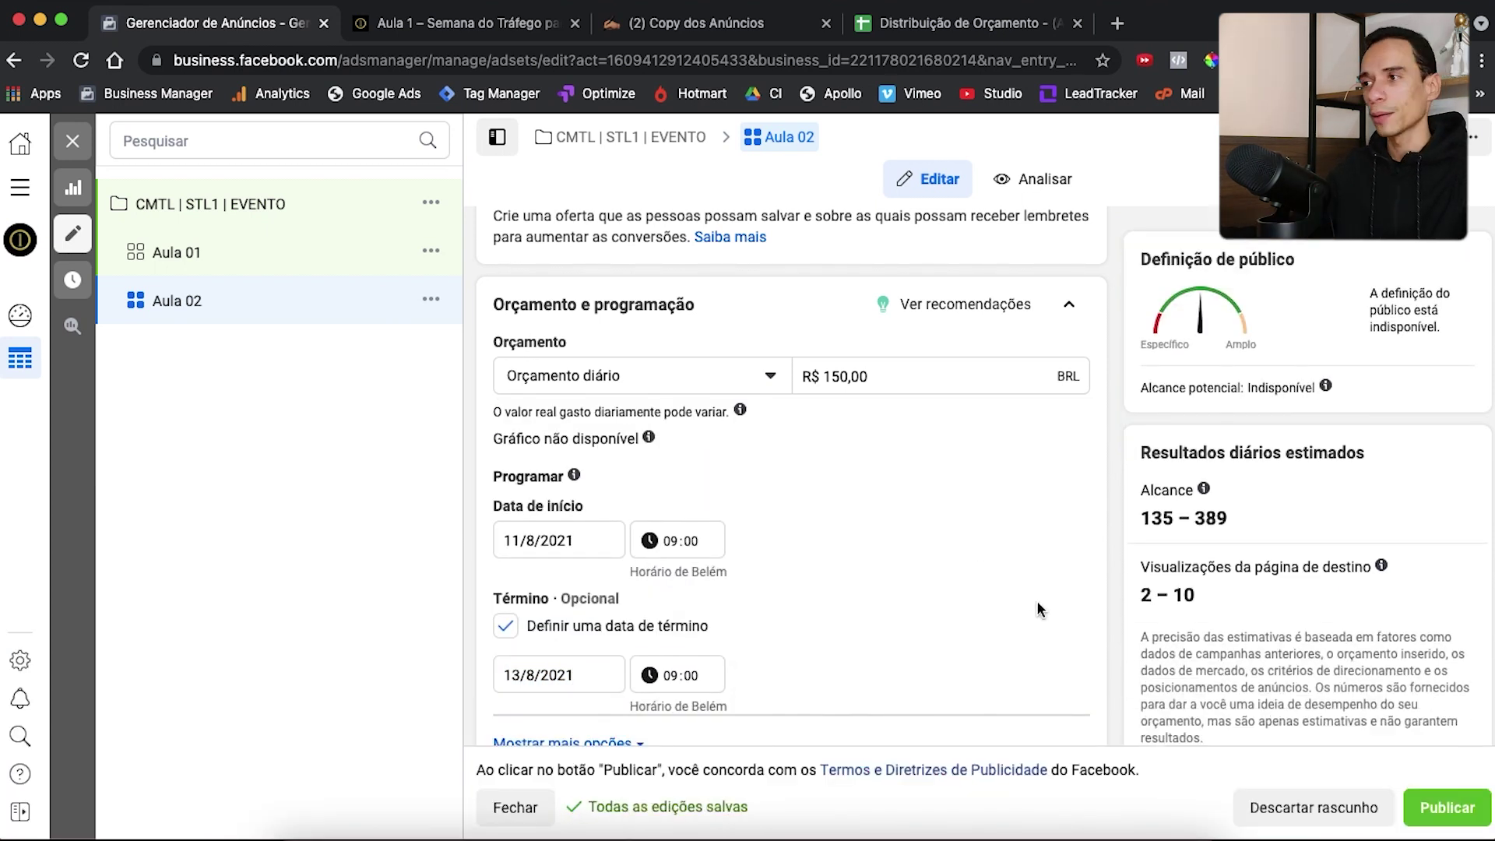
left_click(986, 29)
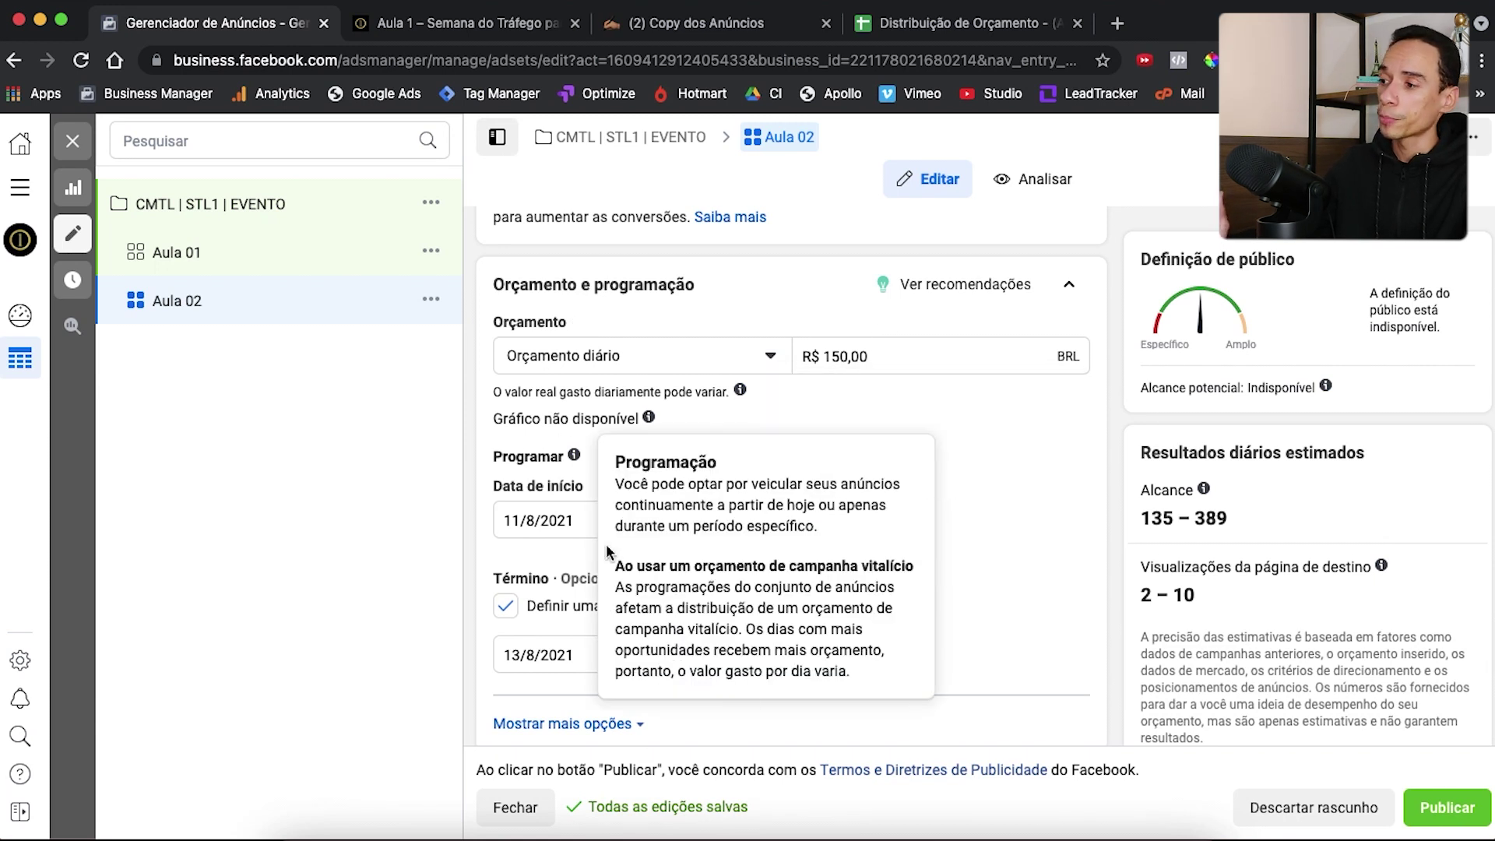
Search Aula 02's custom audiences for "Aula", add "Site | Aula 1 STL1 - 180d" and remove "Site | Lead STL1 - 180d"
scroll(1116, 499, "down", 1)
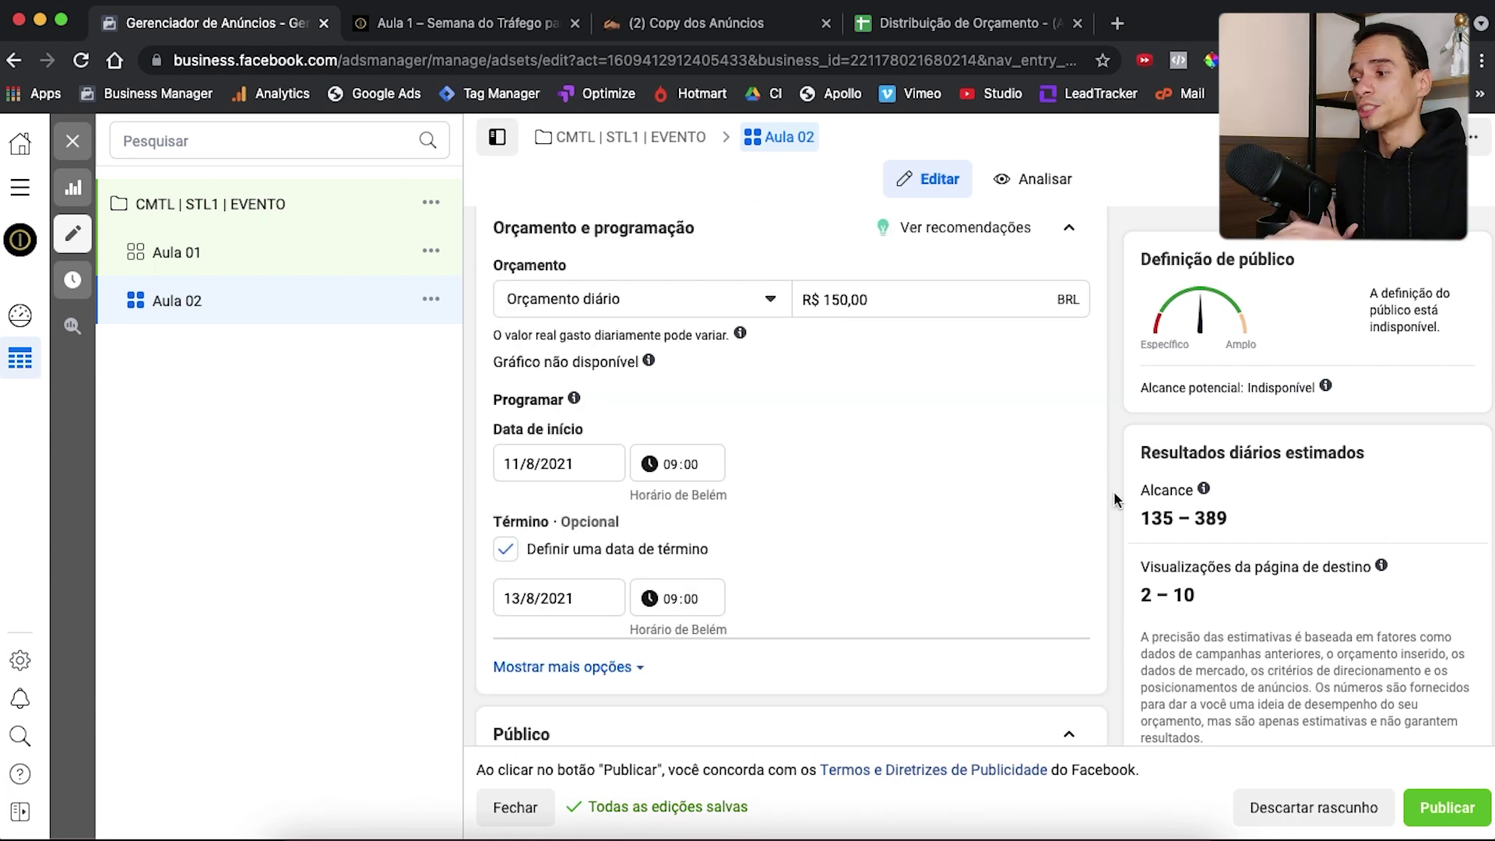
scroll(1115, 499, "down", 2)
scroll(1116, 499, "down", 5)
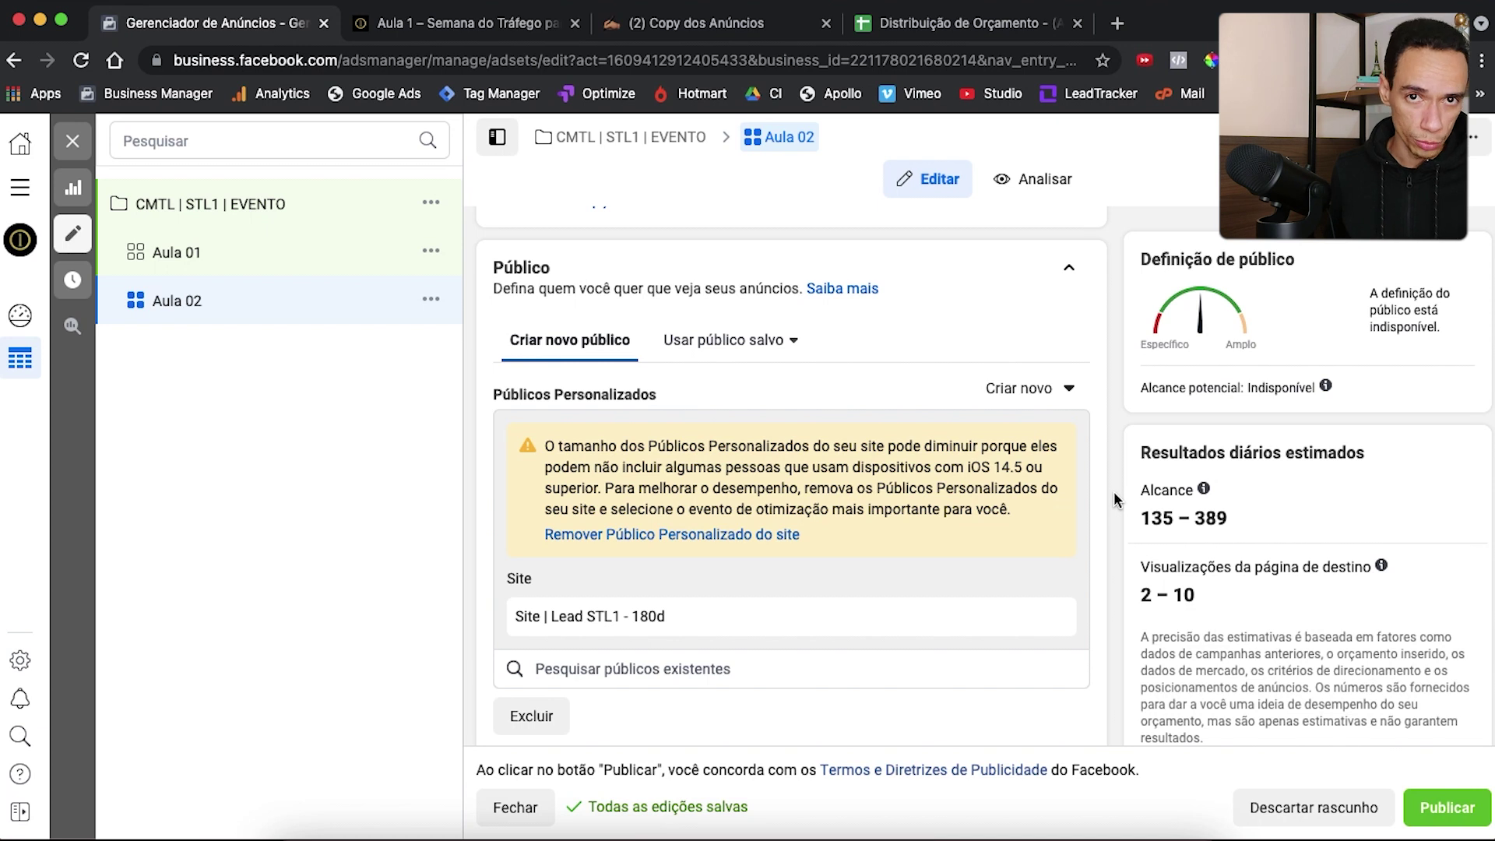
scroll(746, 489, "down", 2)
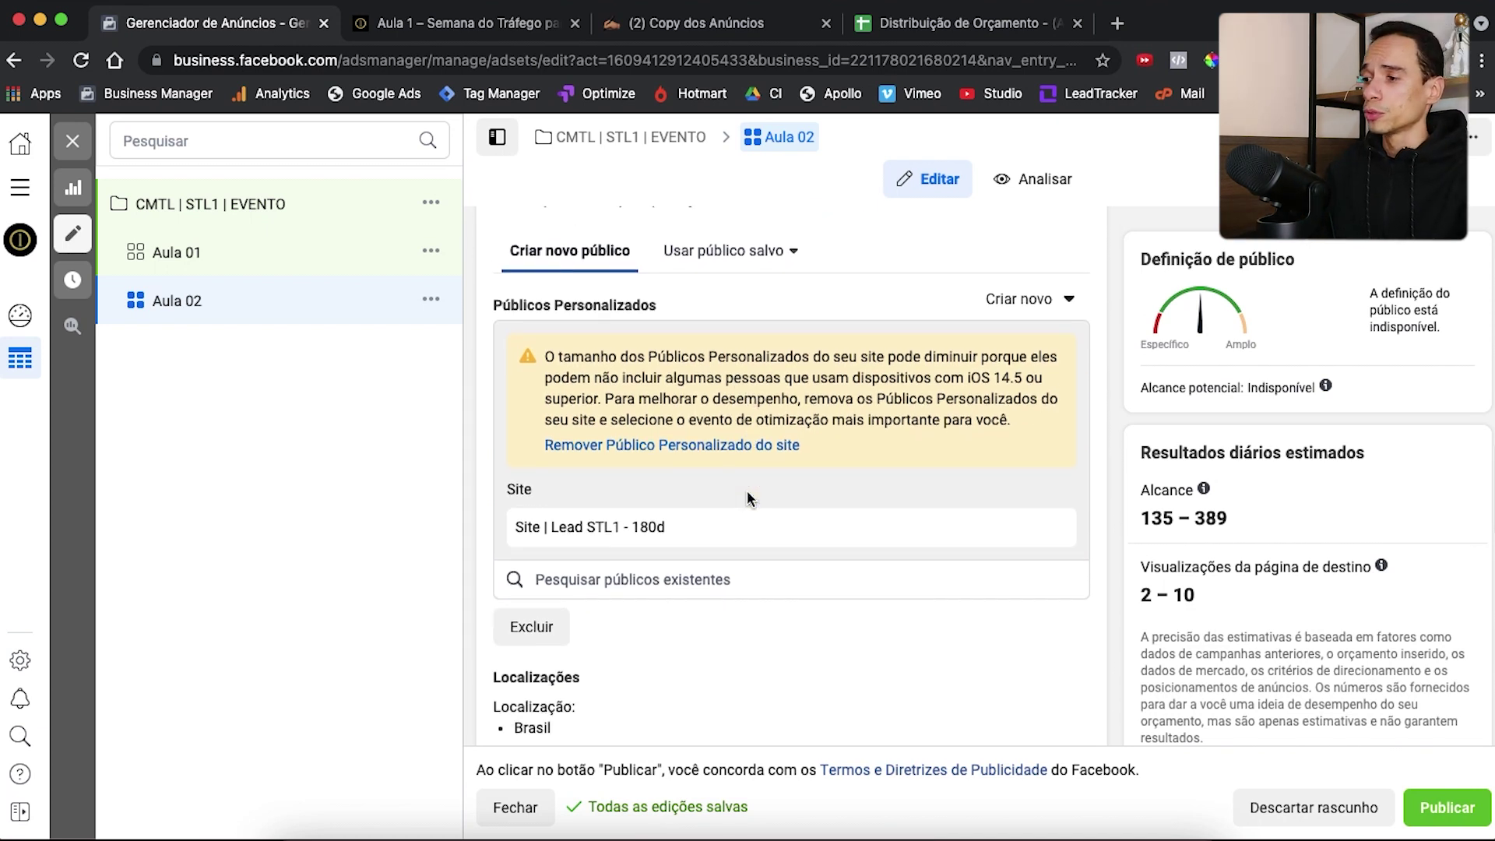
left_click(715, 588)
type("A")
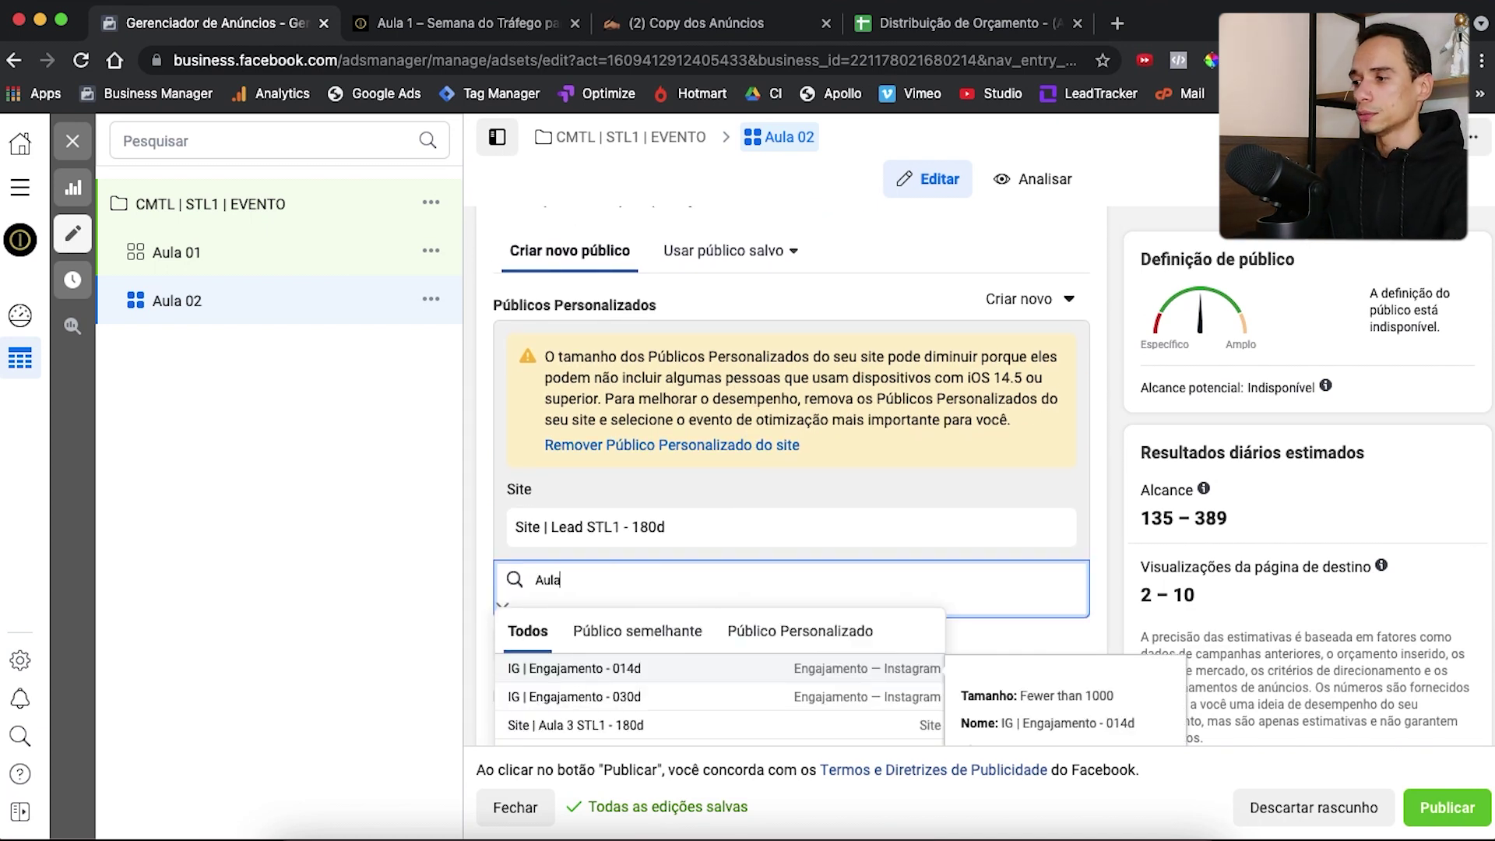
type("ula")
scroll(592, 557, "down", 2)
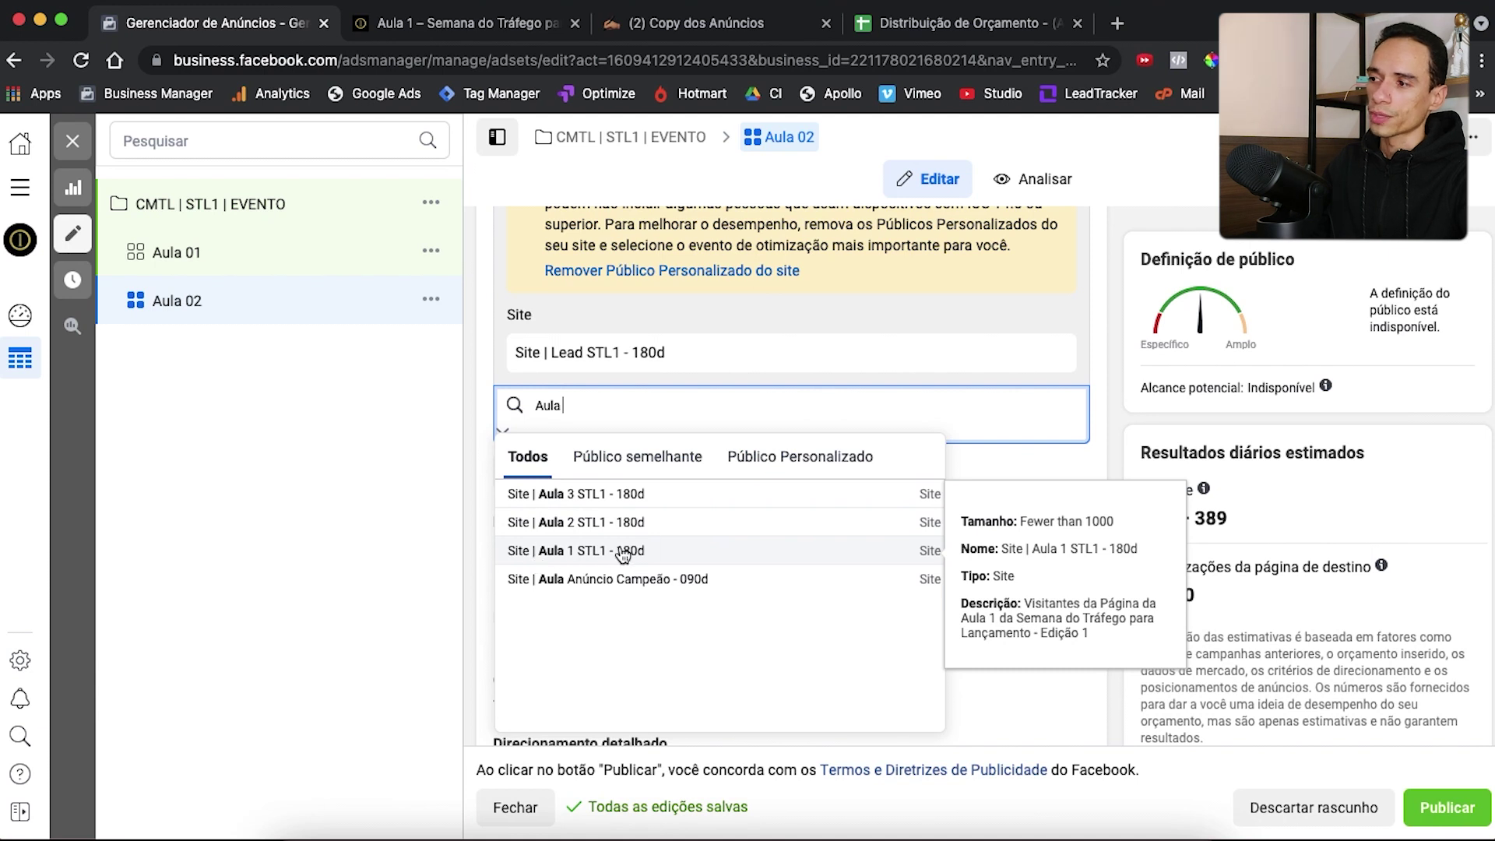
left_click(623, 555)
left_click(925, 411)
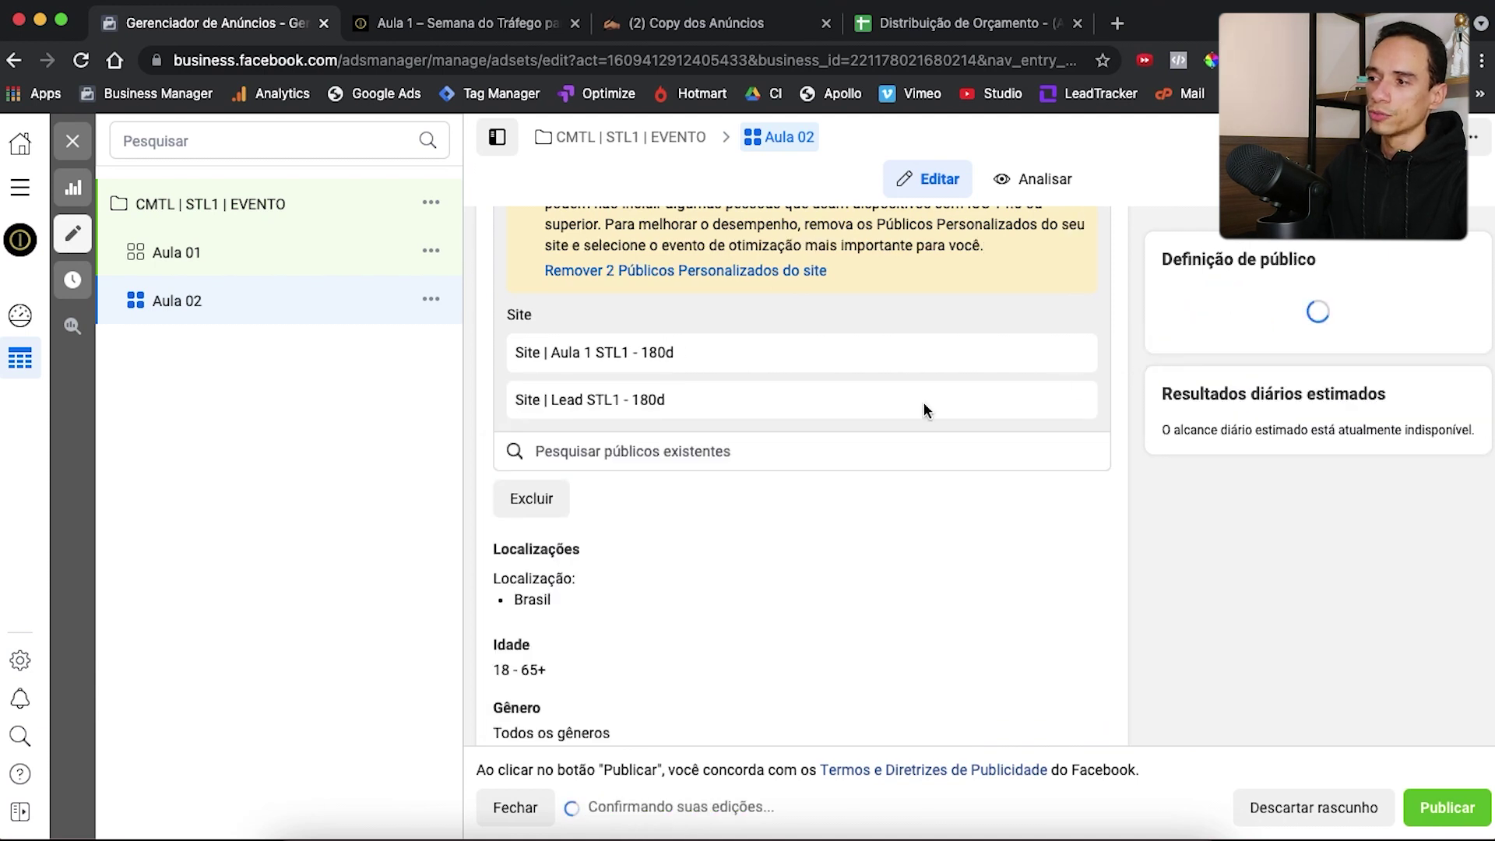
left_click(1048, 401)
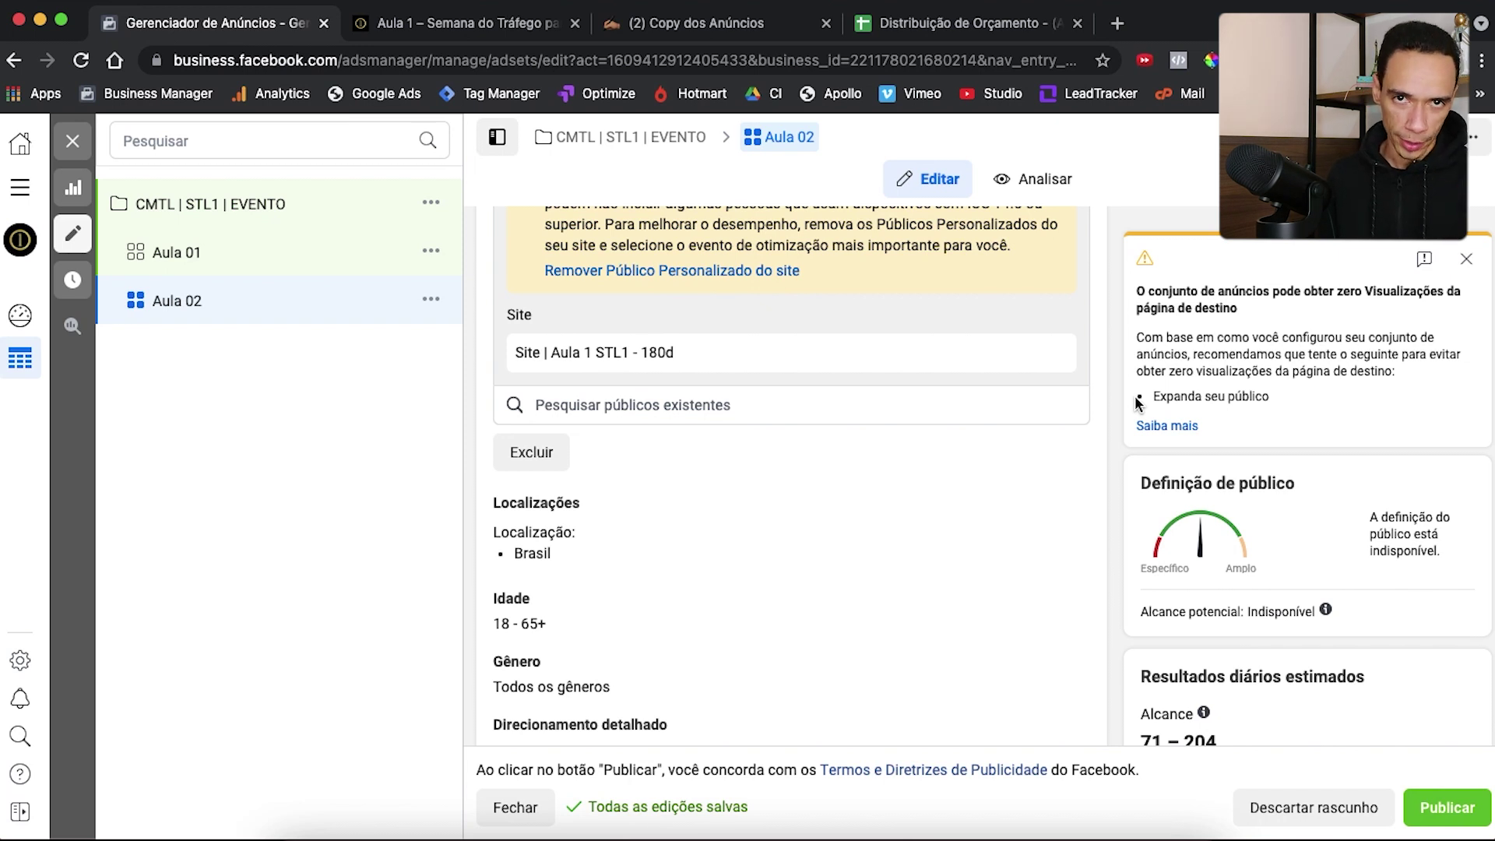
Review Aula 02's location, age, gender, detailed targeting, language, placement and delivery optimization settings
scroll(909, 612, "down", 3)
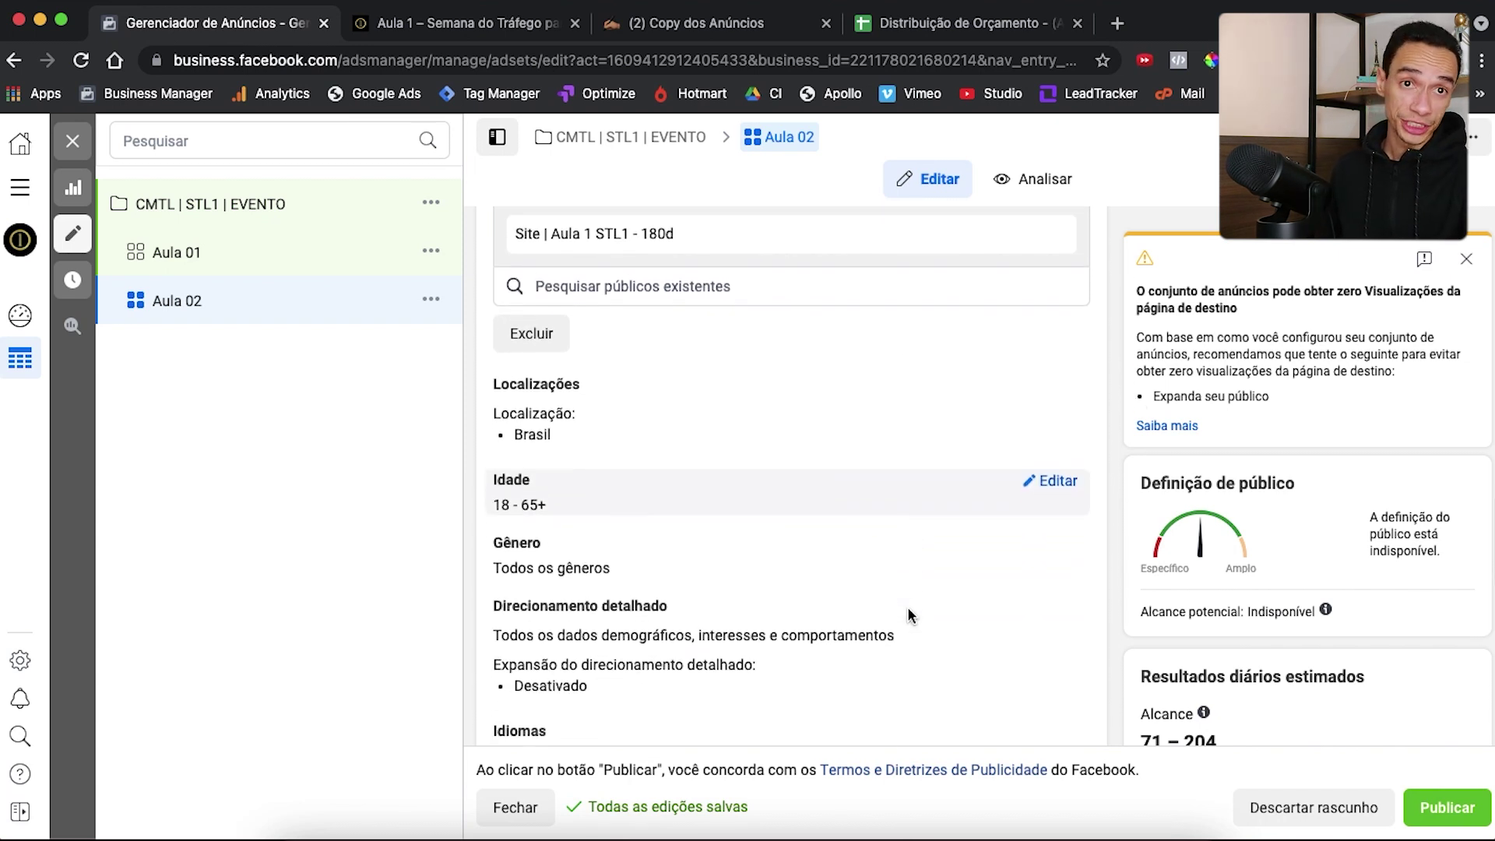
scroll(829, 565, "down", 4)
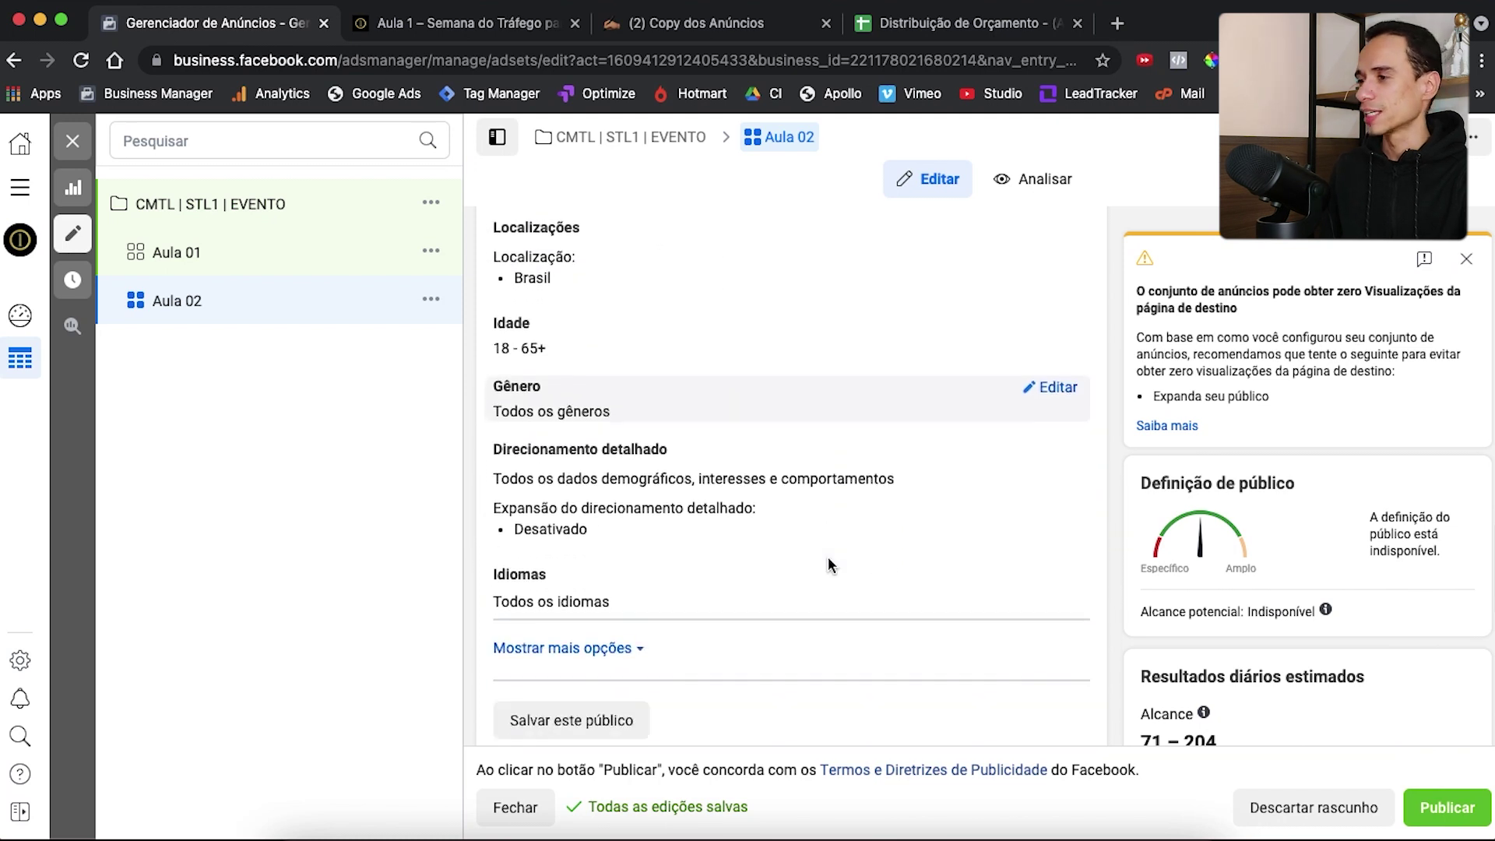
scroll(829, 564, "down", 18)
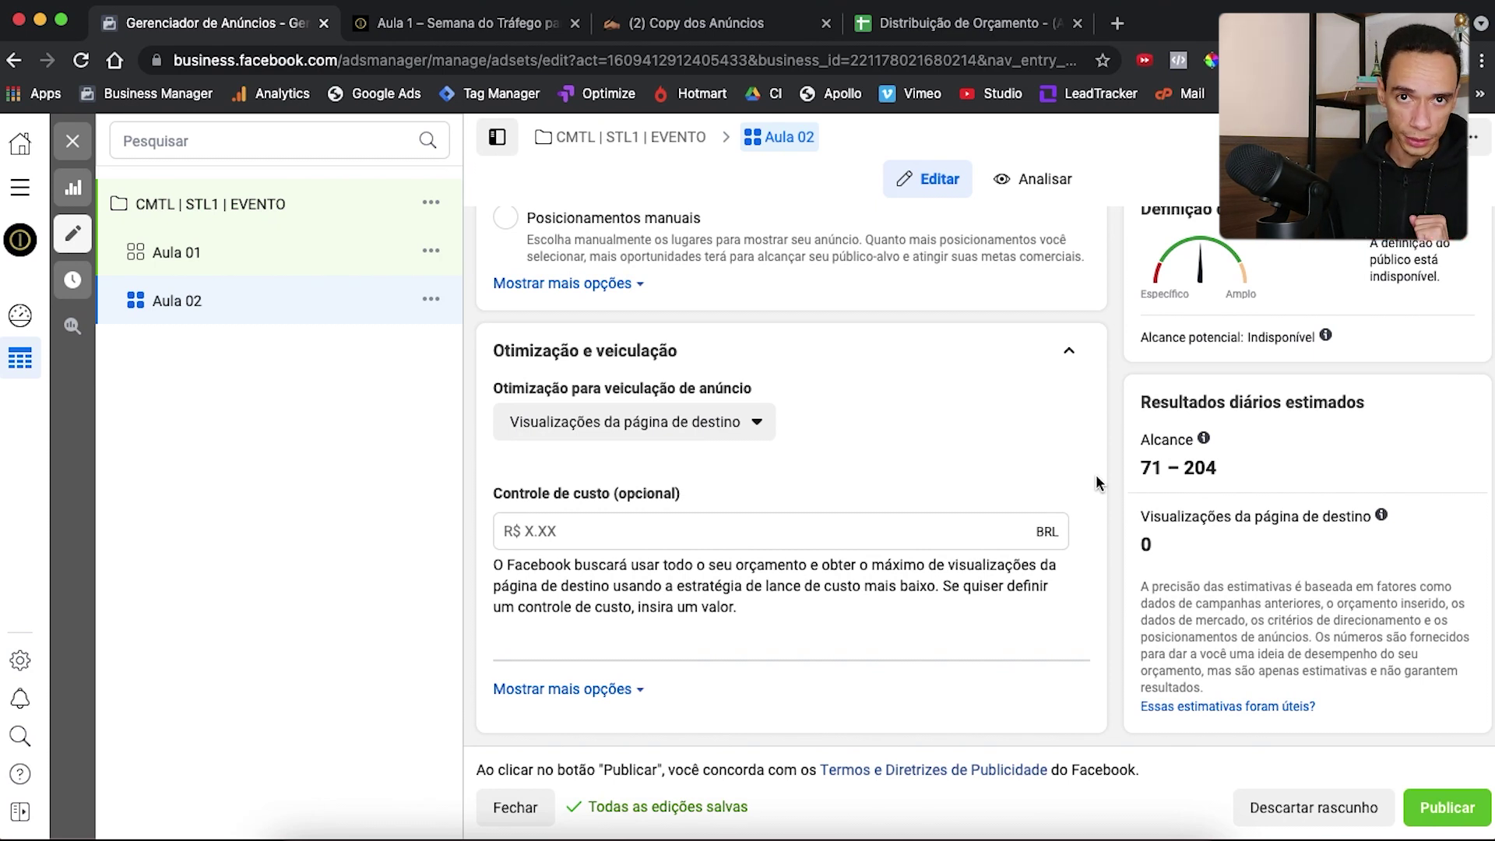
Quick-duplicate the Aula 02 ad set and rename the copy as Aula 03
left_click(431, 300)
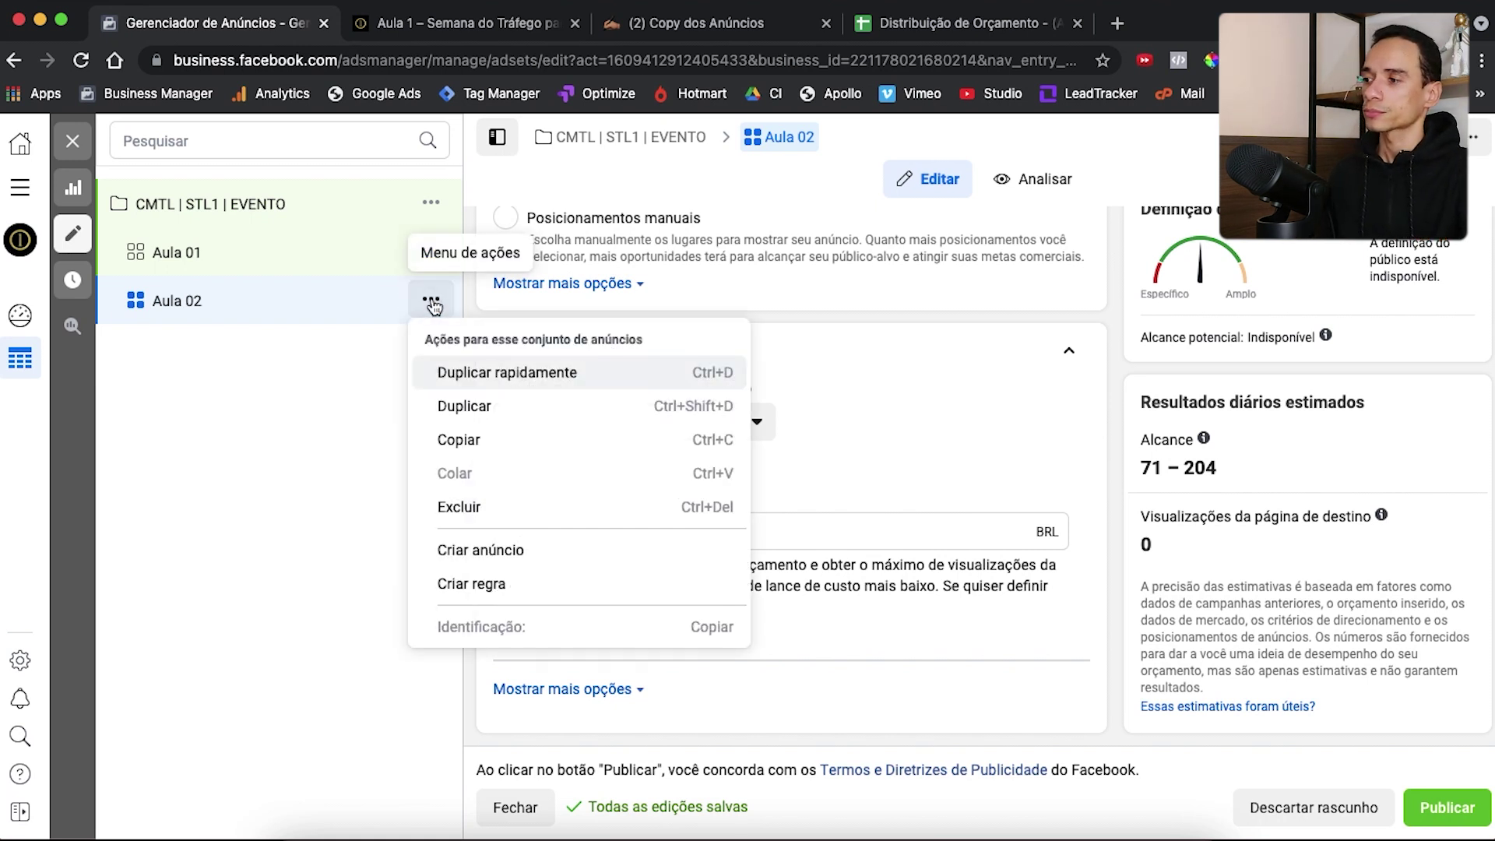
left_click(544, 372)
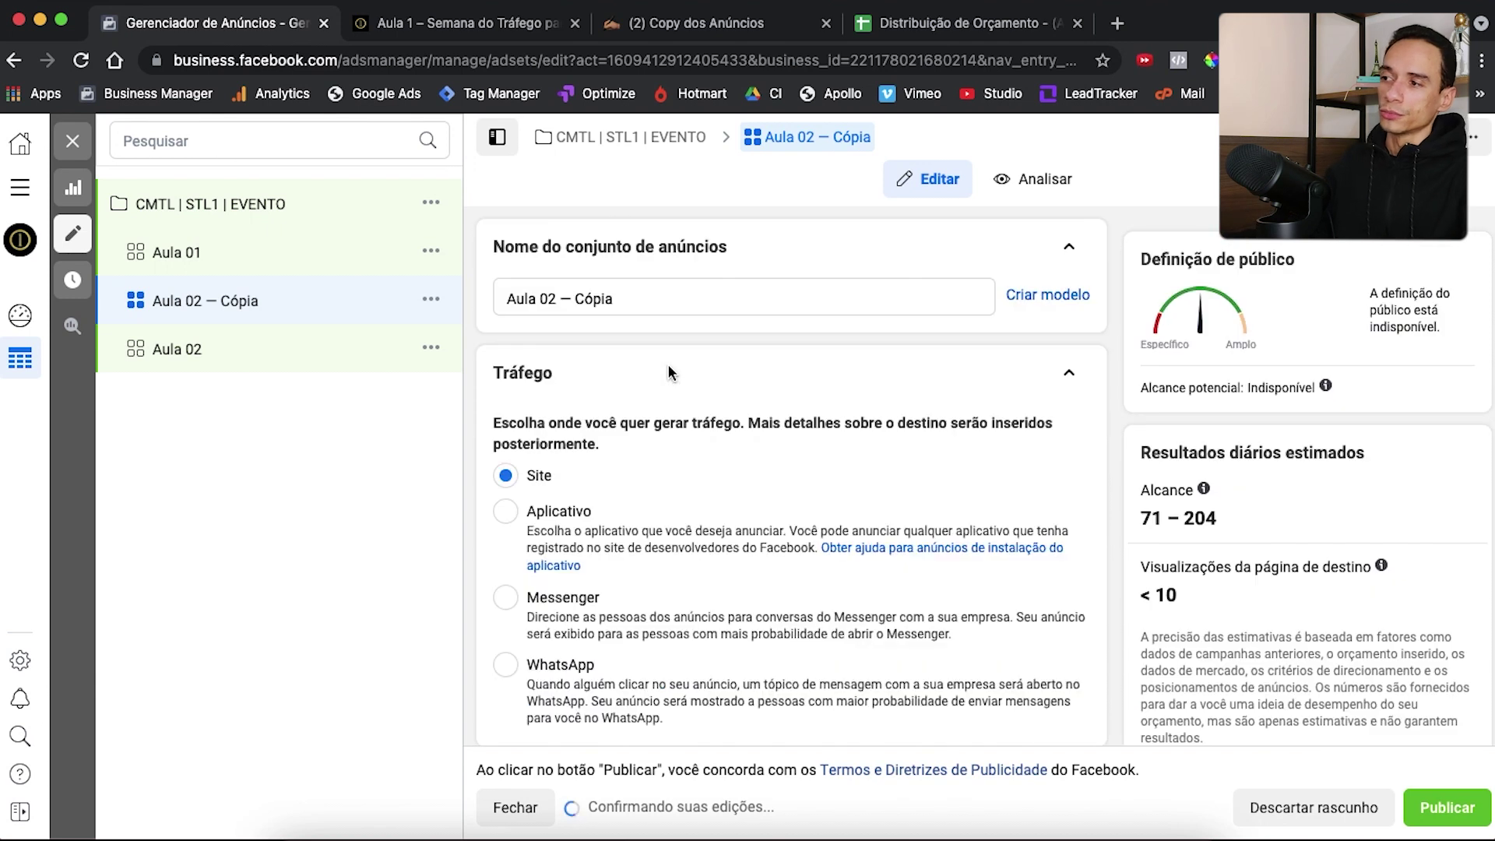
left_click(550, 298)
left_click_drag(550, 299, 801, 311)
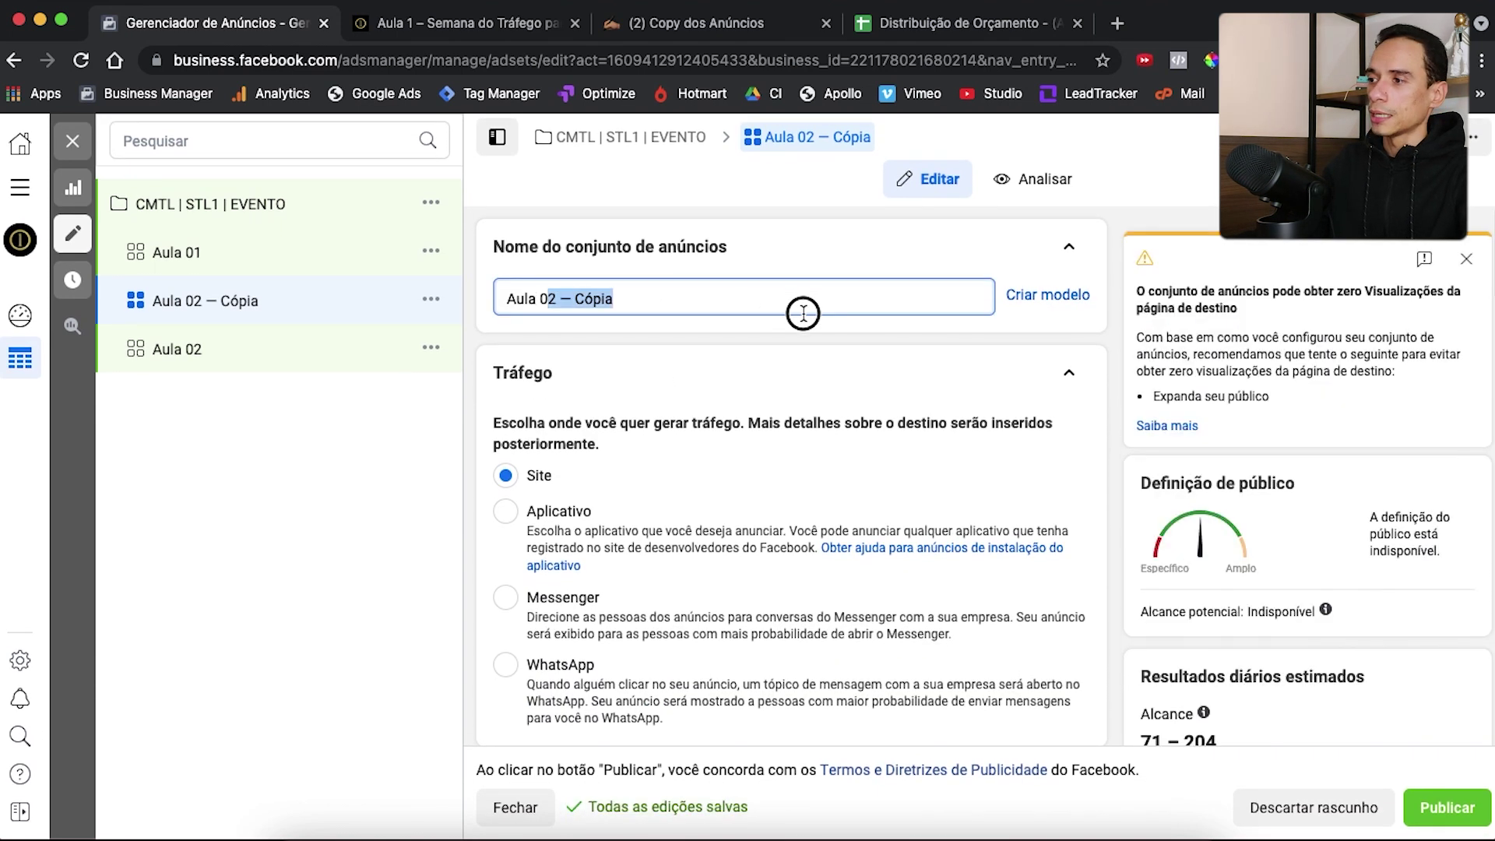
type("3")
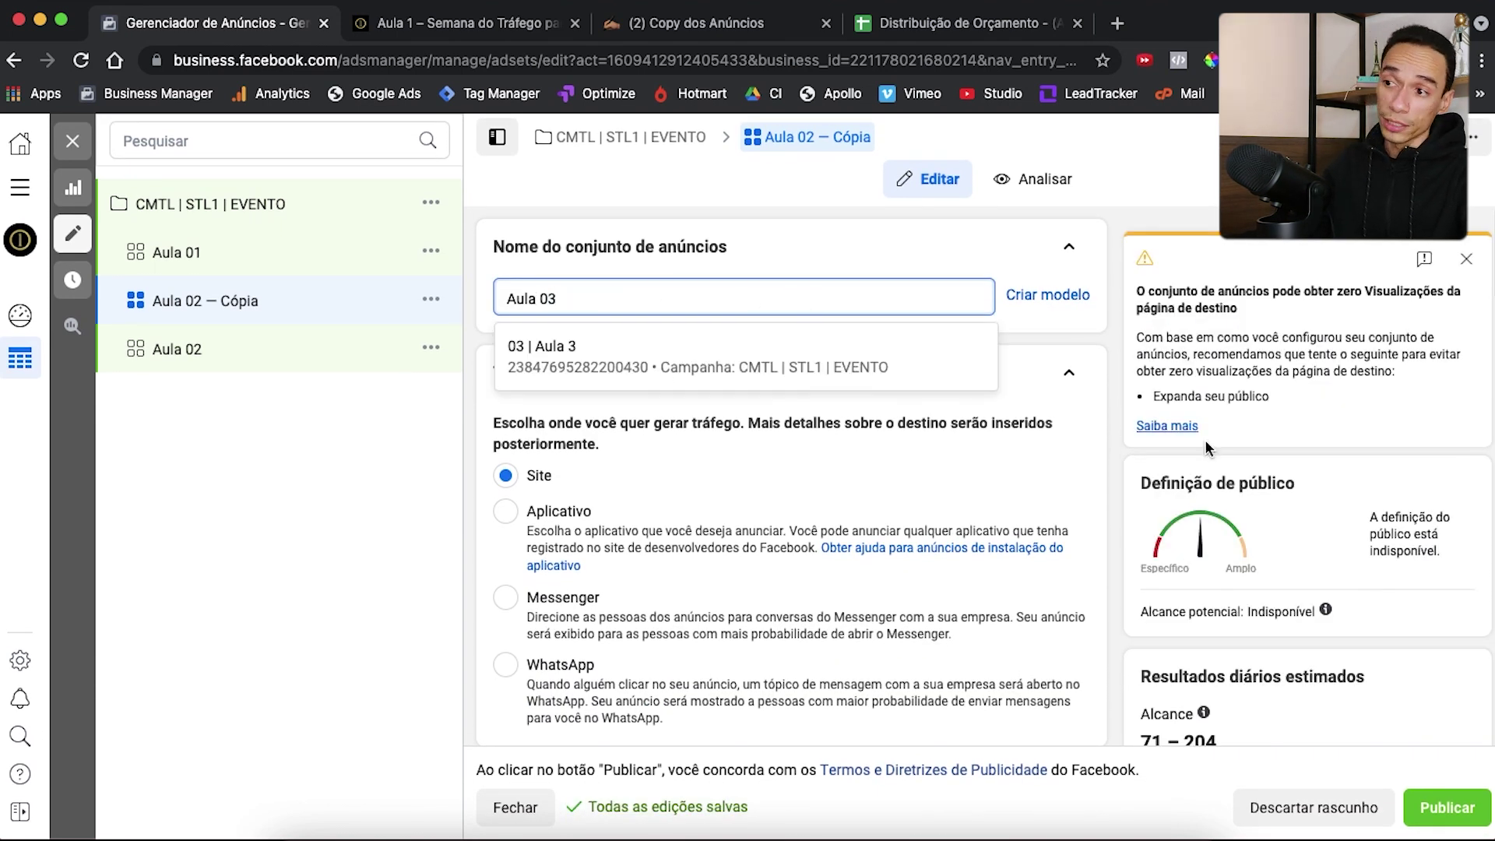
left_click(1117, 431)
Check Aula 3's daily budget in the budget spreadsheet and set the Aula 03 ad set's daily budget to R$ 200 in the ads manager
scroll(950, 477, "down", 10)
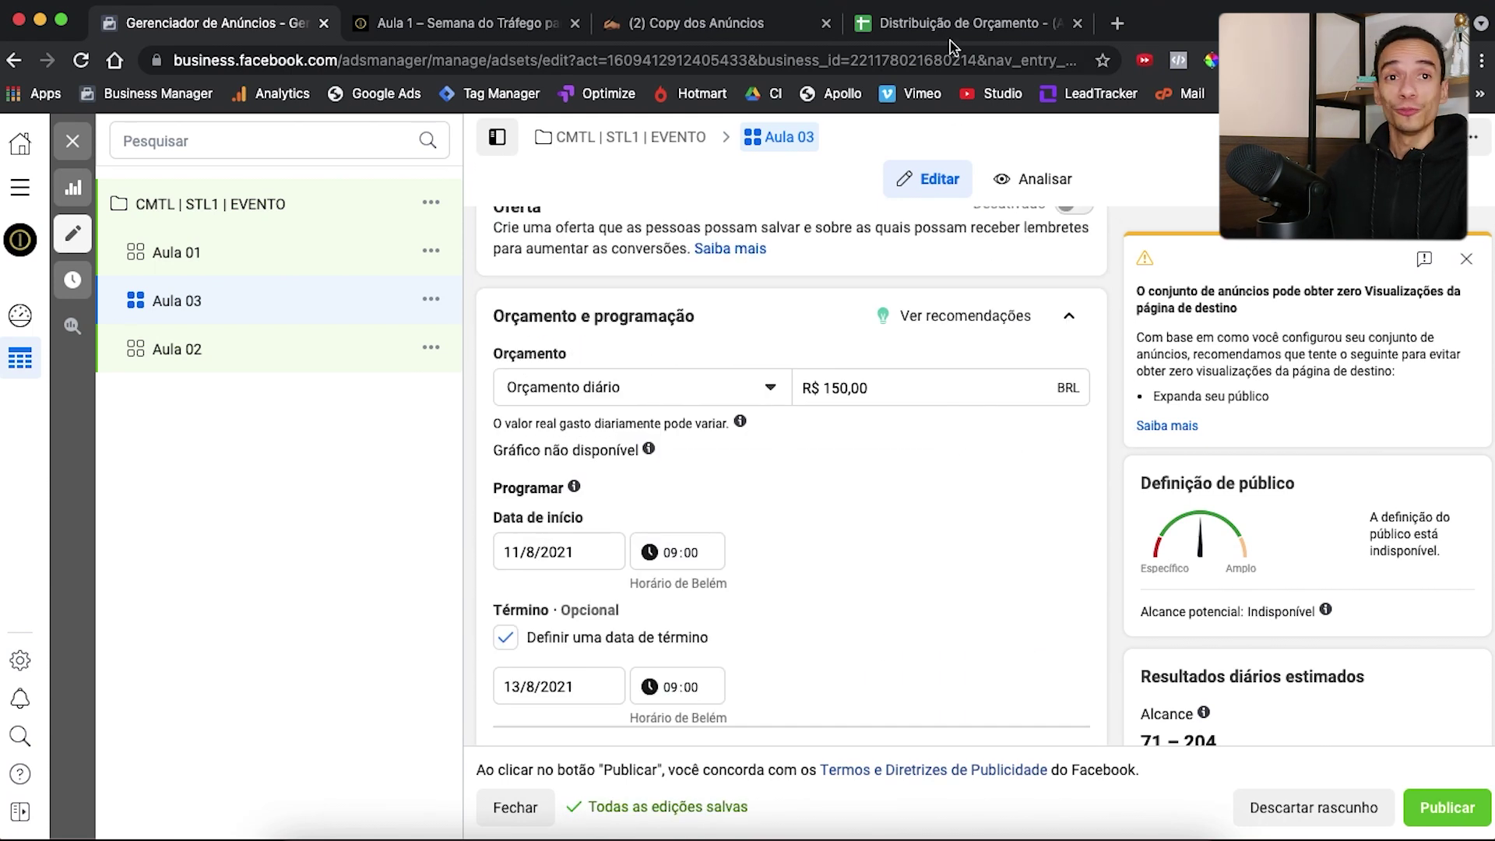
left_click(955, 30)
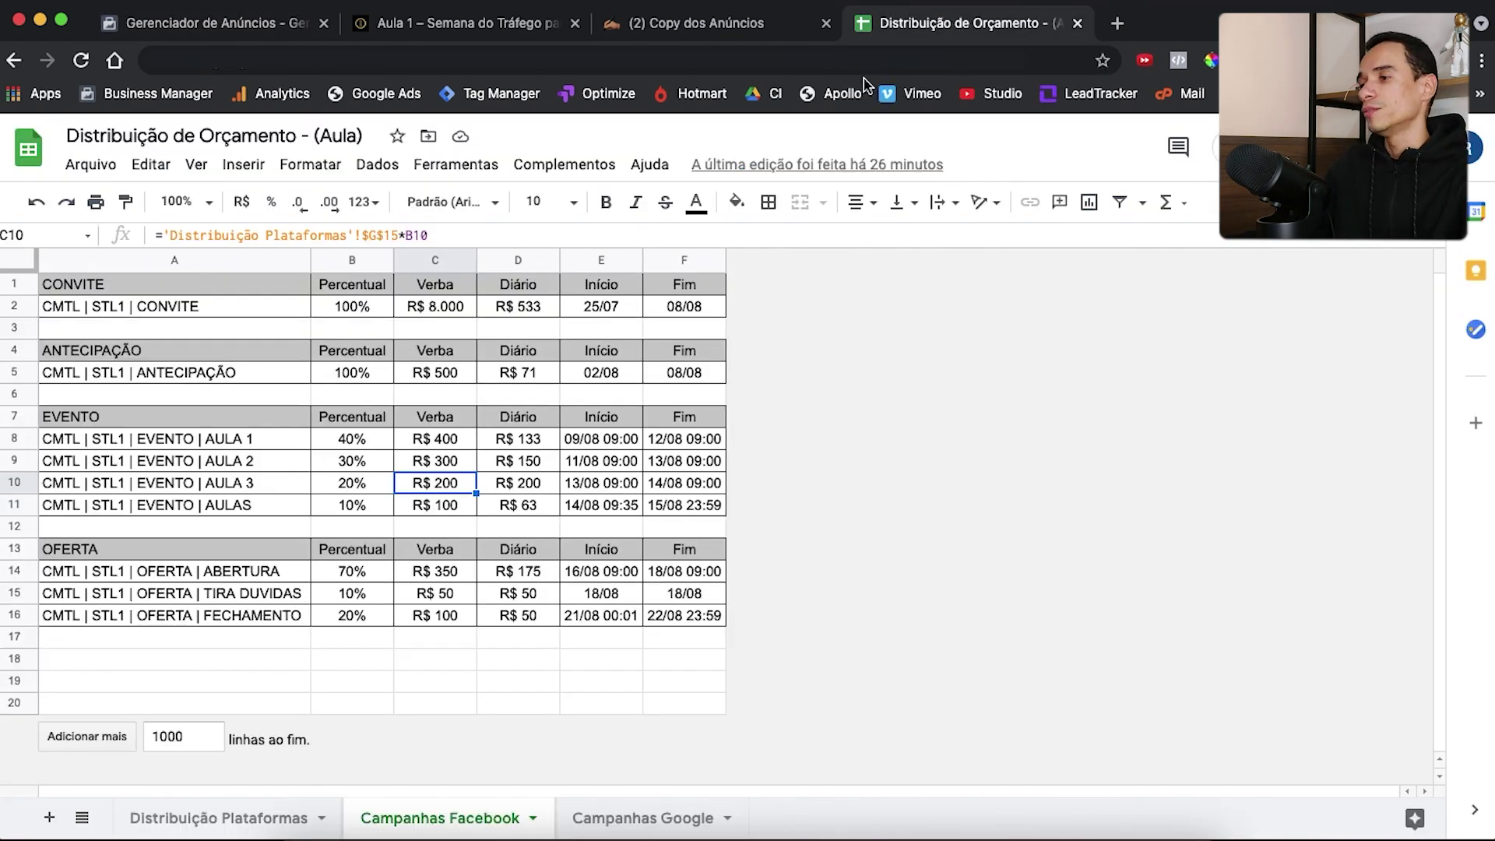
left_click(544, 489)
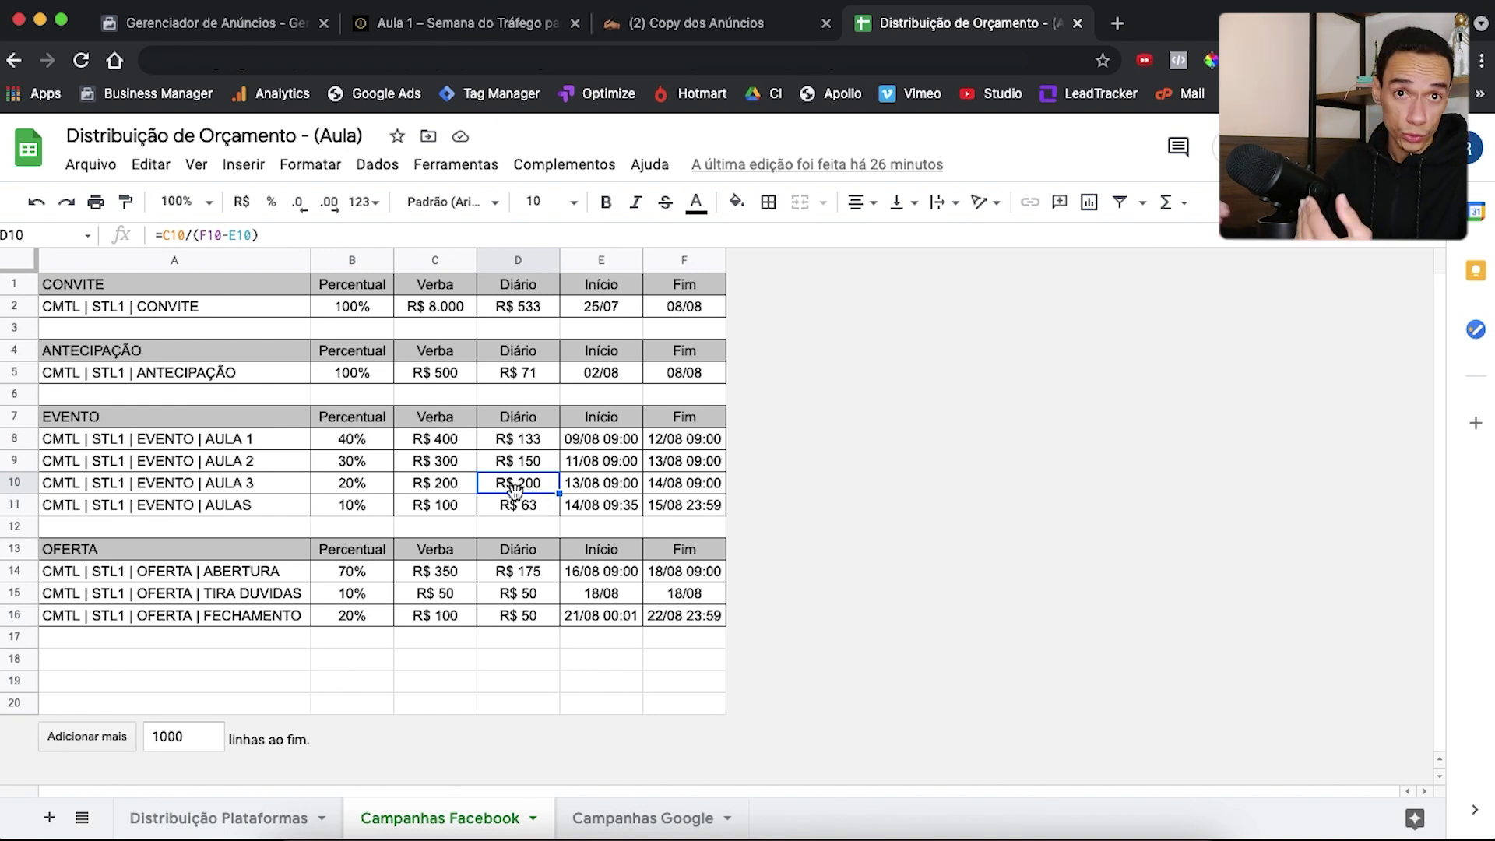
left_click(222, 26)
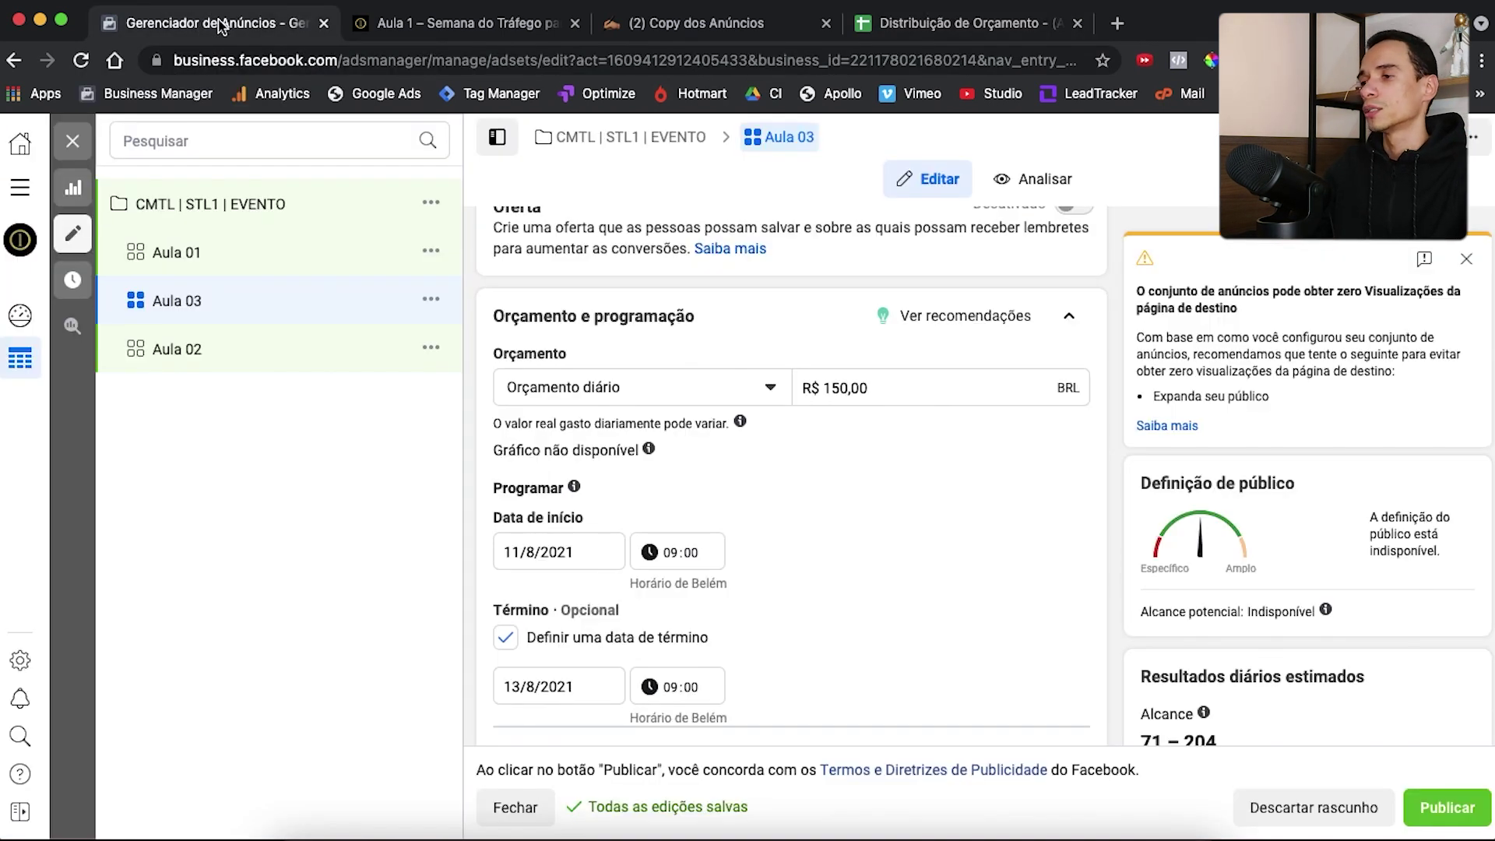
left_click(824, 390)
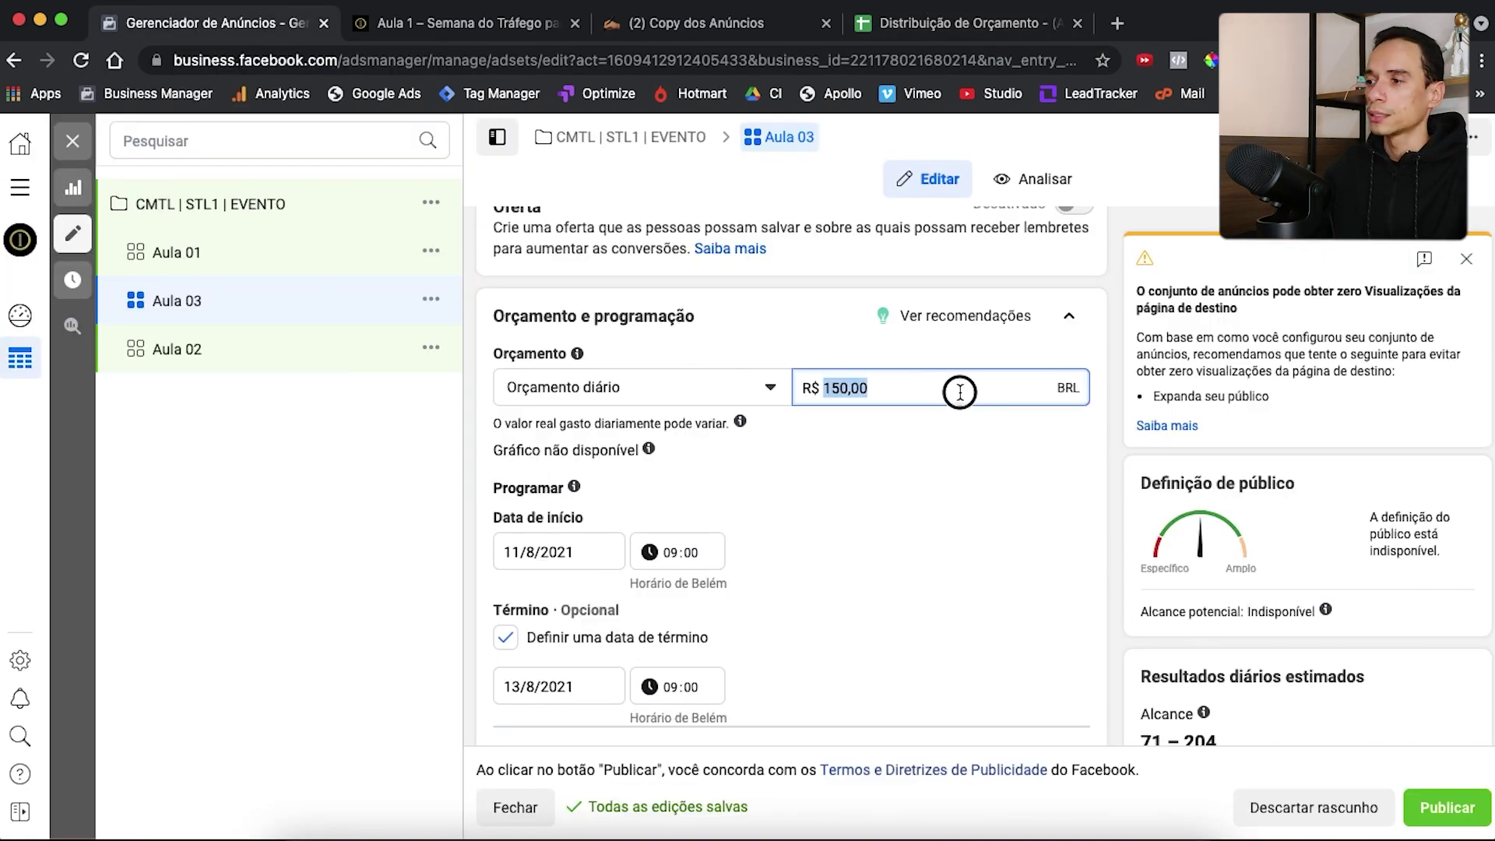
type("200")
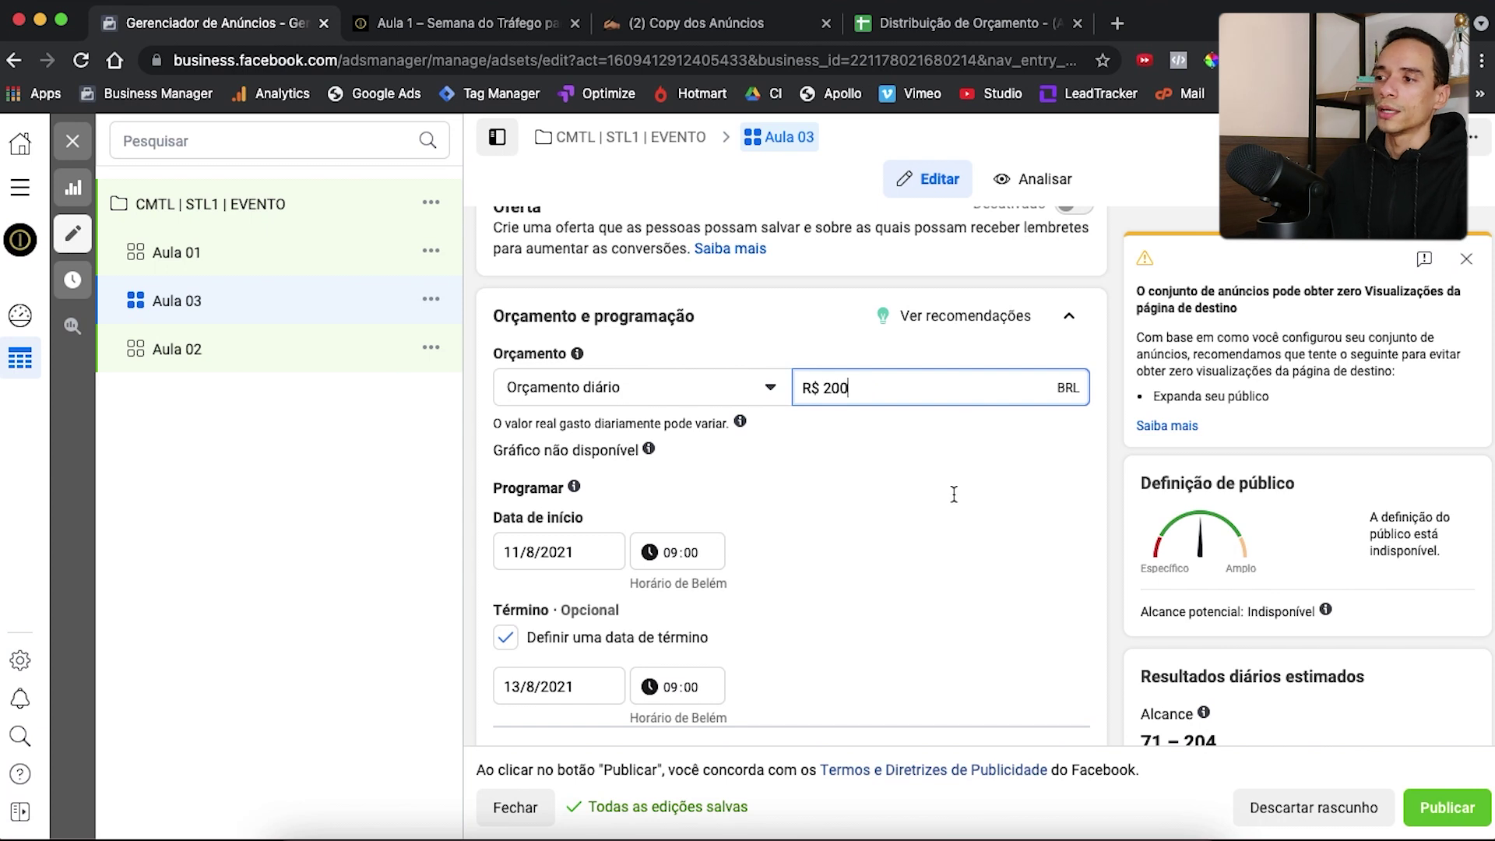
left_click(1065, 478)
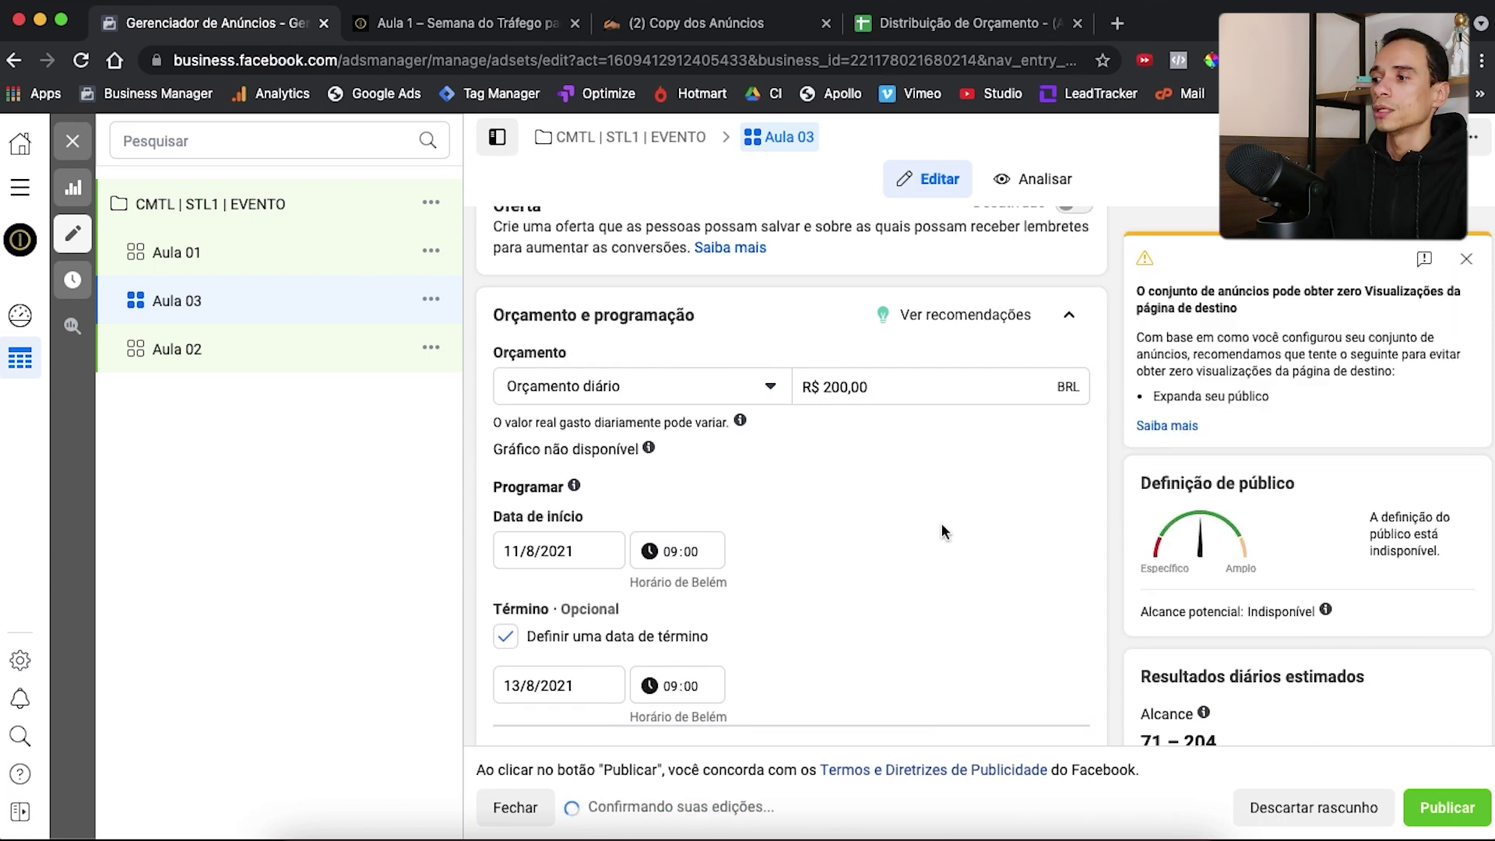
Switch to the budget spreadsheet and check Aula 3's start and end dates and times
mouse_move(574, 443)
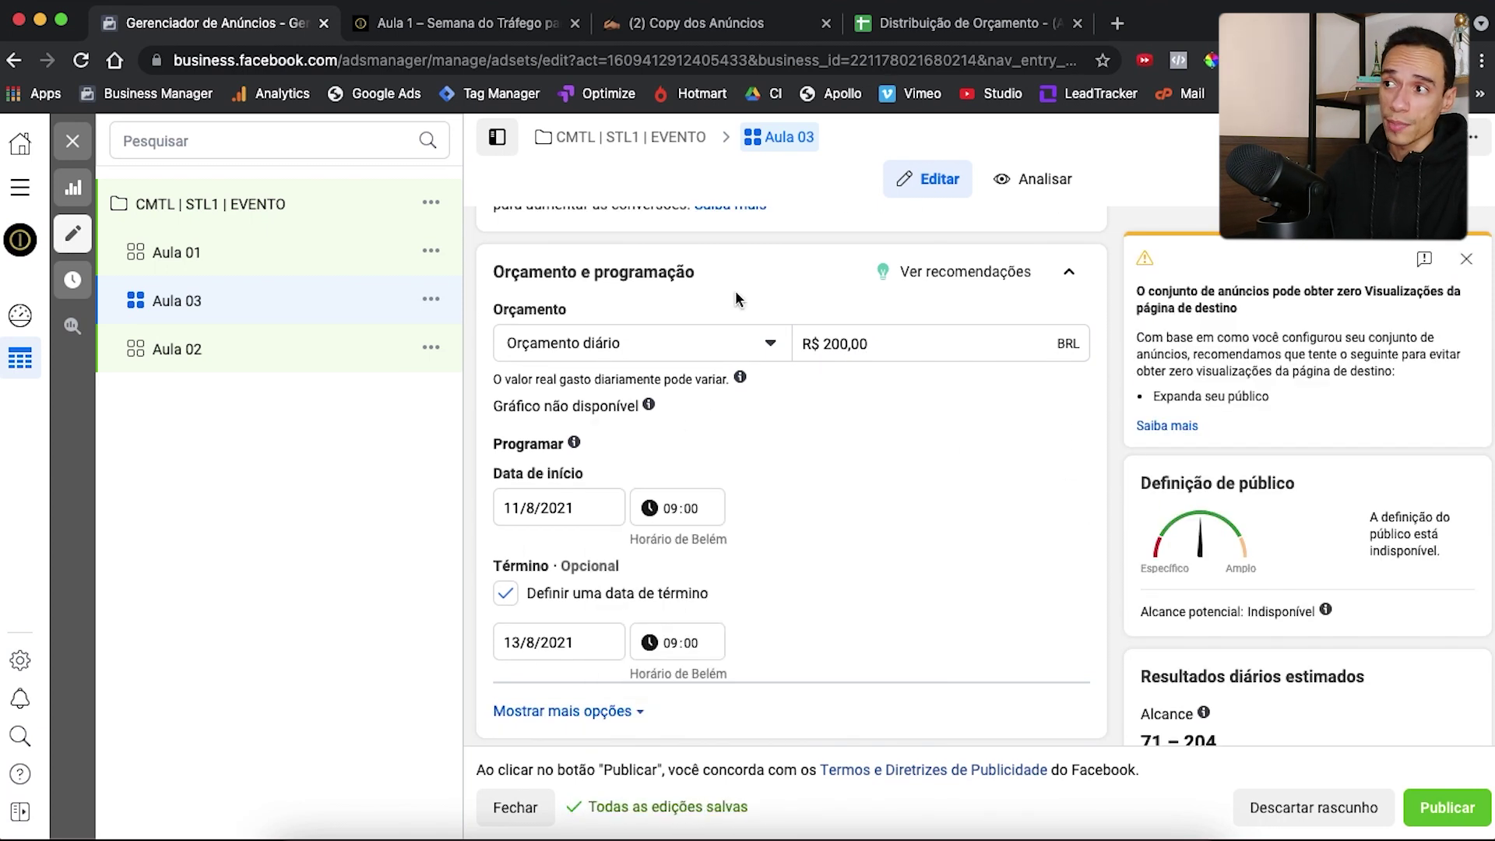
left_click(938, 30)
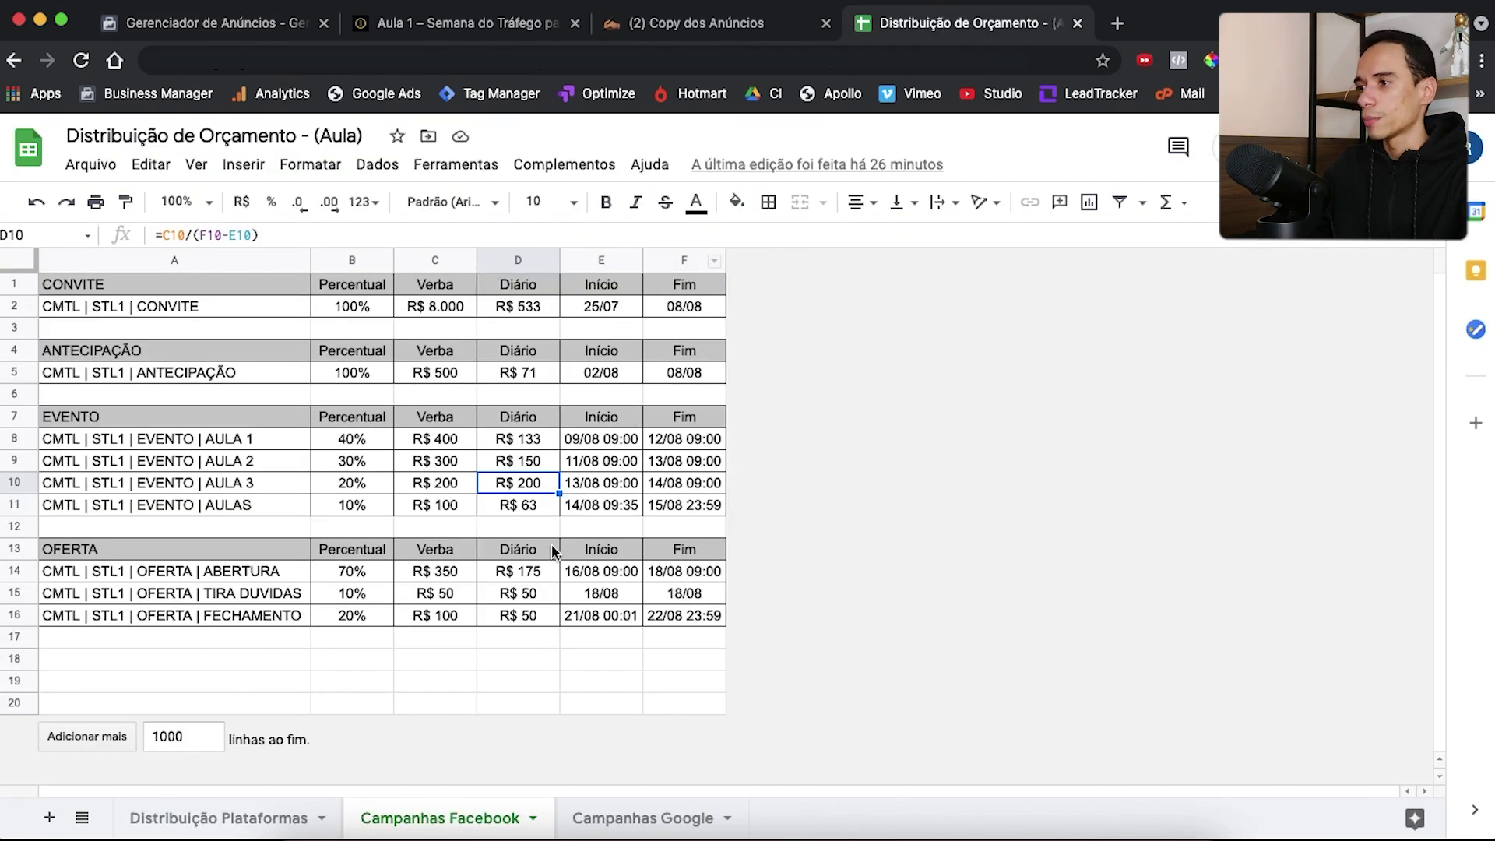
left_click(600, 487)
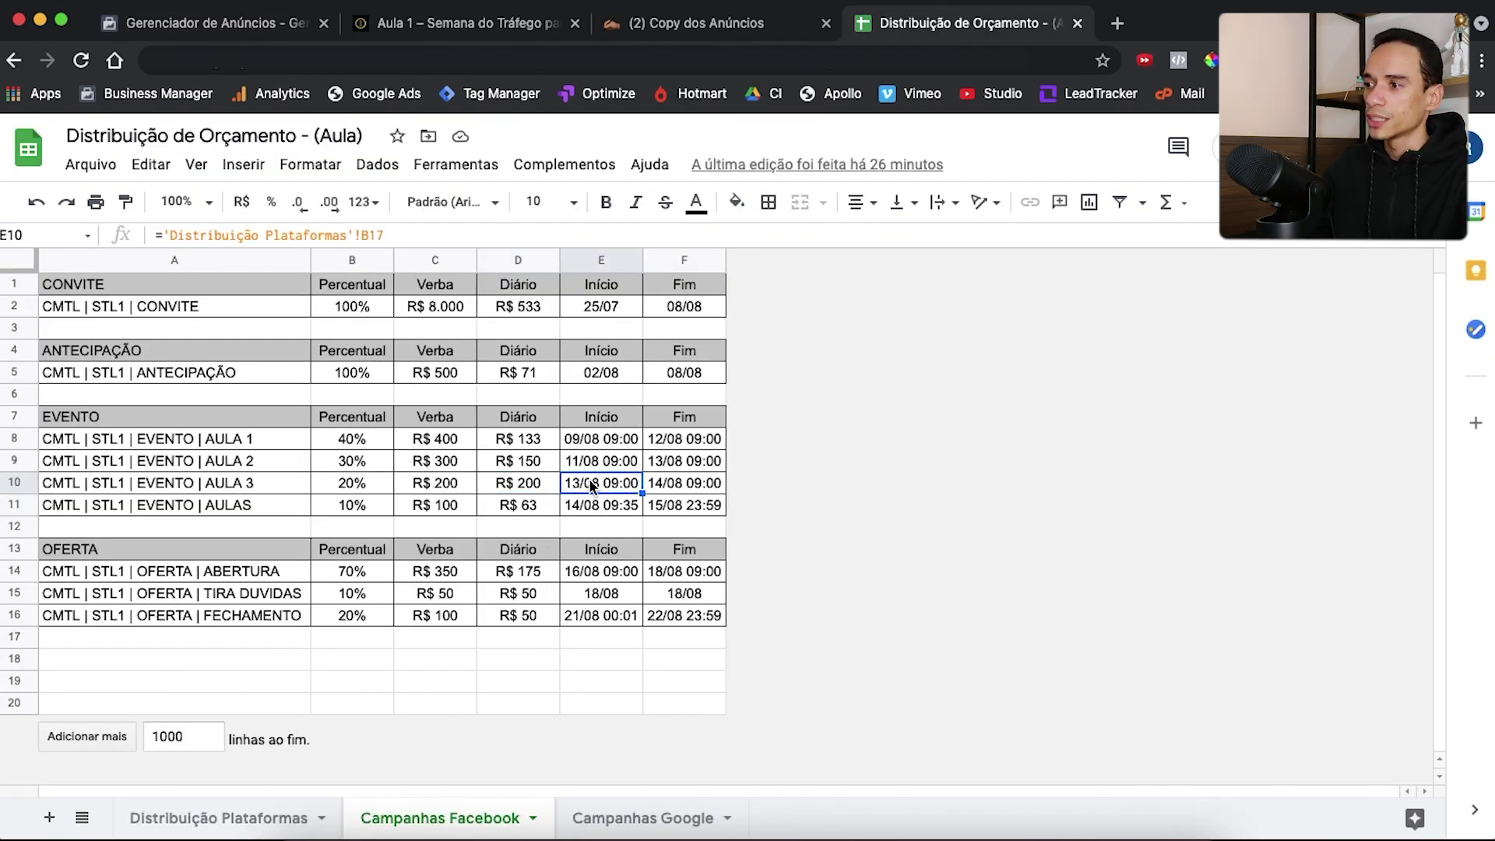
left_click(682, 485)
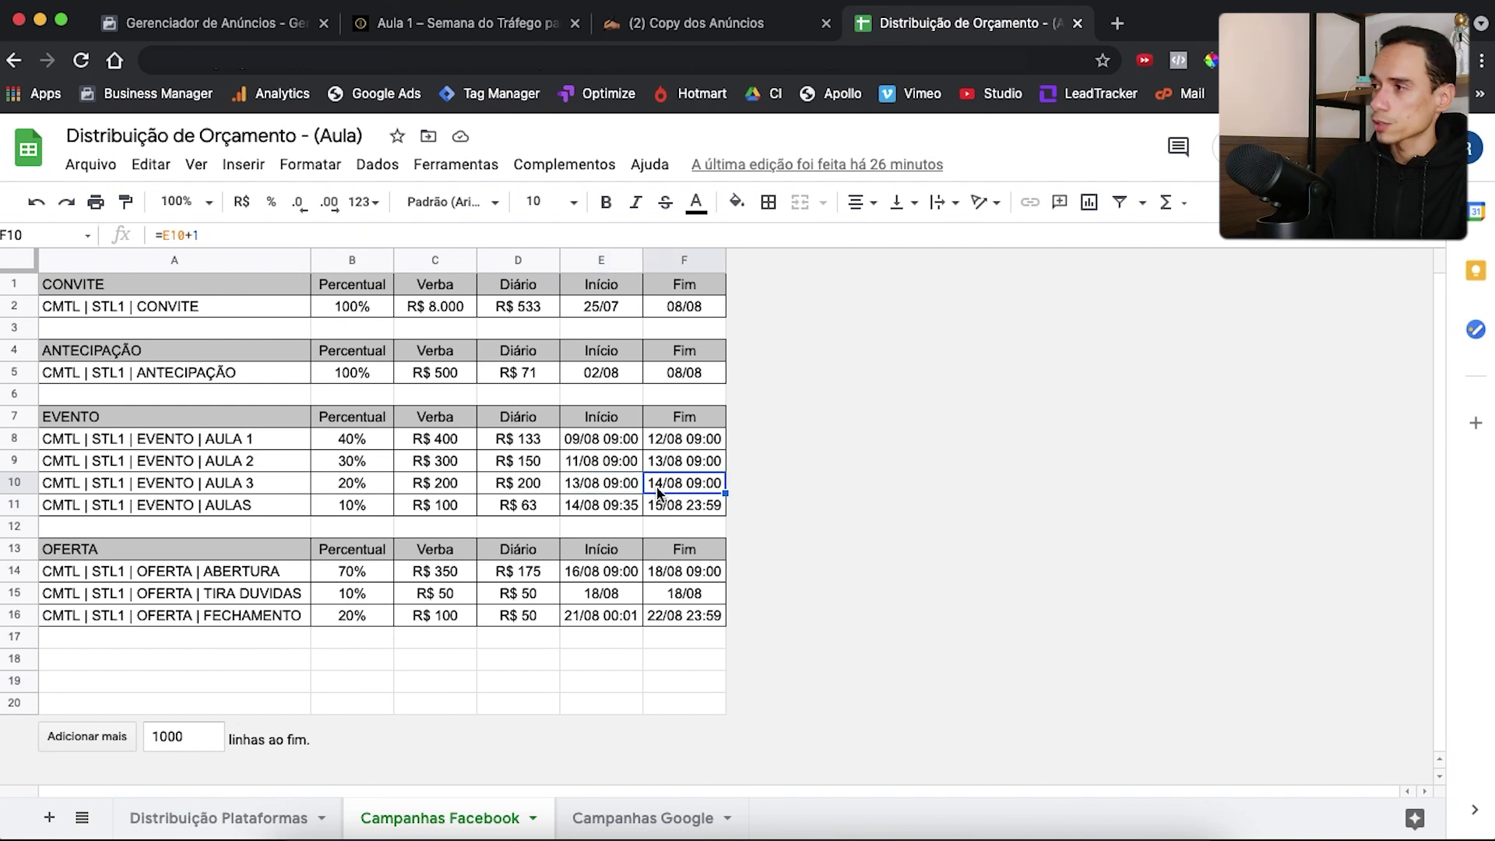
Back in the ads manager, set the Aula 03 ad set's start date to 13/8/2021 and end date to 14/8/2021
left_click(194, 24)
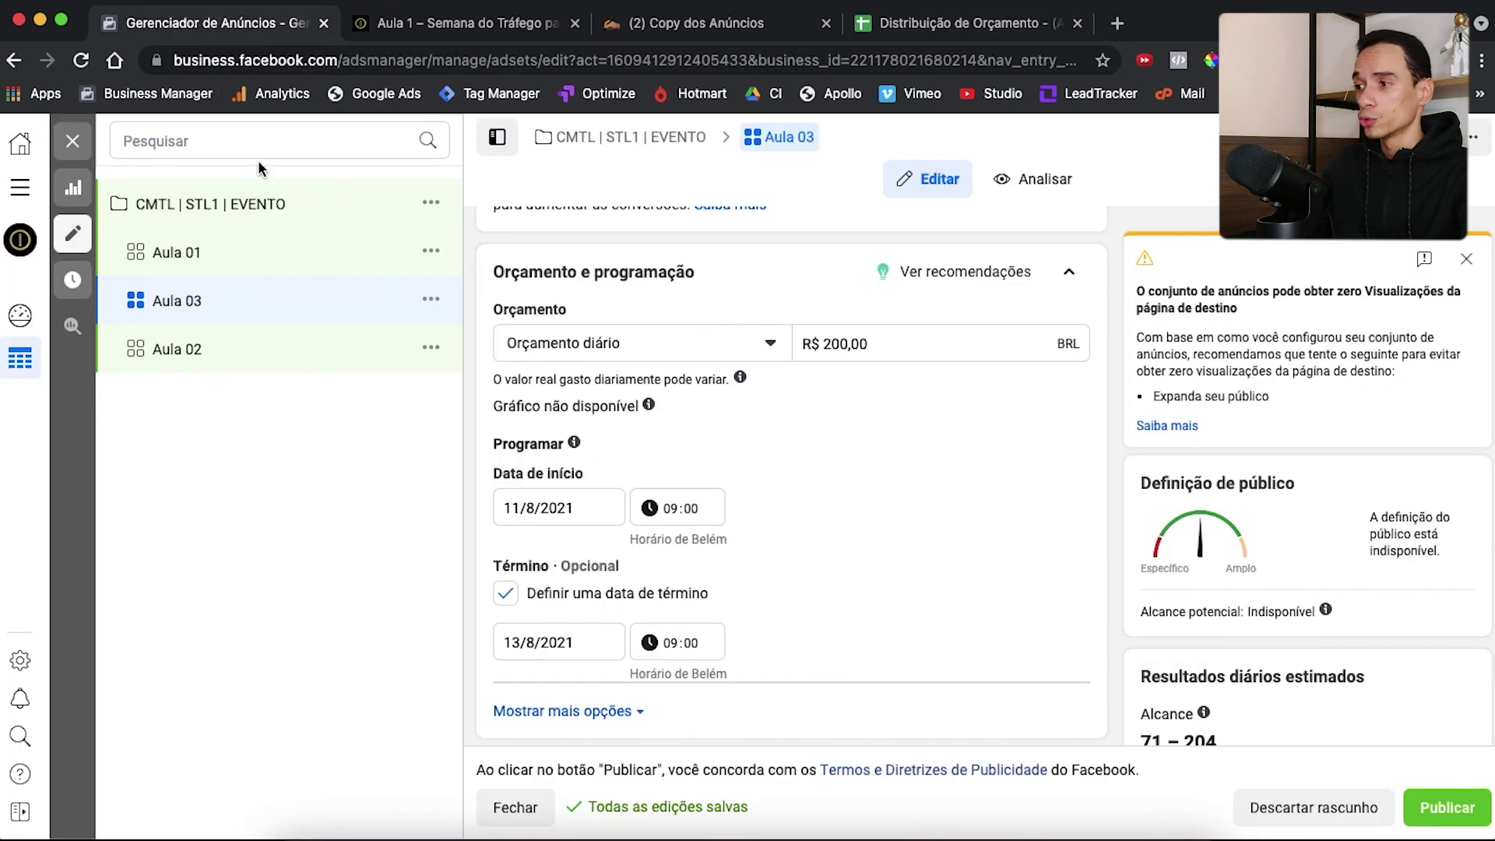
left_click(526, 508)
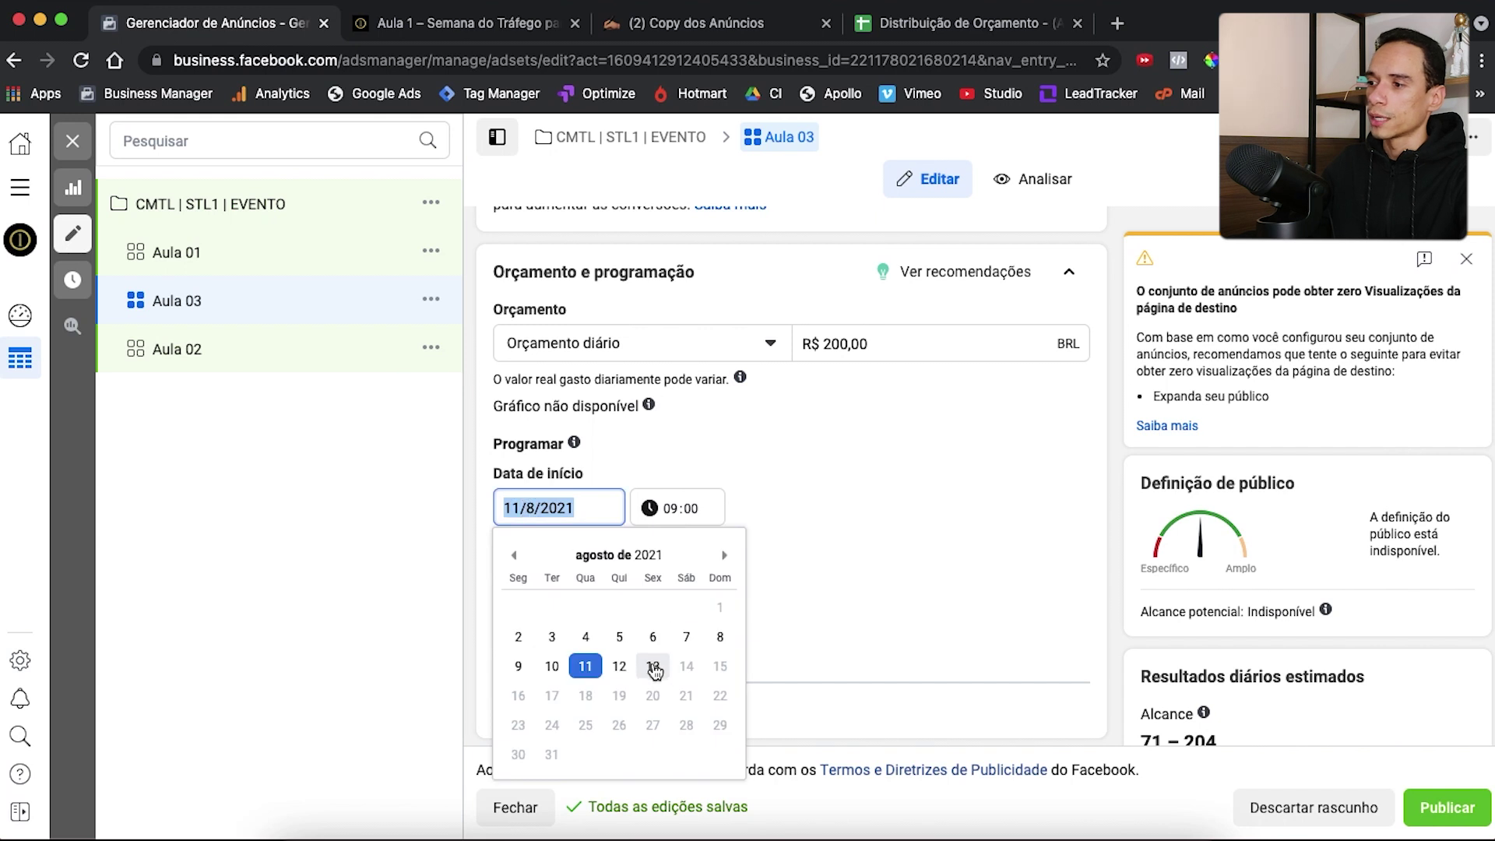
left_click(653, 666)
left_click(551, 651)
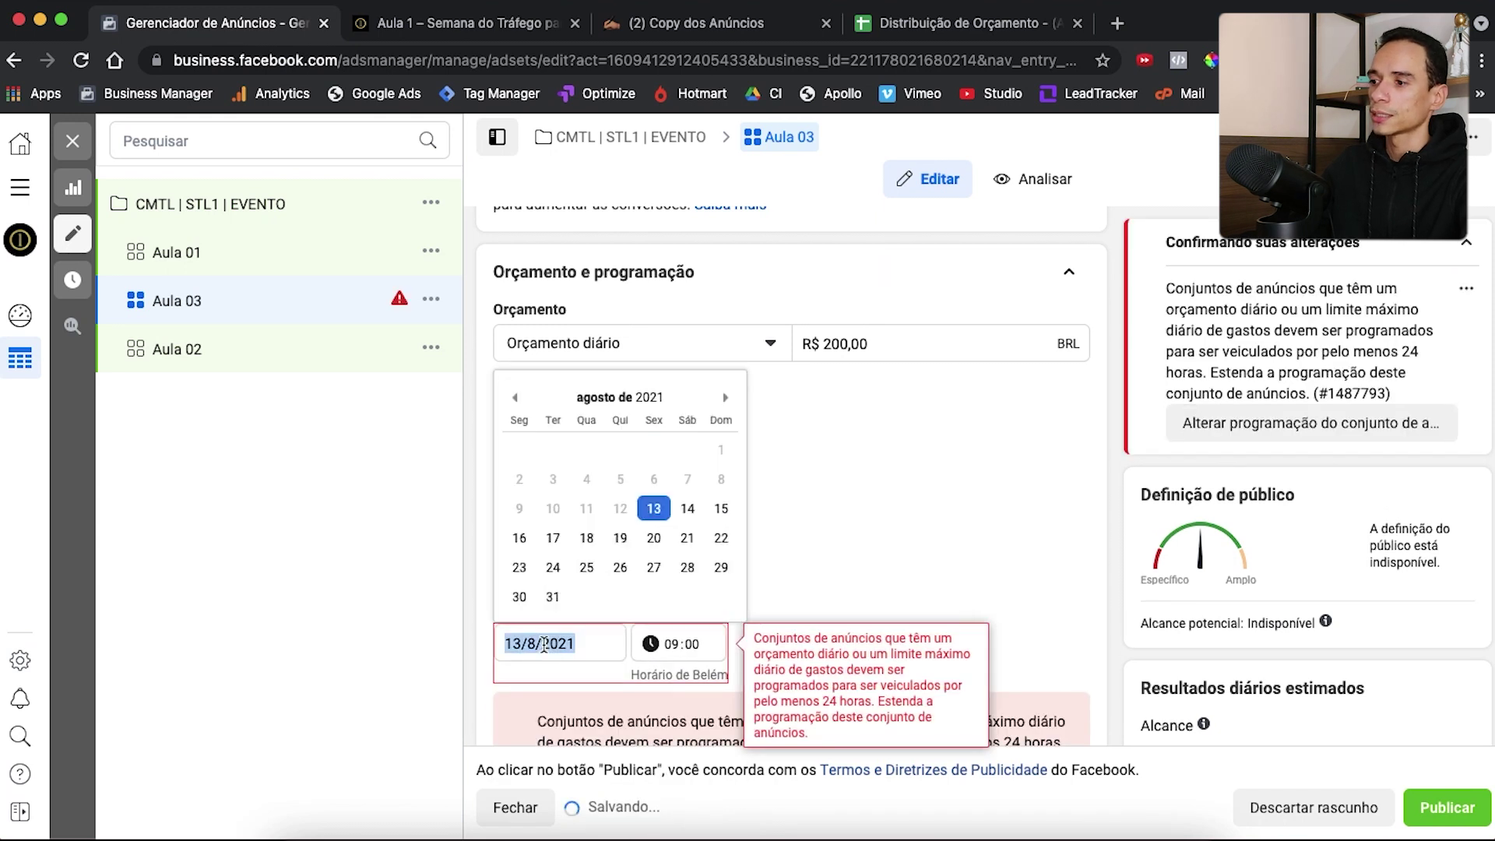
left_click(689, 508)
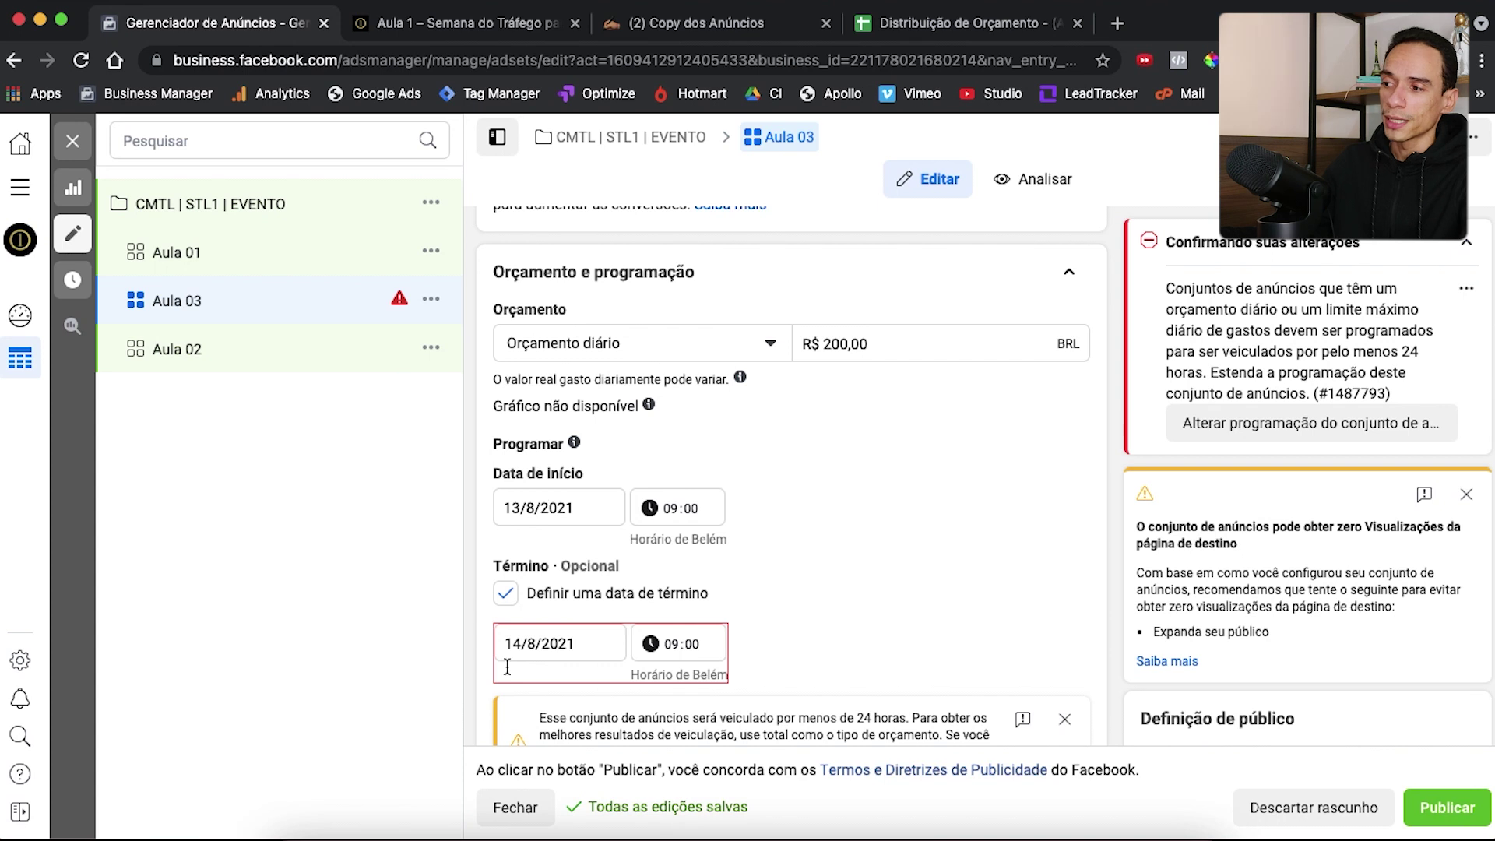
Set Aula 03's end time to 09:01 so the schedule runs for more than 24 hours
mouse_move(574, 689)
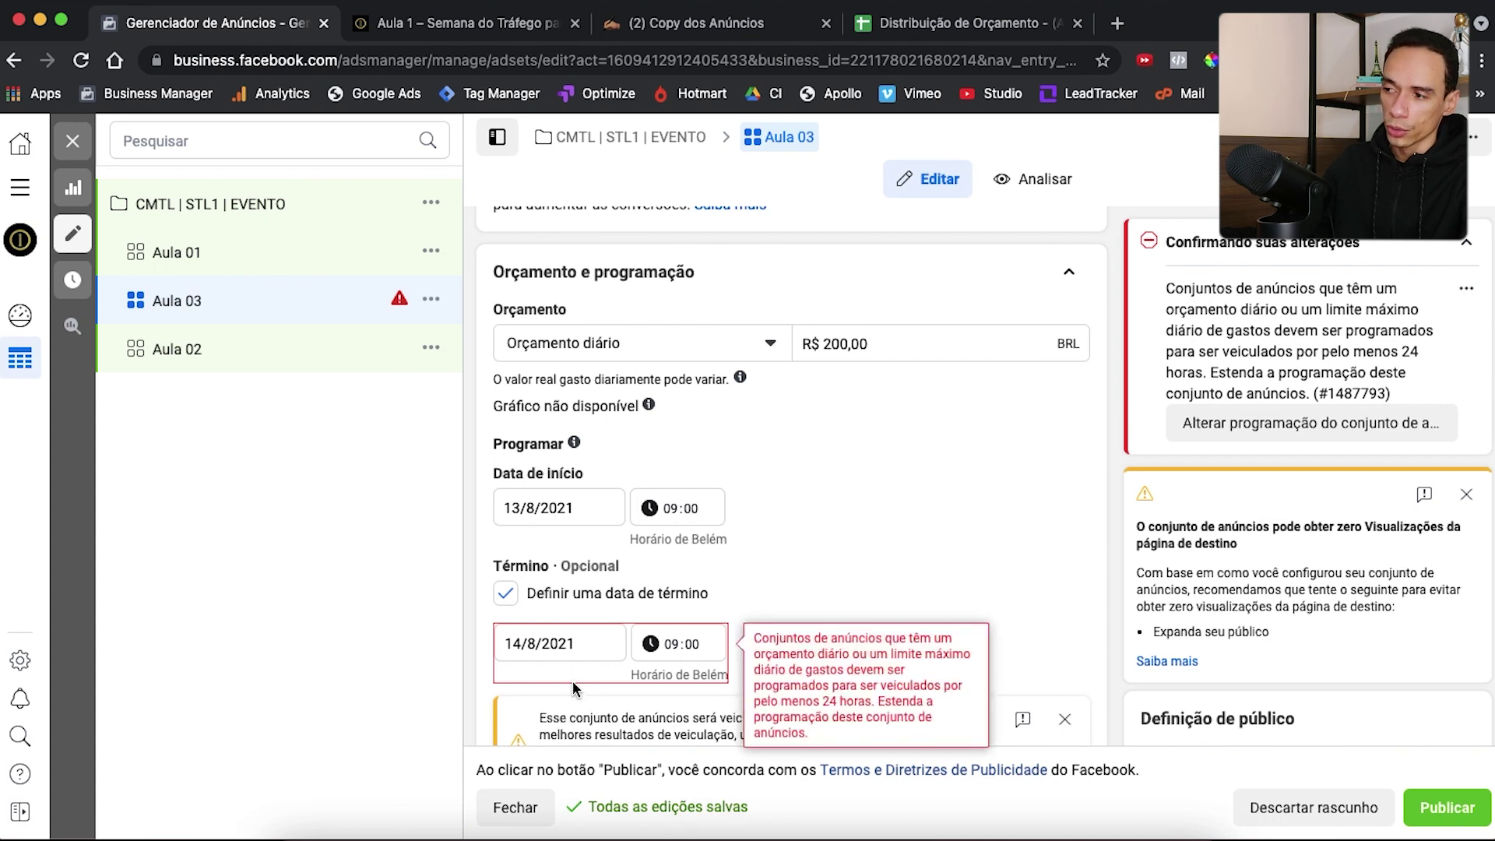
left_click(694, 646)
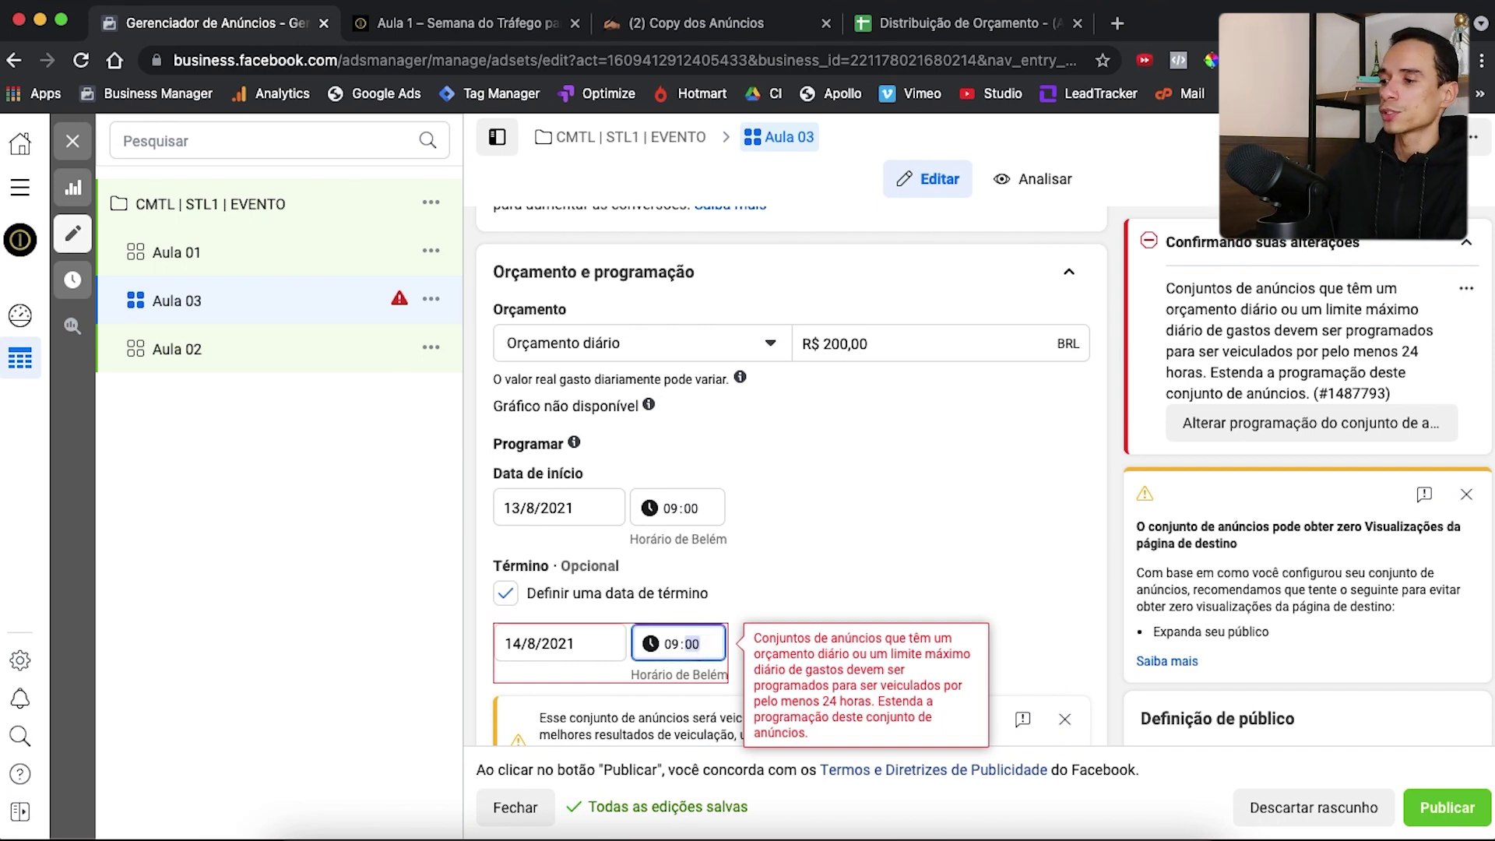
type("1")
left_click(1114, 568)
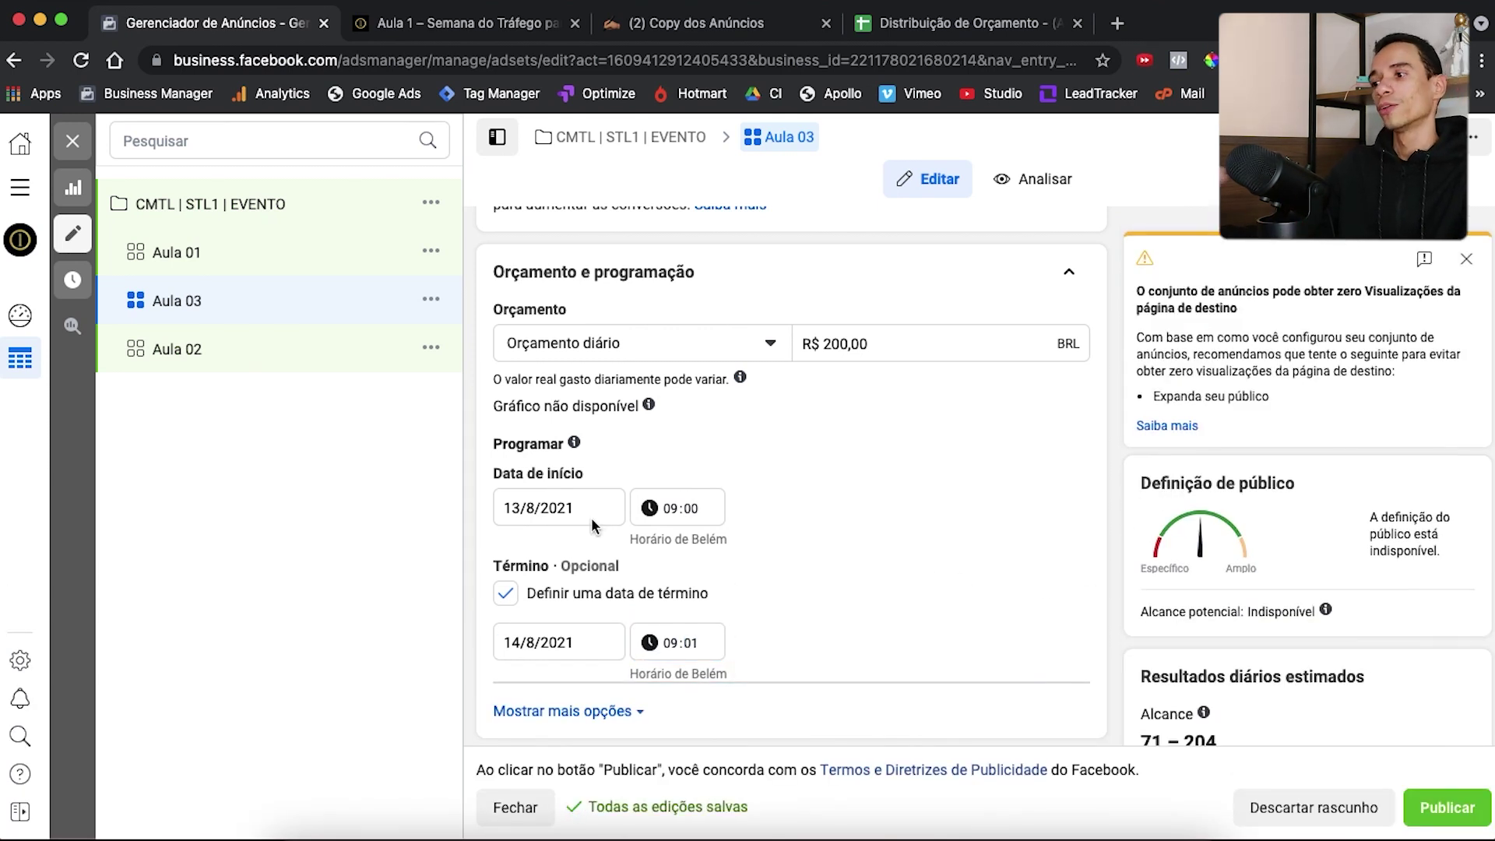
left_click(714, 355)
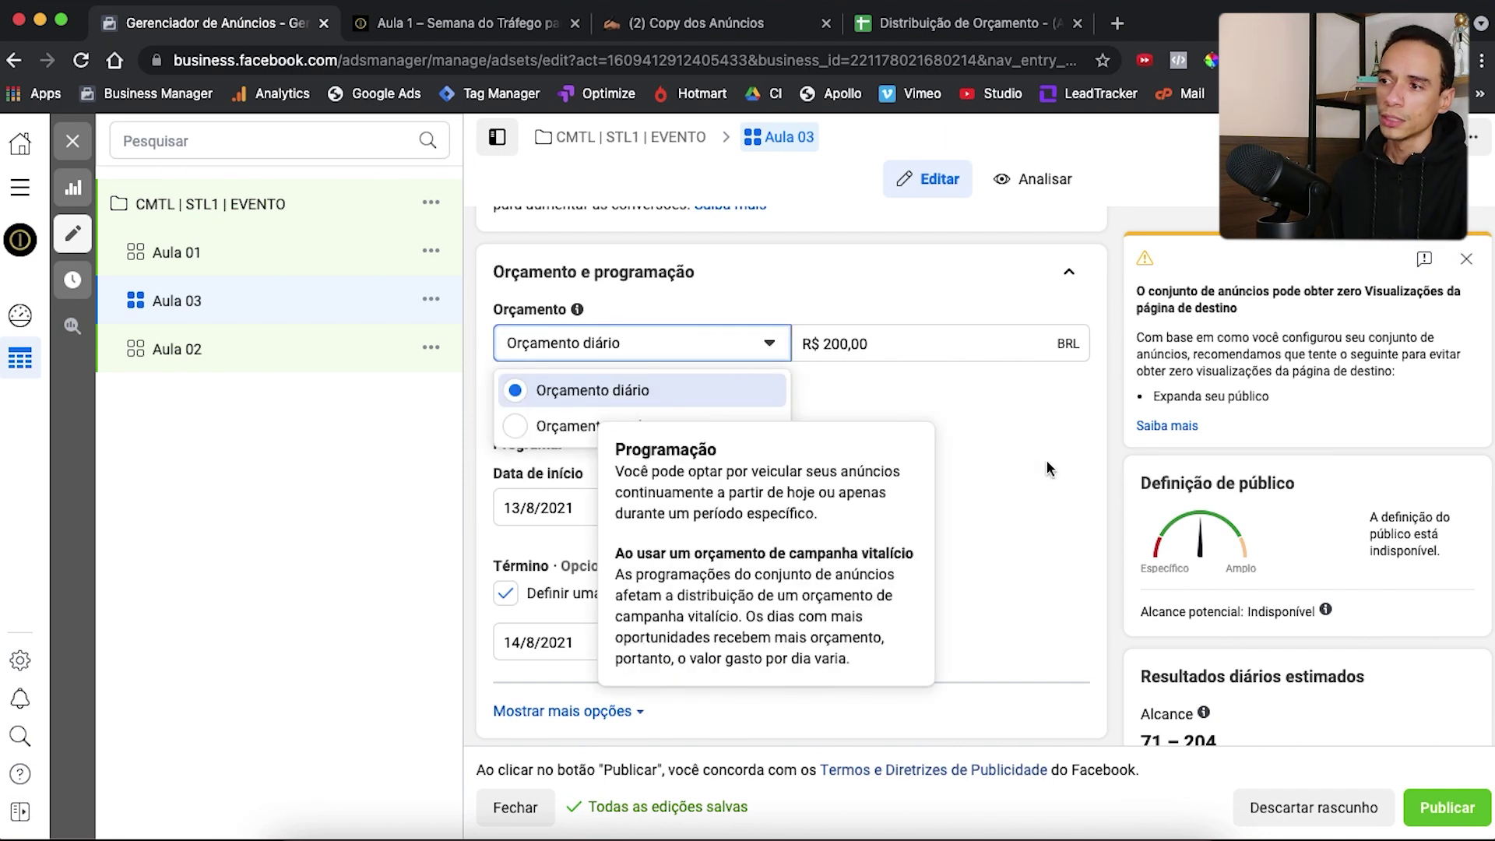
left_click(1112, 473)
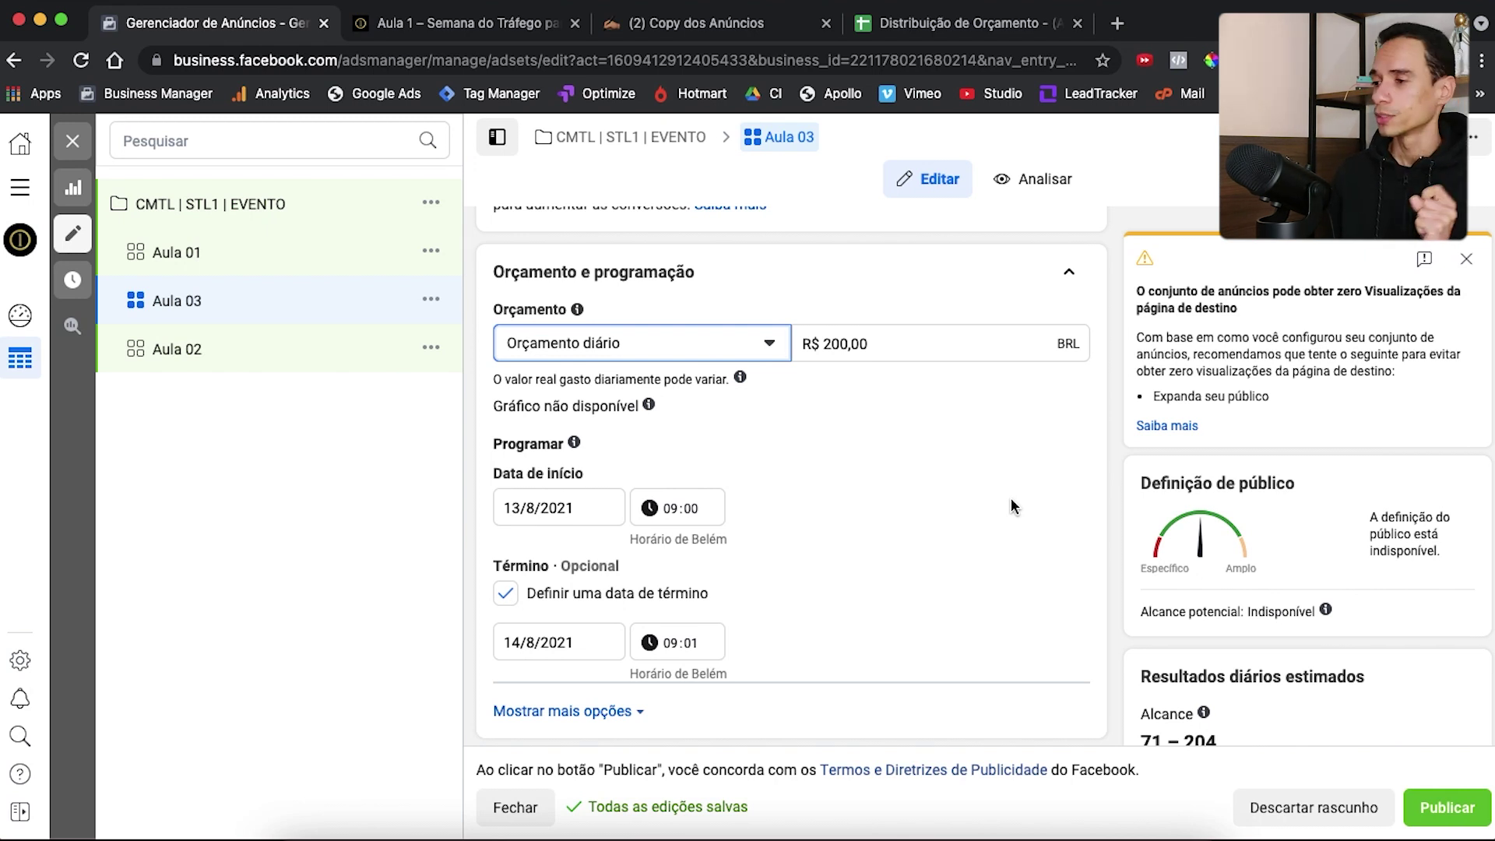
Search Aula 03's custom audiences for "Aula 2", add "Site | Aula 2 STL1 - 180d" and remove "Site | Aula 1 STL1 - 180d"
scroll(708, 587, "down", 2)
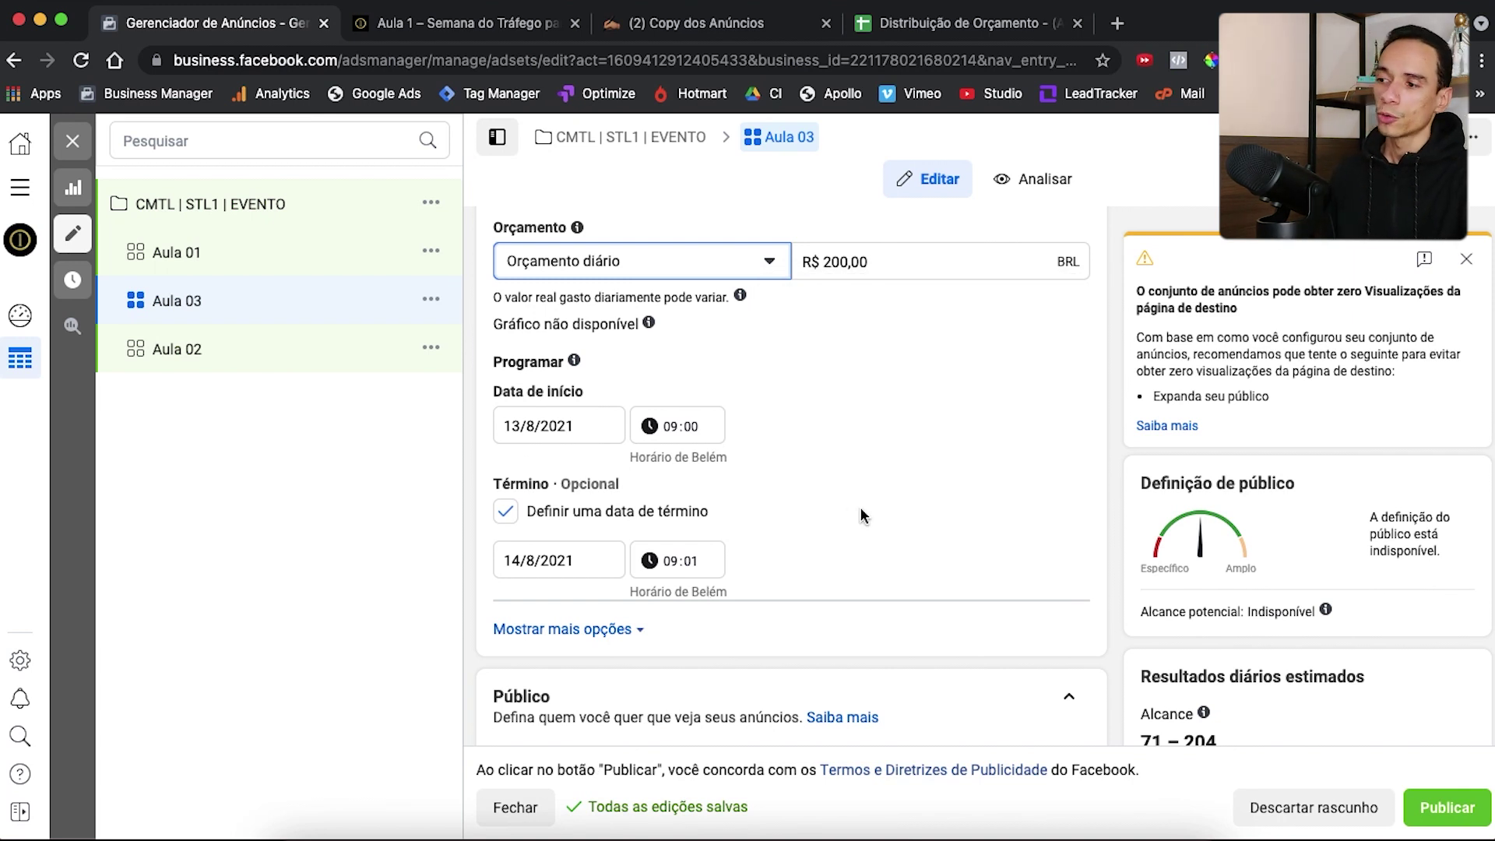
scroll(860, 509, "down", 5)
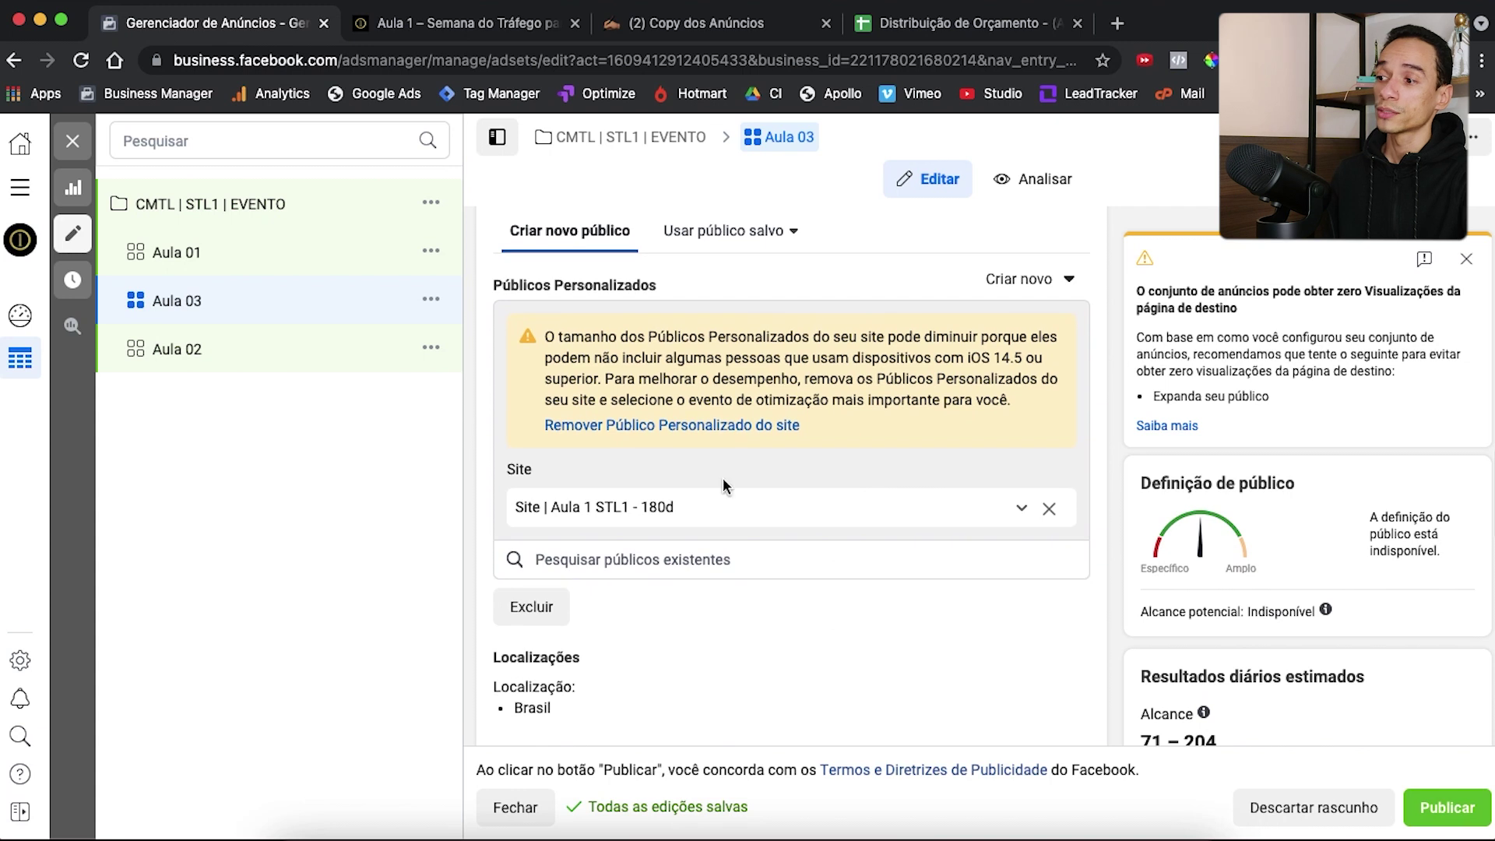
left_click(635, 565)
type("Aula 2")
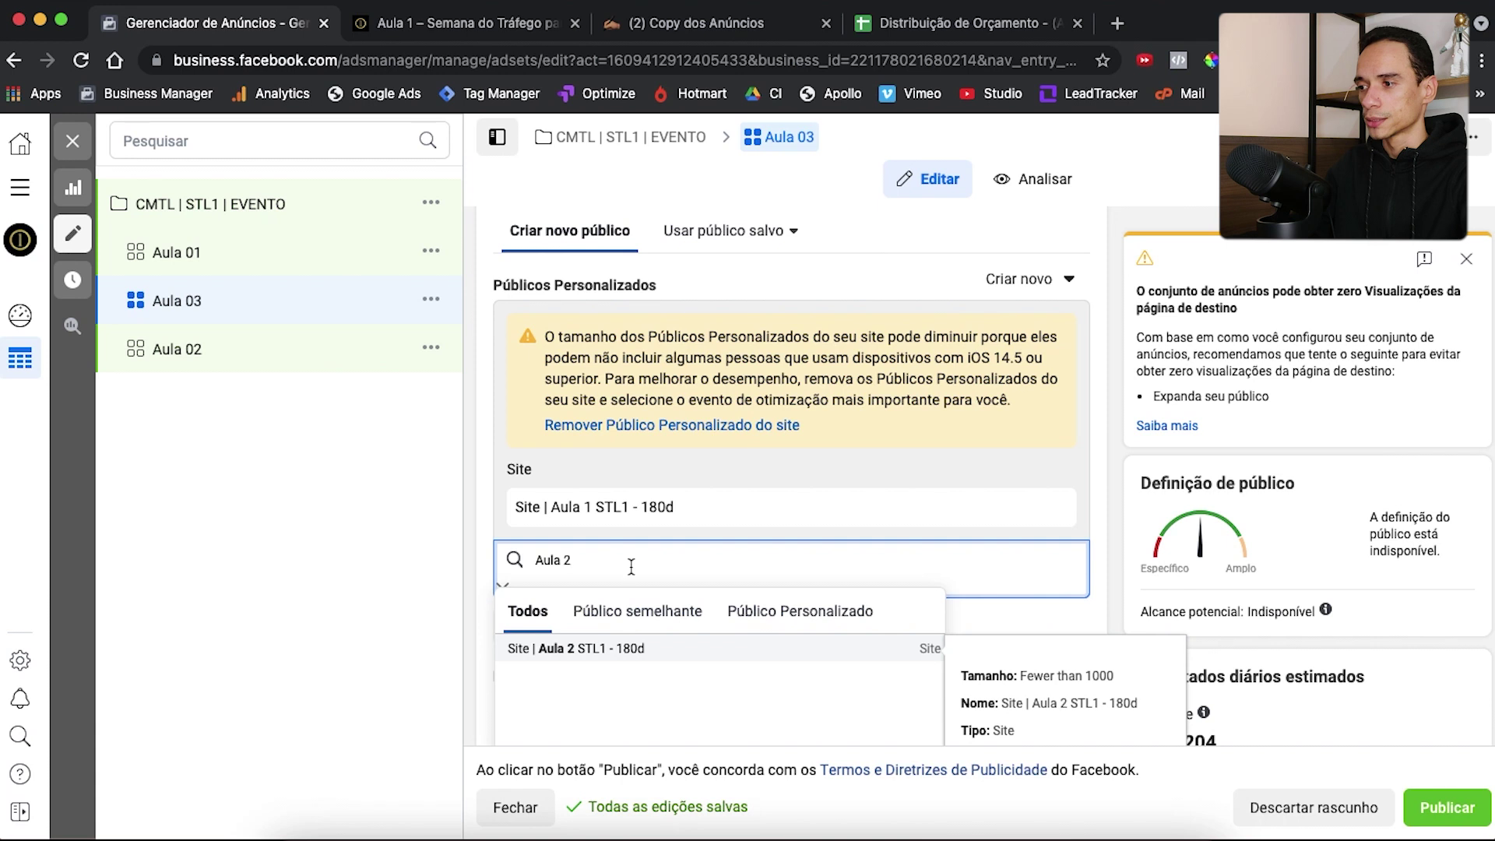
left_click(618, 657)
left_click(1048, 510)
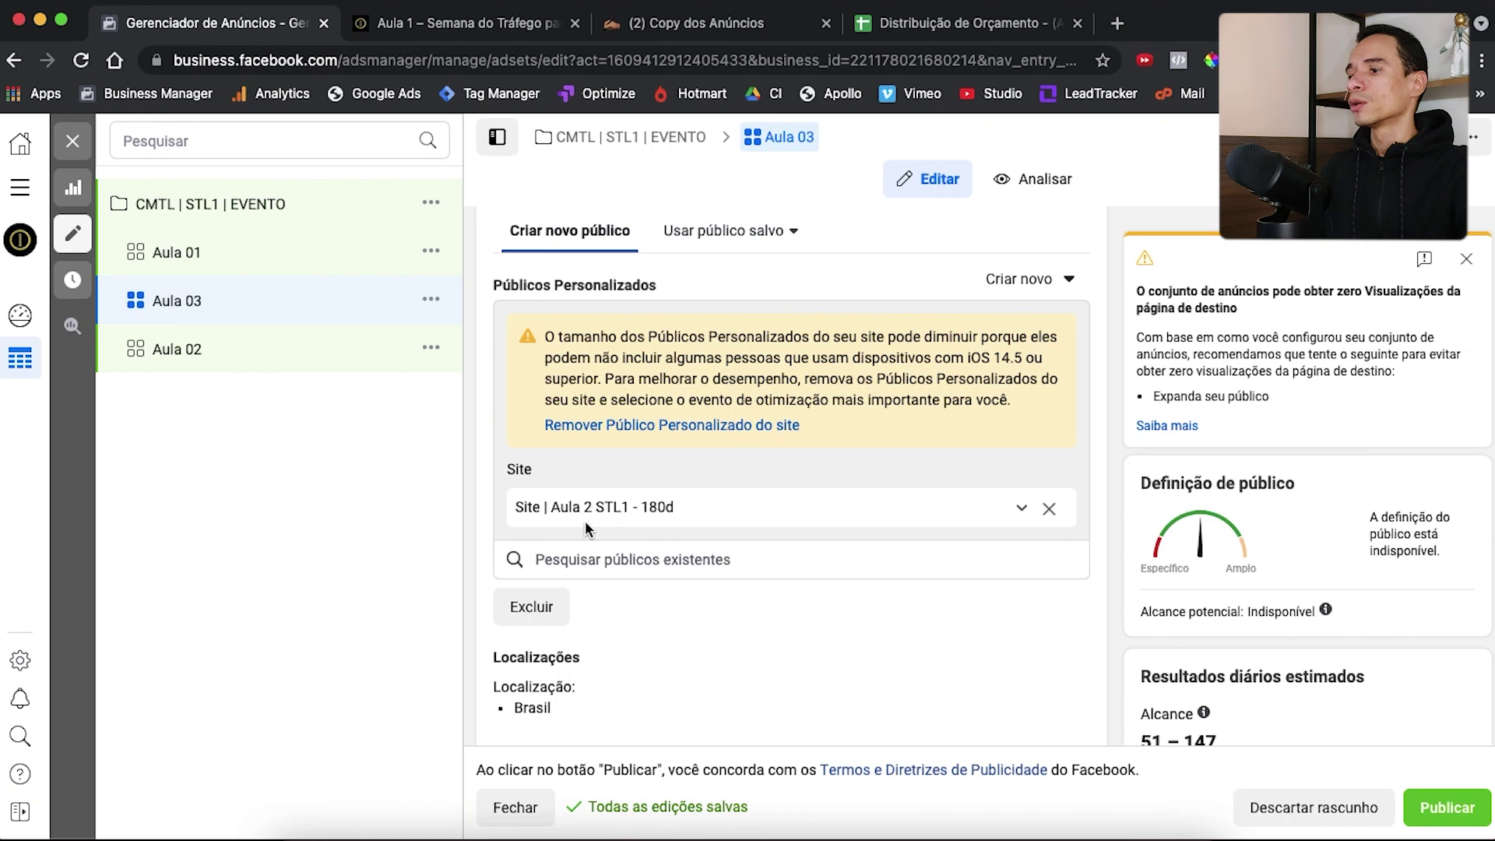
Review Aula 03's location, age, gender, detailed targeting, language, placement and delivery optimization settings
scroll(713, 613, "down", 2)
scroll(714, 615, "down", 8)
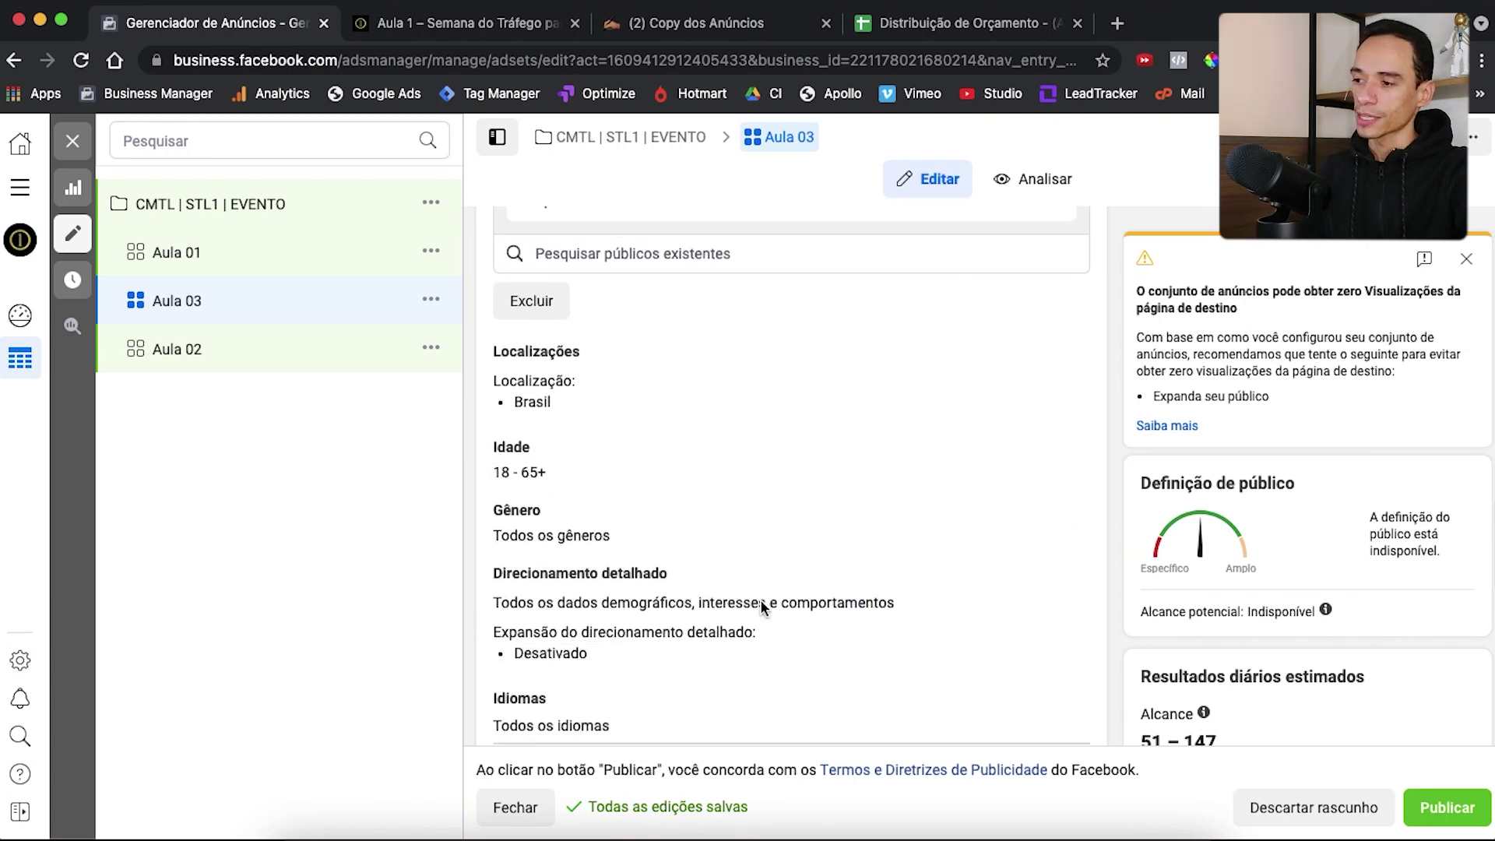
scroll(761, 602, "down", 4)
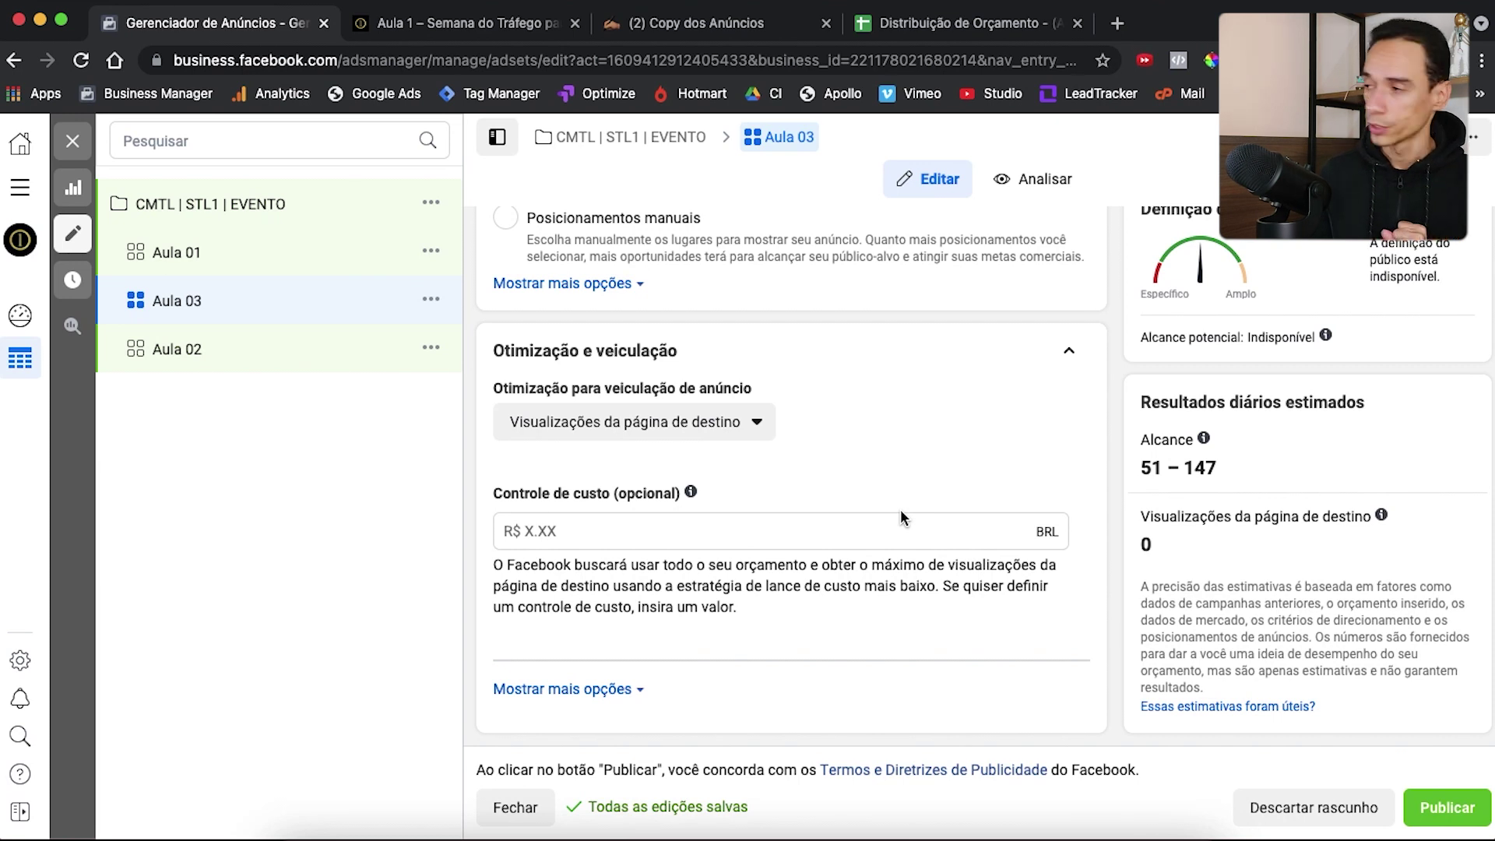
Quick-duplicate the Aula 03 ad set and rename the copy as "Todas as Aulas"
left_click(432, 302)
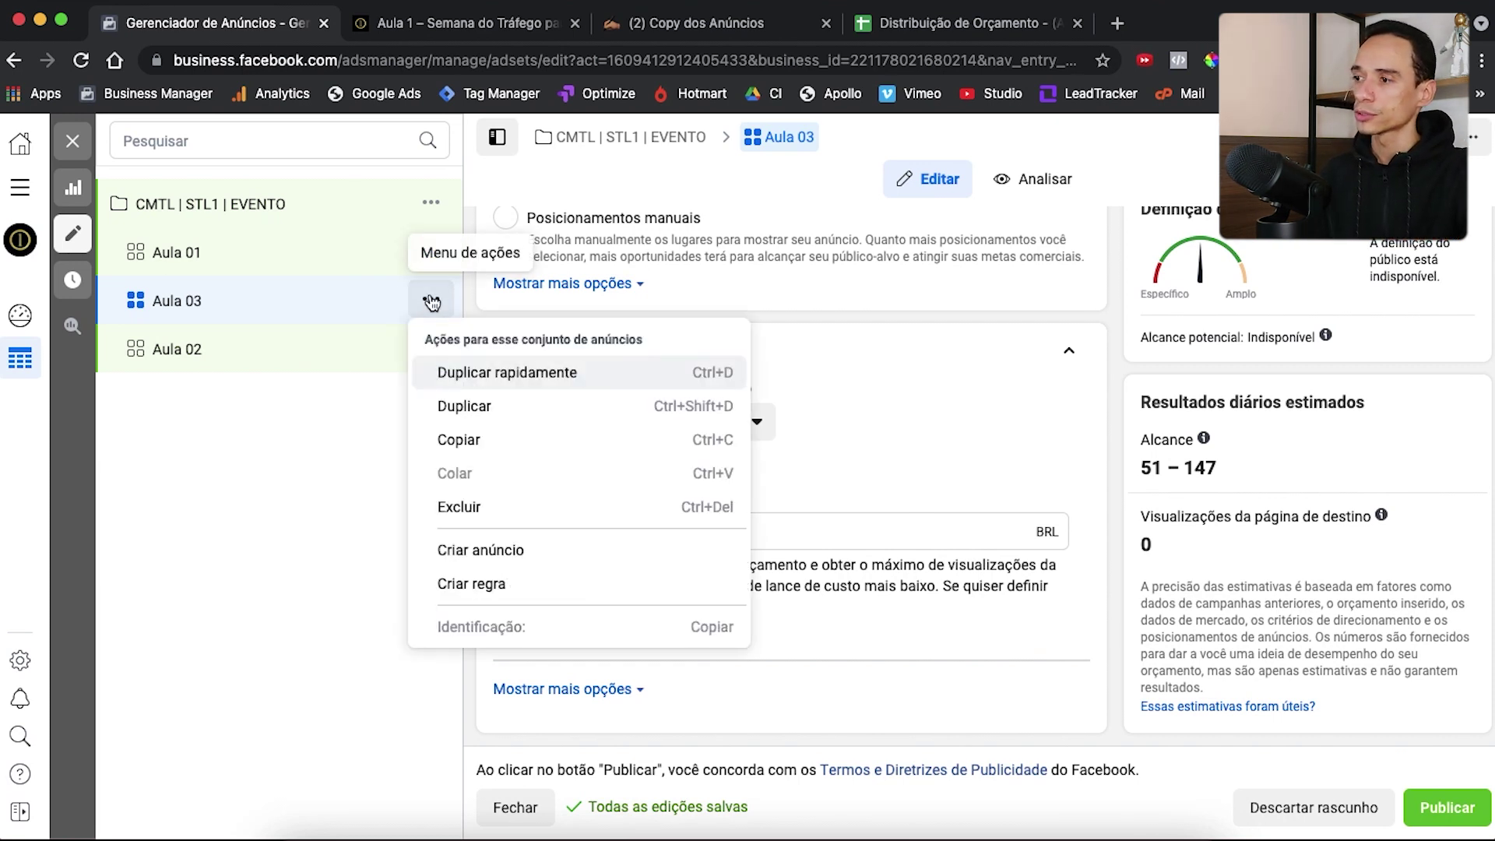
left_click(548, 381)
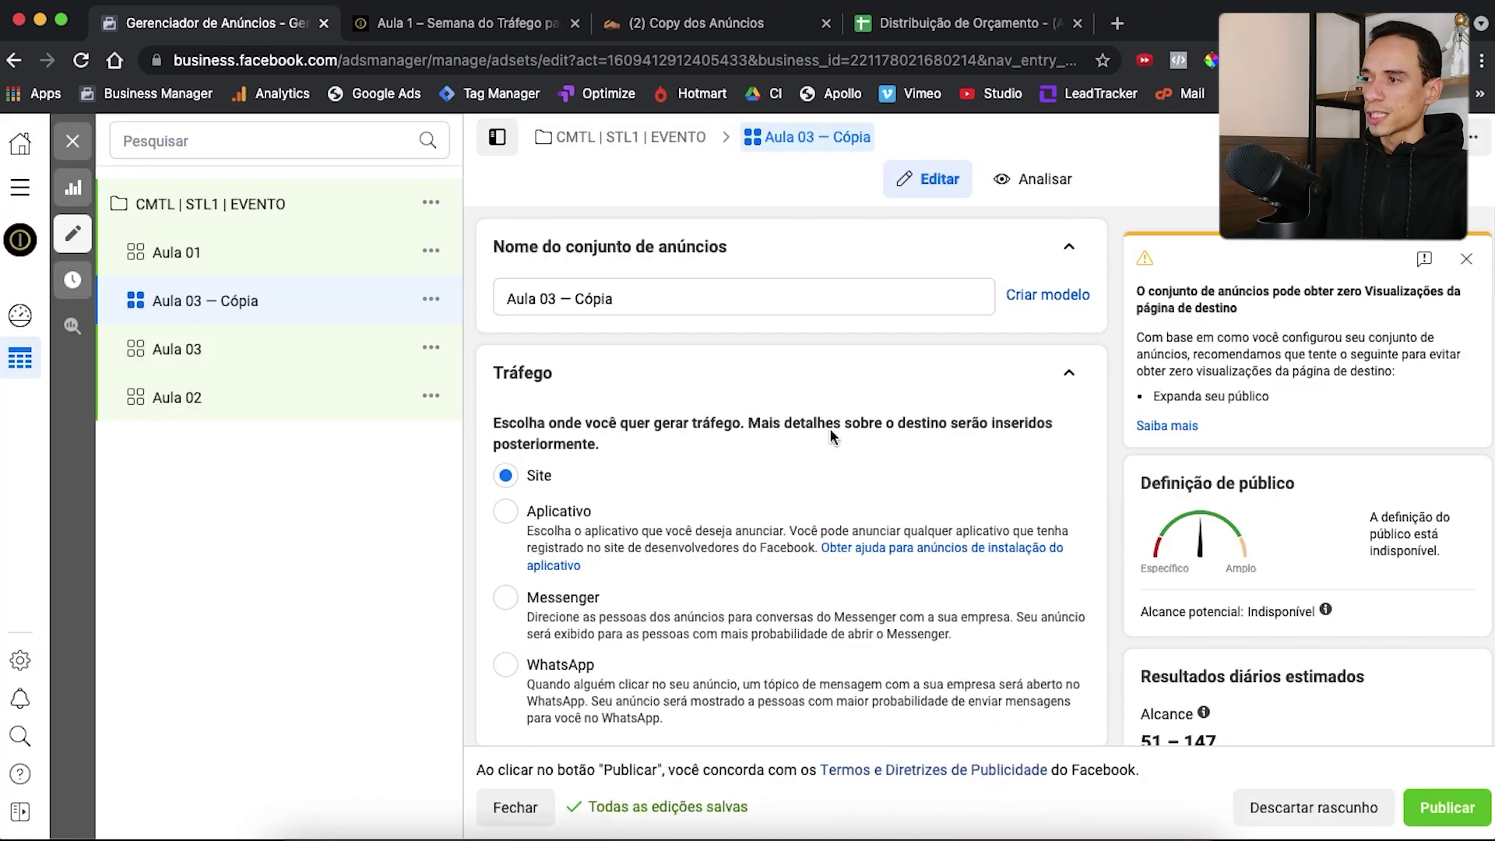
triple_click(505, 300)
key("BackSpace")
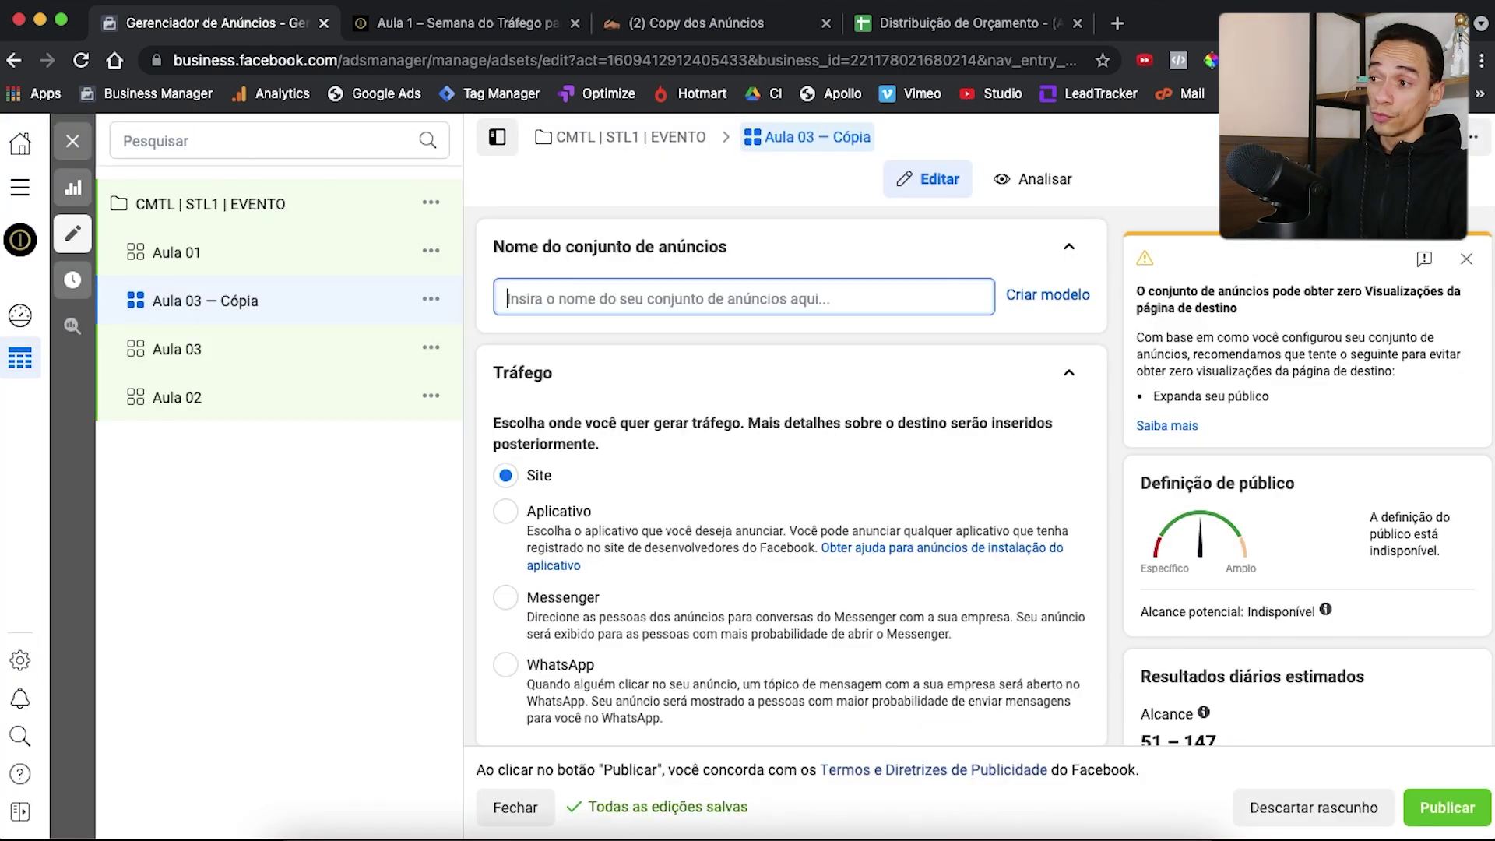
type("Toda")
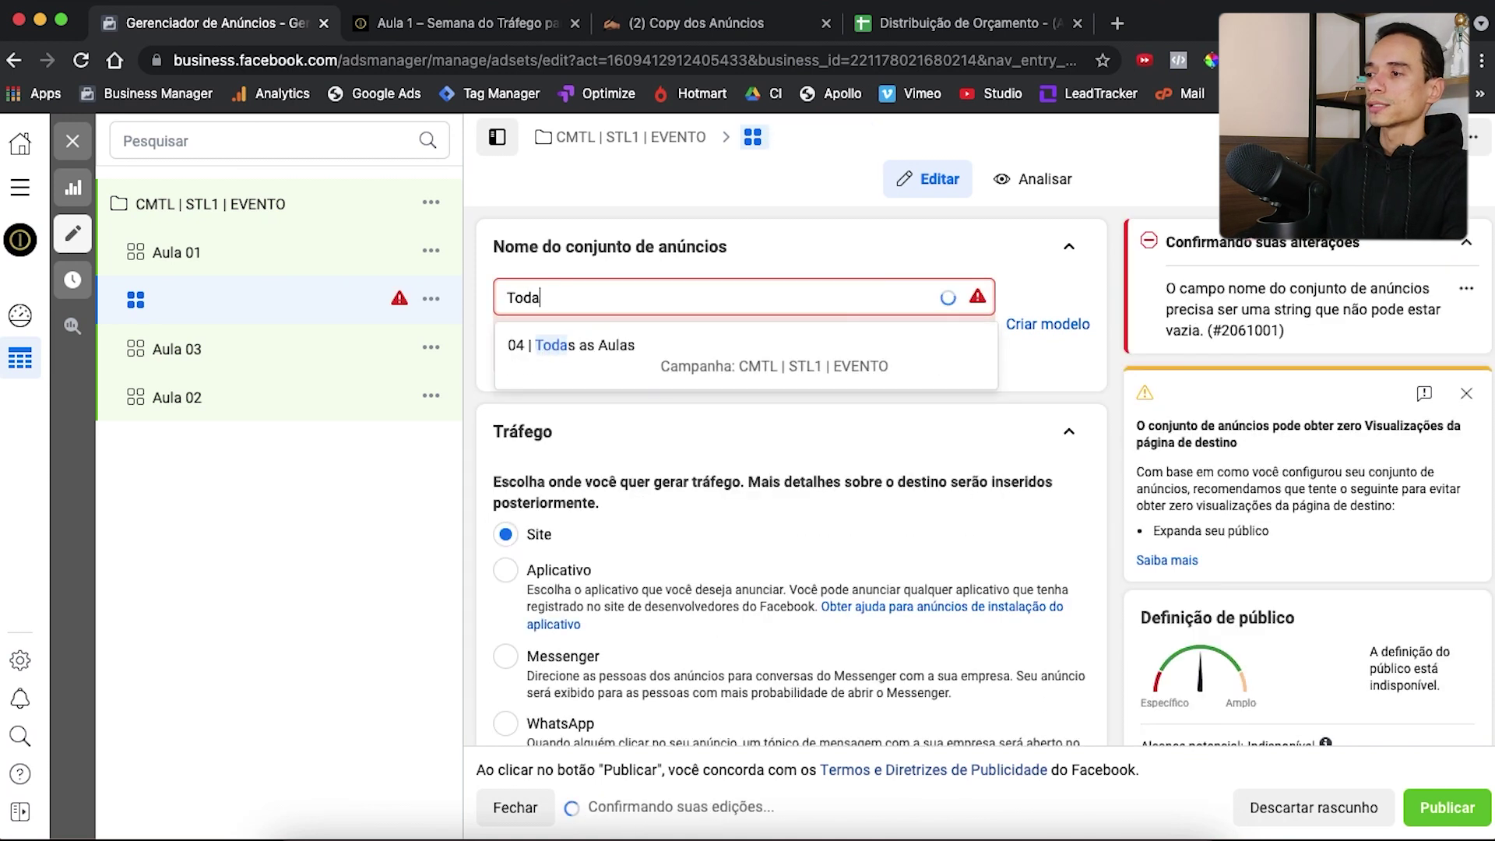
type("s as Aulas")
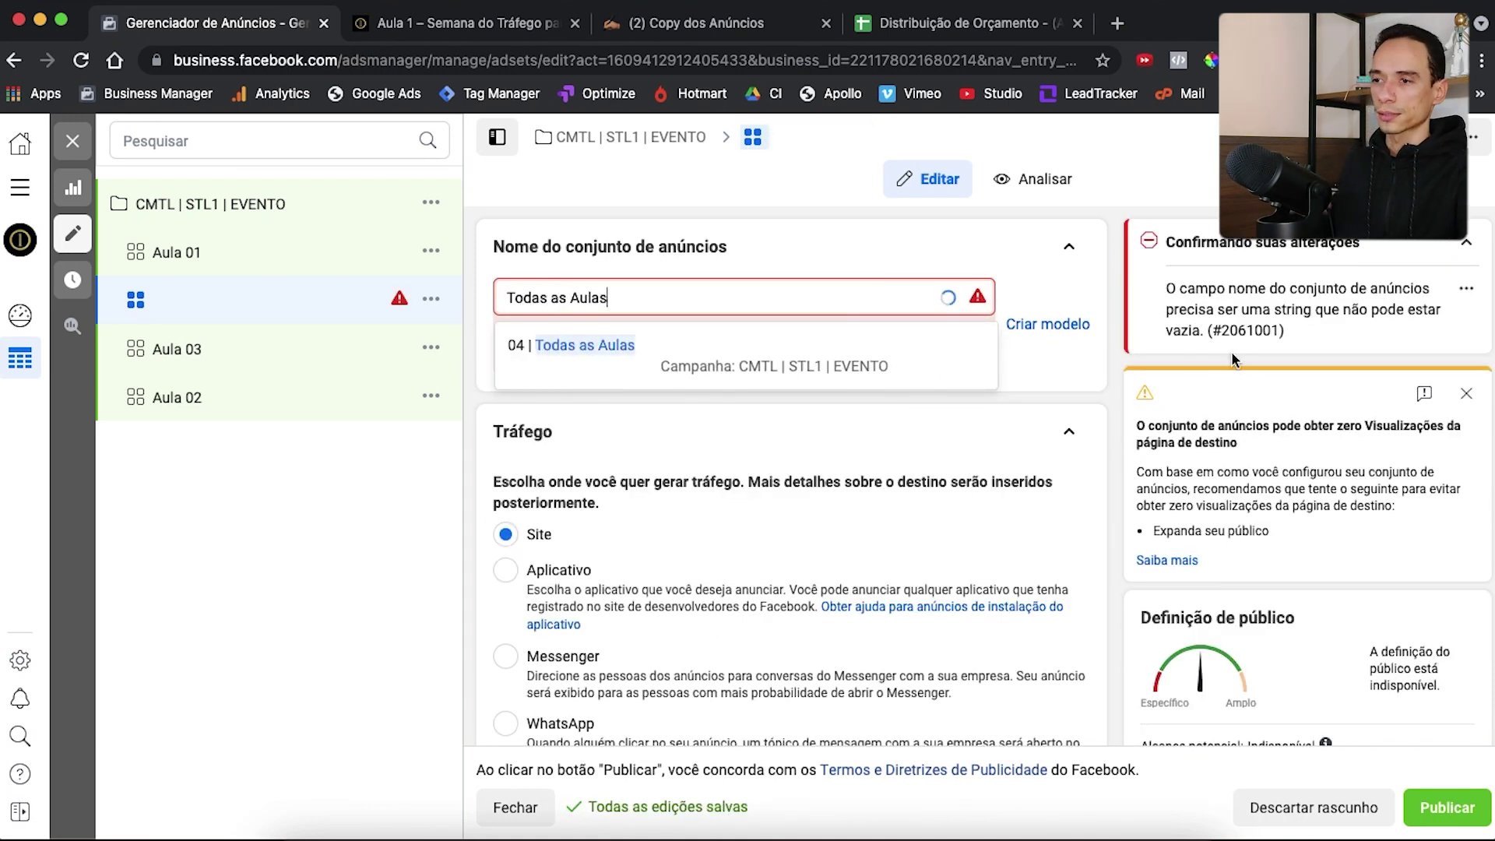
Look up the EVENTO | AULAS daily budget in the budget spreadsheet and set the "Todas as Aulas" ad set's daily budget to R$ 63
left_click(1122, 431)
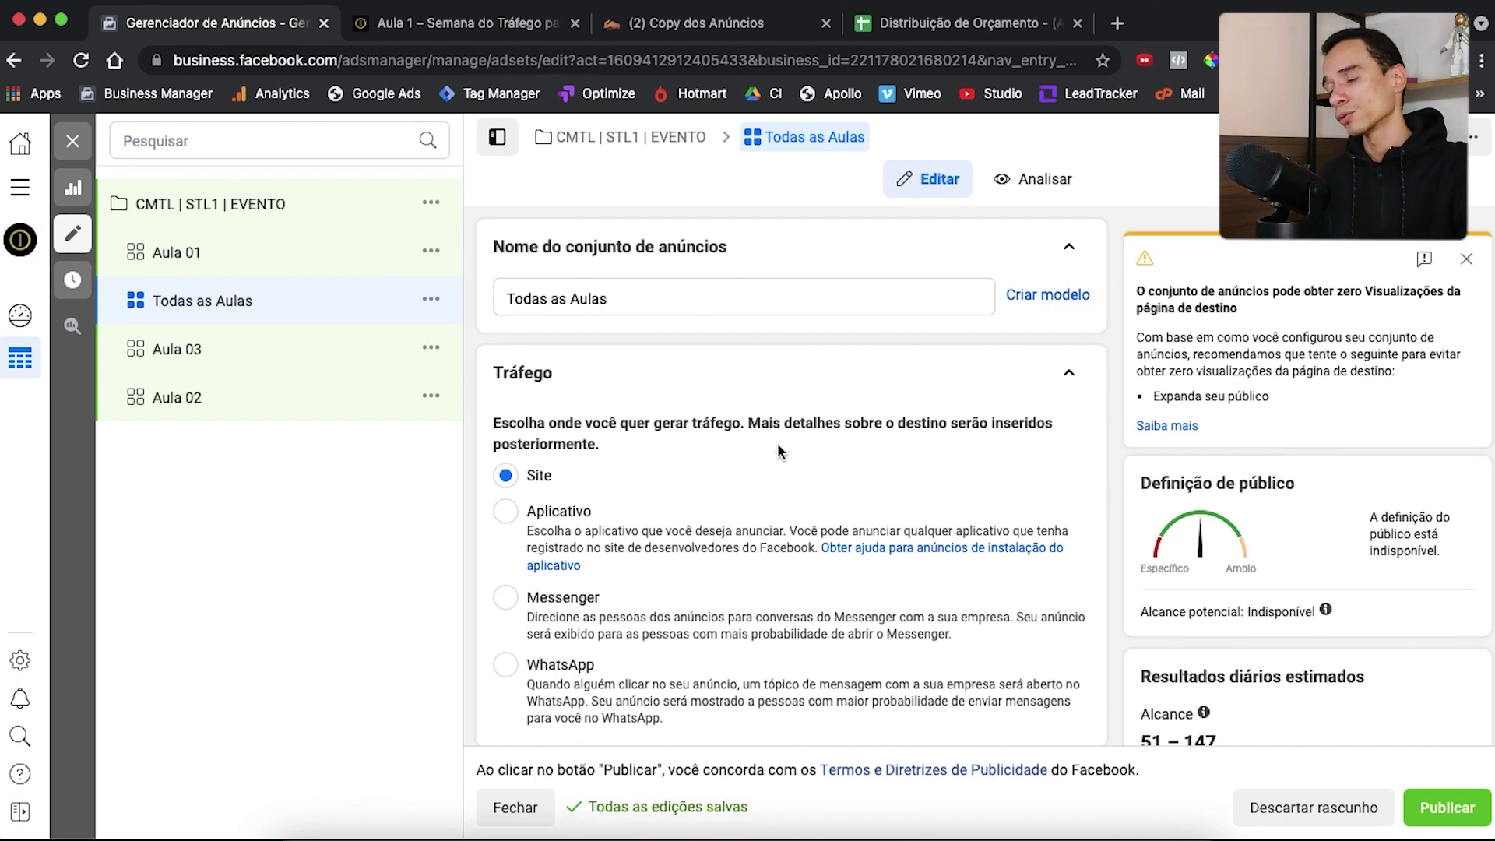
scroll(779, 451, "down", 10)
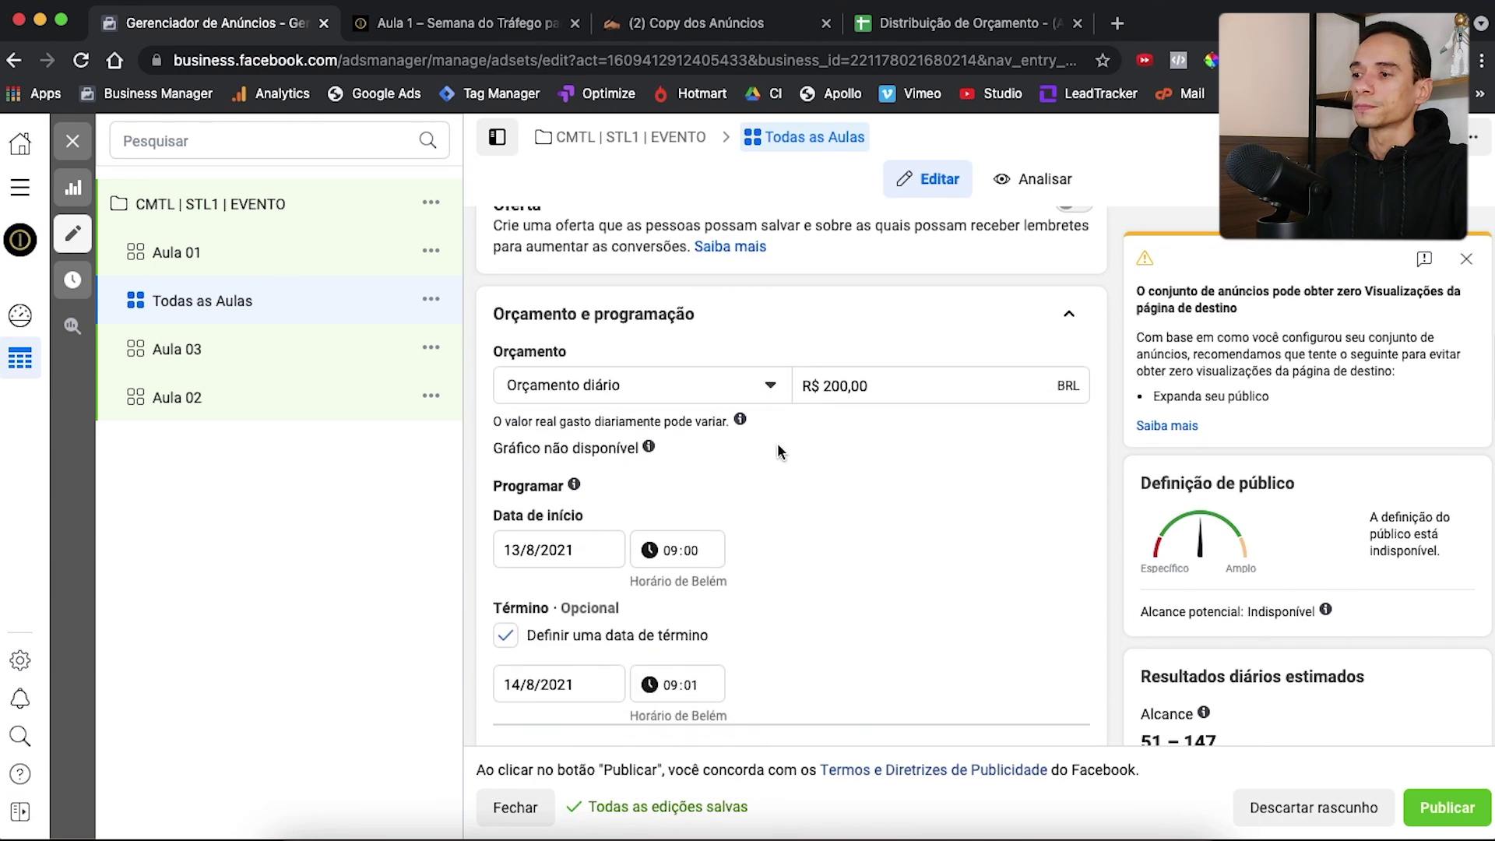
scroll(781, 451, "down", 1)
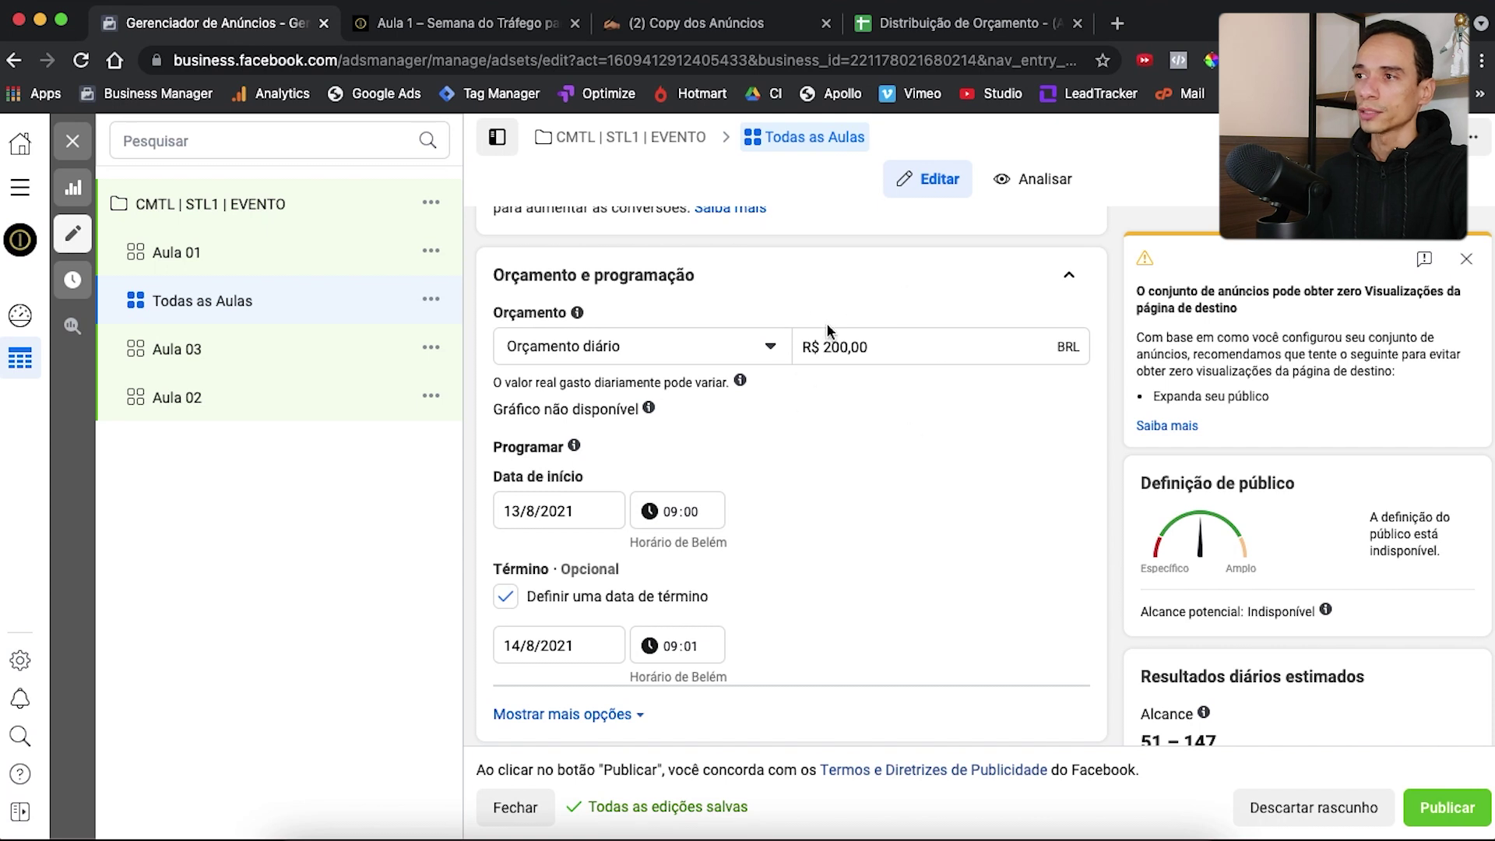
left_click(939, 28)
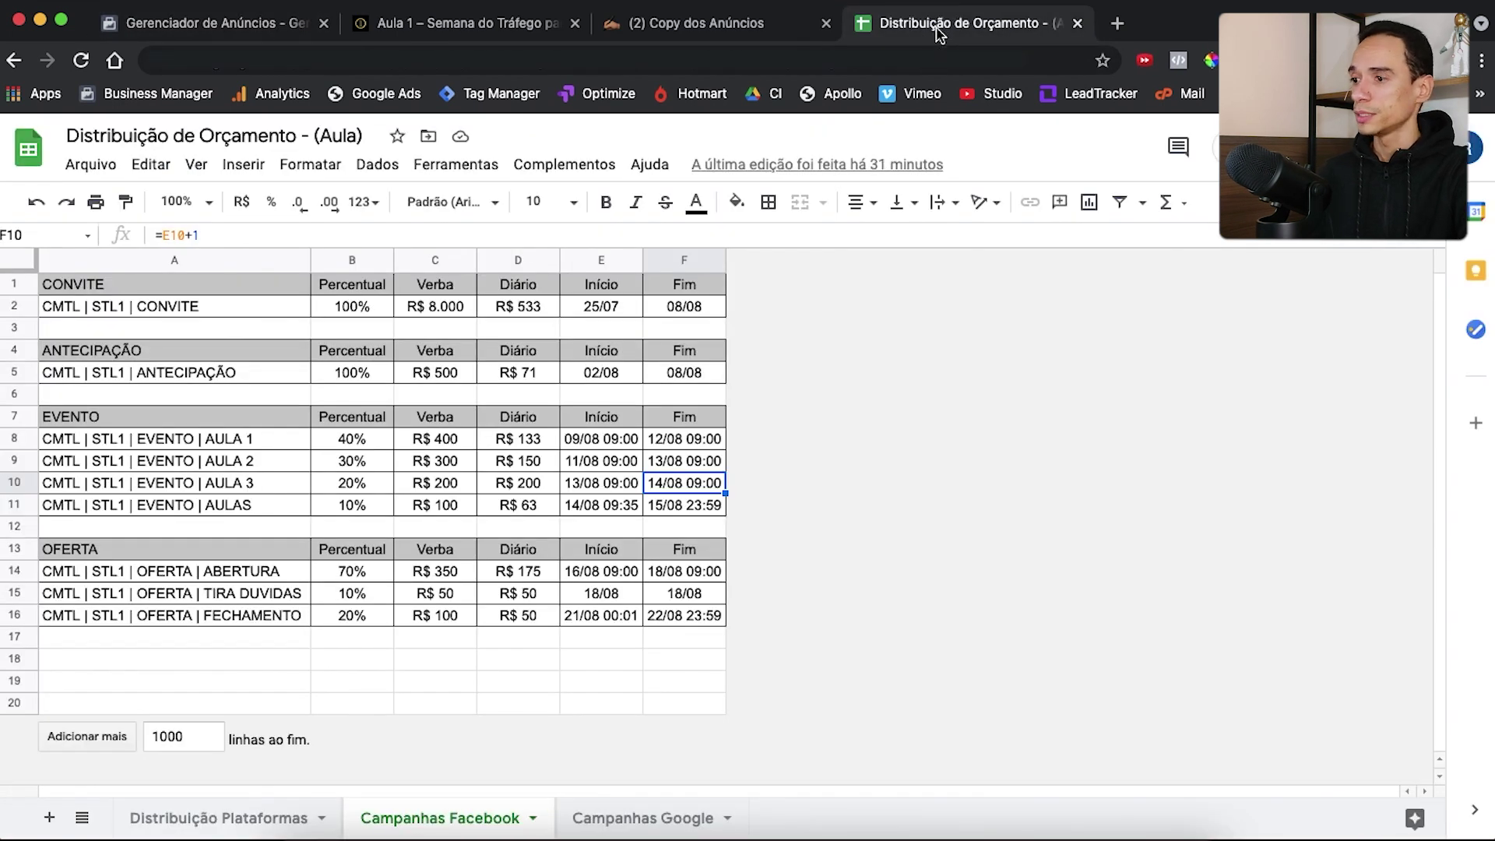
left_click(541, 506)
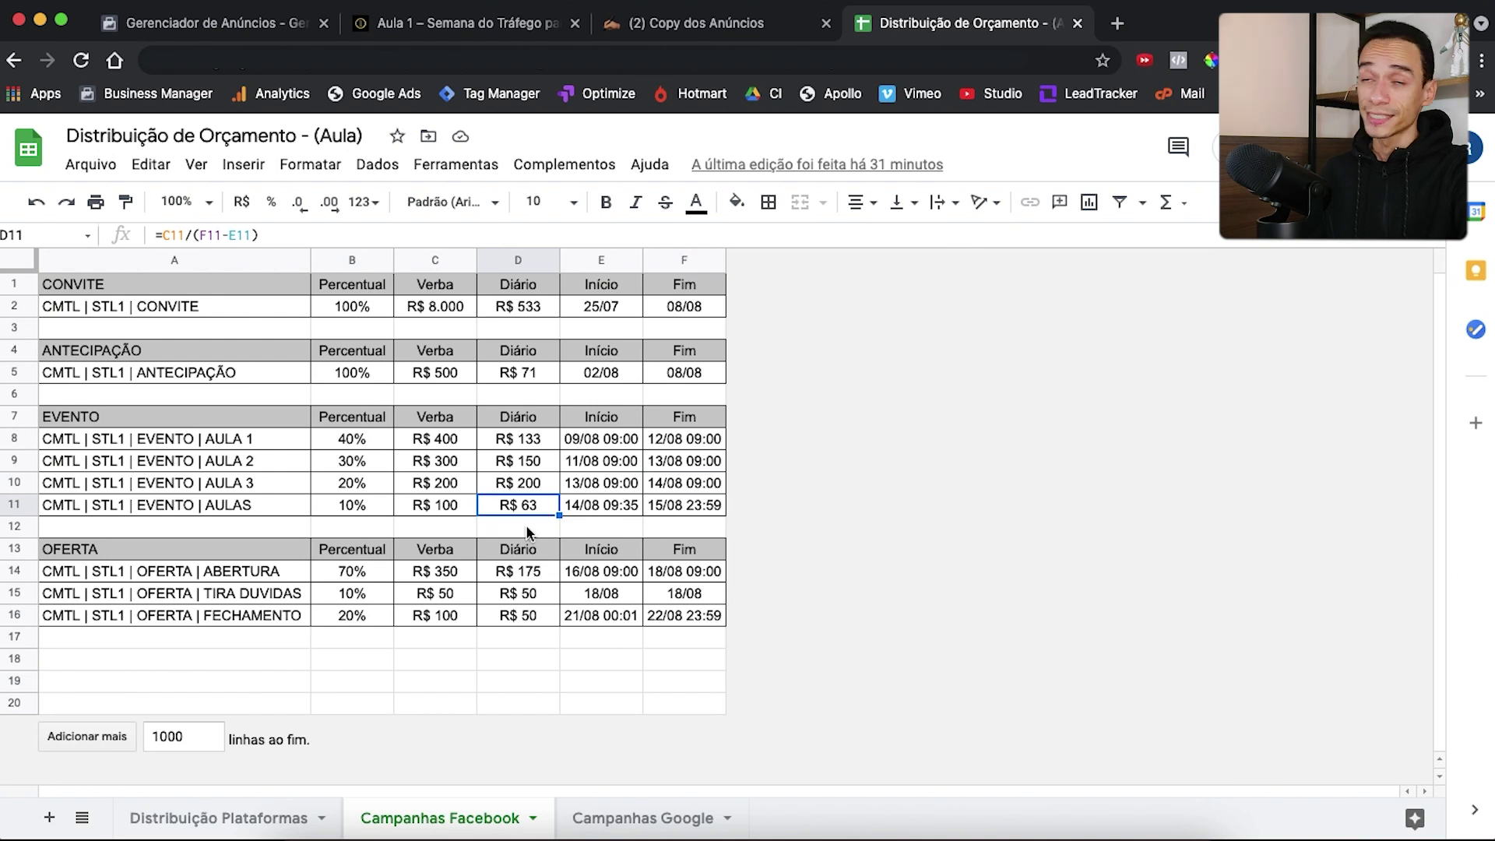
left_click(267, 30)
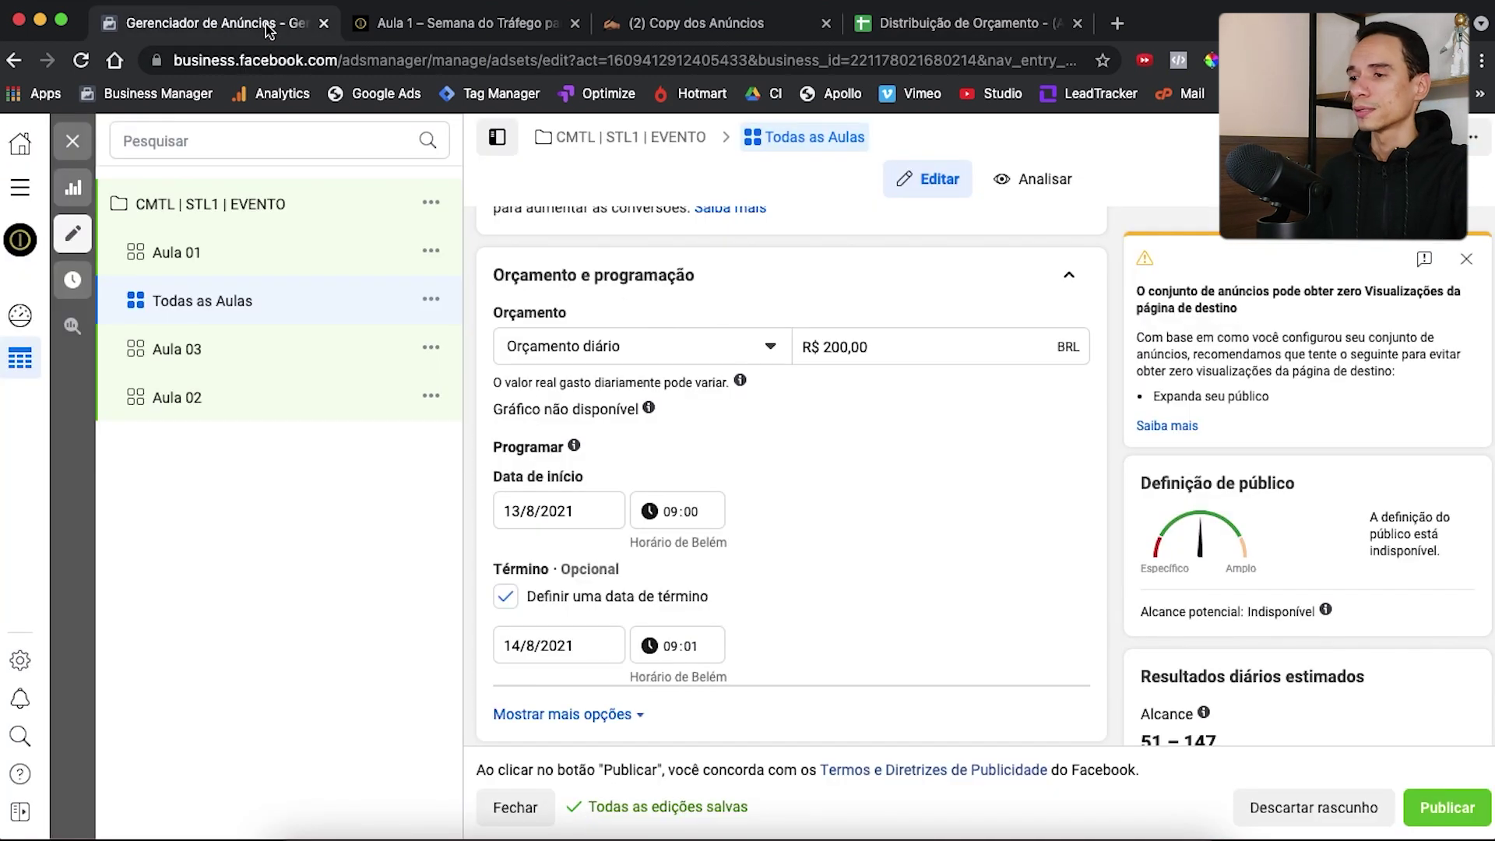
left_click_drag(824, 347, 980, 347)
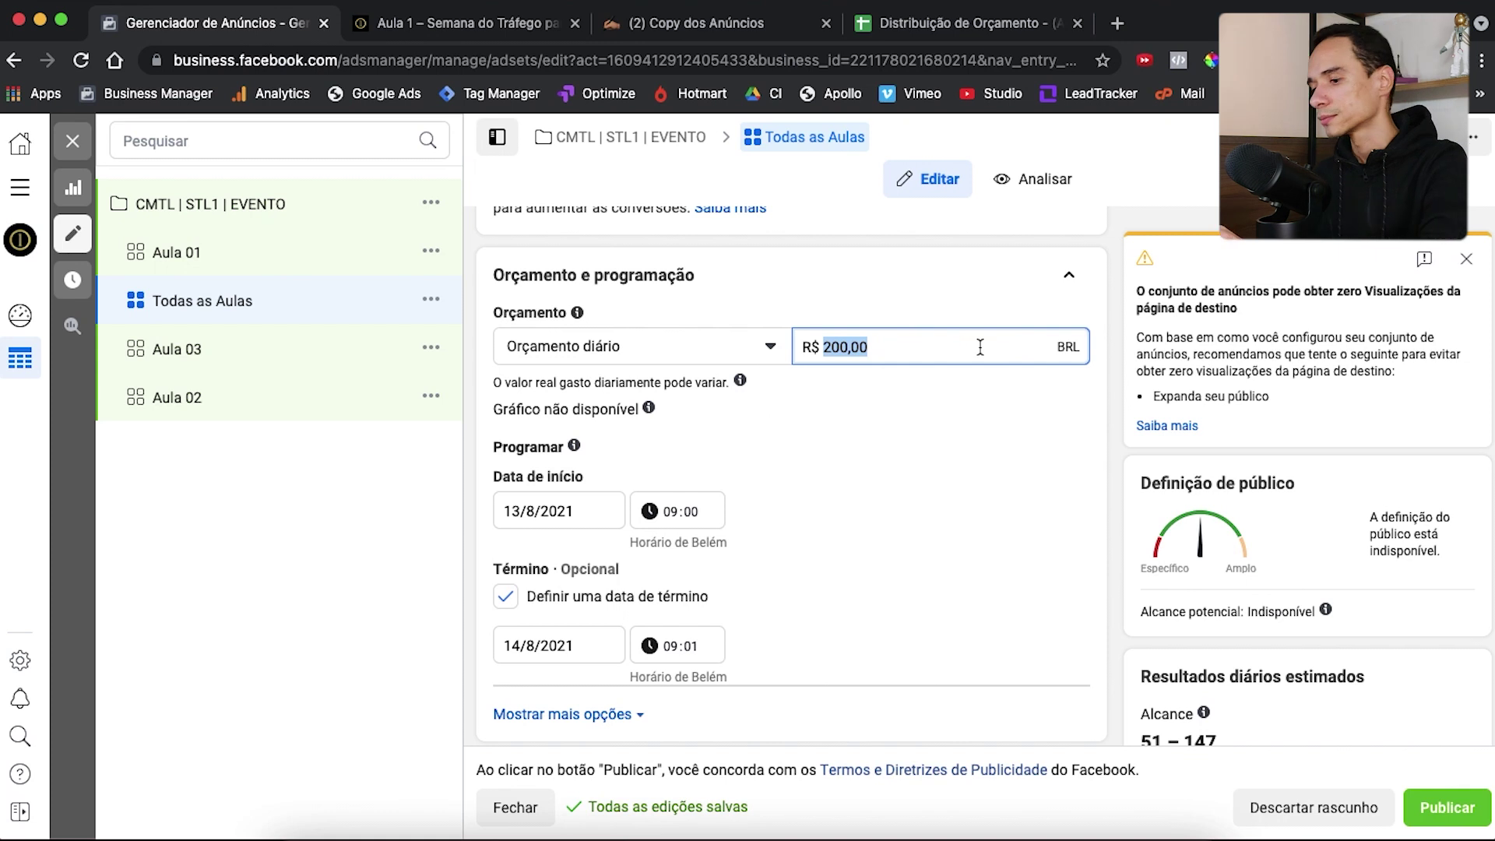
type("63")
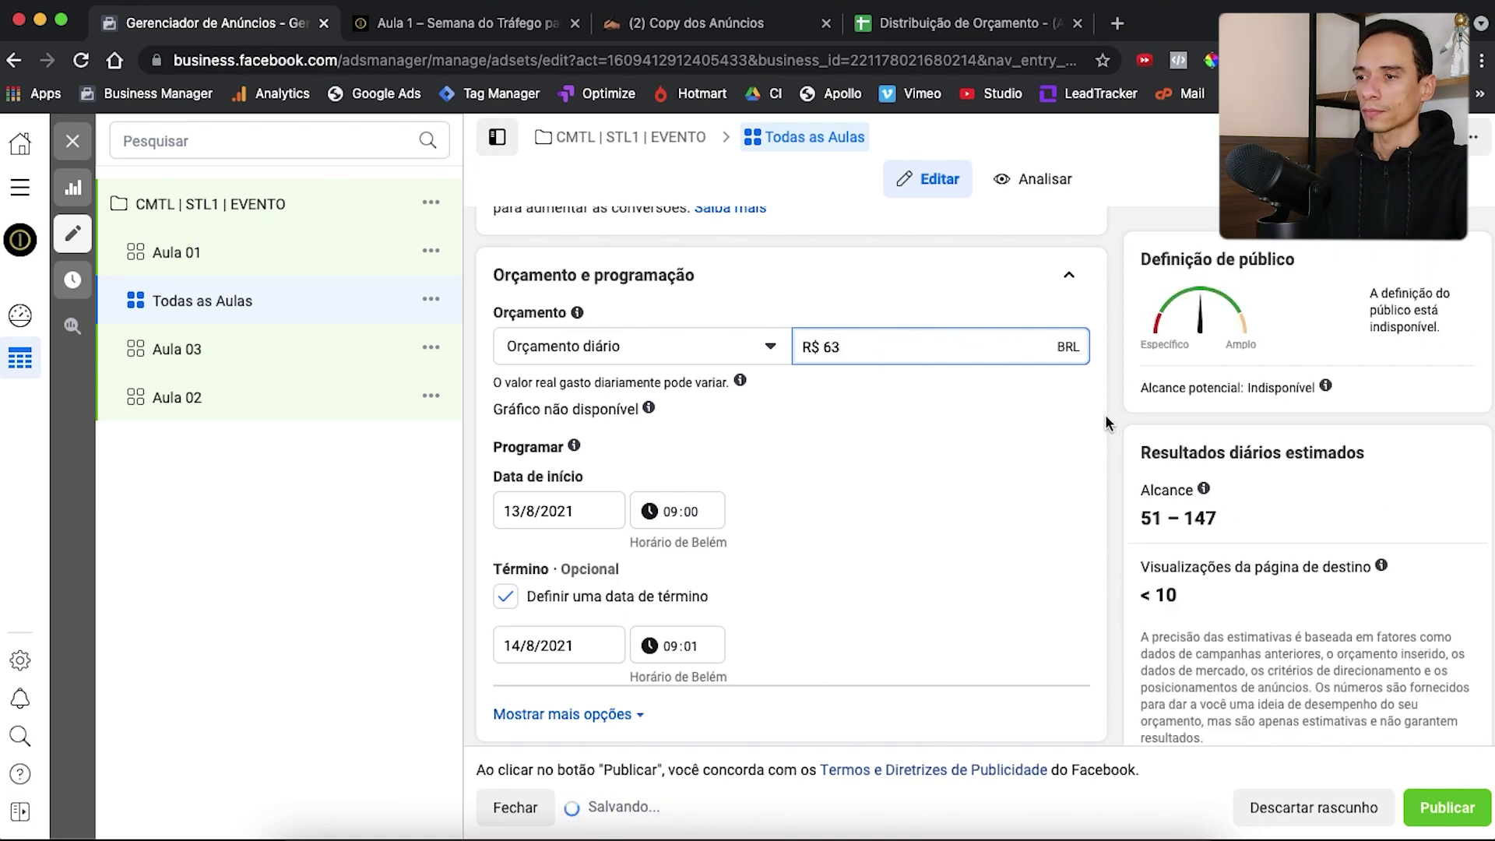
left_click(1114, 417)
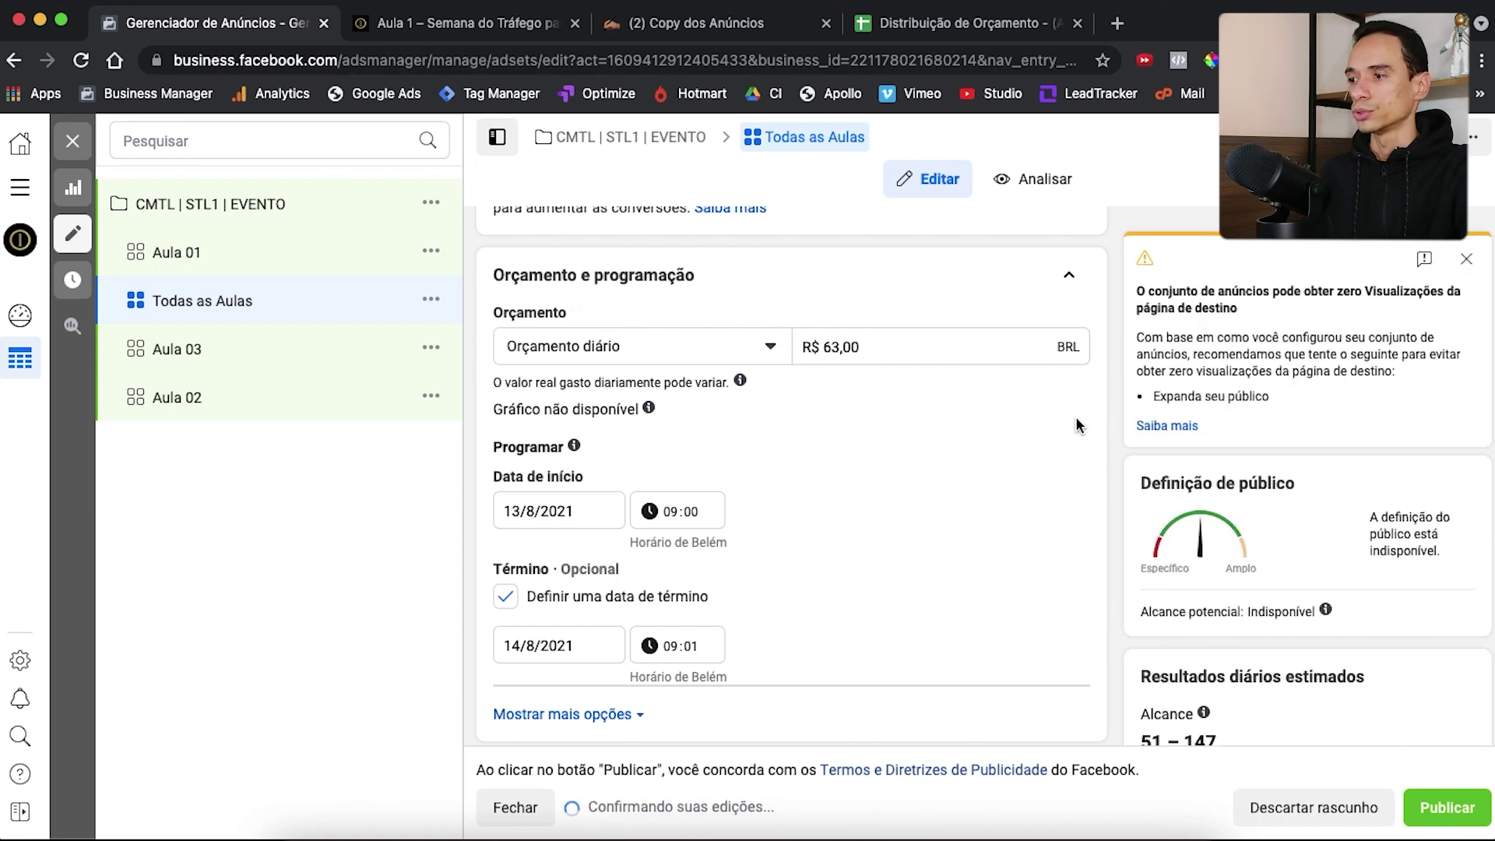
Check the EVENTO | AULAS dates in the spreadsheet and schedule "Todas as Aulas" from 14/8/2021 09:35 to 15/8/2021 23:59
left_click(913, 25)
left_click(601, 506)
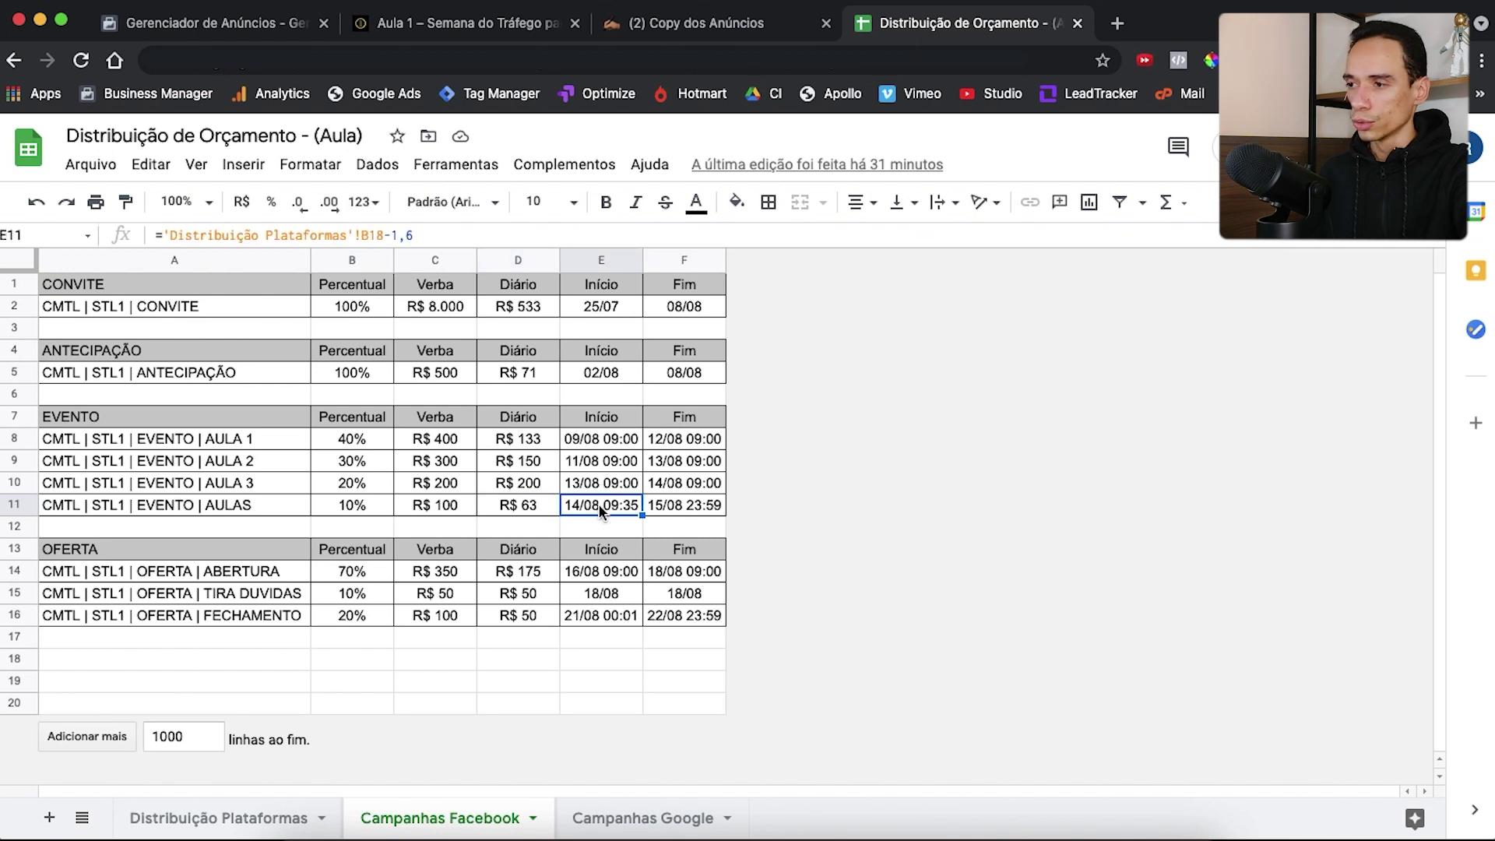
left_click(650, 510)
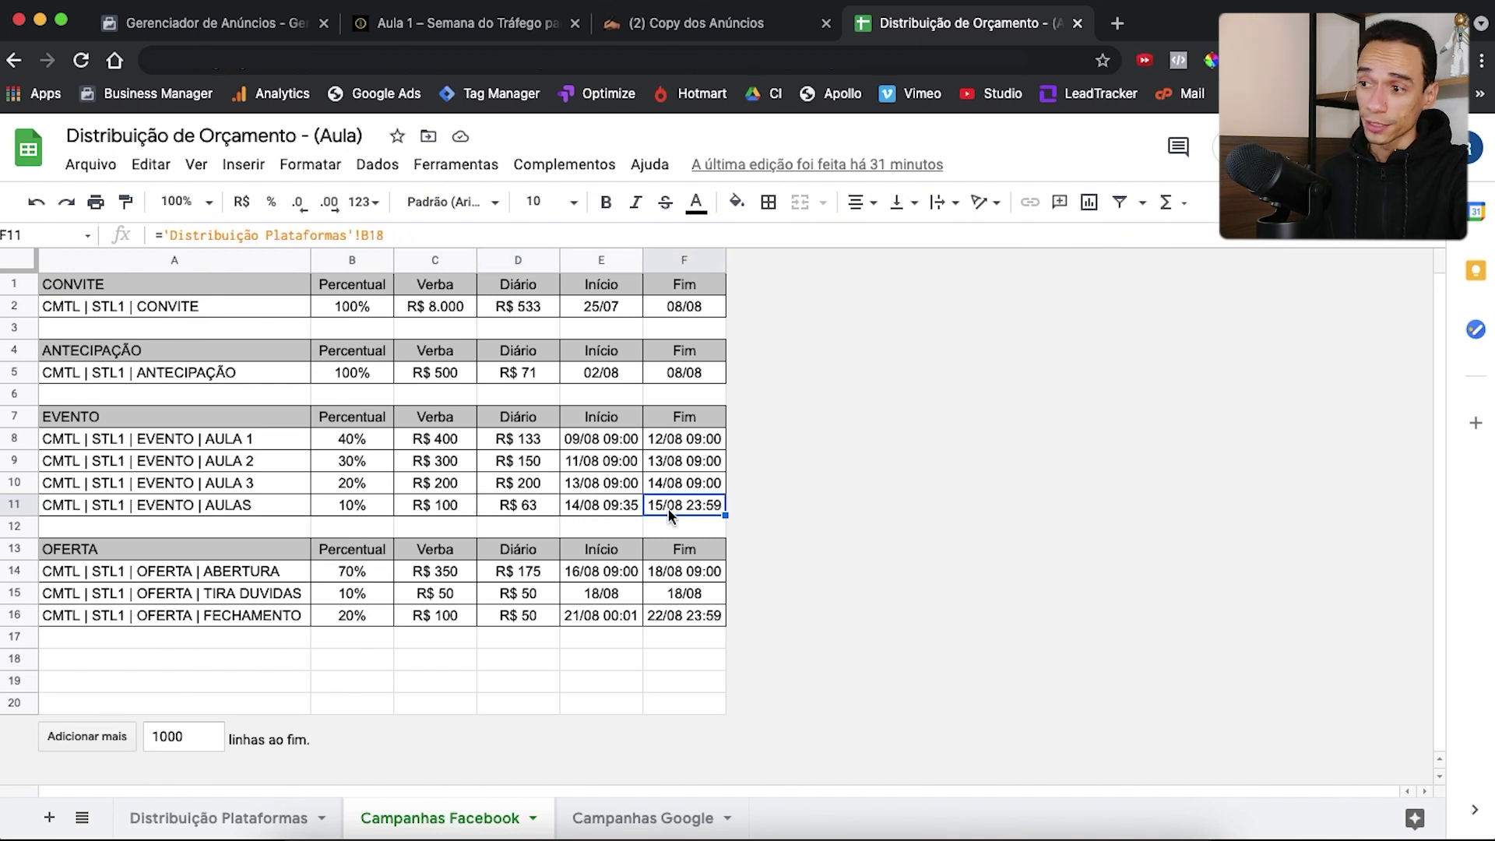
left_click(273, 30)
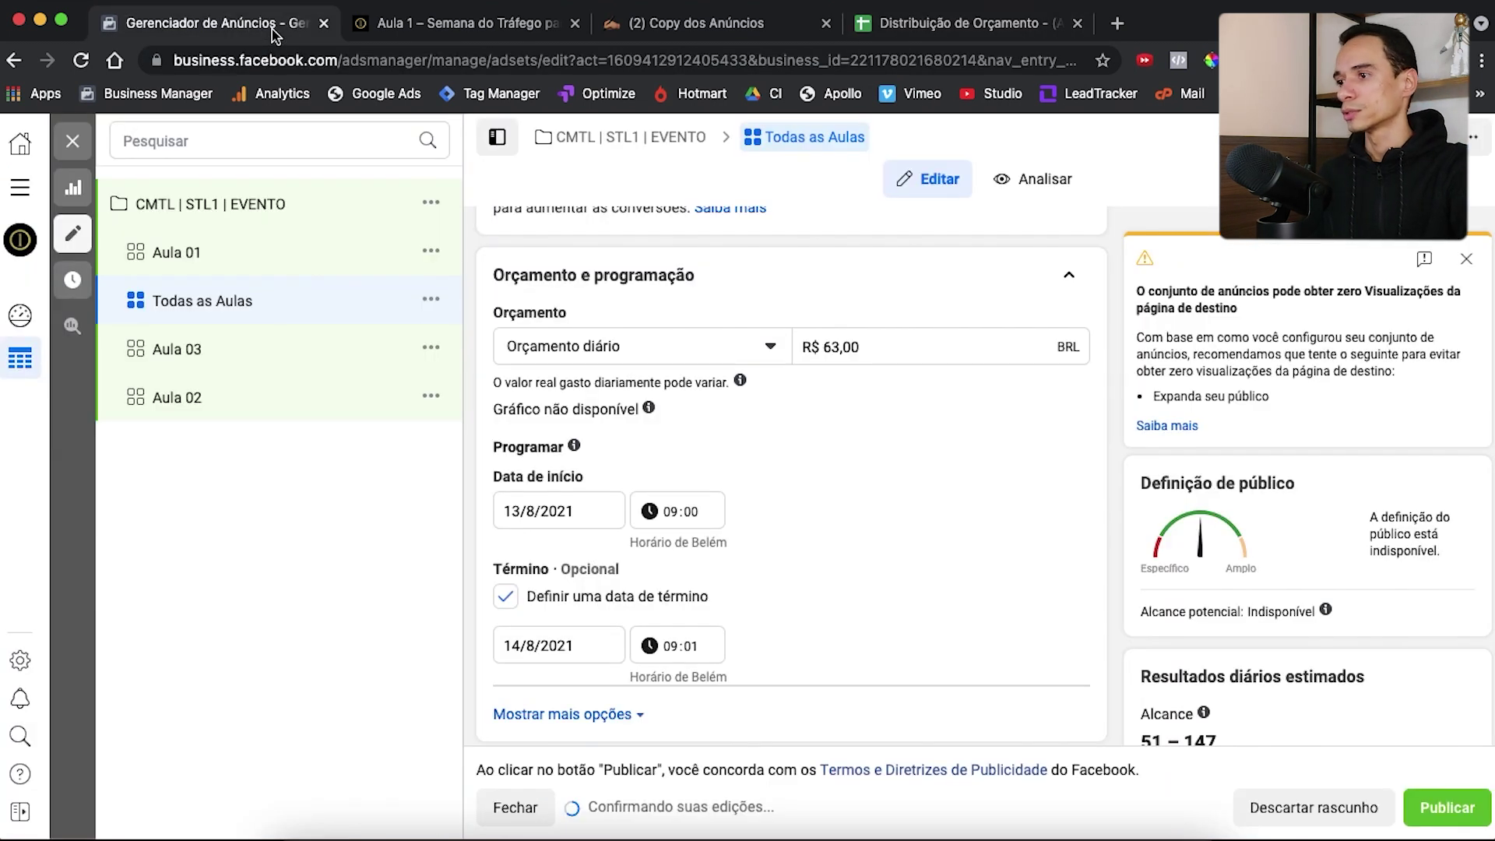
left_click(558, 510)
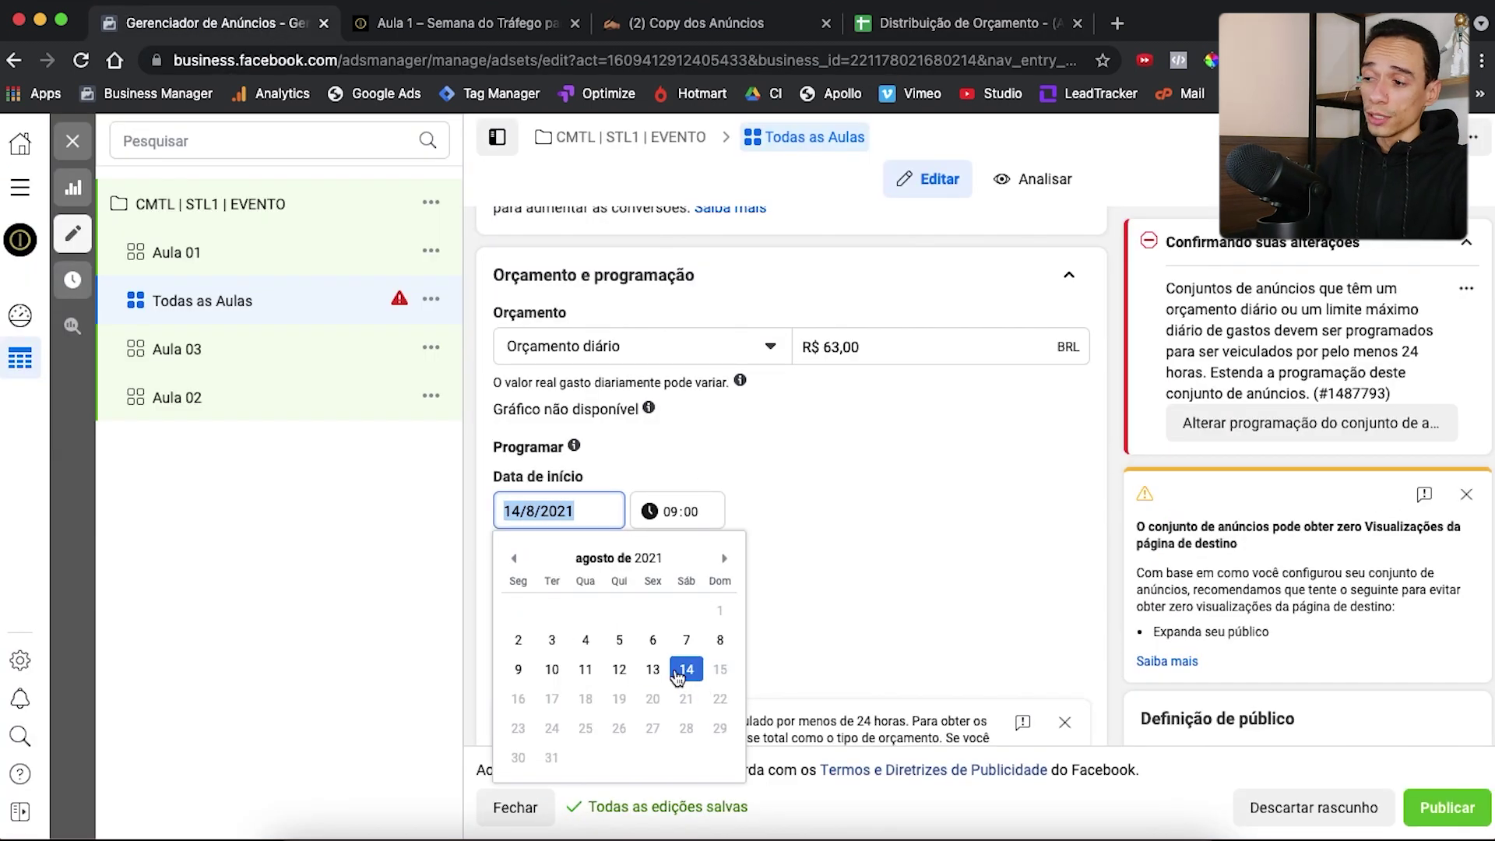
left_click(686, 671)
left_click(689, 512)
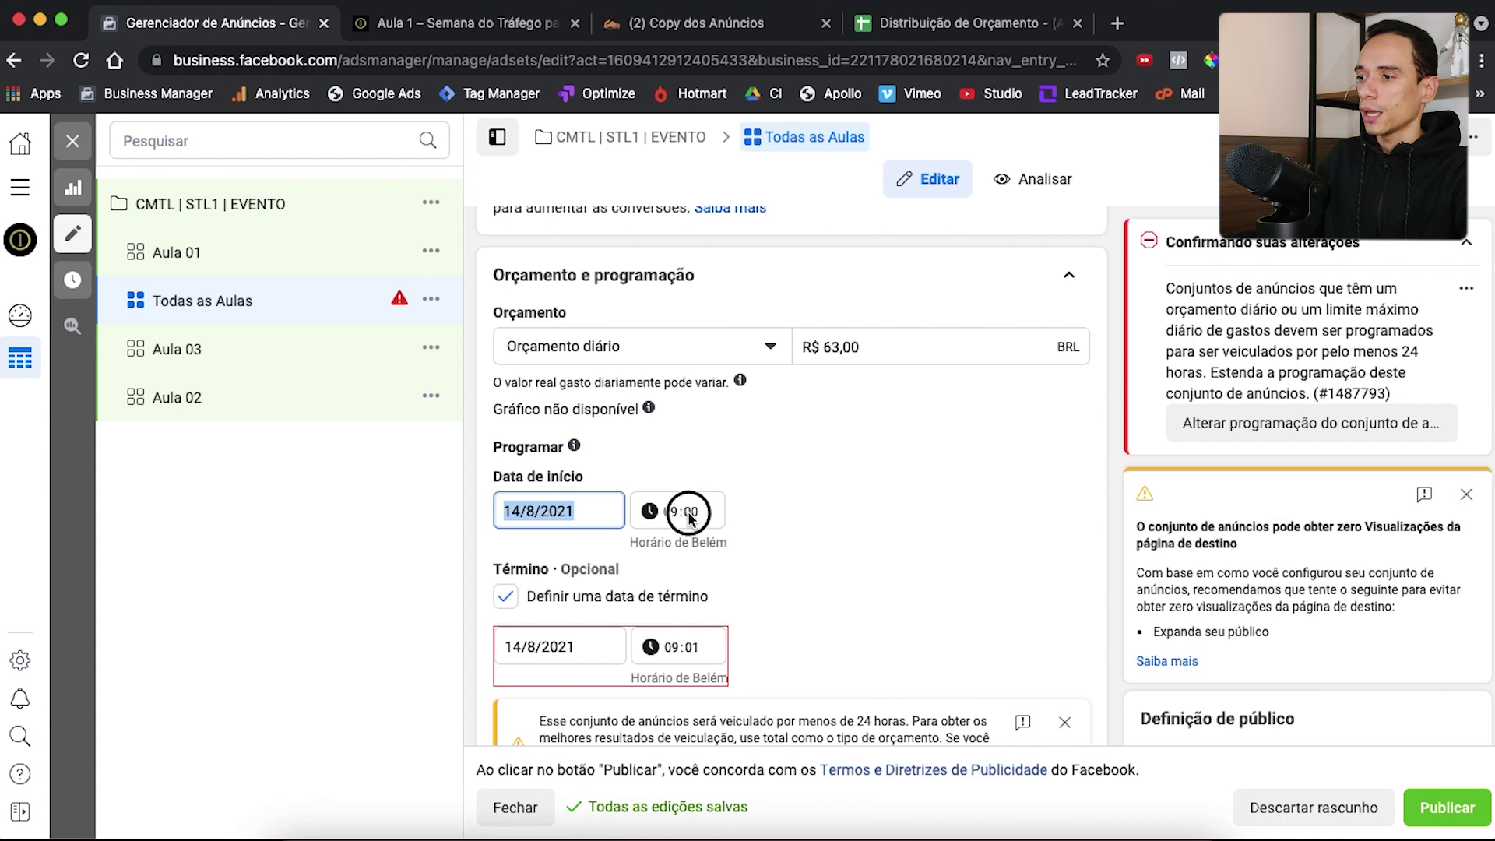
type("35")
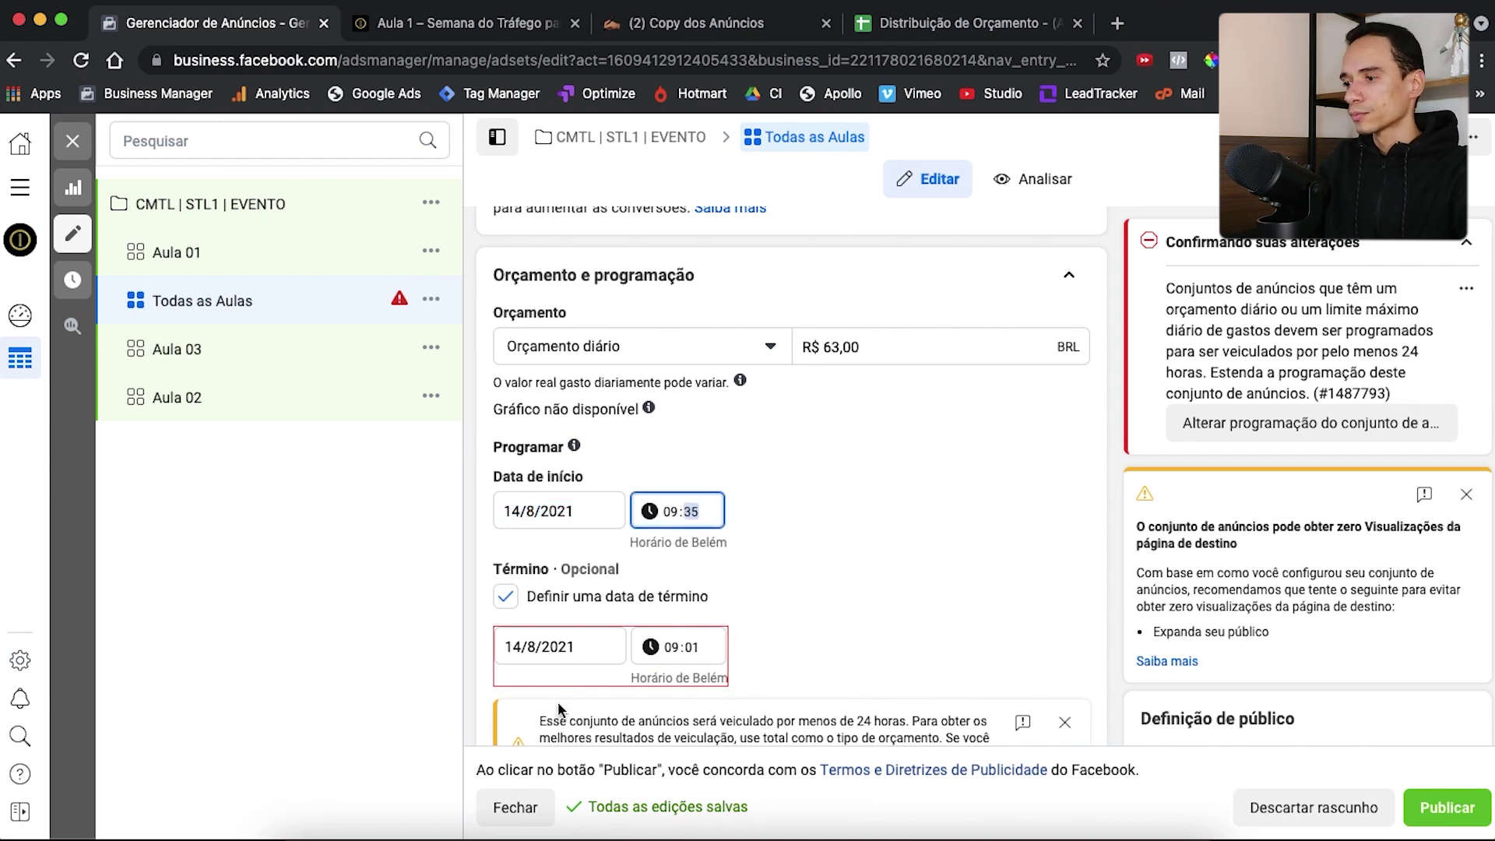
left_click(553, 646)
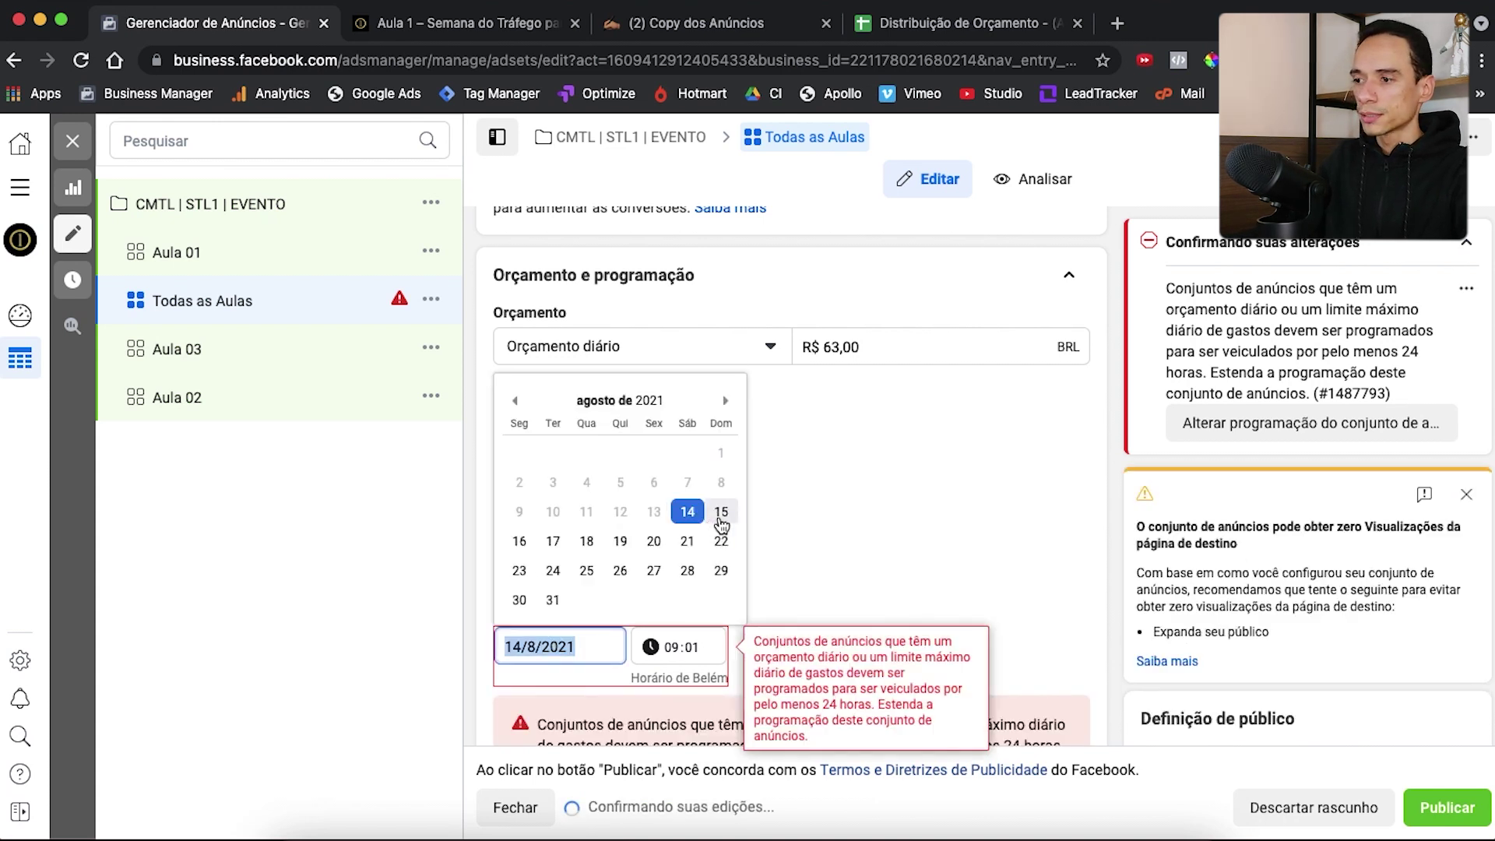
left_click(715, 511)
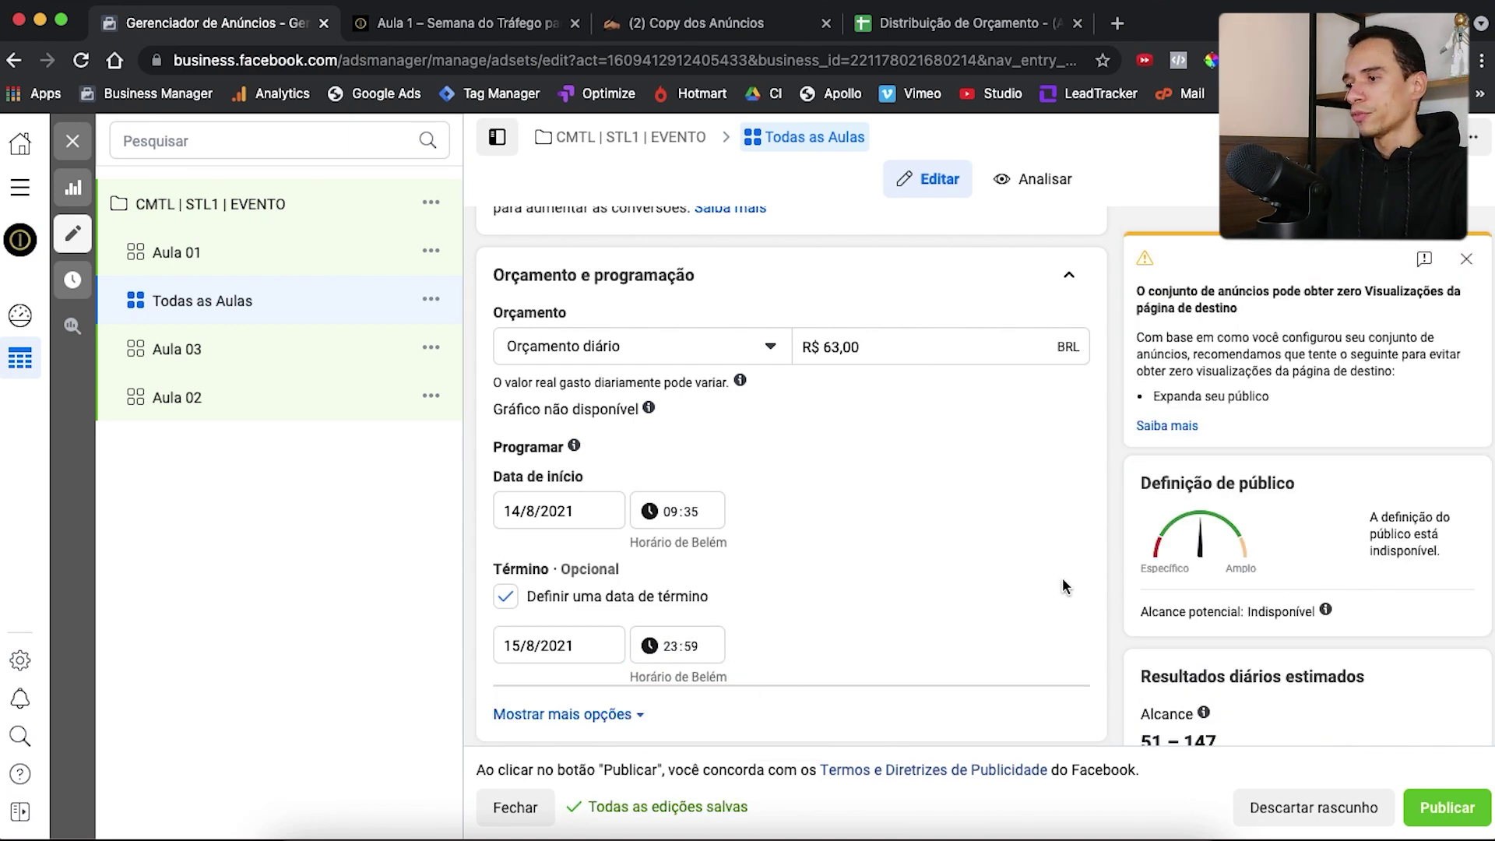
Search the custom audiences of "Todas as Aulas" for "Lead", add "Site | Lead STL1 - 180d" and remove "Site | Aula 2 STL1 - 180d"
scroll(1063, 577, "down", 2)
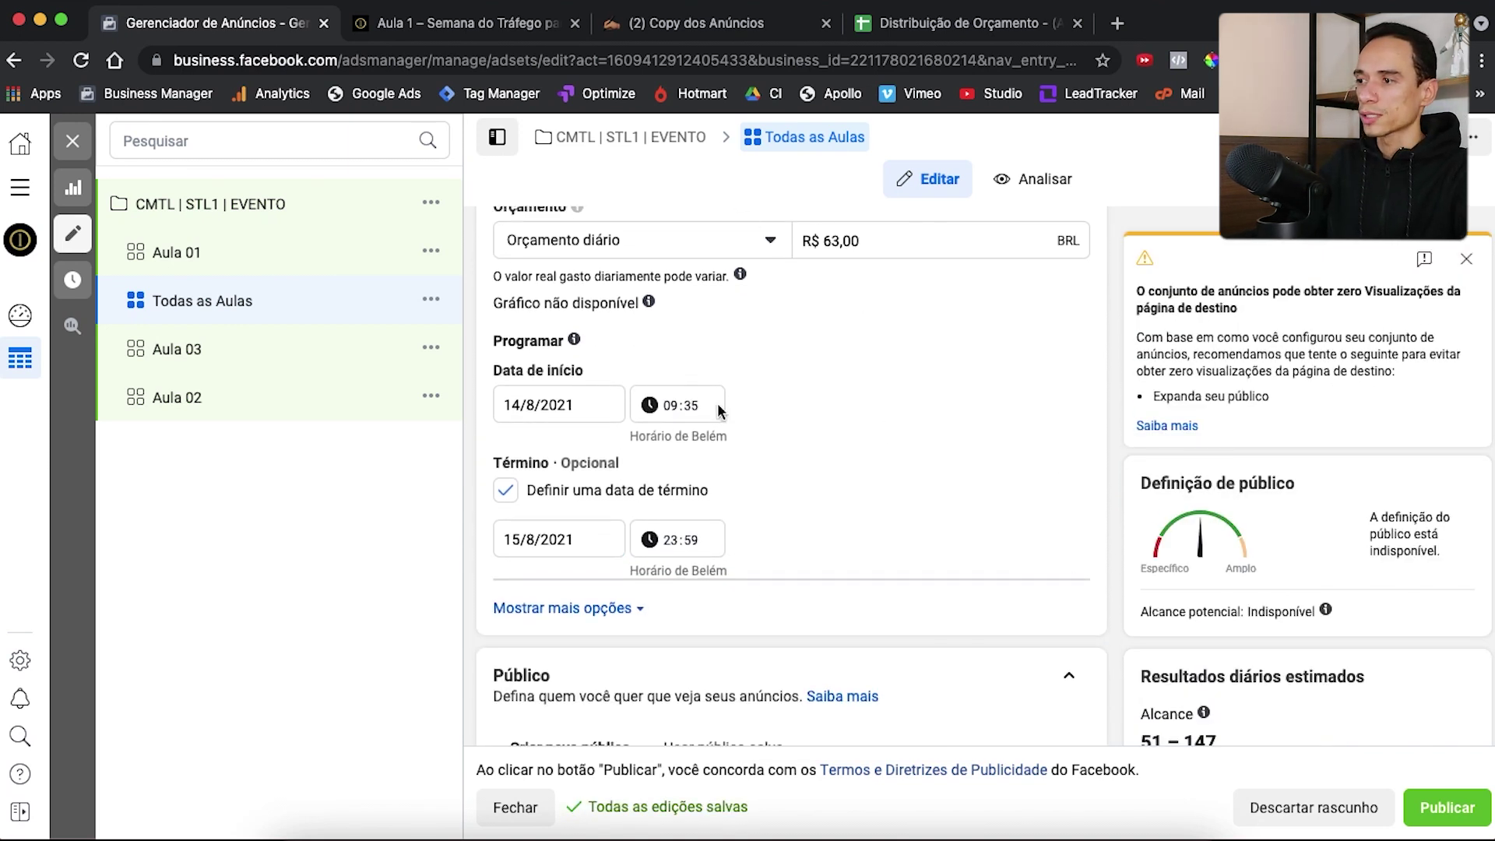
scroll(940, 575, "down", 5)
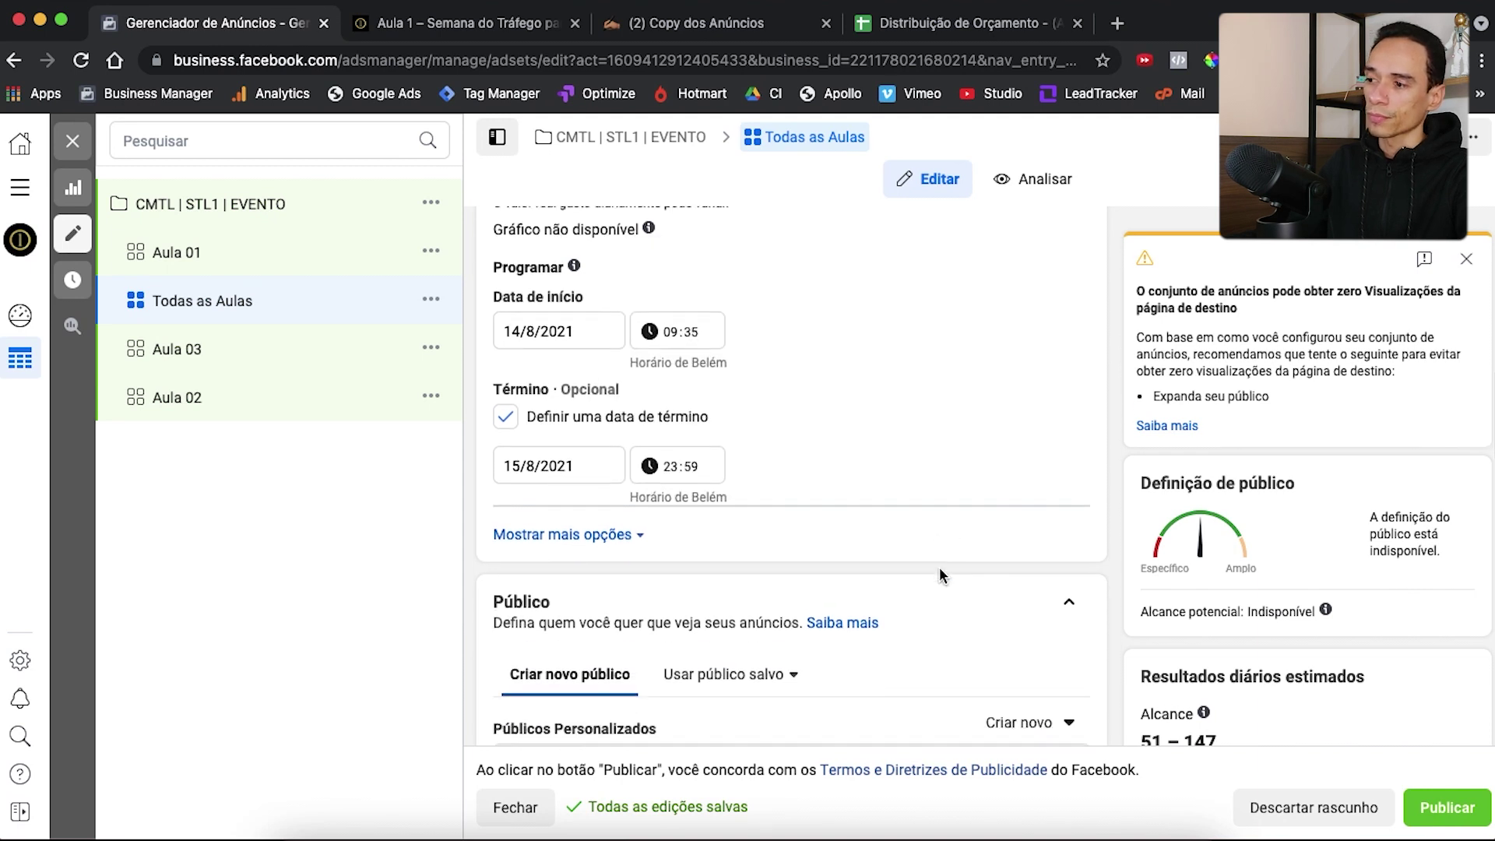
scroll(939, 570, "down", 1)
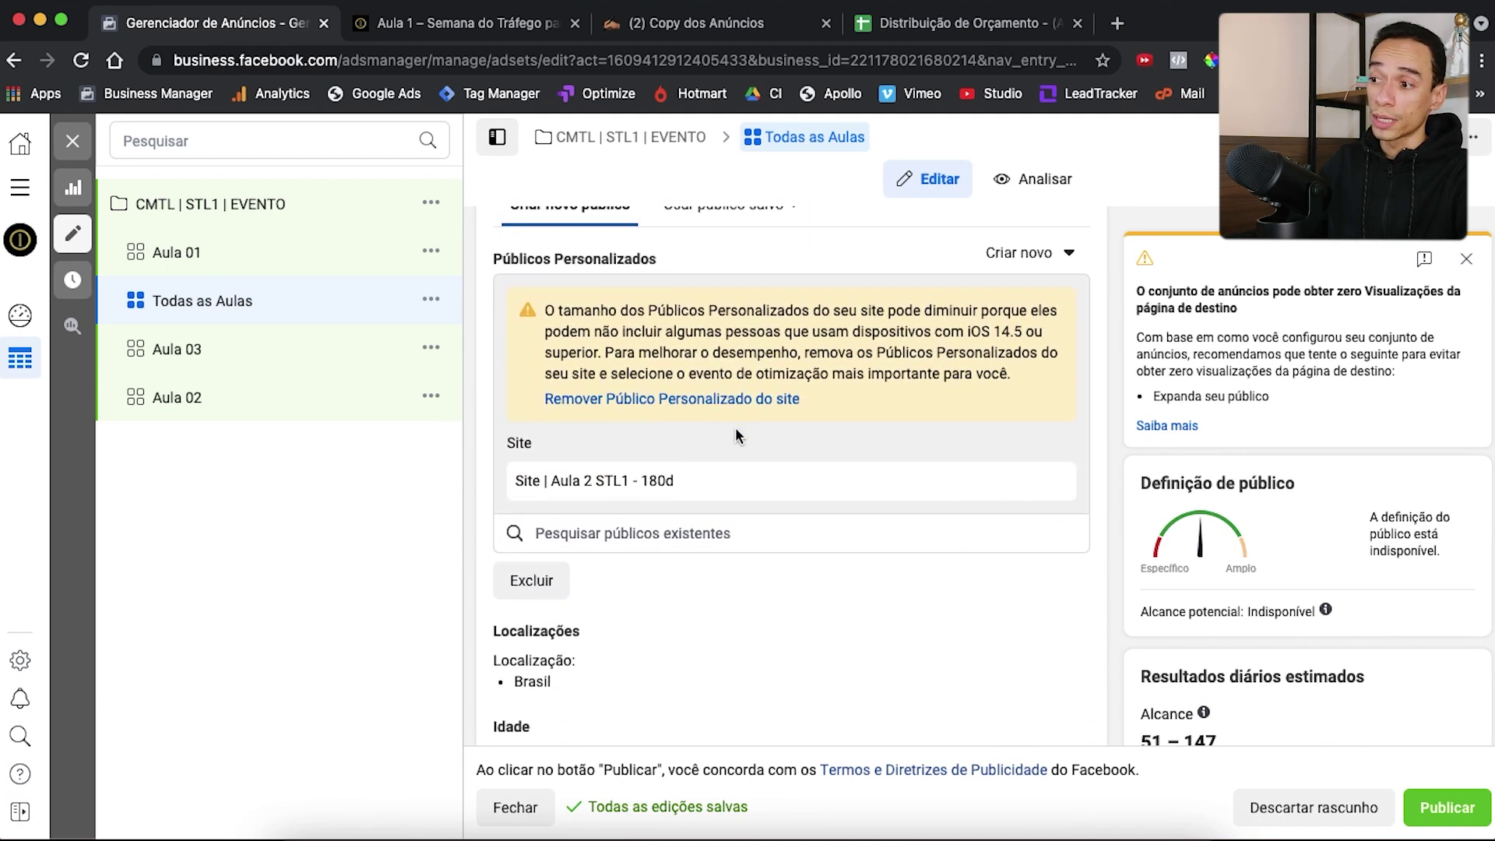
left_click(811, 532)
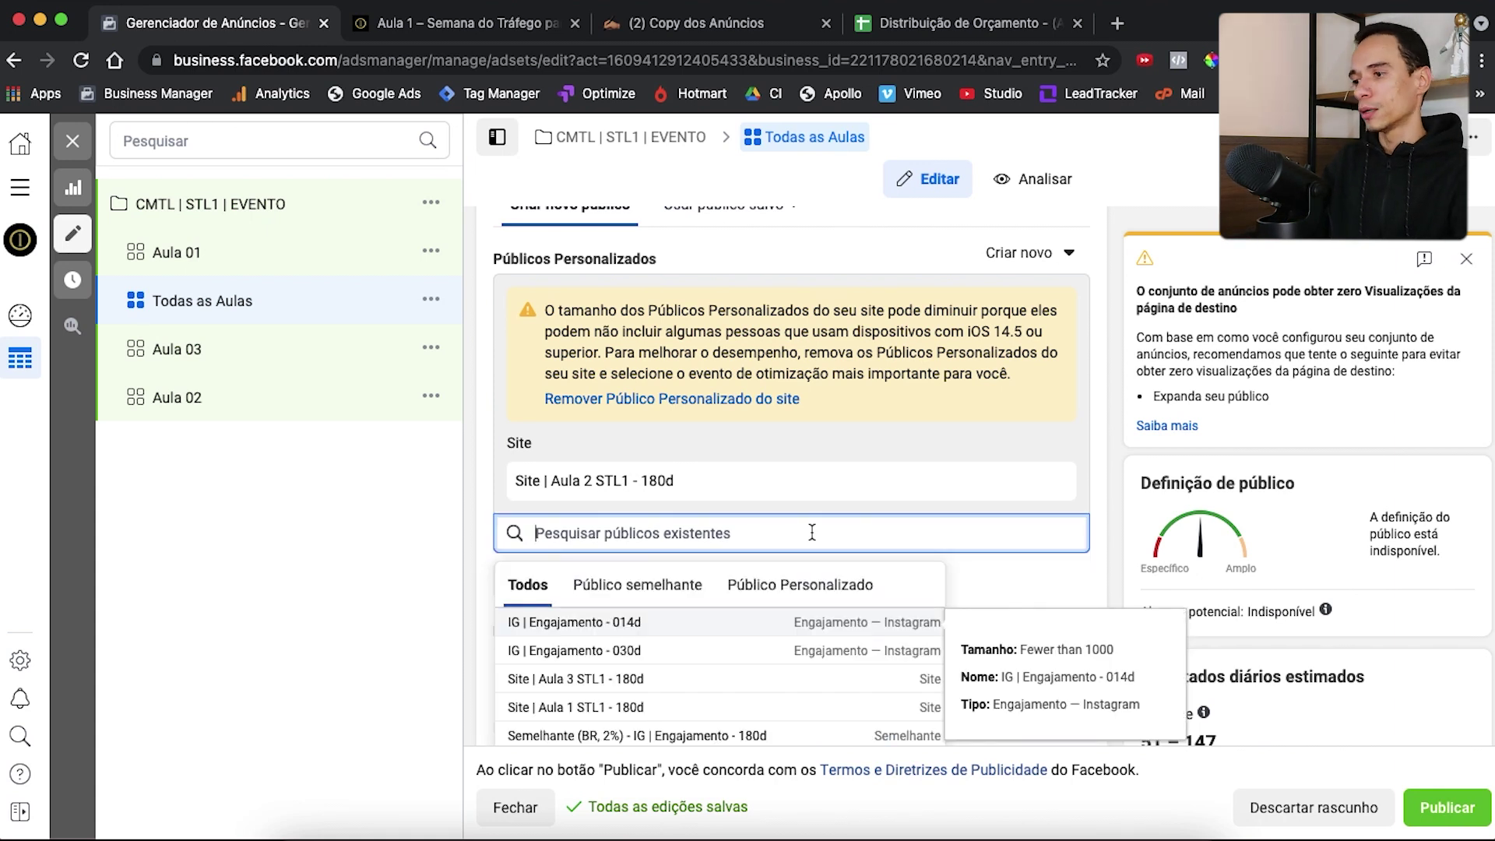
type("Lead")
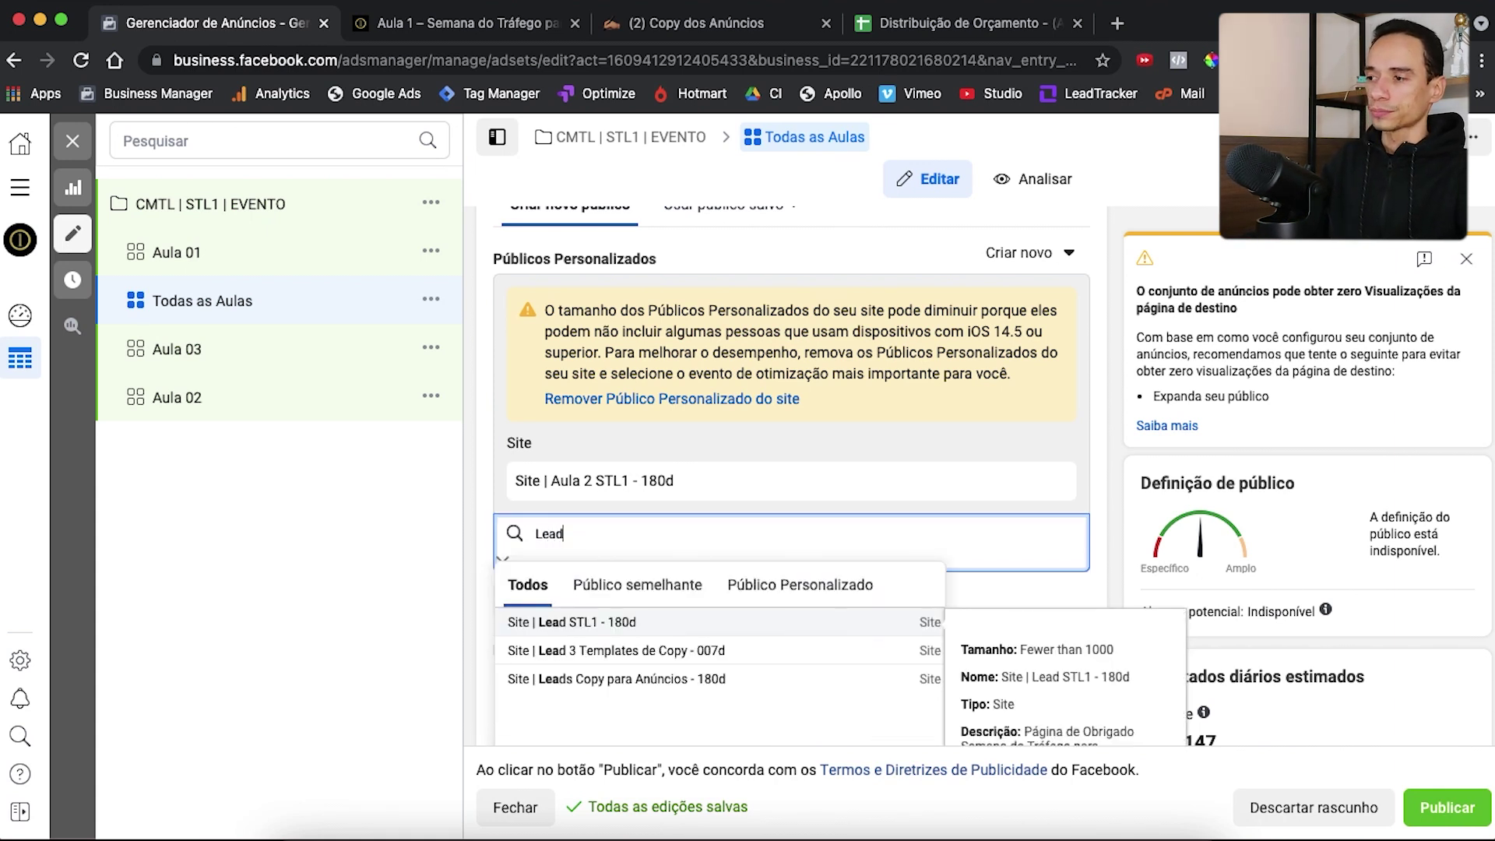
left_click(621, 623)
left_click(1135, 473)
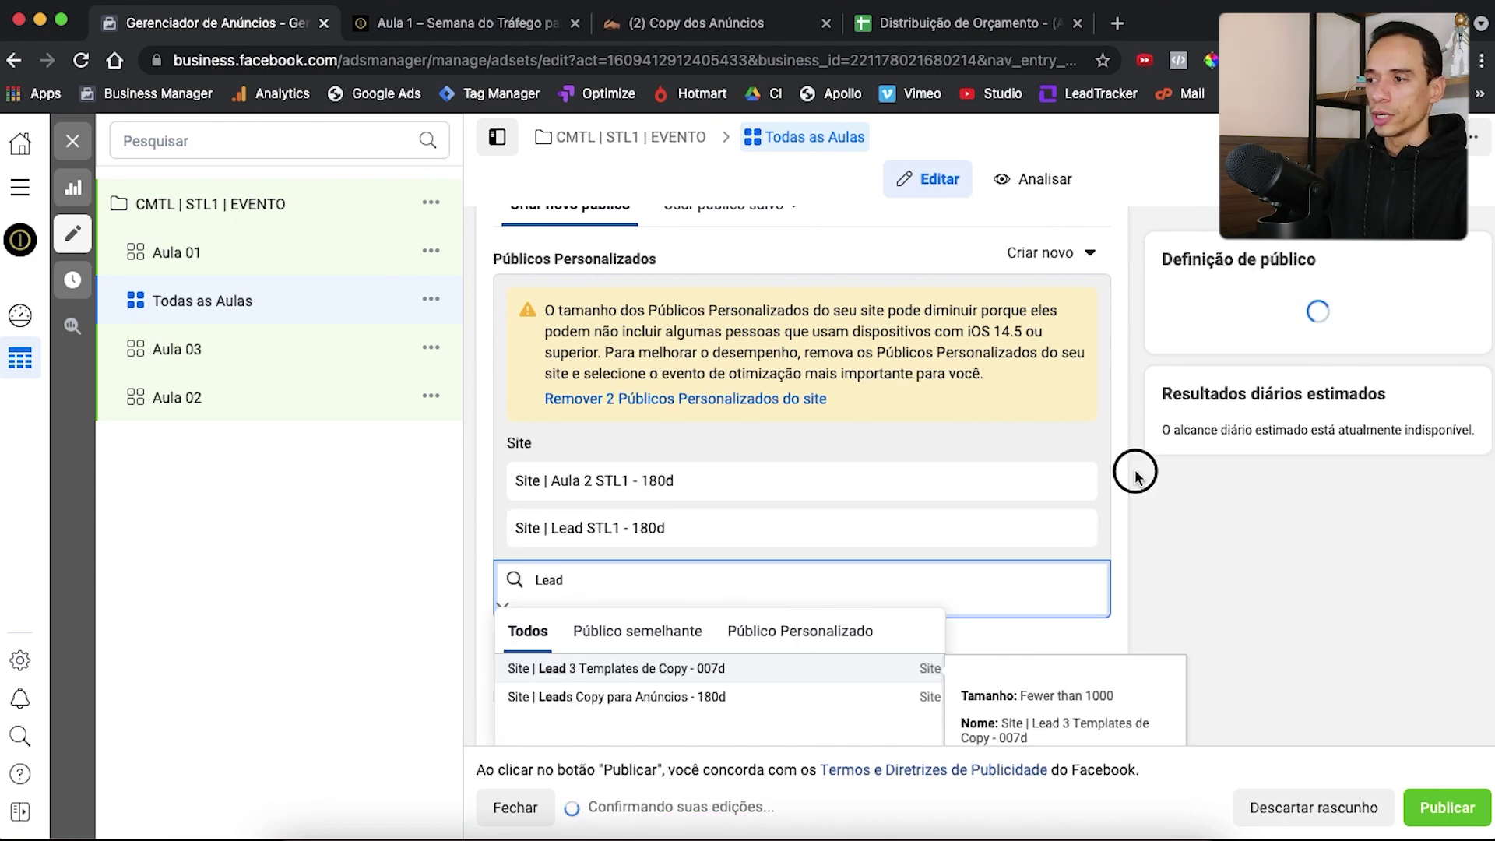
left_click(1057, 494)
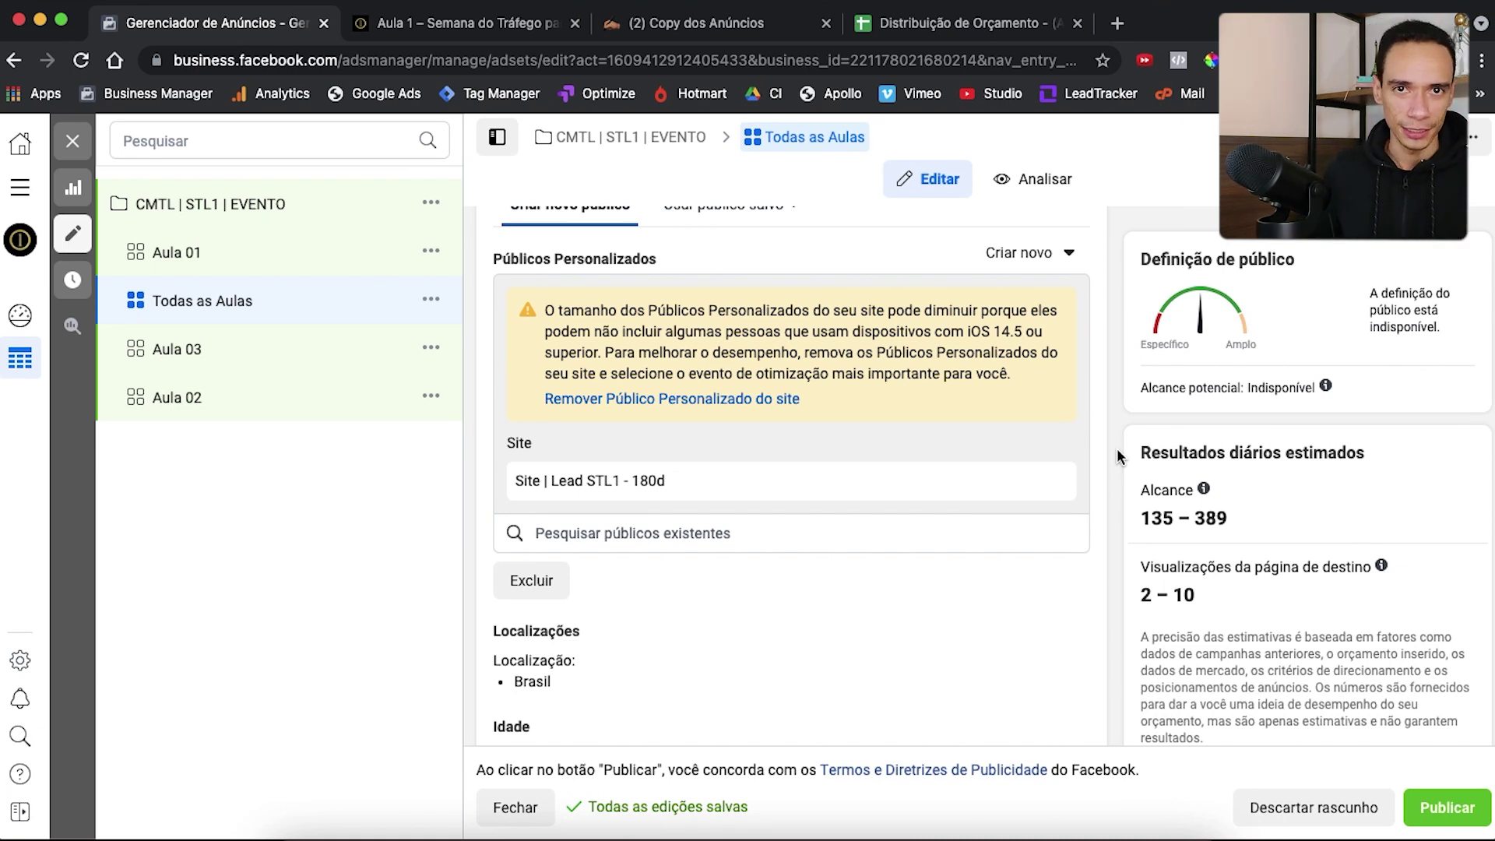
Check the remaining "Todas as Aulas" settings and create a new ad in the Aula 01 ad set
scroll(884, 605, "down", 5)
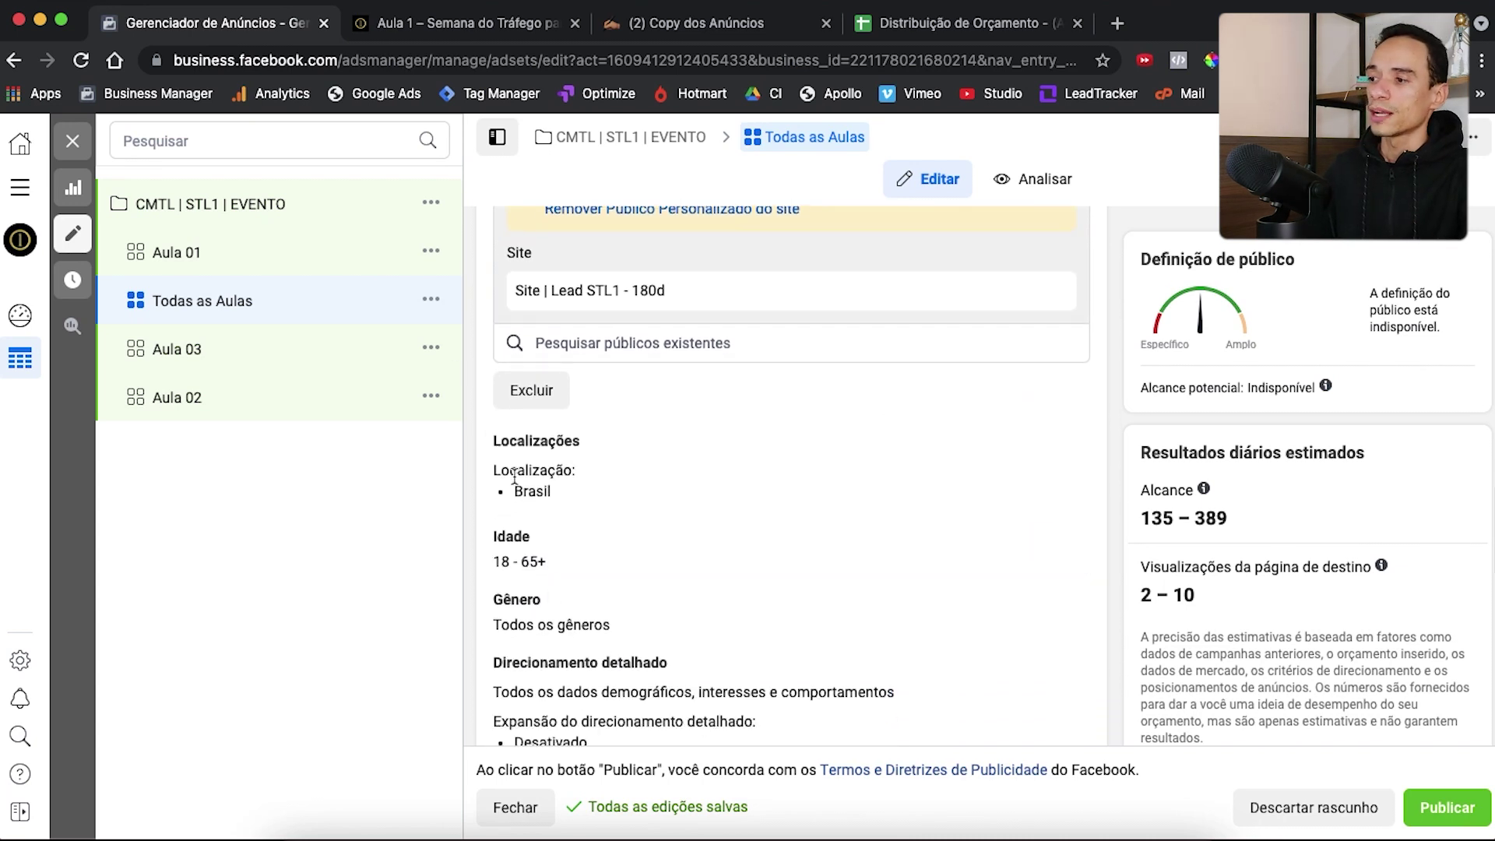
scroll(777, 544, "down", 20)
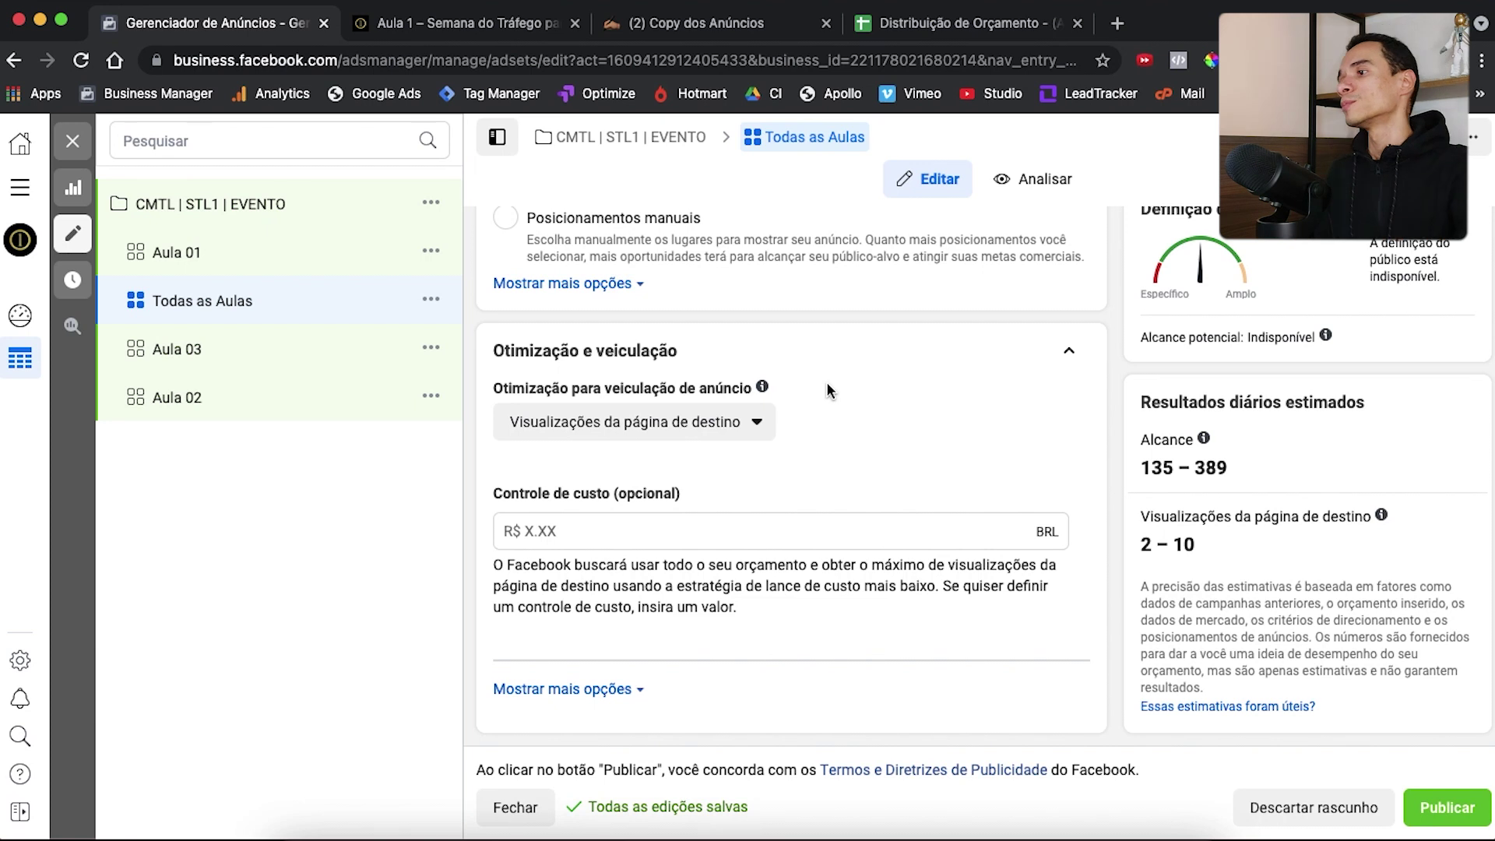
left_click(287, 251)
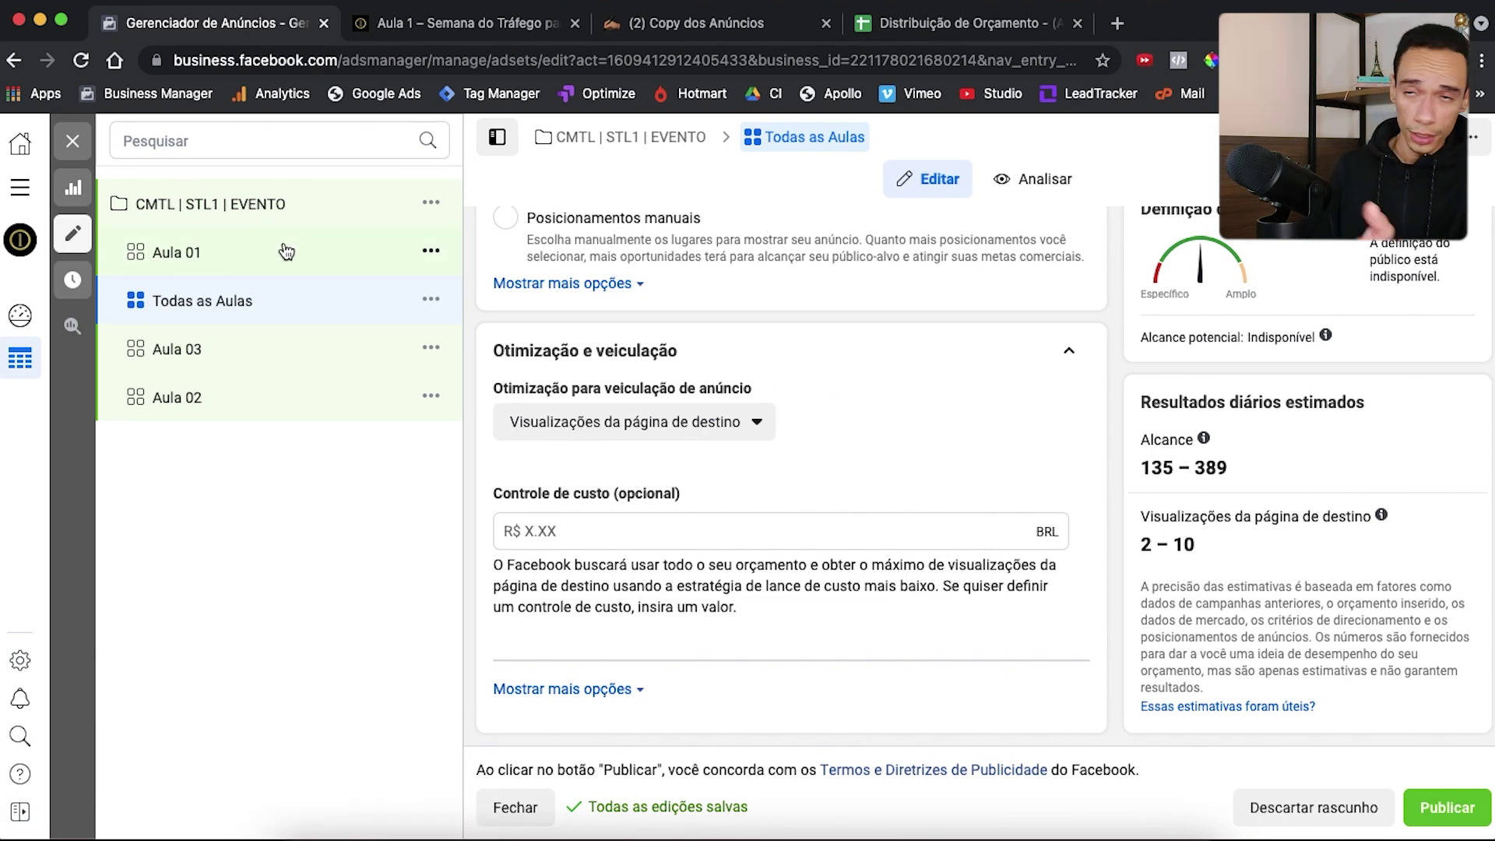
left_click(435, 254)
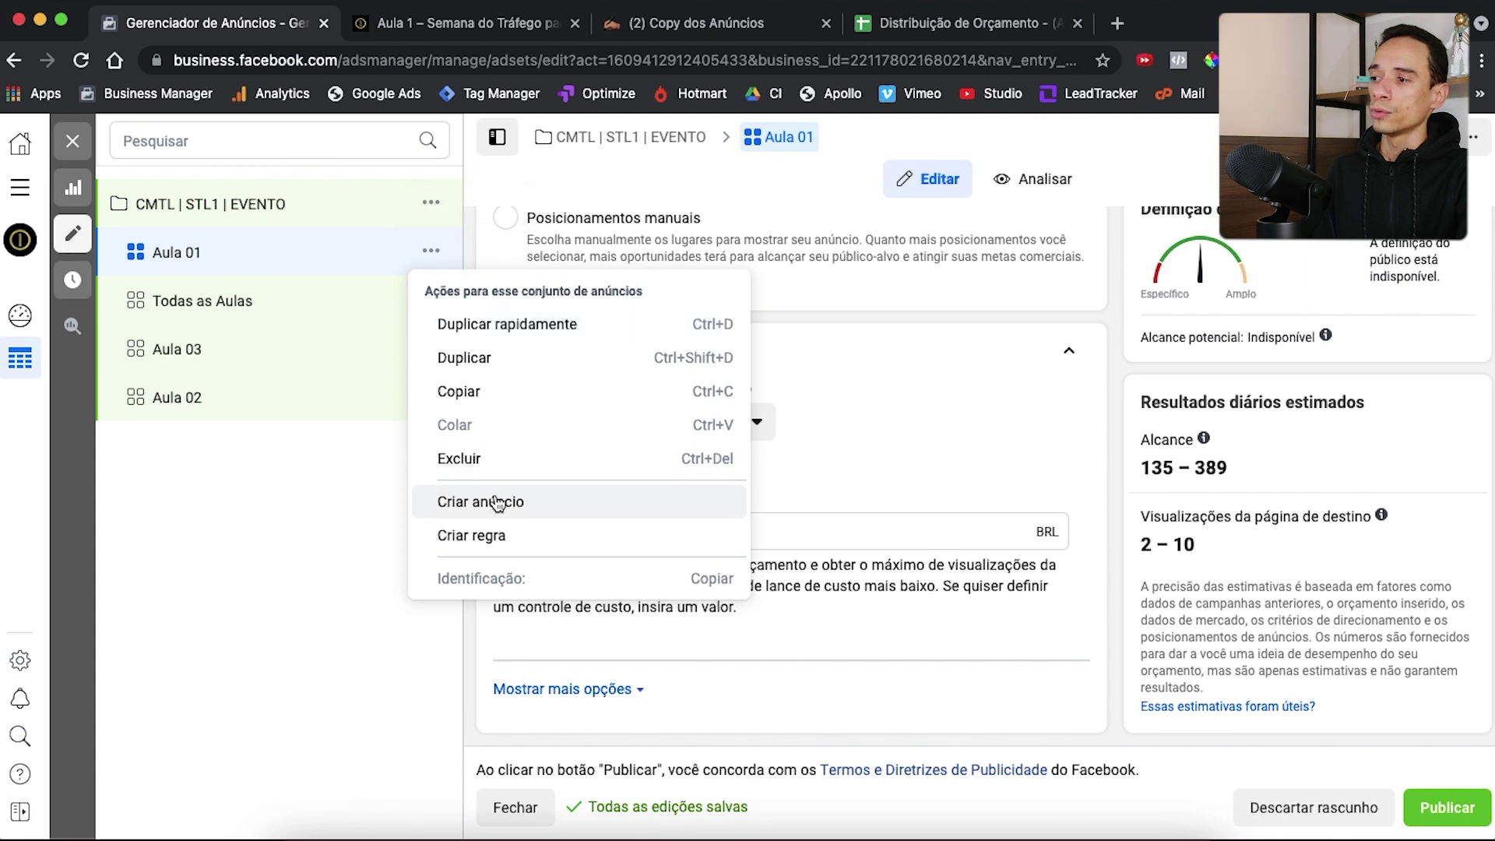
left_click(549, 507)
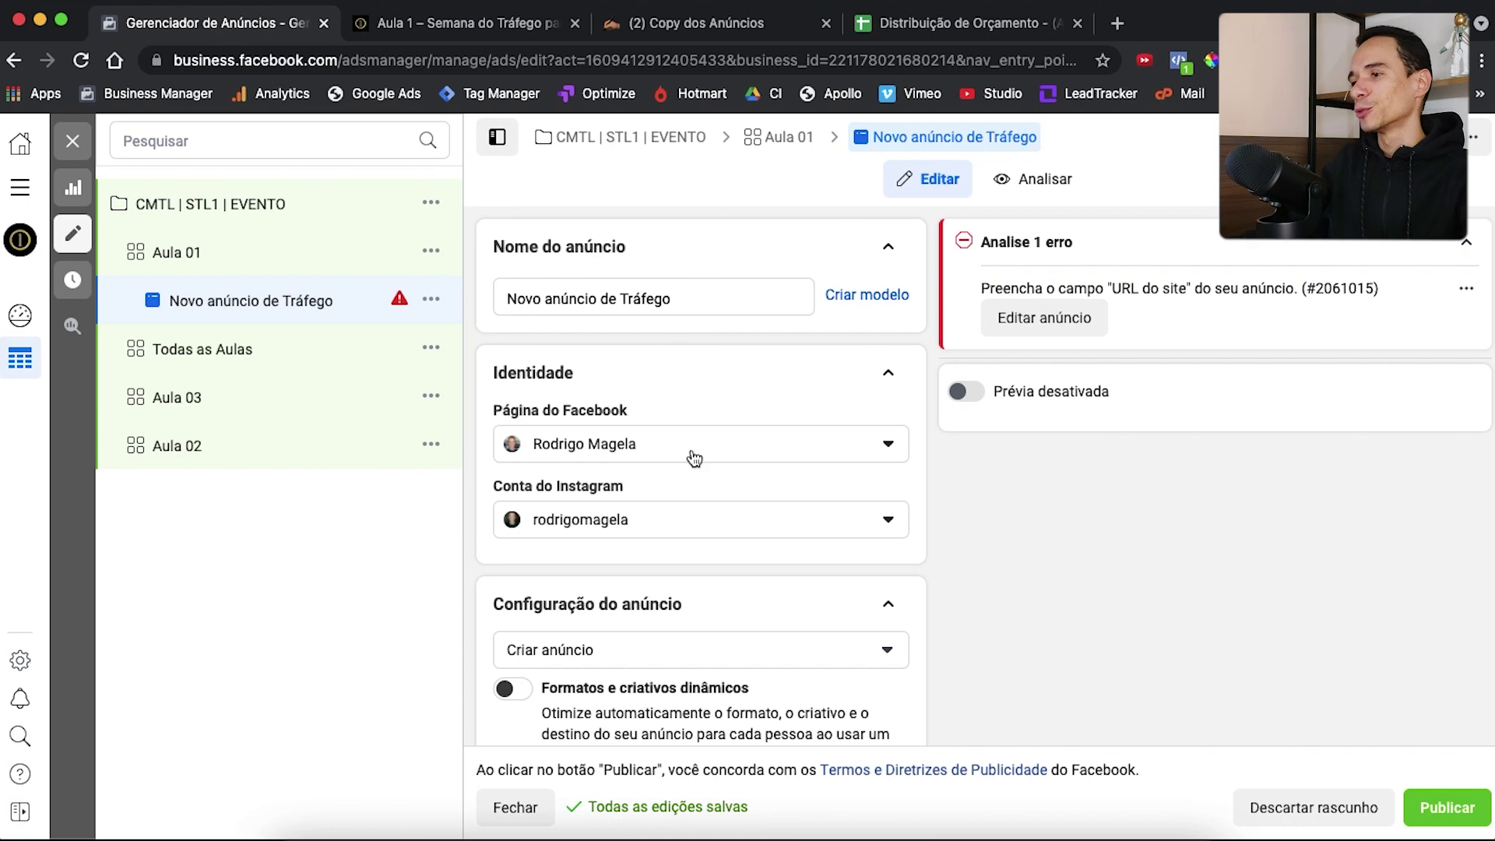
Start adding an image to the new Aula 01 ad's creative and browse the company images (Imagens da empresa)
scroll(771, 524, "down", 2)
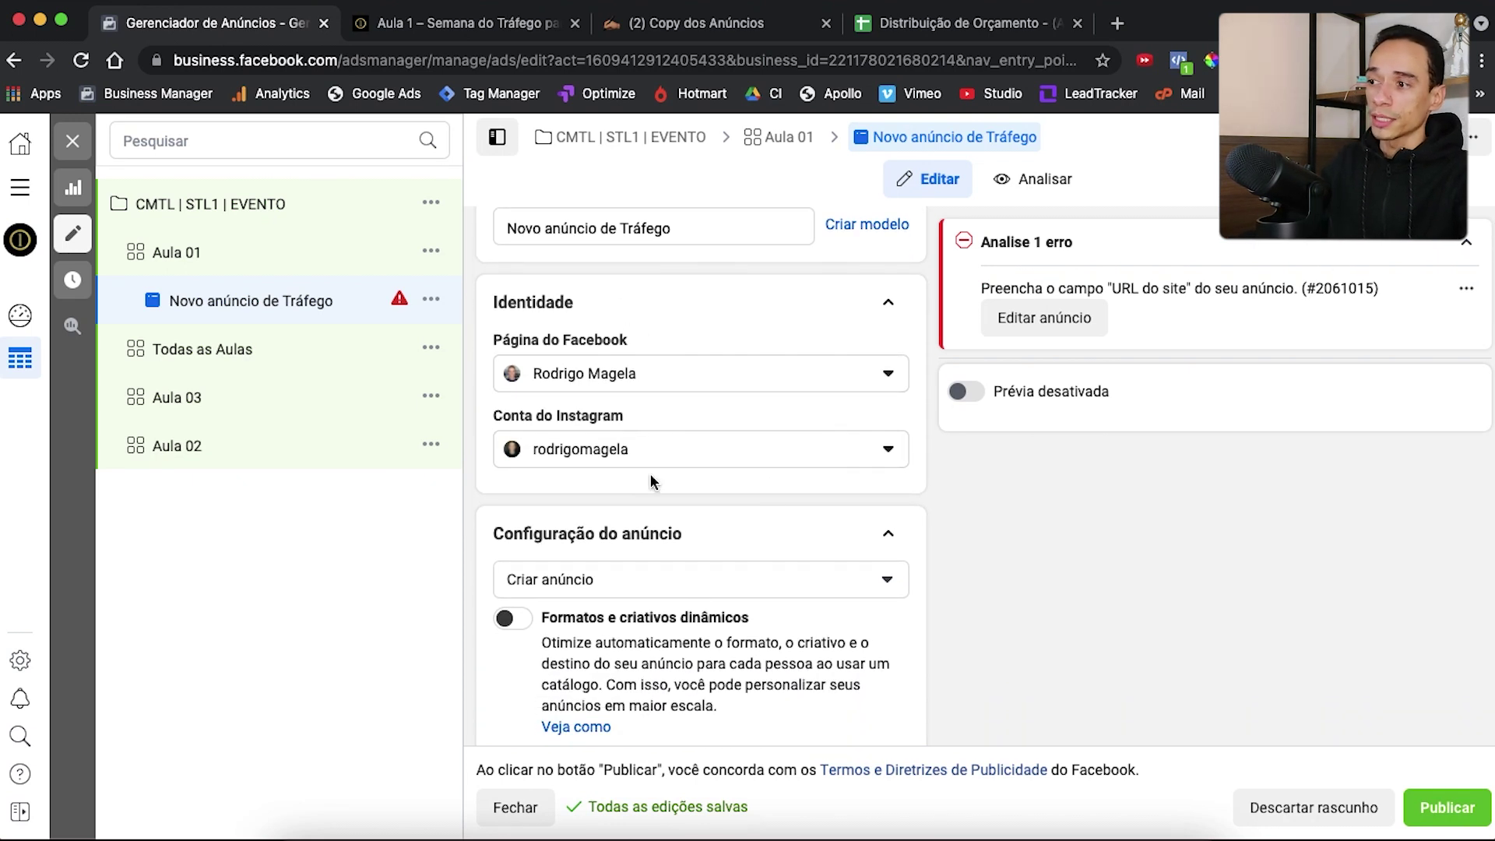
scroll(676, 523, "down", 1)
scroll(676, 523, "down", 10)
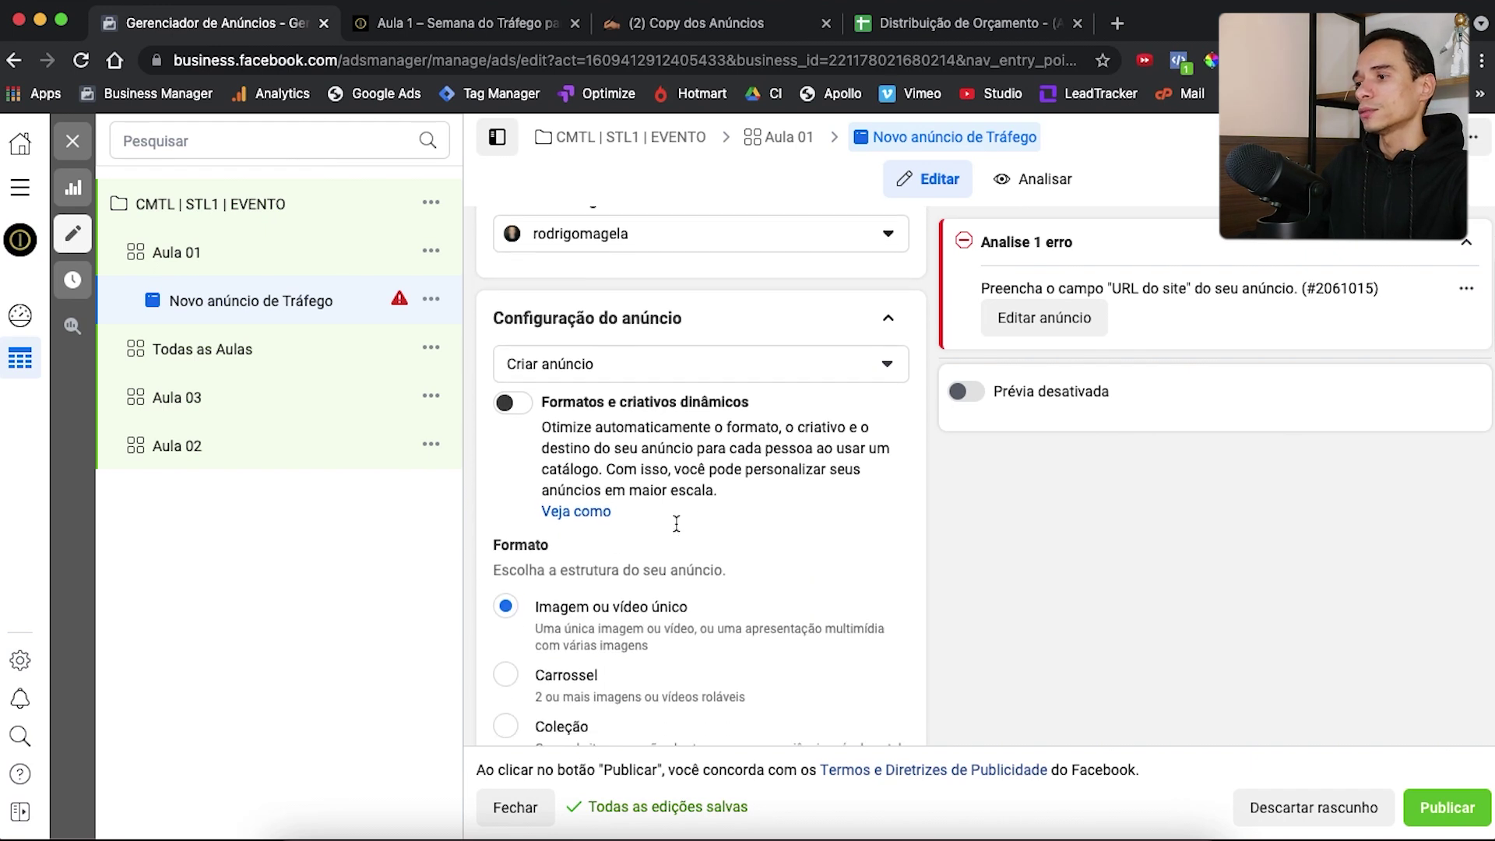
scroll(678, 532, "down", 6)
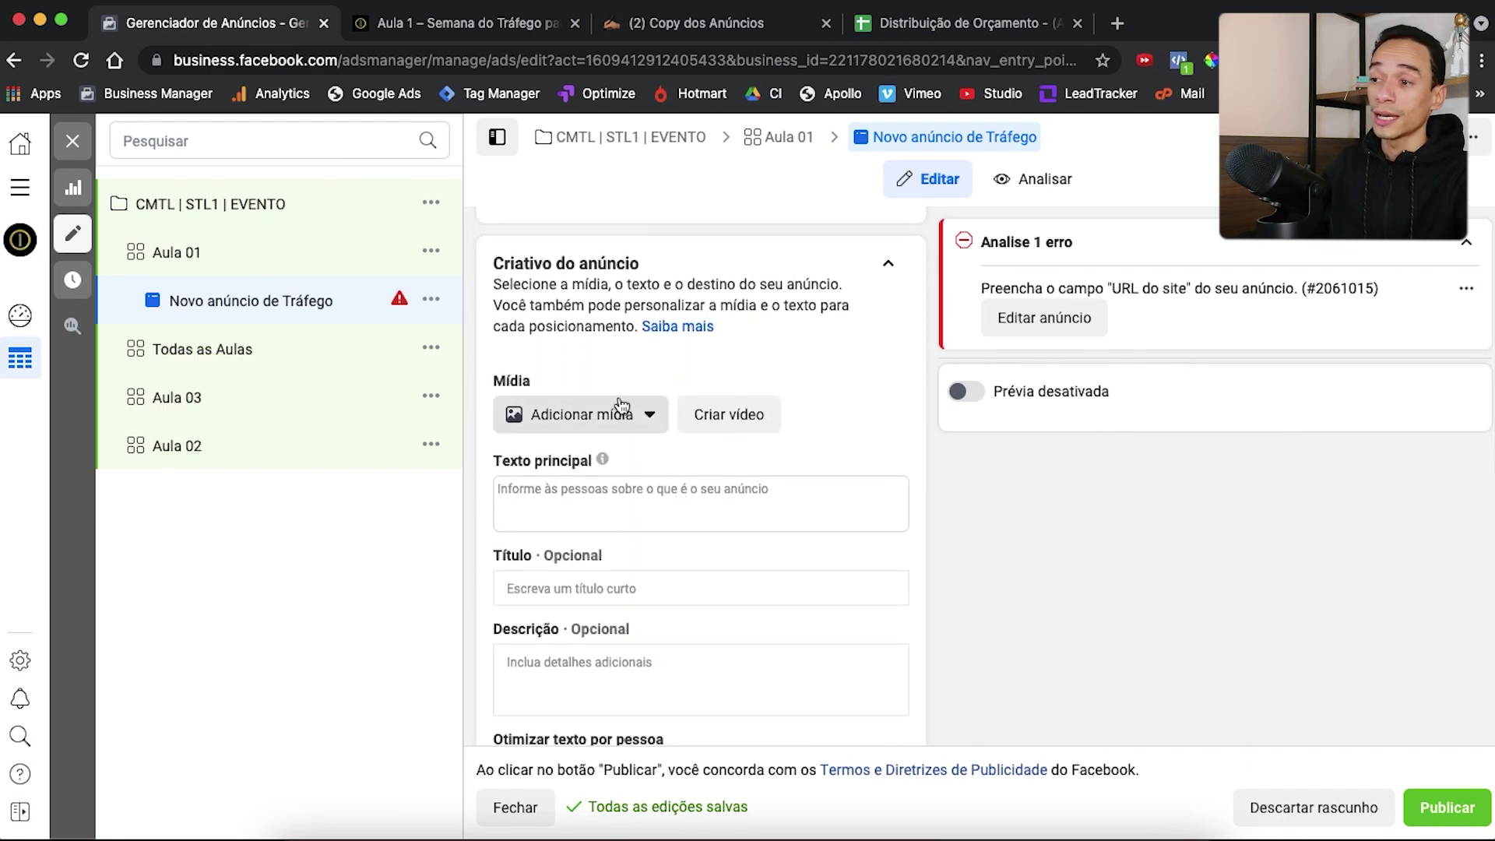
left_click(615, 414)
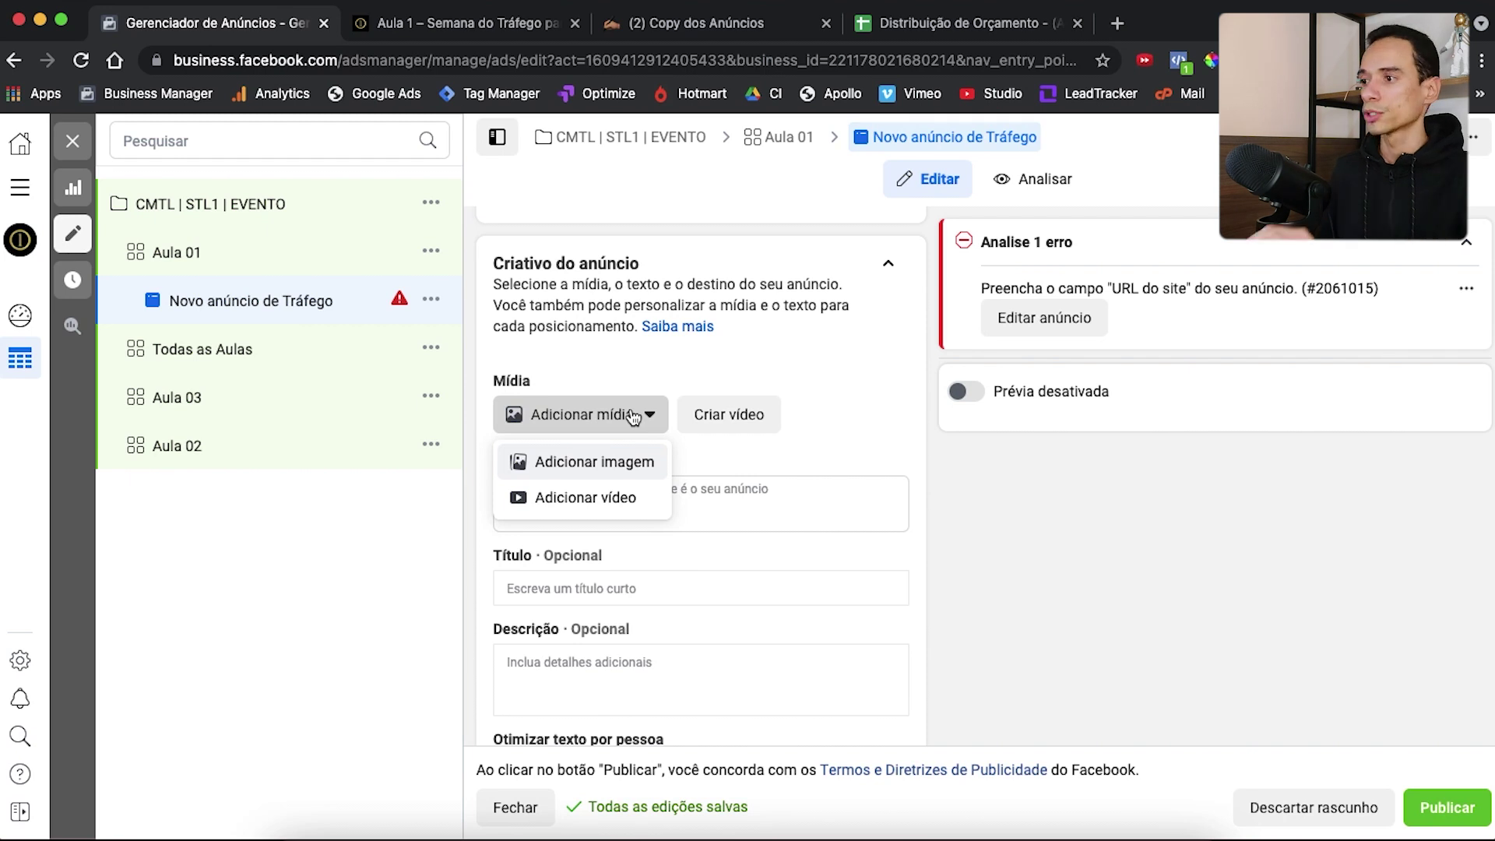
left_click(592, 466)
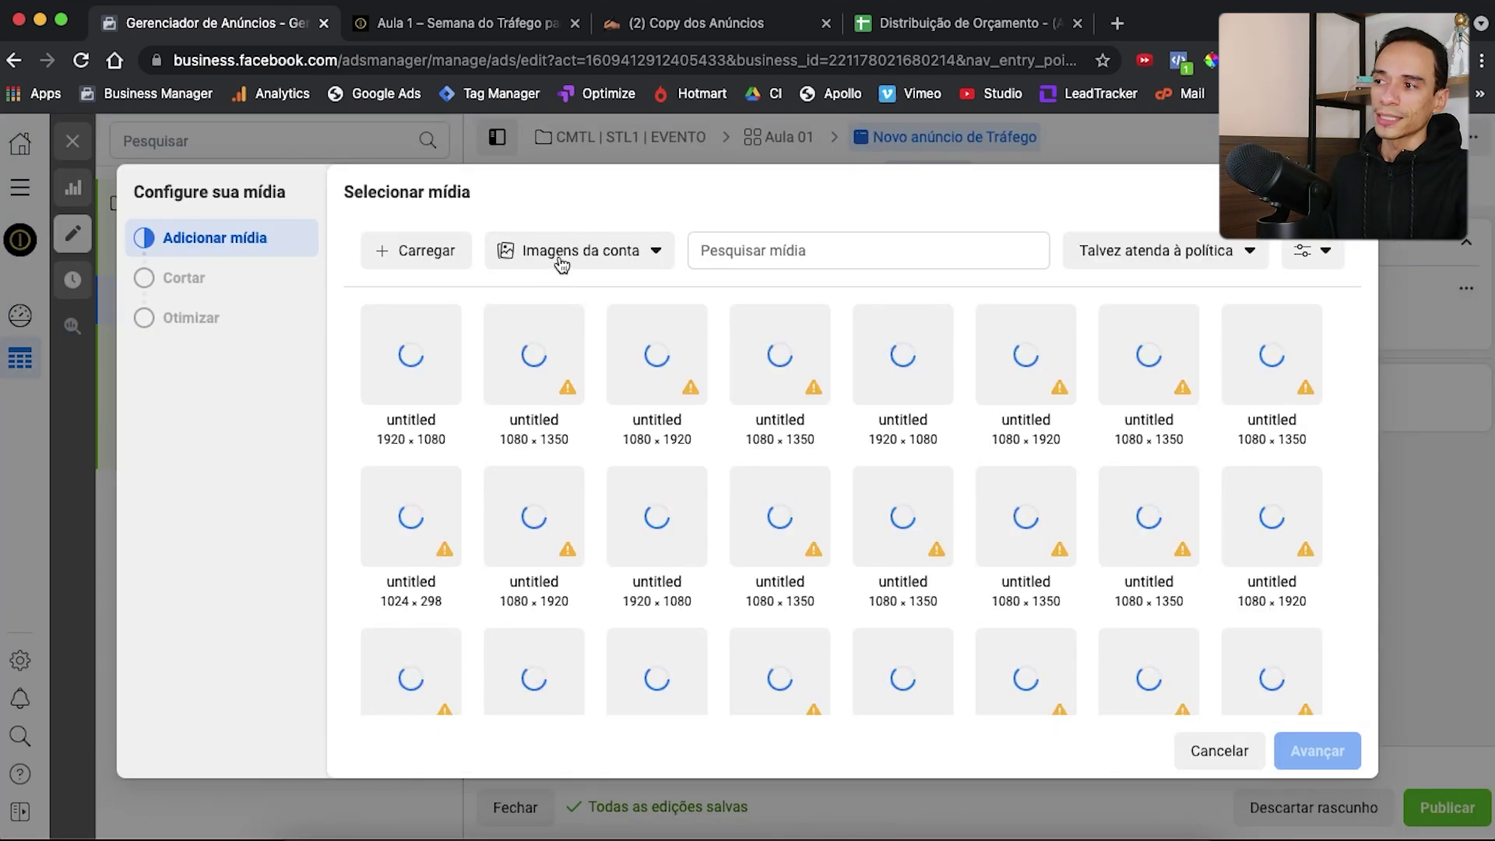
left_click(594, 254)
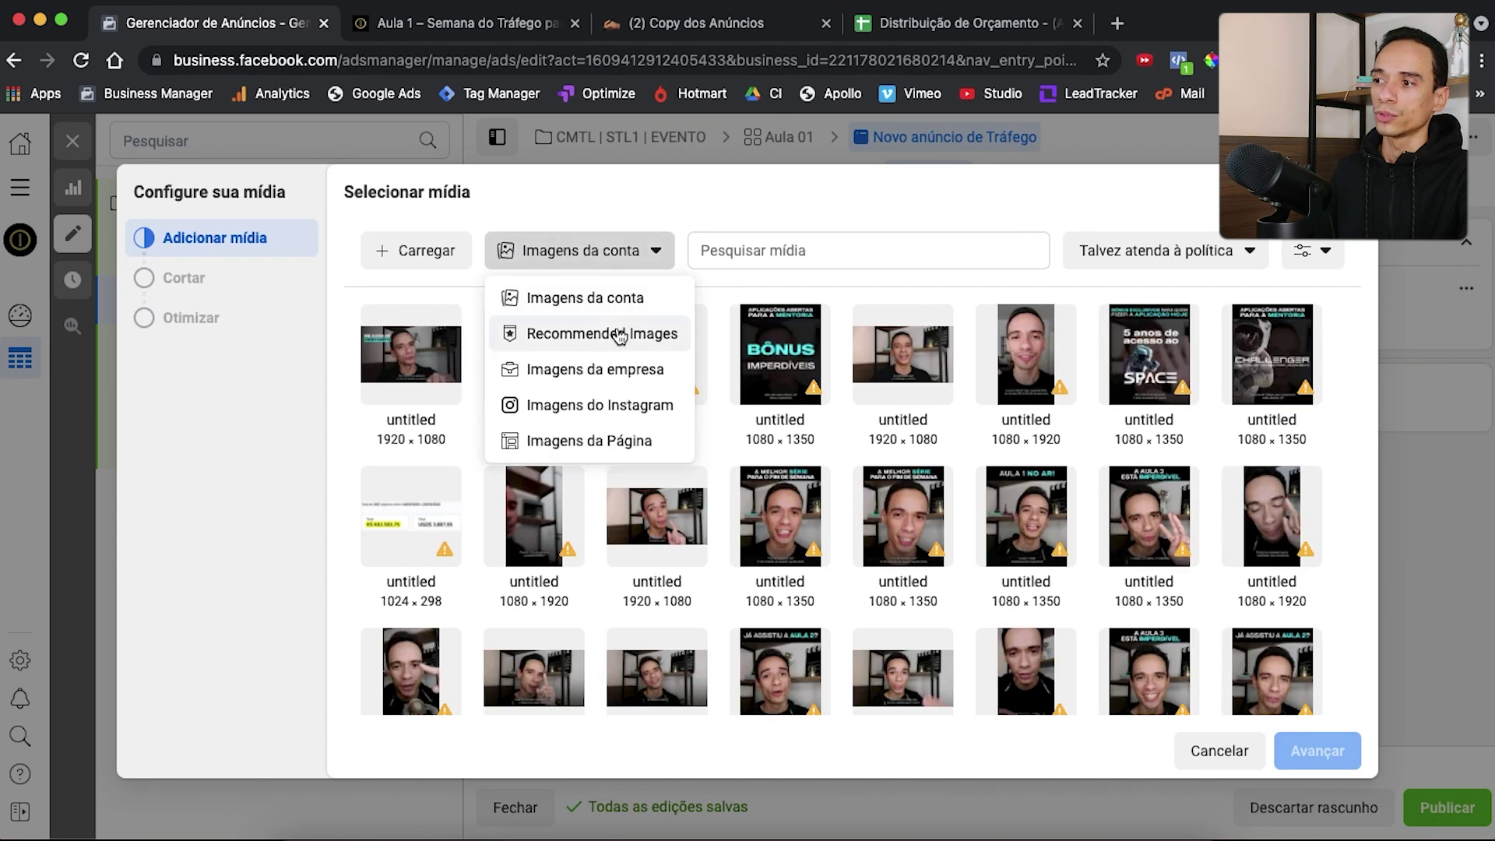
left_click(630, 380)
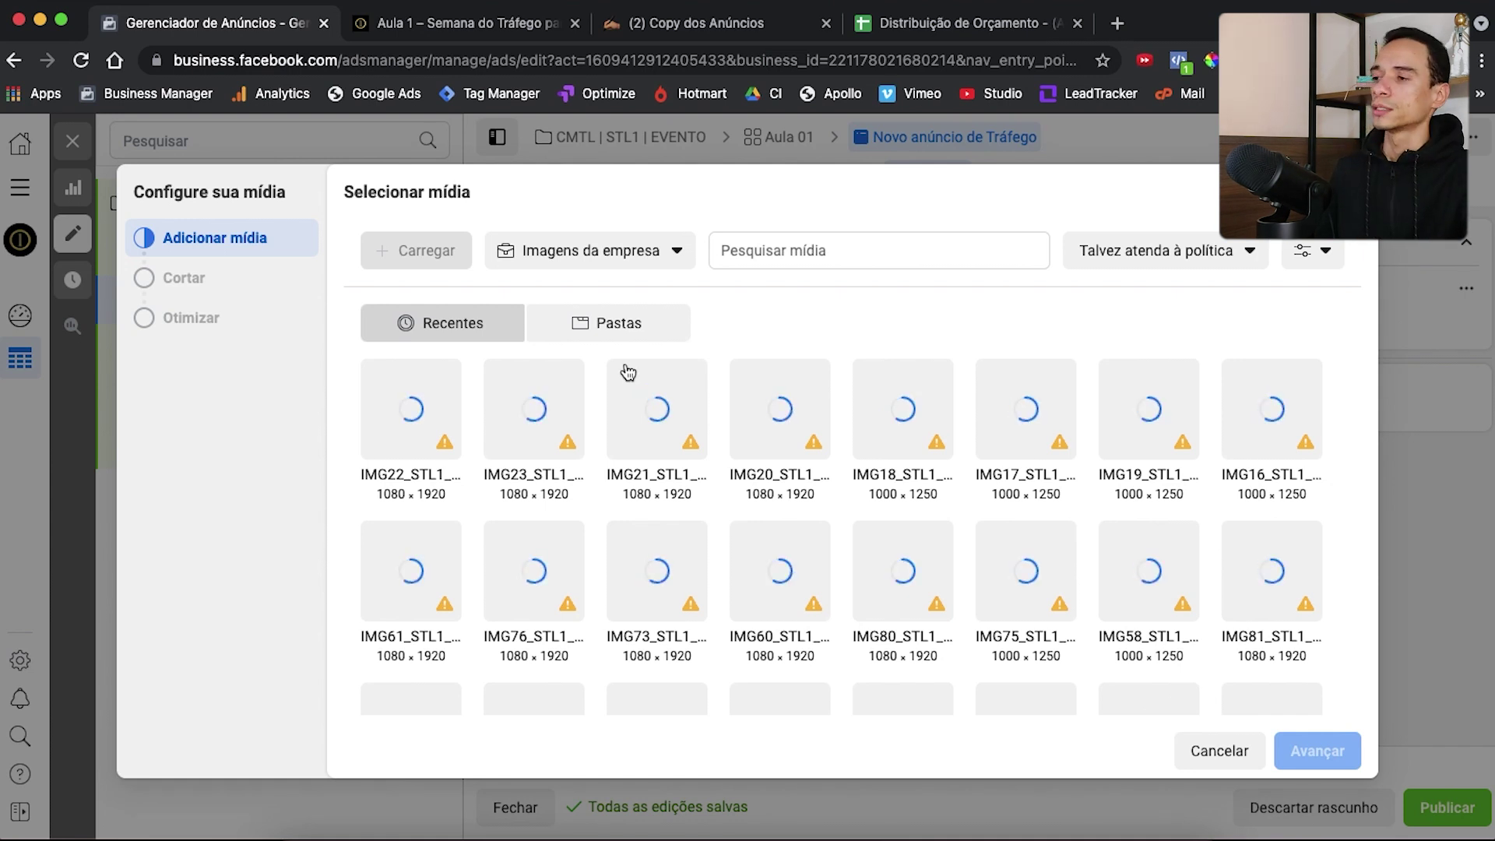
Select the 1000 × 1250 Aula 01 image IMG42_STL1 from the STL1 > Imagens folder and continue to the cropping stage
left_click(606, 327)
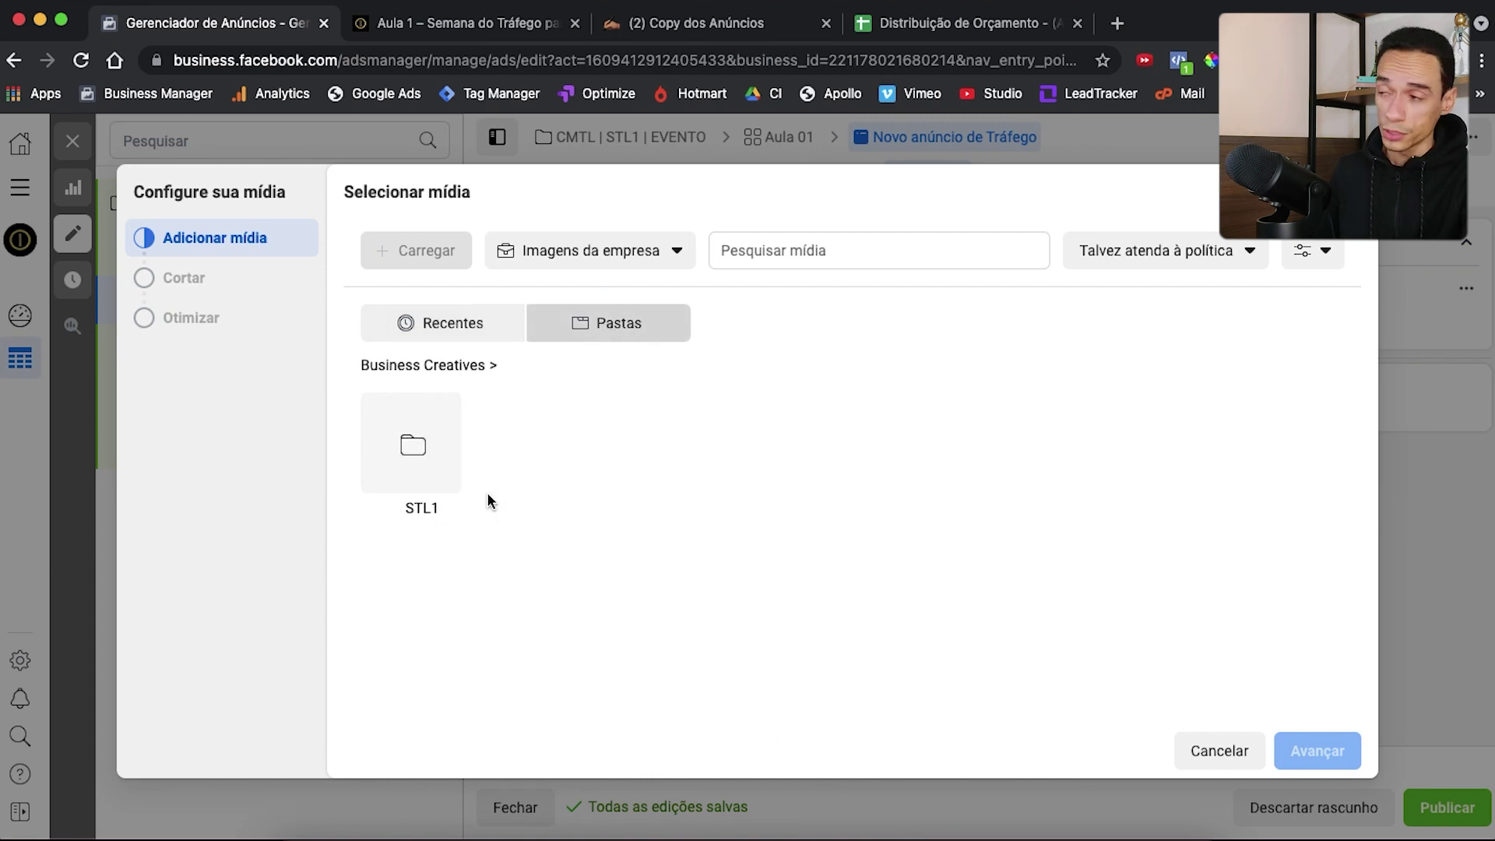
left_click(413, 445)
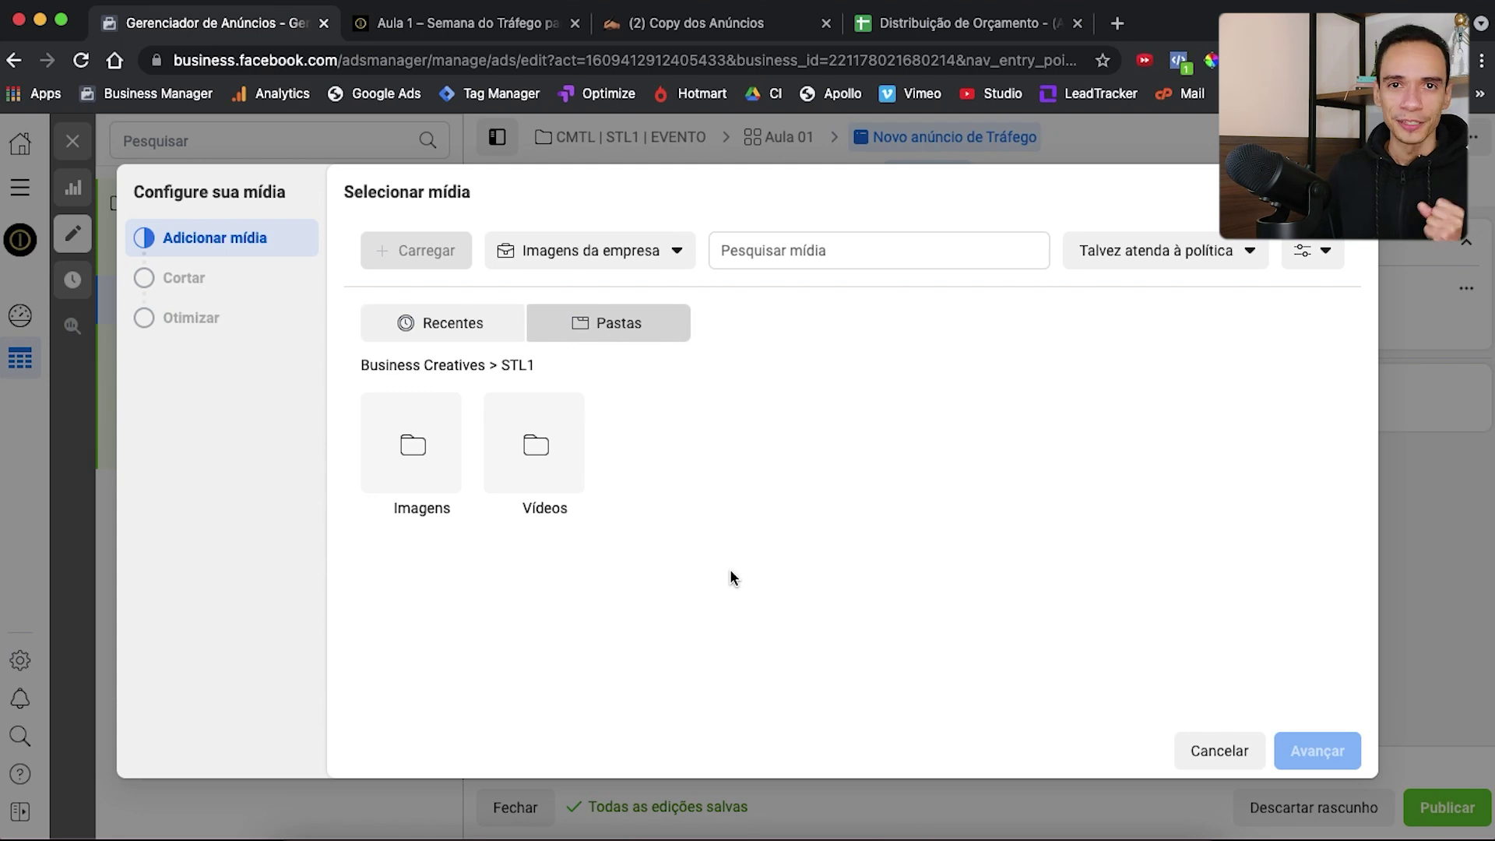
left_click(417, 440)
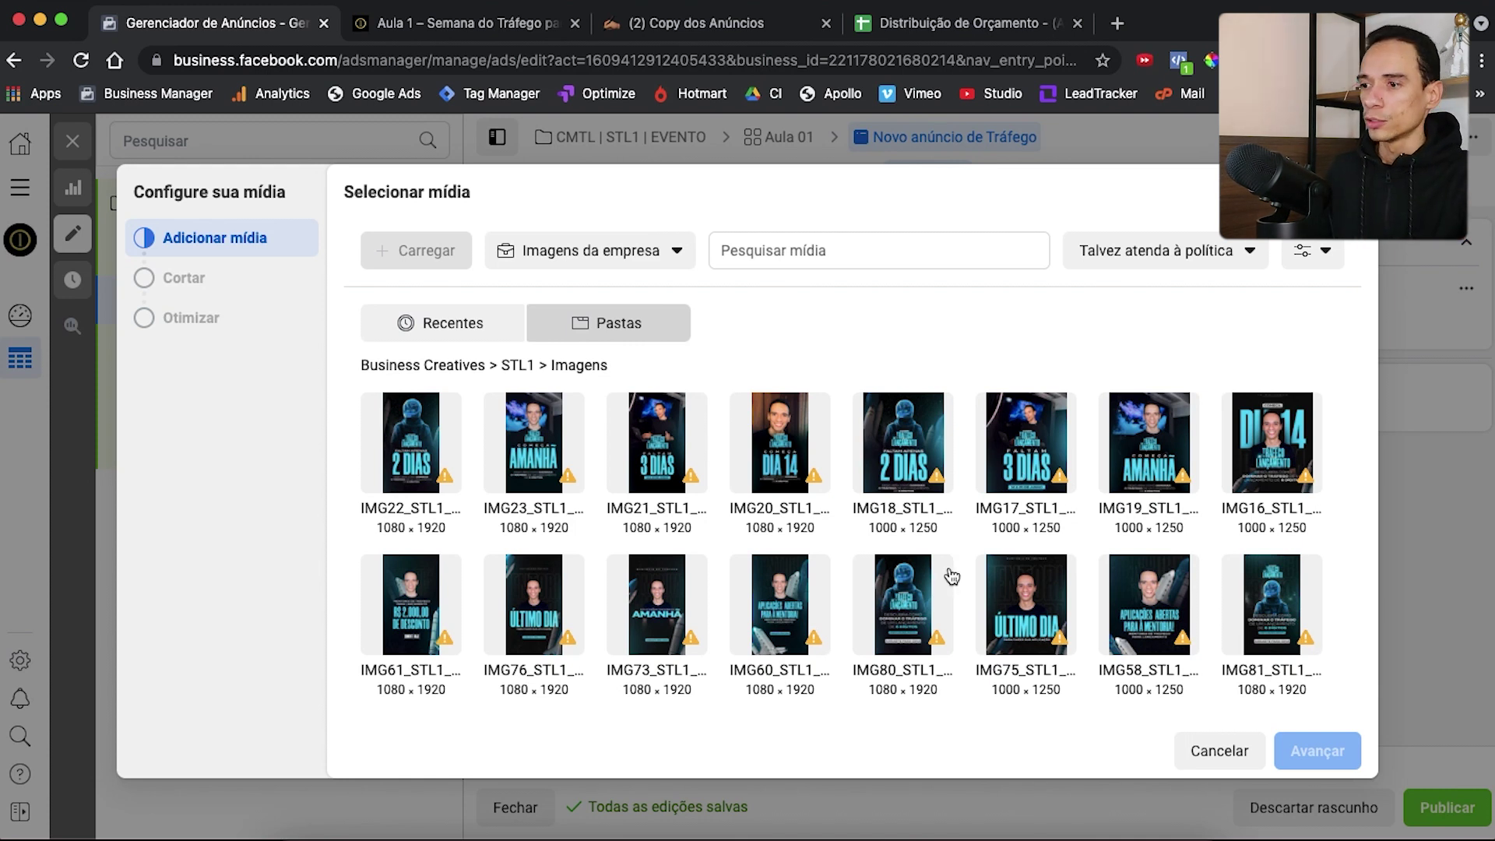
scroll(409, 530, "down", 10)
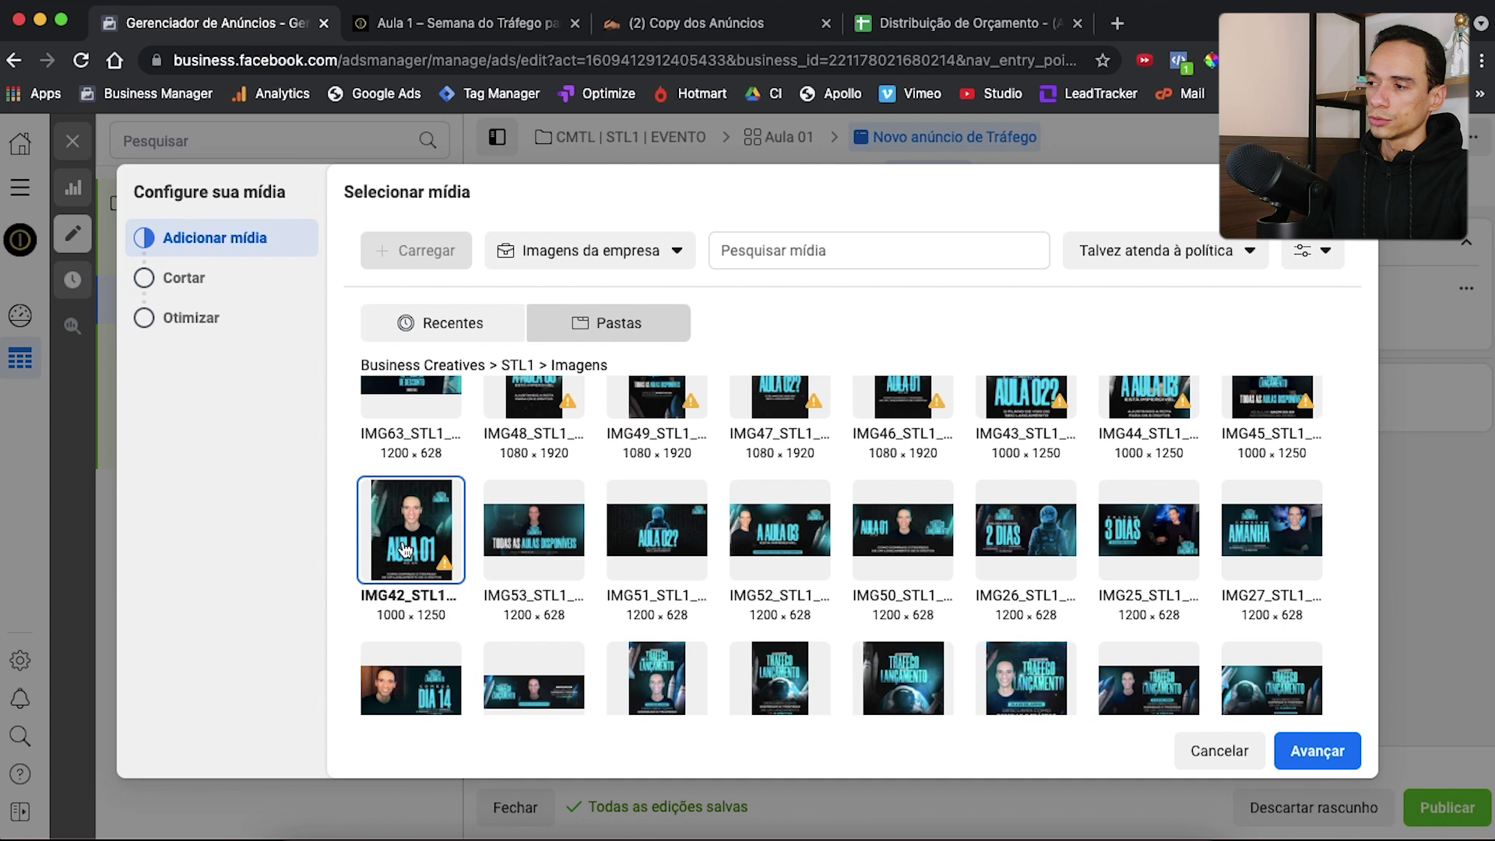
left_click(1318, 751)
Replace the Stories e Reels, Aplicativos e sites media with the 1080 × 1920 Aula 01 company image IMG46_STL1
scroll(910, 411, "down", 1)
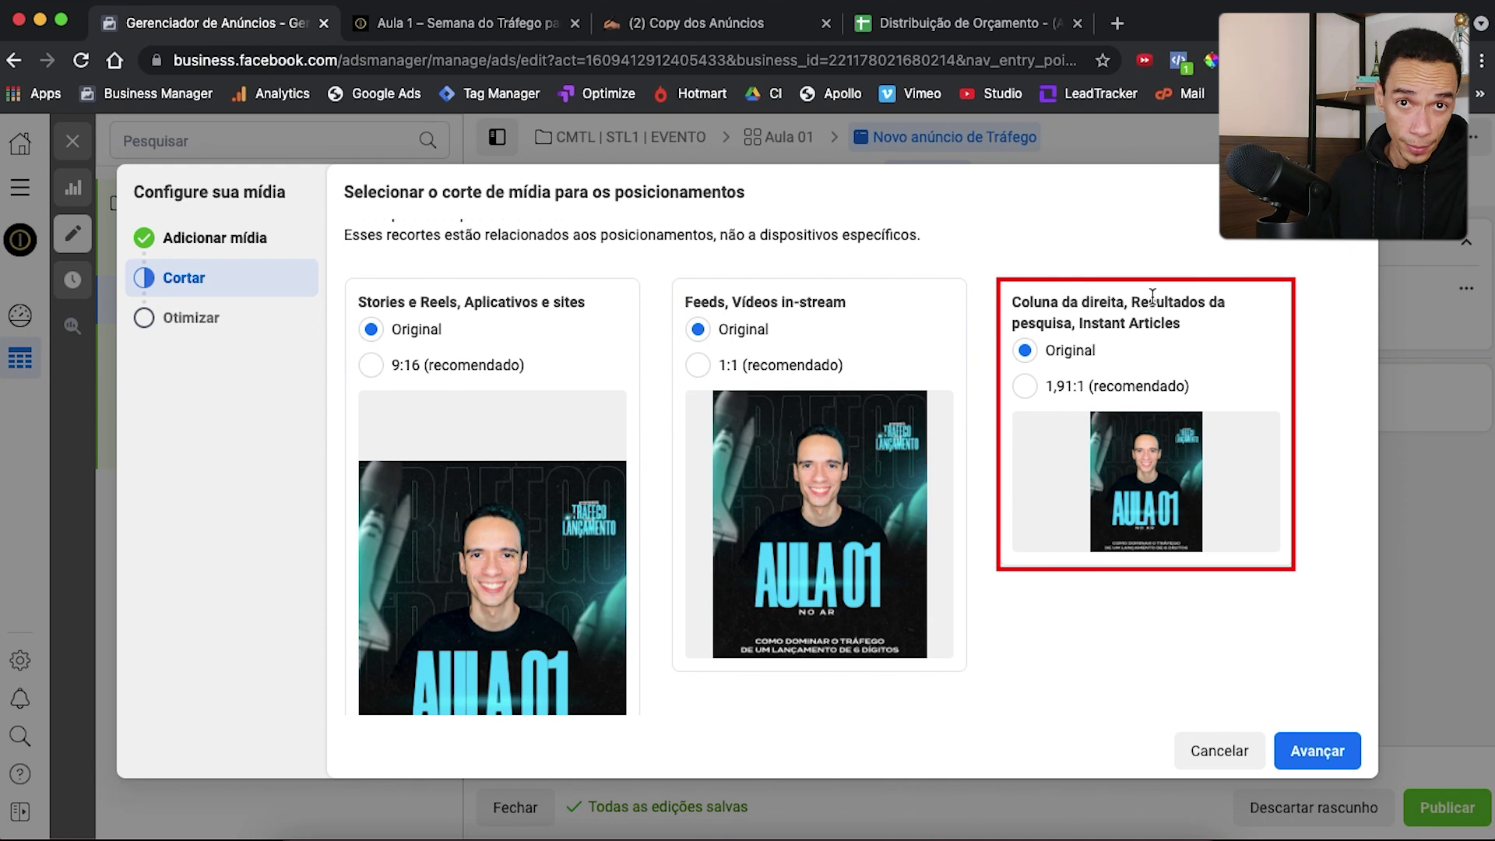
scroll(863, 466, "down", 2)
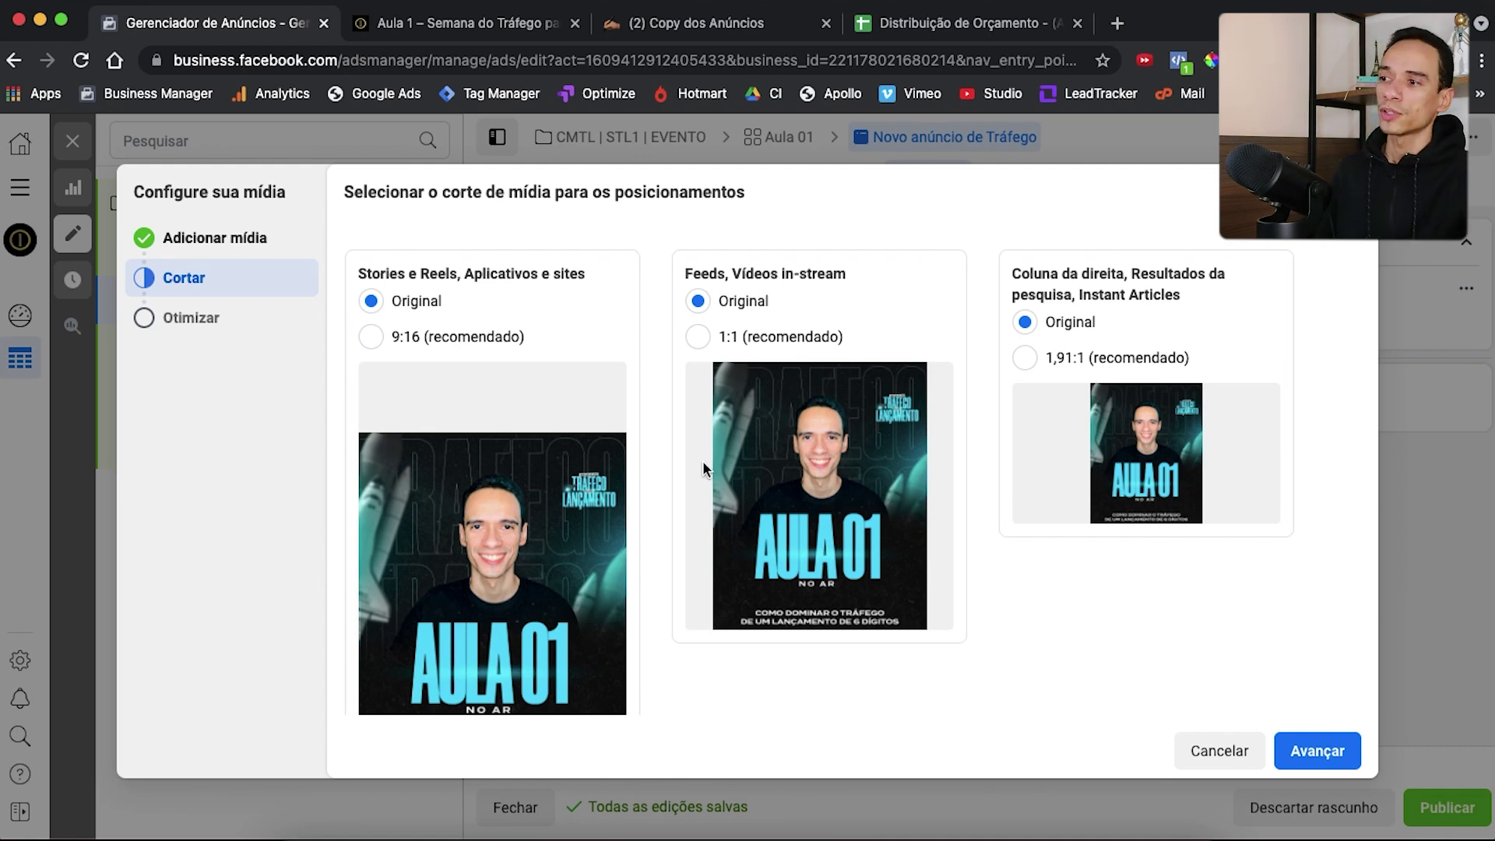
mouse_move(750, 564)
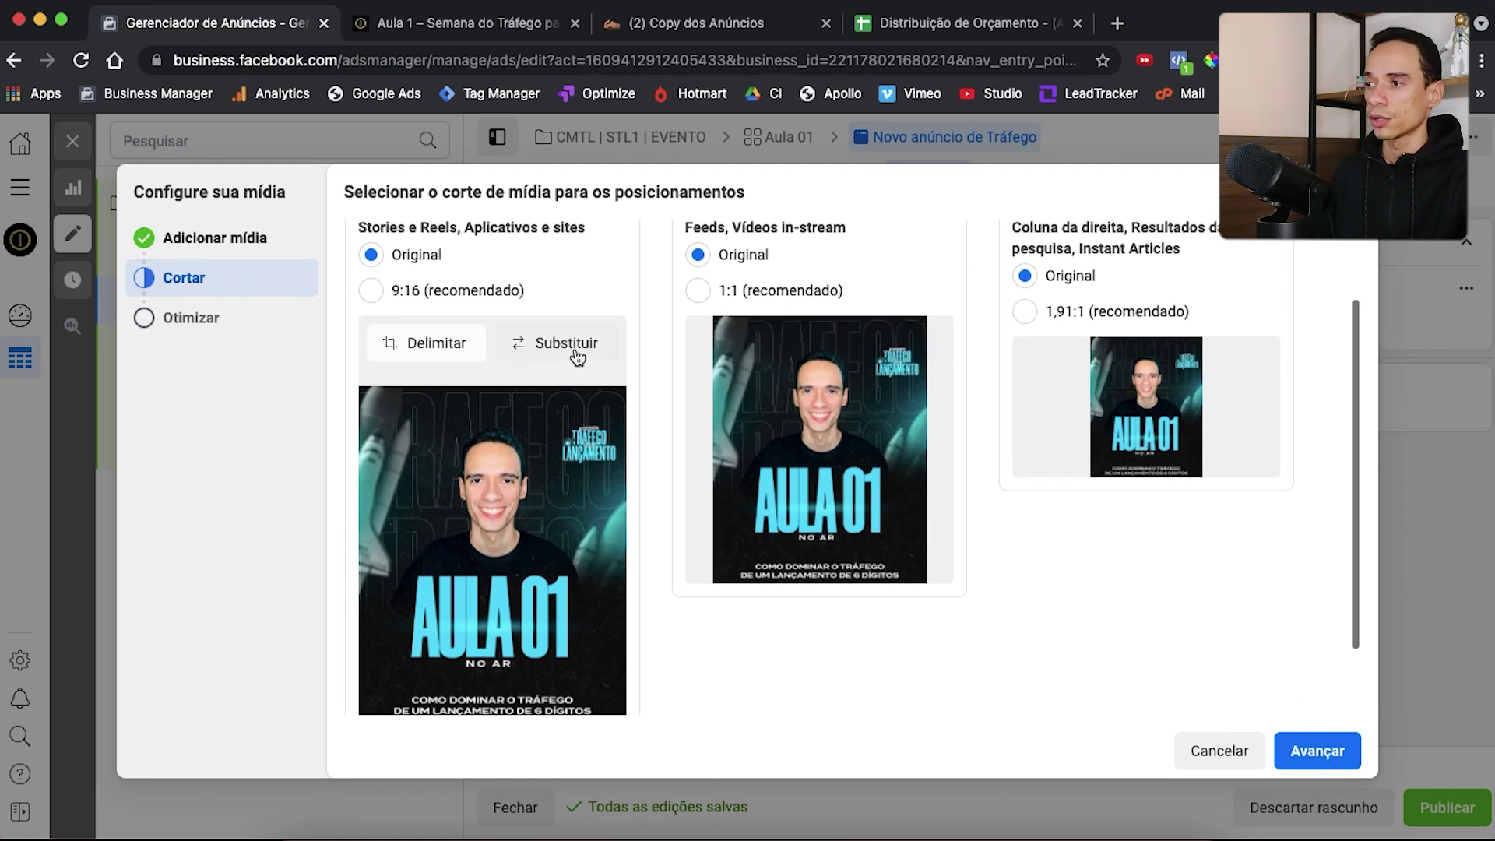
left_click(577, 353)
left_click(611, 255)
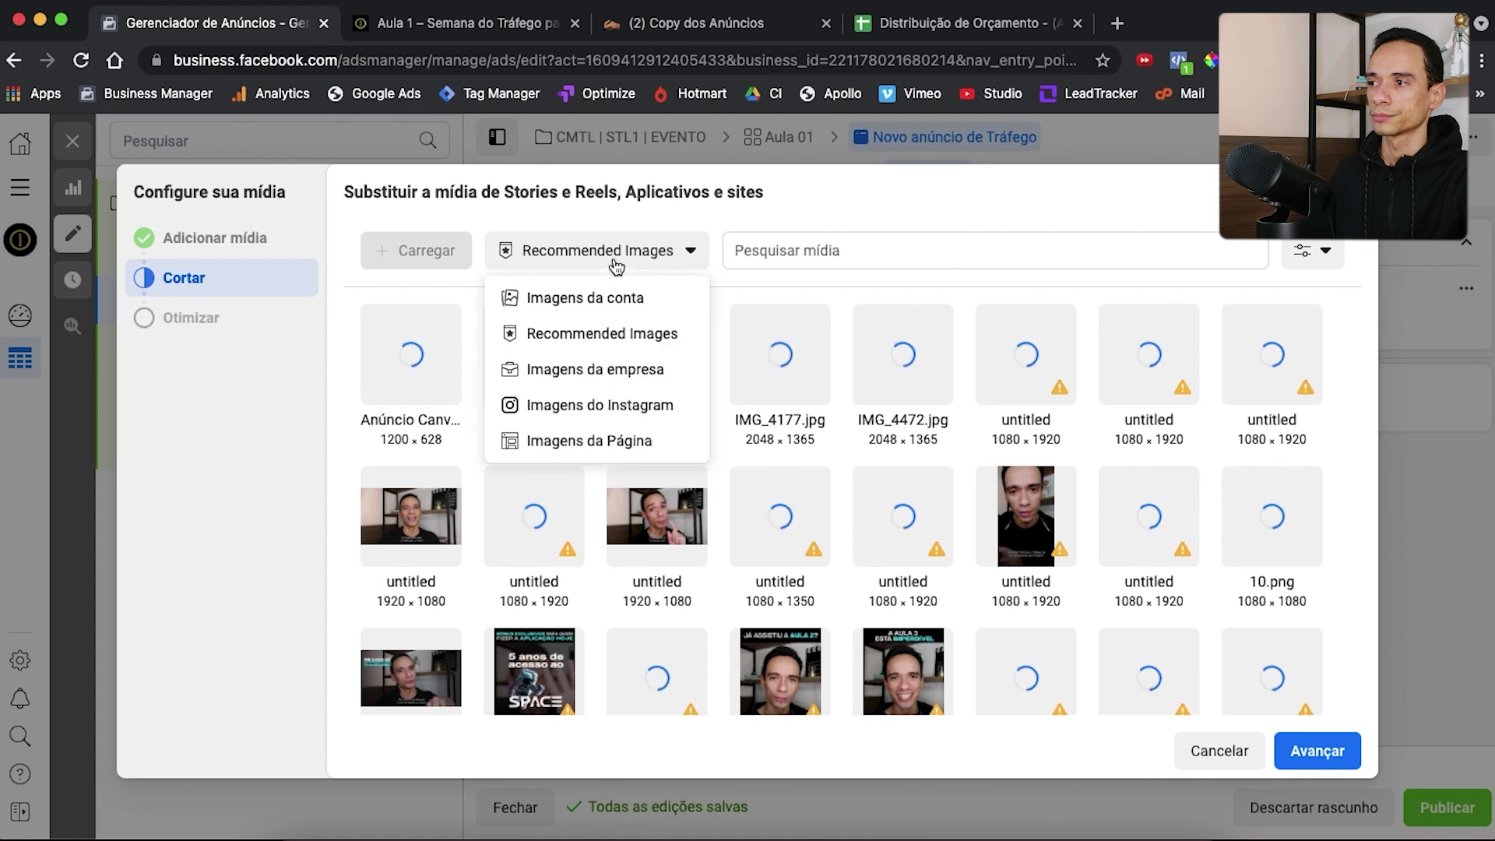
left_click(644, 380)
left_click(904, 485)
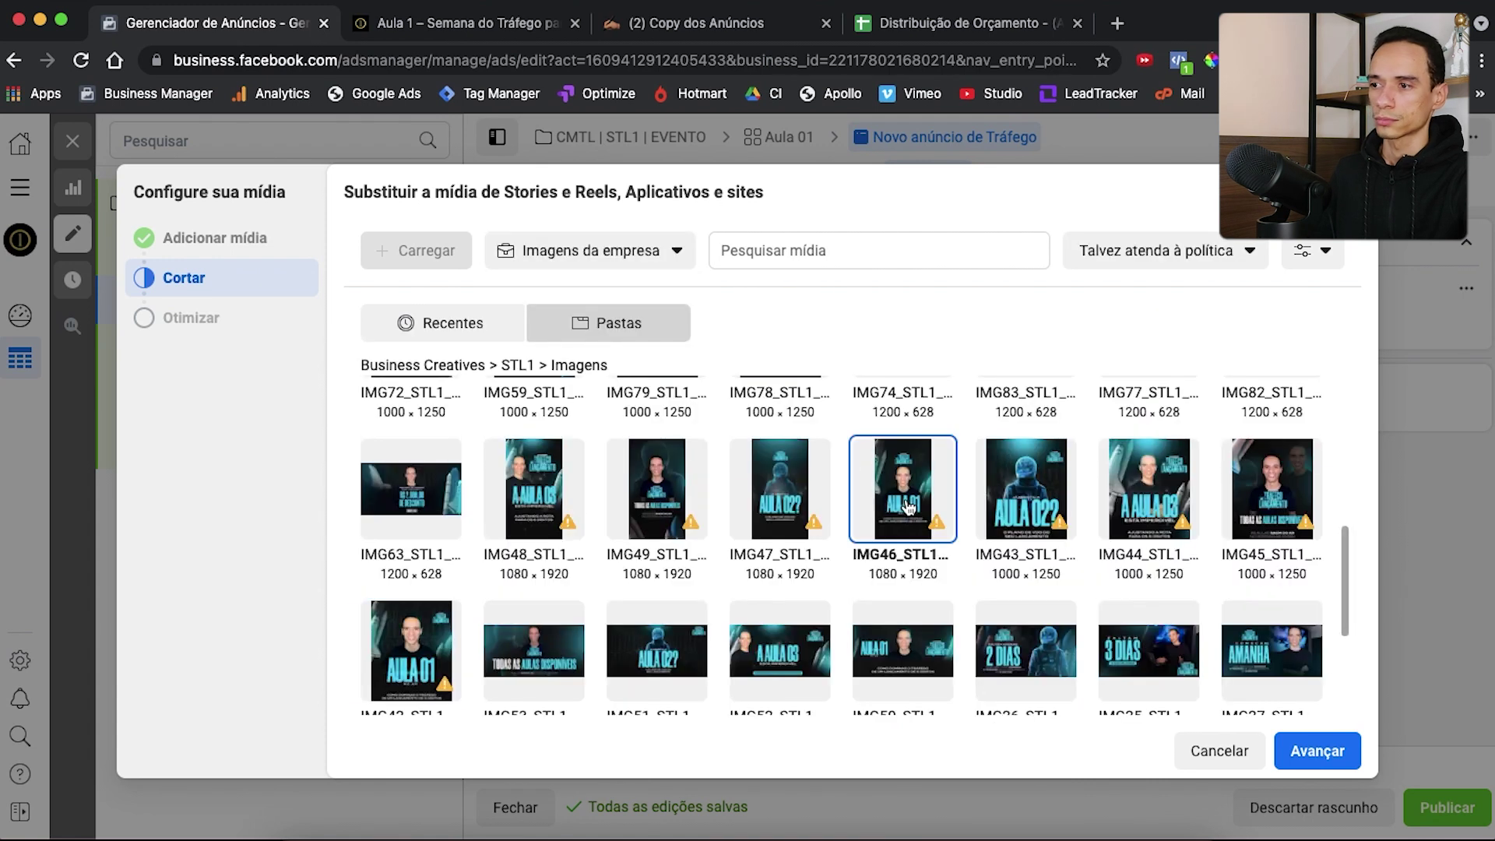
left_click(1322, 753)
scroll(491, 506, "down", 2)
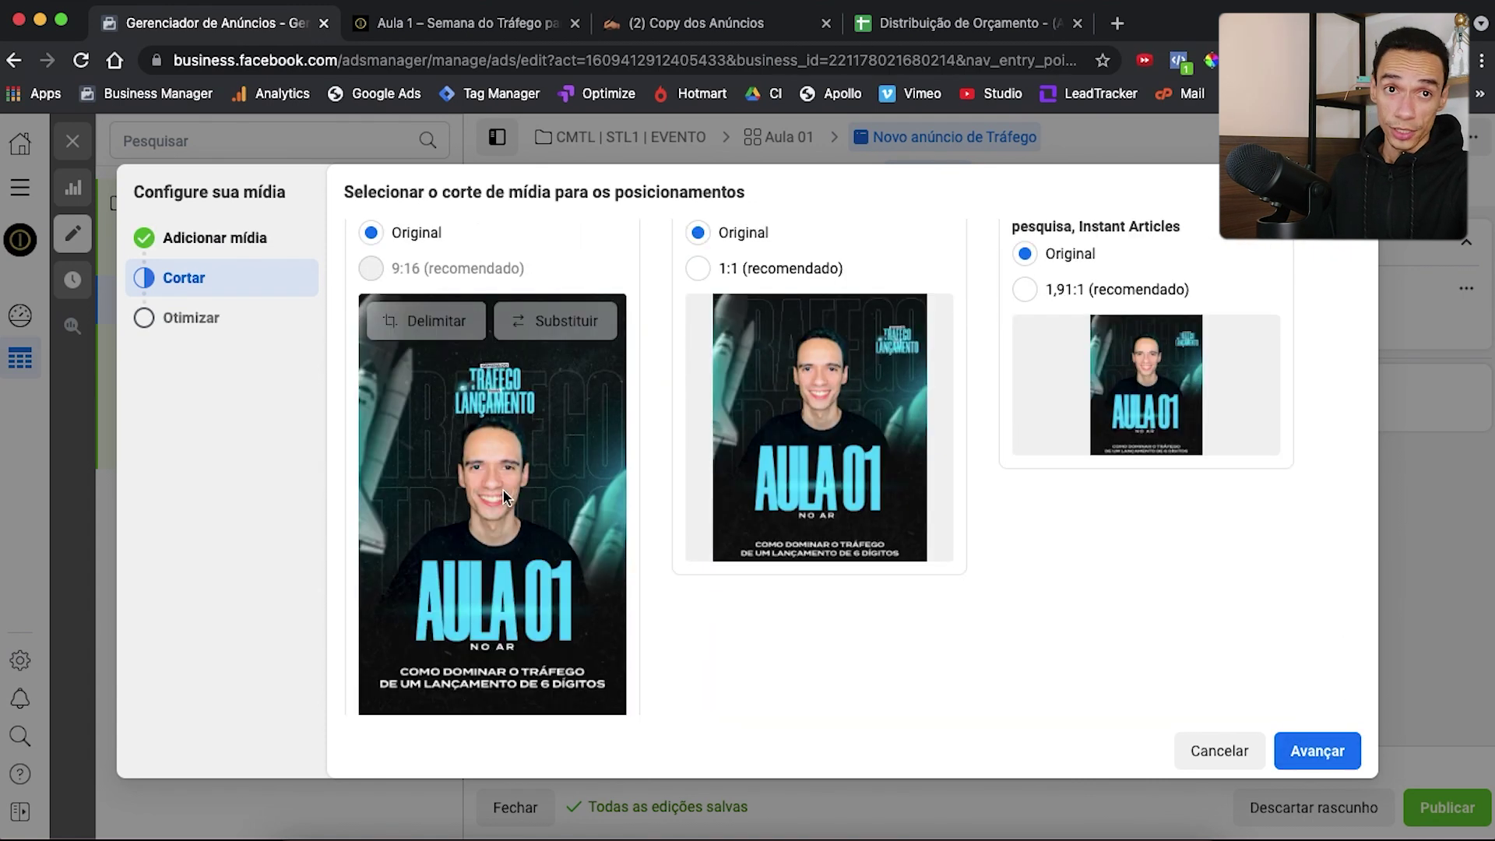
Replace the Coluna da direita, Resultados da pesquisa, Instant Articles media with the 1200 × 628 company image IMG50_STL1 and finish the media setup without optimizations
scroll(1090, 491, "up", 2)
mouse_move(1231, 481)
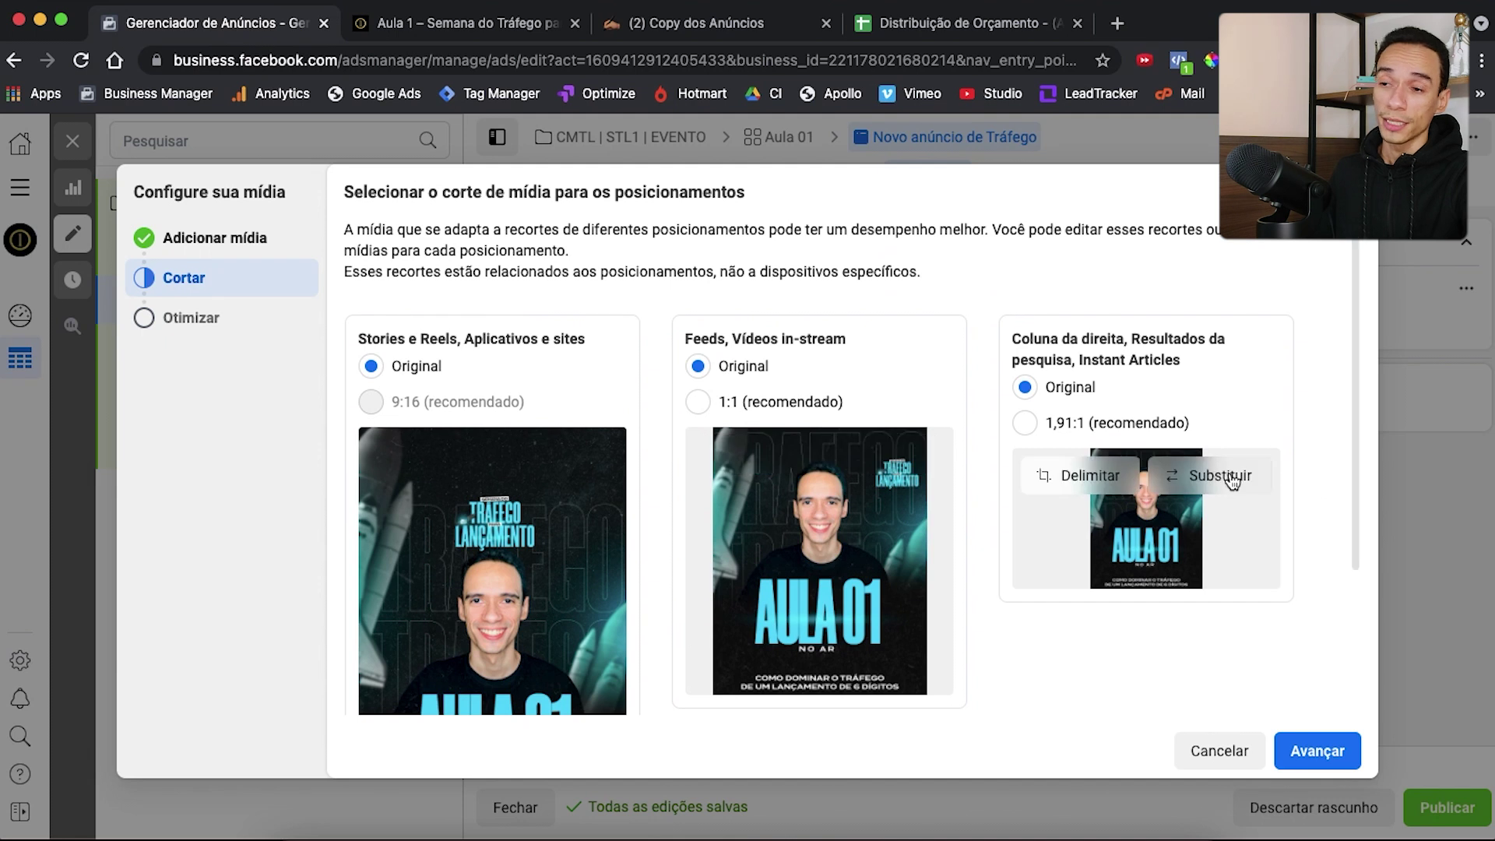
left_click(1231, 481)
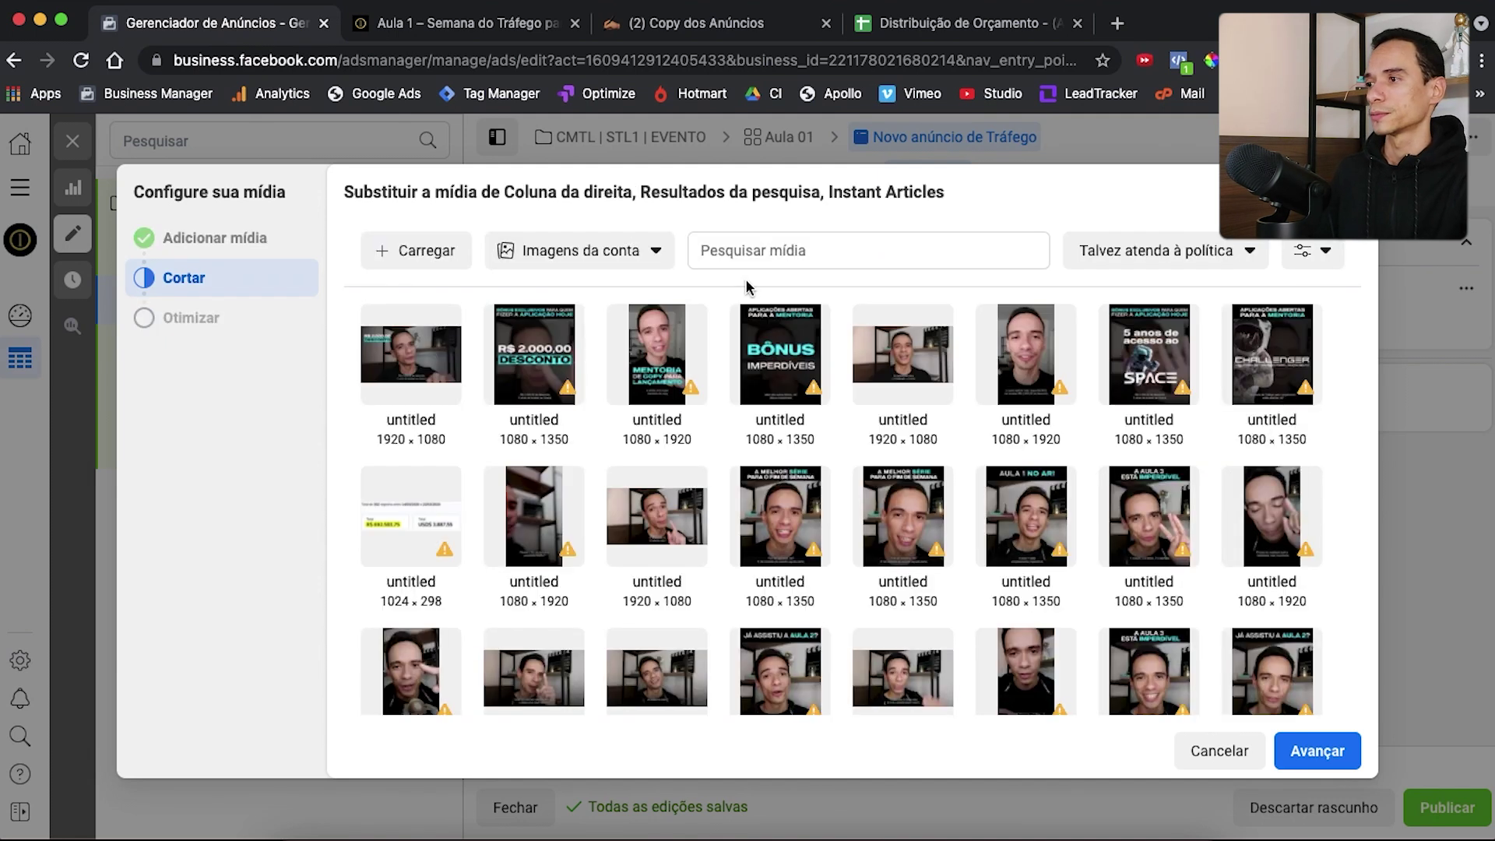
left_click(581, 250)
left_click(644, 371)
left_click(919, 601)
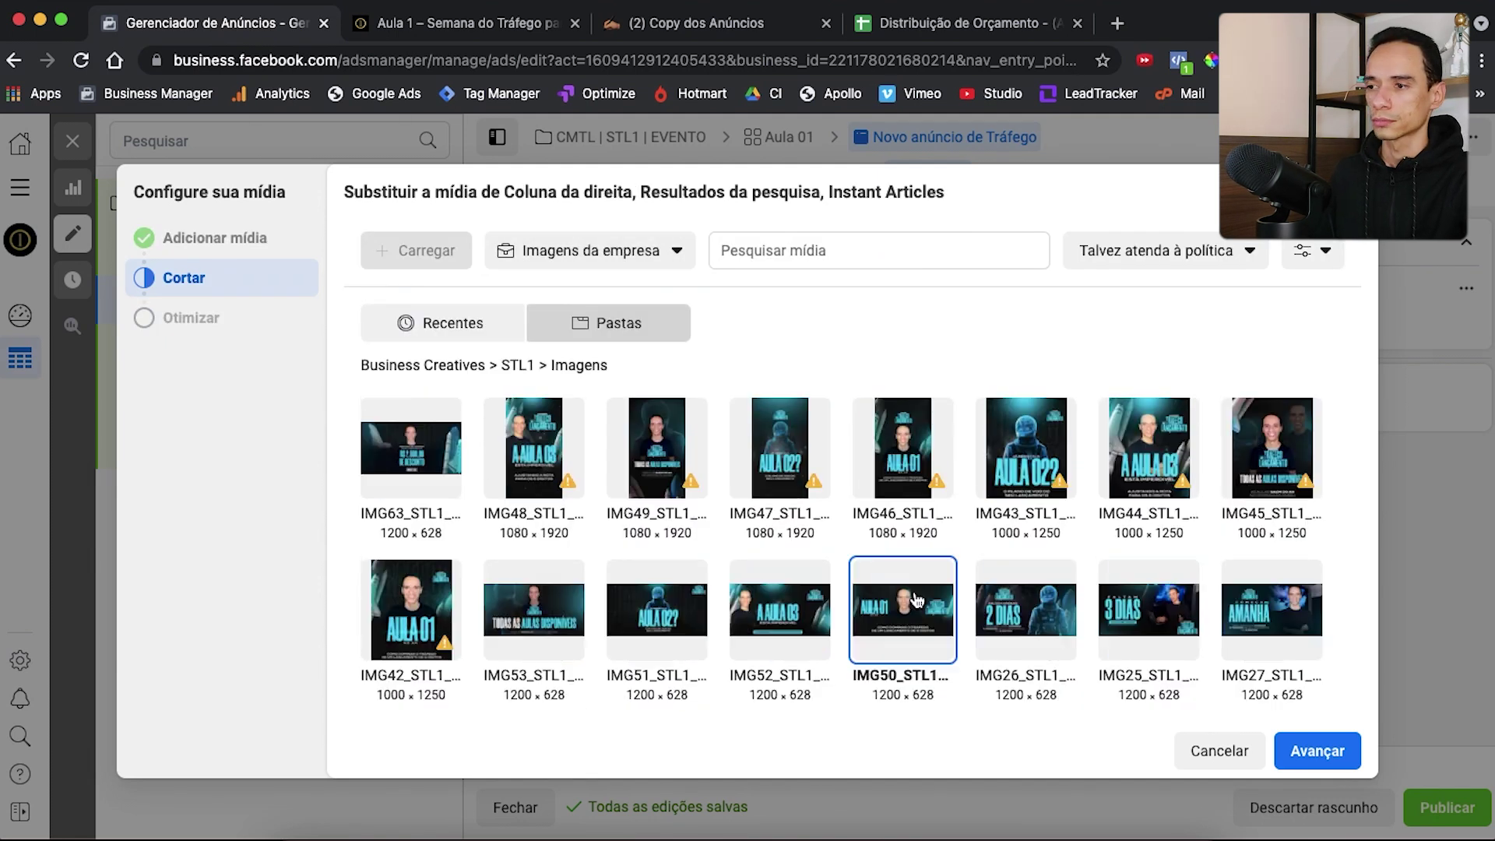
left_click(1315, 751)
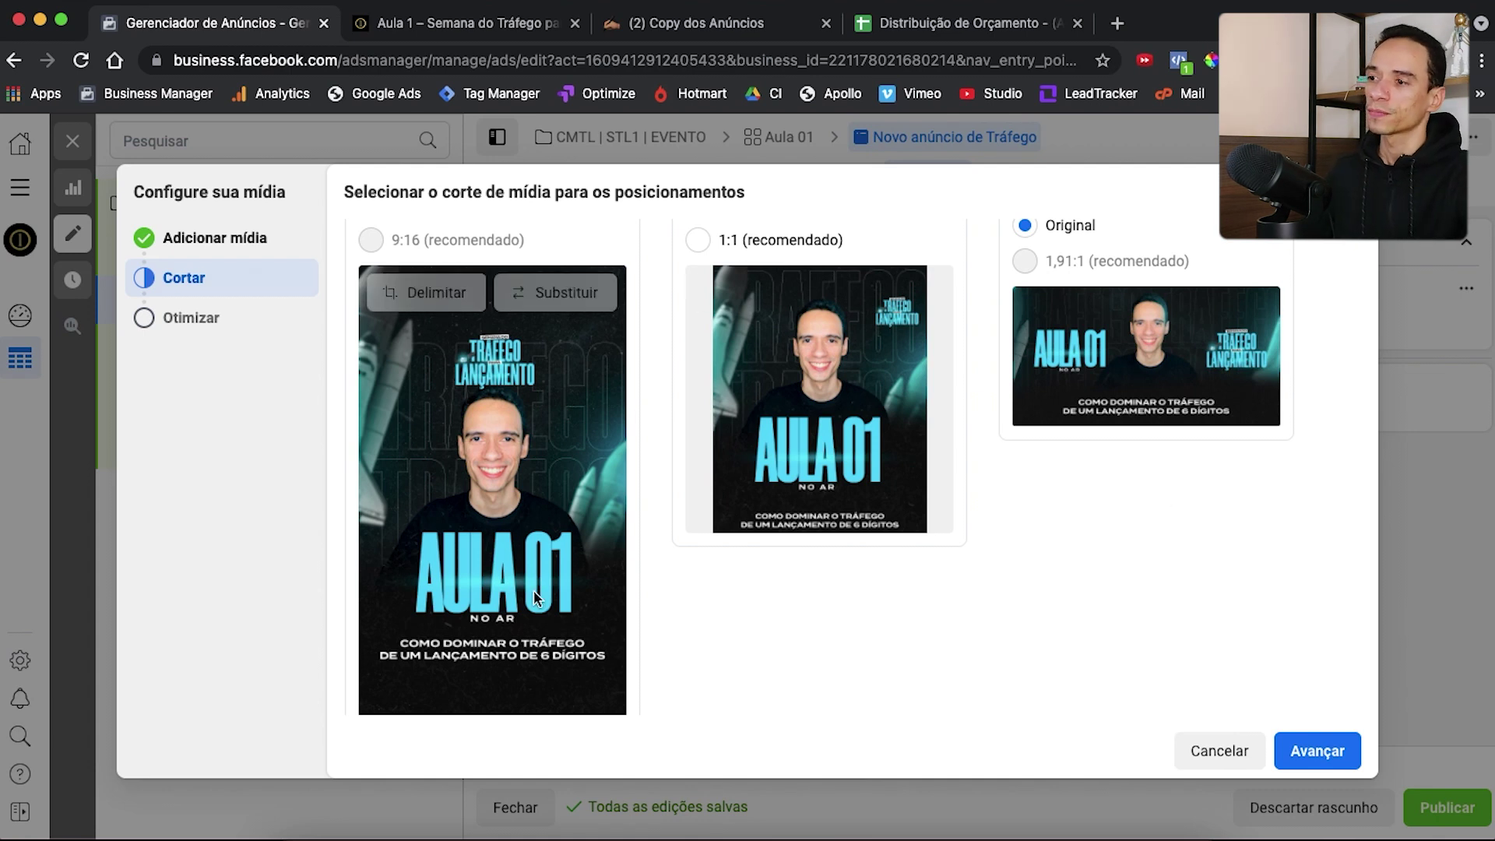
left_click(1324, 752)
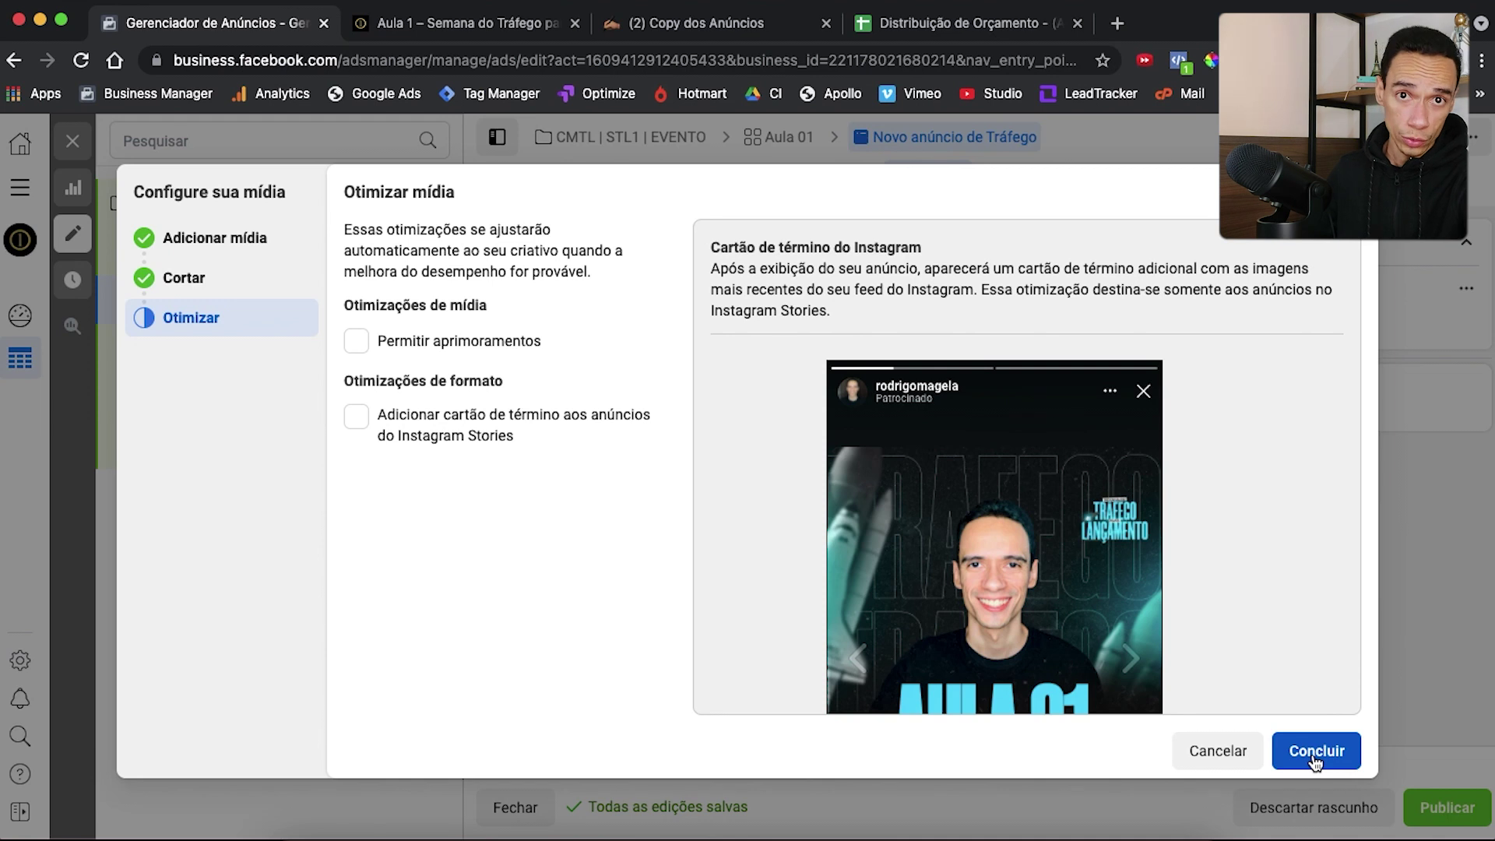
left_click(1317, 752)
Copy both Aula 1 paragraphs from the "Copy dos Anúncios" page in Notion into the ad's primary text
scroll(933, 507, "down", 2)
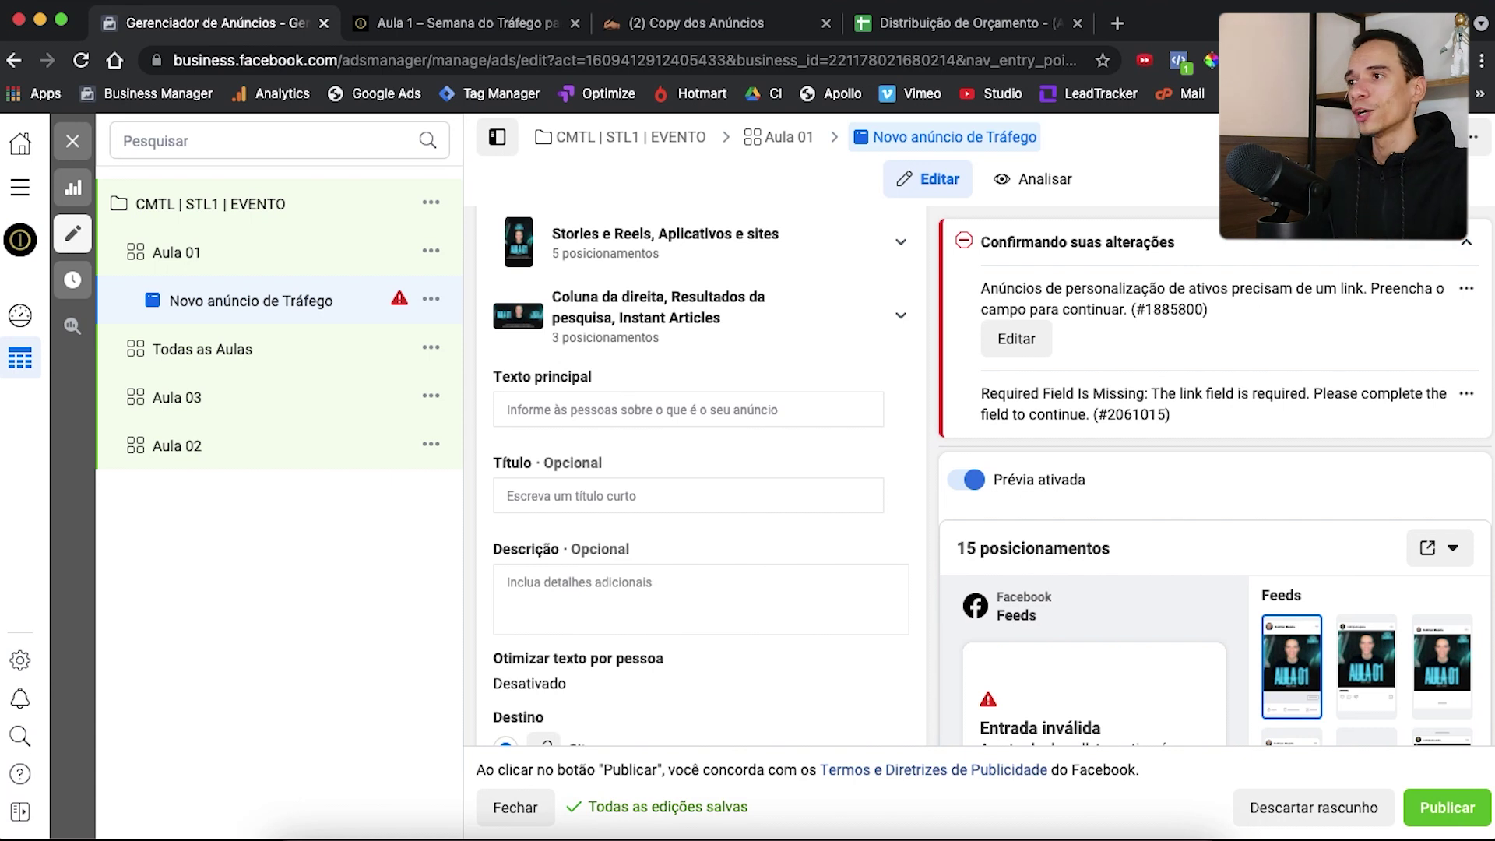
left_click(728, 24)
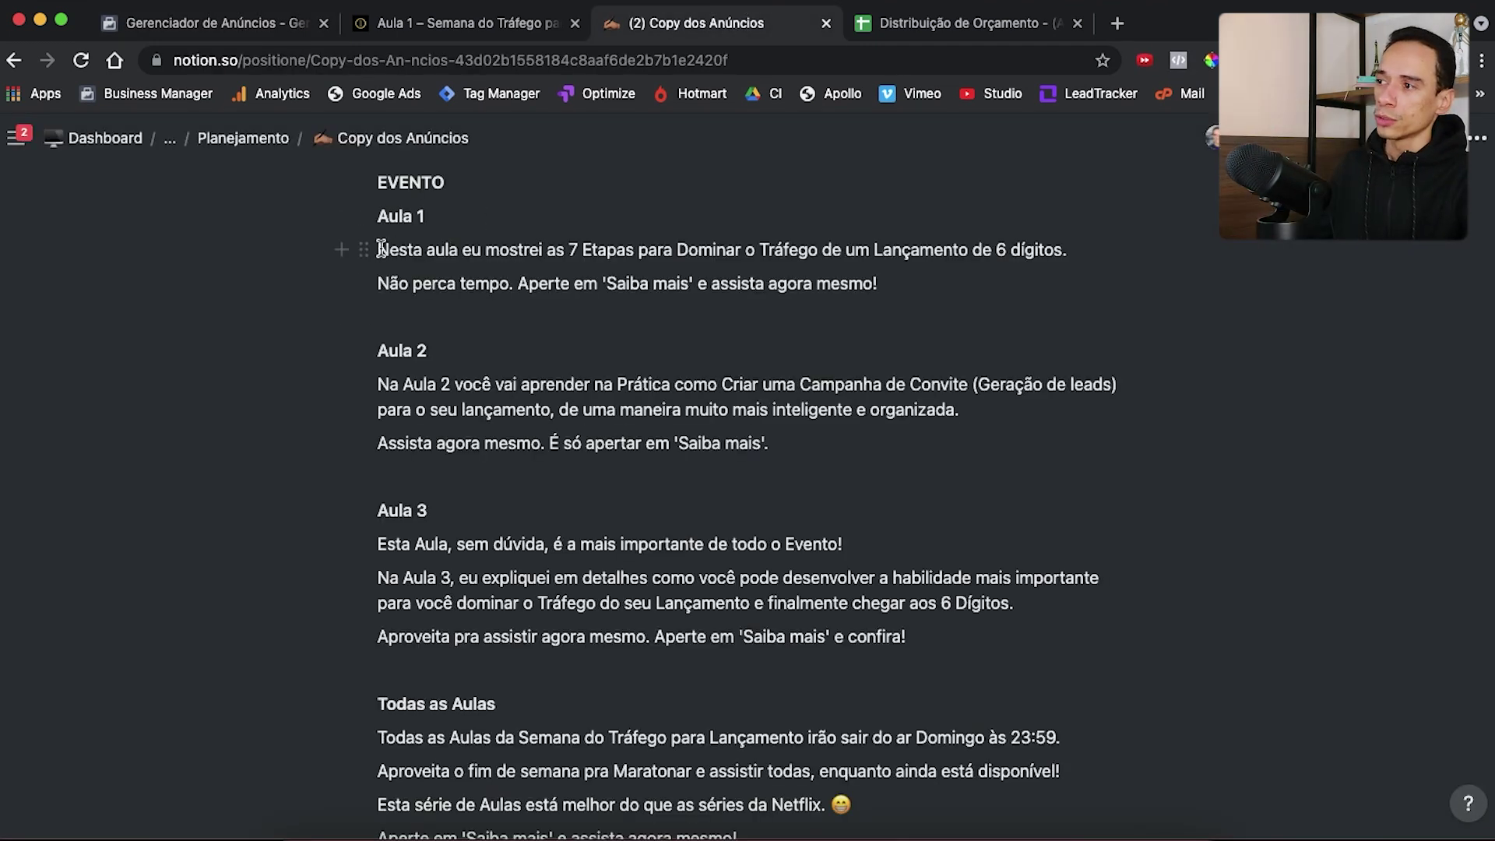
left_click_drag(380, 250, 894, 300)
key("super+c")
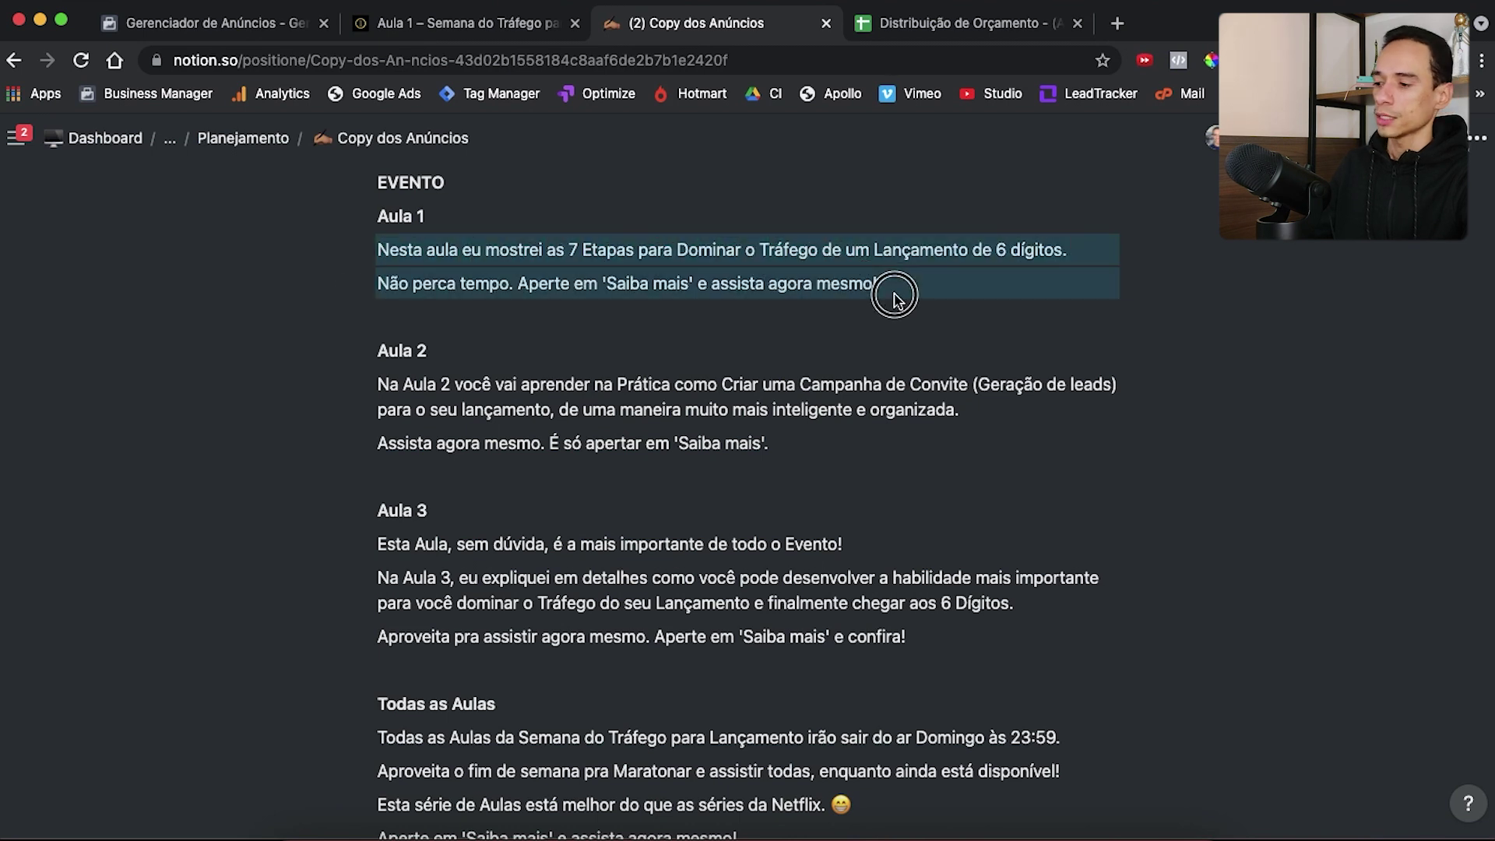
left_click(234, 28)
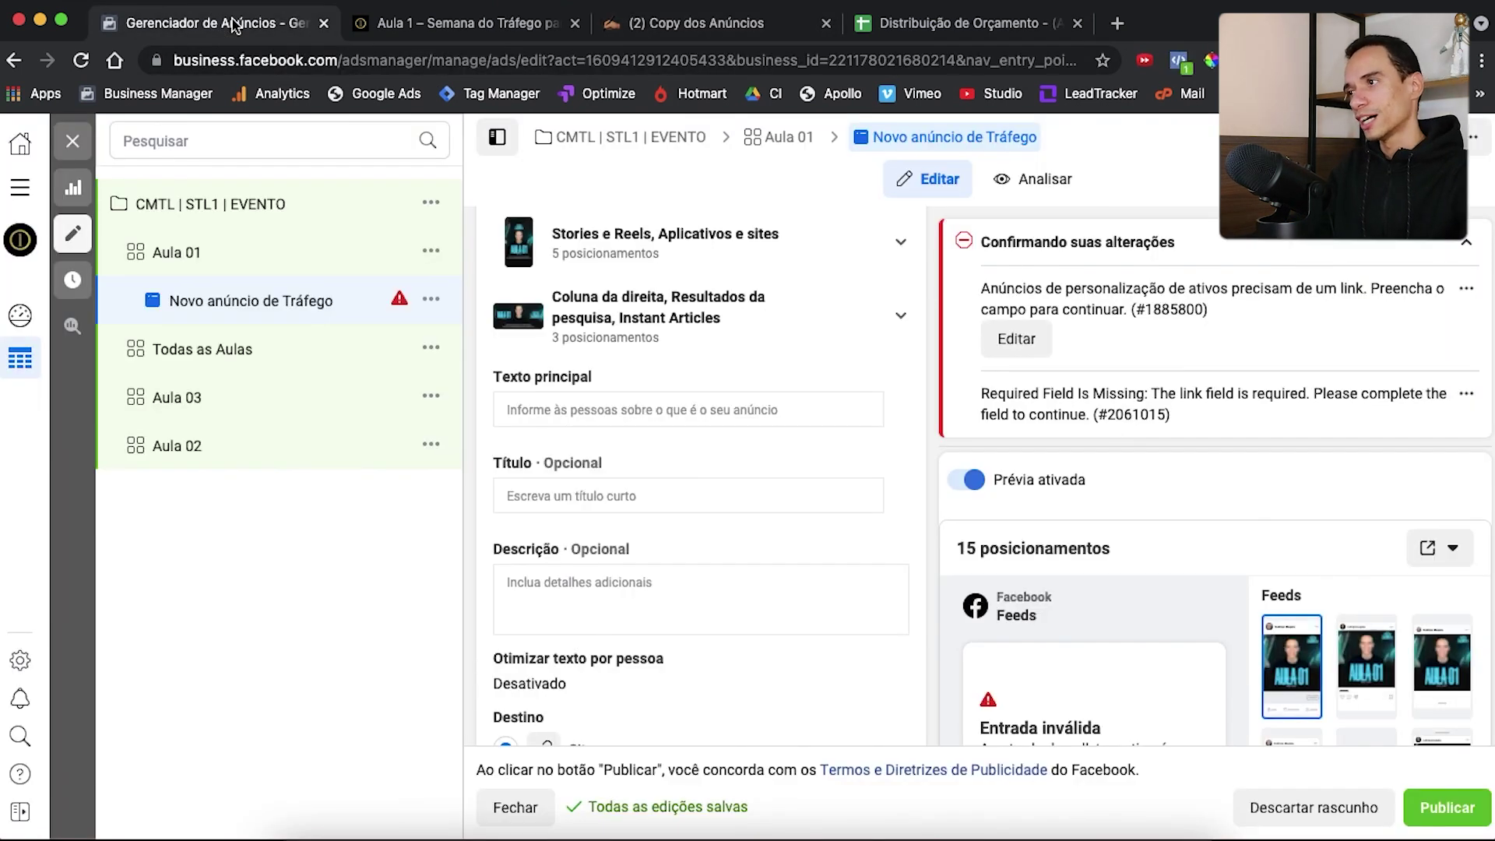
left_click(656, 412)
key("super+v")
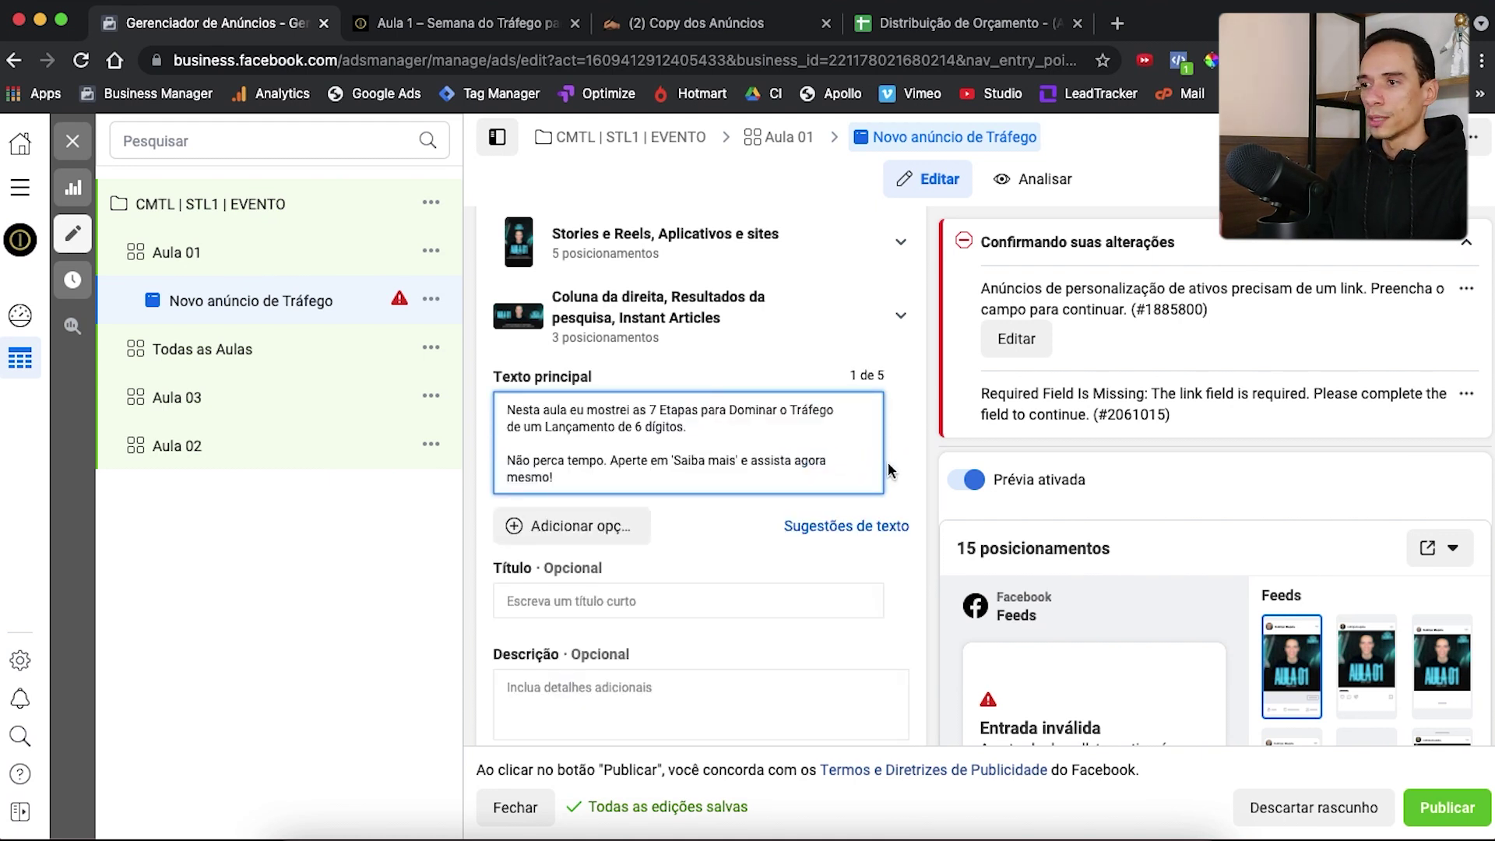
left_click(932, 457)
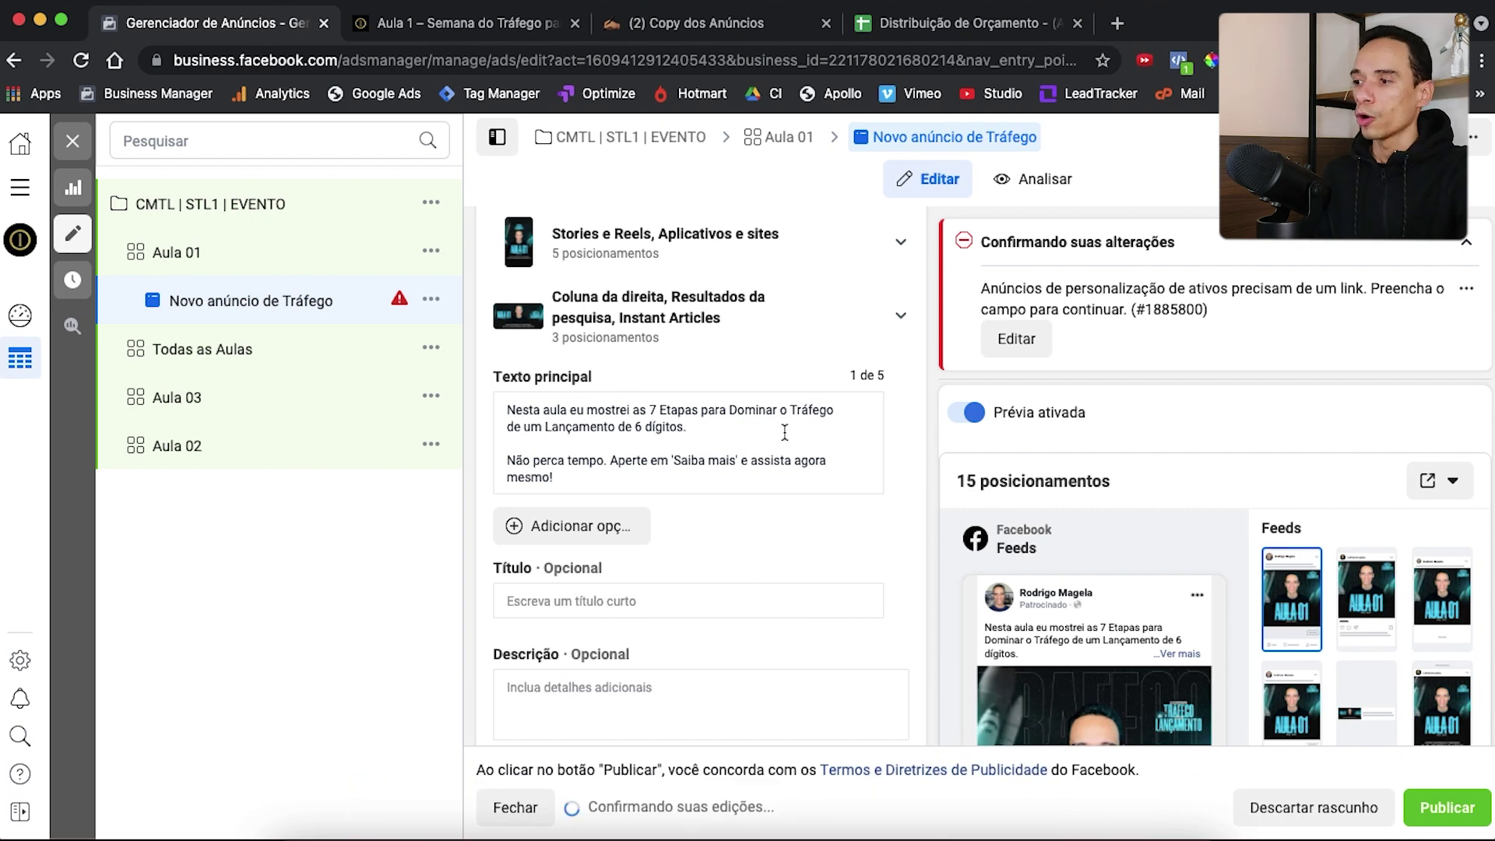
Set the ad's title to "Aula 01 no Ar!" and its description to "Como dominar o Tráfego de um Lançamento de 6 dígitos"
scroll(790, 427, "down", 1)
scroll(791, 426, "down", 3)
left_click(633, 413)
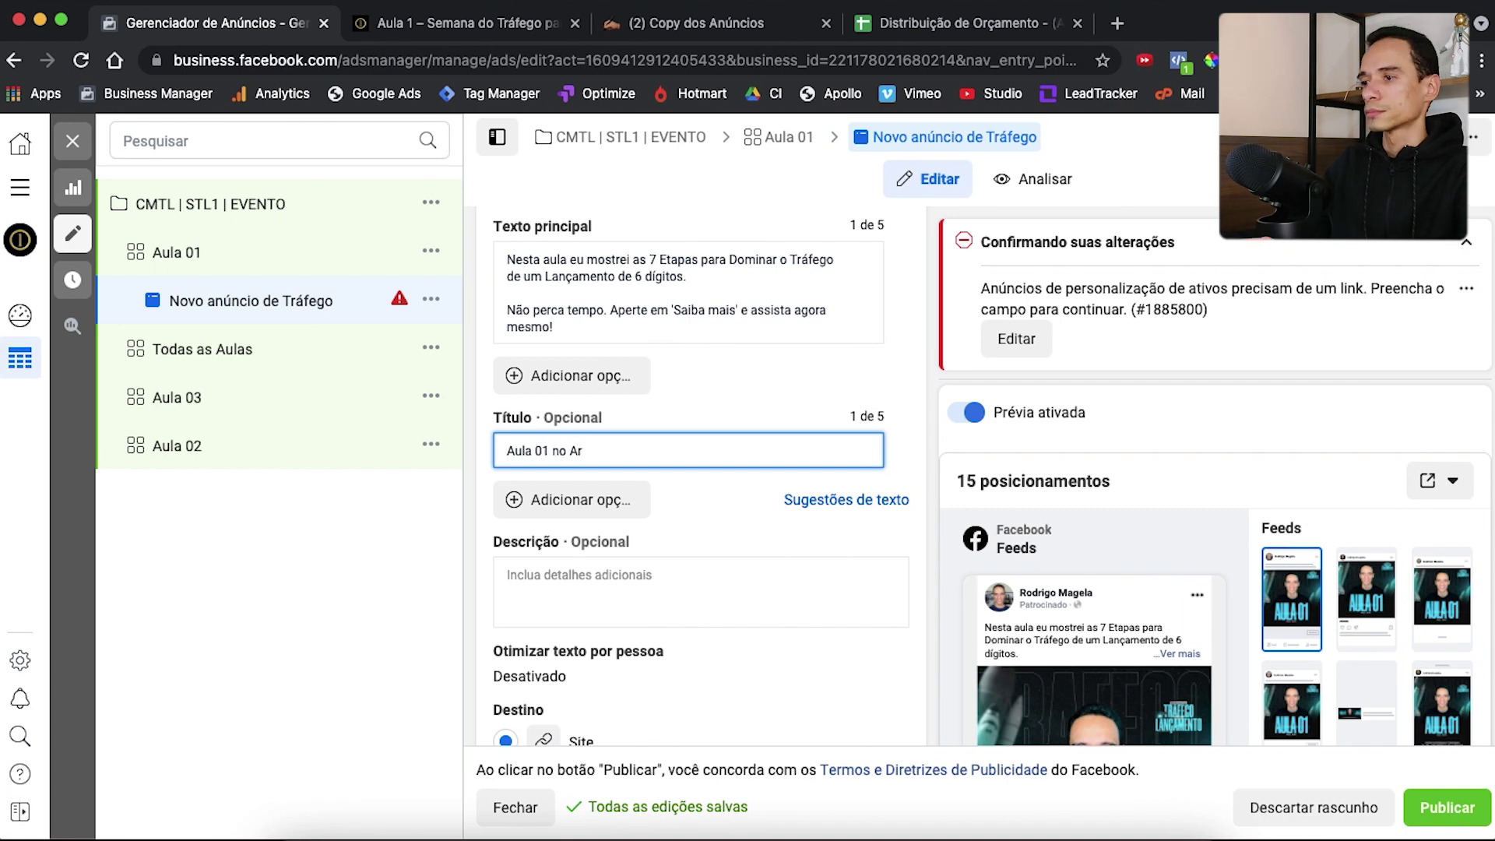
type("!")
scroll(890, 570, "down", 1)
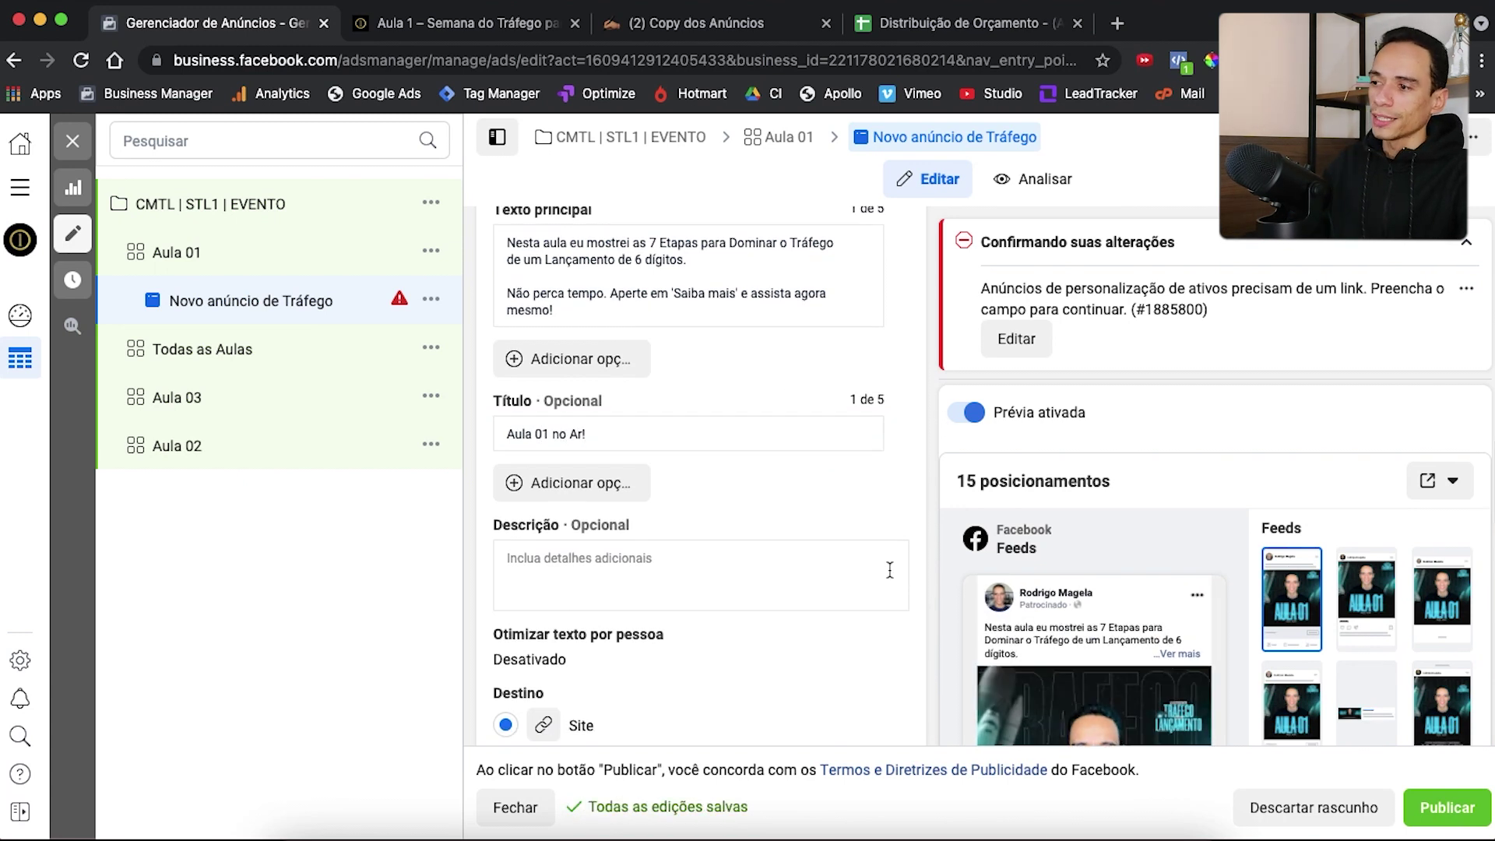
left_click(590, 563)
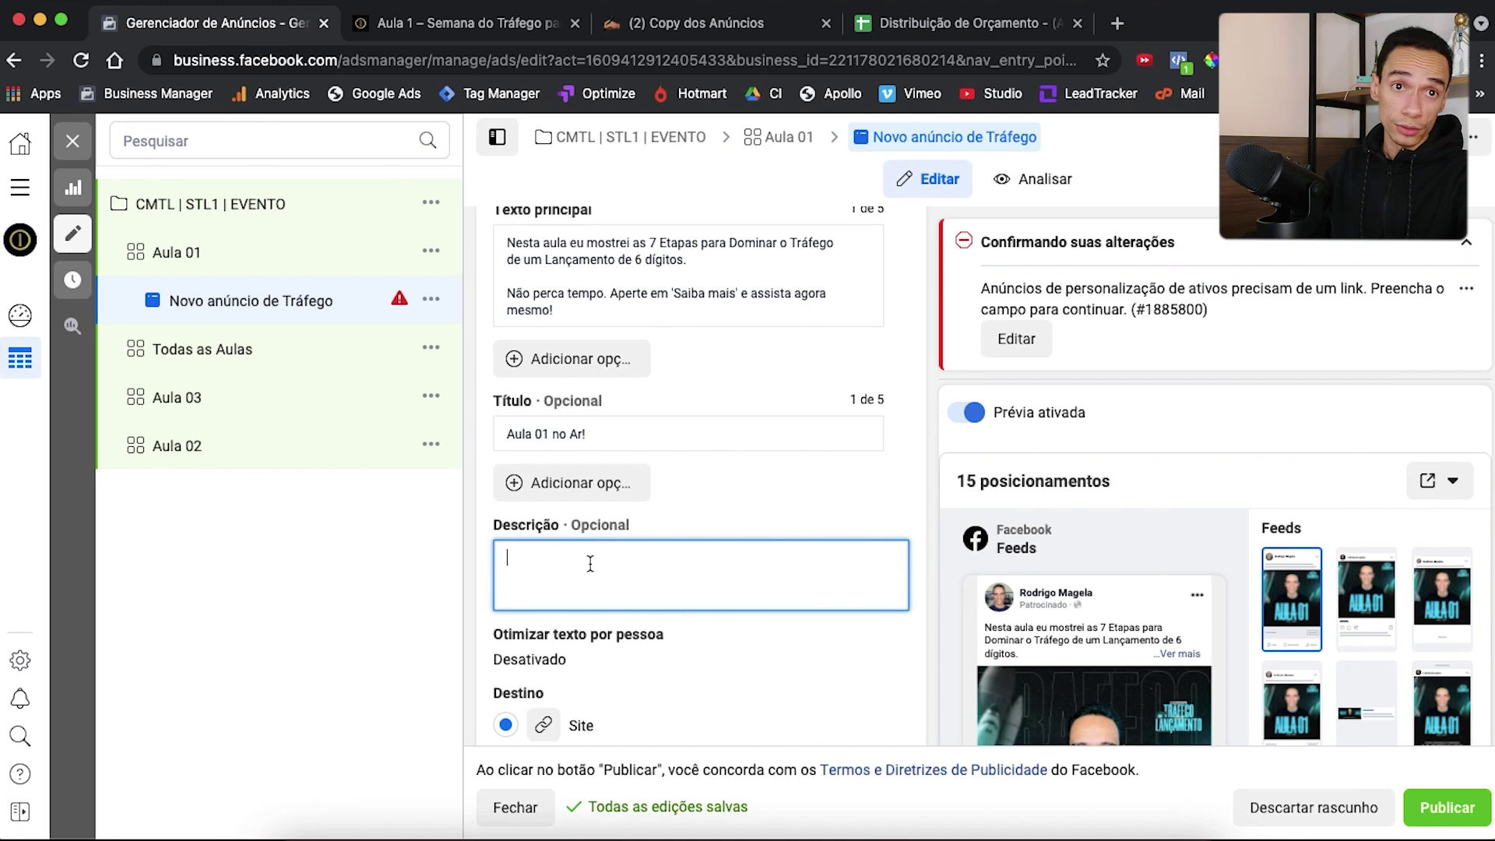
type("Como dominar o Tráfego de um Lançamento de 6 dígitos")
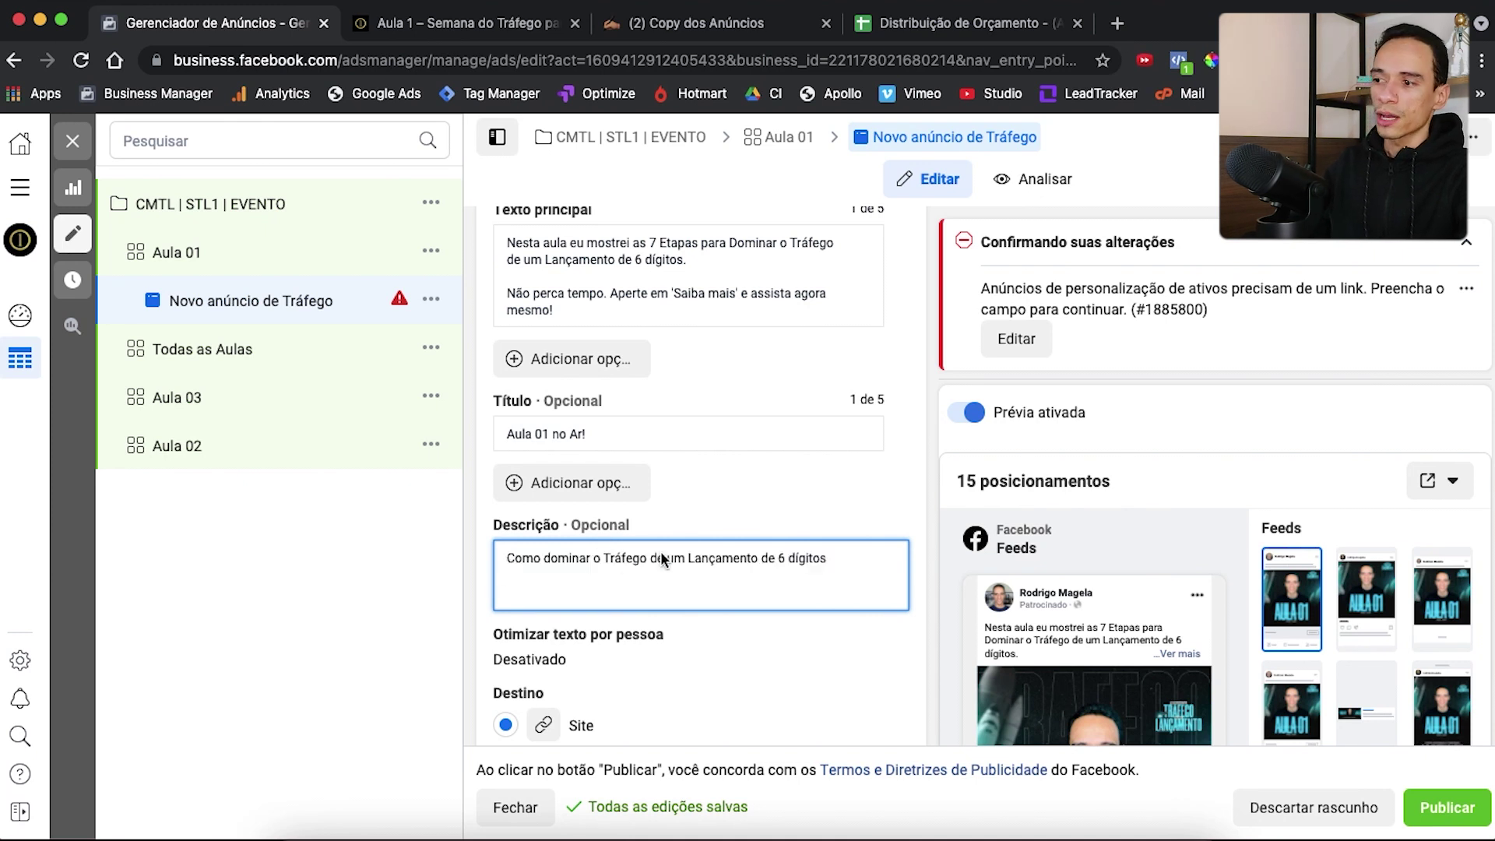
scroll(930, 495, "down", 5)
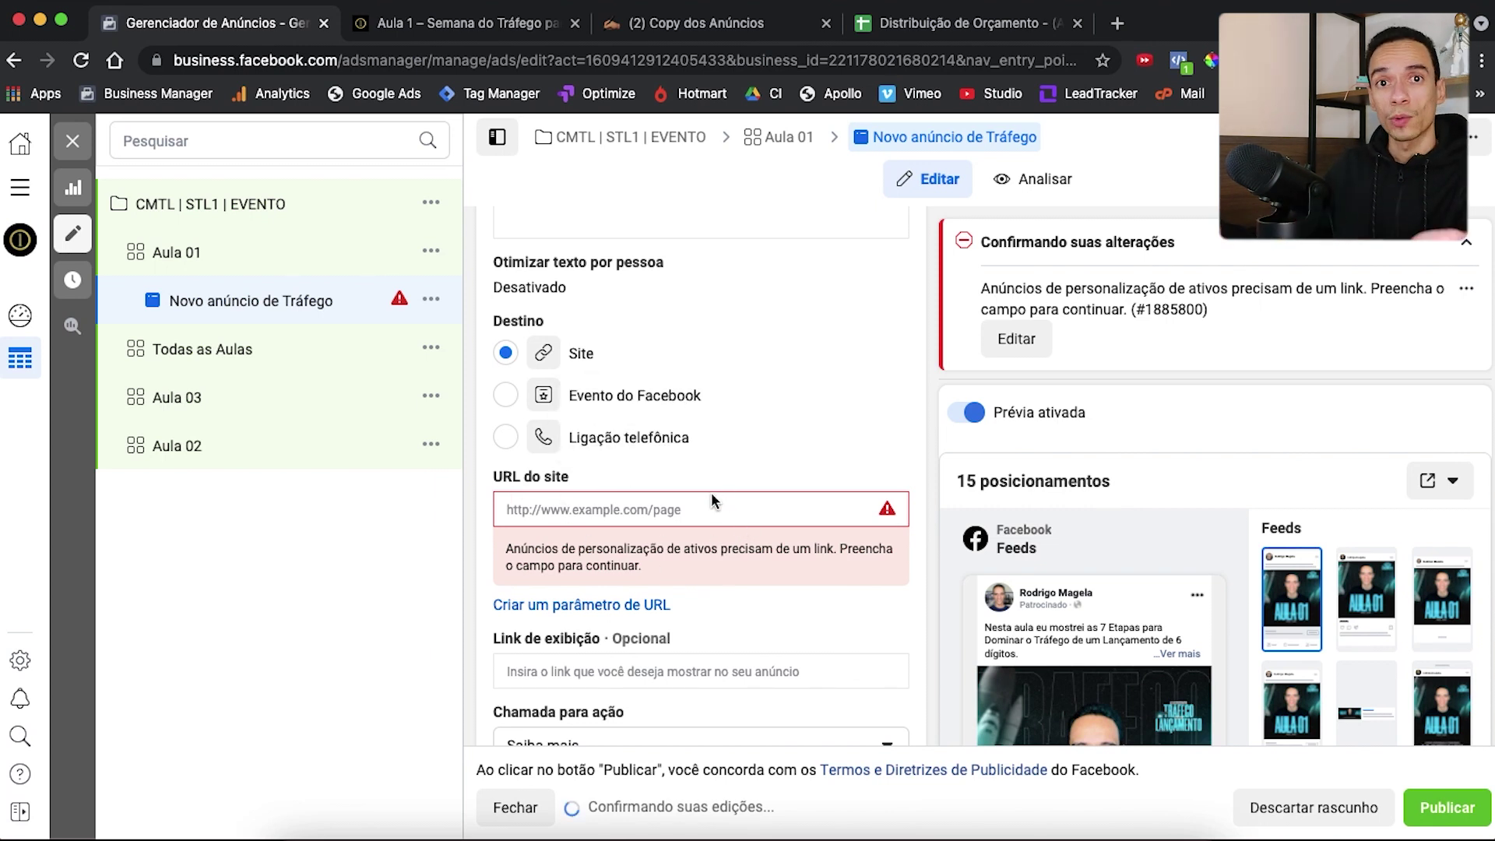
left_click(487, 25)
left_click(855, 225)
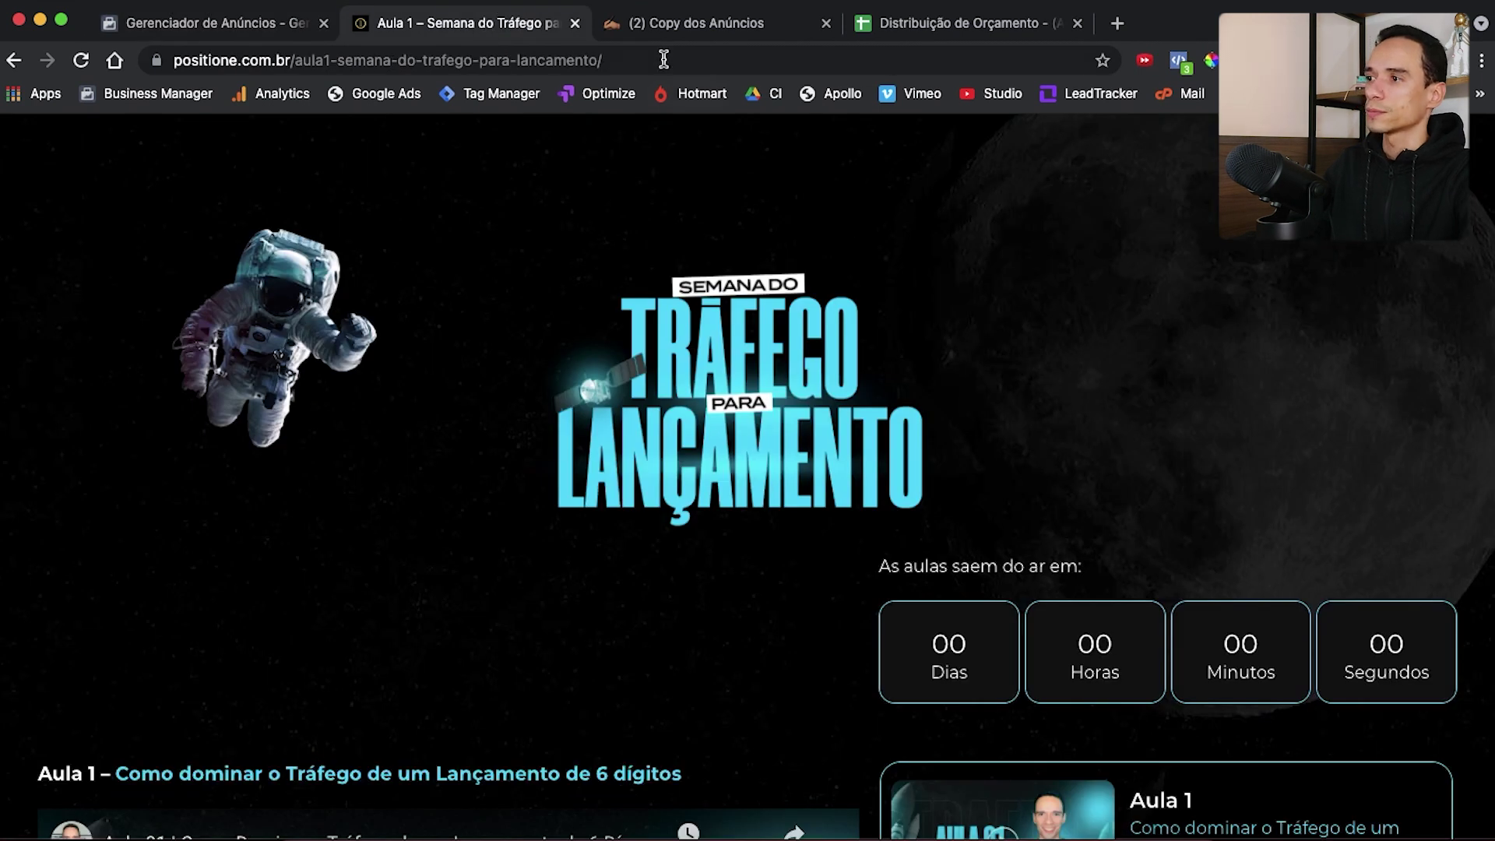
left_click(654, 60)
key("super+c")
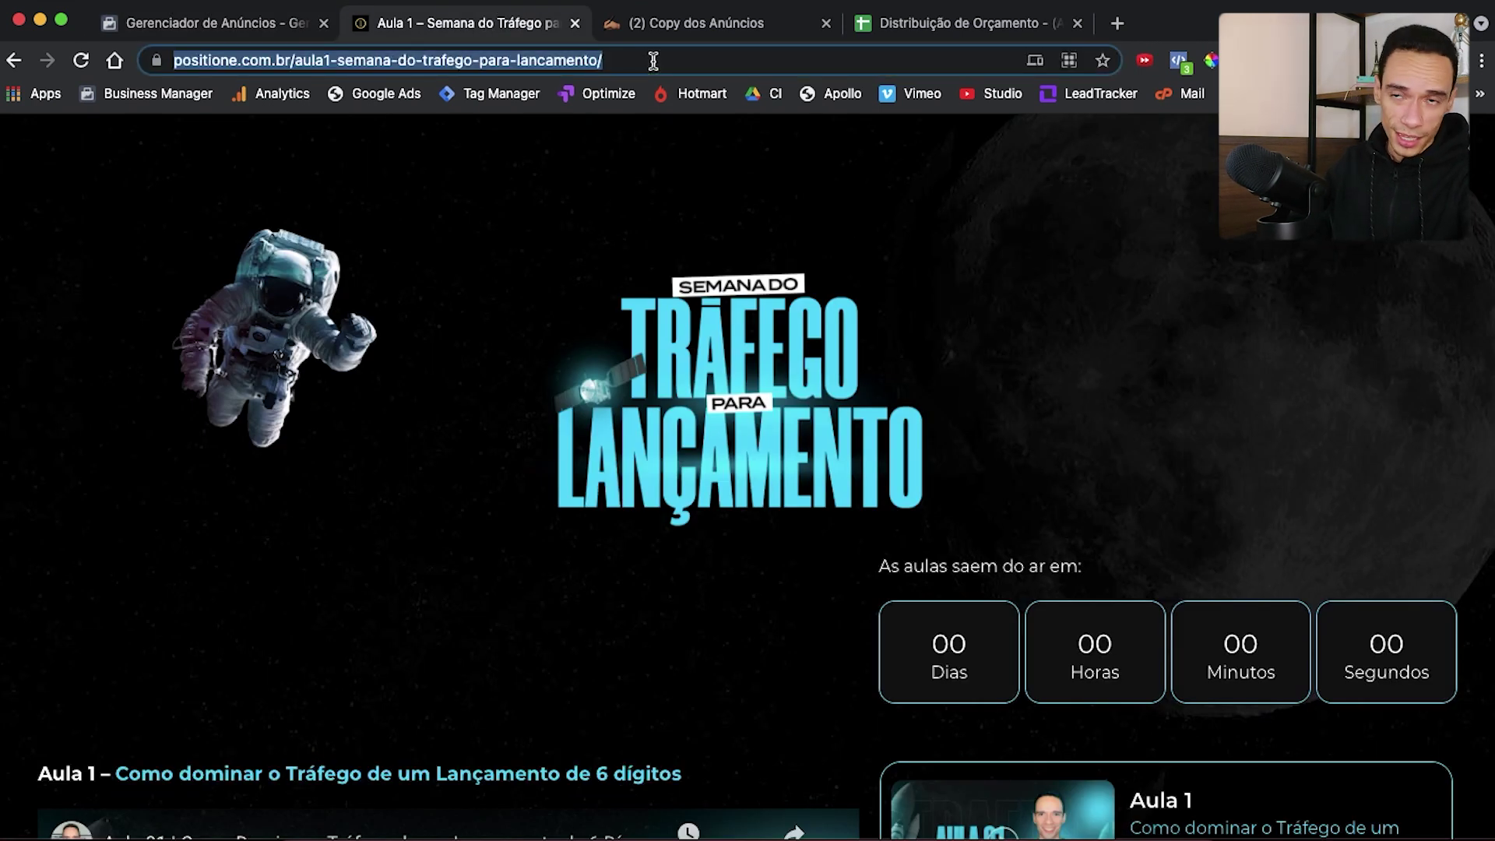
left_click(260, 29)
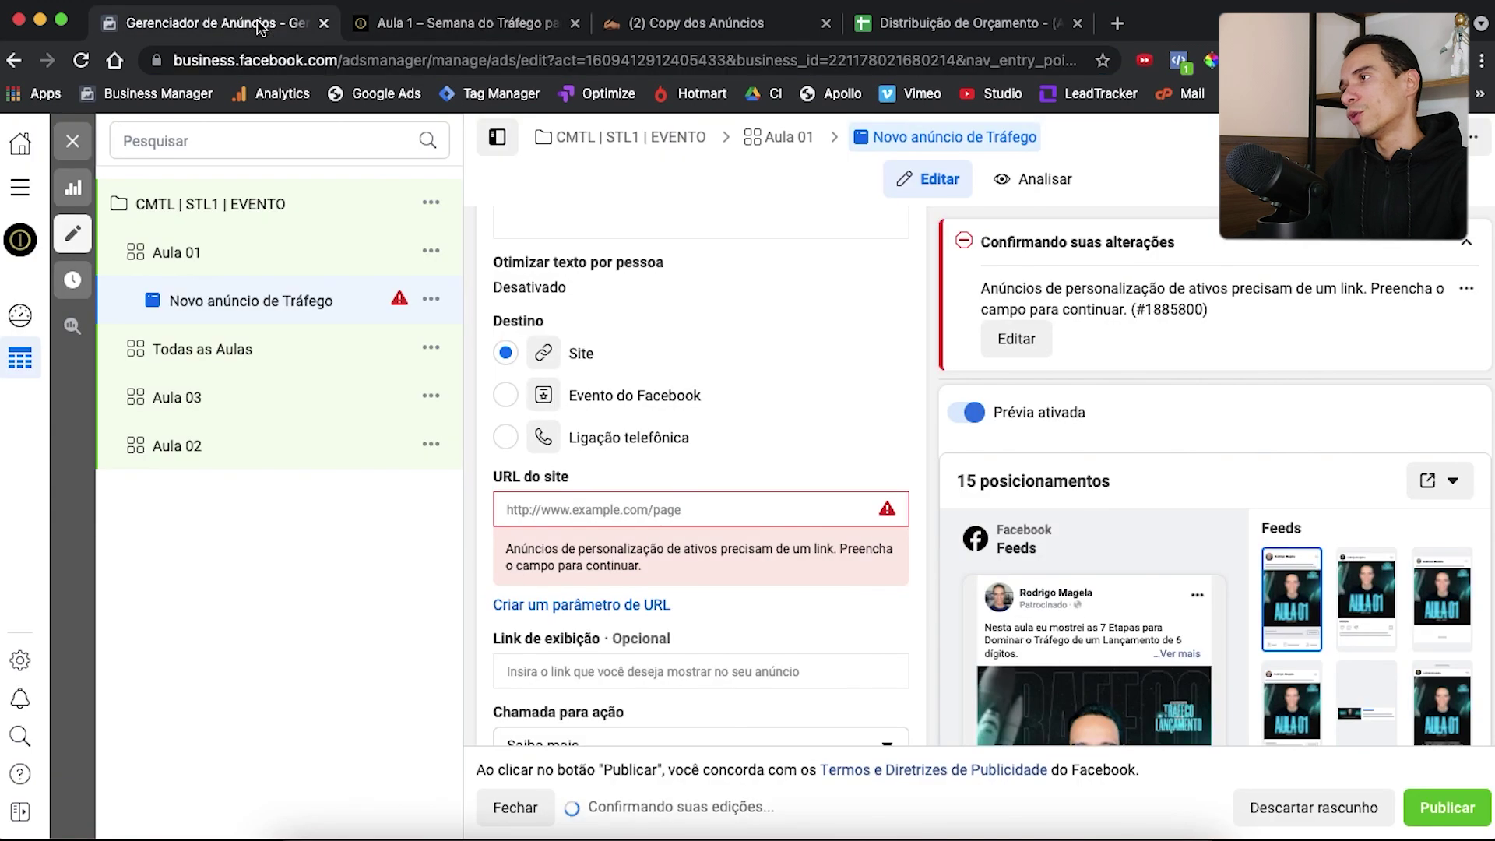
left_click(671, 509)
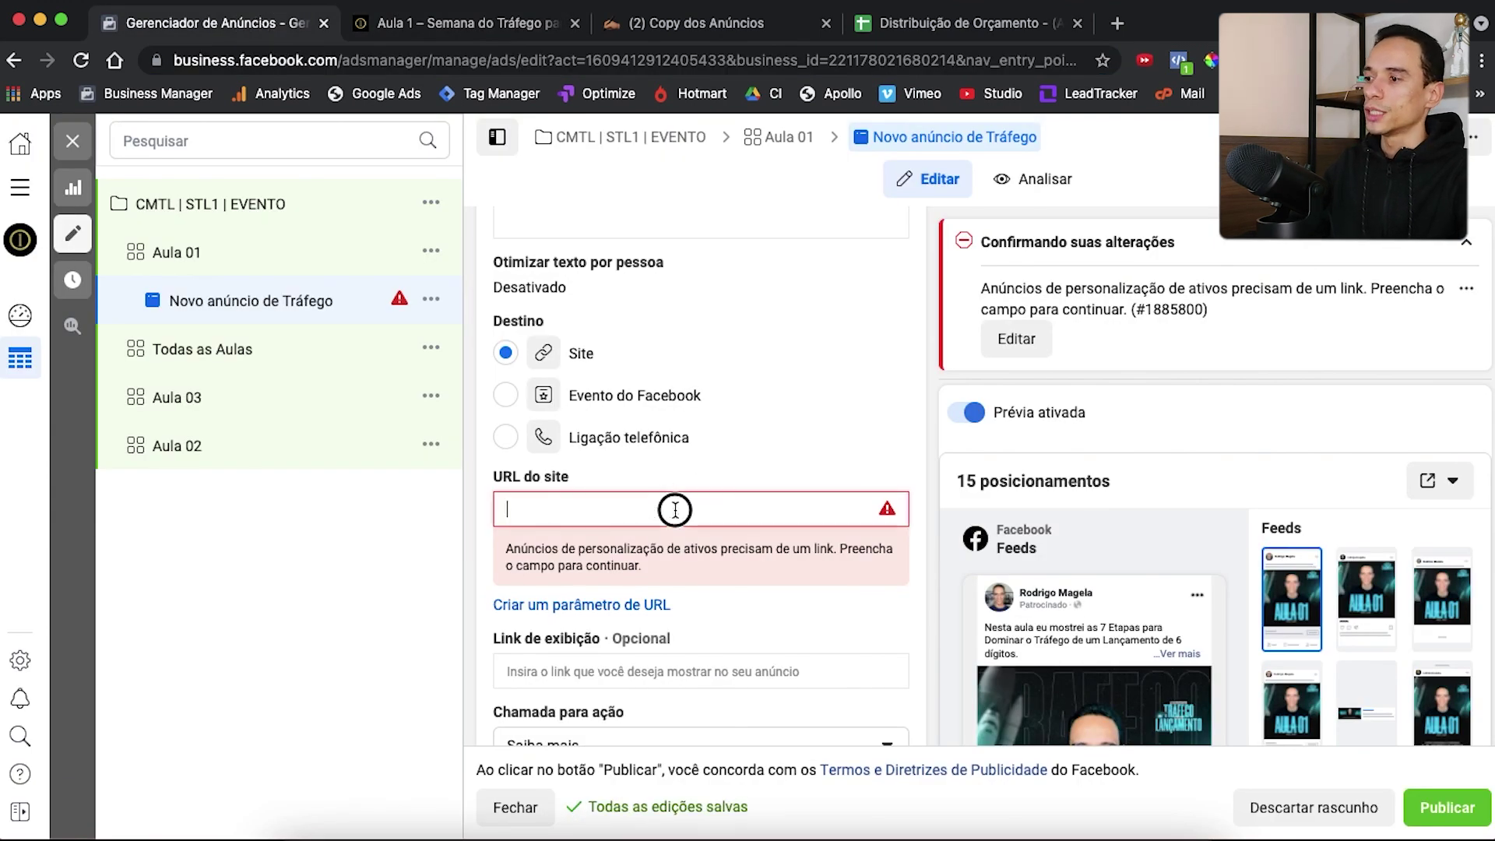
key("super+v")
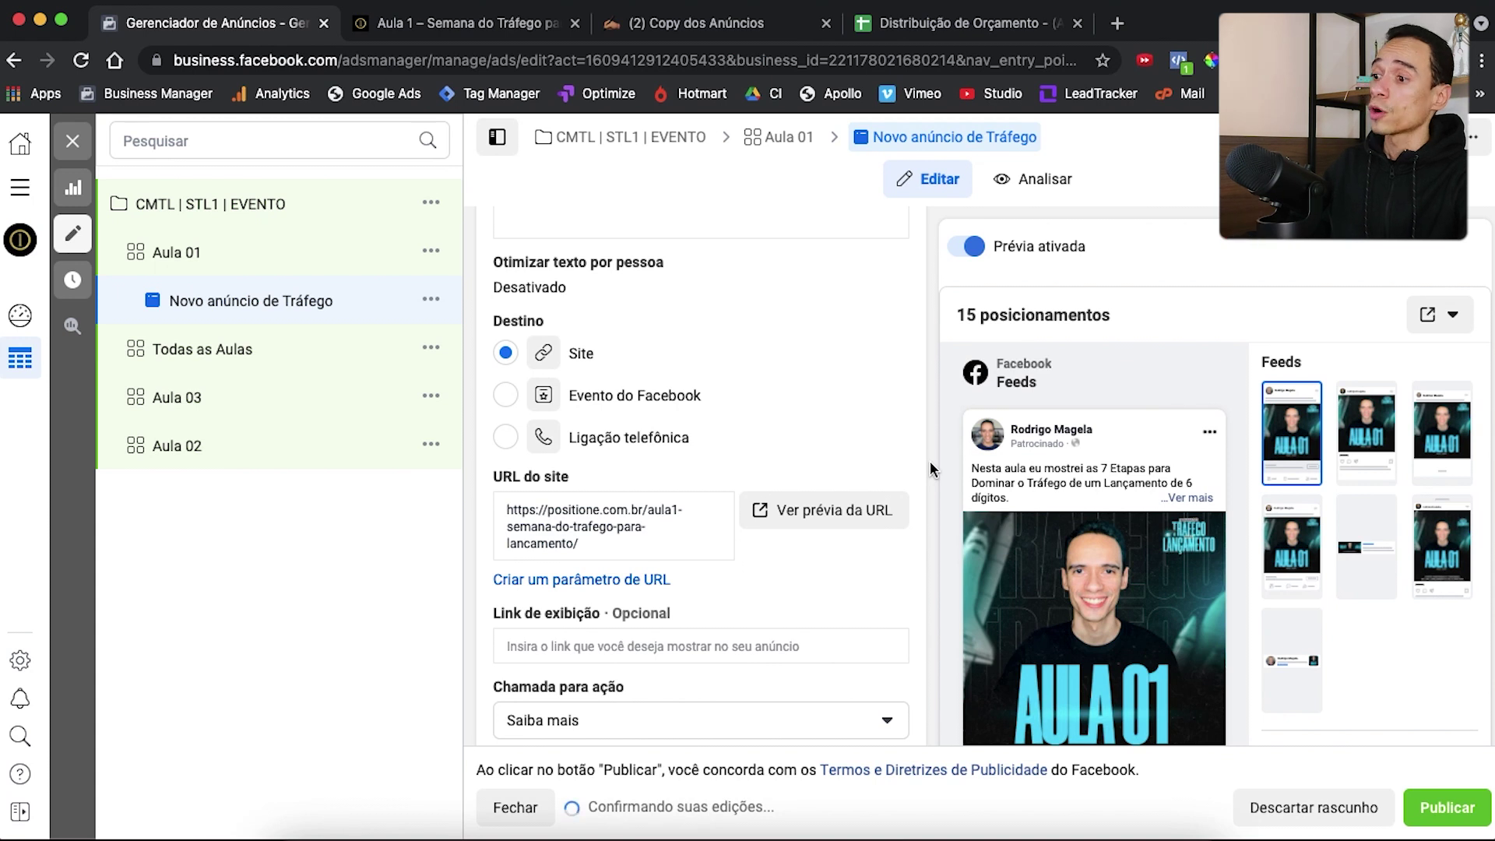
Preview the ad's website URL, look through the Aula 1 page it opens, and close the preview
left_click(820, 514)
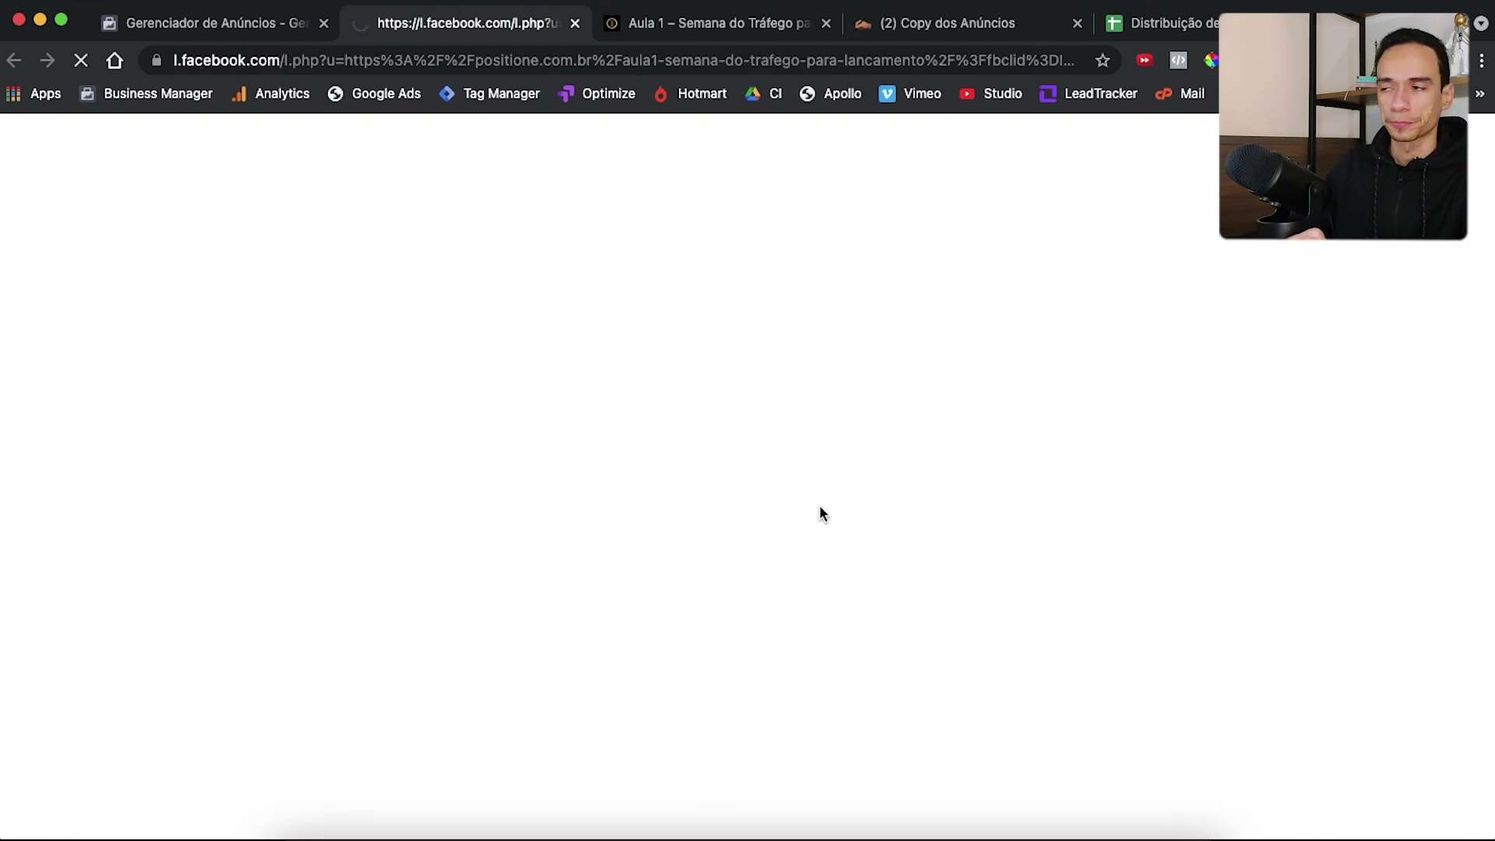
scroll(818, 510, "down", 2)
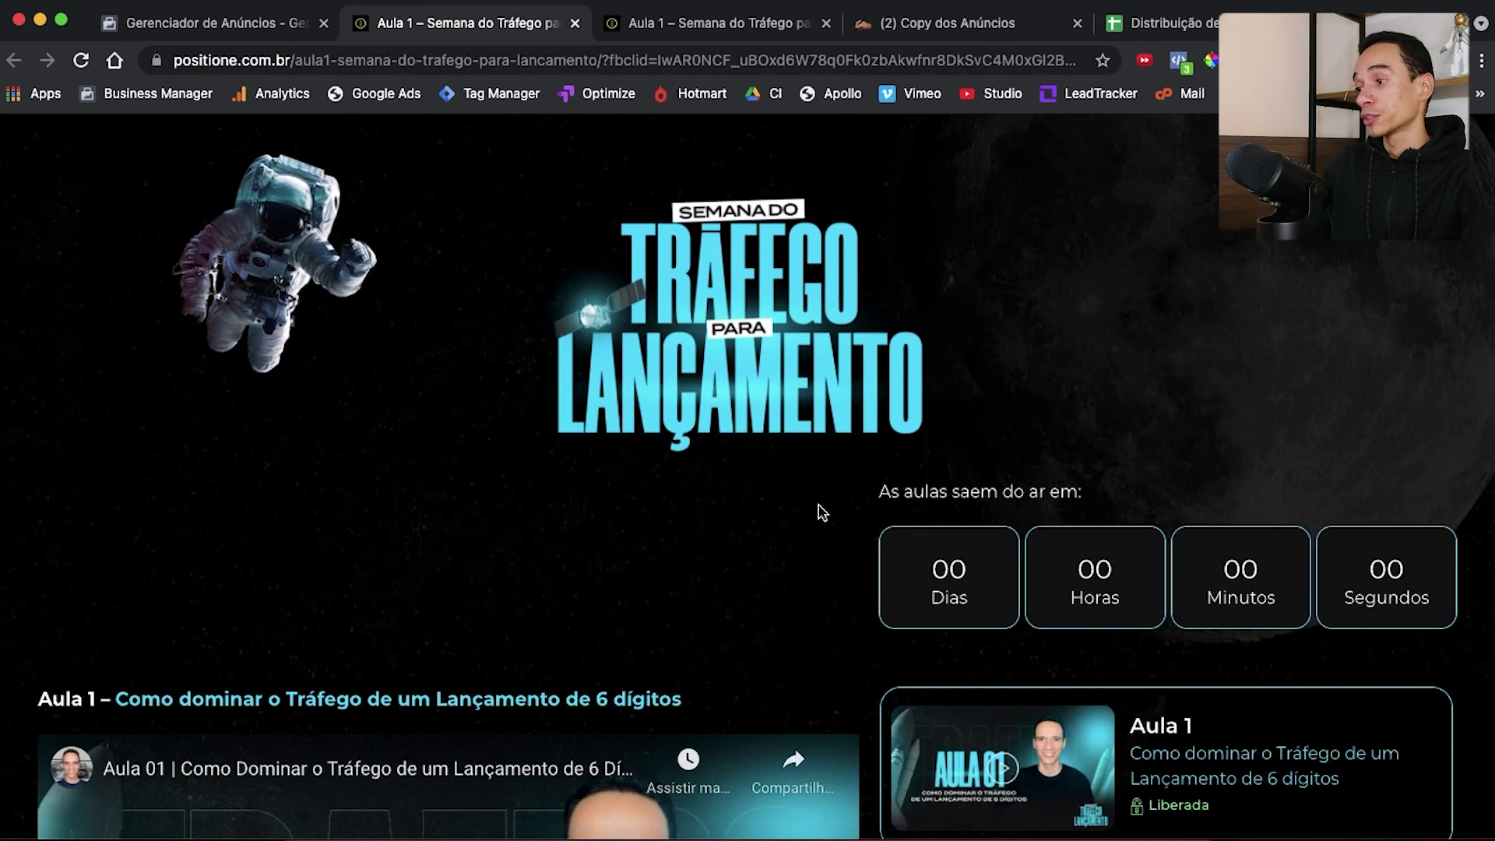
scroll(820, 514, "down", 10)
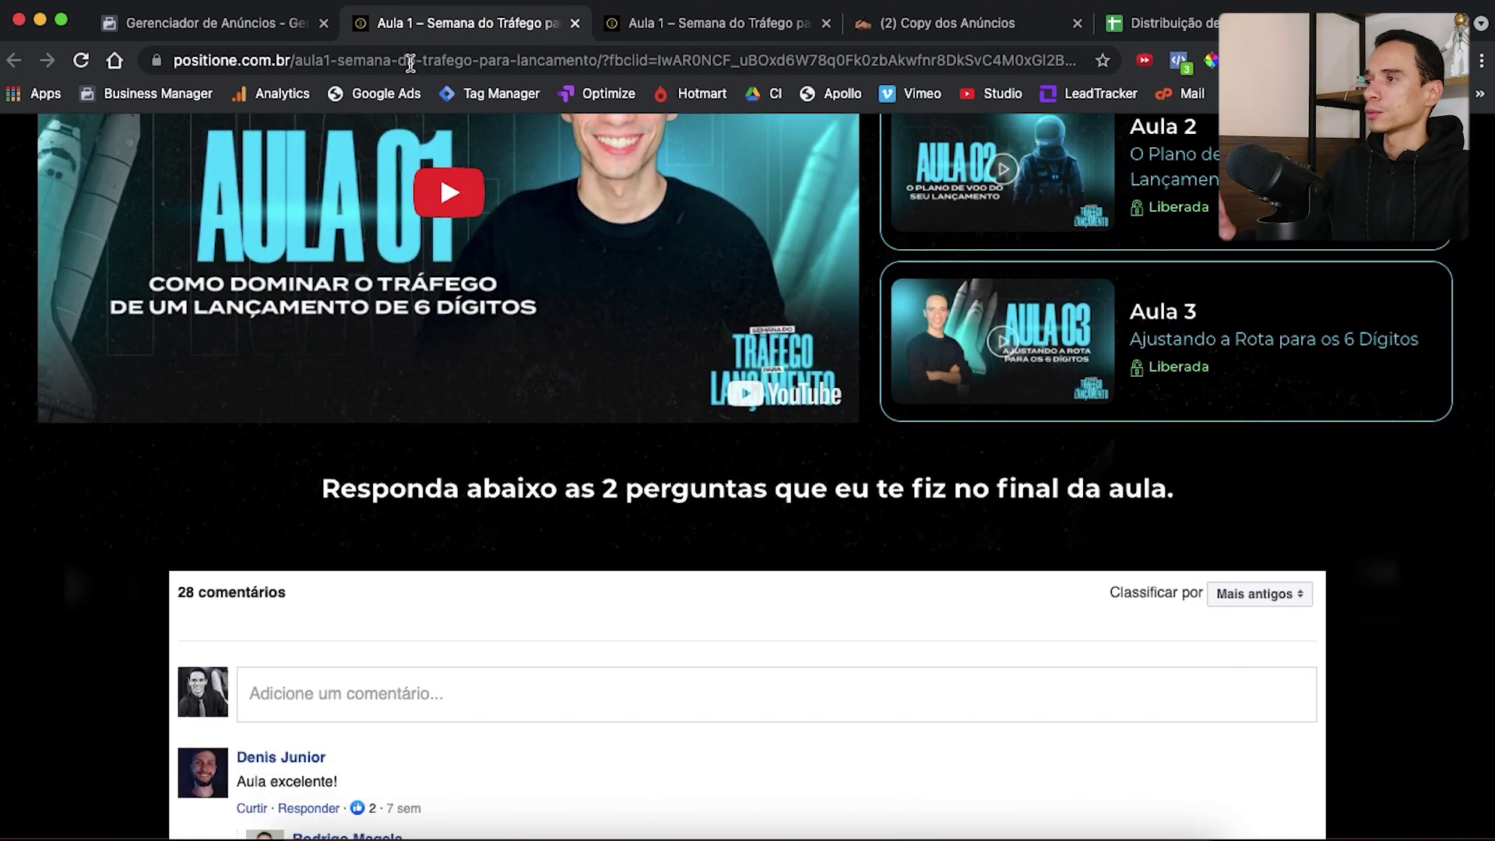
left_click(270, 25)
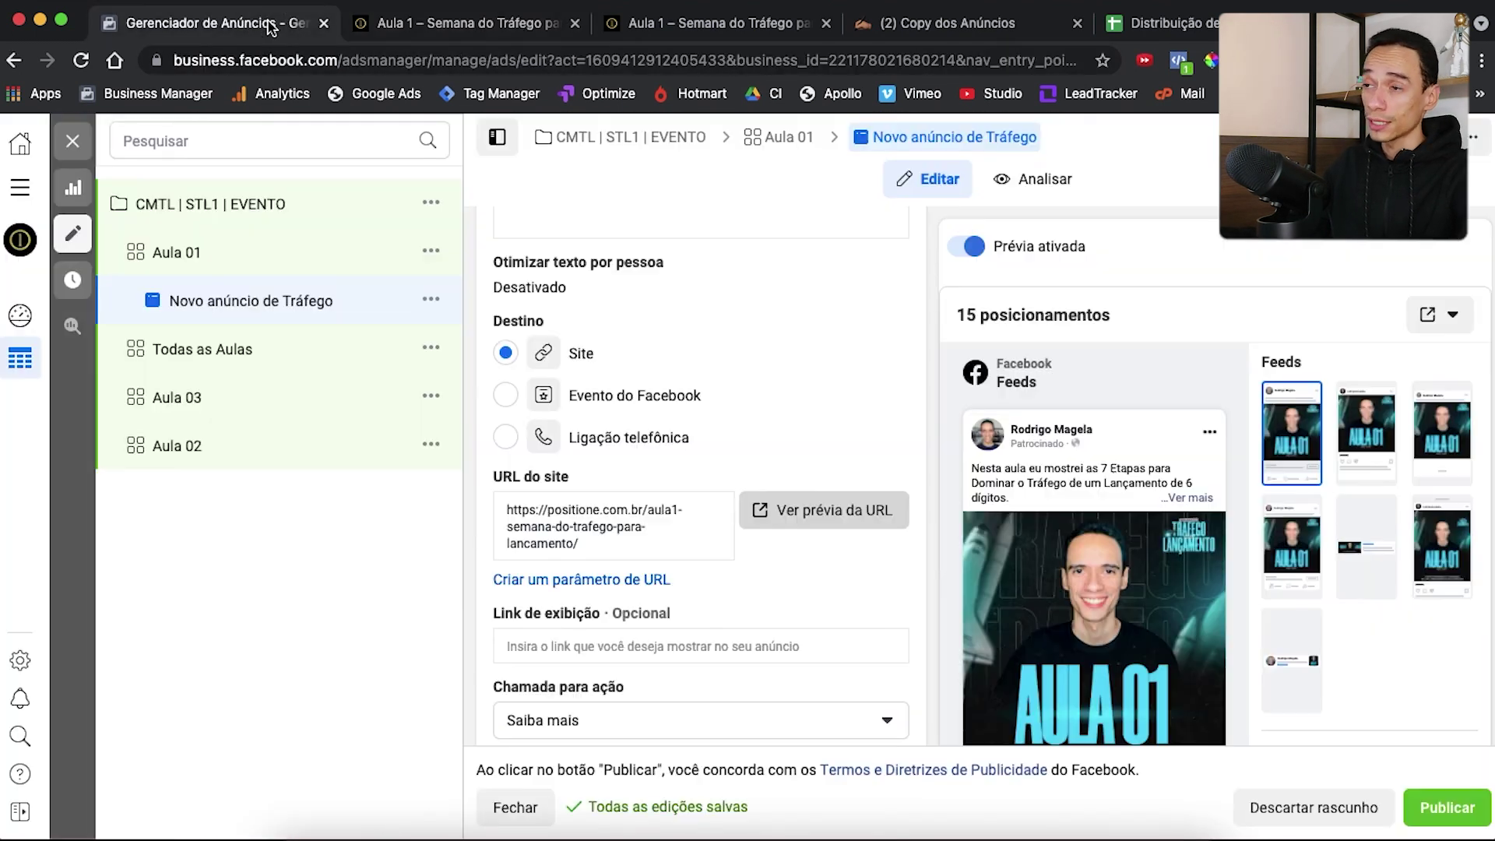
left_click(575, 23)
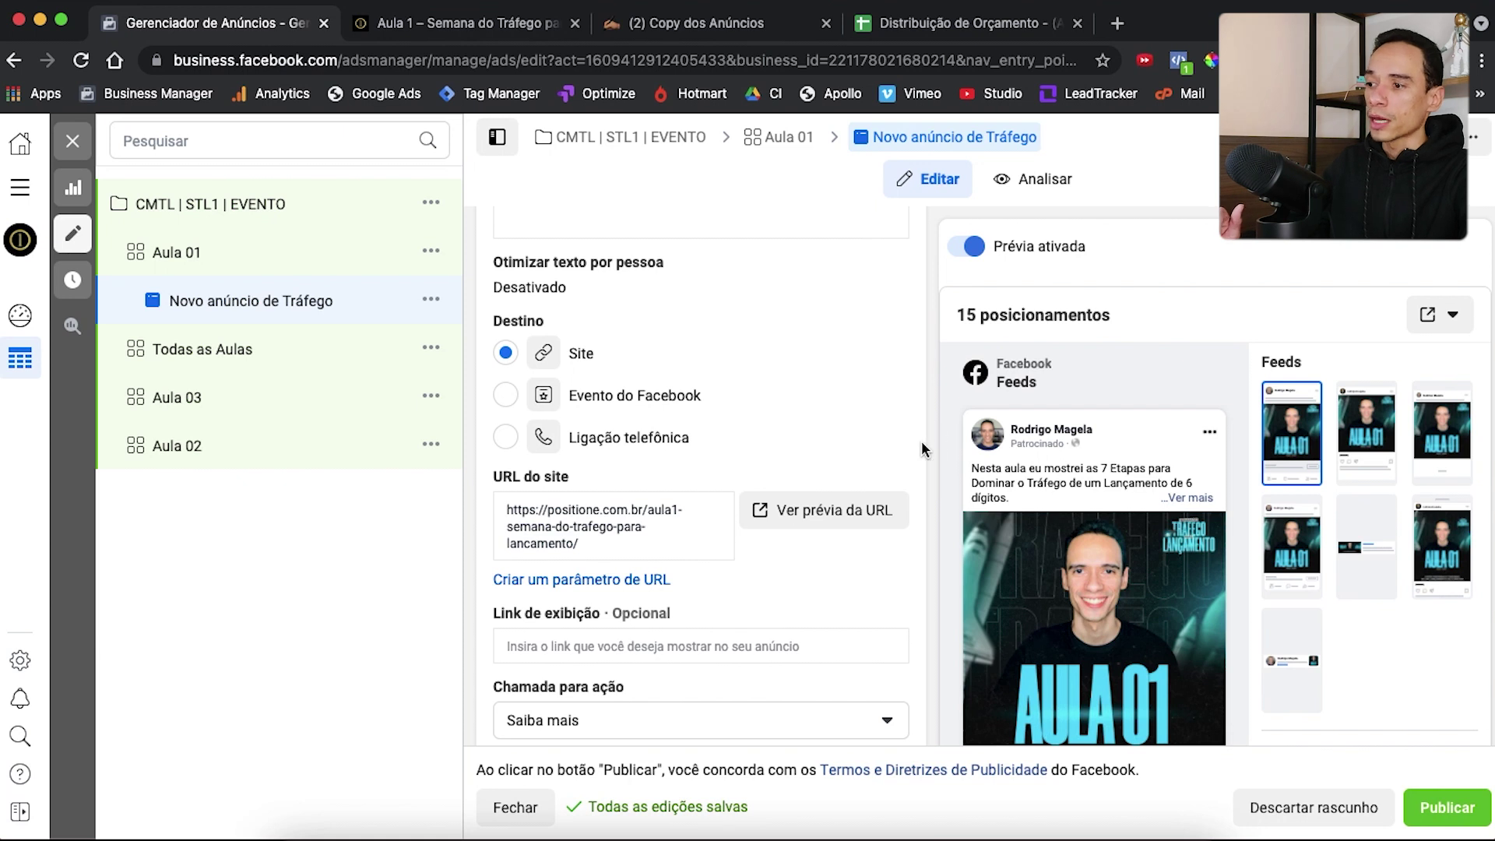
Review the ad's call to action, languages, tracking and URL parameter settings
scroll(922, 441, "down", 3)
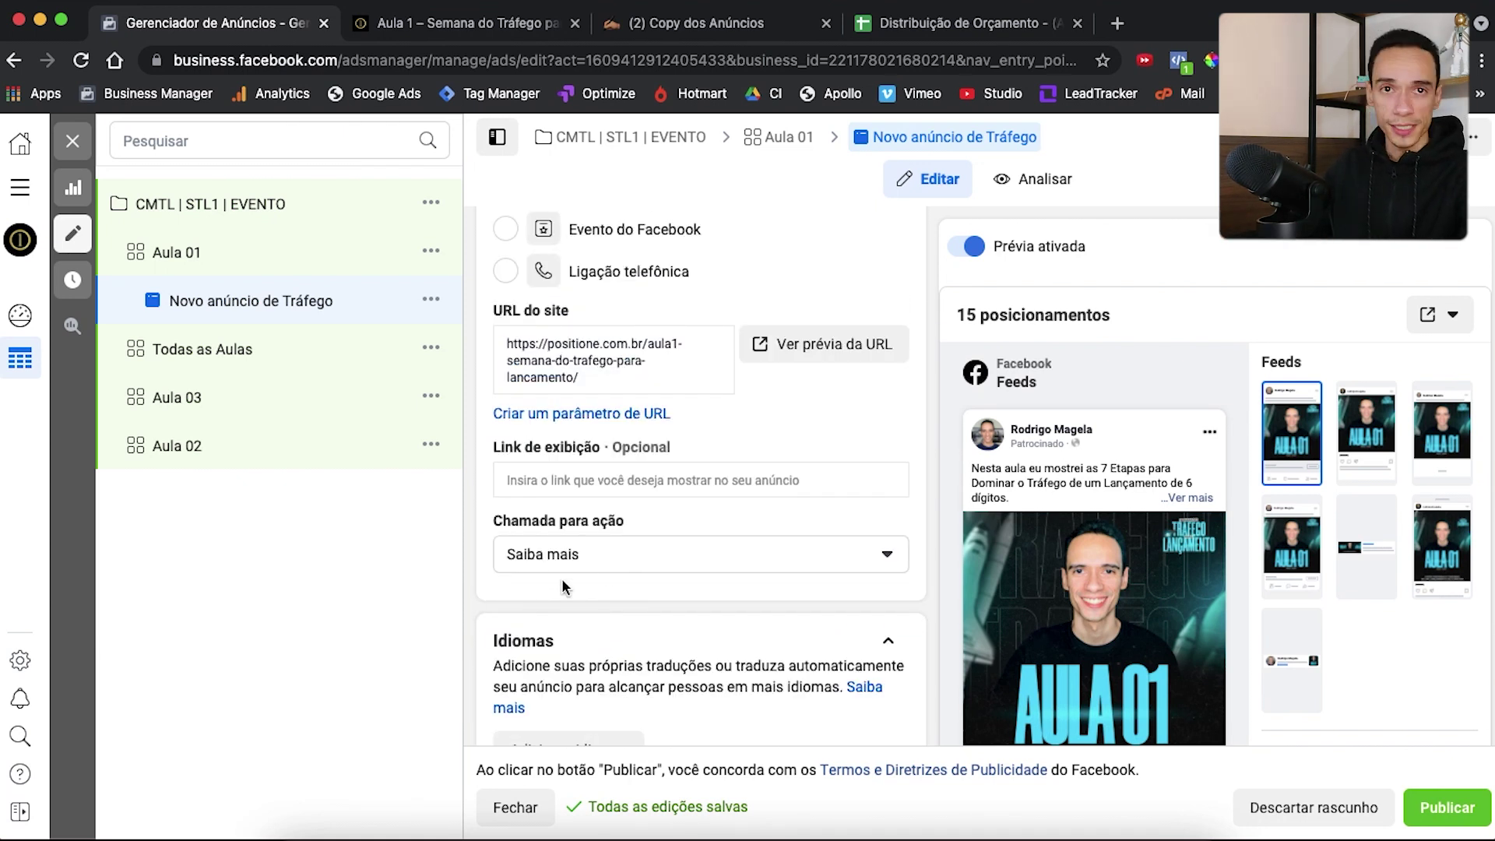
scroll(592, 573, "down", 6)
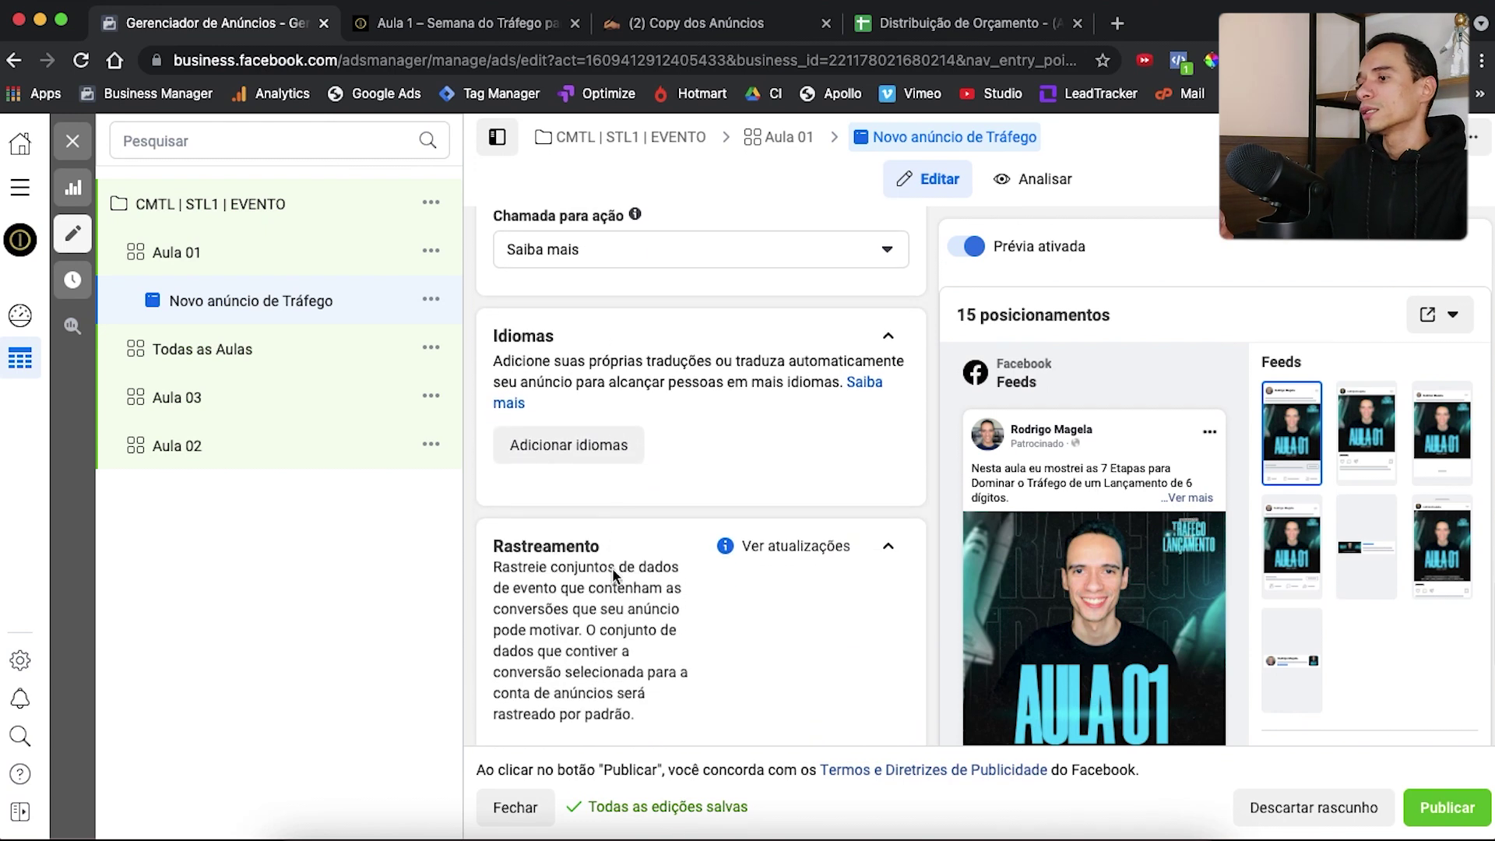
scroll(615, 576, "down", 5)
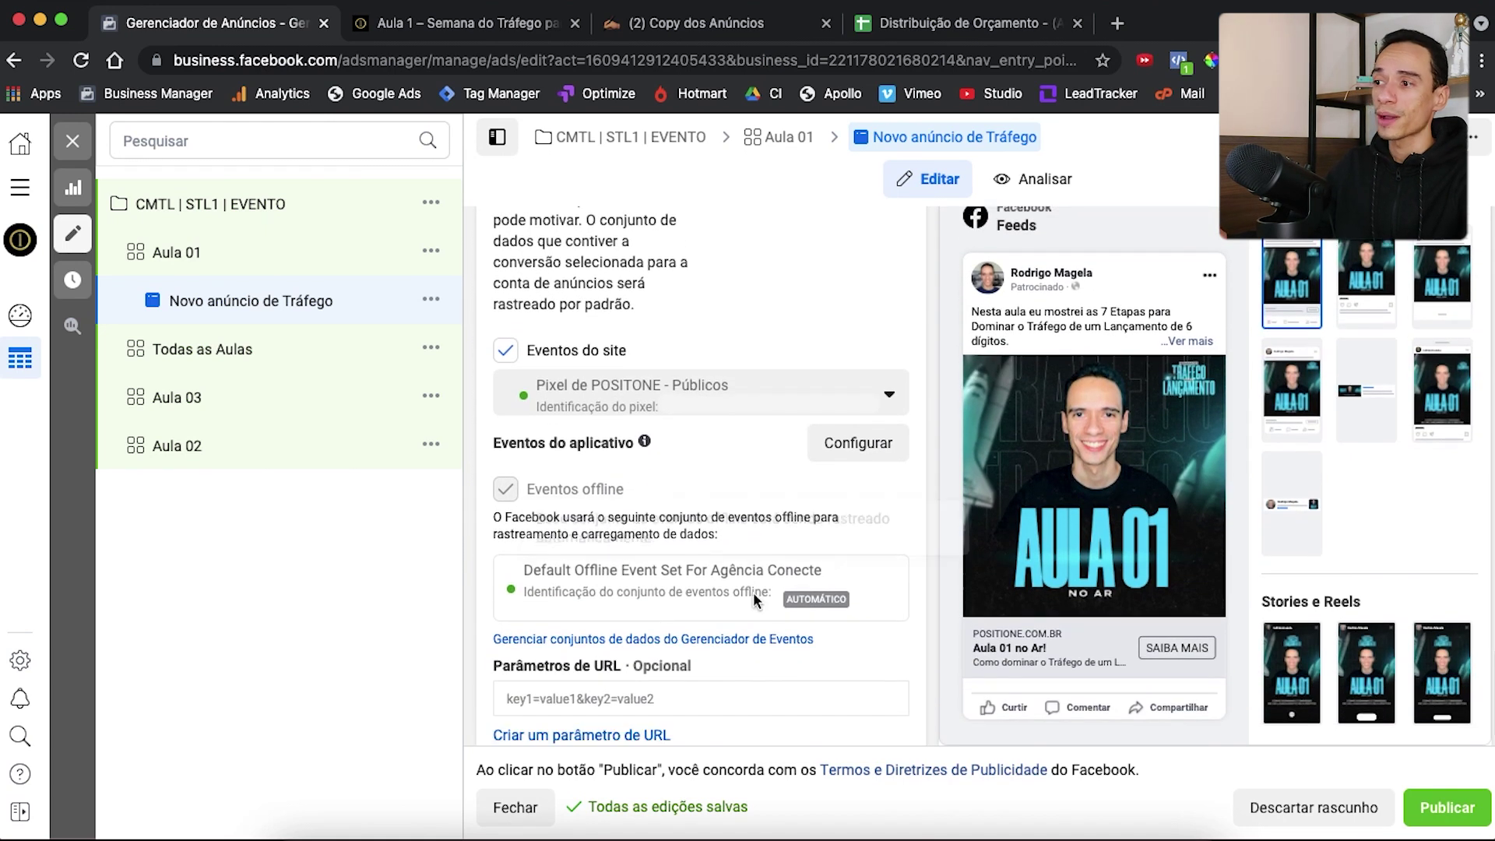
mouse_move(735, 527)
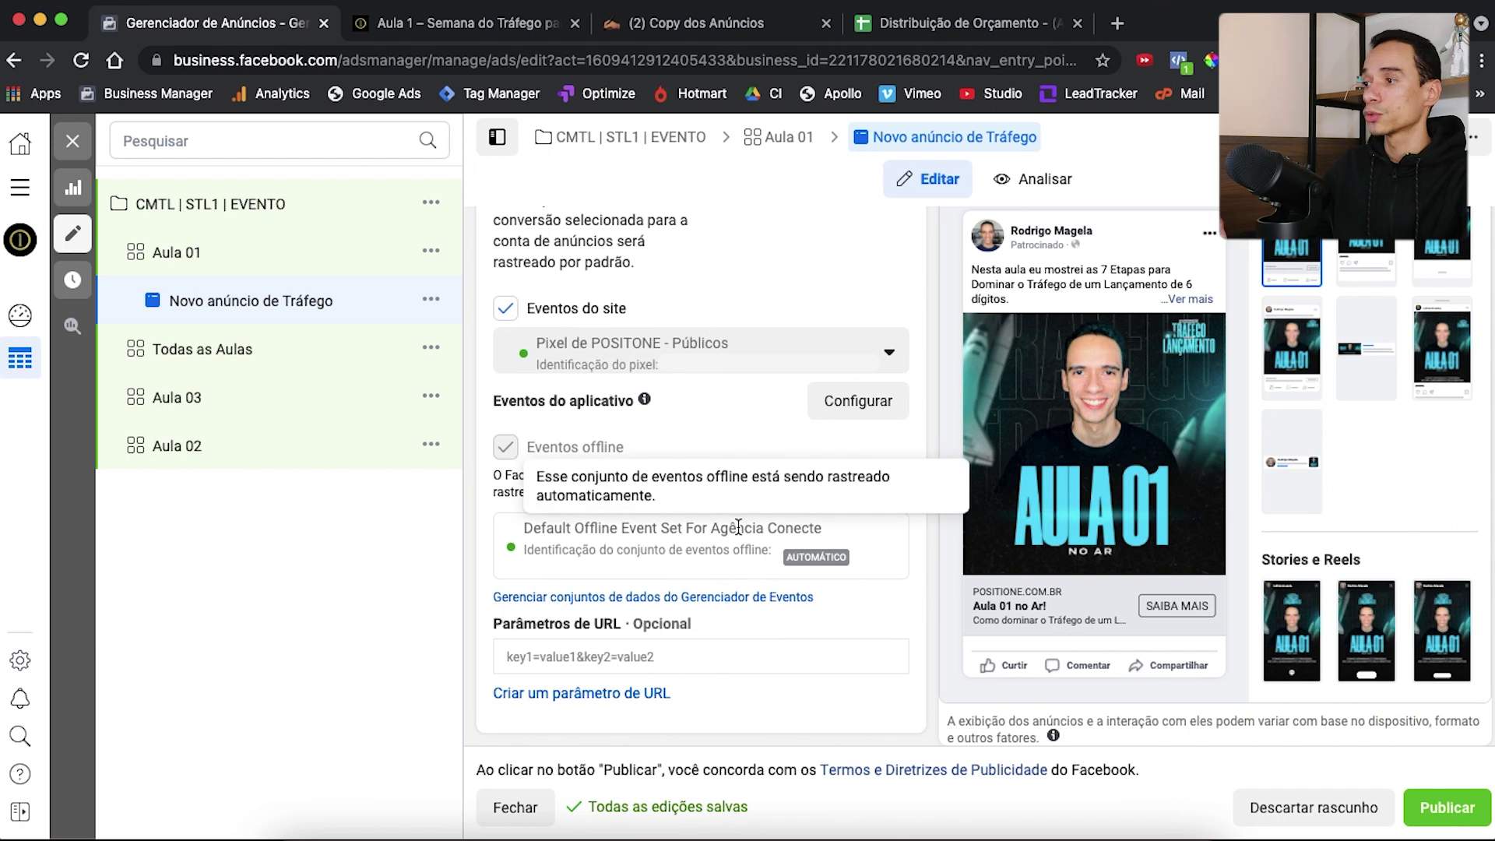
scroll(738, 527, "up", 10)
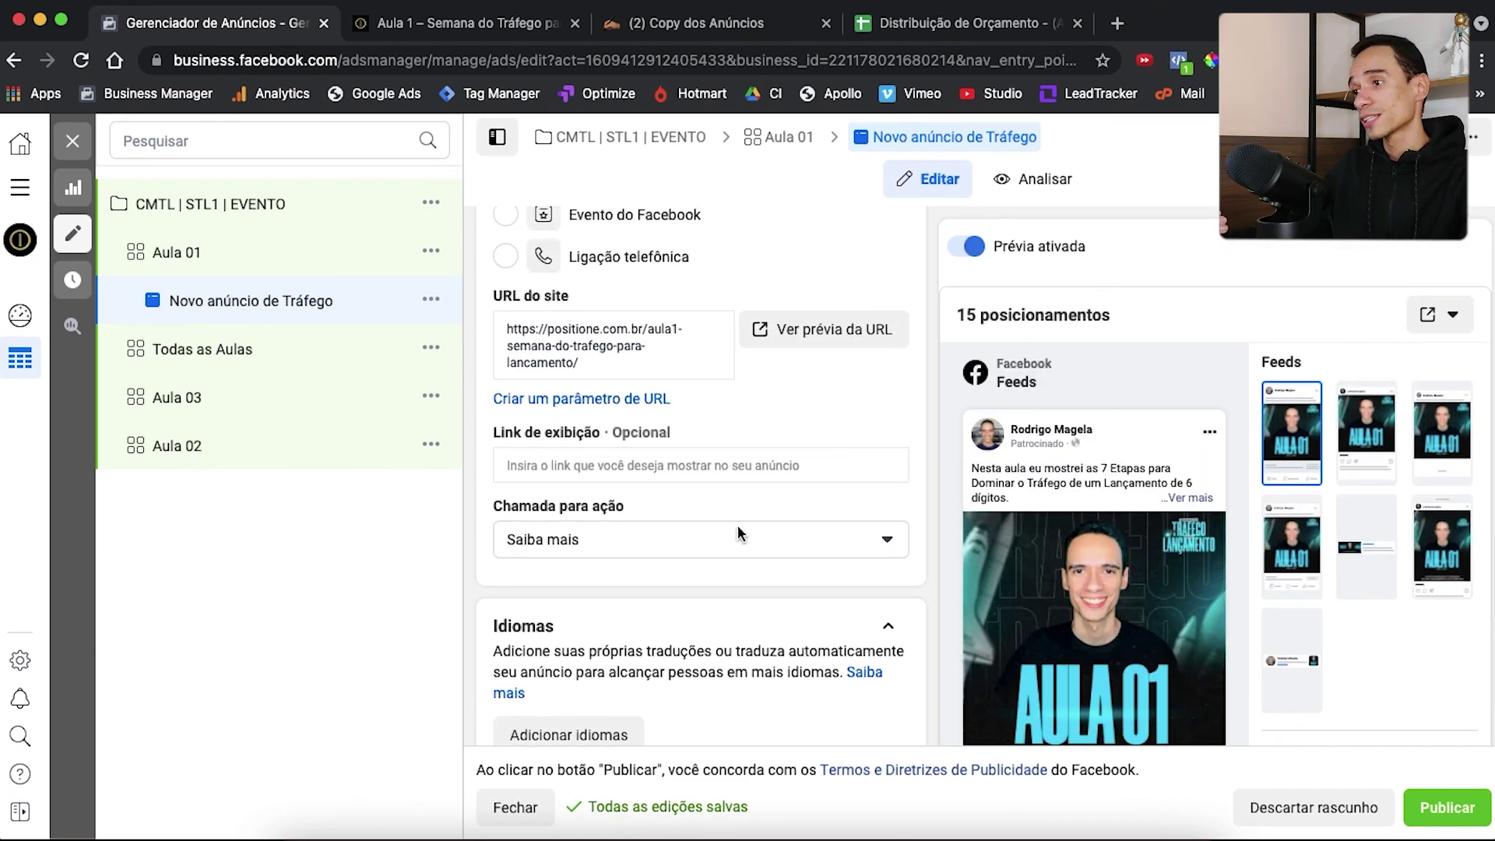
Rename the traffic ad as IMG42 and quickly duplicate it within the Aula 01 ad set
scroll(738, 528, "up", 8)
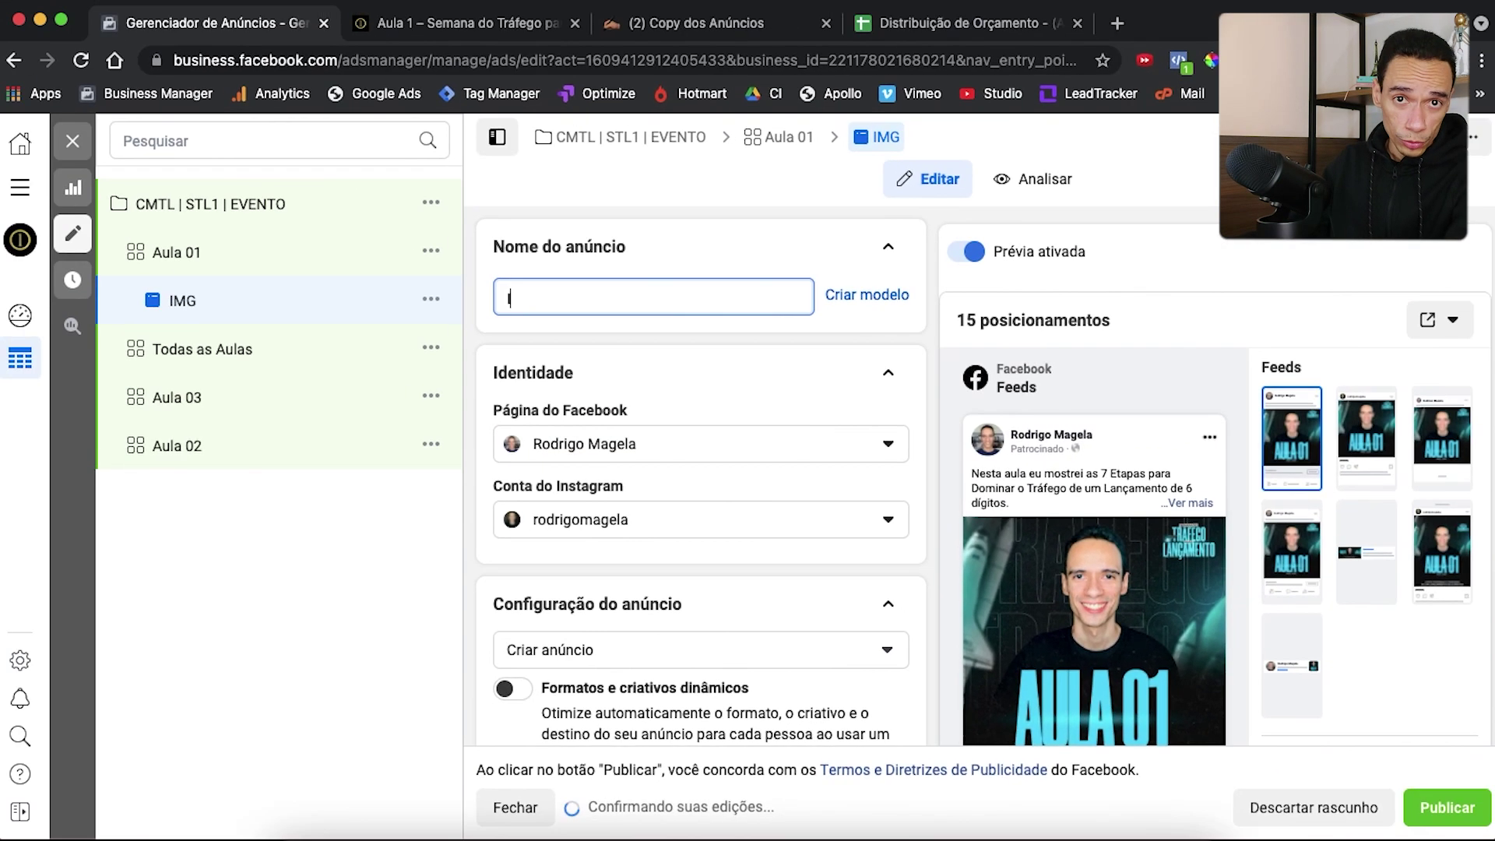
type("MG")
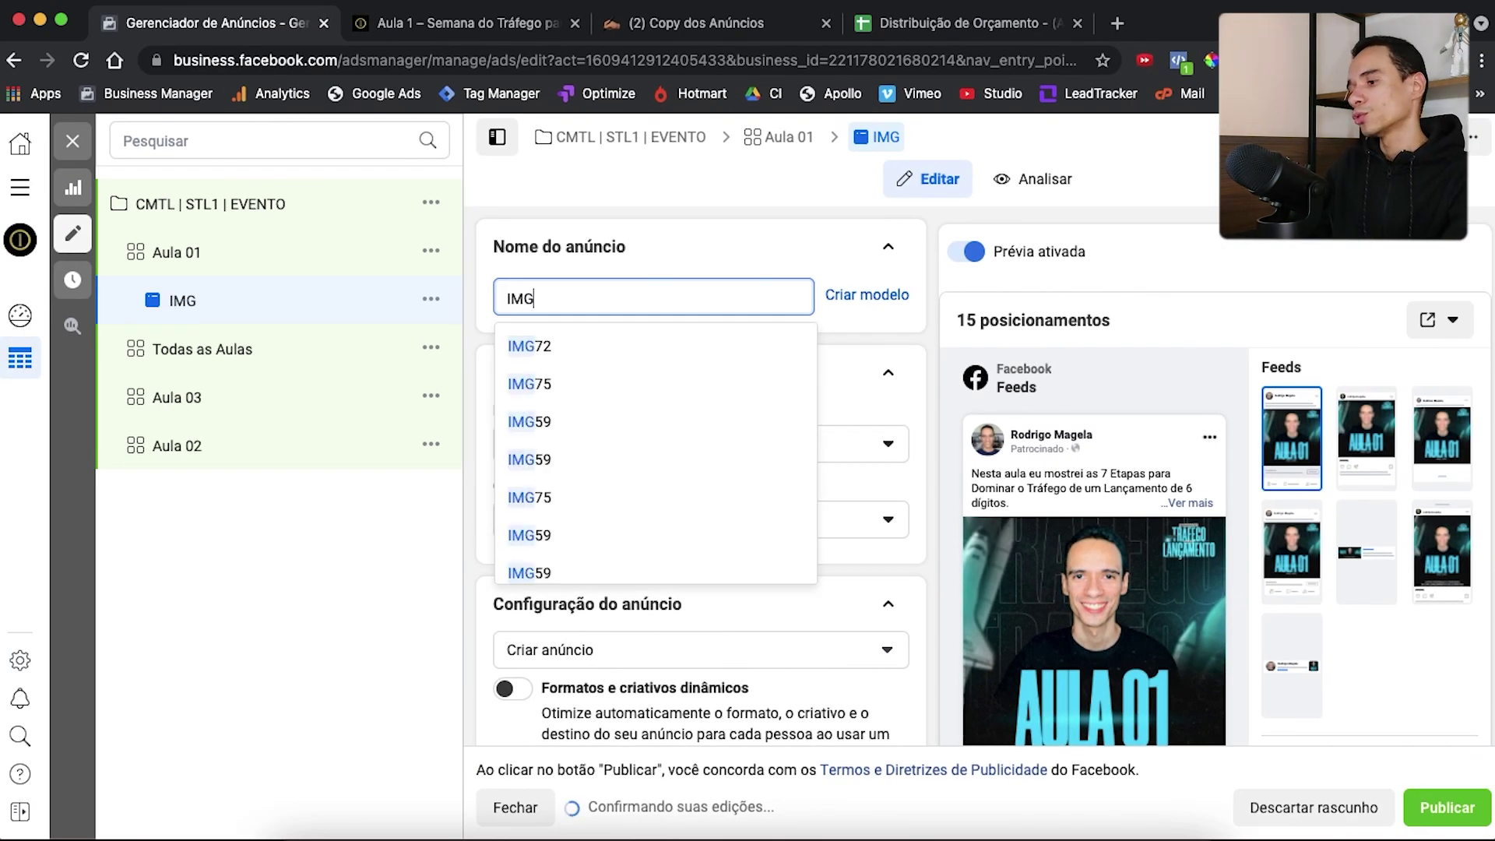
type("42")
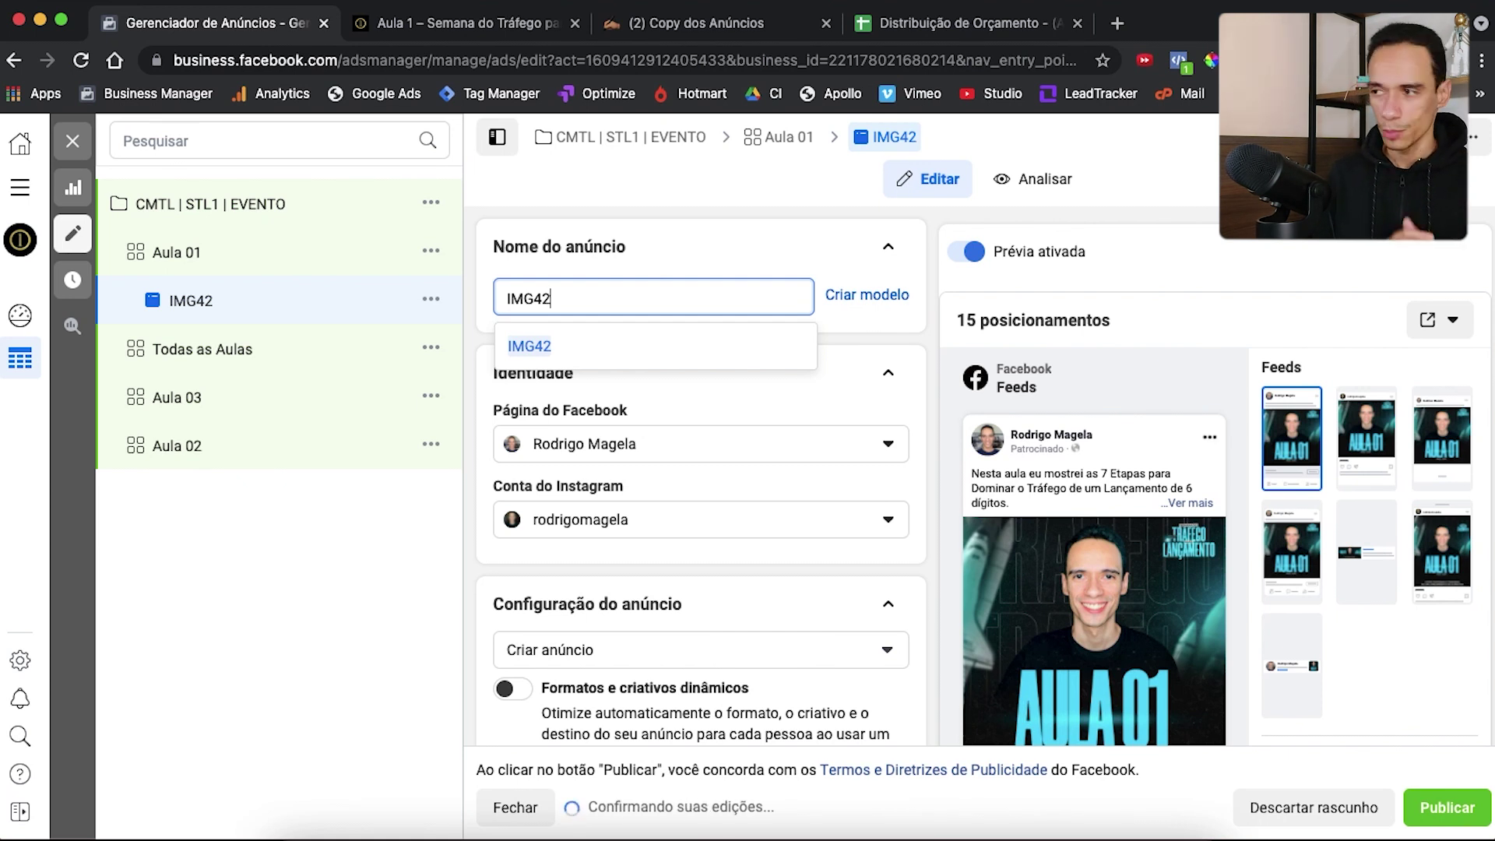
left_click(932, 379)
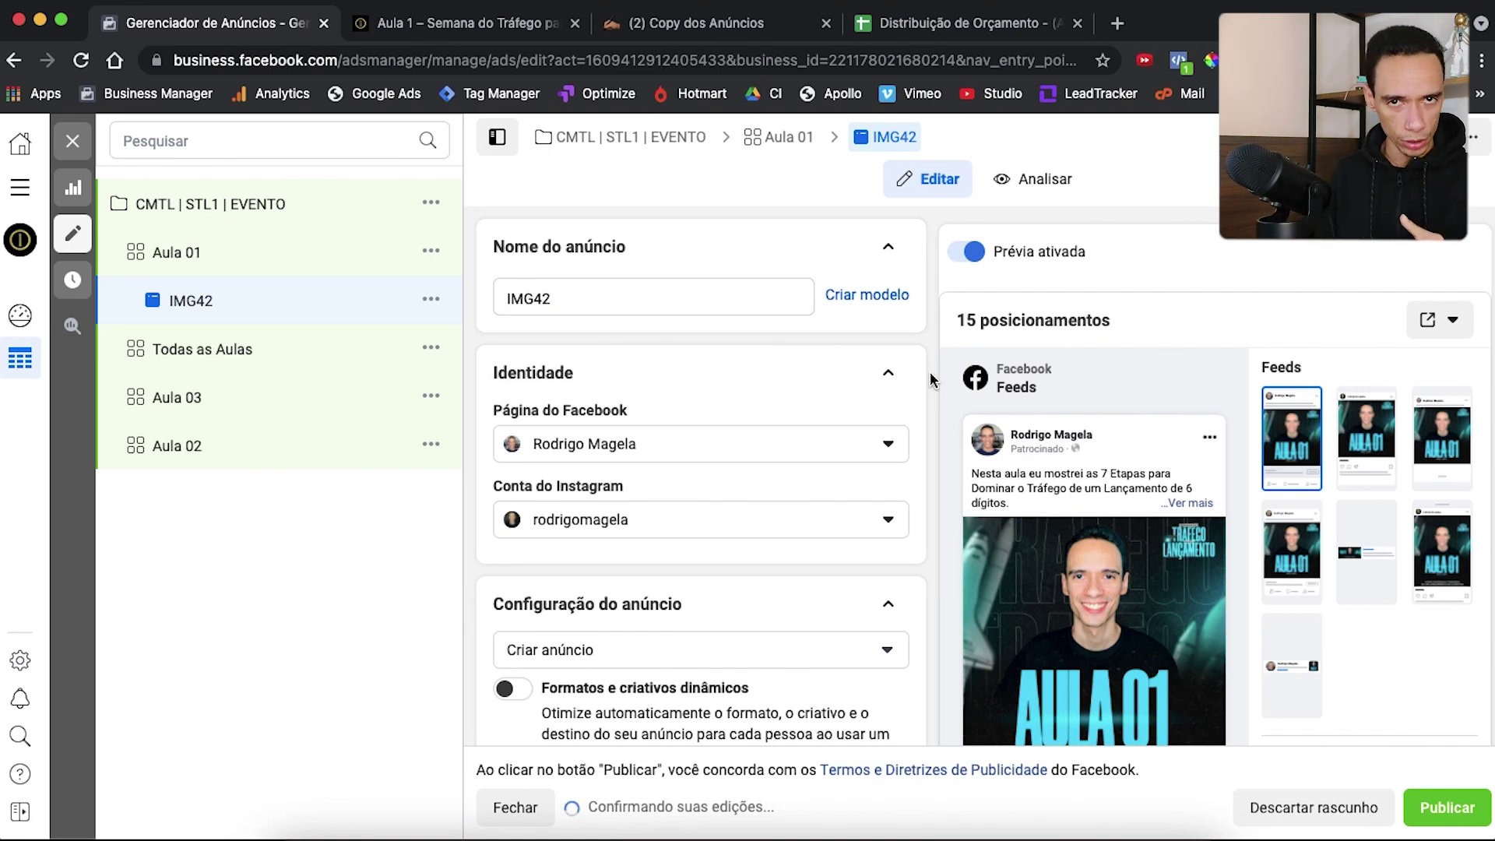
left_click(430, 299)
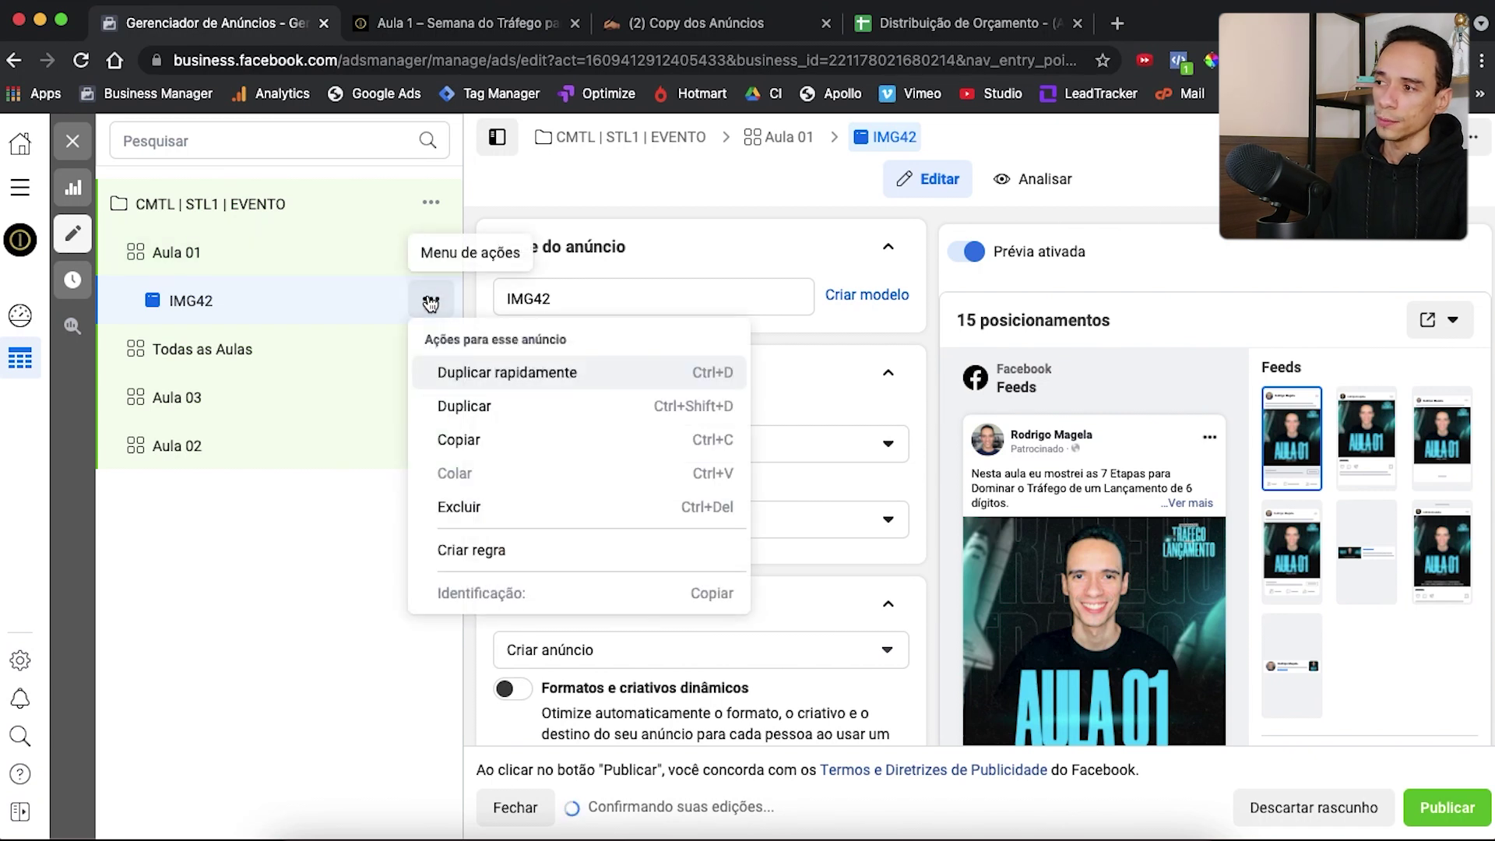
left_click(536, 377)
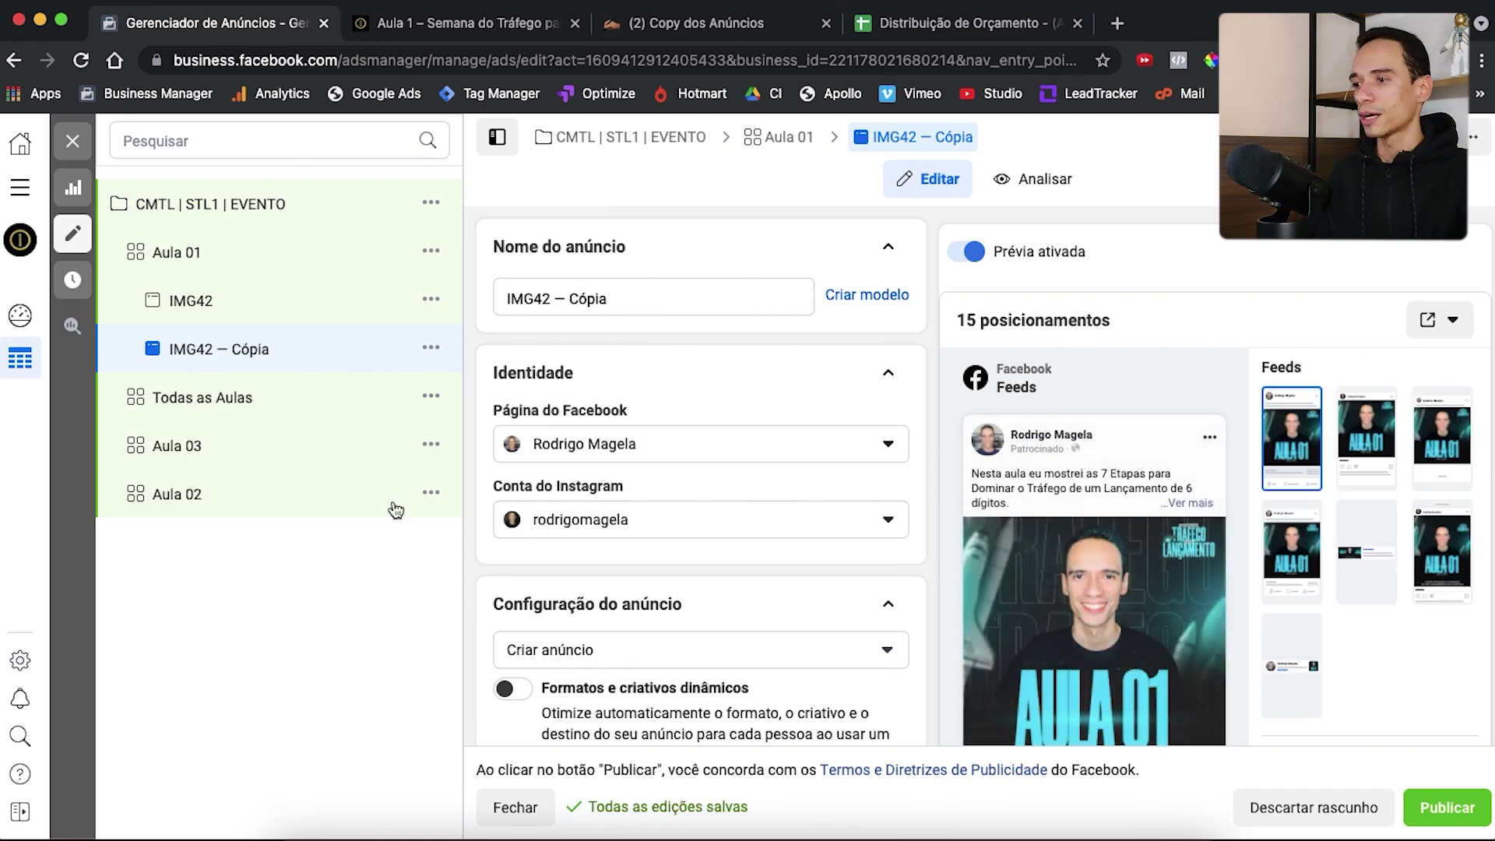
Remove the existing media for all placements from the duplicated ad's creative
scroll(619, 561, "down", 2)
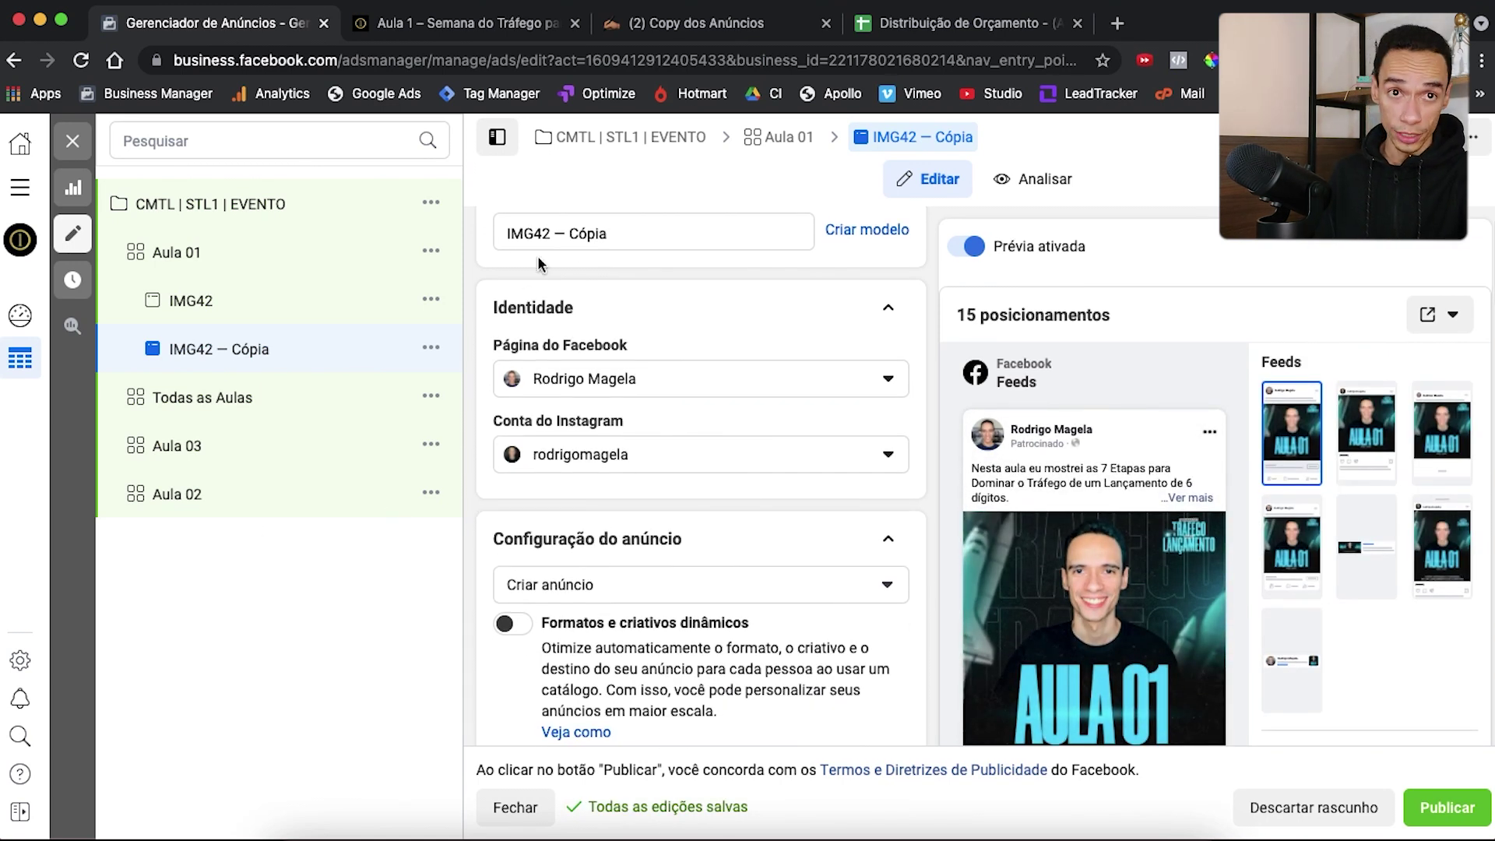
scroll(656, 514, "down", 10)
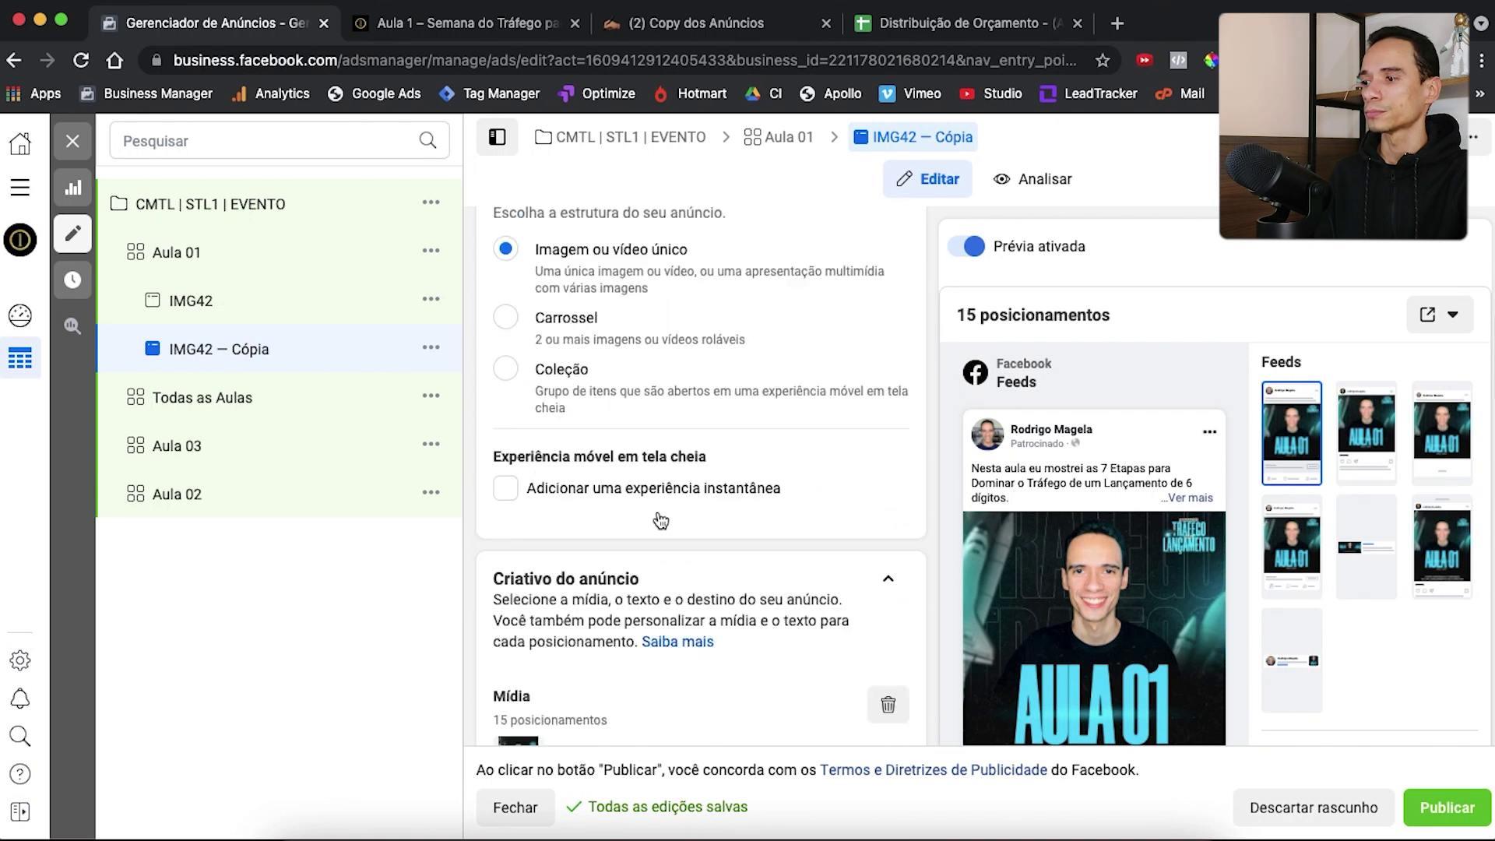
scroll(657, 511, "down", 2)
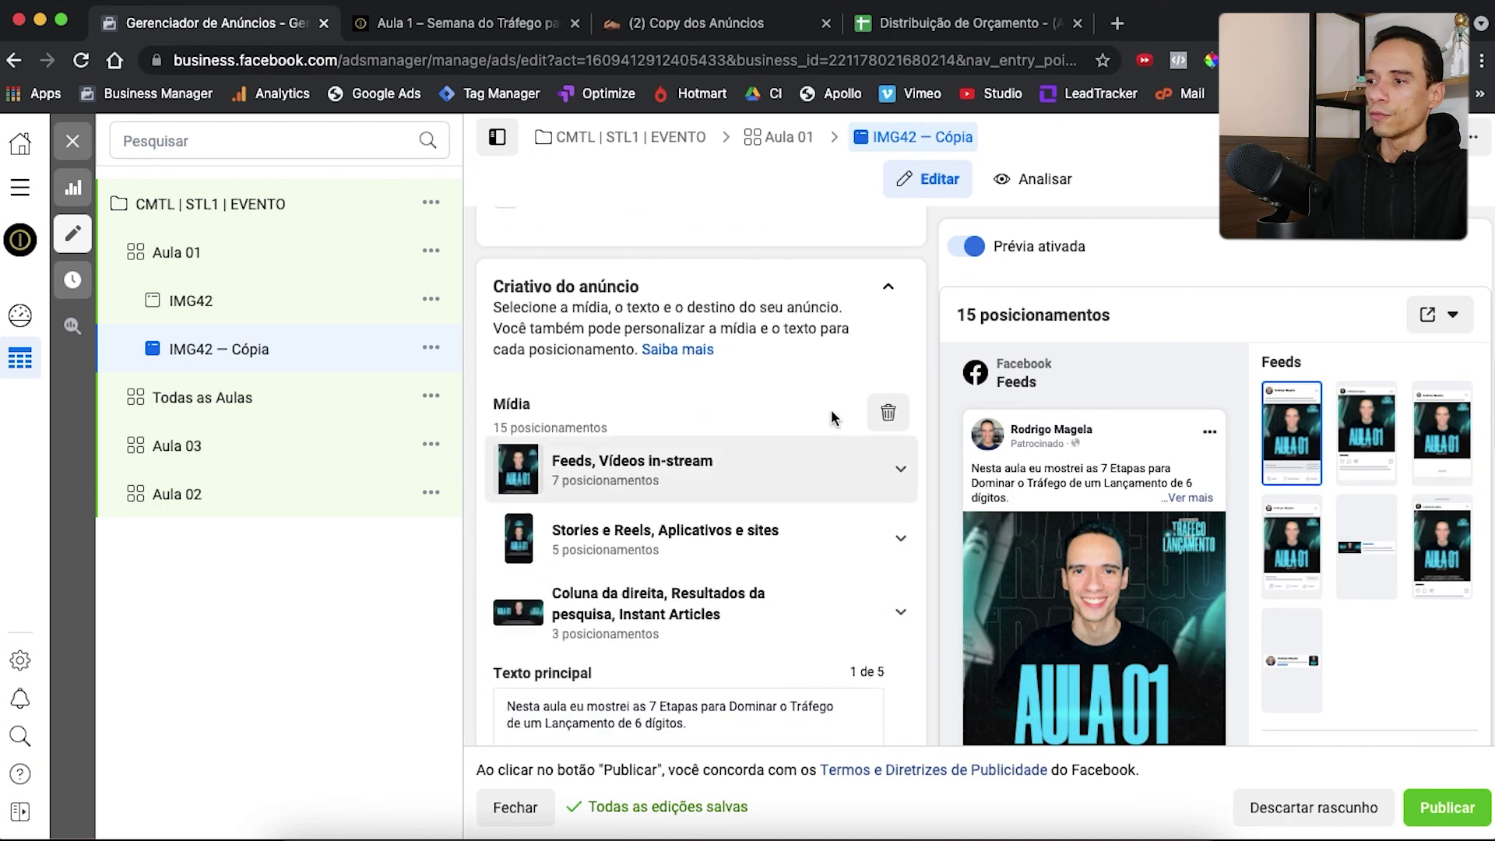
left_click(889, 415)
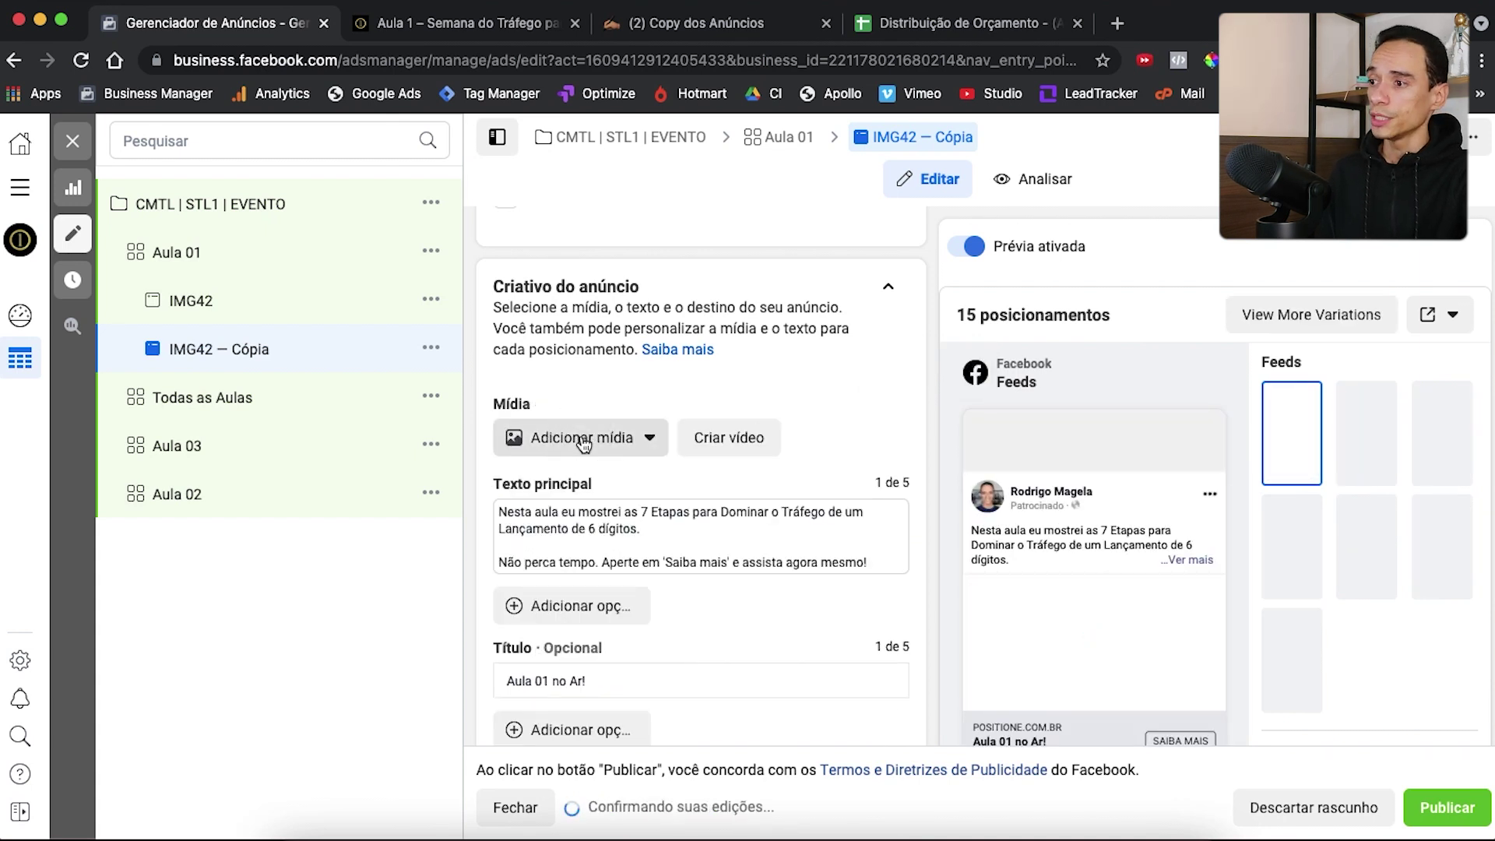
Select the 1080 × 1350 company video VD18_STL1 from the STL1 > Vídeos folder for the duplicated ad and proceed to the placement crops
left_click(584, 440)
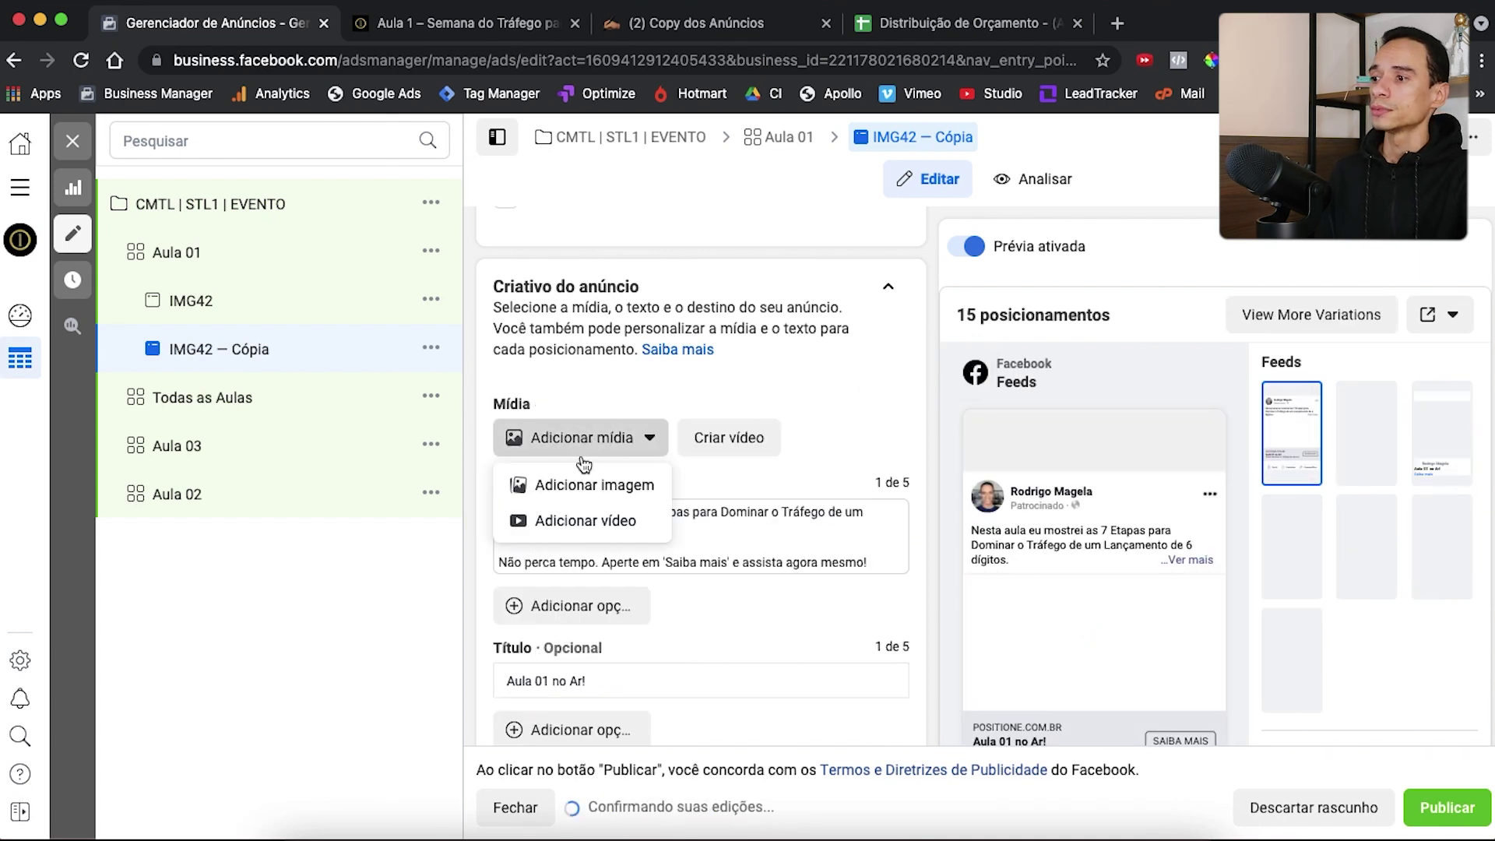
left_click(600, 526)
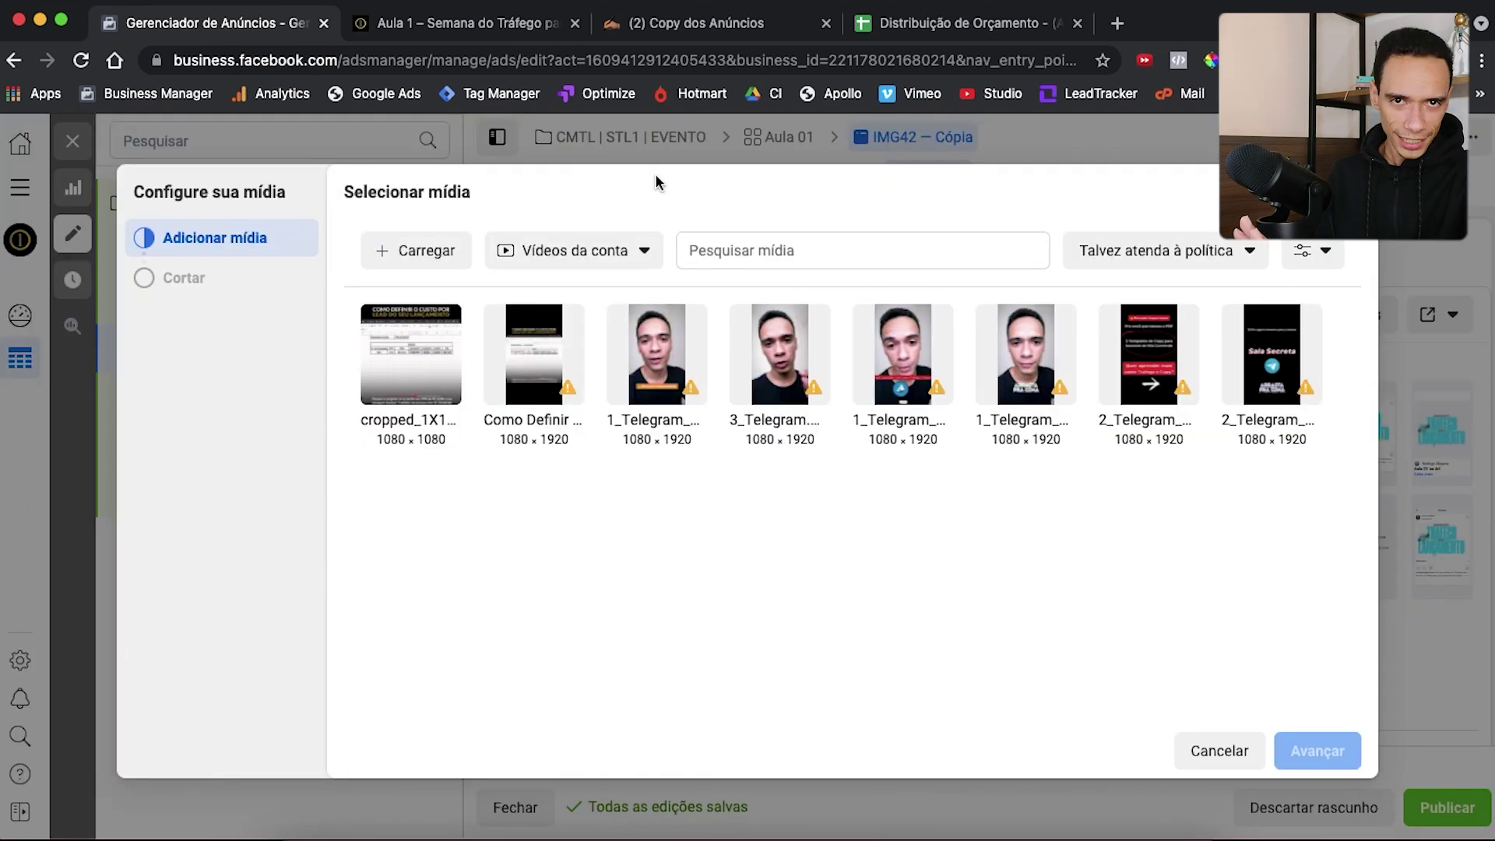
left_click(577, 257)
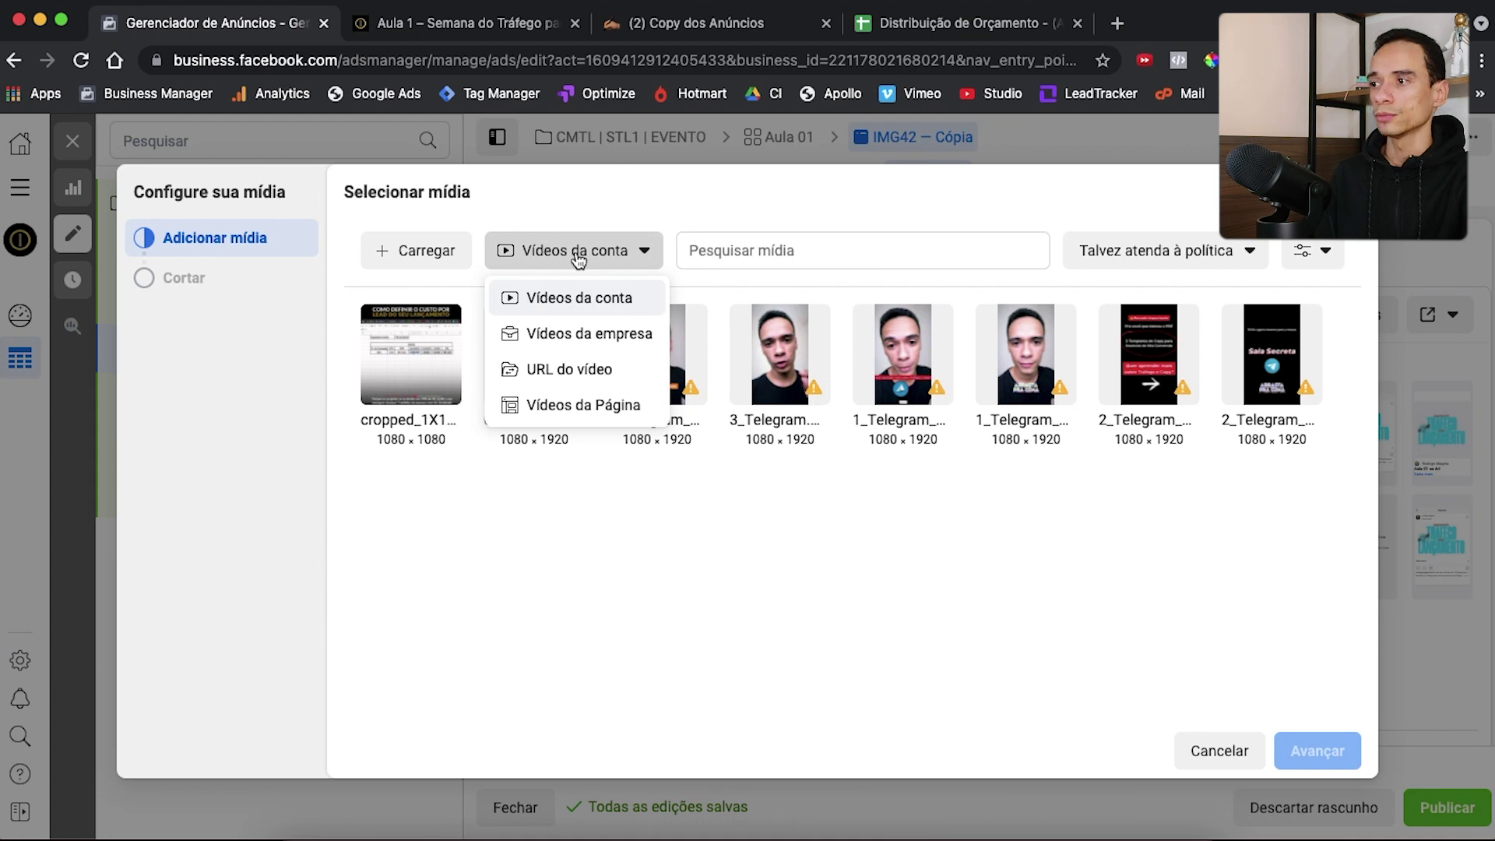
left_click(568, 339)
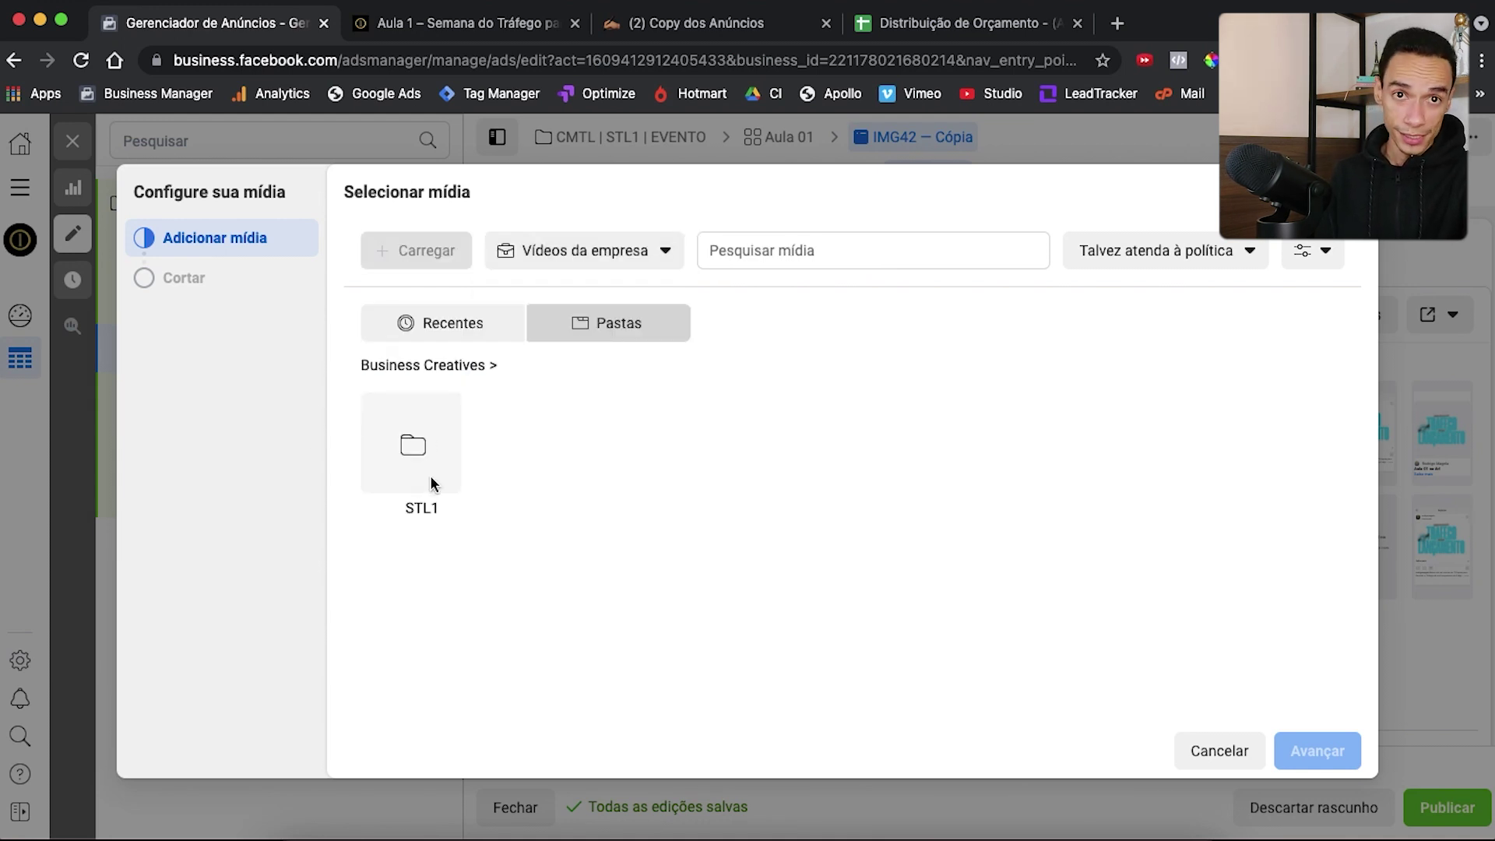
left_click(414, 445)
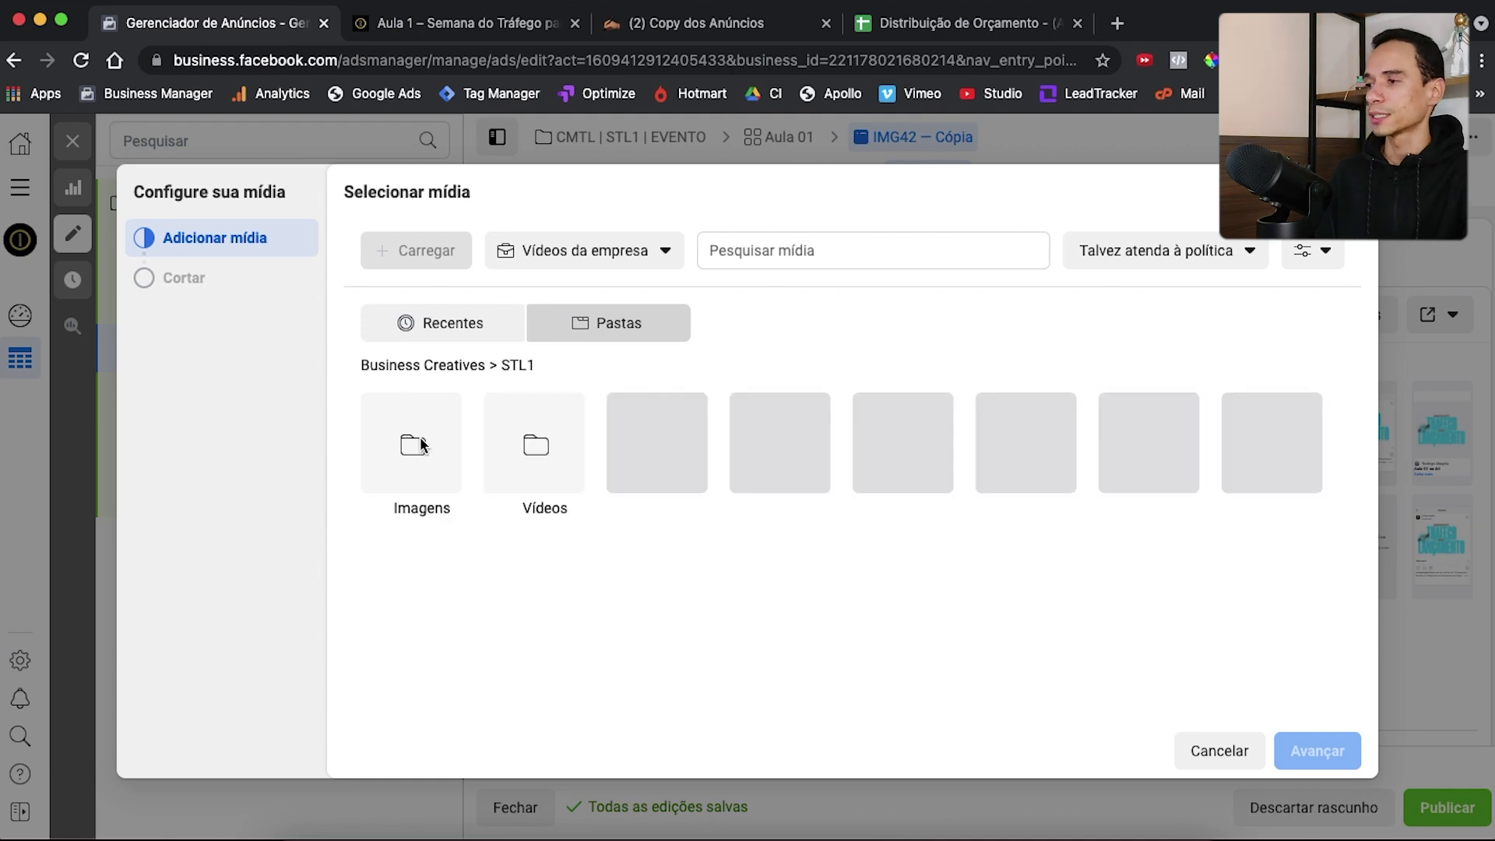
left_click(536, 450)
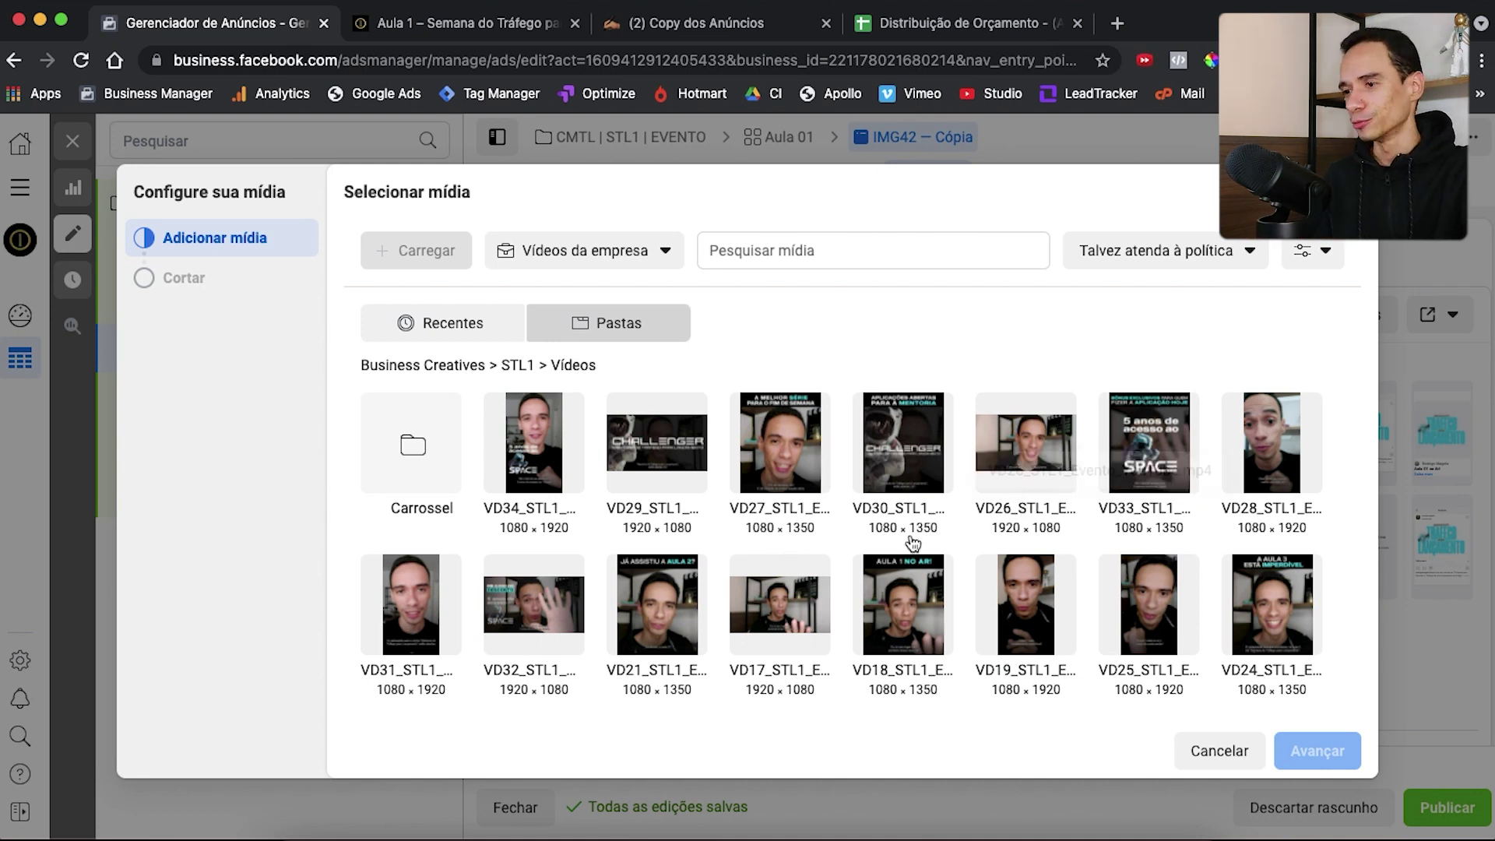
scroll(915, 545, "down", 1)
left_click(919, 592)
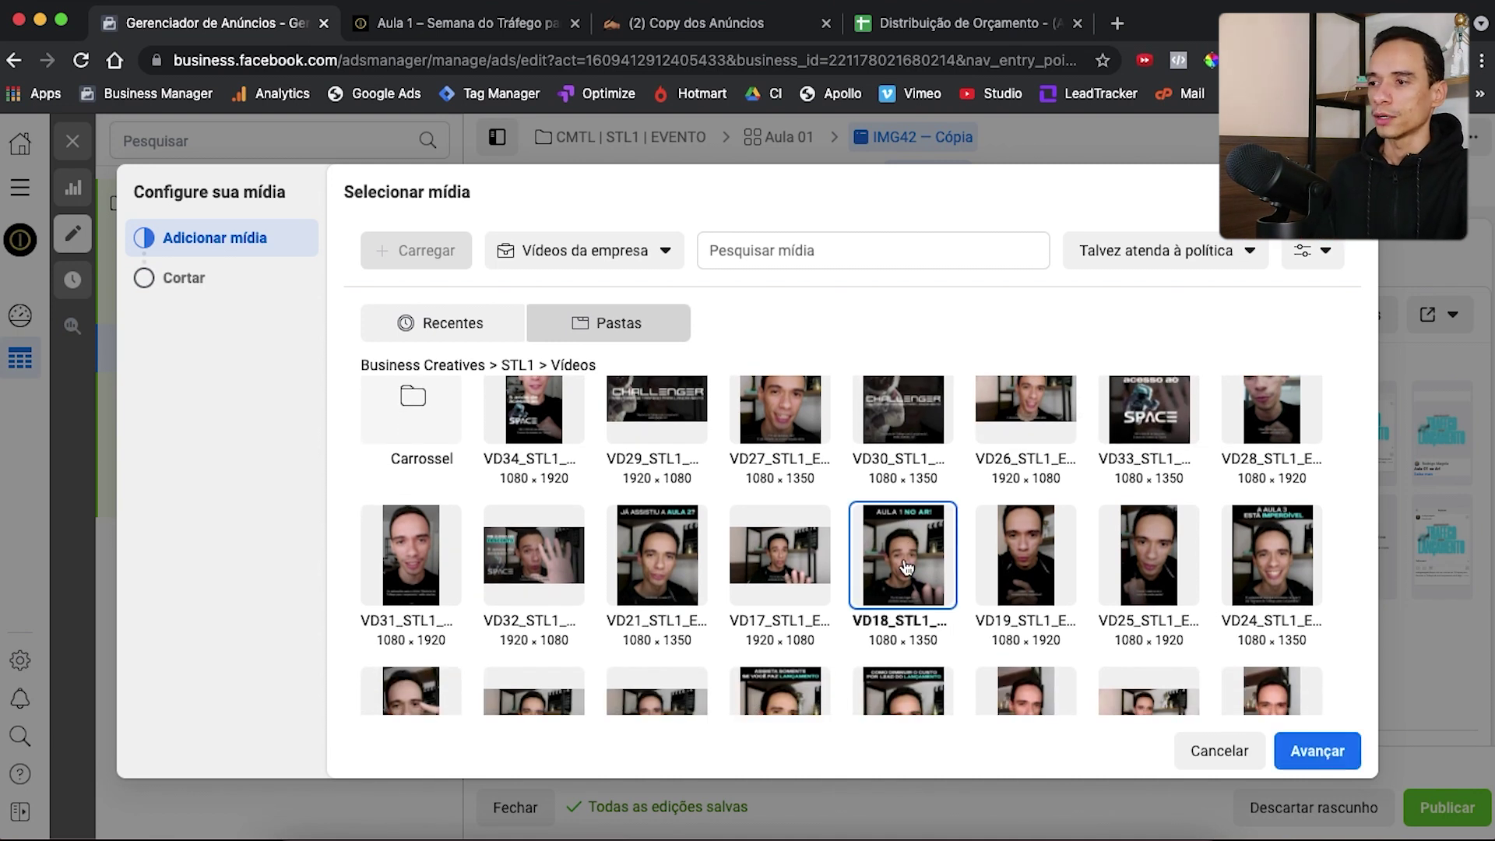
left_click(1324, 752)
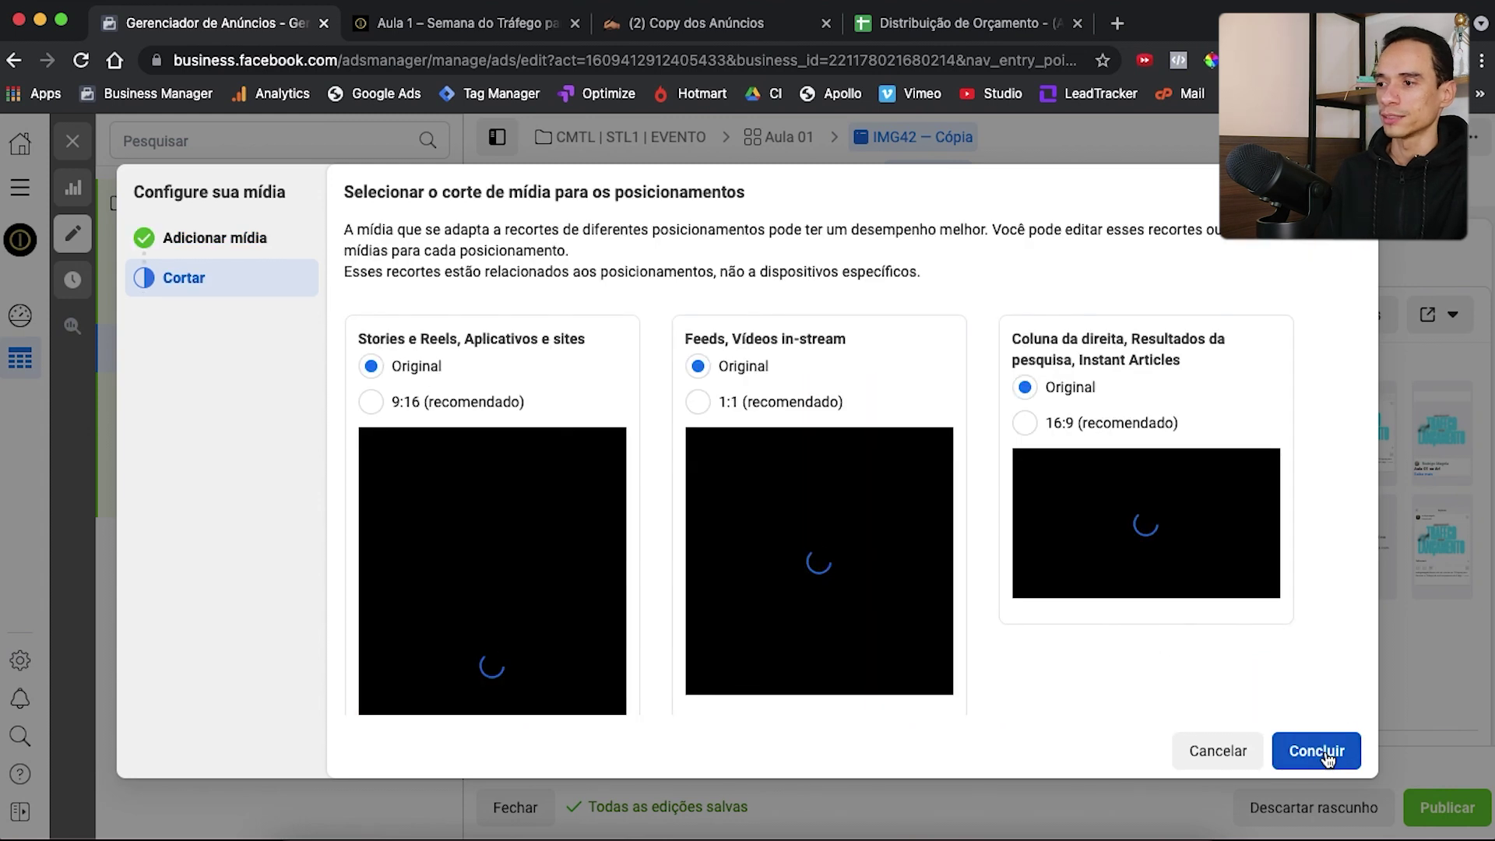
scroll(854, 479, "down", 1)
mouse_move(897, 462)
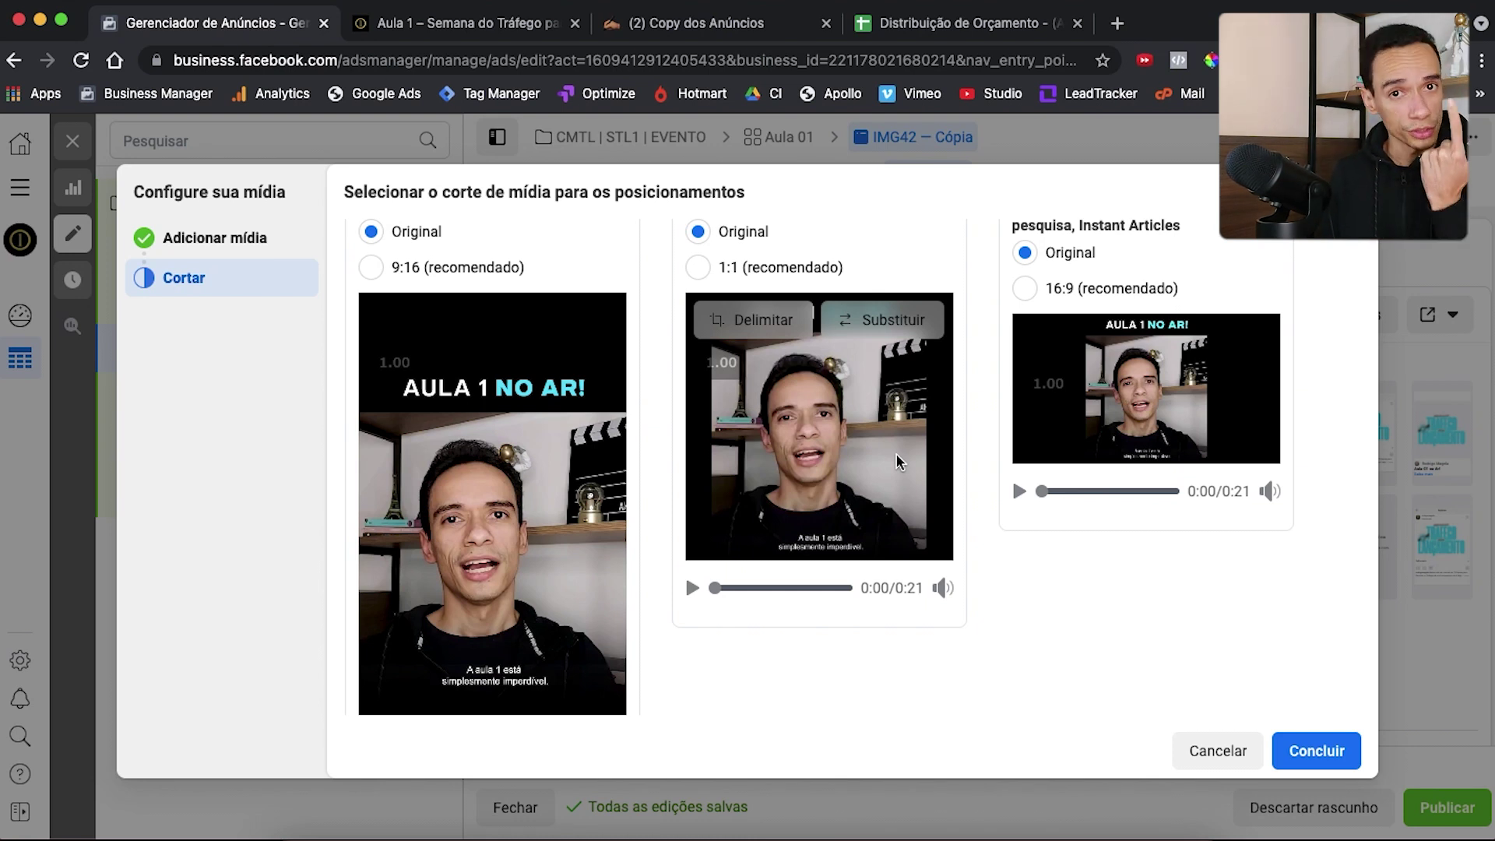
Replace the Stories and Reels, apps and sites media with a vertical company video from the STL1 > Vídeos folder
scroll(959, 479, "up", 1)
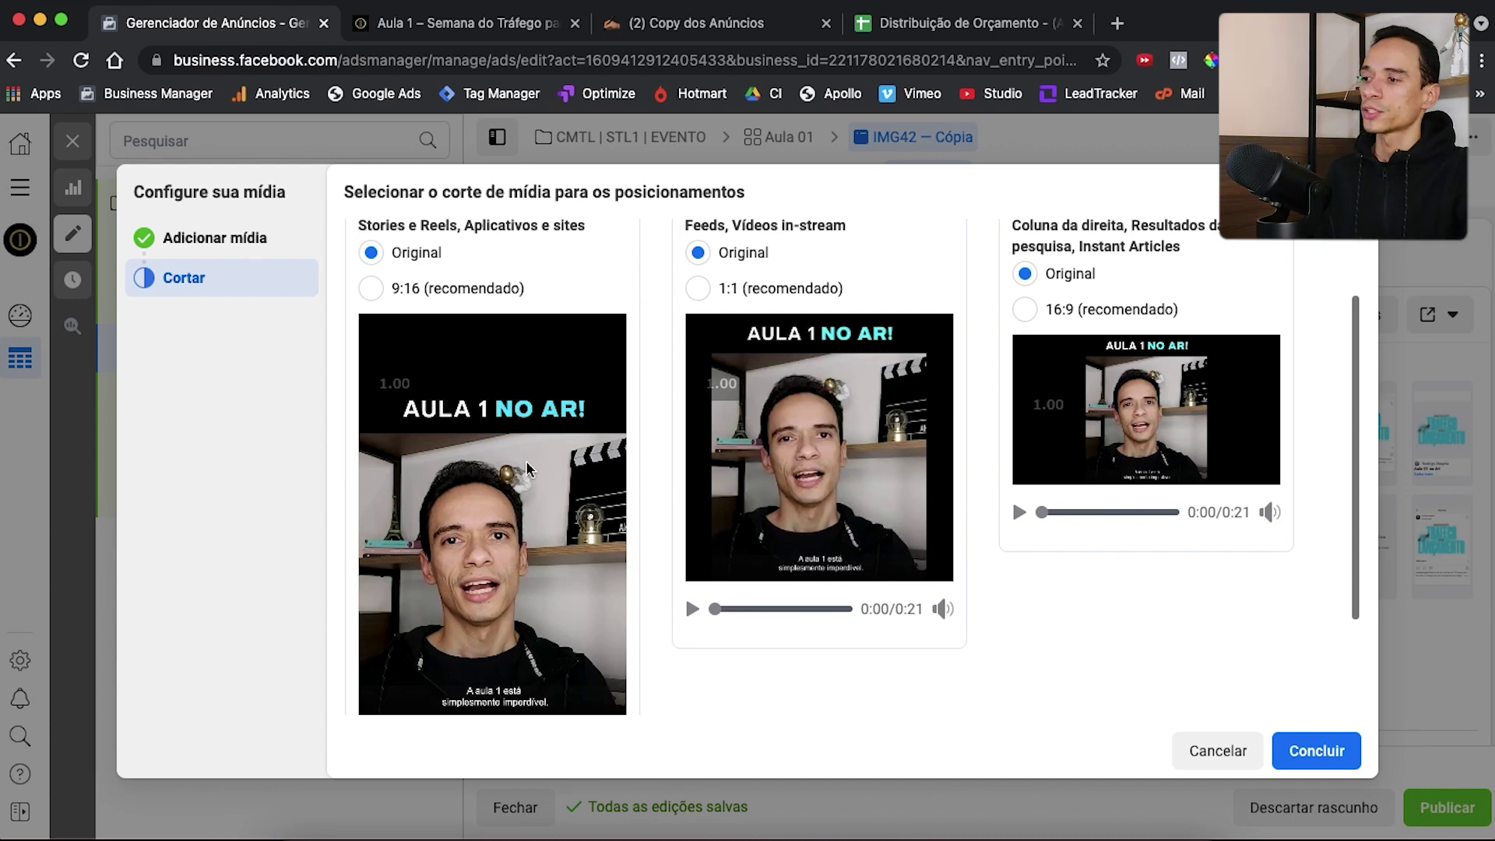
left_click(577, 356)
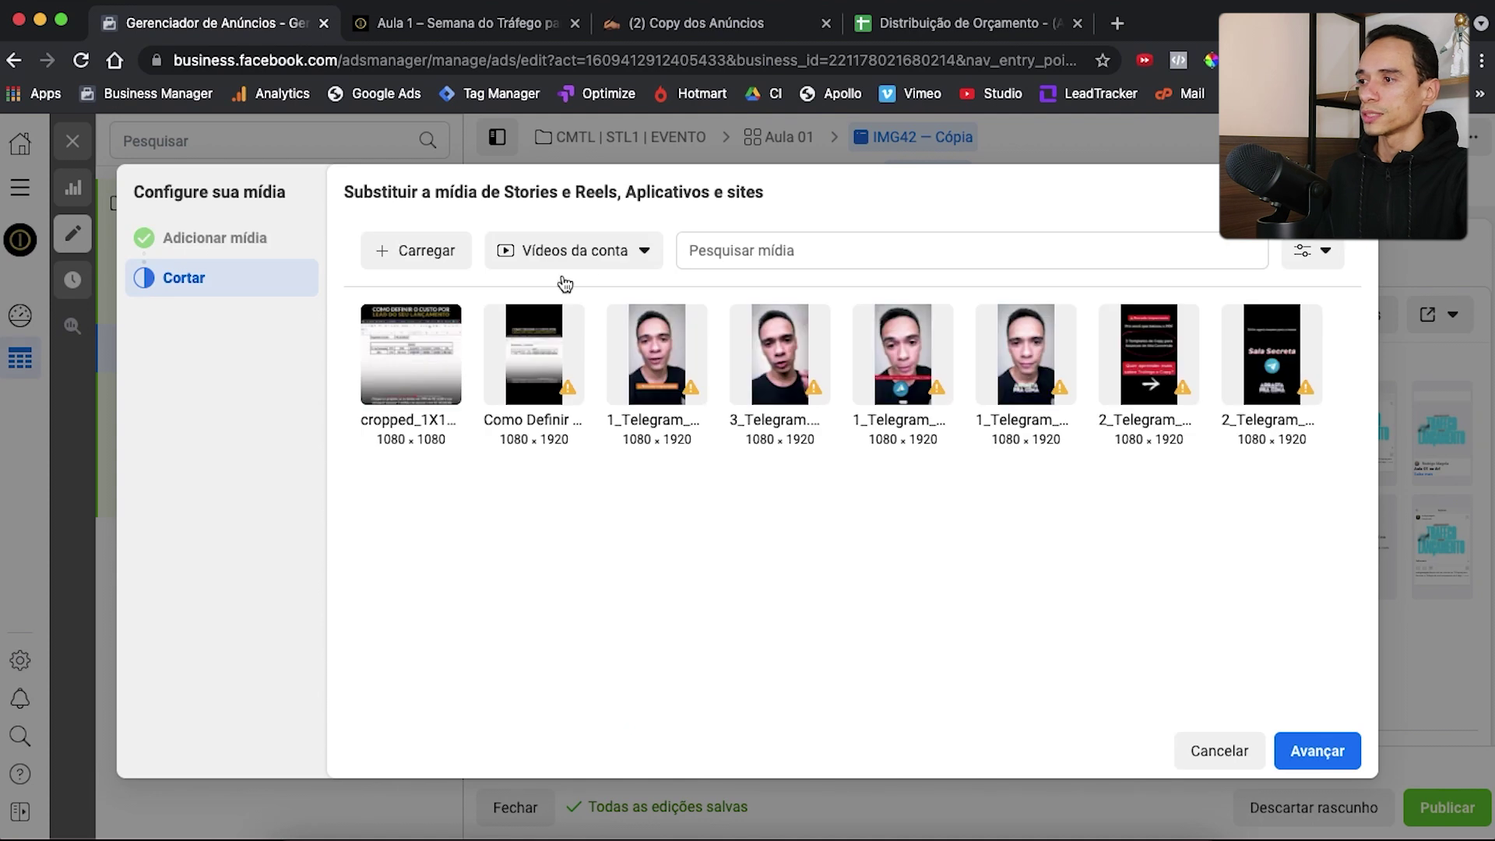
left_click(597, 265)
left_click(617, 334)
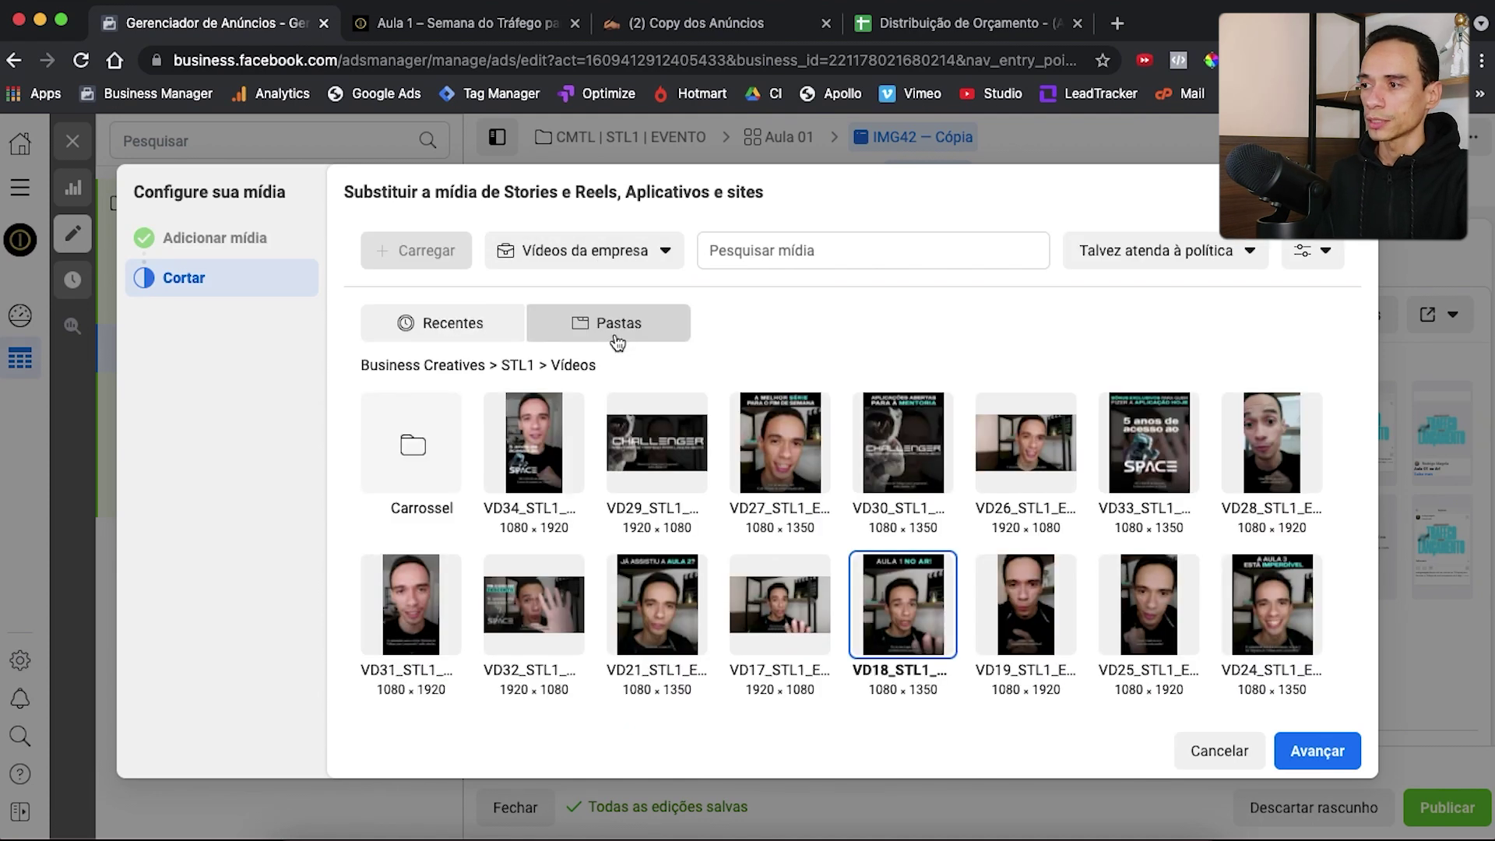
left_click(1318, 751)
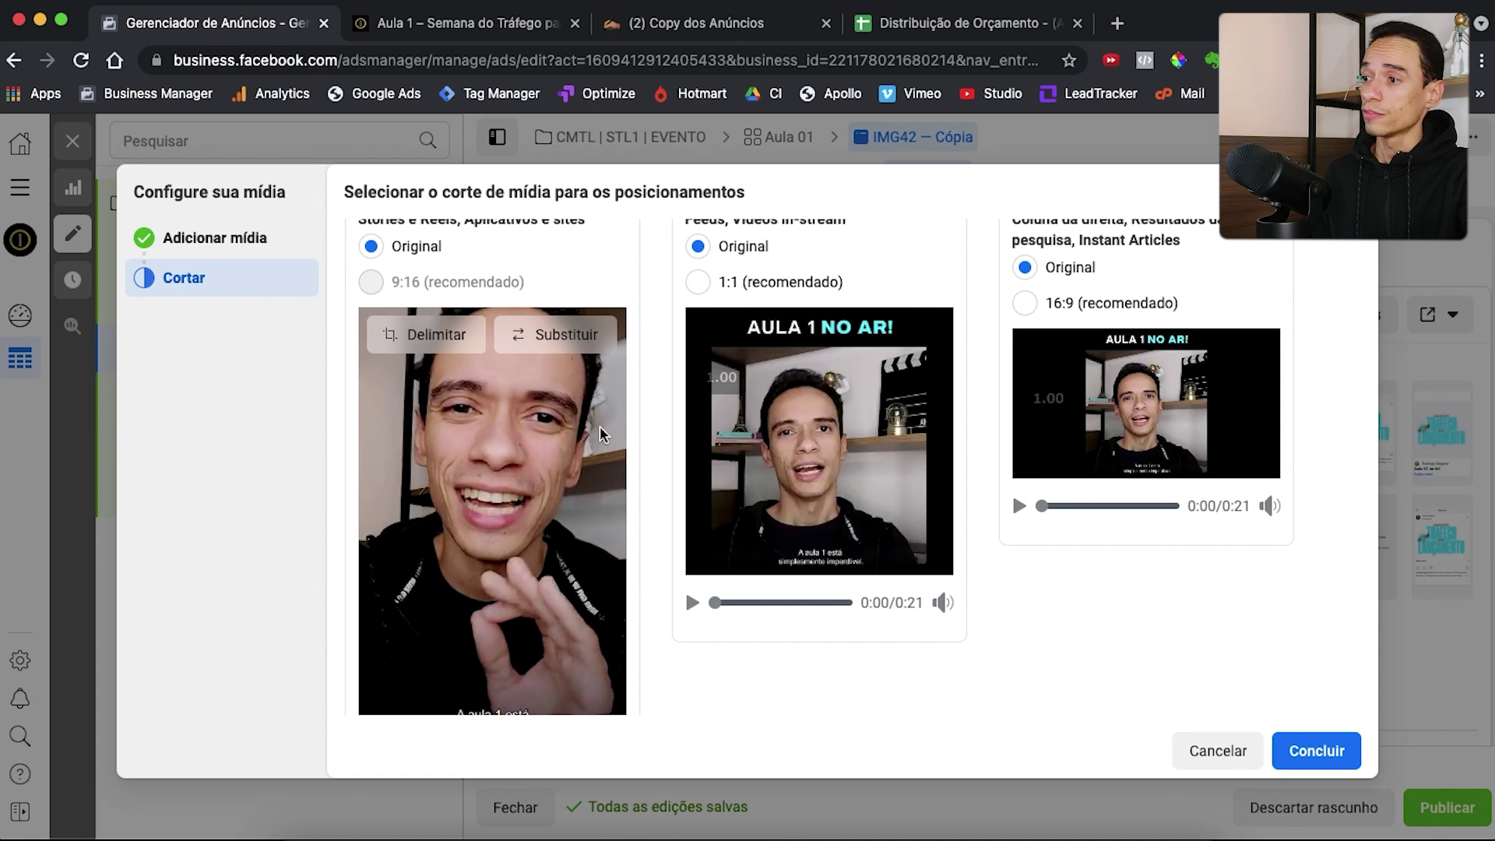
Replace the right column, search results and Instant Articles media with a horizontal company video from STL1 > Vídeos, and finish the media setup
left_click(1235, 348)
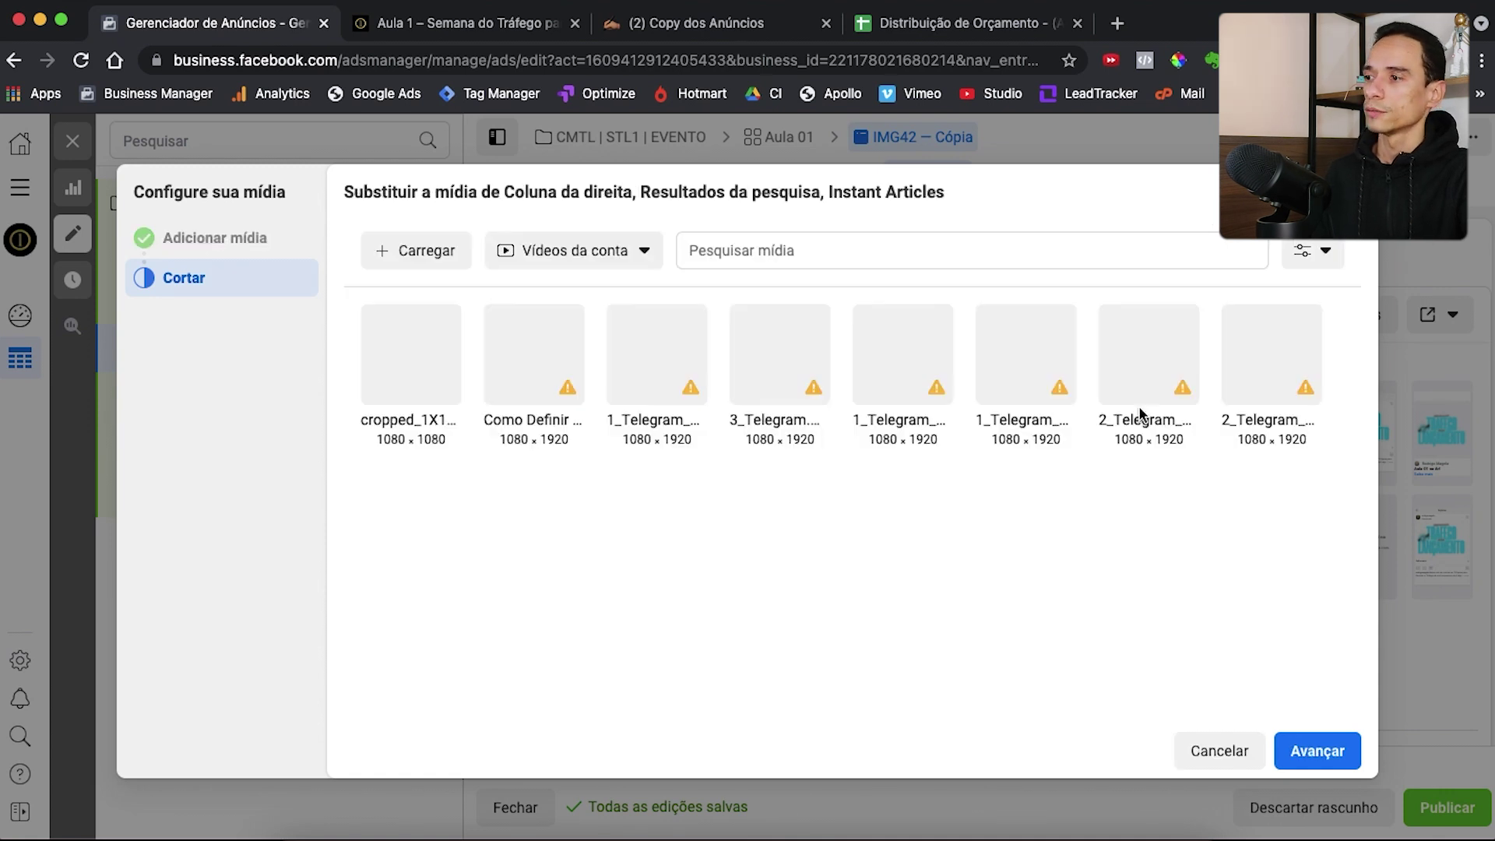
left_click(622, 251)
left_click(634, 331)
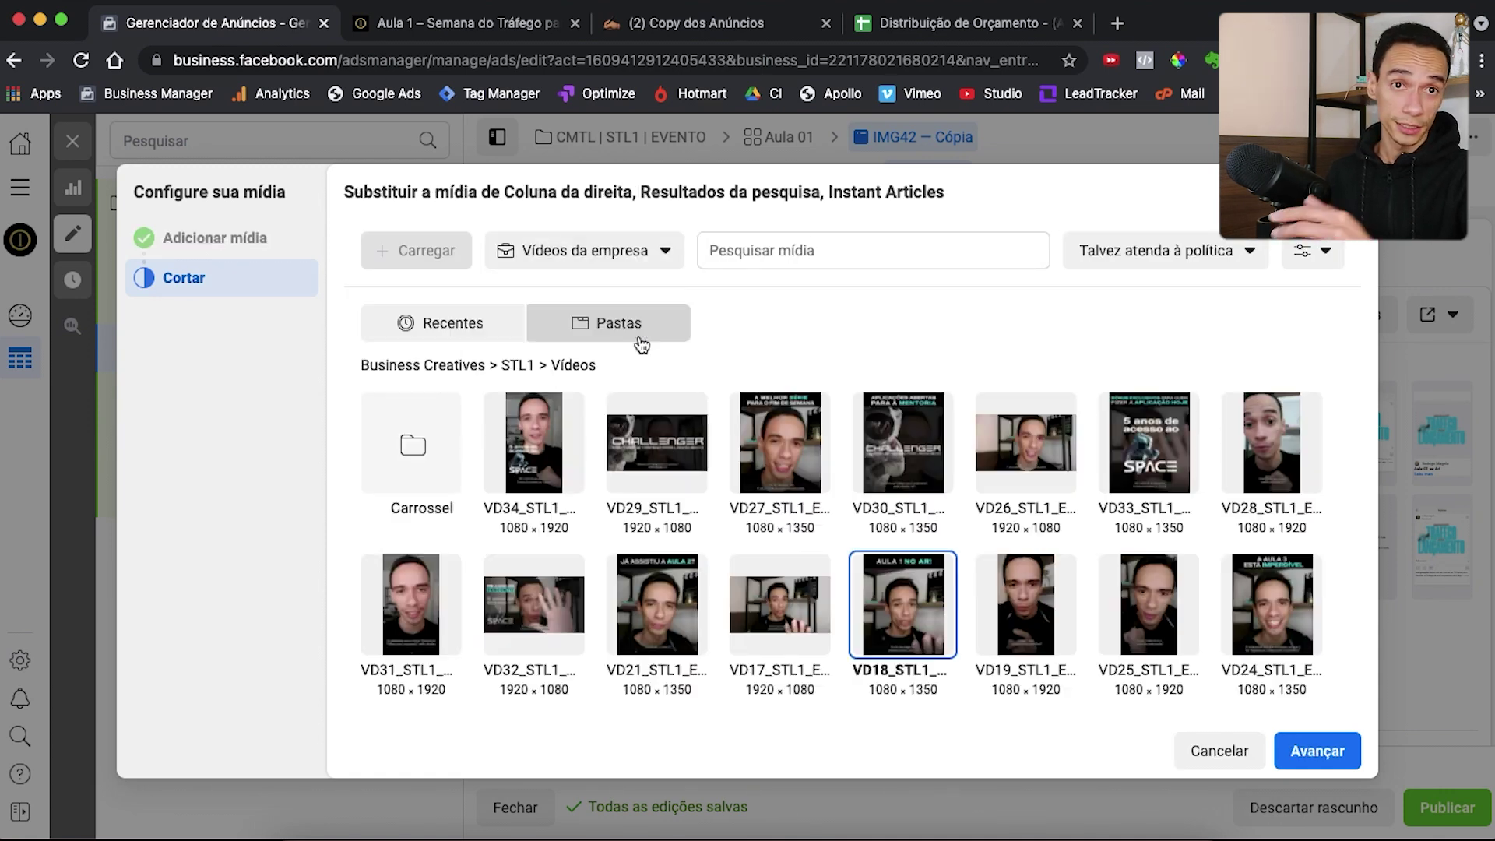
scroll(1005, 499, "down", 1)
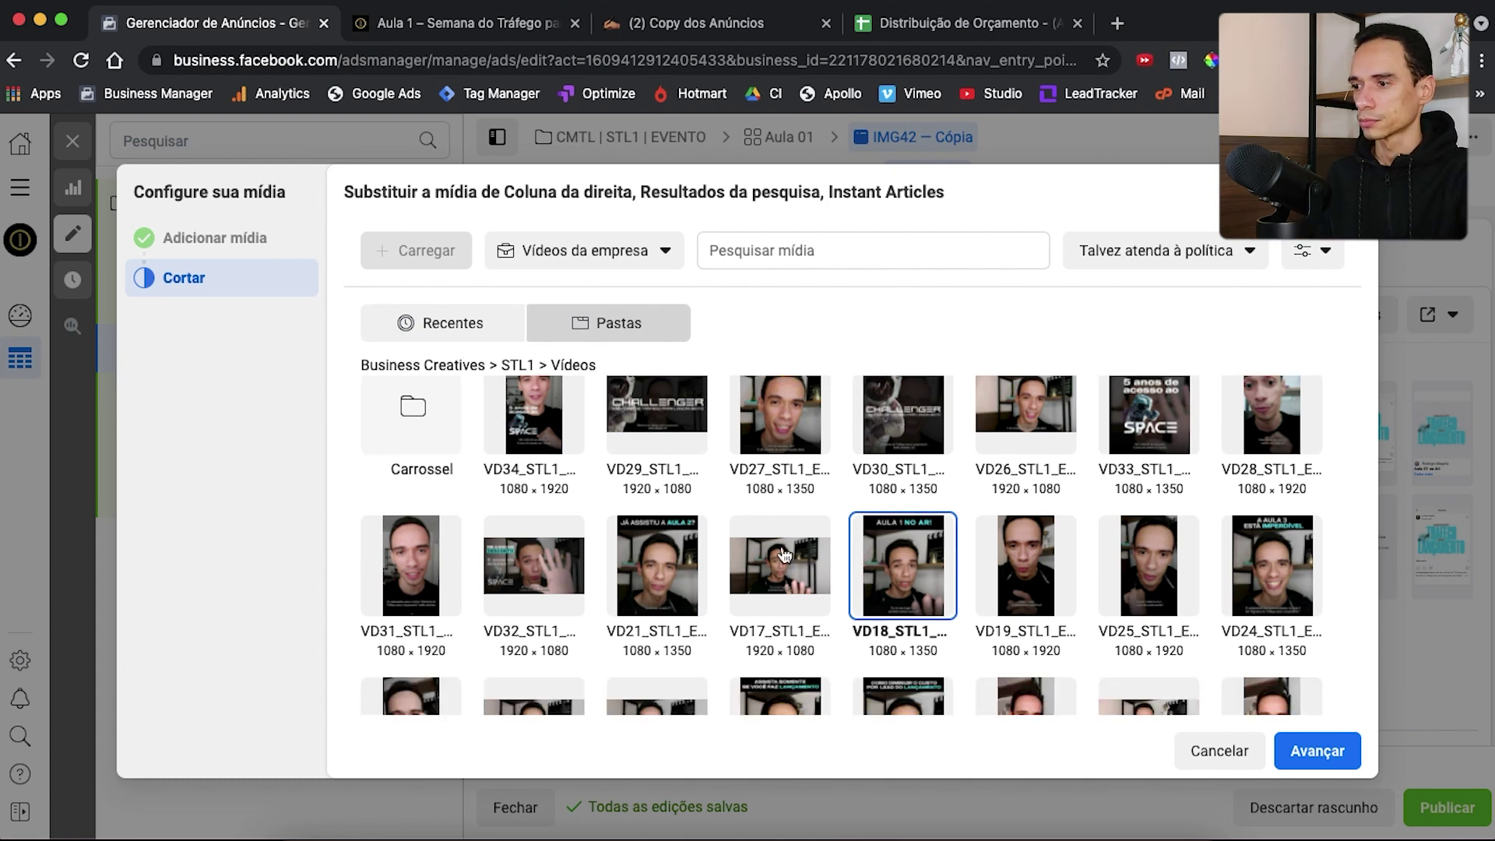
left_click(1357, 757)
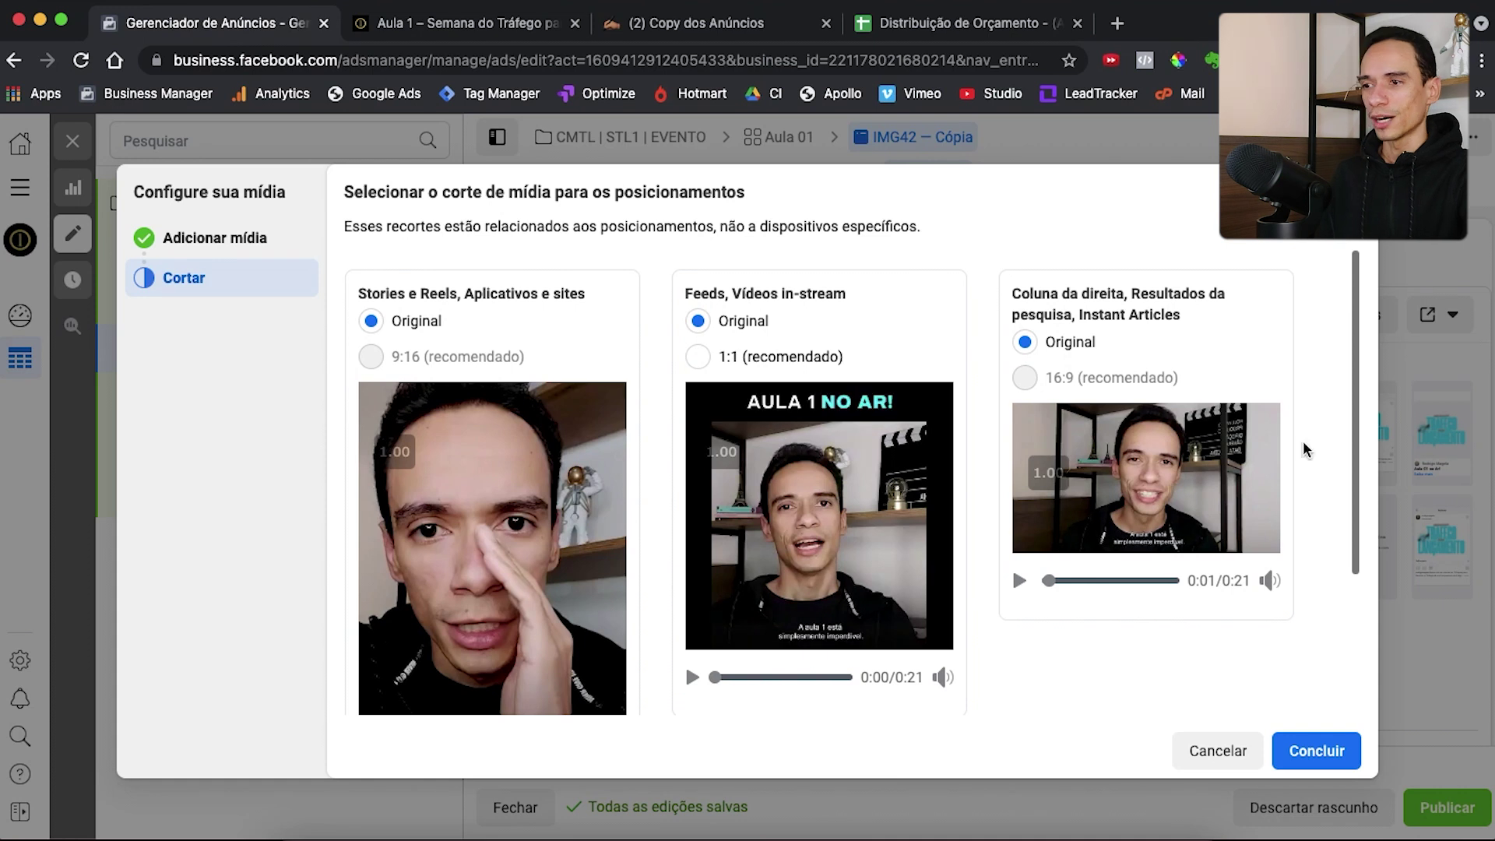
mouse_move(1098, 520)
scroll(971, 528, "down", 3)
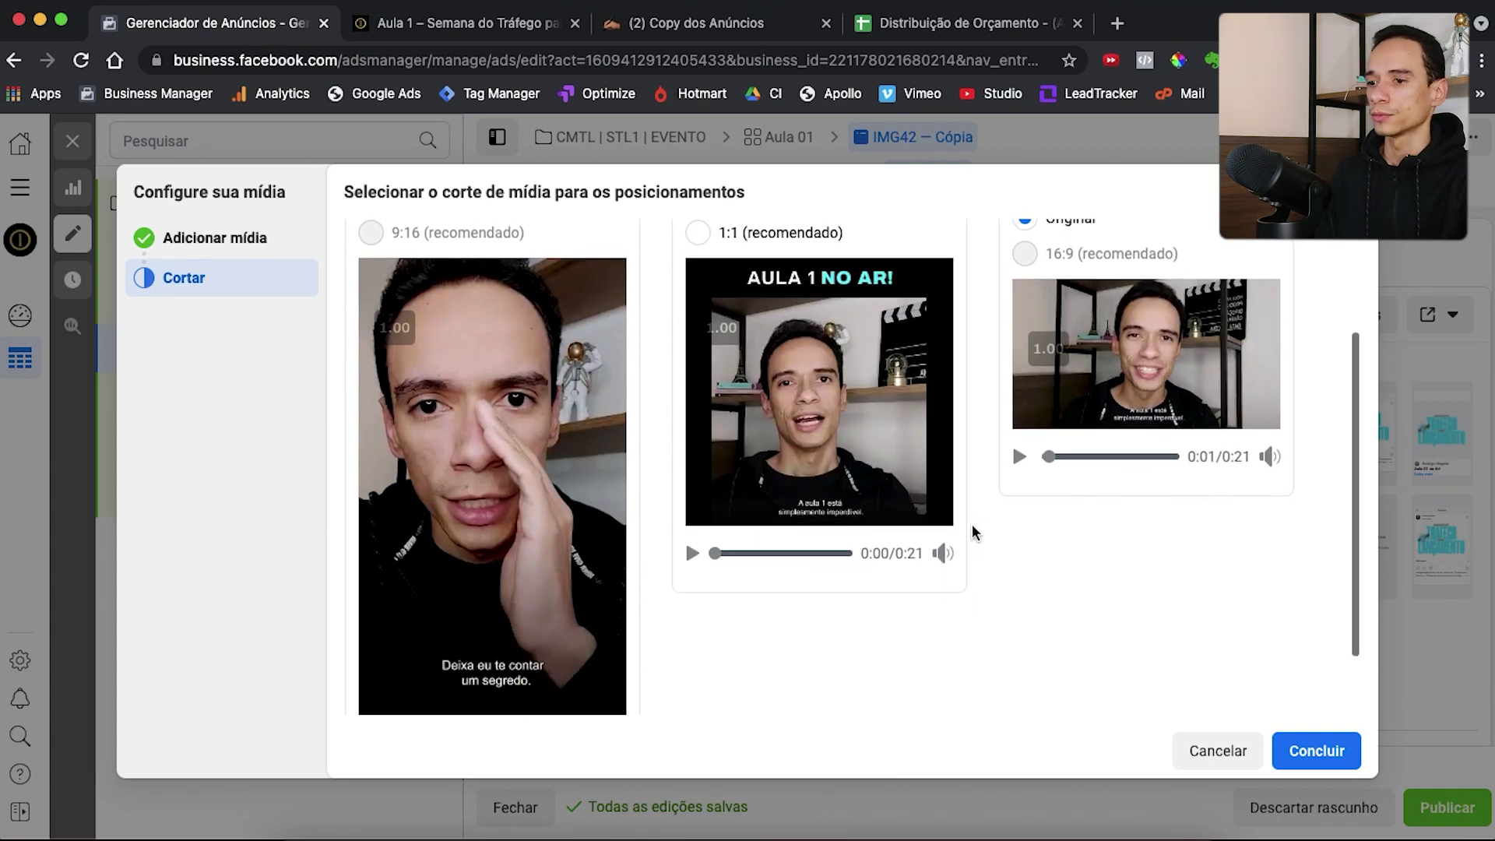
left_click(1322, 752)
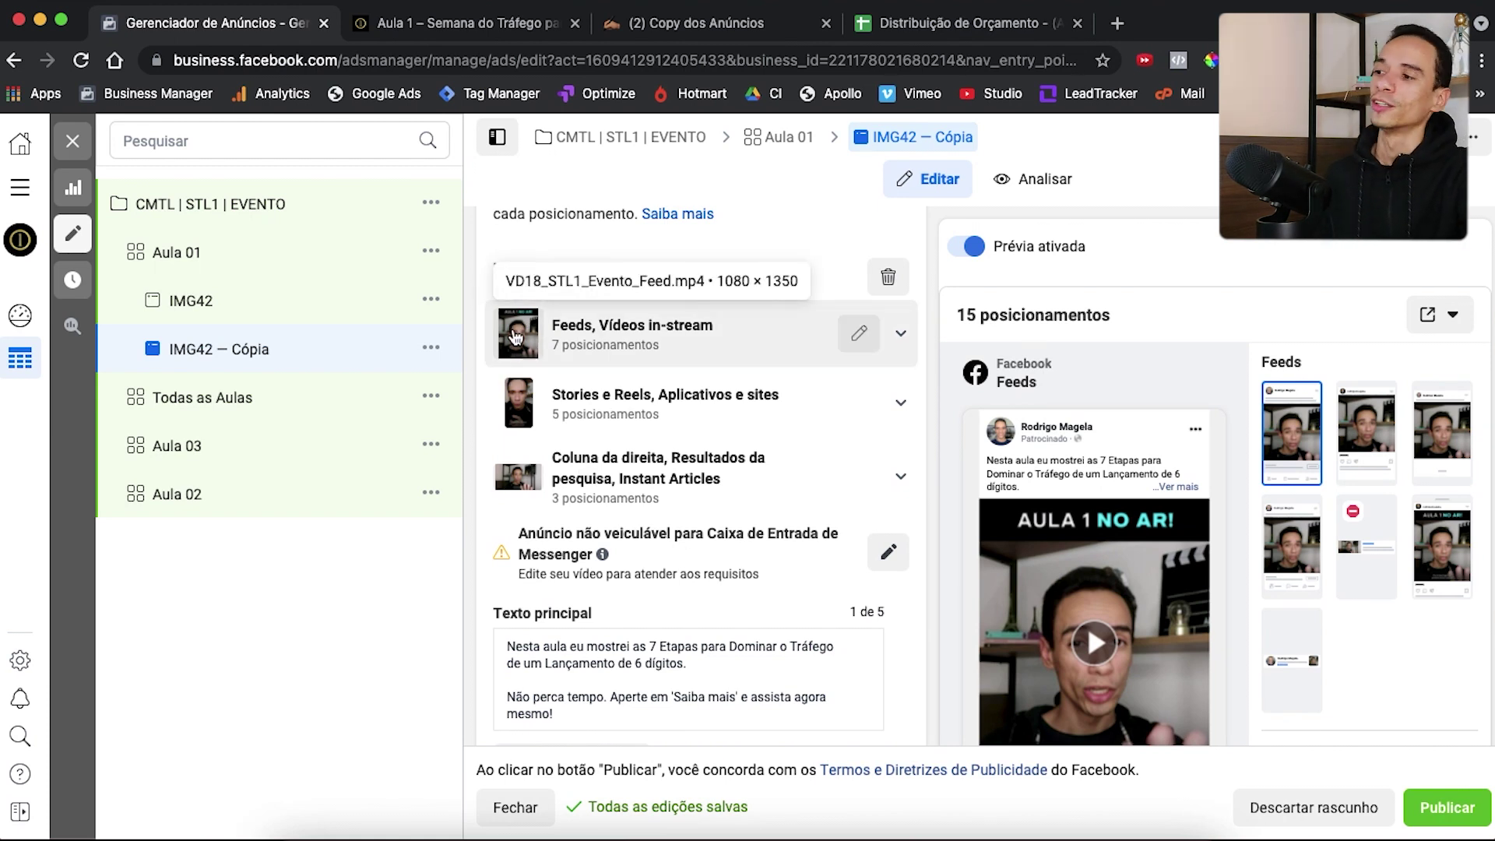
Rename the duplicated video ad as VD18
scroll(514, 337, "up", 10)
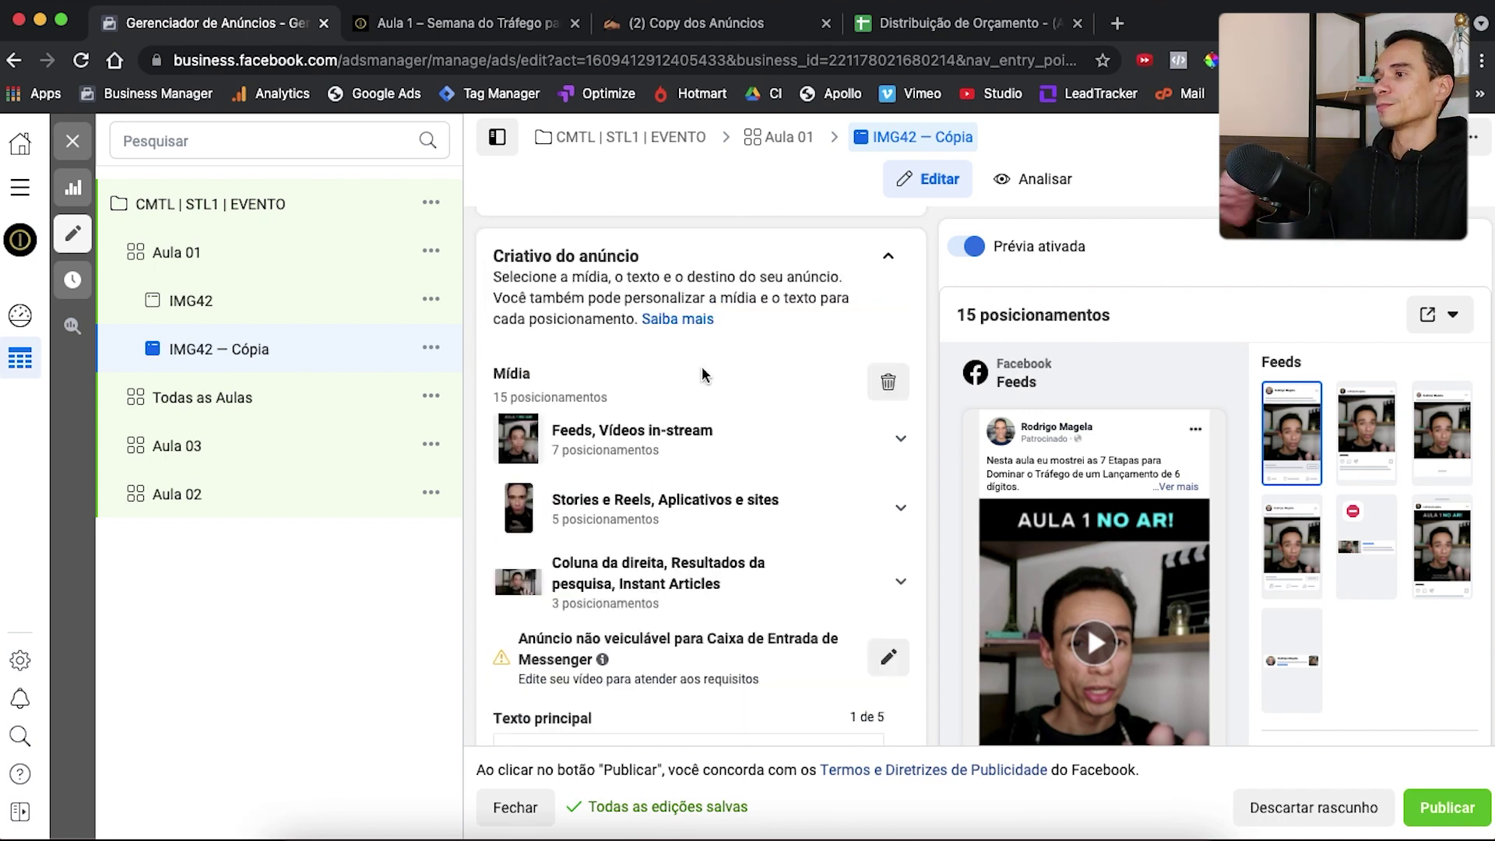
left_click(631, 290)
key("super+a")
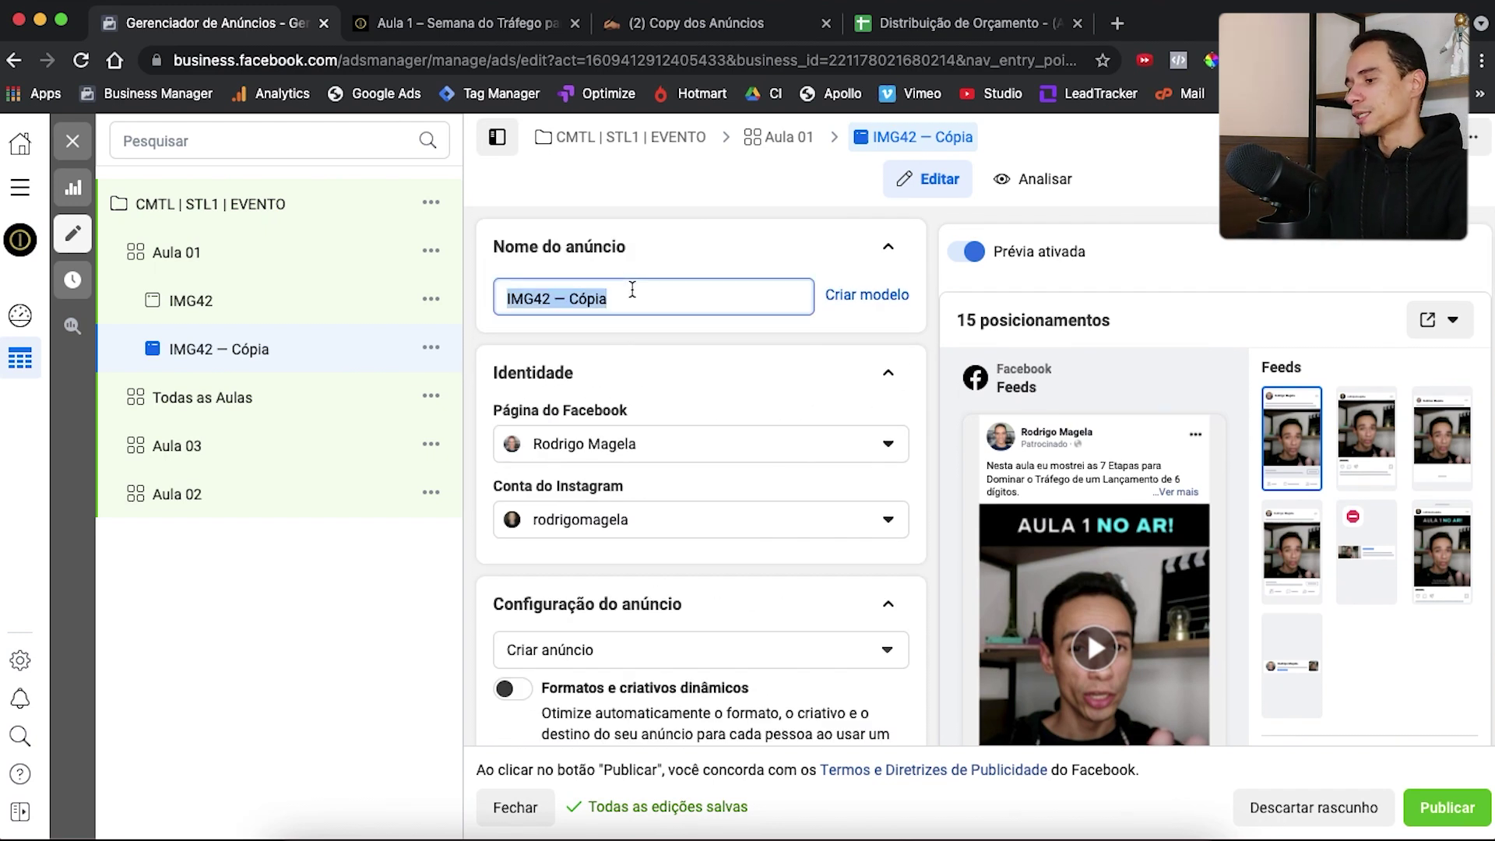
type("VD18")
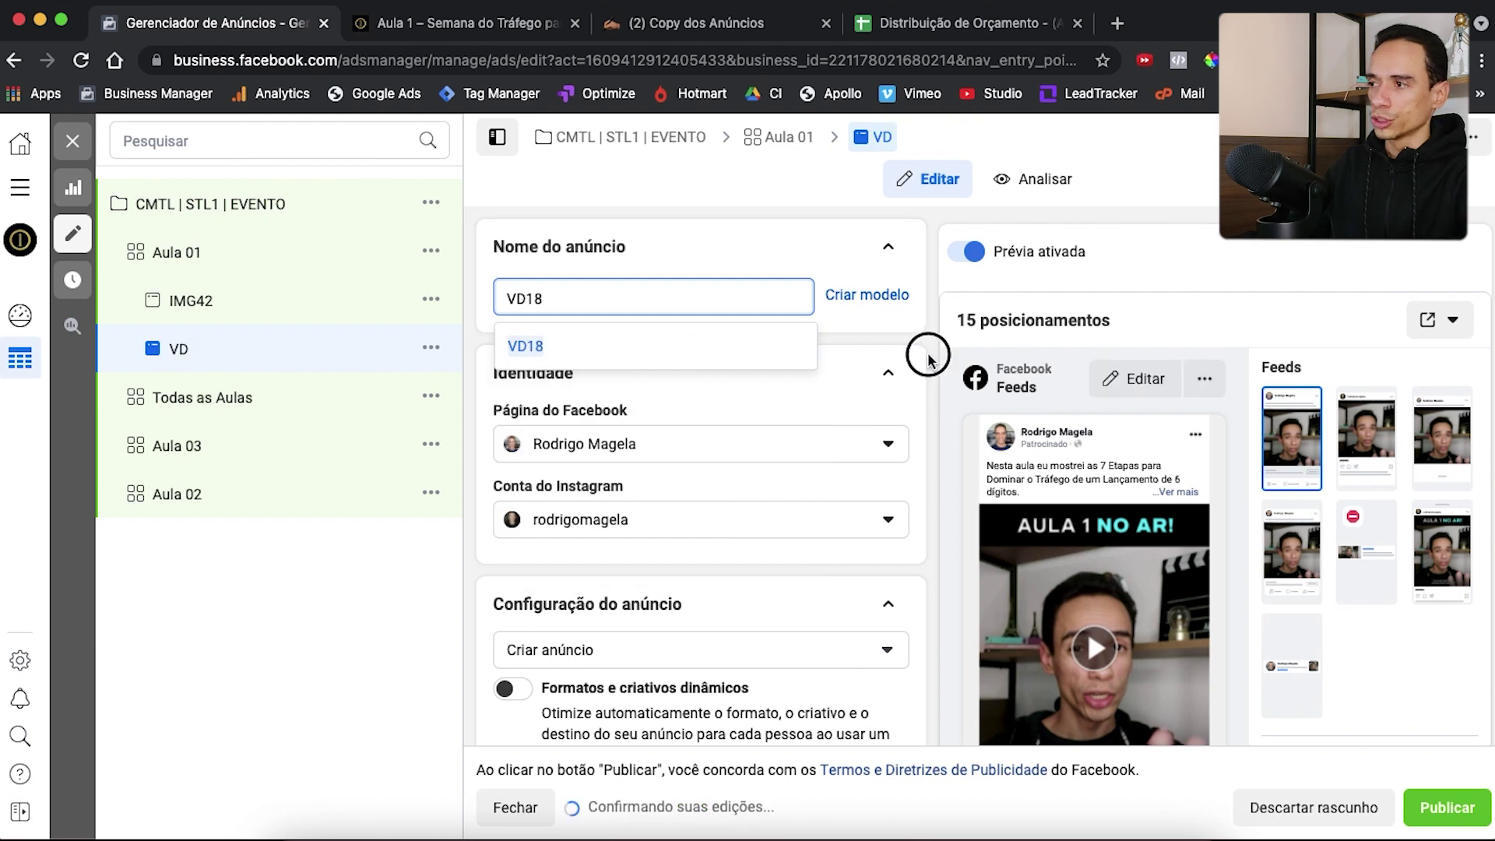
left_click(931, 360)
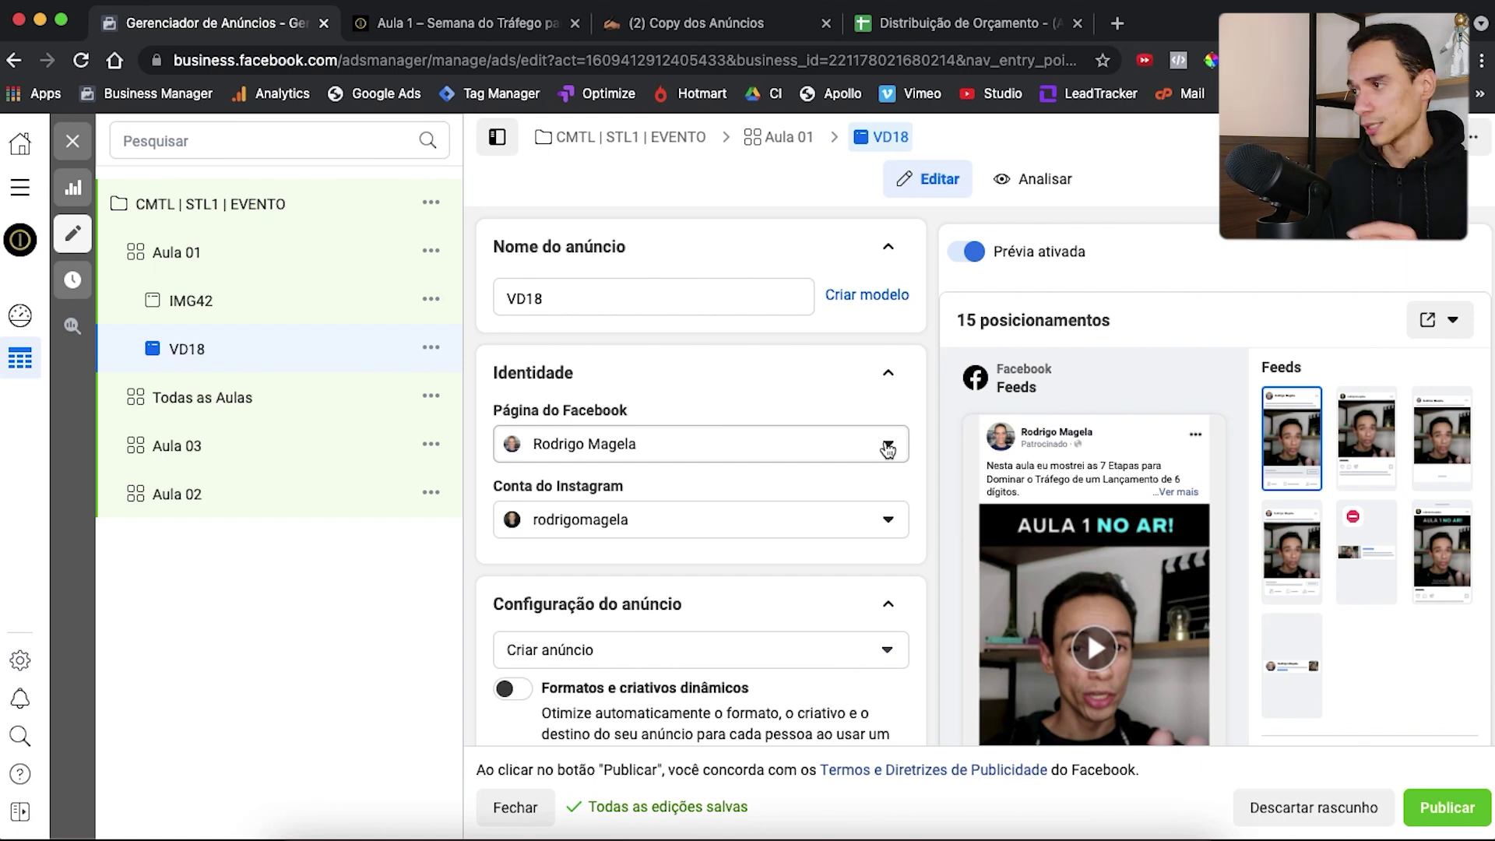
Create a new ad inside the Aula 02 ad set
left_click(251, 500)
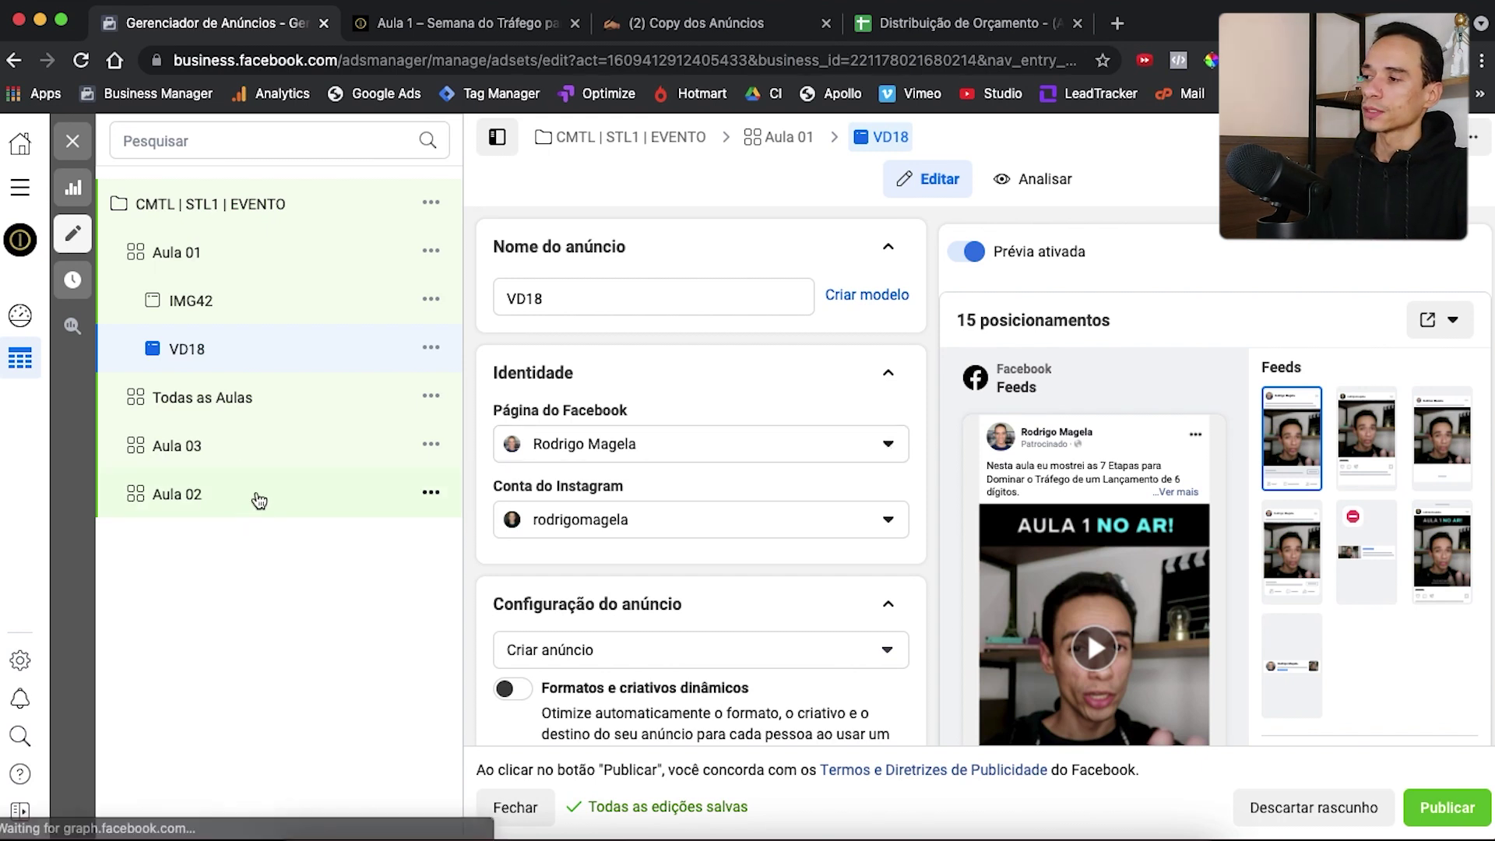
left_click(431, 495)
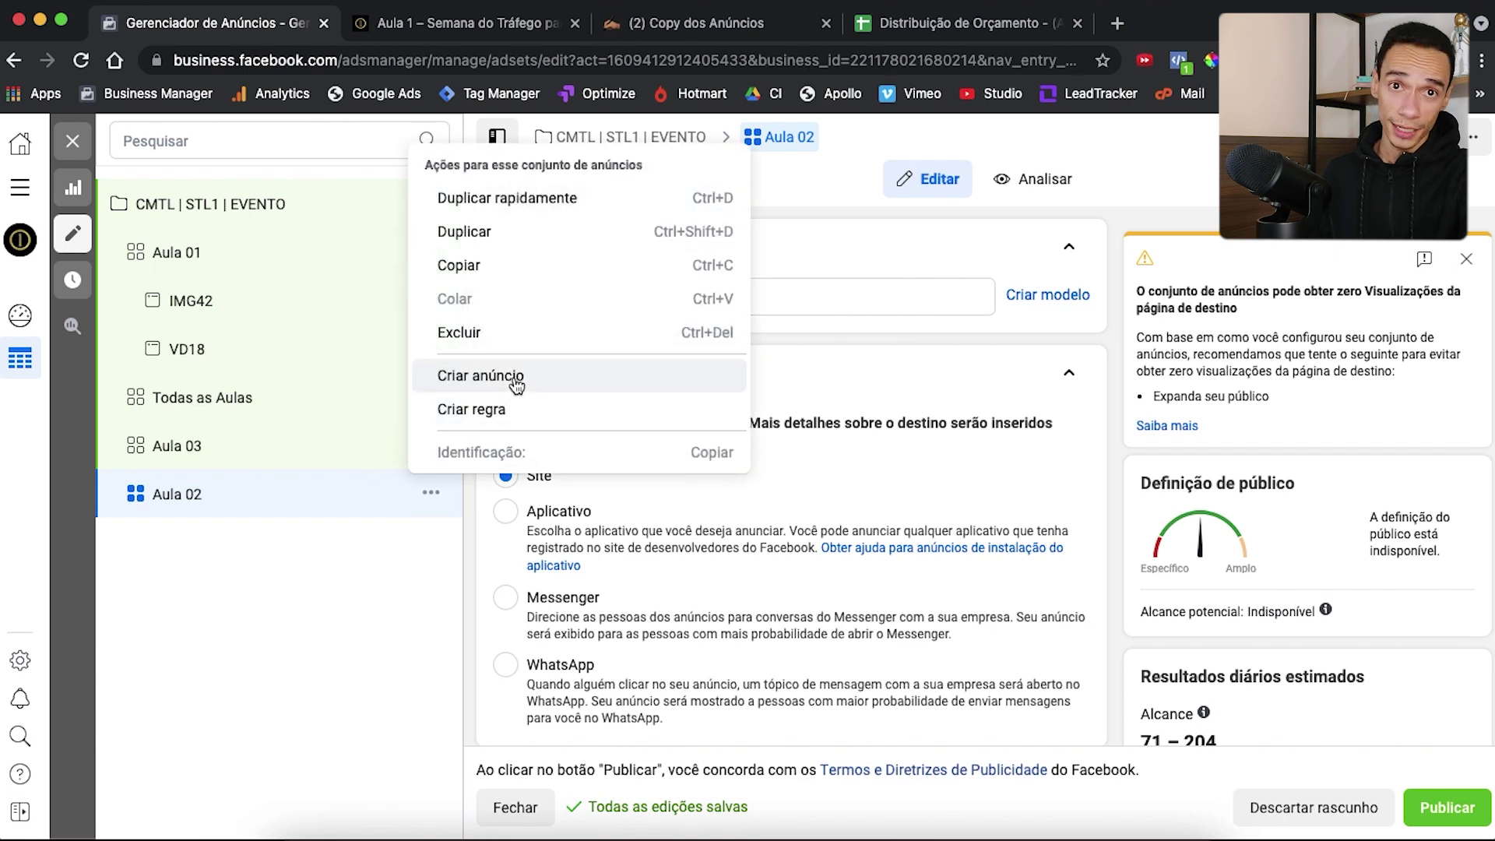
left_click(516, 379)
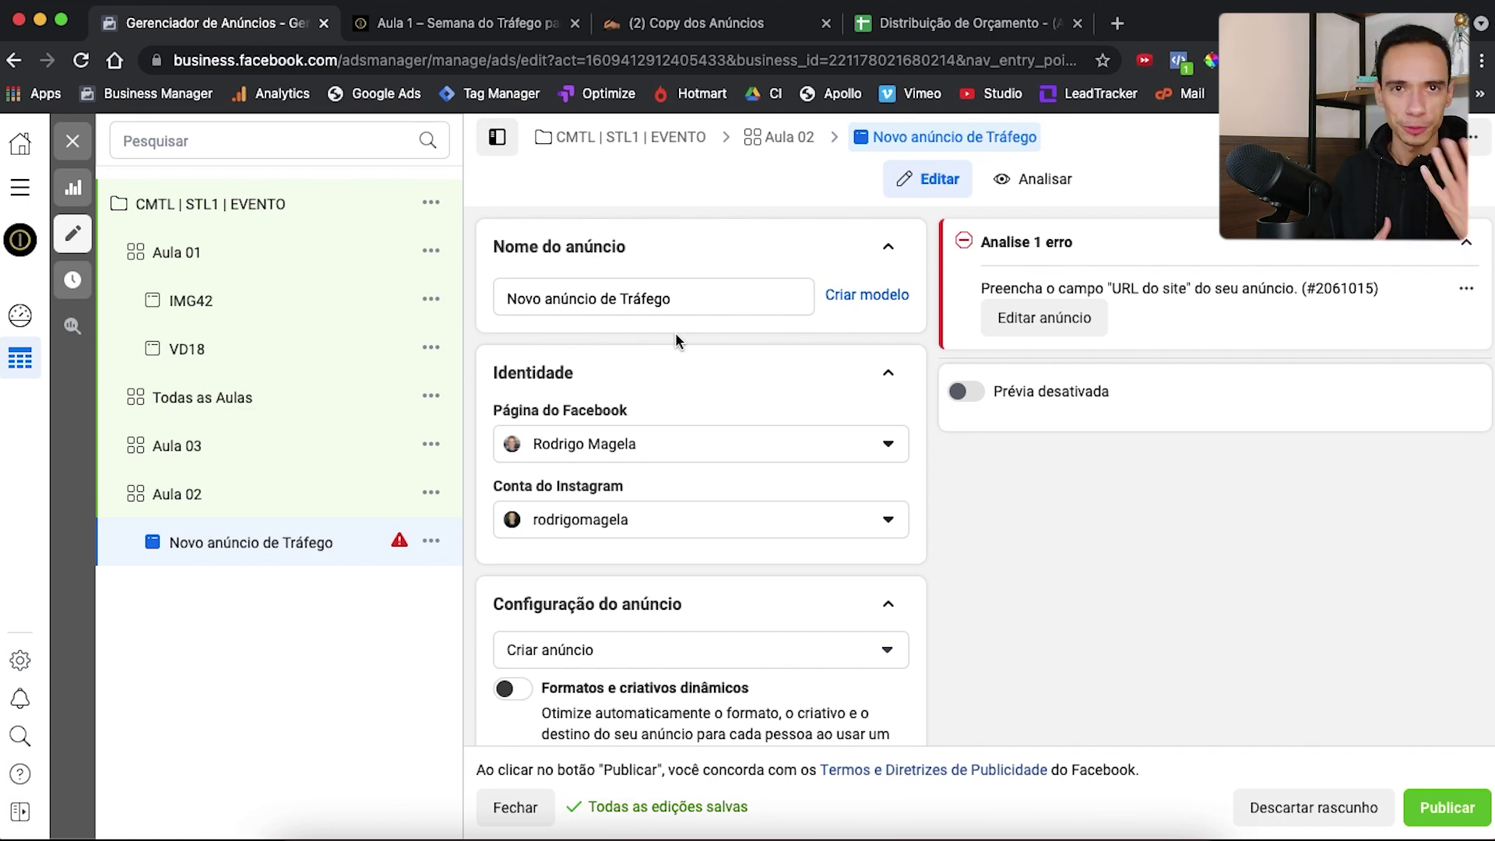
Add the 1000 × 1250 company image IMG43_STL1 from STL1 > Imagens to the new ad and proceed to the placement crops
scroll(777, 467, "down", 10)
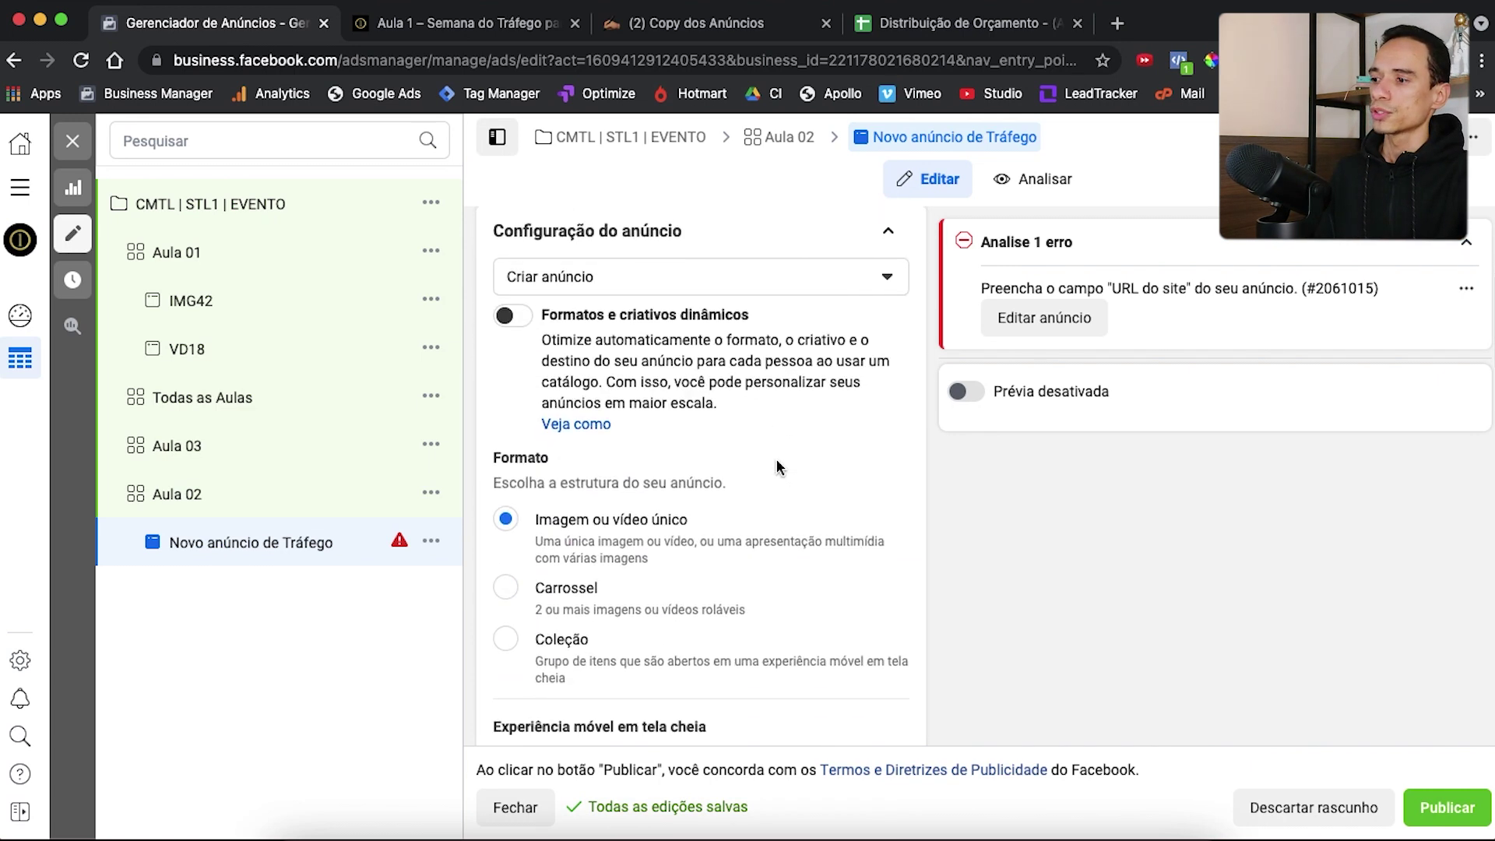
scroll(777, 467, "down", 7)
left_click(610, 205)
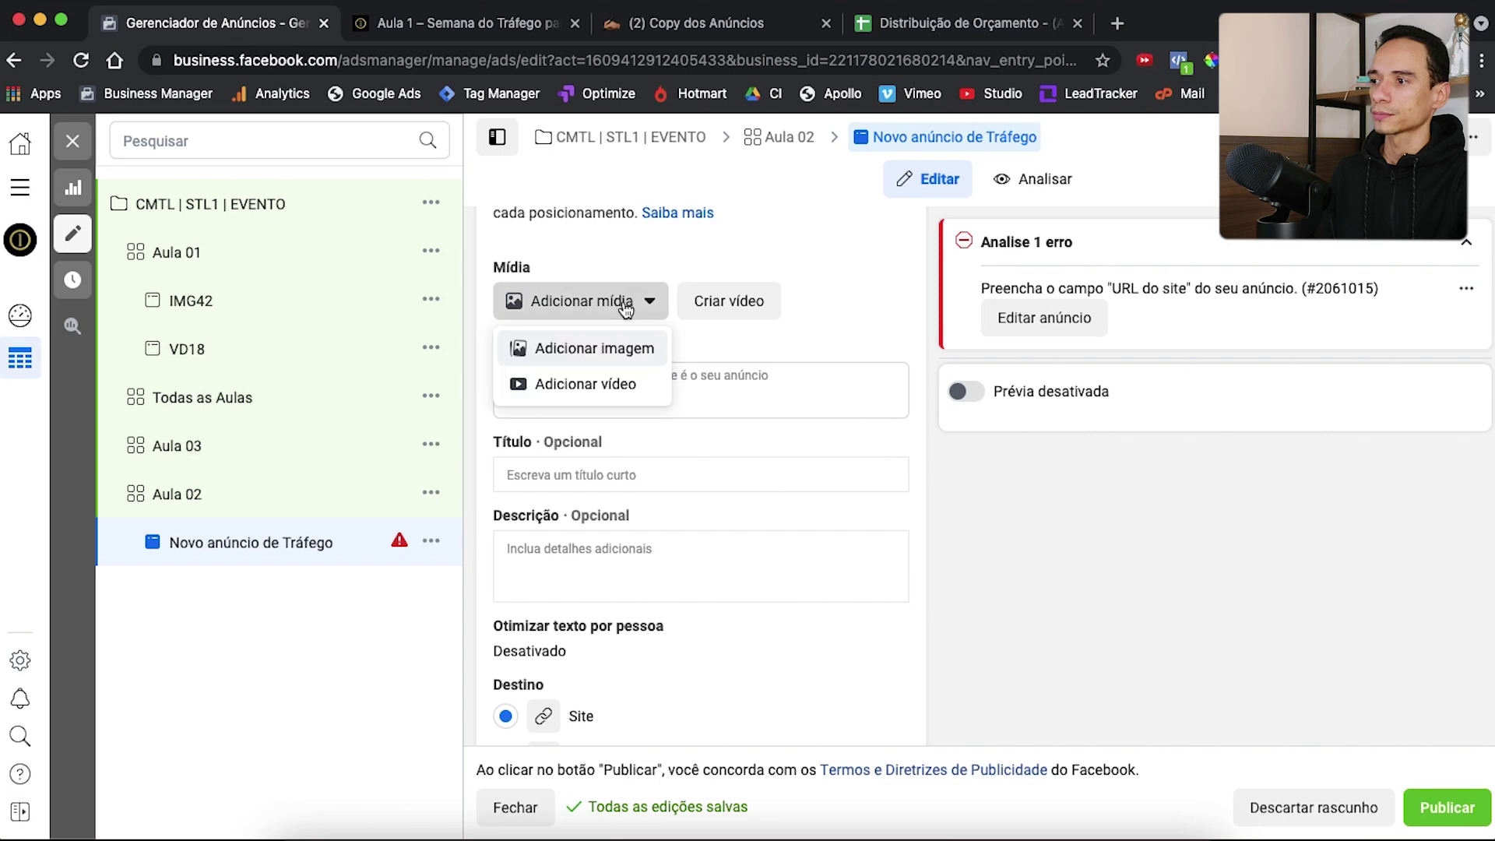
left_click(594, 345)
left_click(580, 250)
left_click(623, 367)
scroll(841, 545, "down", 8)
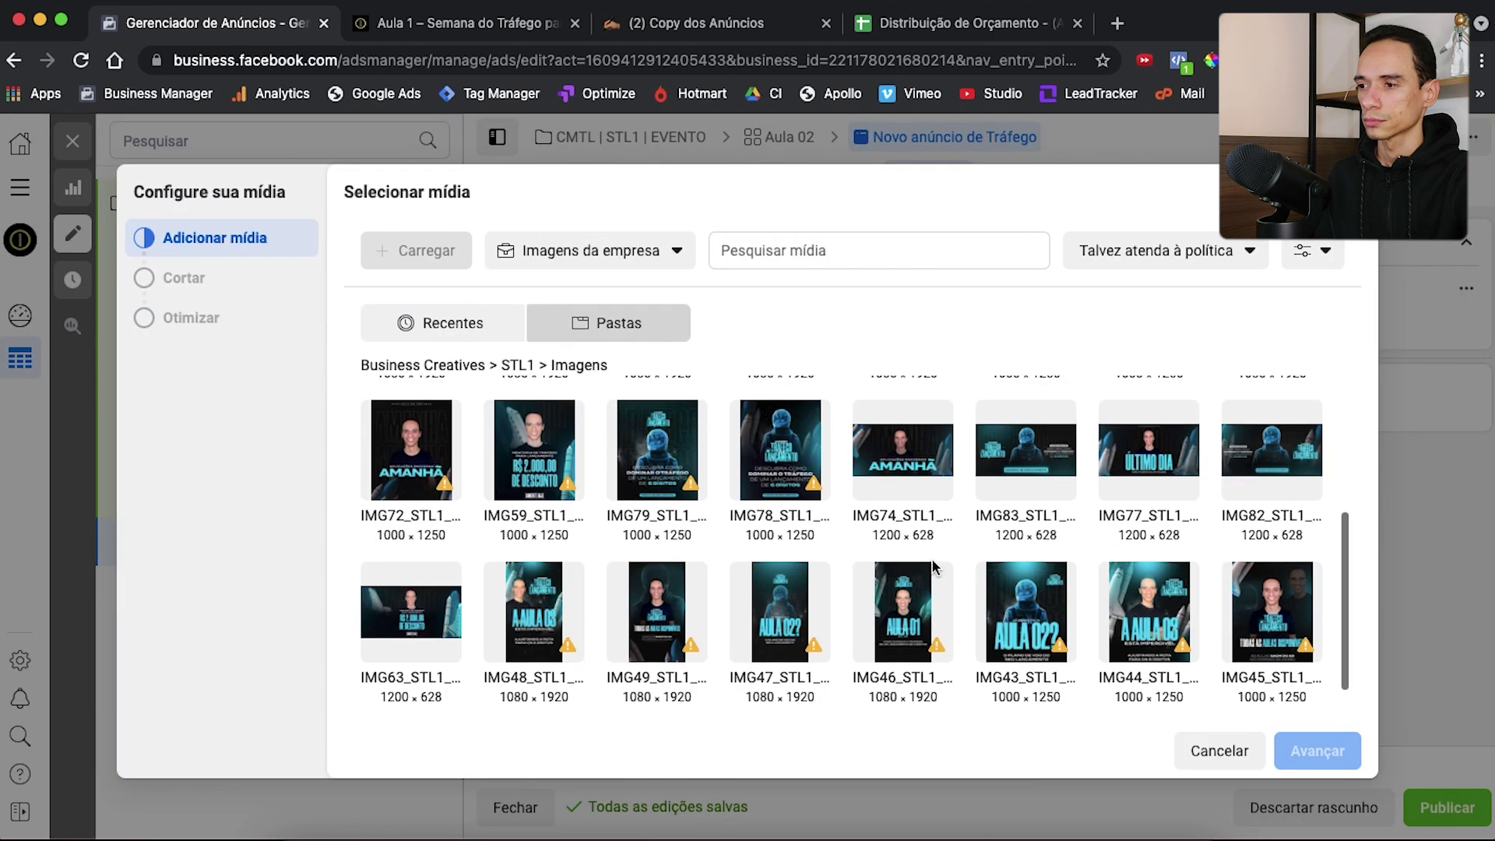
left_click(1026, 506)
left_click(1317, 751)
Replace the Stories and Reels, apps and sites image with the 1080 × 1920 company image IMG47_STL1
left_click(568, 450)
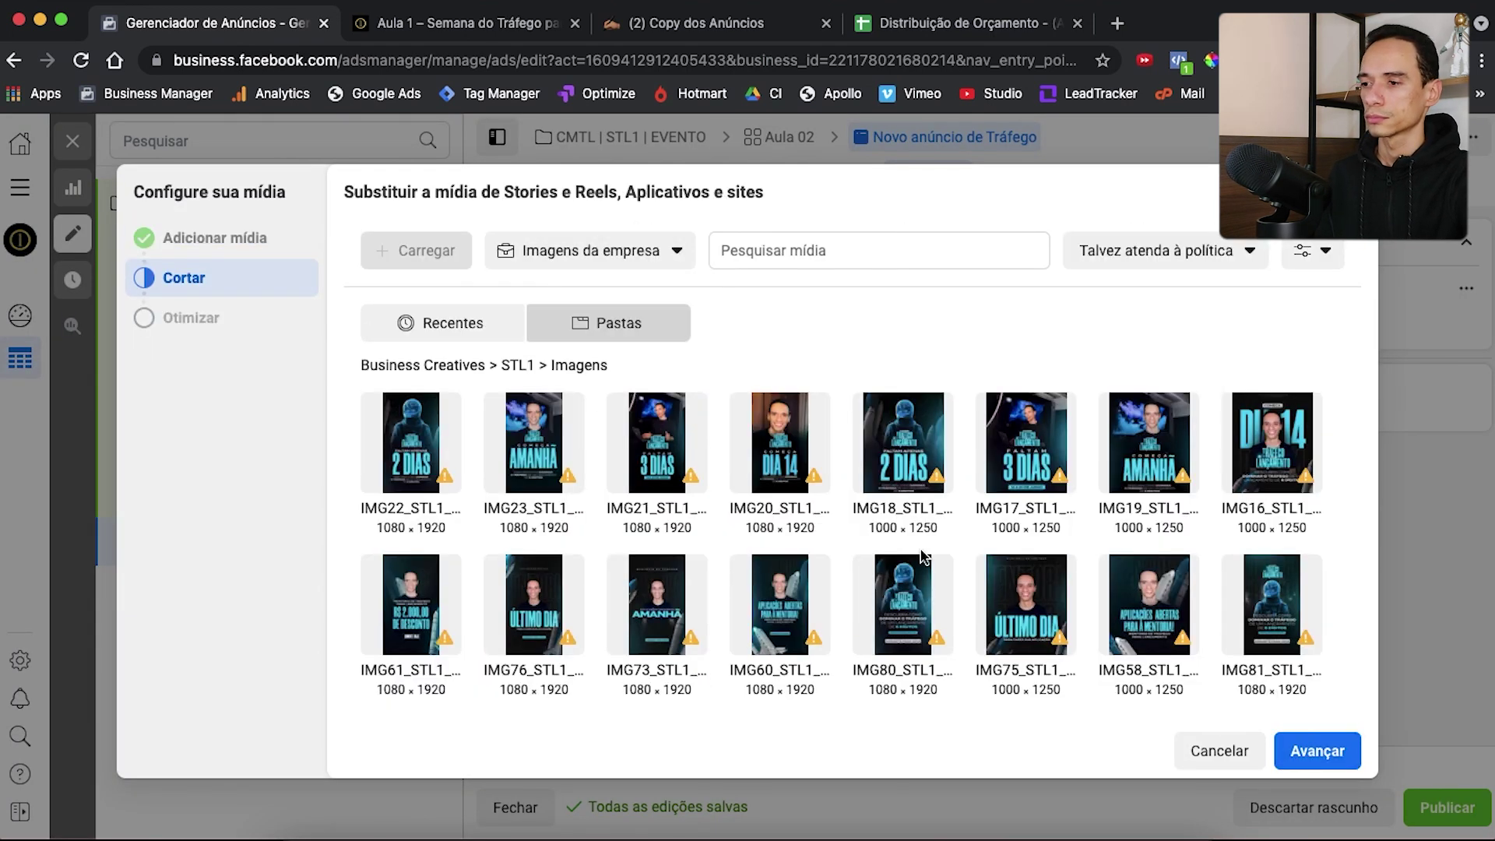
scroll(892, 629, "up", 3)
scroll(892, 628, "down", 2)
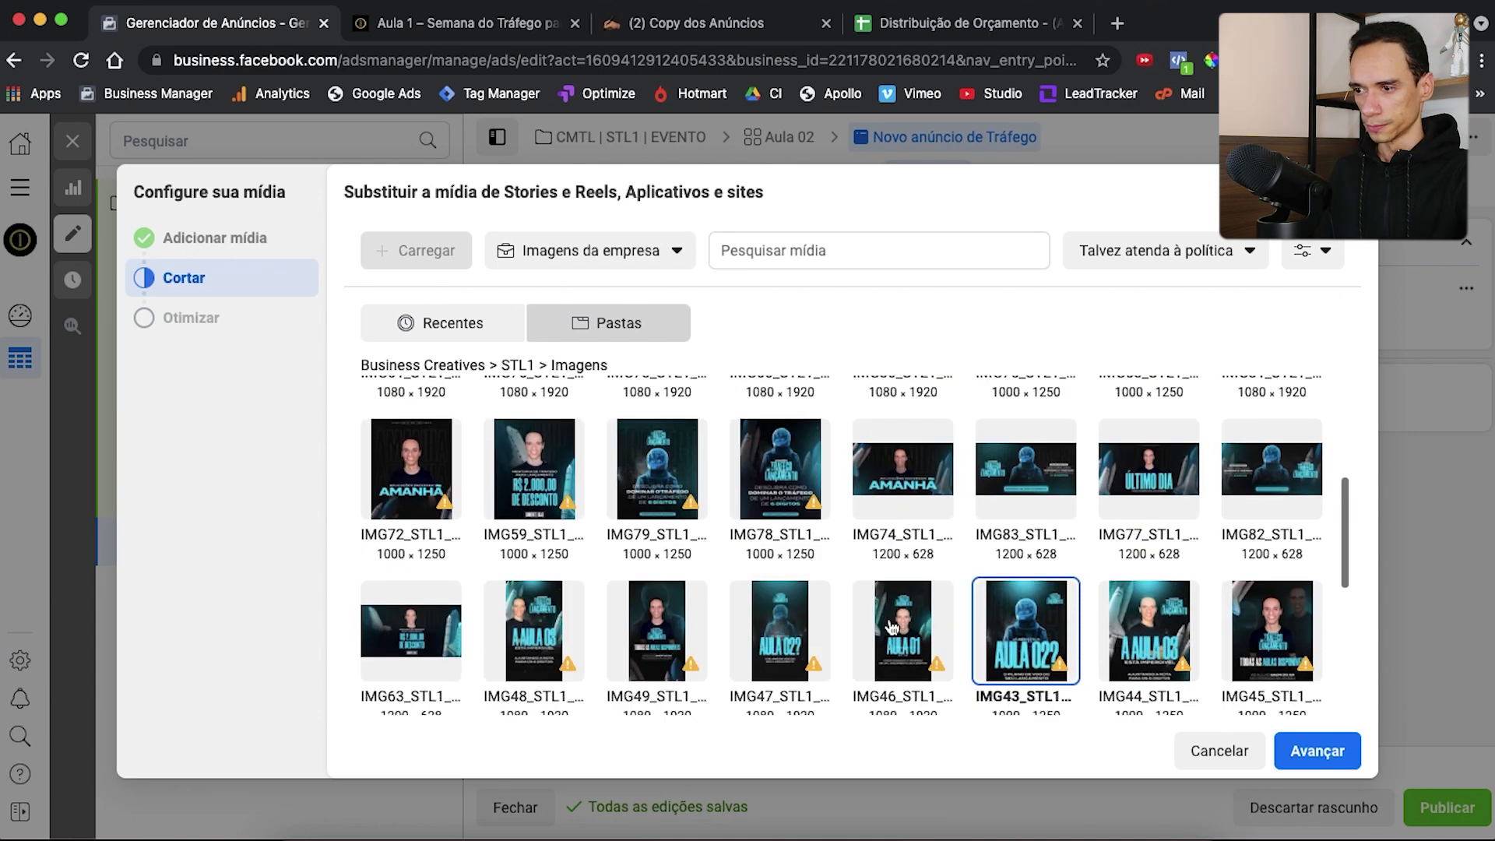
left_click(779, 577)
left_click(1313, 755)
Replace the right column, search results and Instant Articles image with the horizontal "Faltam apenas 2 dias" company image, and finish the media setup without optimizations
left_click(1209, 477)
left_click(600, 251)
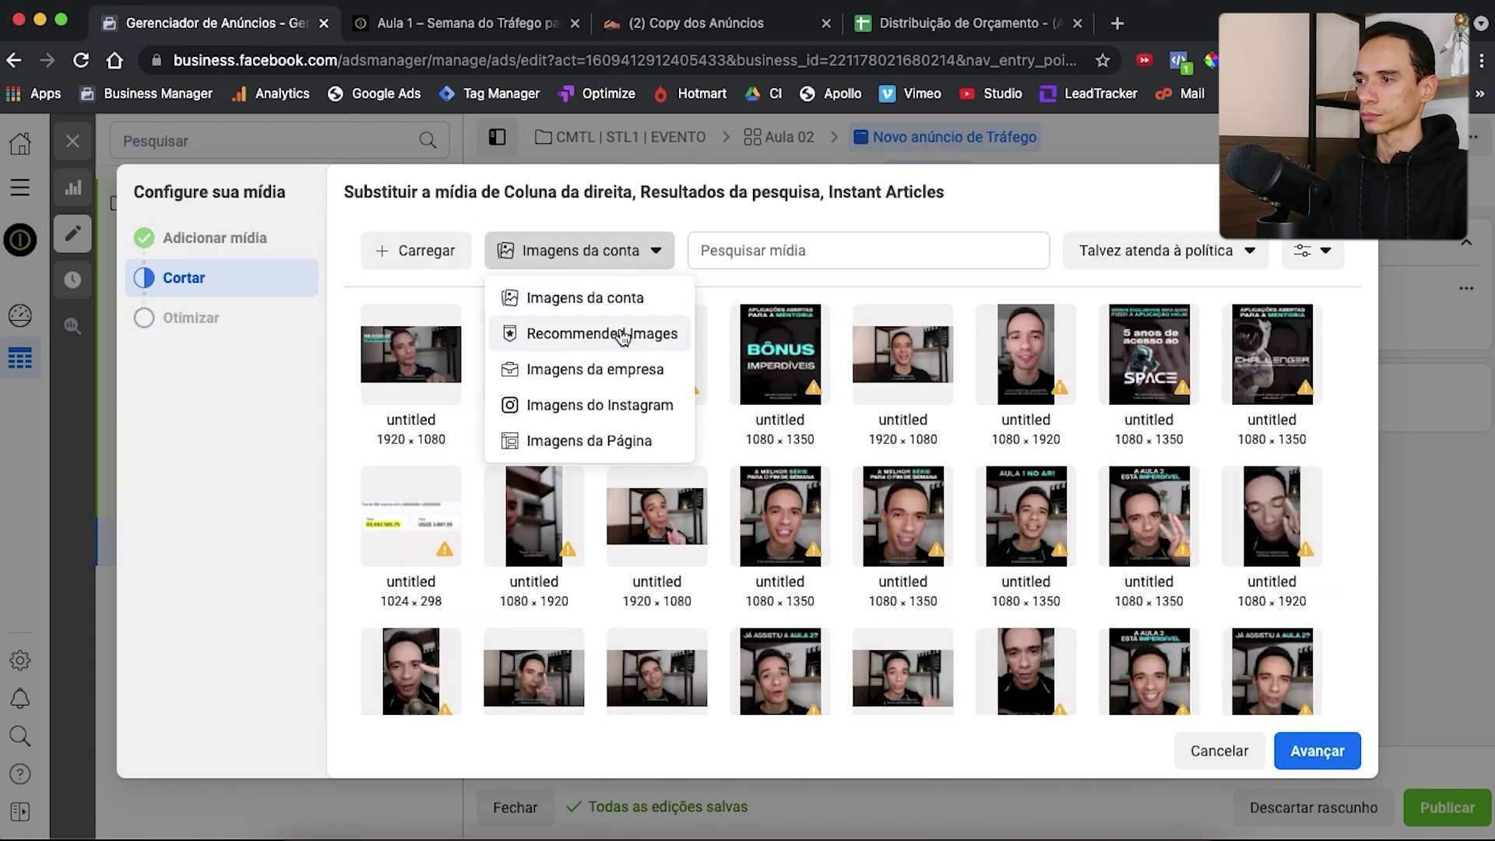
left_click(622, 335)
left_click(627, 253)
left_click(649, 371)
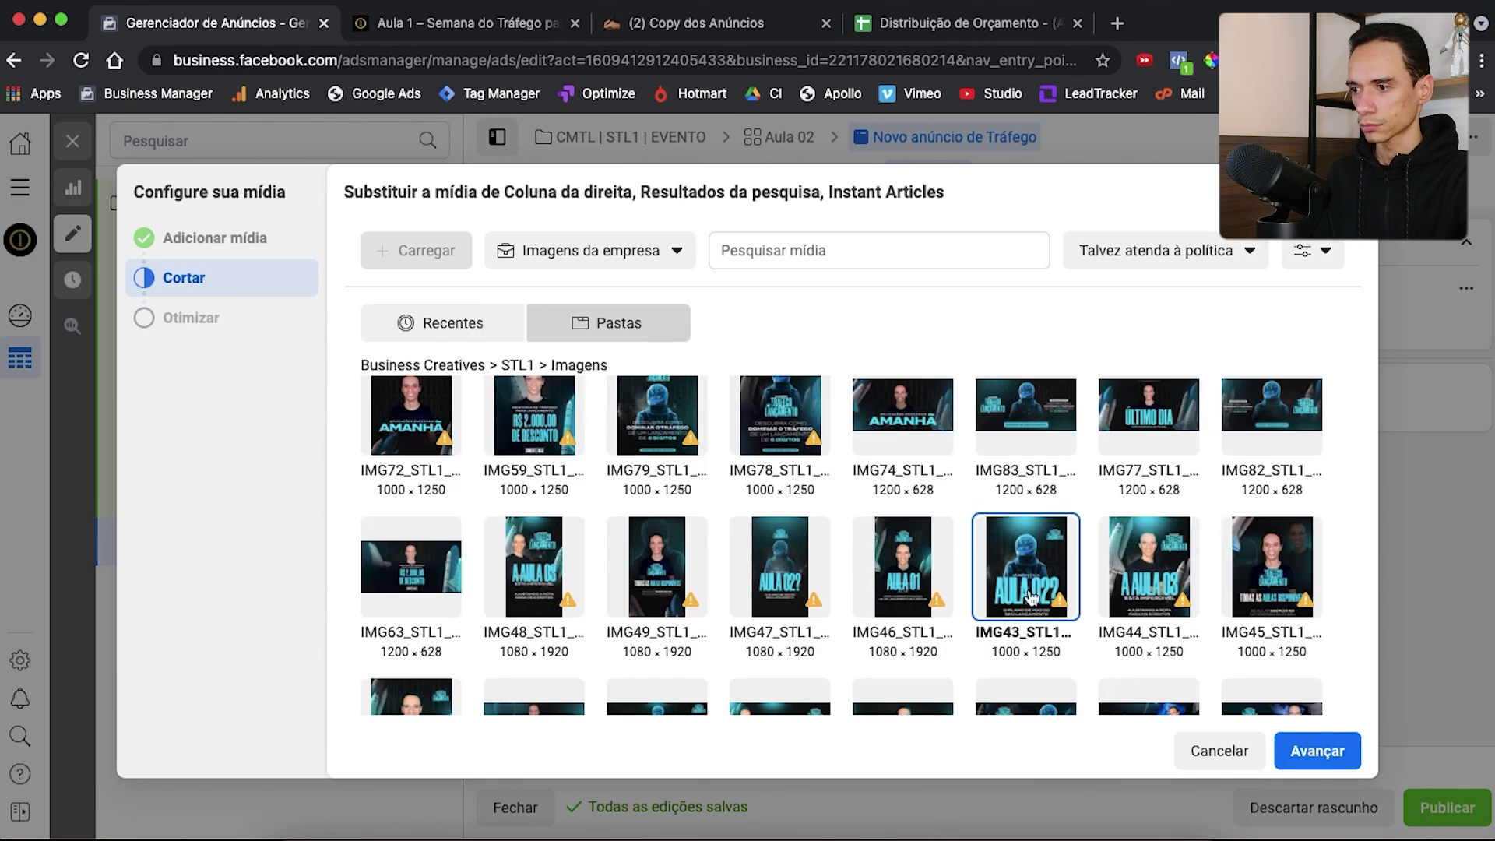
left_click(1318, 751)
scroll(997, 576, "down", 1)
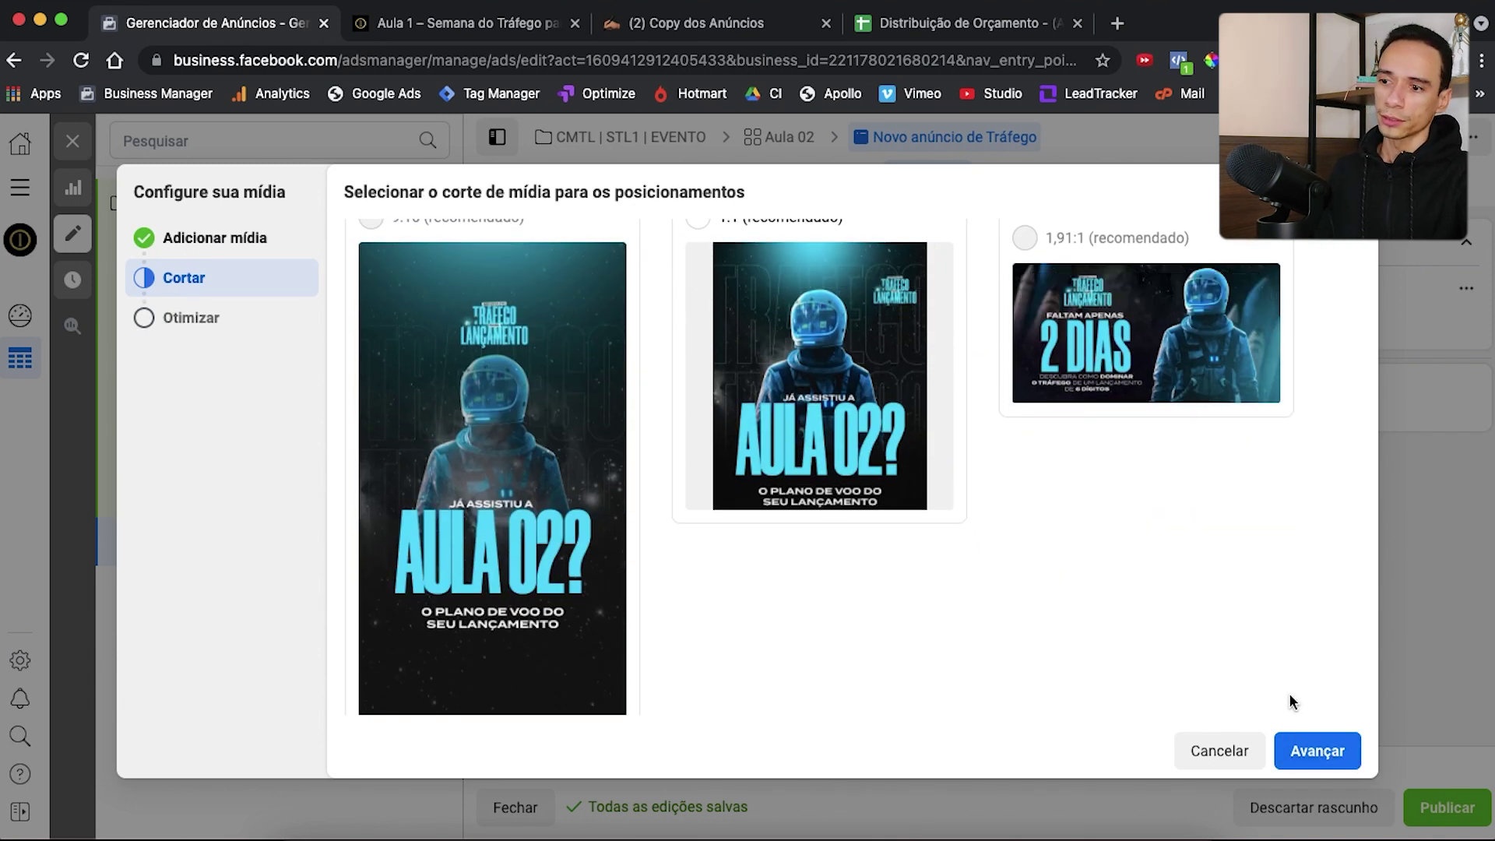
left_click(1318, 752)
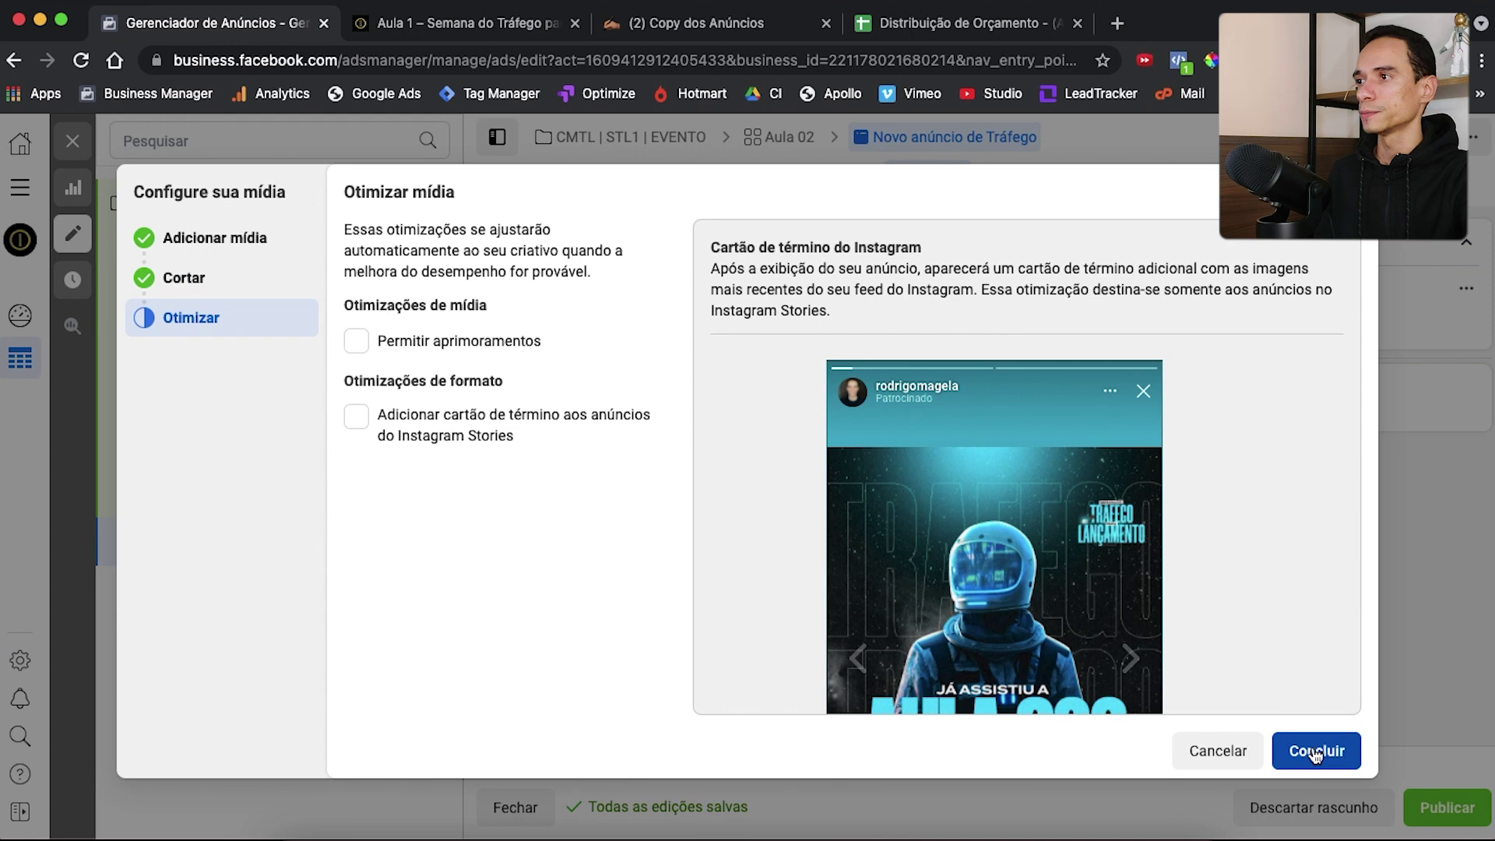
key("Escape")
Copy the Aula 2 text from the Copy dos Anúncios page in Notion and paste it as the new ad's primary text in Ads Manager
left_click(706, 24)
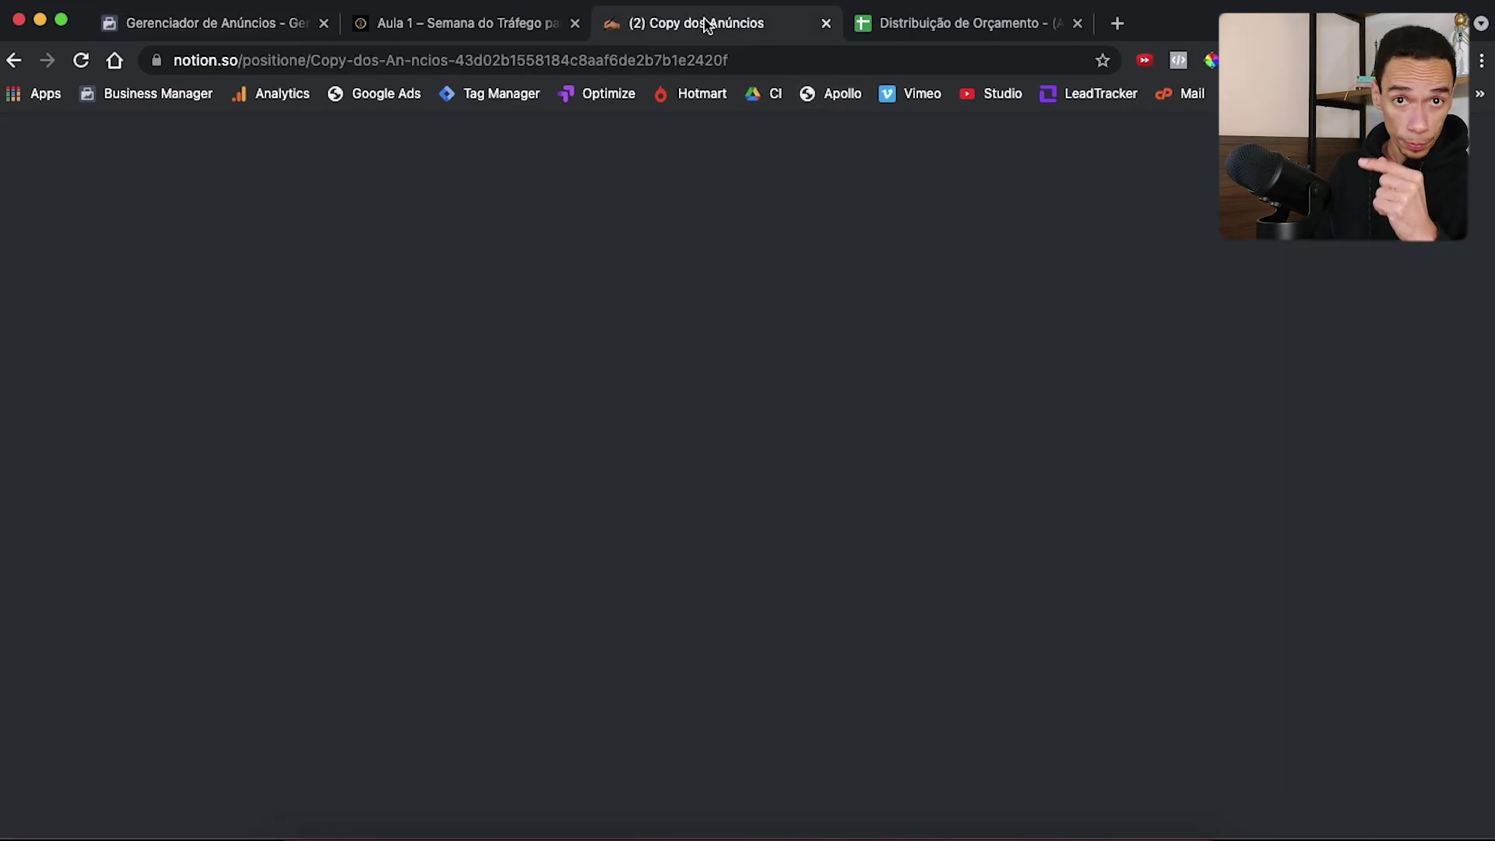
left_click(379, 384)
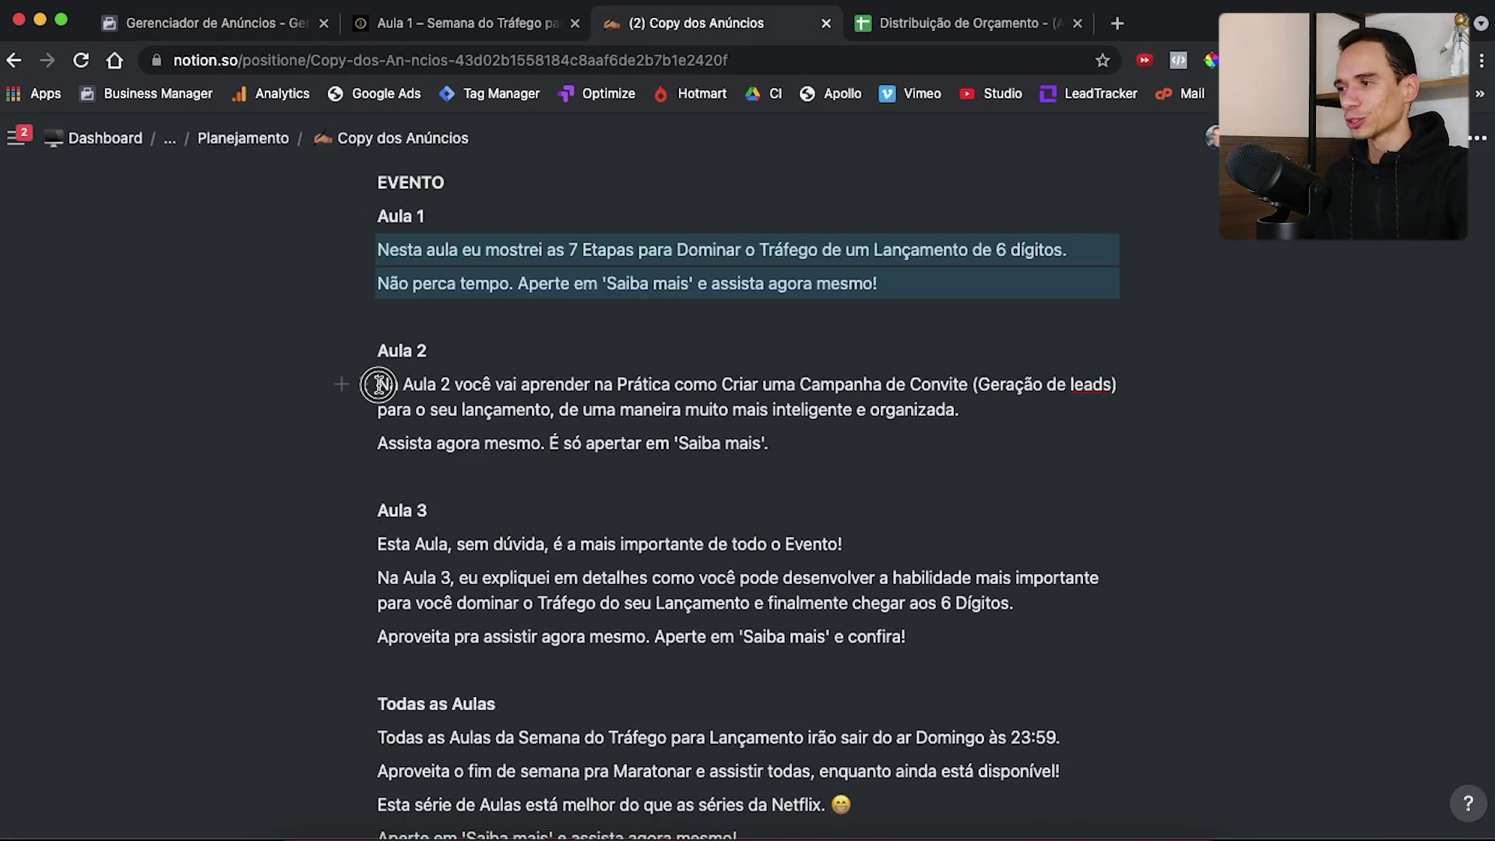
left_click_drag(379, 384, 747, 444)
key("ctrl+c")
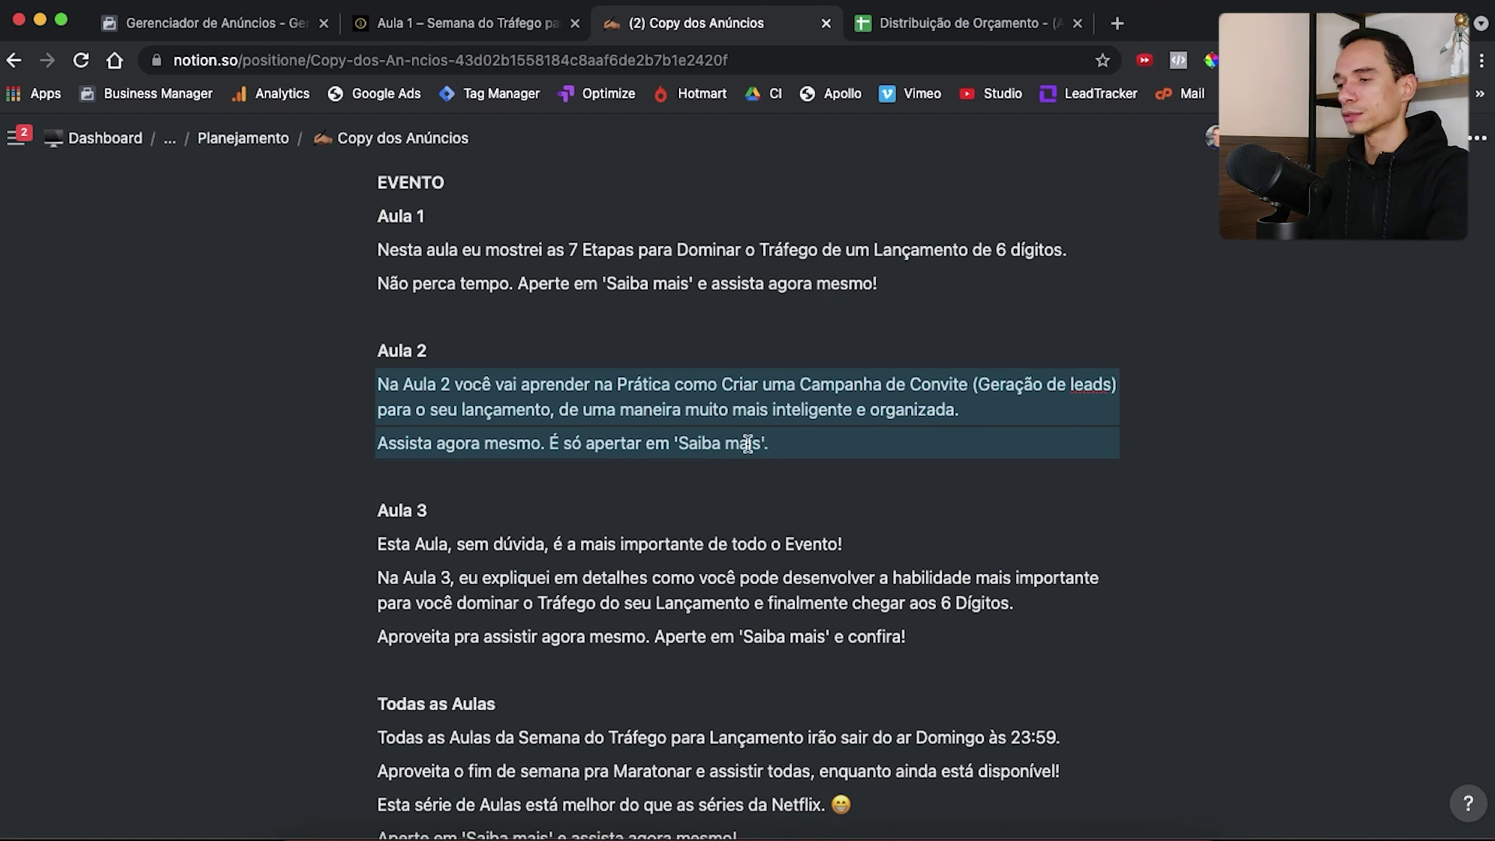
left_click(263, 32)
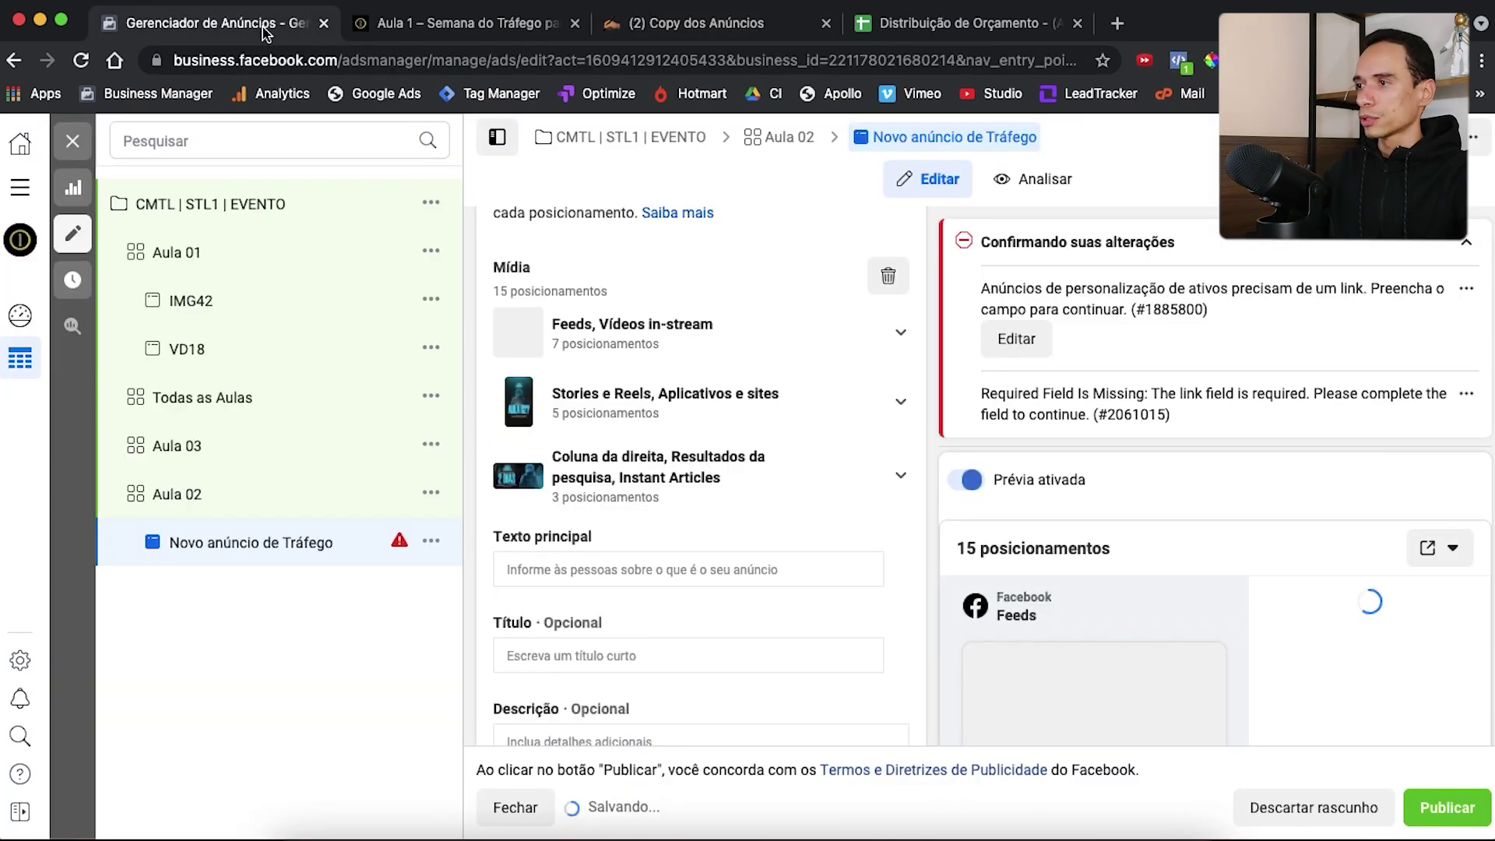
left_click(633, 569)
key("ctrl+v")
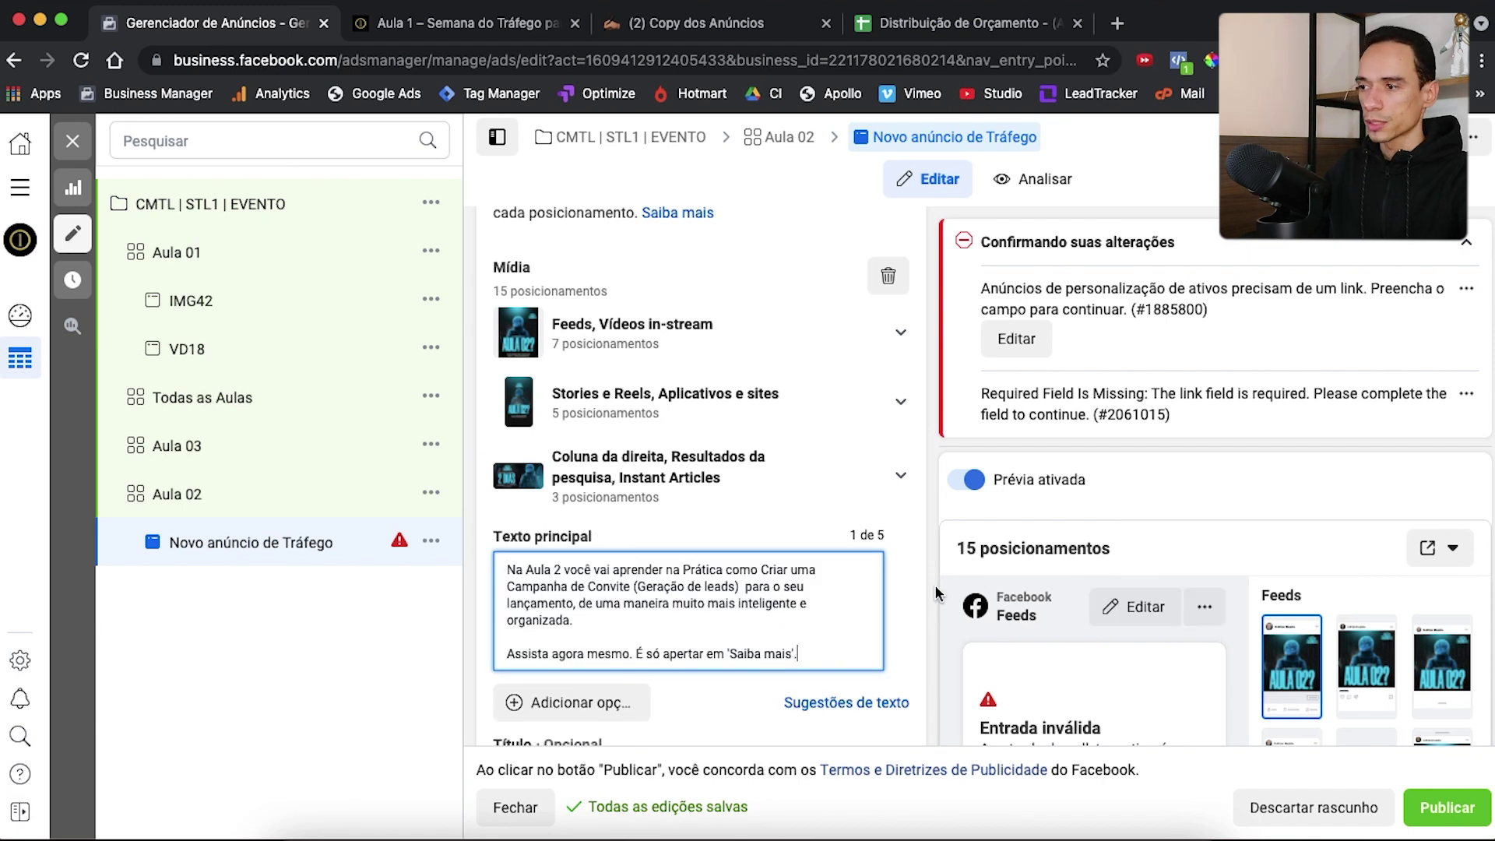
Set the ad's title to "Já assistiu a Aula 02?" and its description to "O Plano de Voo do seu Lançamento"
scroll(779, 405, "down", 5)
left_click(751, 352)
type("Já")
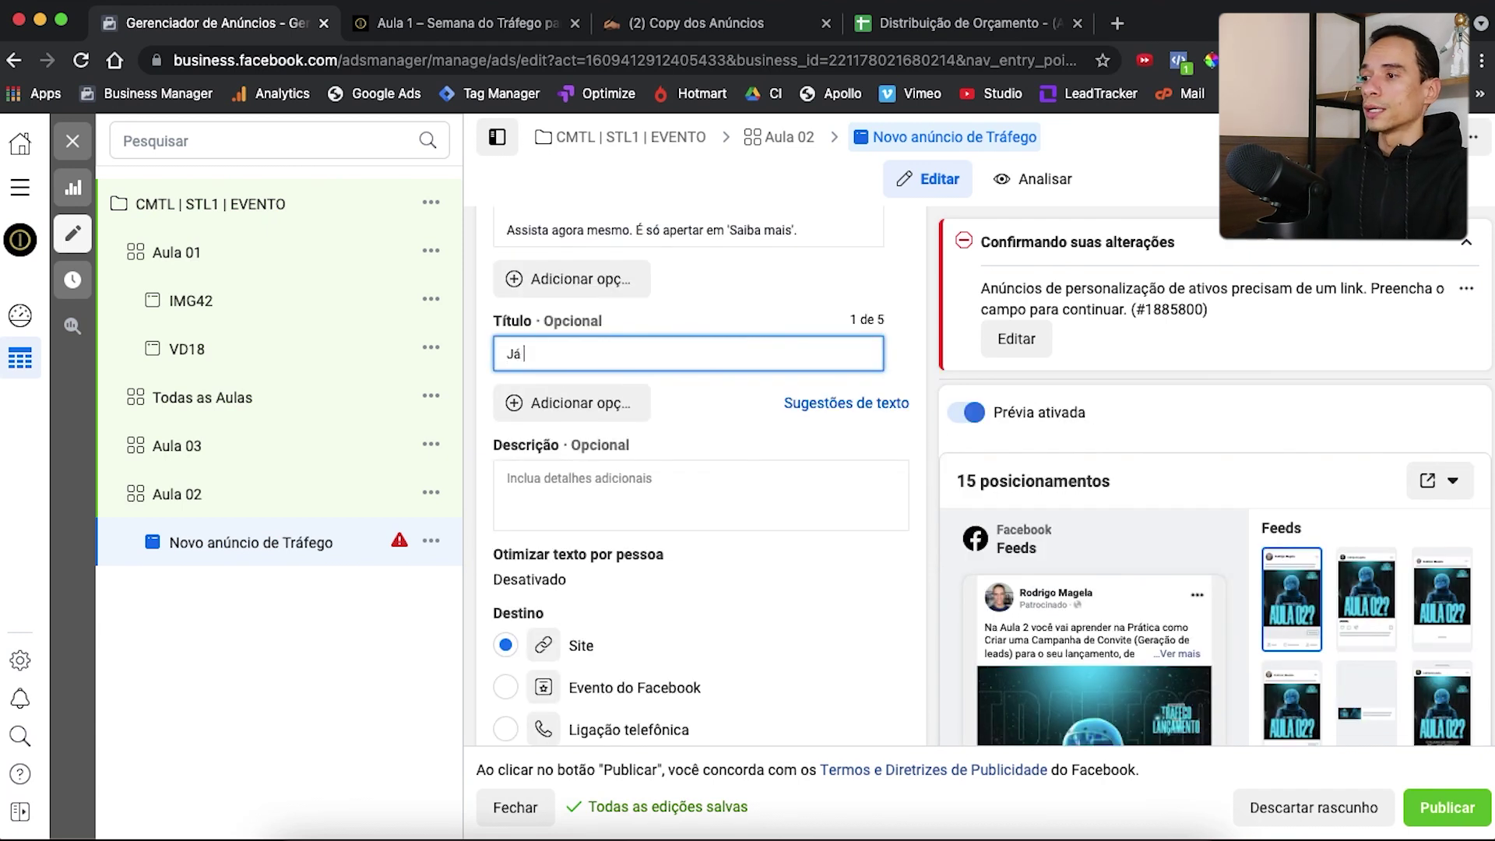
type(" assistiu a Aula")
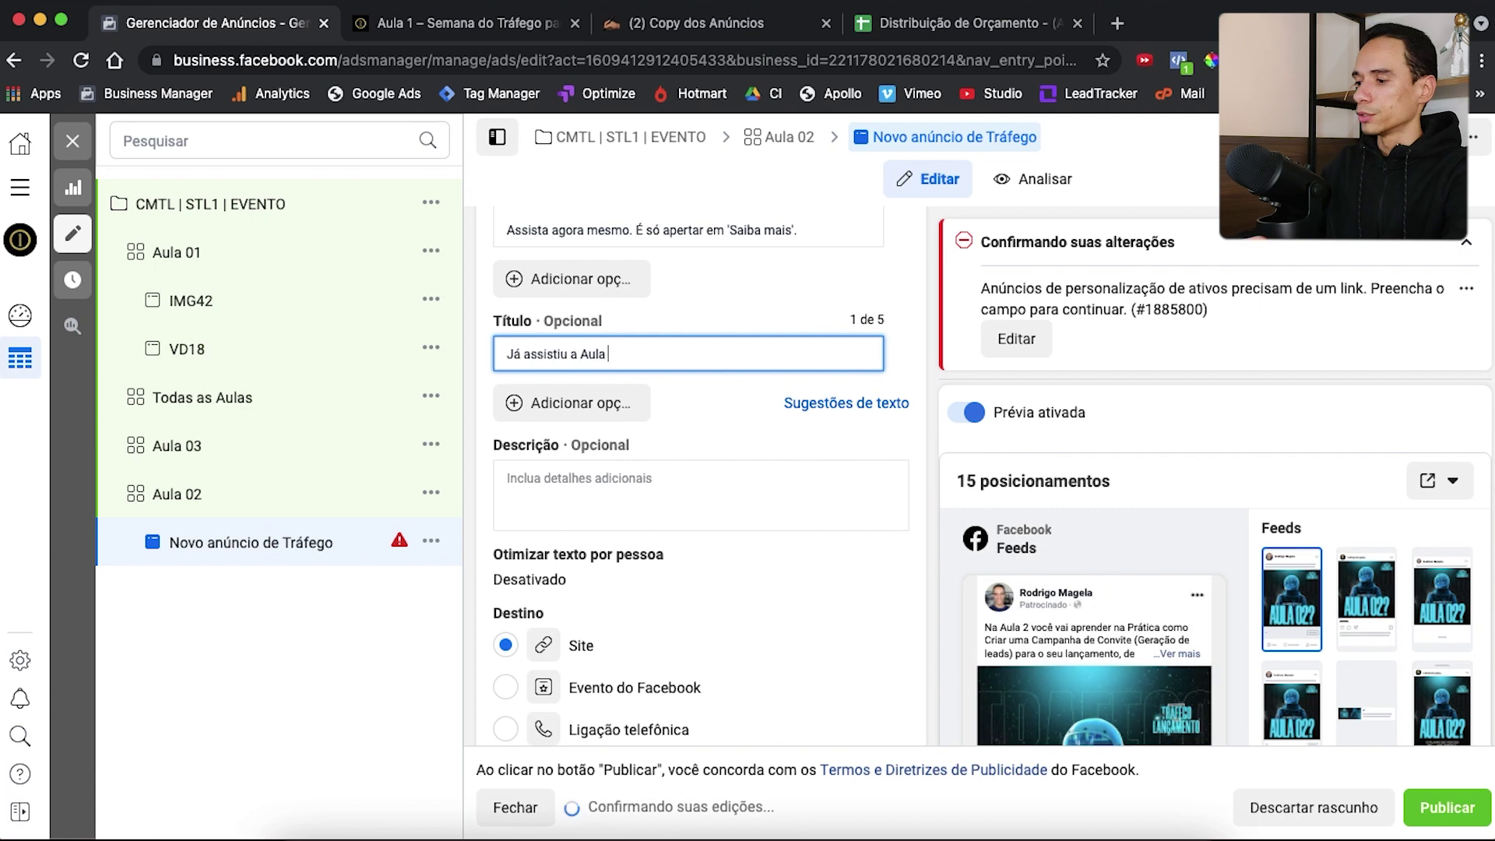
type(" 02?")
left_click(740, 511)
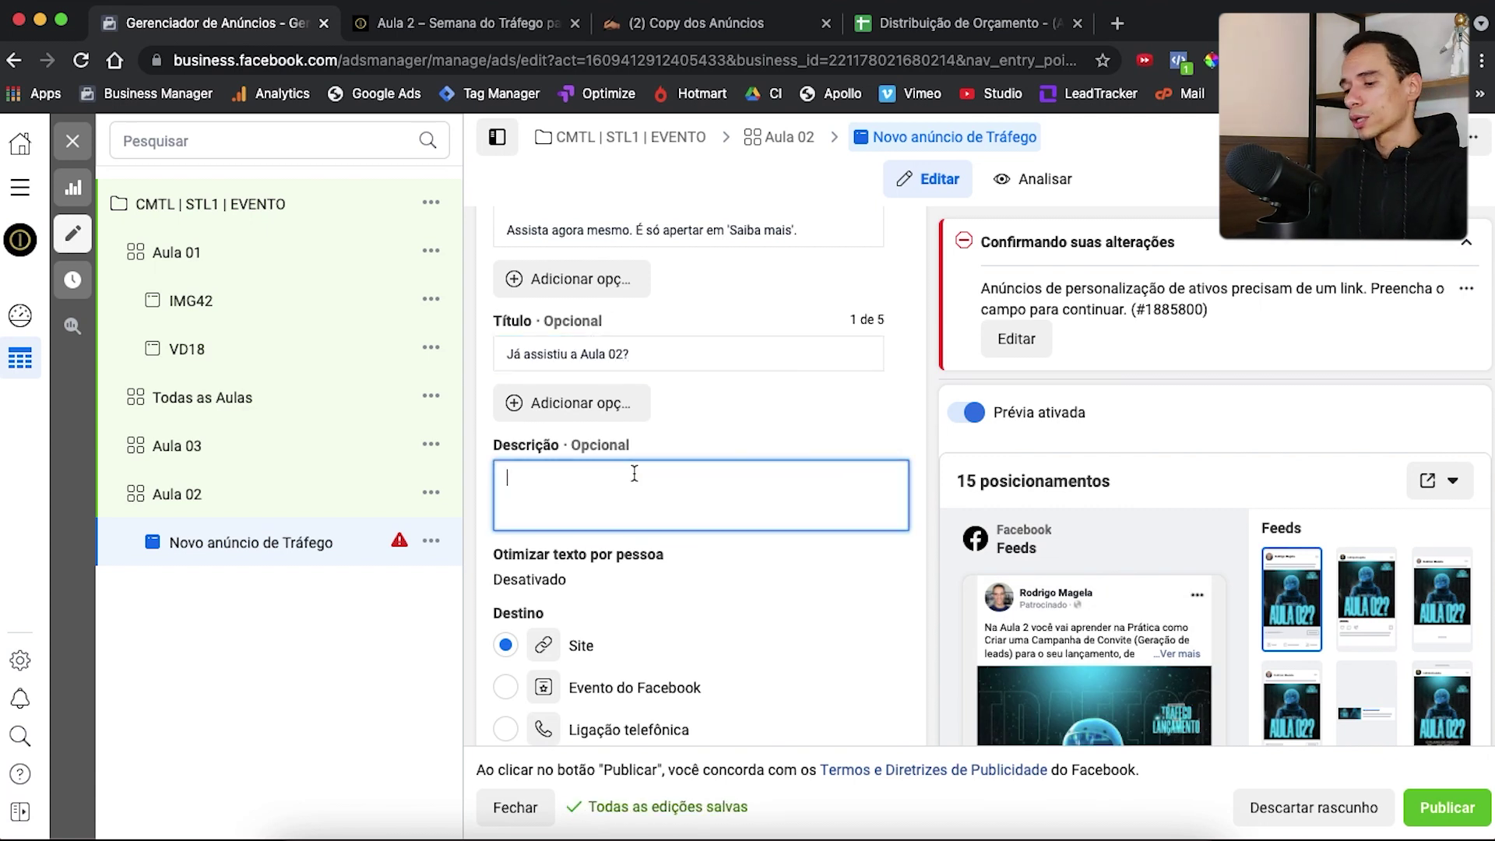
type("O Plano de Voo do seu Lançamento")
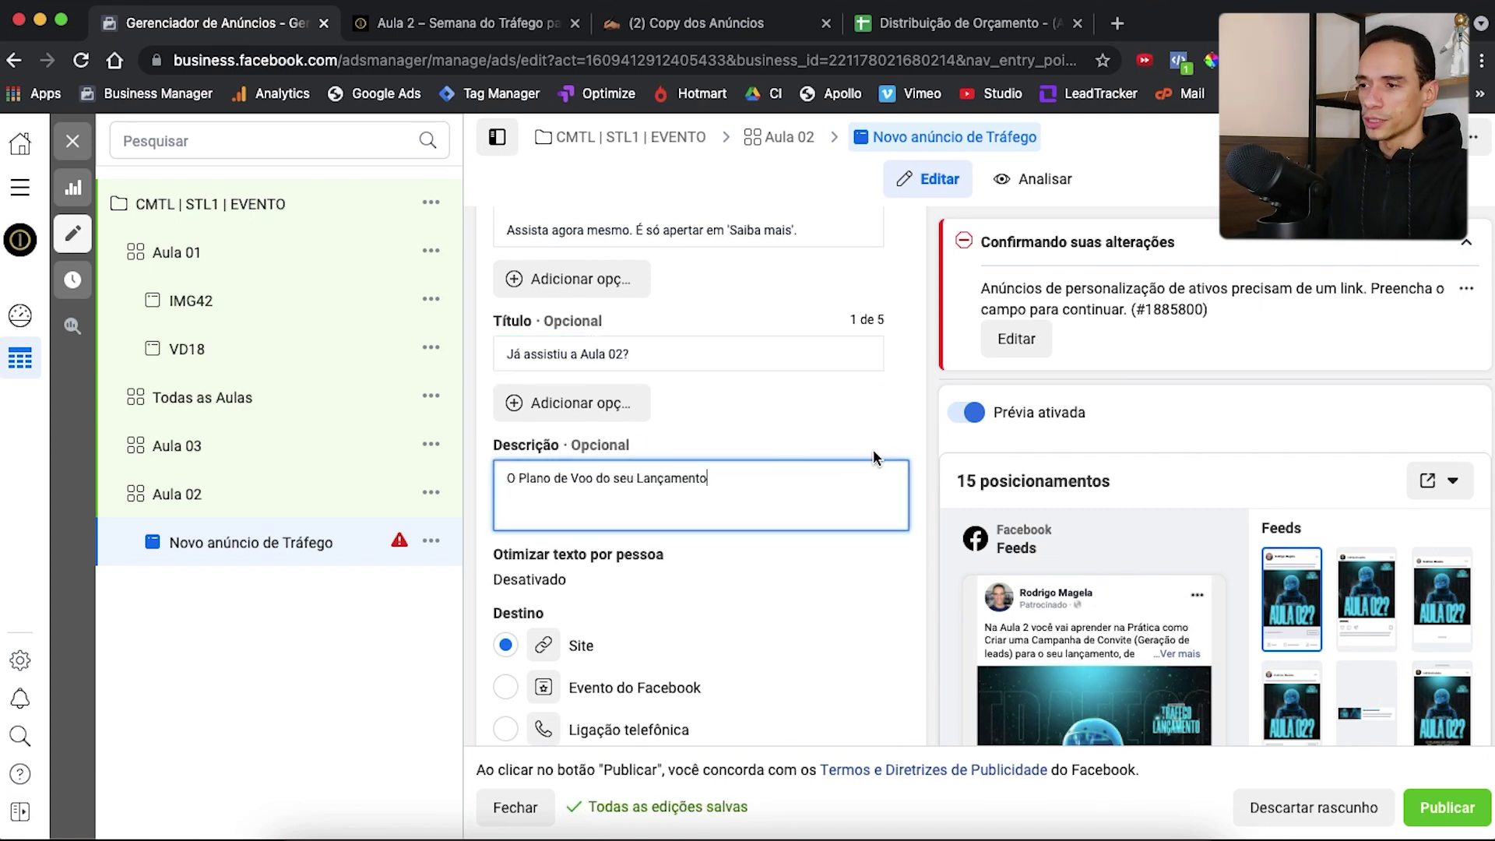
Copy the address of the Aula 2 page on positione.com.br and paste it as the ad's website URL in Ads Manager
left_click(927, 464)
scroll(928, 464, "down", 3)
scroll(928, 464, "down", 3)
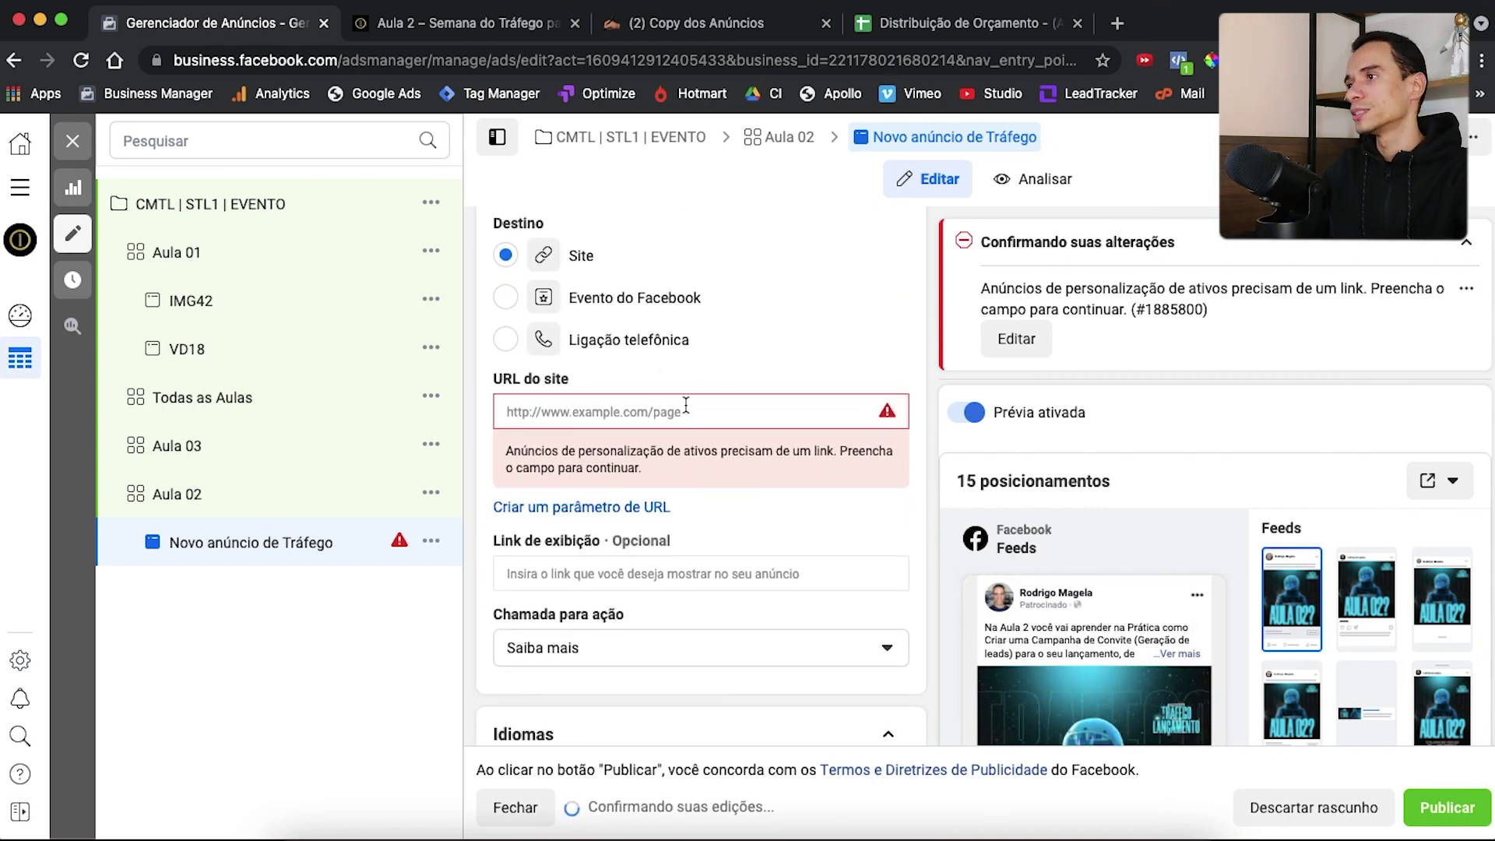
left_click(523, 20)
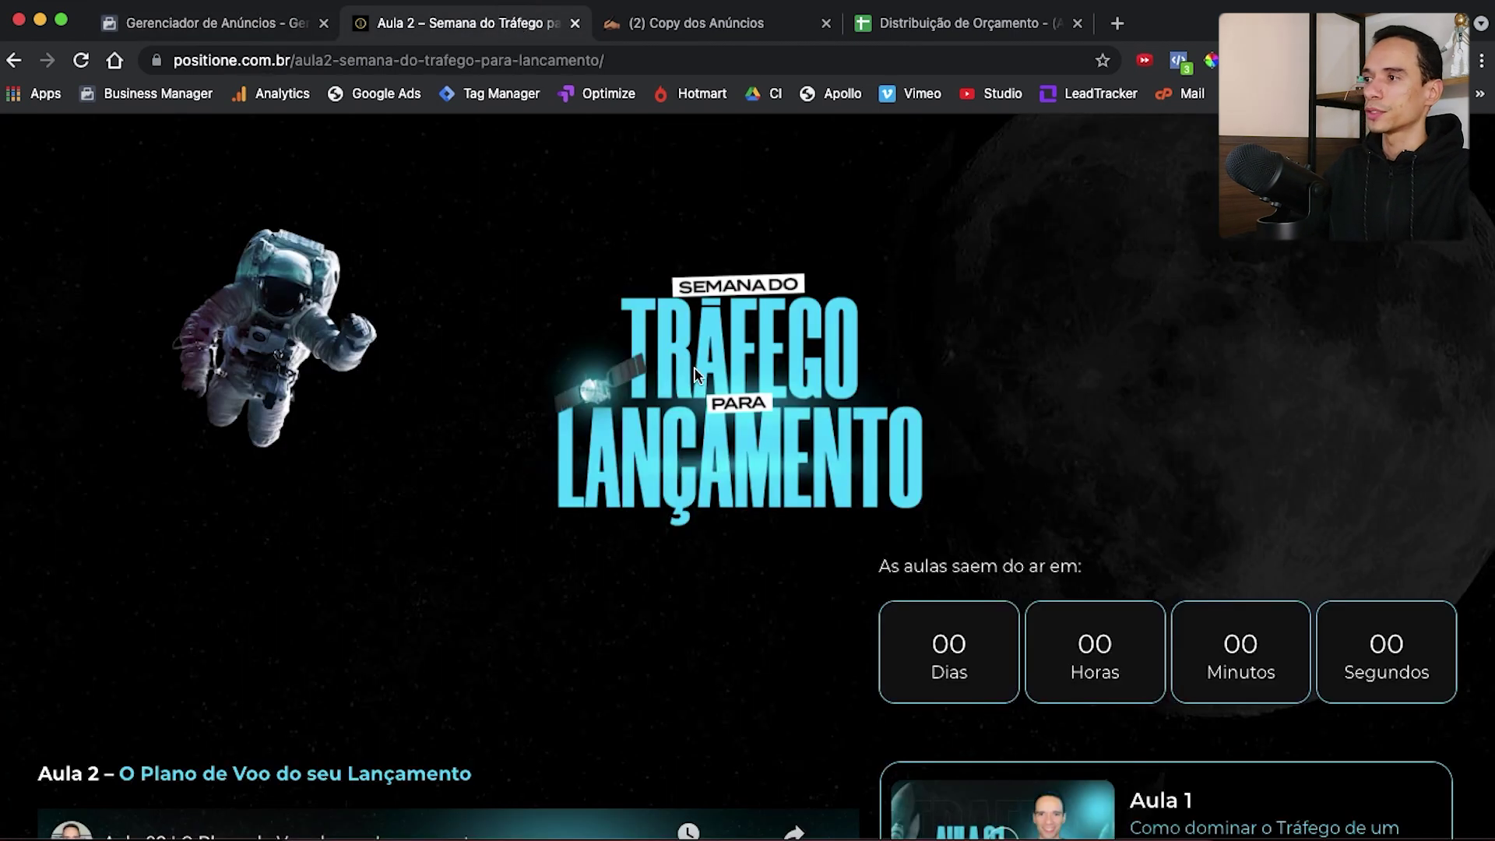
left_click(637, 63)
key("super+c")
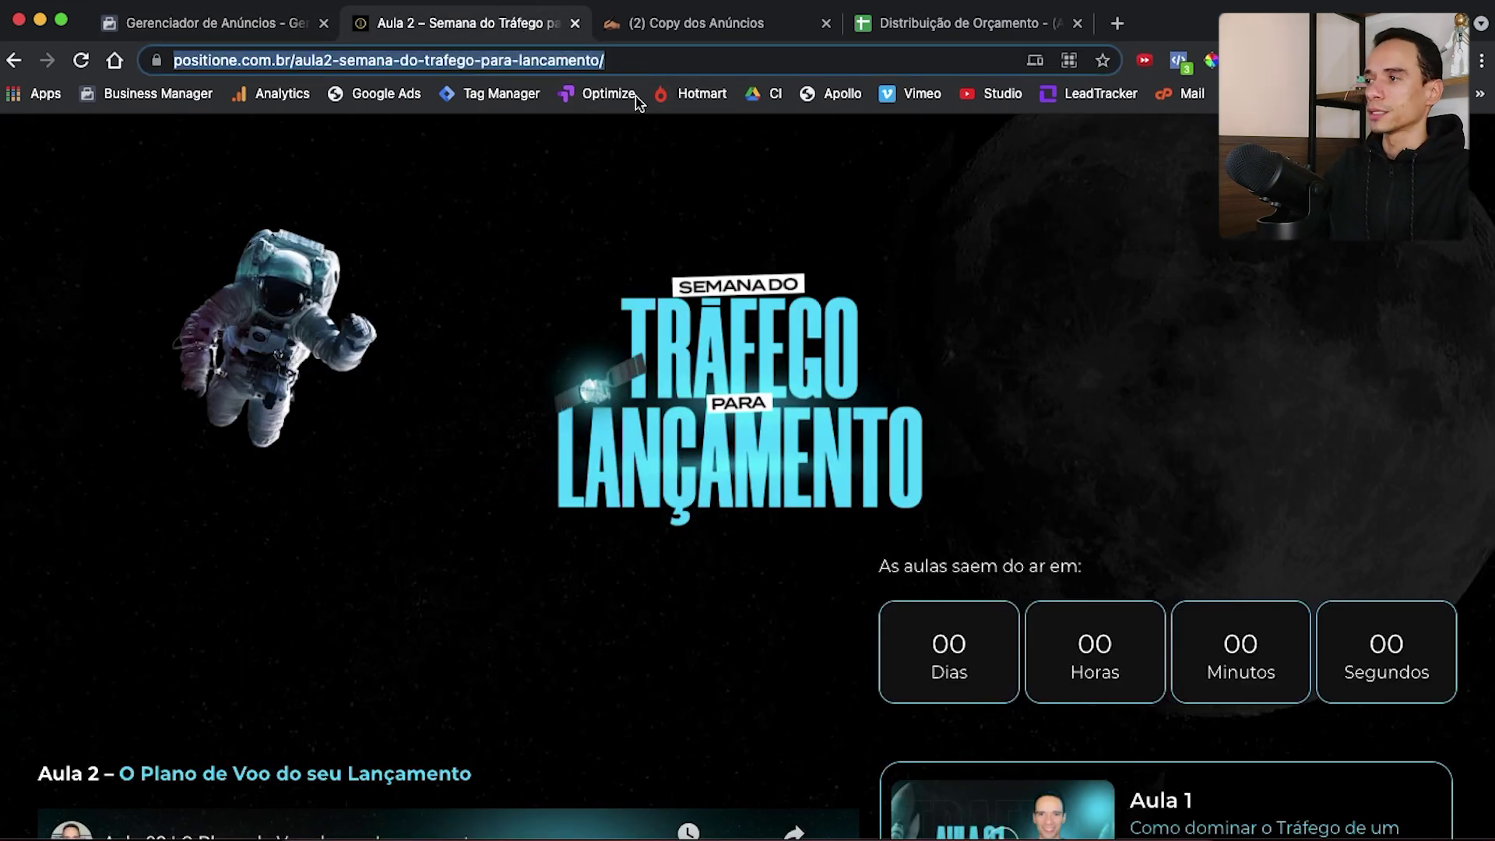
left_click(263, 29)
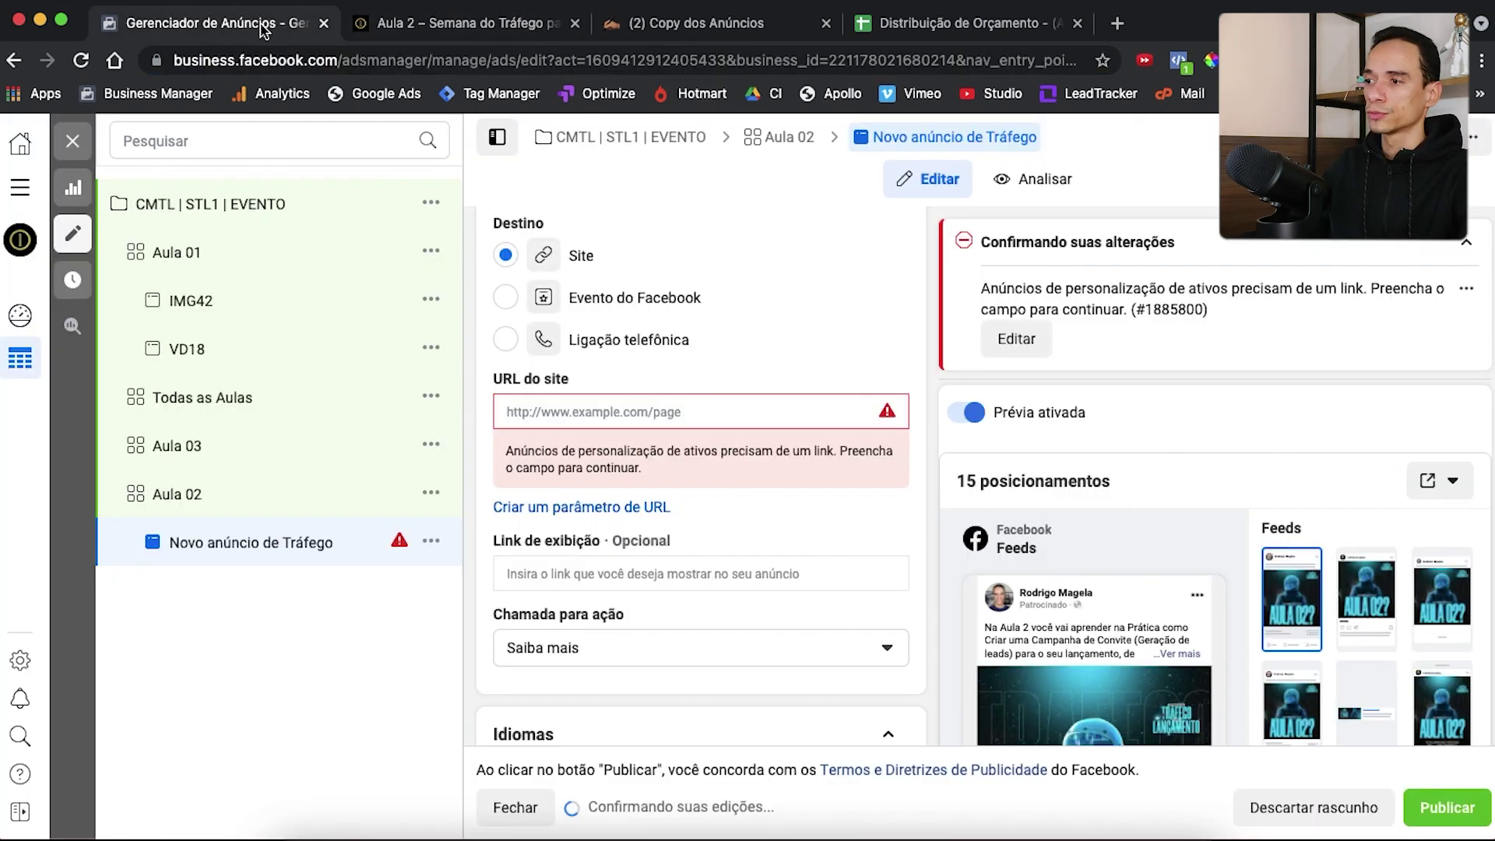
left_click(680, 416)
key("super+v")
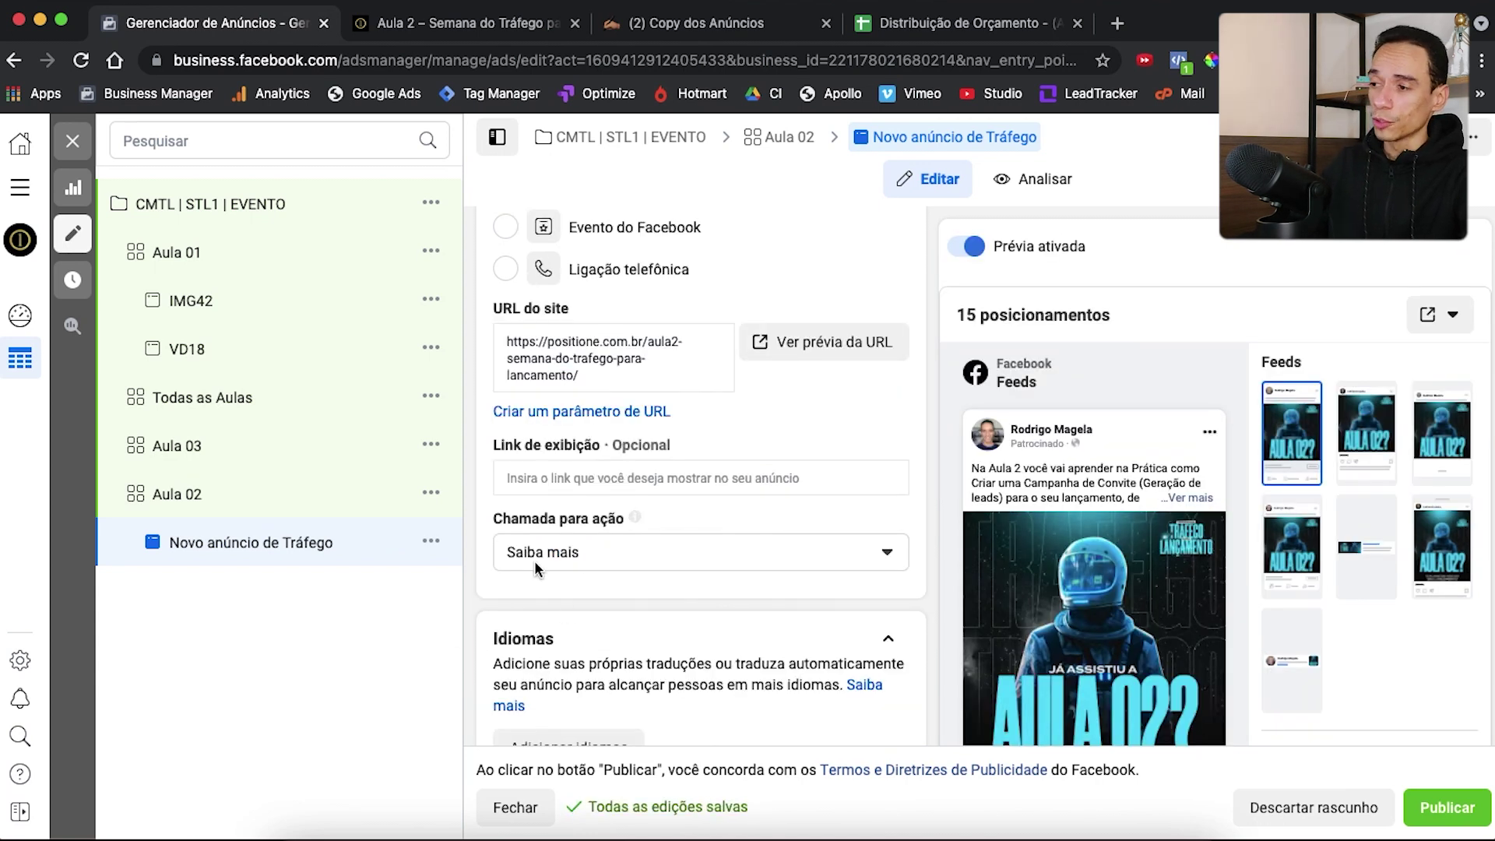
Rename the new traffic ad in the Aula 02 ad set as IMG43
scroll(645, 580, "down", 7)
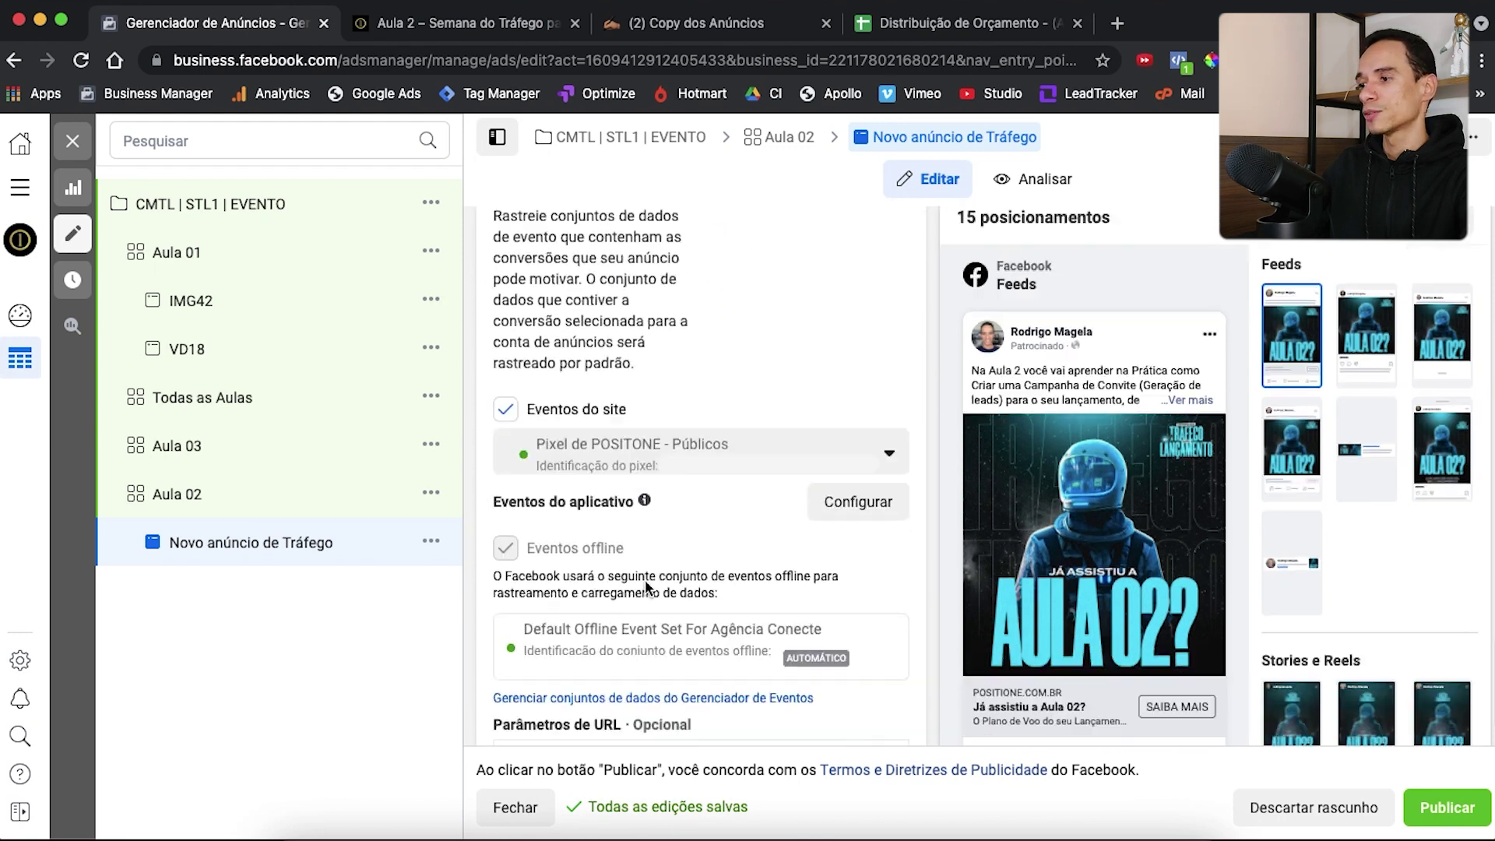
scroll(645, 579, "up", 15)
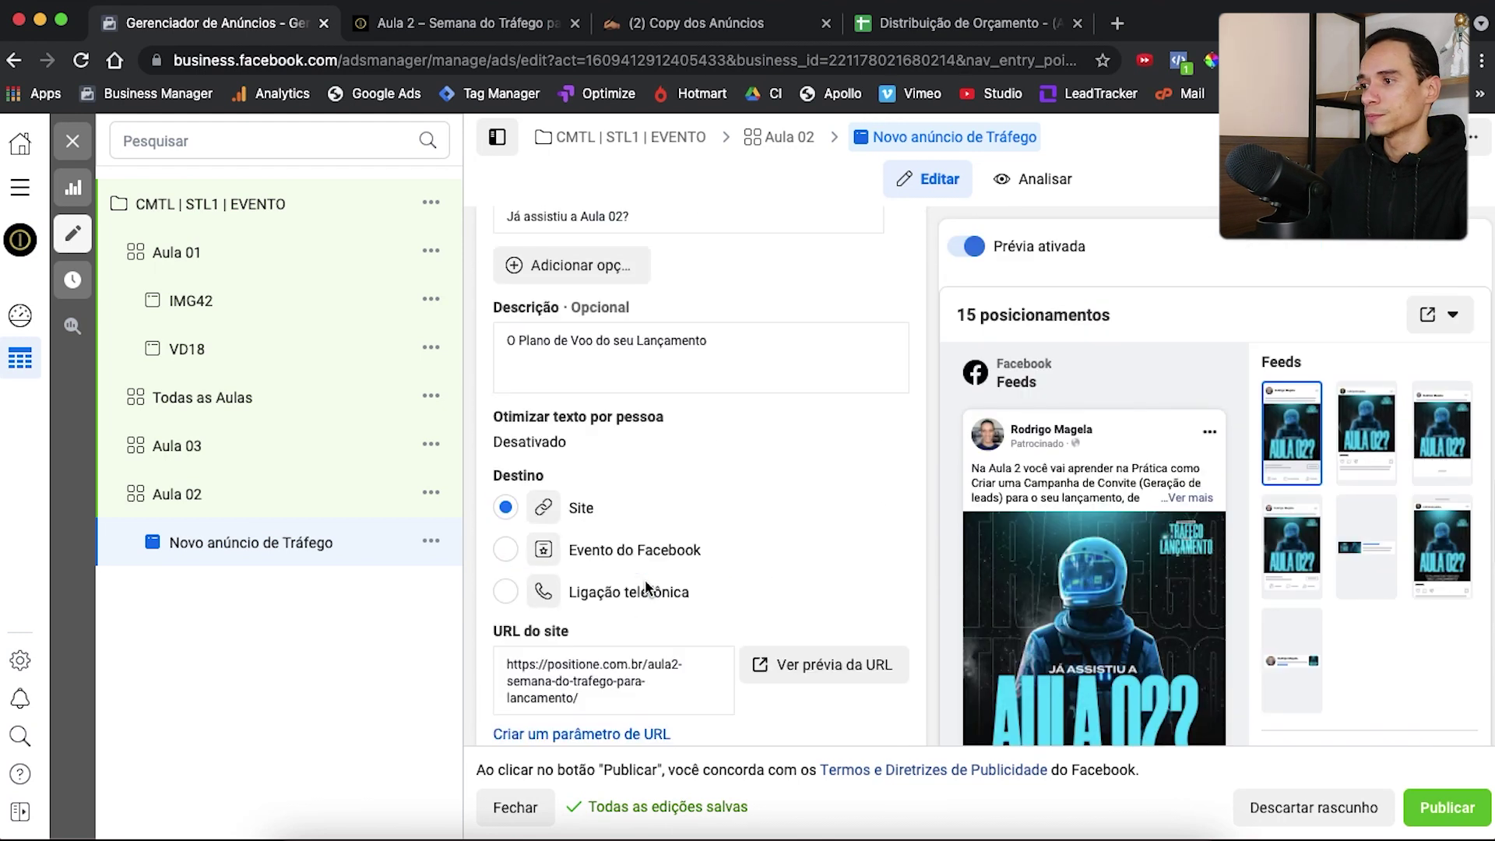
scroll(648, 590, "up", 1)
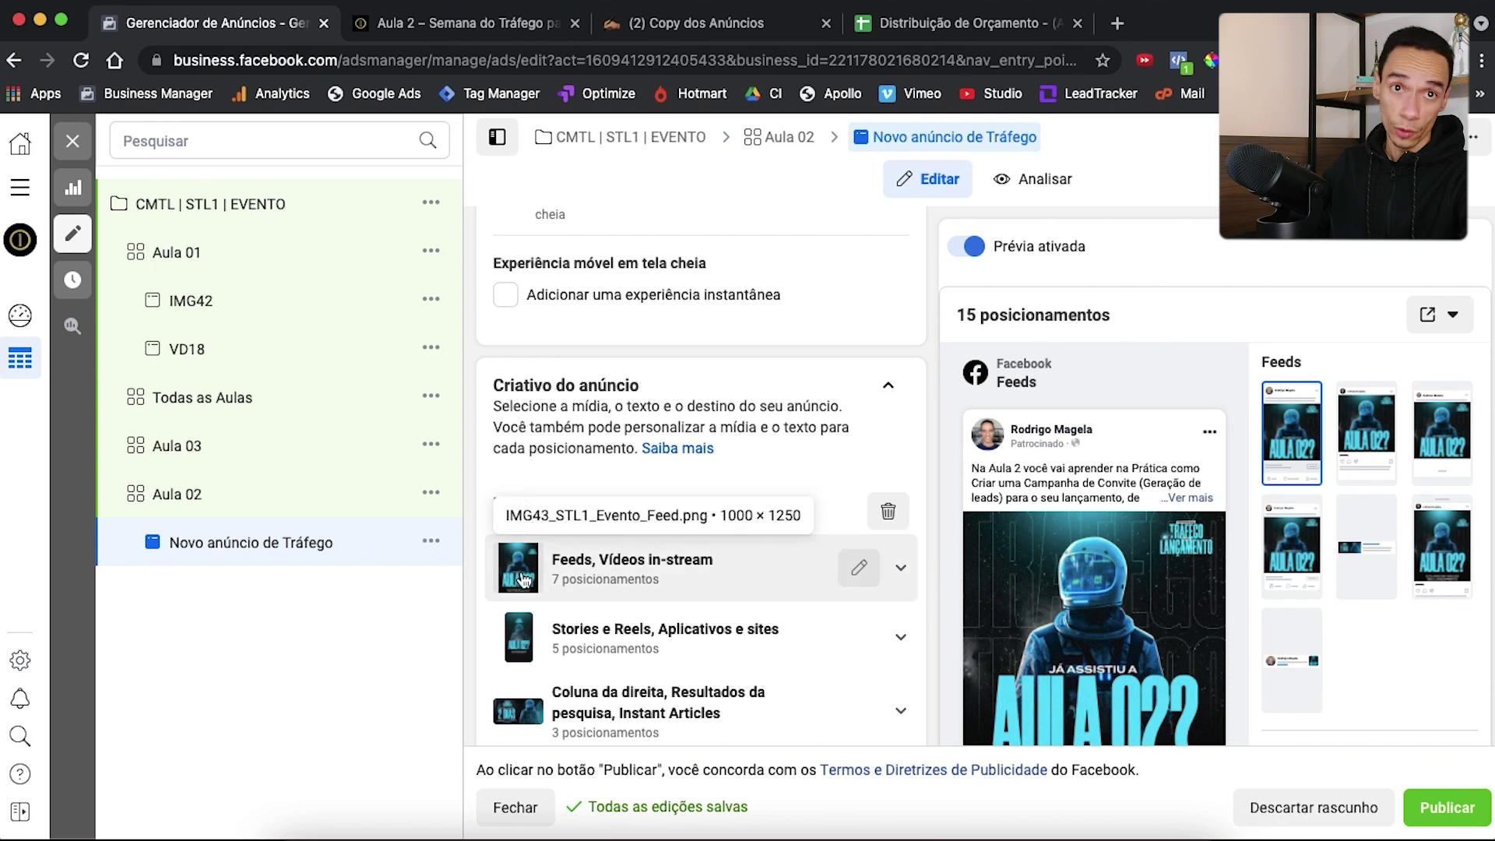
scroll(702, 457, "up", 10)
triple_click(709, 297)
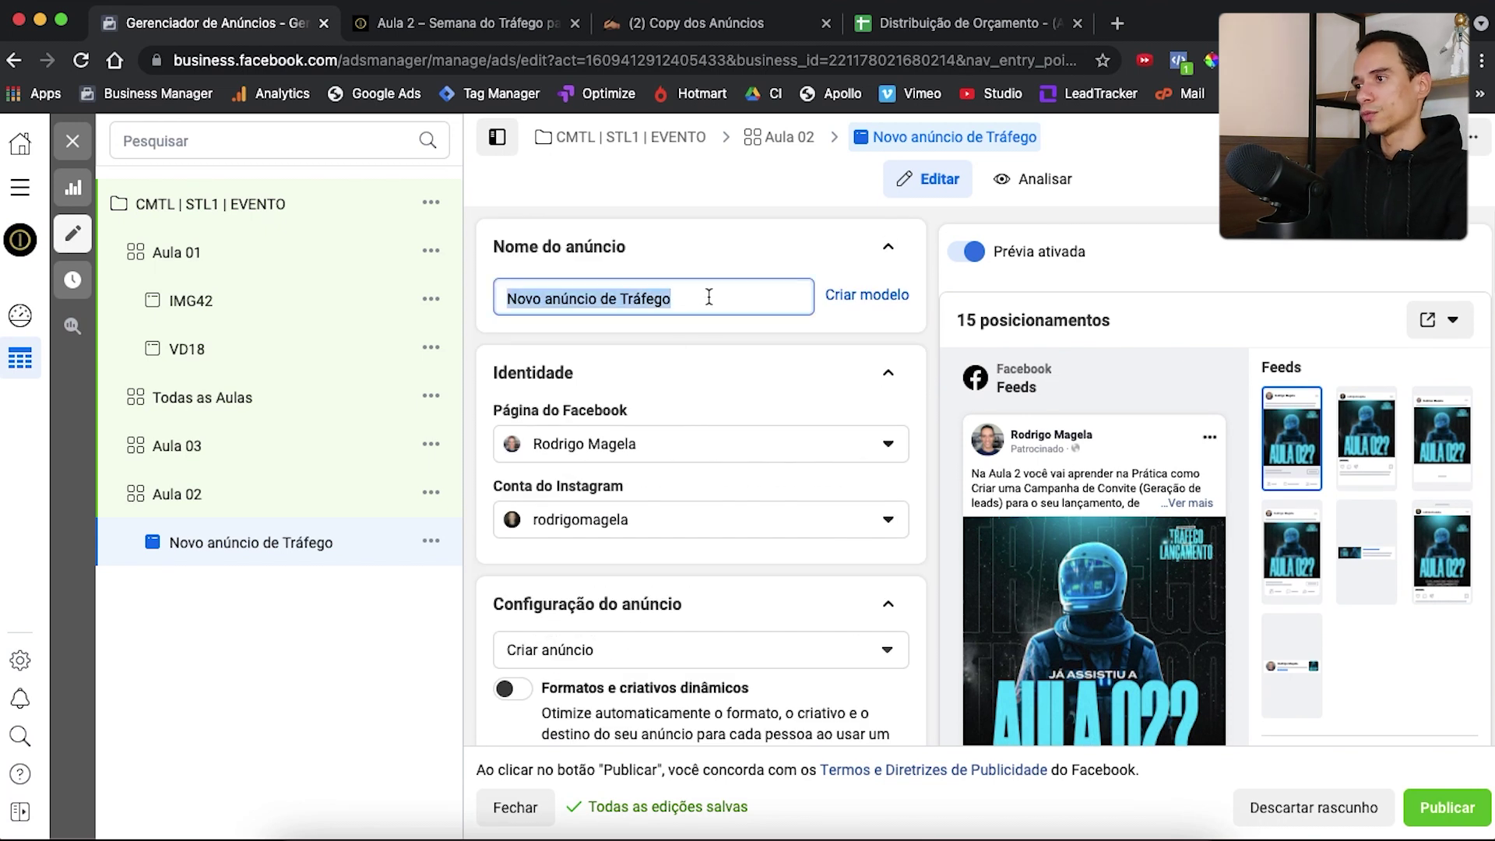
type("img")
key("BackSpace")
key("BackSpace")
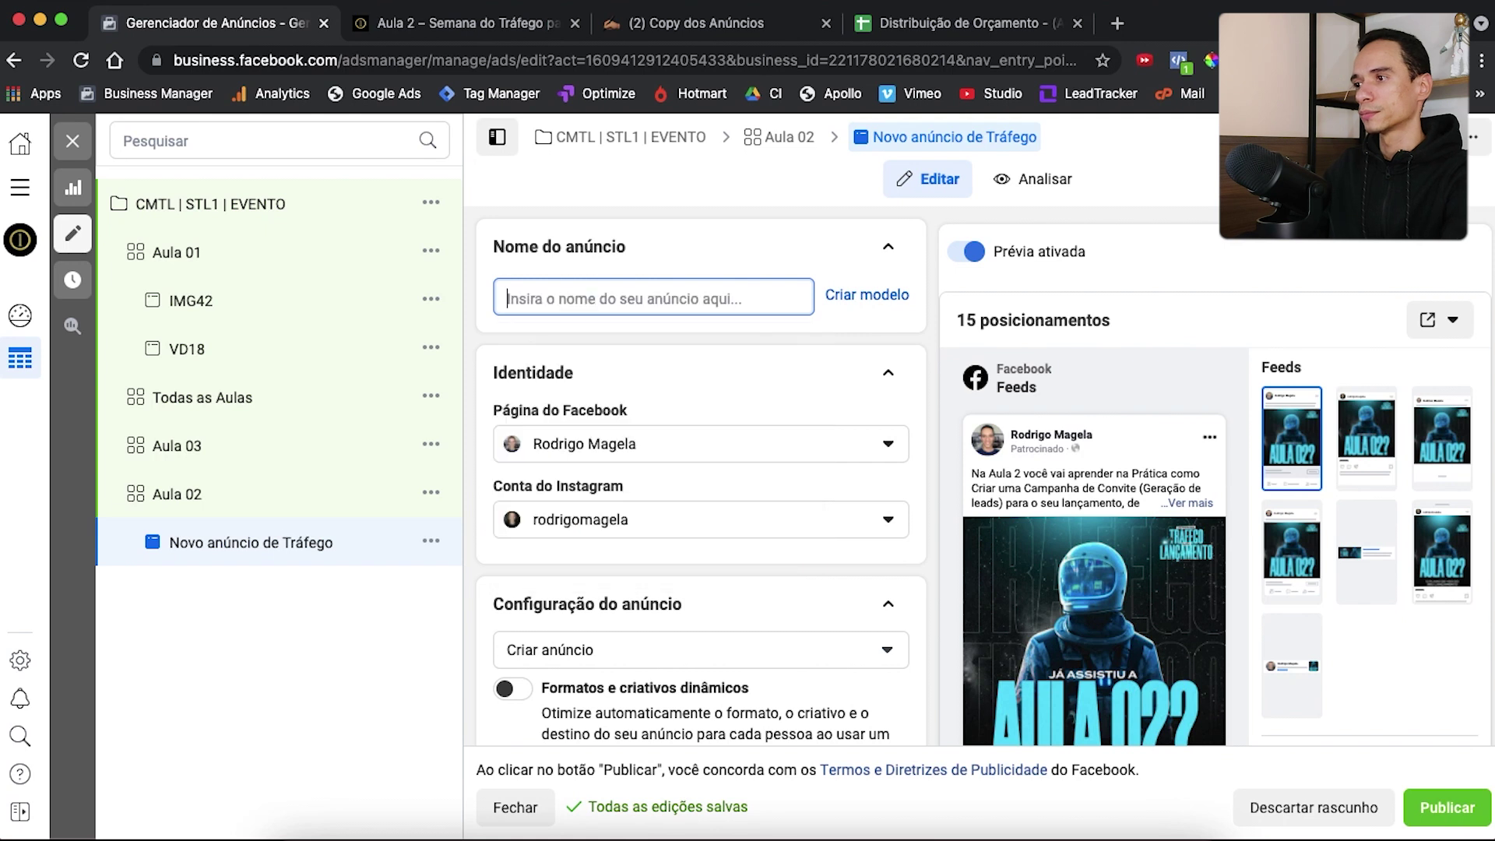
type("IMG43")
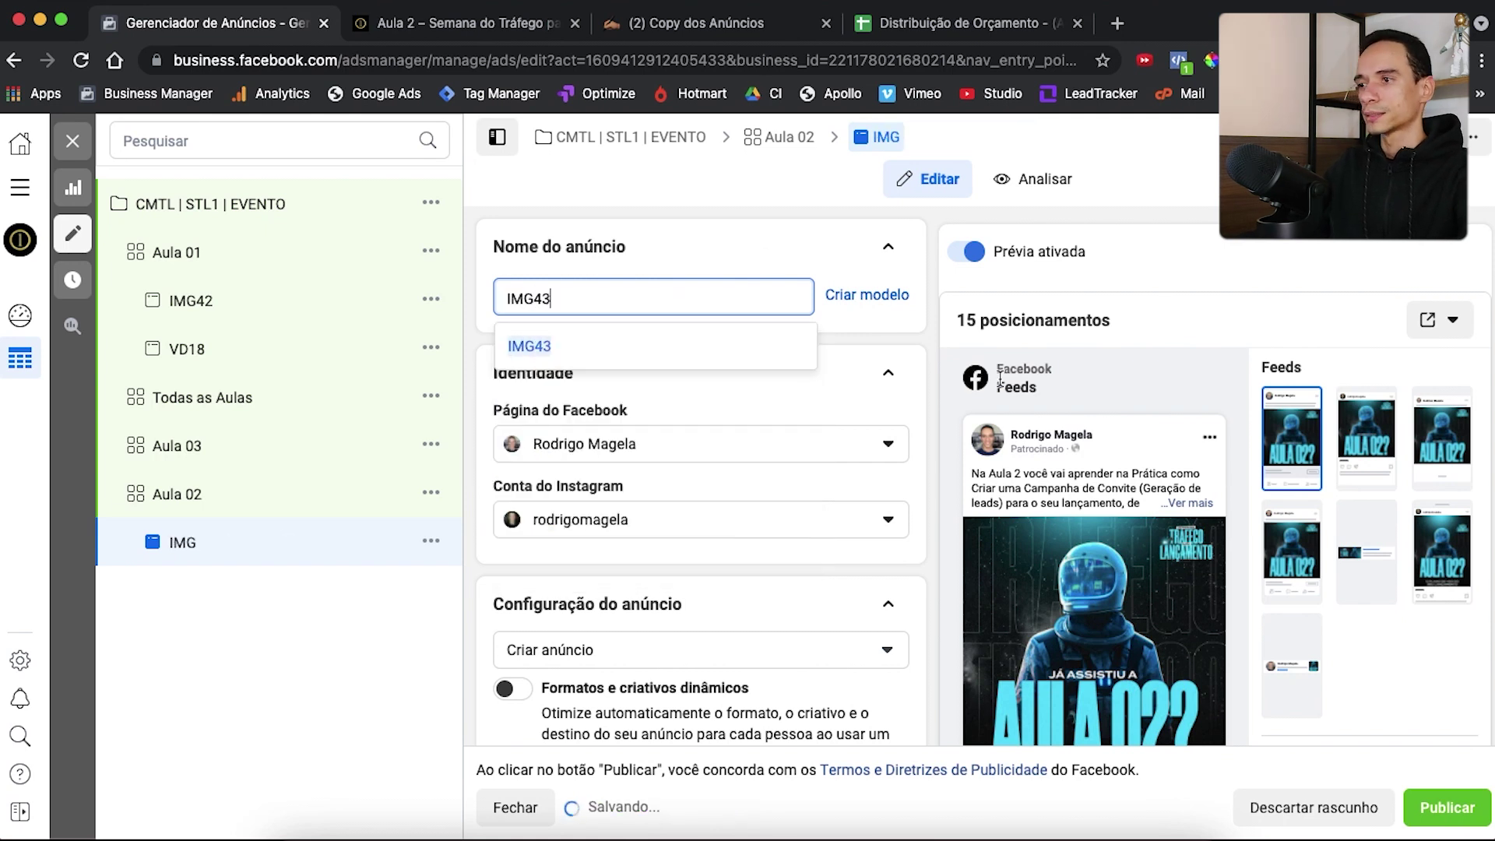
left_click(935, 387)
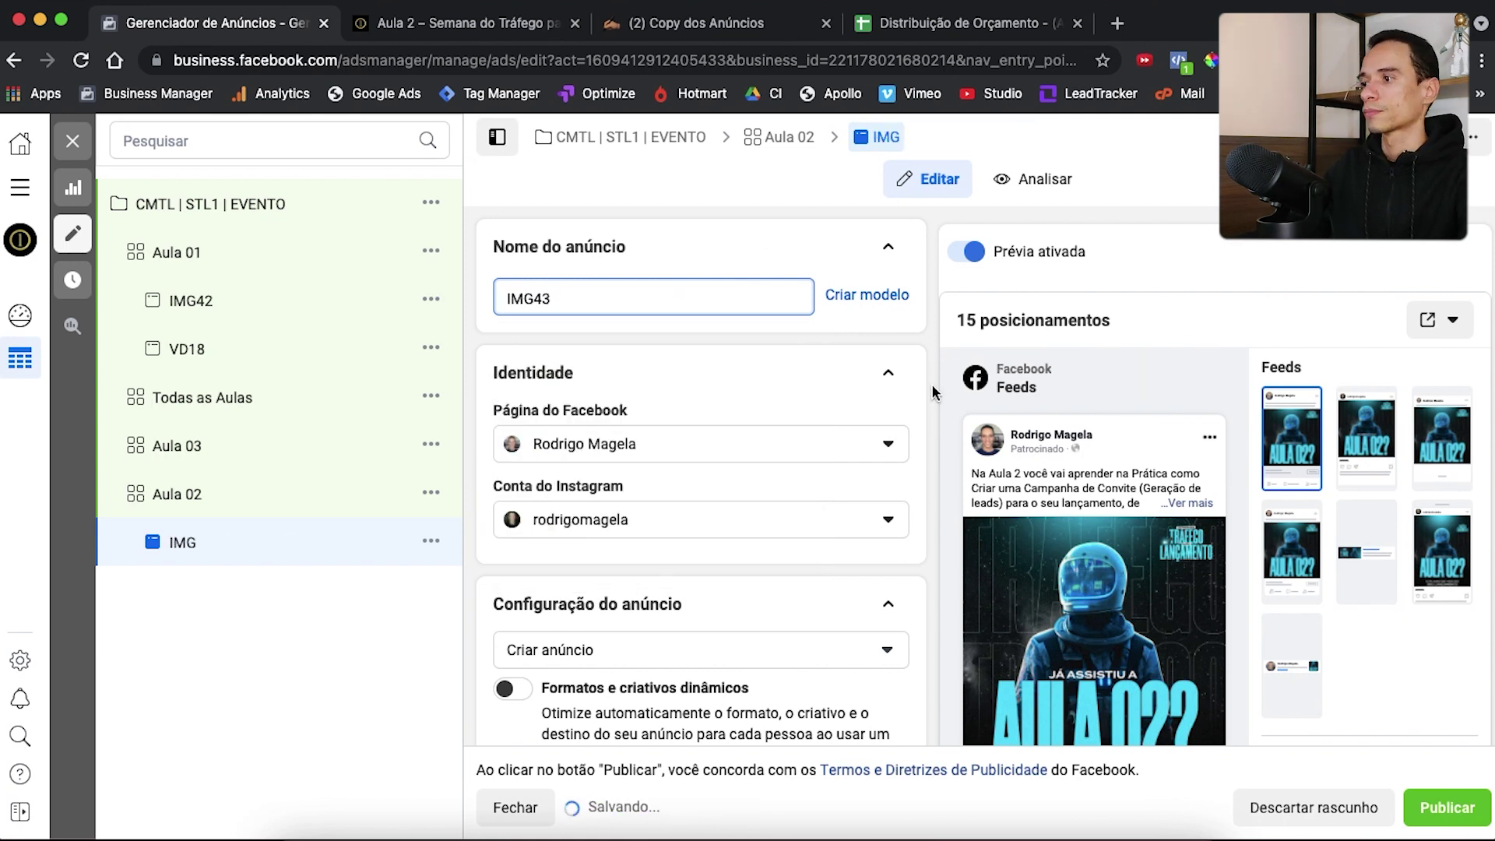
Quickly duplicate the IMG43 ad and remove all the media from the copy
left_click(433, 542)
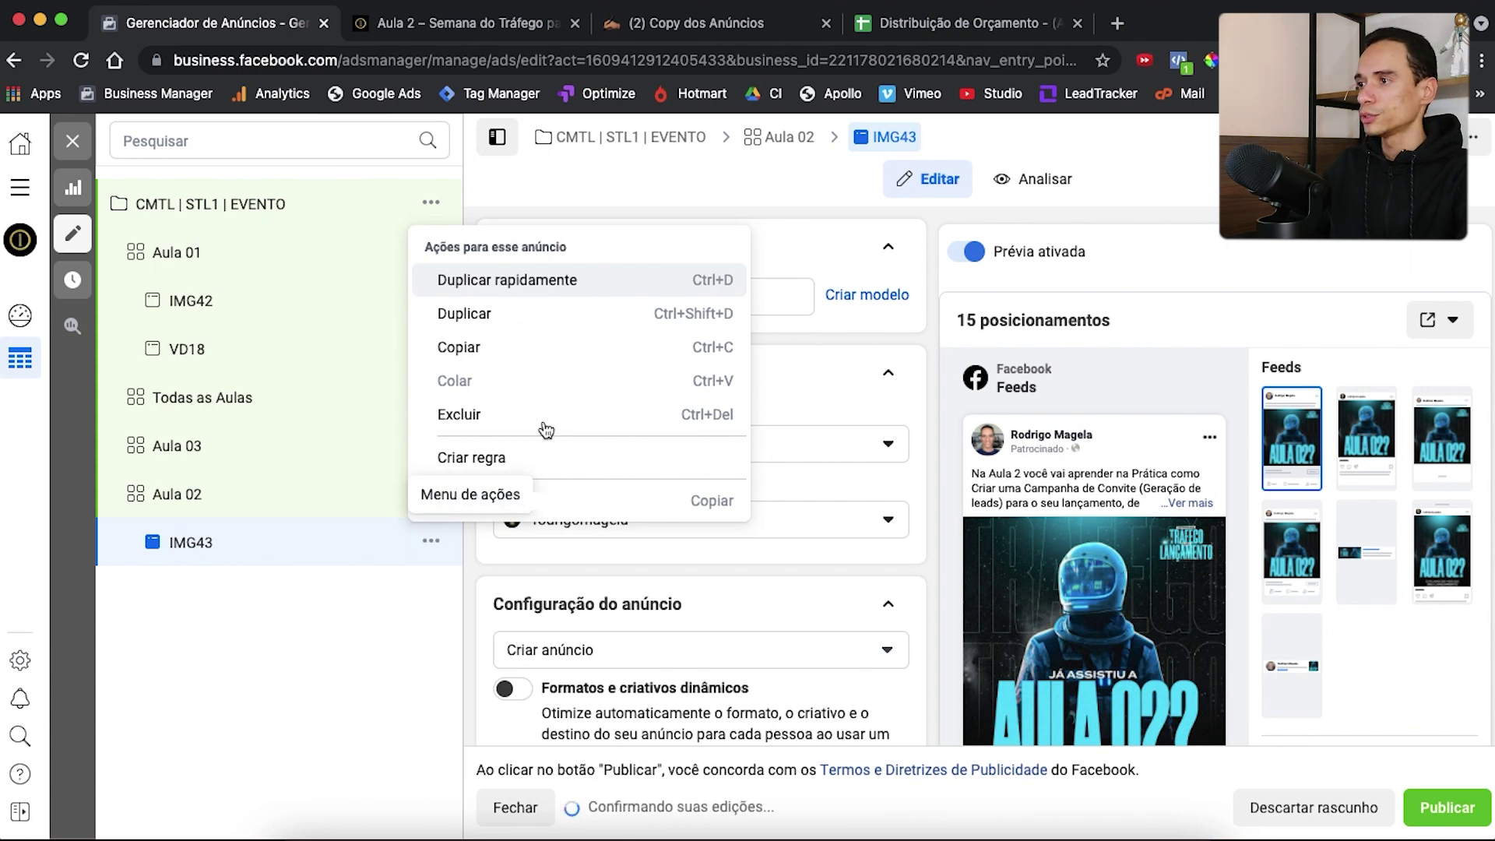
left_click(576, 282)
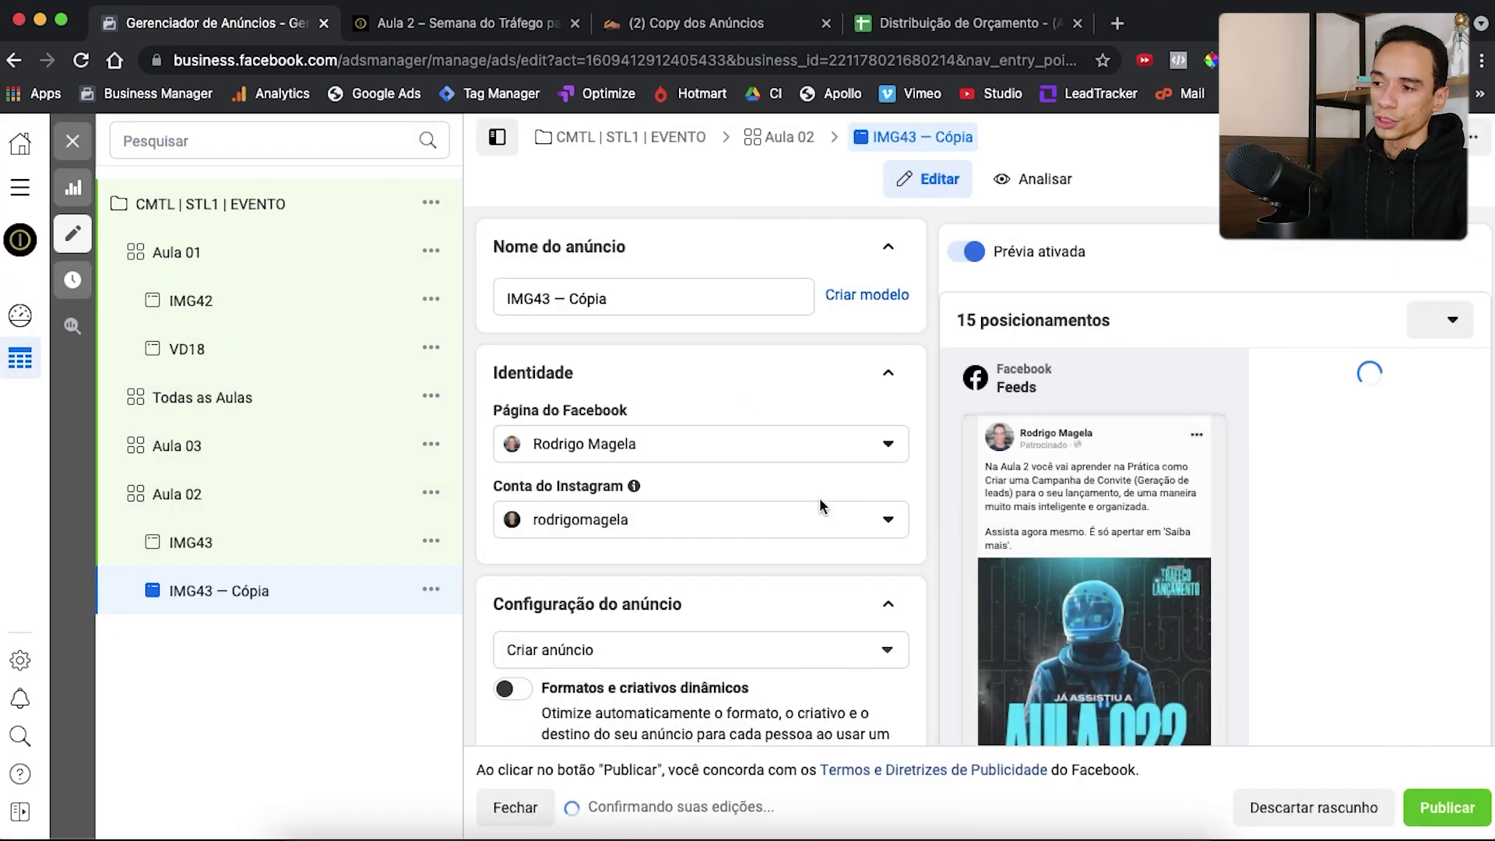
scroll(820, 498, "down", 10)
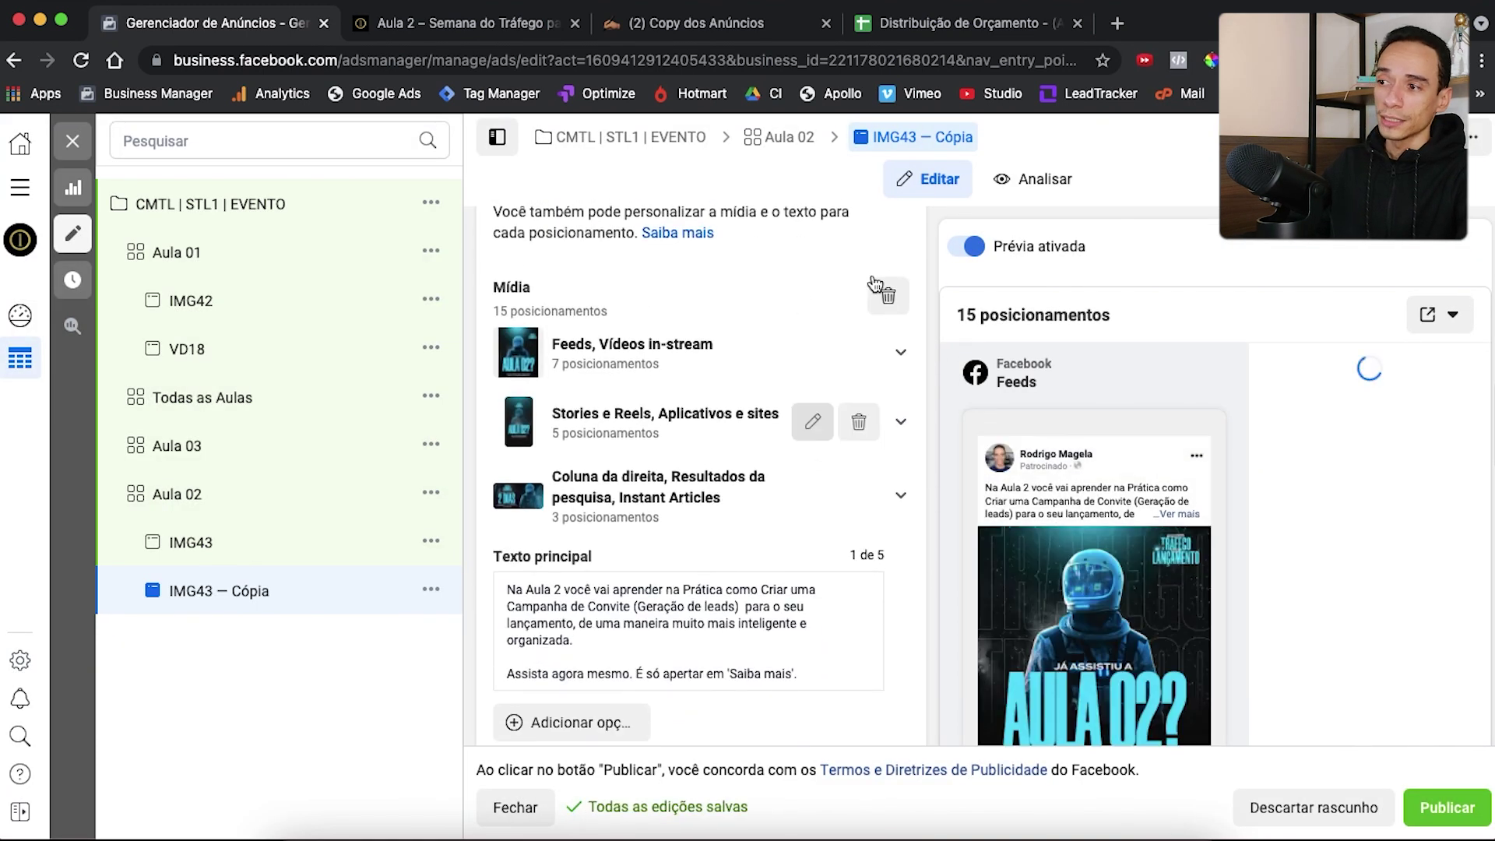
scroll(876, 284, "down", 1)
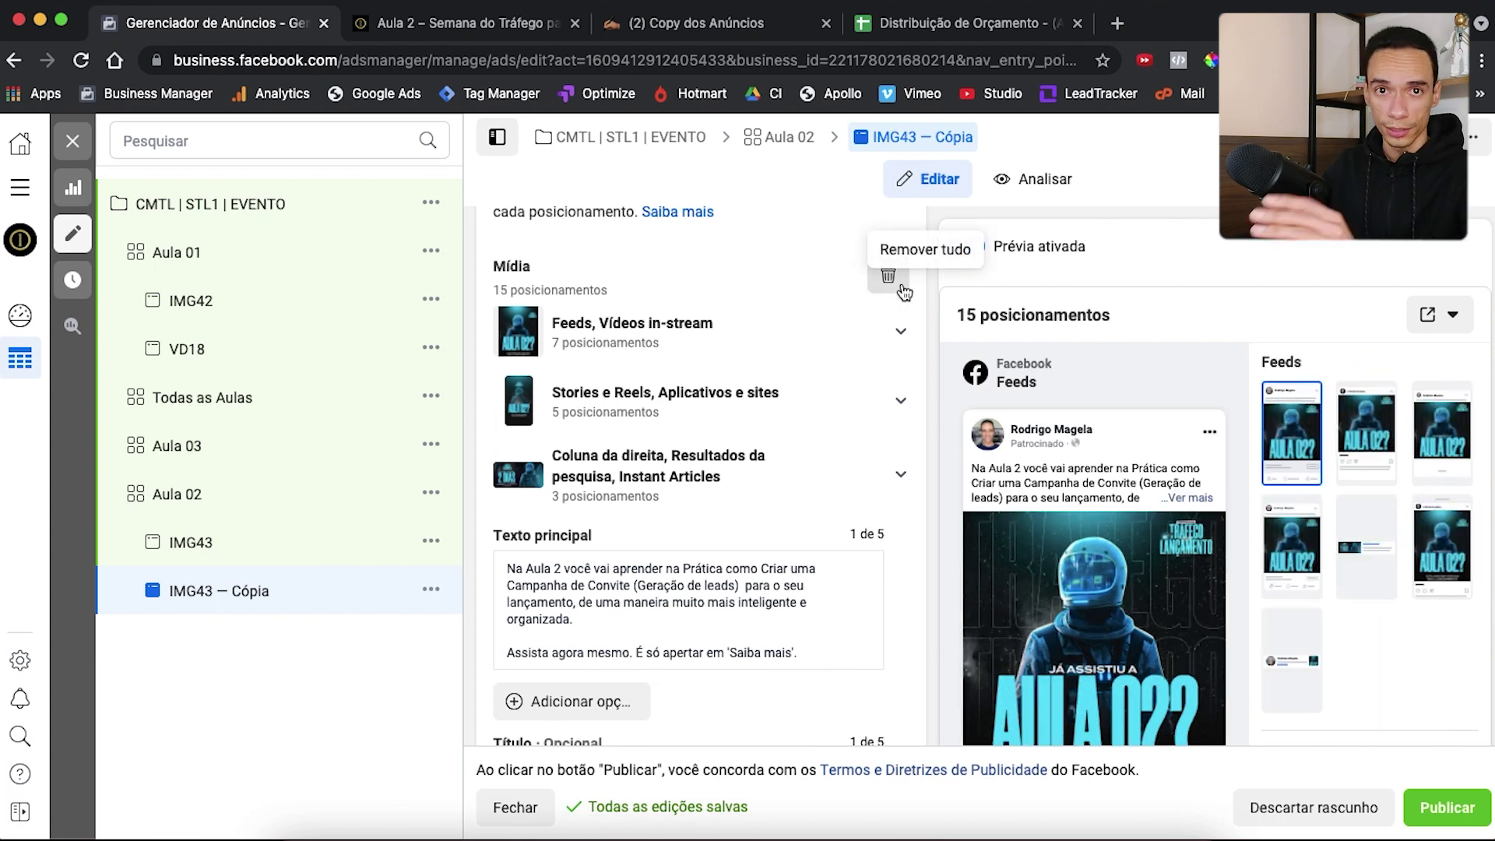
left_click(888, 275)
Add the 1080 × 1350 company video VD21_STL1_Evento_Feed.mp4 from the STL1 Vídeos folder to the duplicated ad
left_click(571, 294)
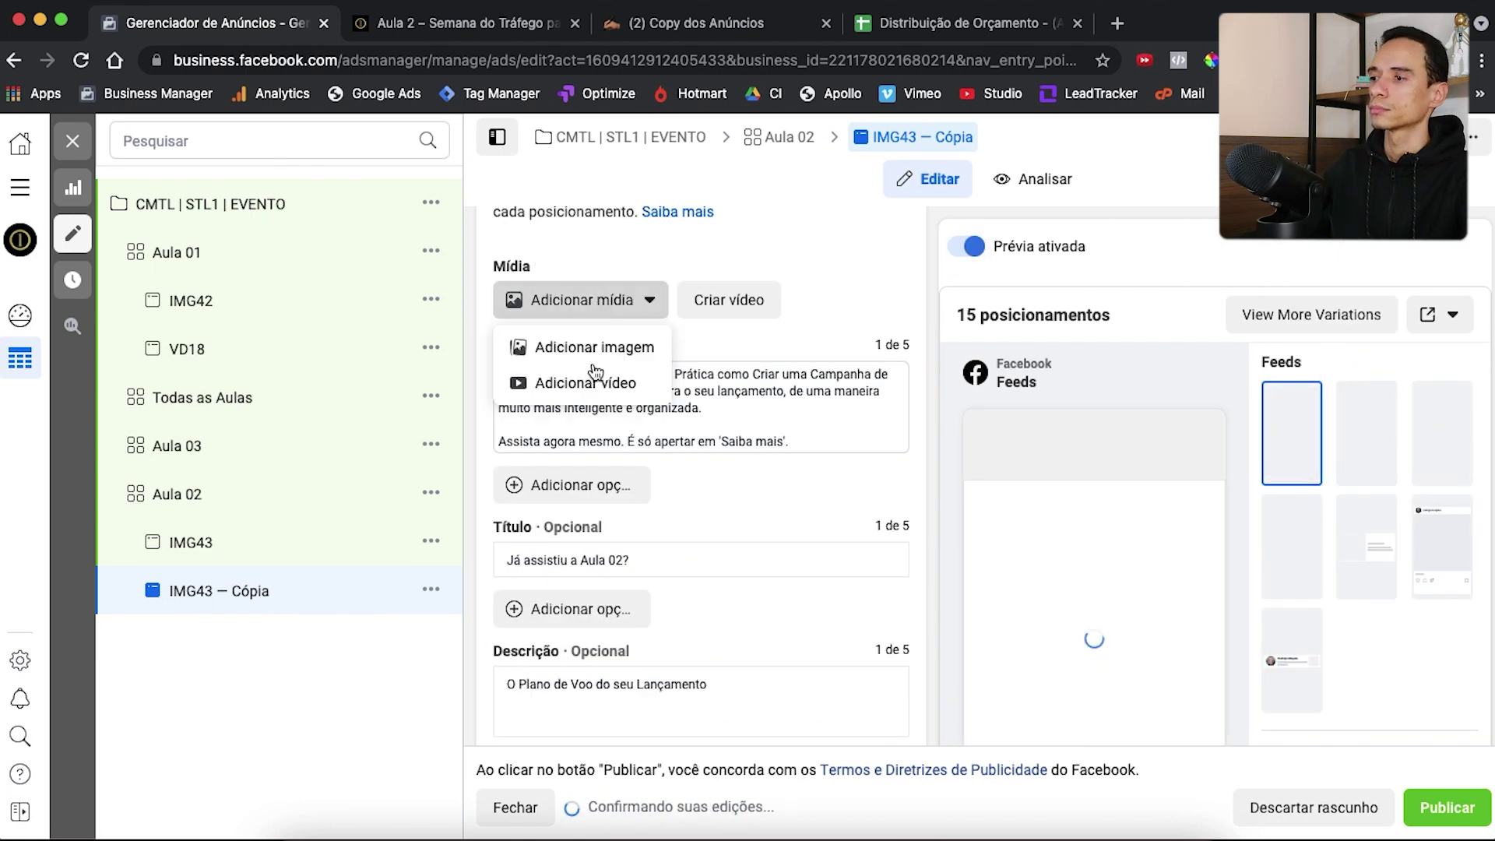
left_click(538, 381)
left_click(571, 250)
left_click(589, 424)
left_click(657, 608)
left_click(1316, 751)
Replace the Stories and Reels, apps and sites media with the 1080 × 1920 company video VD22_STL1
left_click(556, 455)
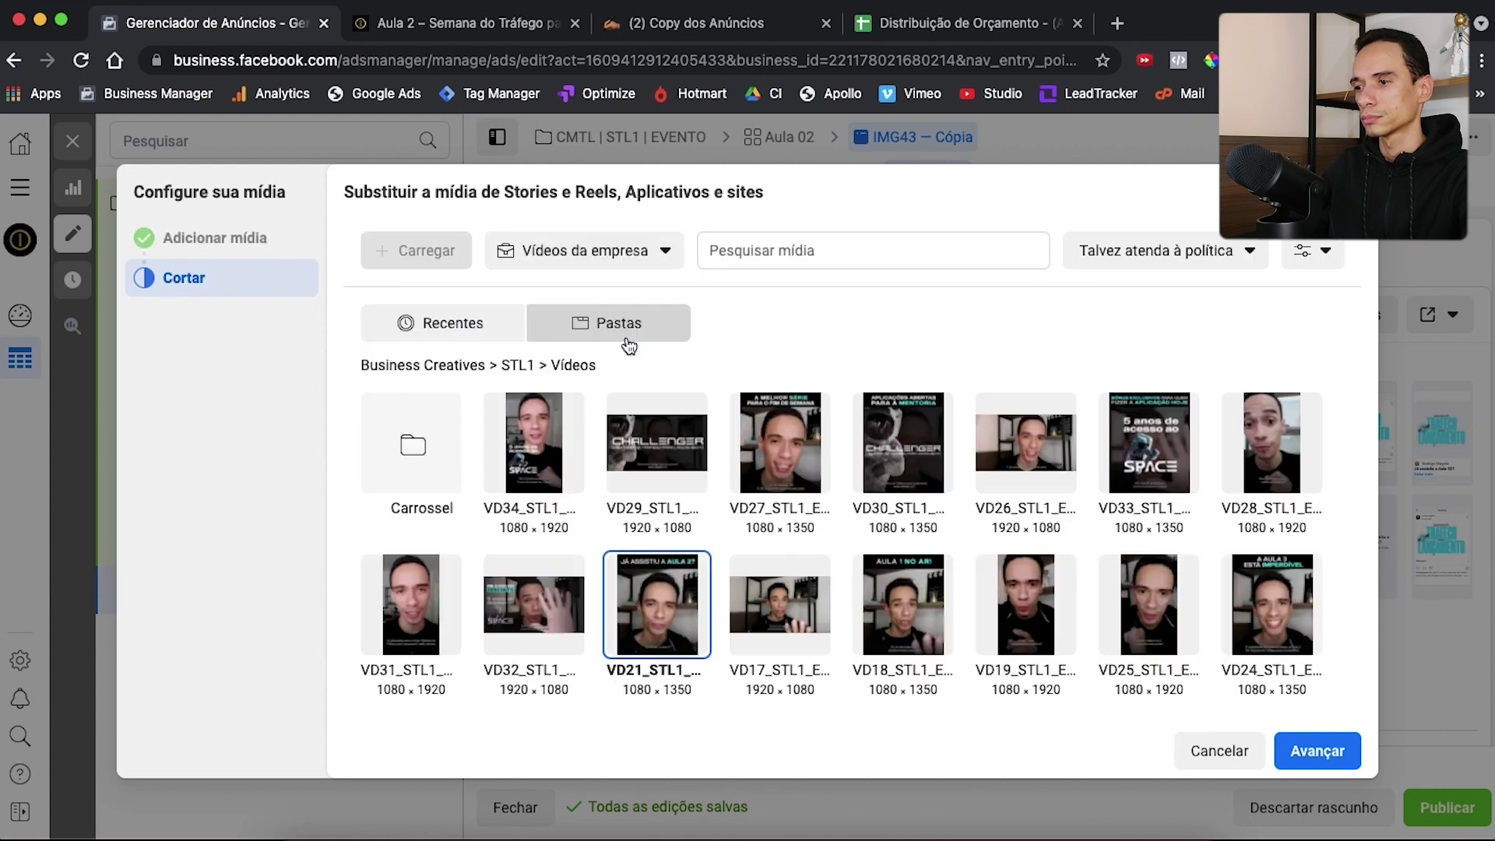
scroll(1078, 646, "down", 2)
scroll(1012, 616, "up", 2)
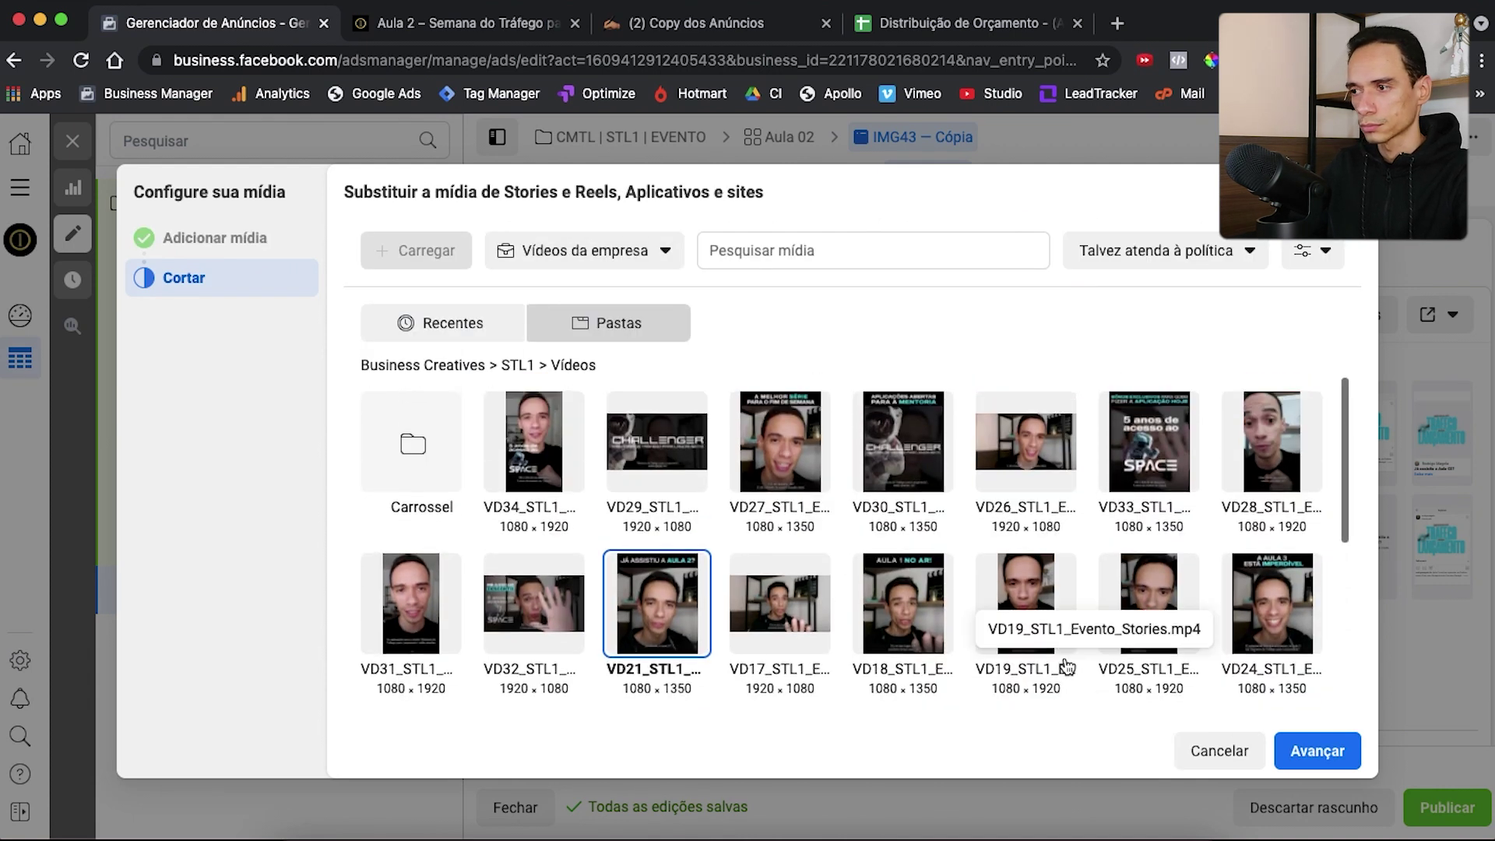
scroll(382, 568, "down", 3)
left_click(385, 573)
scroll(768, 779, "down", 1)
scroll(966, 550, "up", 1)
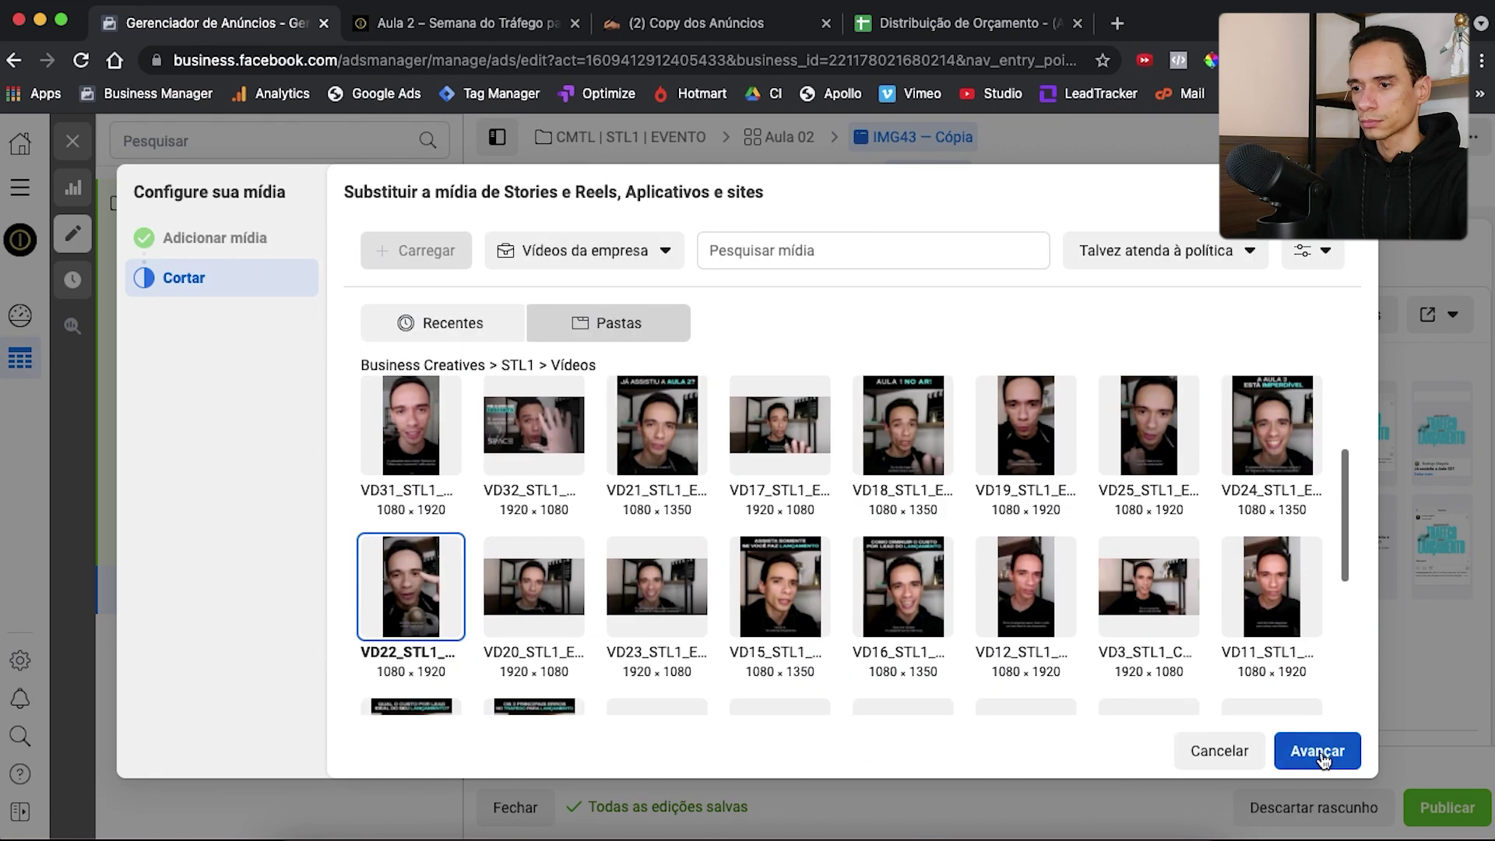
left_click(1317, 751)
Replace the right column, search results and Instant Articles media with the horizontal 1920 × 1080 Aula 2 video, and finish the media setup
left_click(1145, 514)
scroll(670, 663, "down", 2)
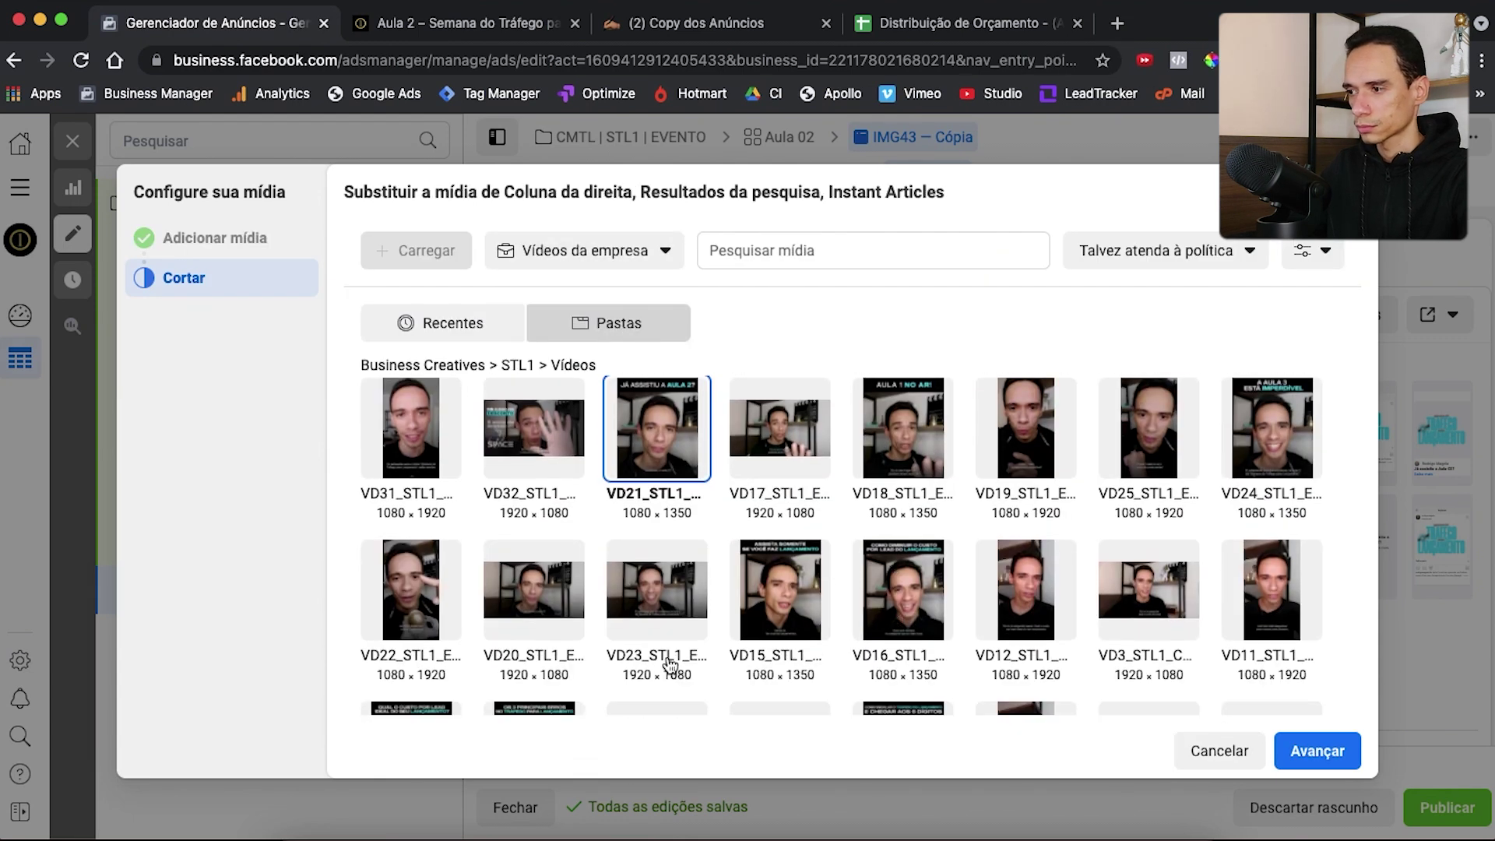
left_click(1318, 751)
scroll(998, 496, "down", 3)
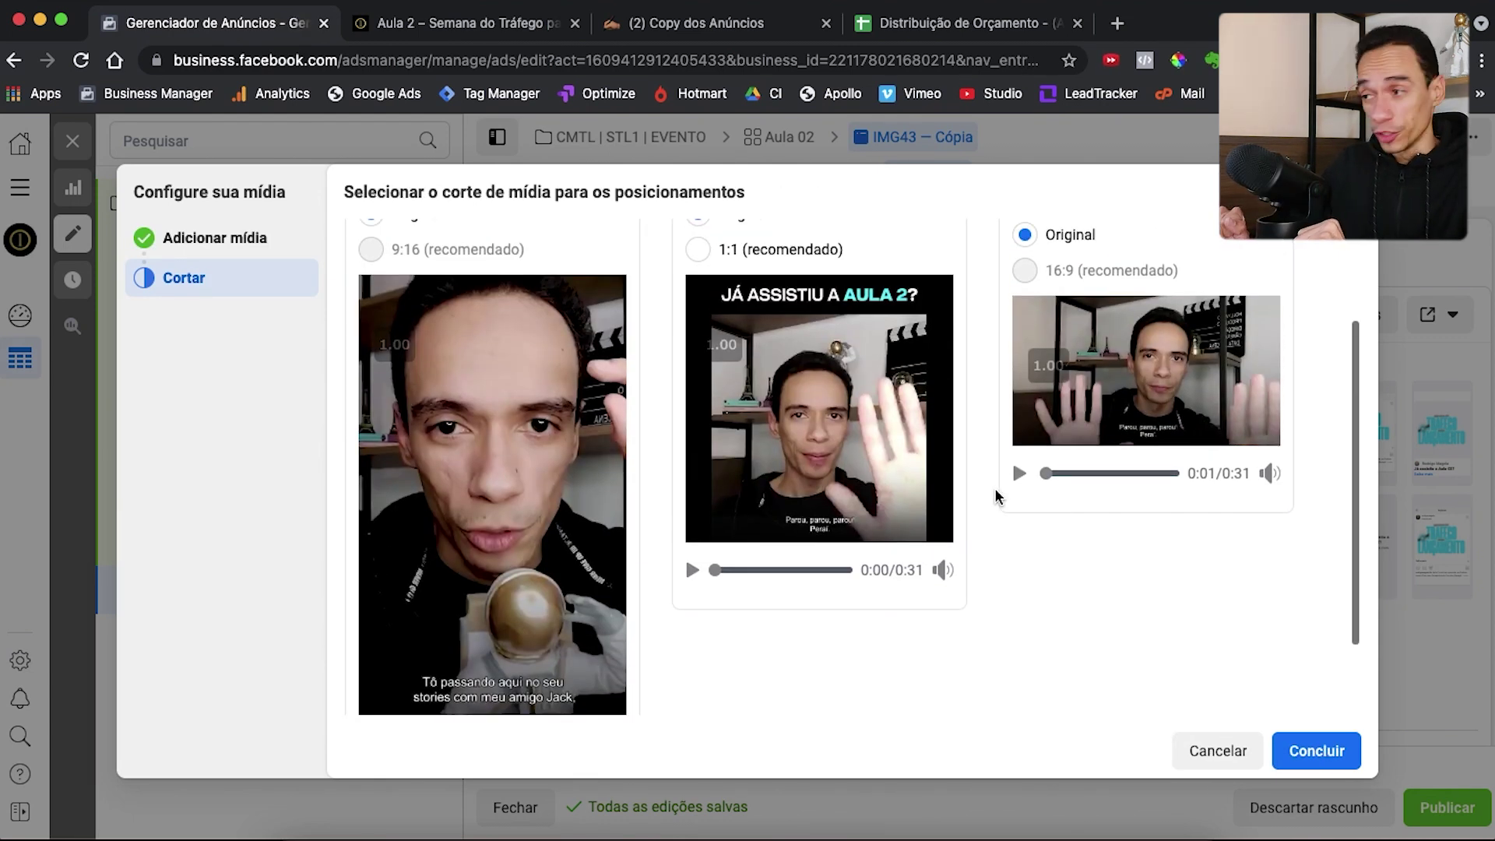
mouse_move(949, 515)
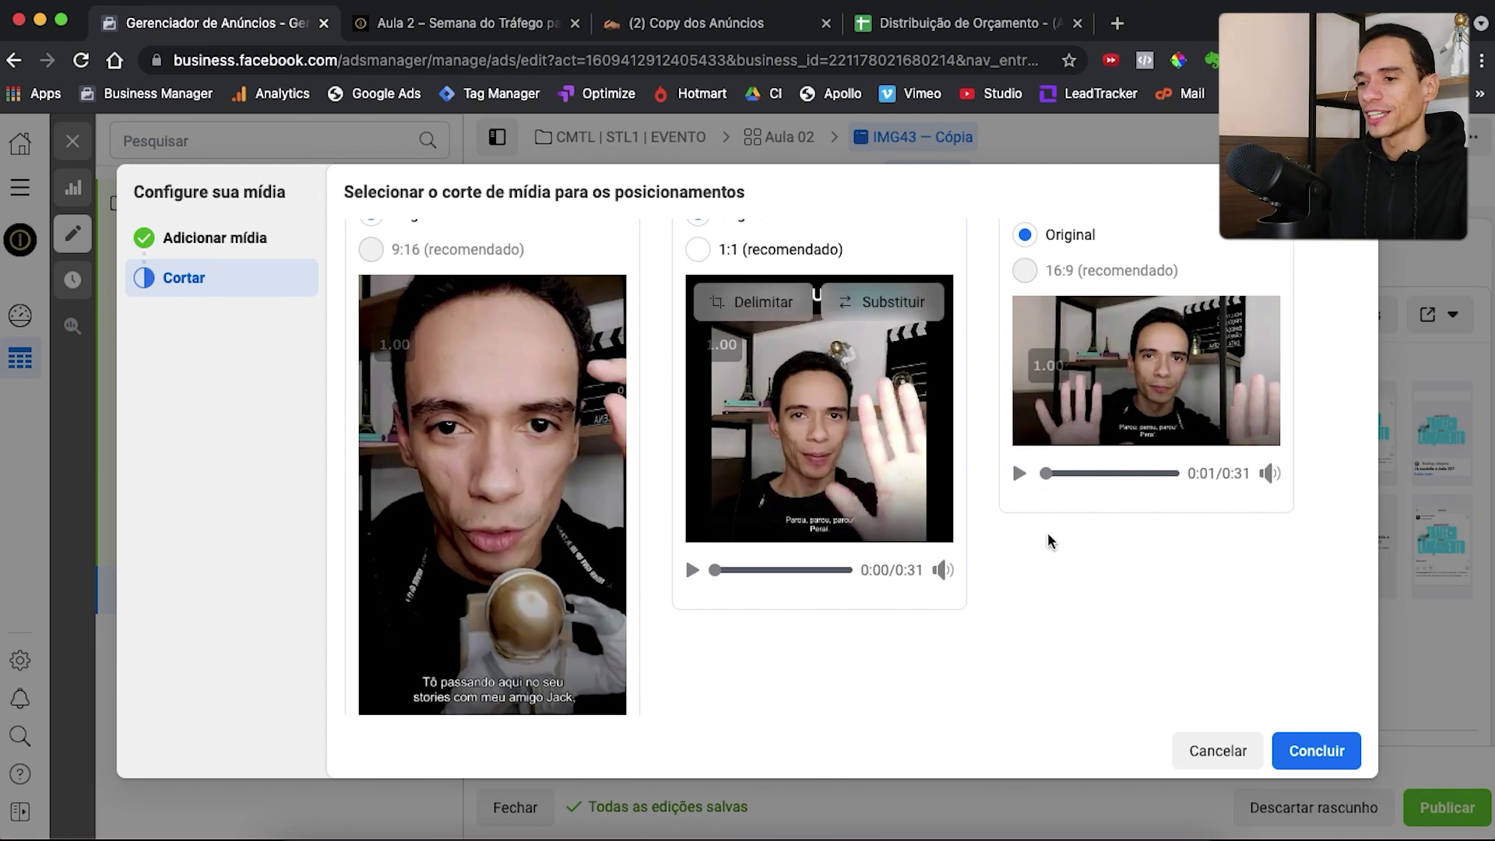
left_click(1316, 751)
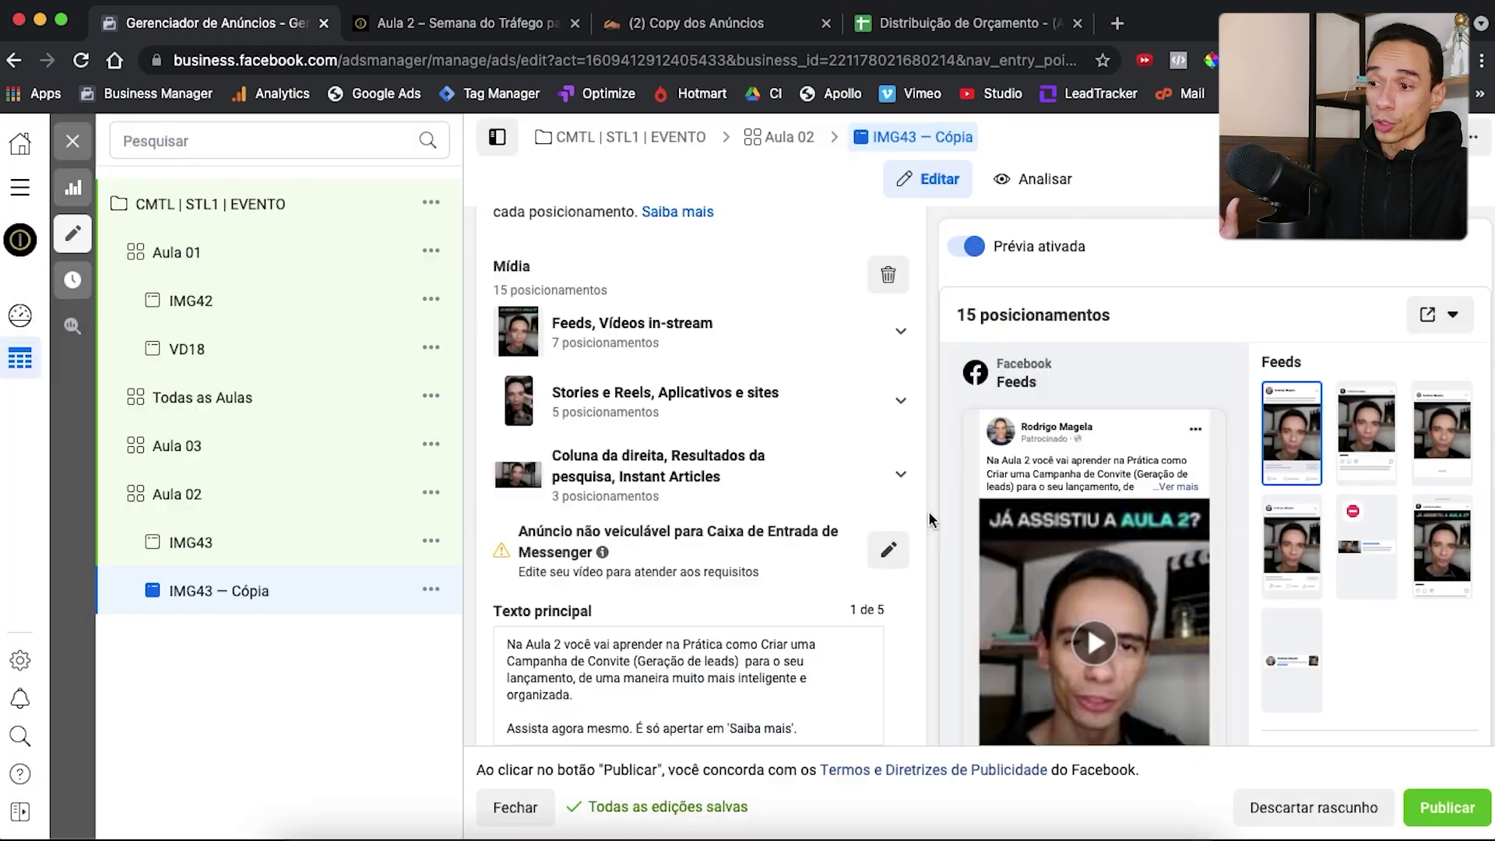
Review the duplicated ad's primary text, title, description, destination URL and call to action
scroll(929, 511, "down", 3)
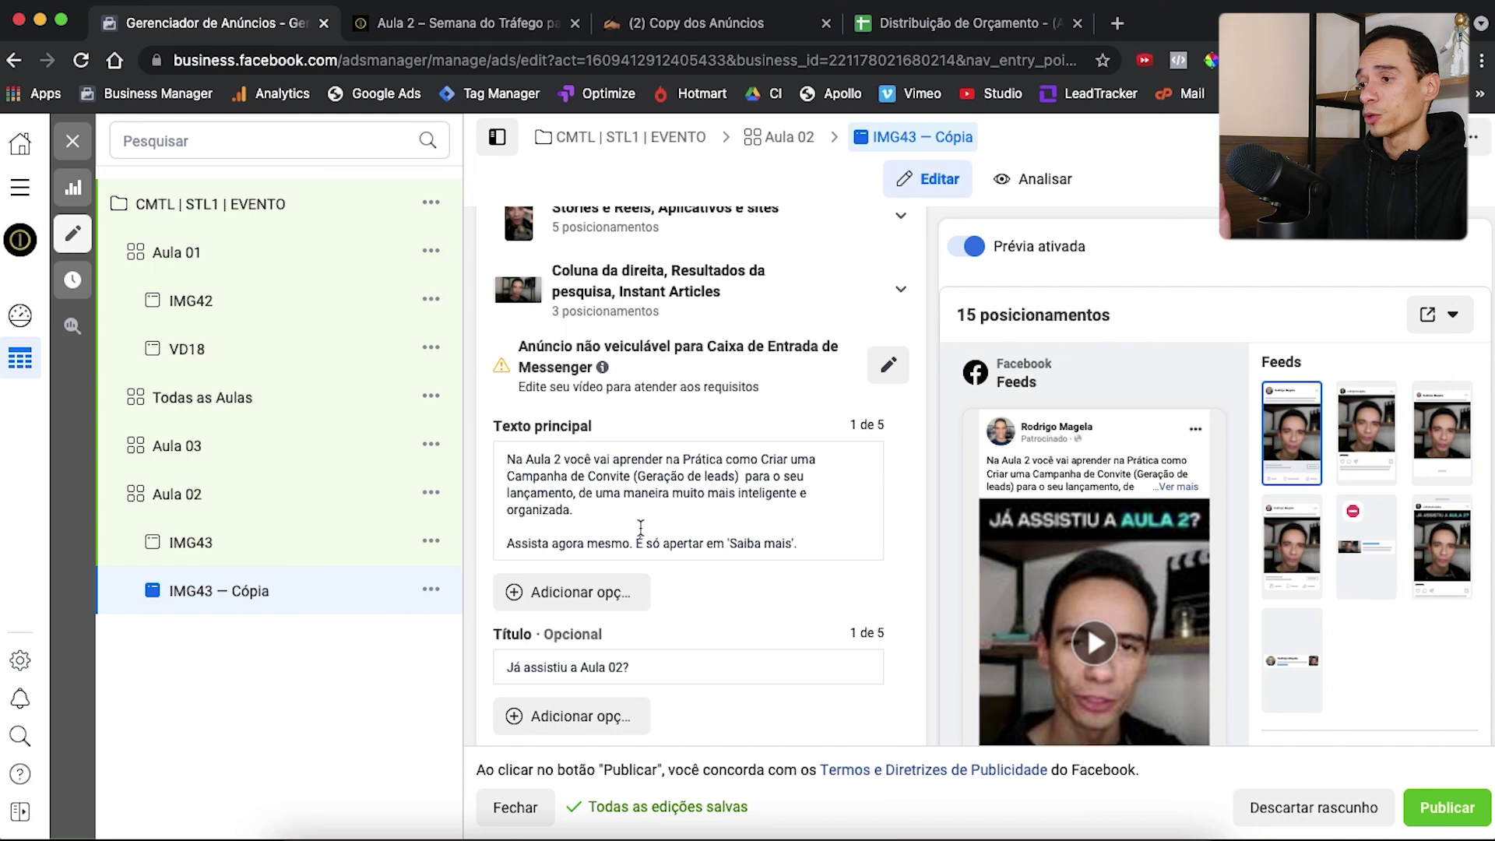
scroll(756, 556, "down", 4)
scroll(669, 527, "down", 4)
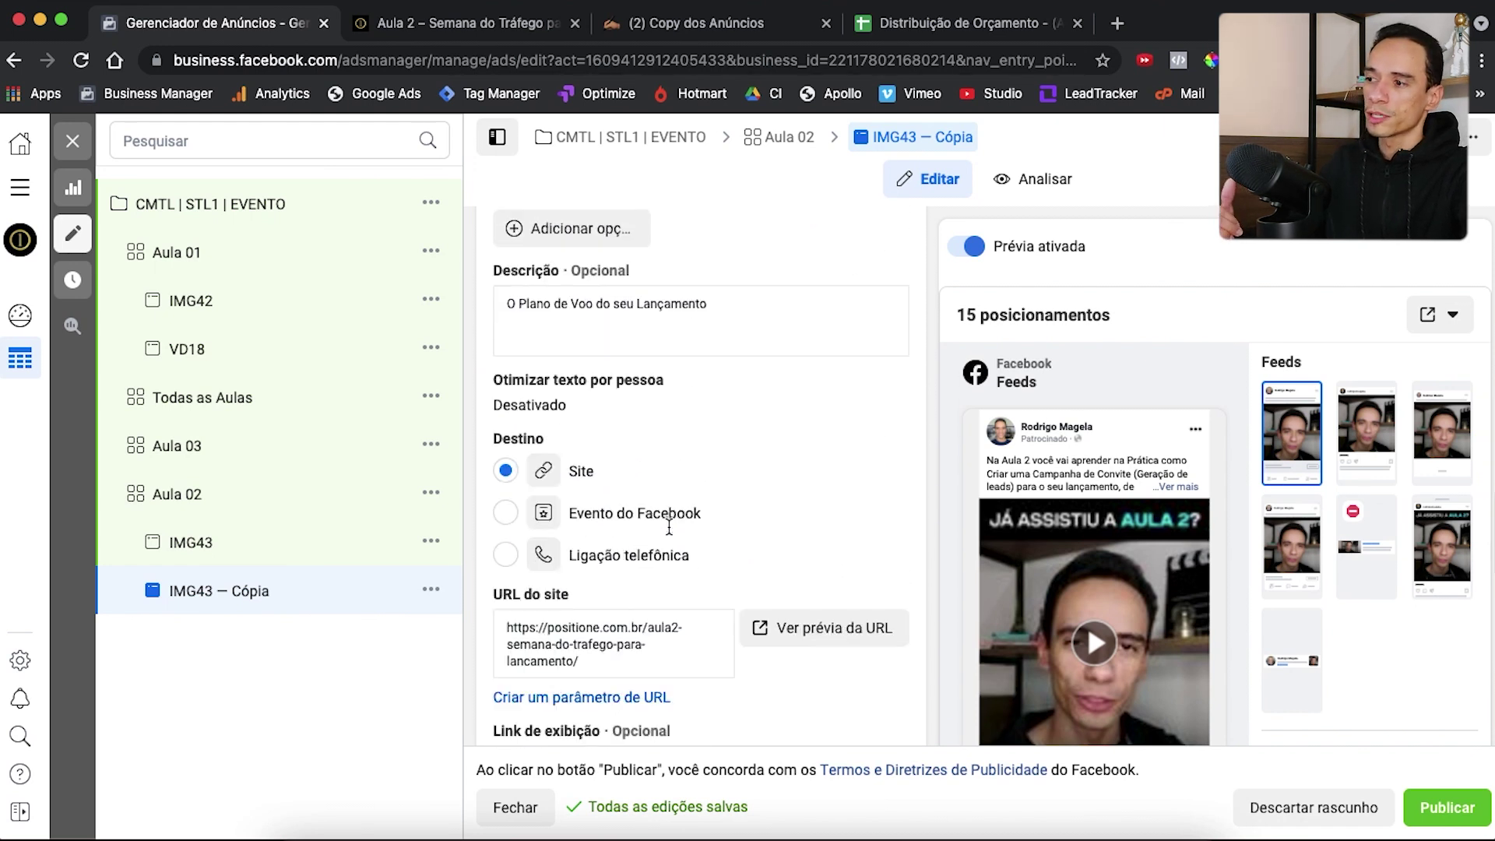
scroll(669, 527, "down", 5)
scroll(668, 525, "up", 3)
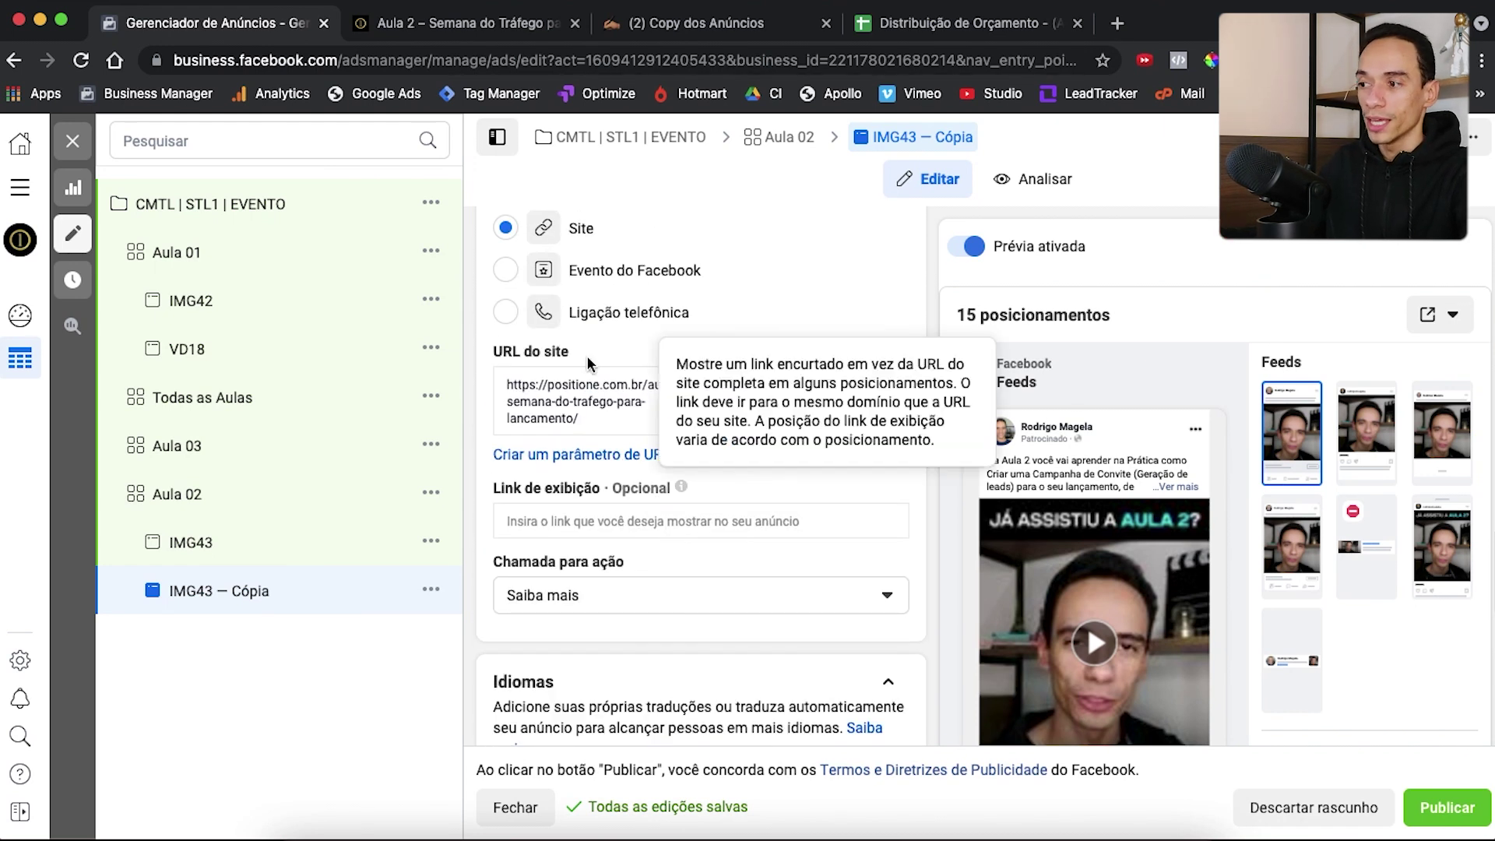
scroll(768, 465, "up", 1)
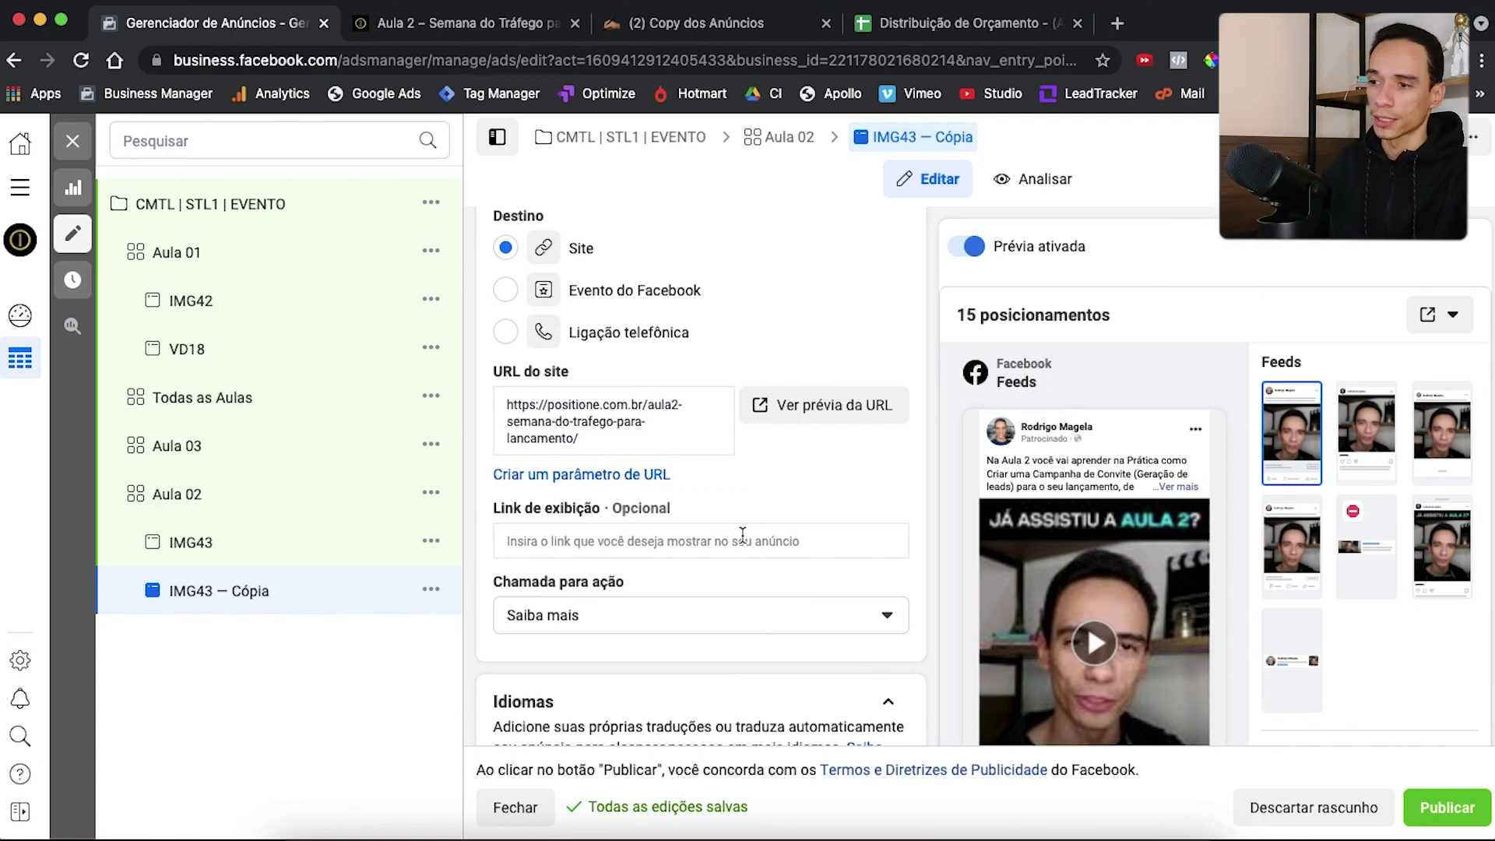
scroll(743, 535, "up", 10)
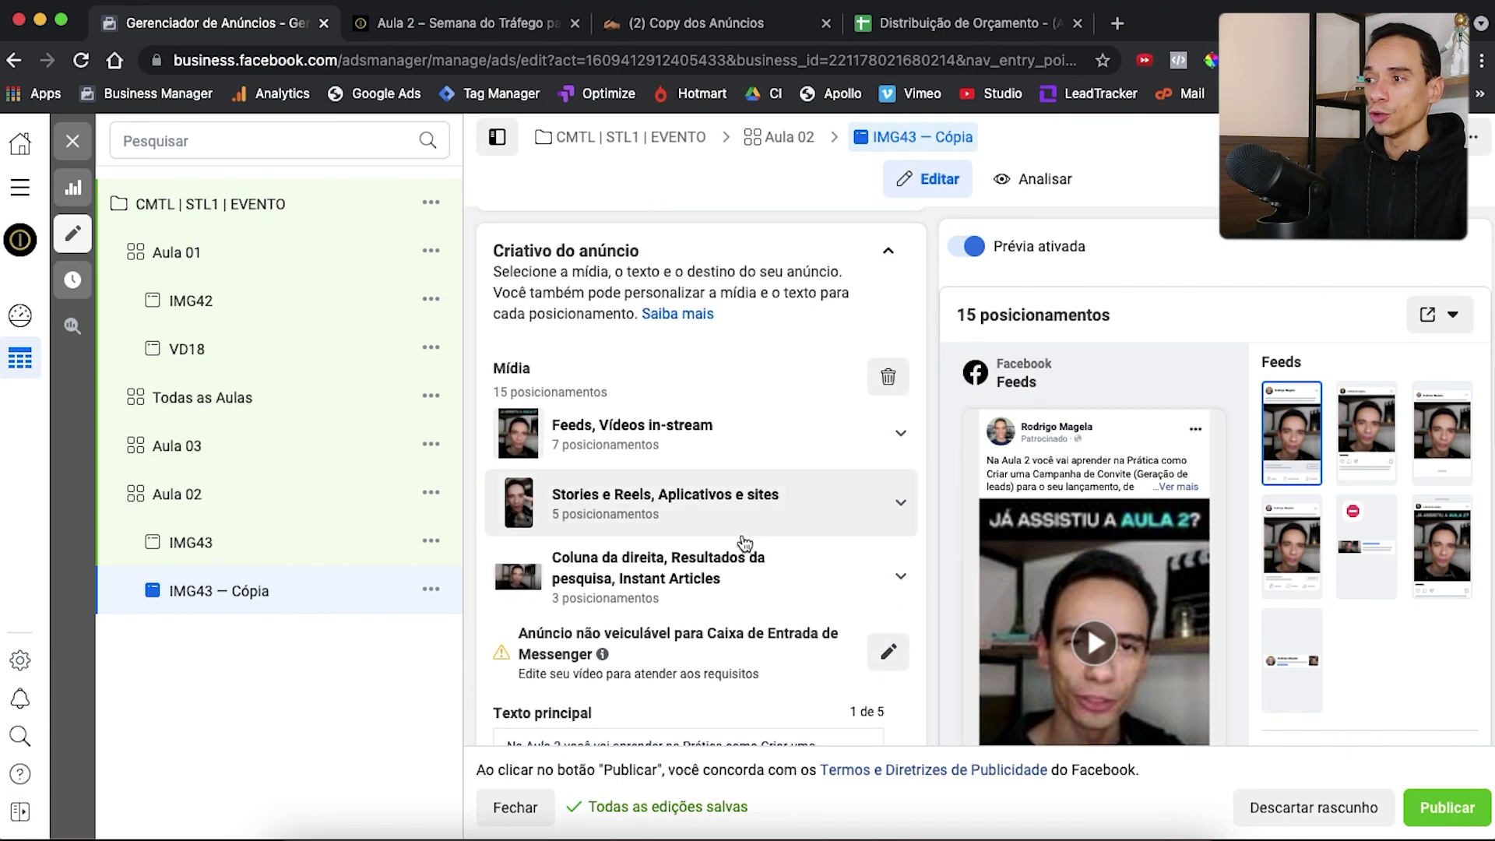
Check the feed video's file name and rename the duplicated ad as VD21
mouse_move(519, 452)
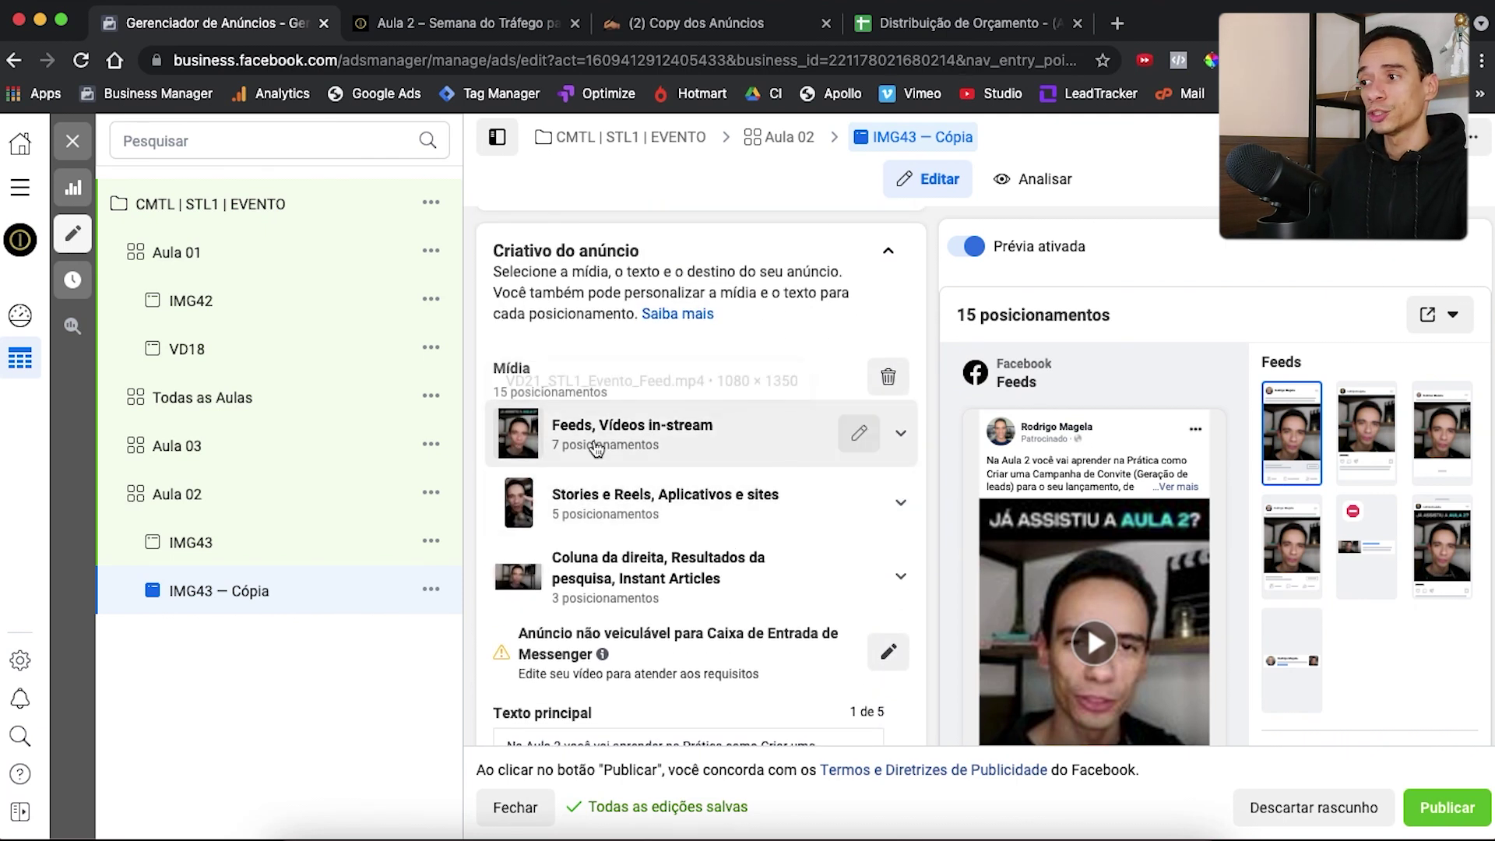
scroll(589, 442, "up", 5)
triple_click(627, 297)
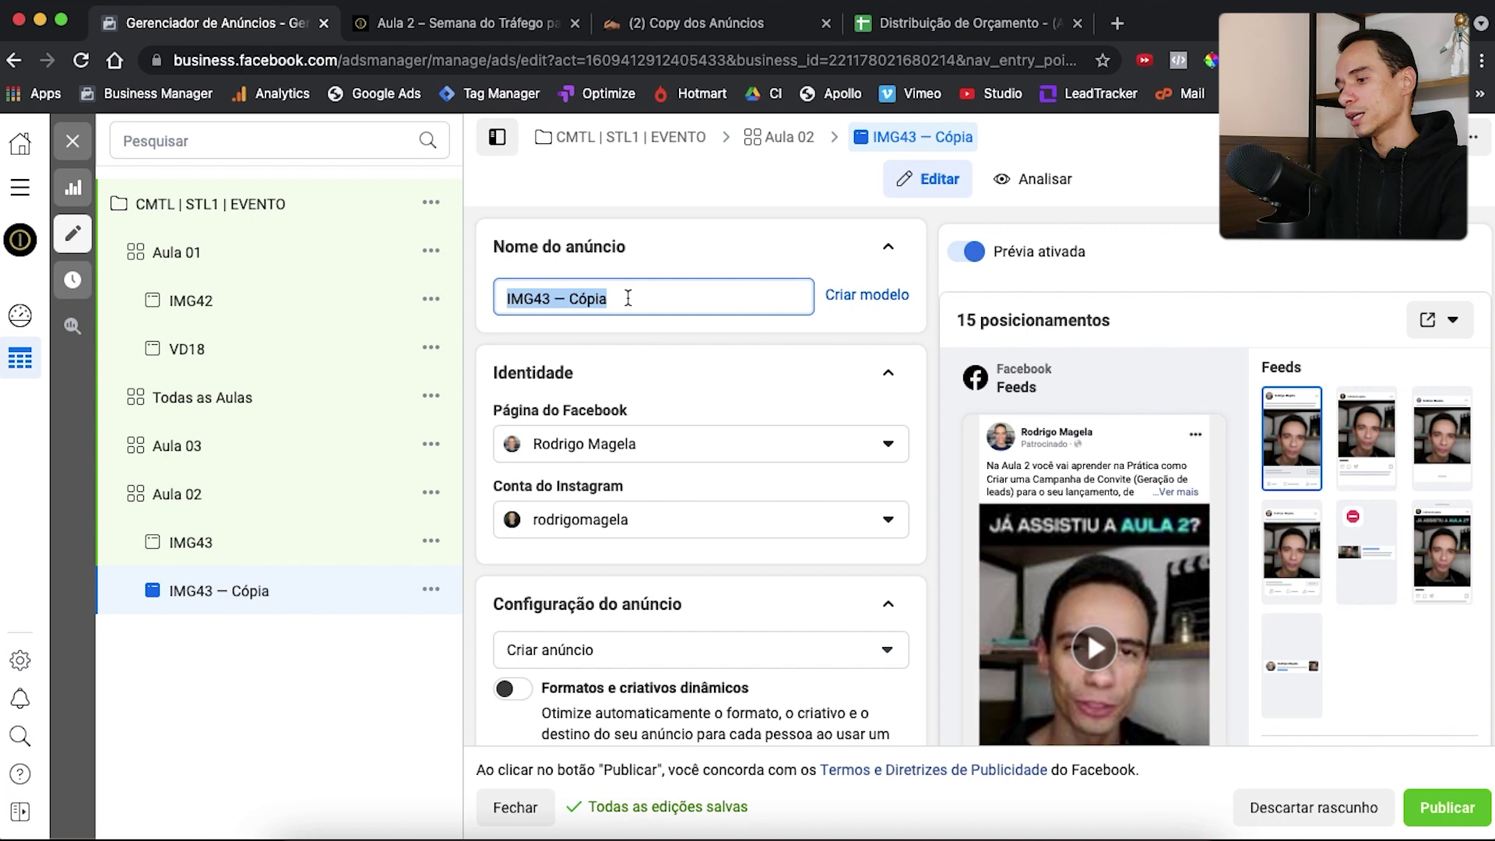
type("VD")
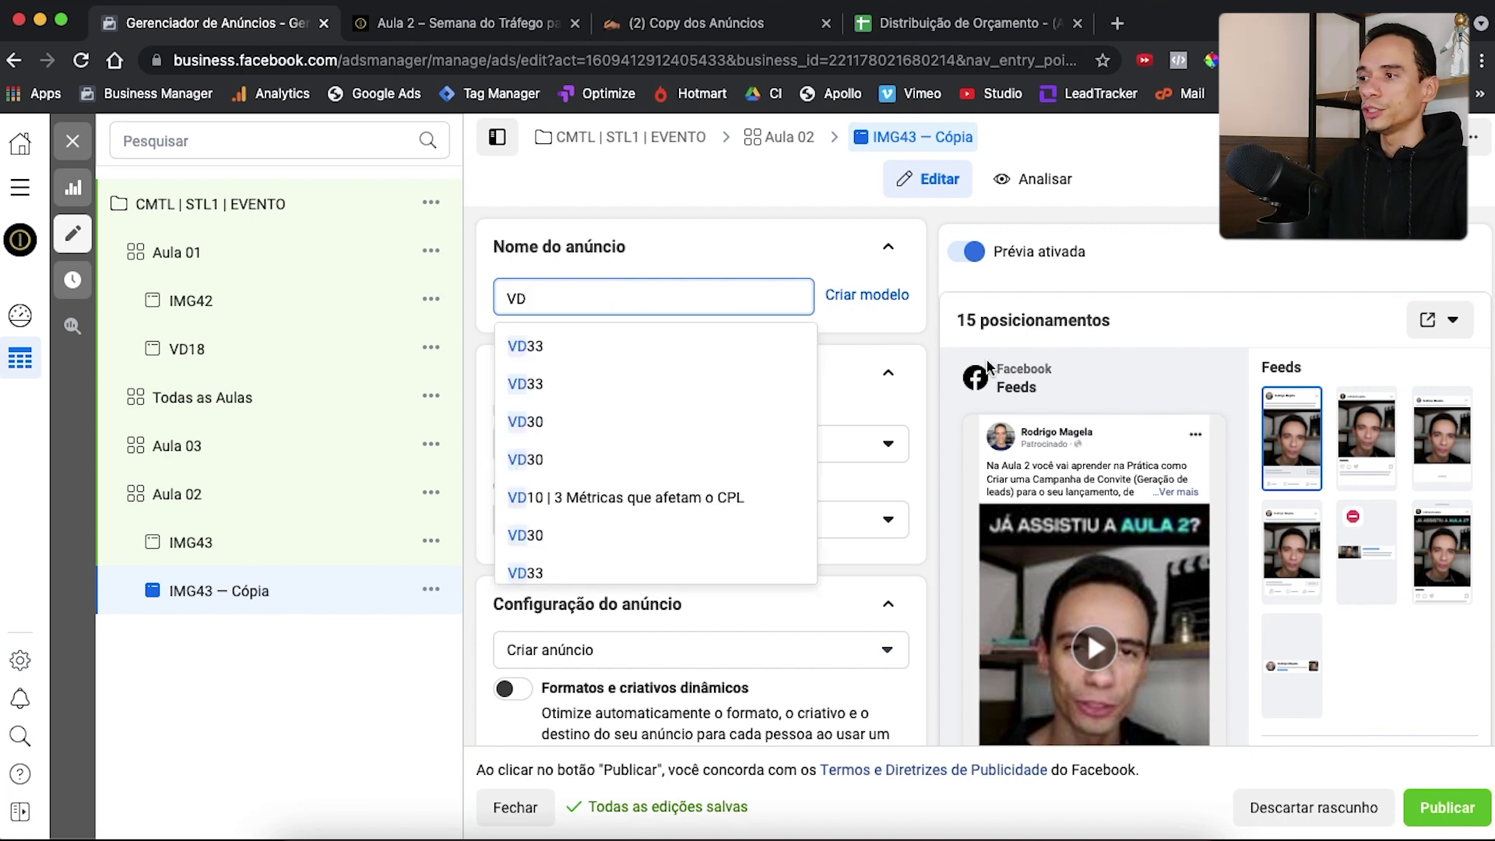
type("21")
left_click(935, 350)
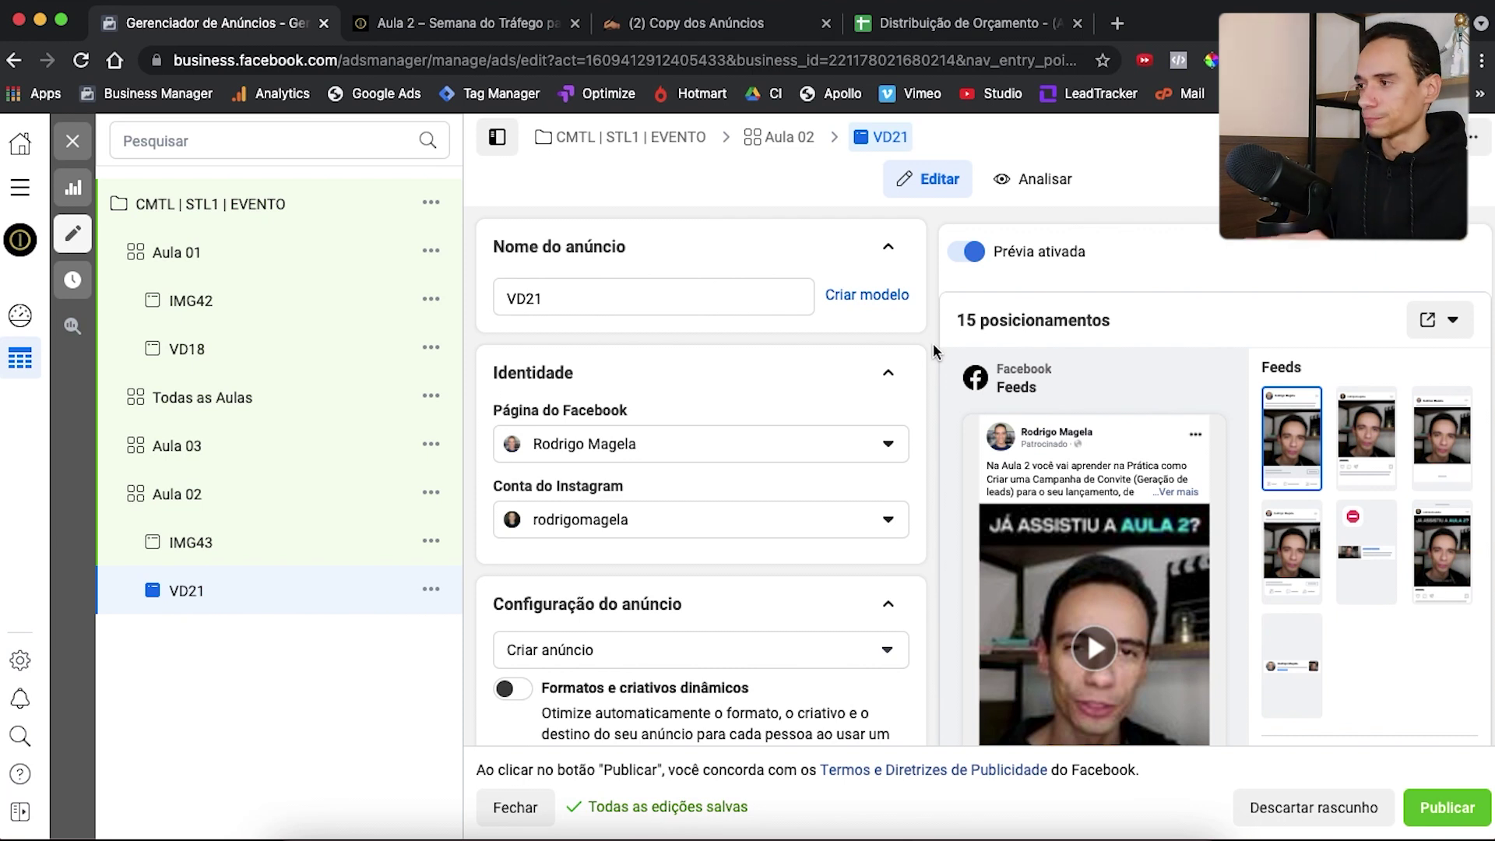
Create a new ad in the Aula 03 ad set and go to its ad creative settings
left_click(431, 444)
left_click(529, 698)
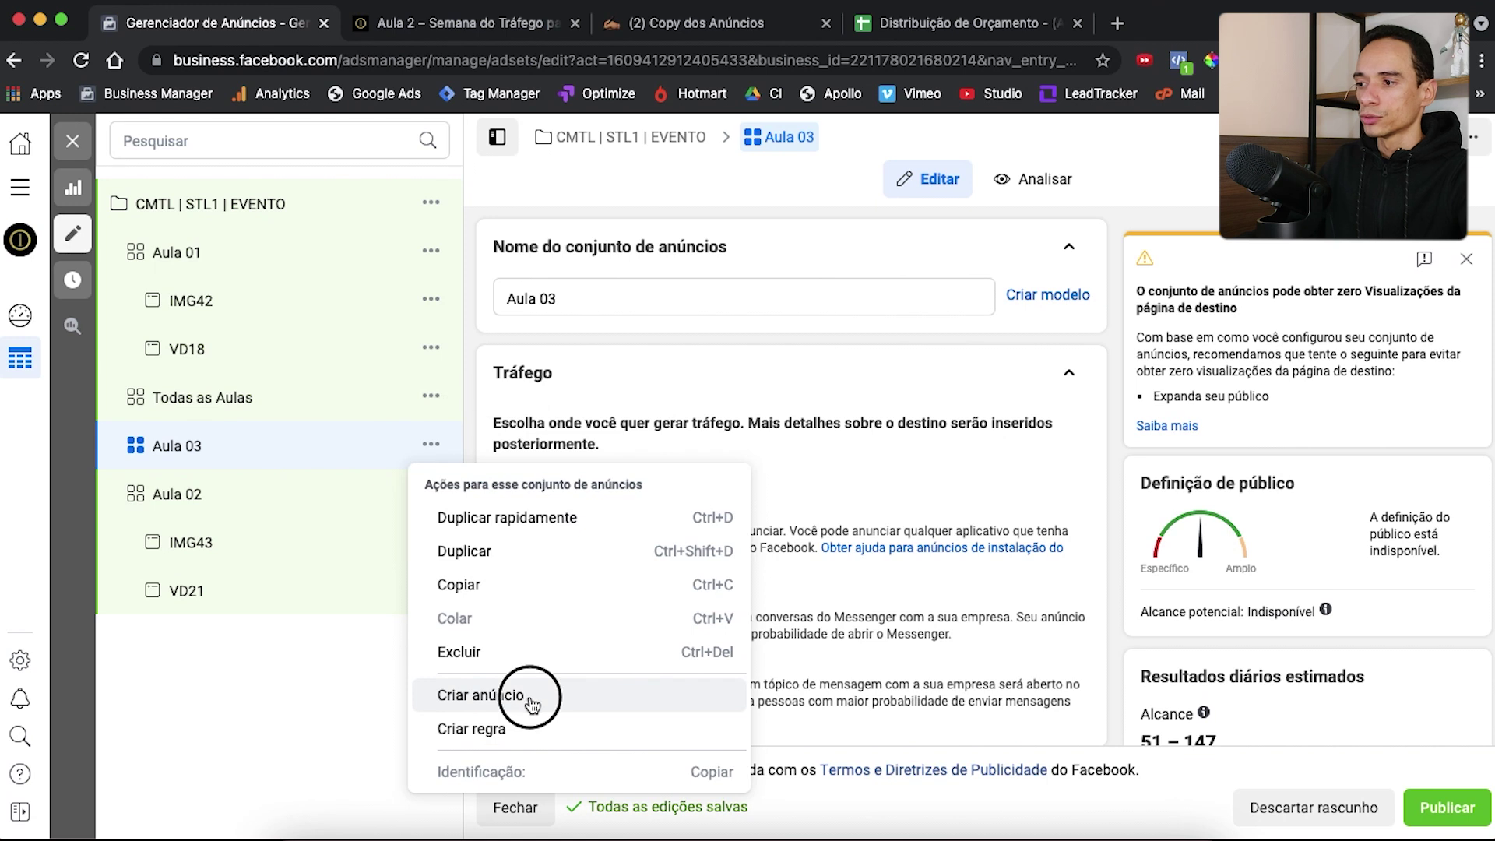
left_click(530, 699)
scroll(751, 631, "down", 10)
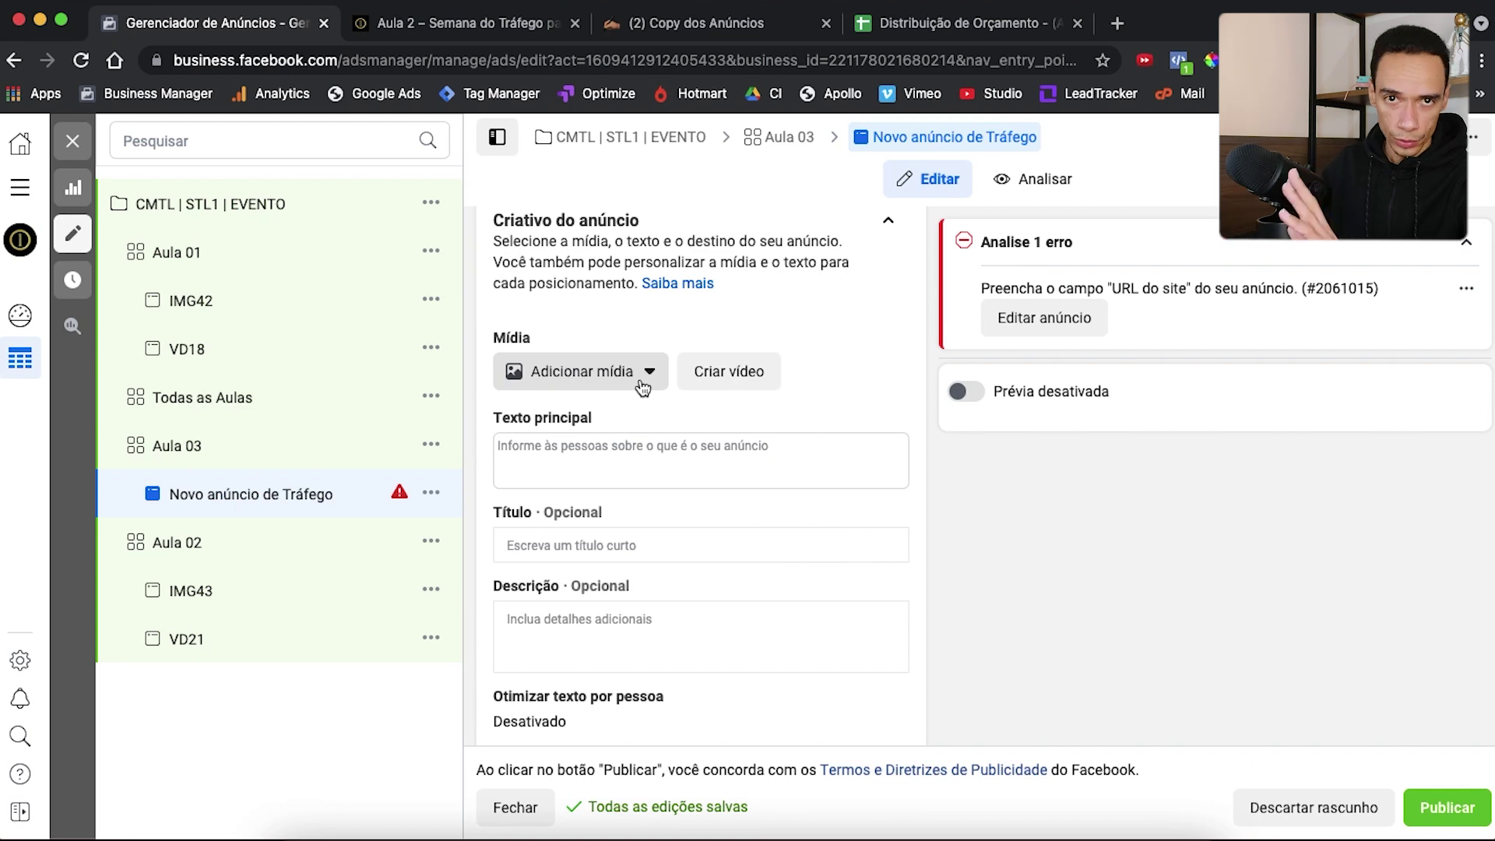
Add the IMG44 Aula 03 feed image from the company images as the new ad's media
left_click(643, 387)
scroll(856, 507, "down", 2)
left_click(1241, 534)
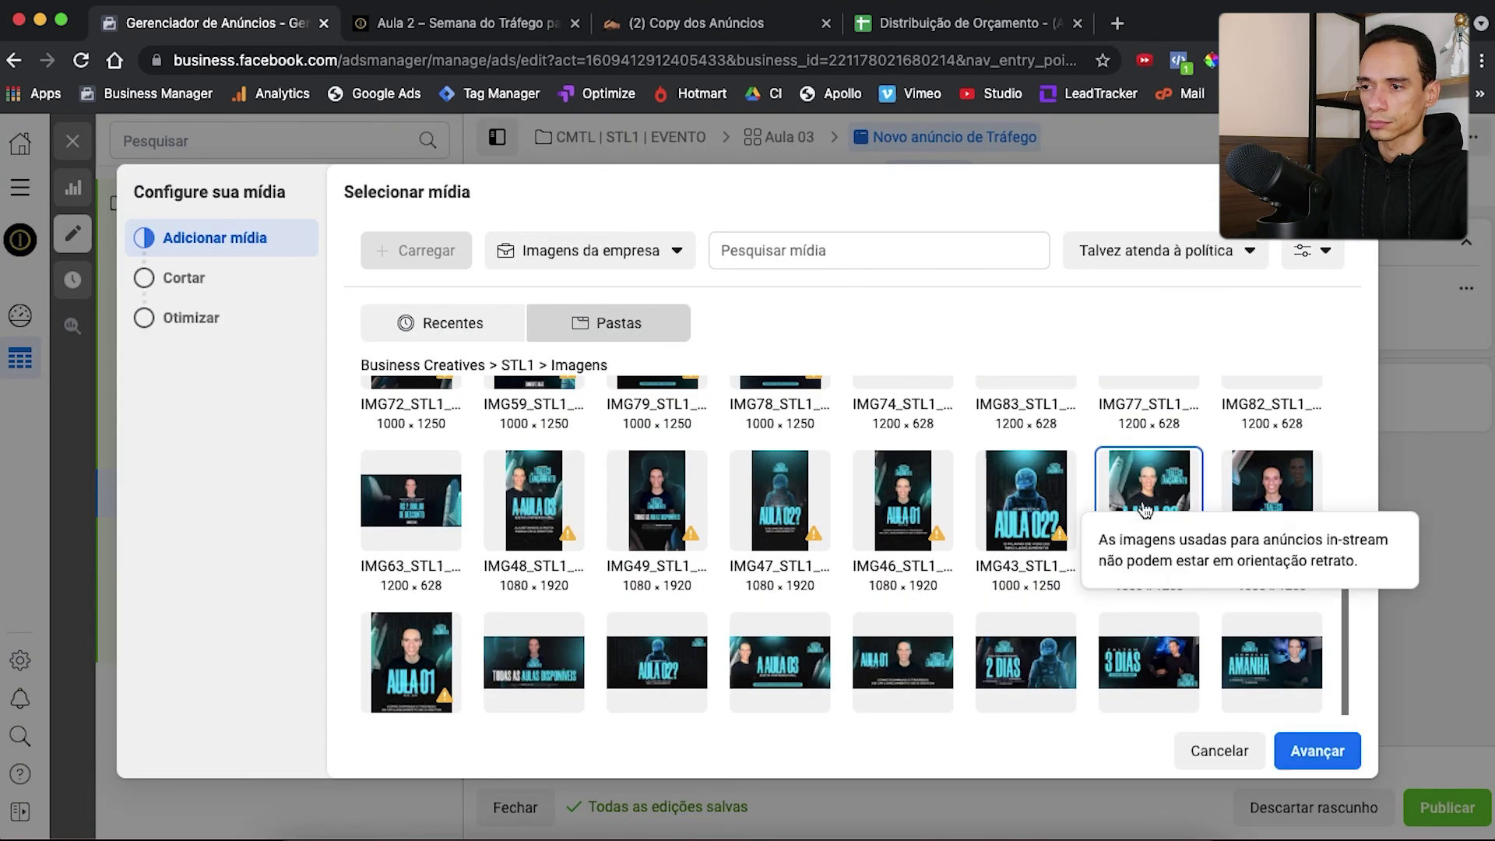
left_click(1317, 751)
Replace the Stories and Reels, apps and sites media with the vertical 1080 × 1920 image IMG48
left_click(576, 458)
scroll(1025, 611, "down", 5)
left_click(534, 467)
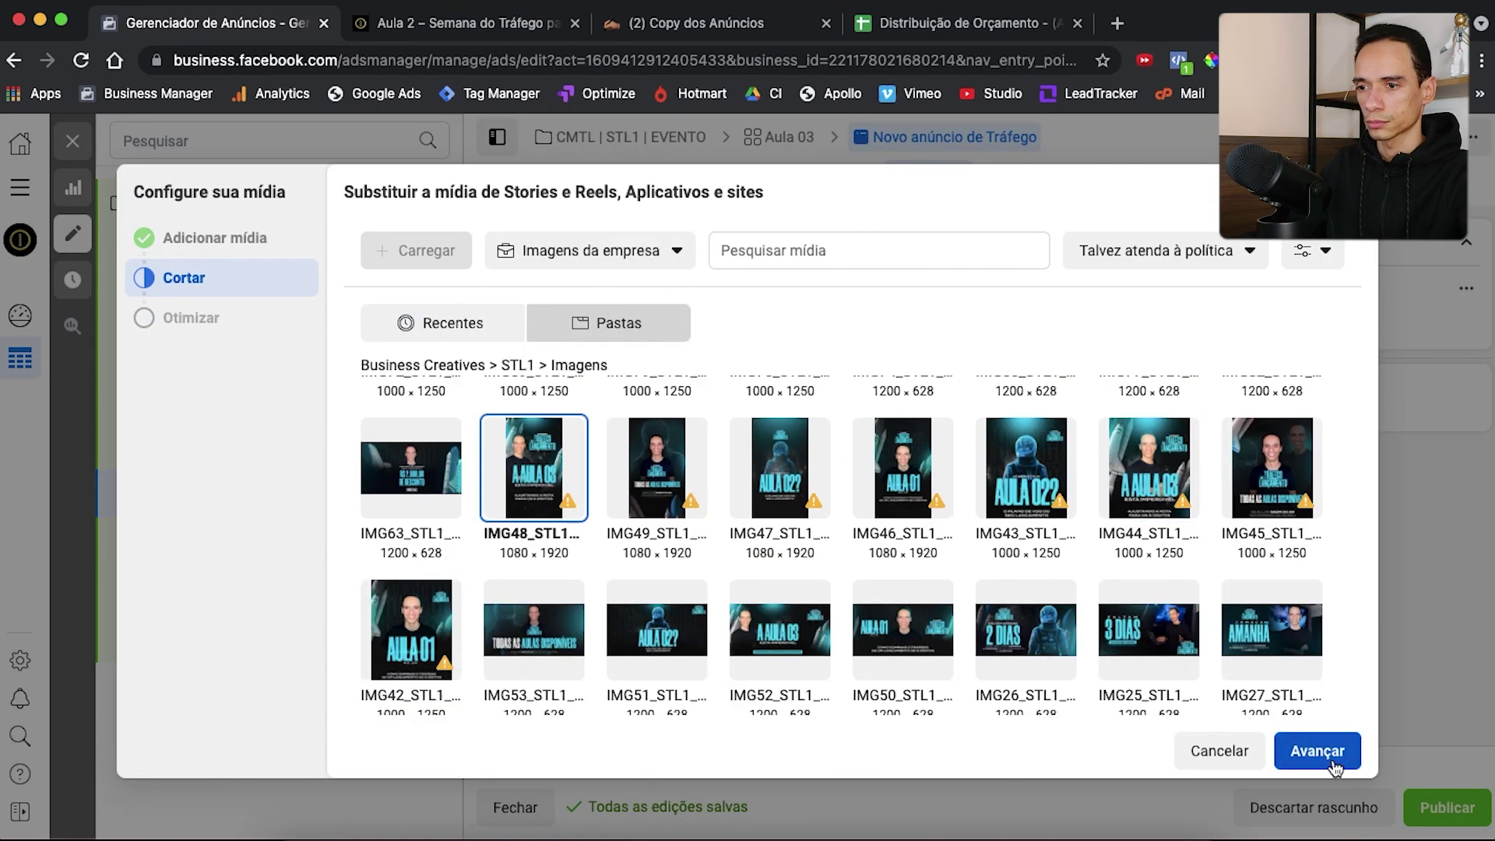
left_click(1316, 751)
Replace the right column, search results and Instant Articles media with the horizontal Aula 03 image IMG52, and continue to the optimization stage
left_click(1218, 485)
left_click(580, 250)
left_click(658, 374)
scroll(938, 558, "down", 5)
left_click(938, 558)
left_click(1317, 750)
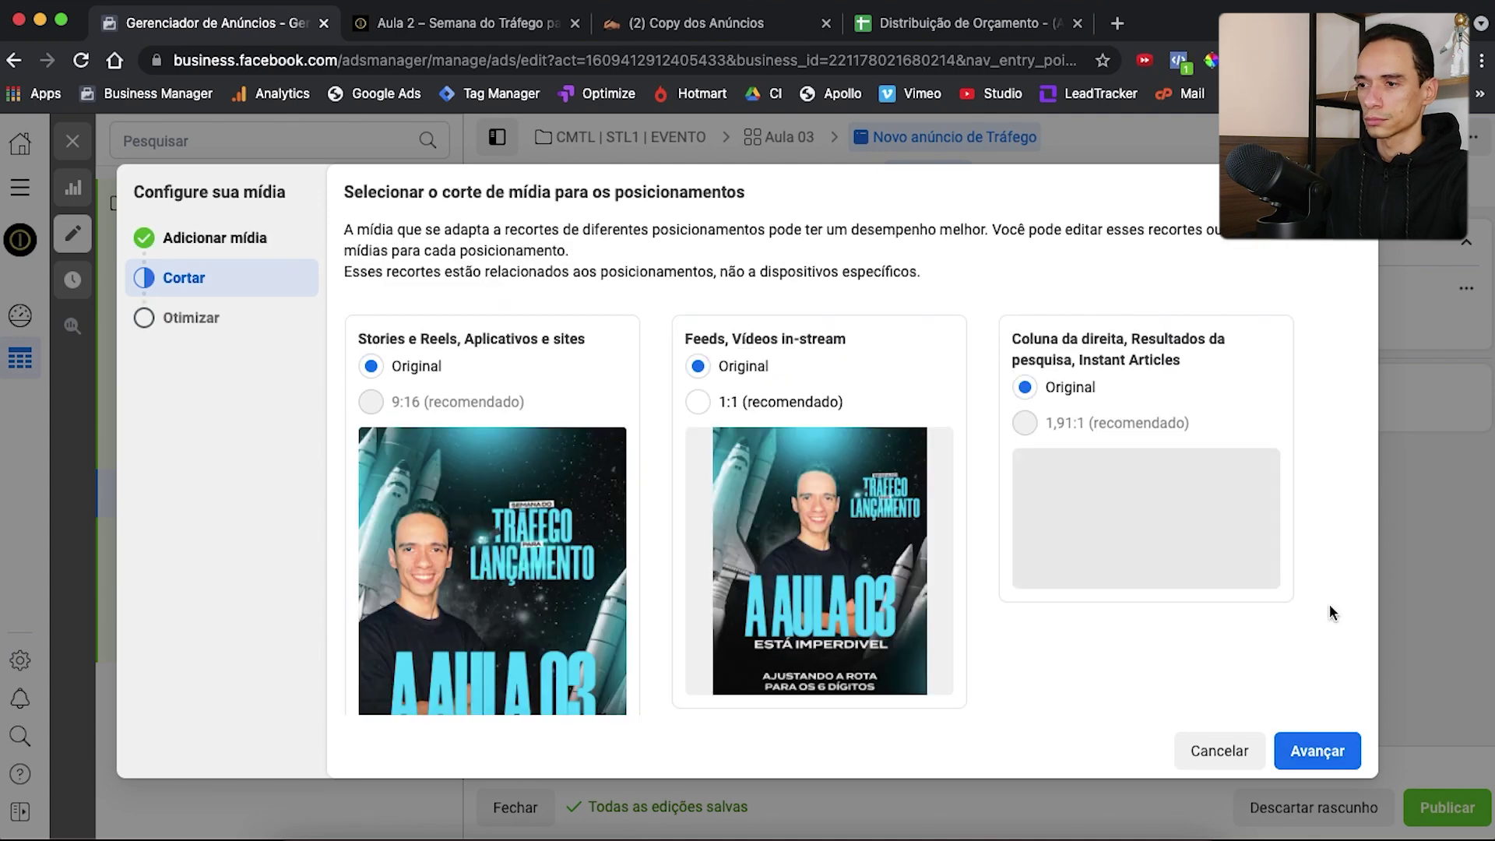
left_click(1317, 750)
Copy the Aula 3 text from the ad copy document, finish the media setup, and paste it as the ad's primary text
left_click(696, 24)
left_click_drag(381, 544, 945, 637)
key("ctrl+c")
left_click(211, 24)
left_click(1317, 751)
left_click(591, 511)
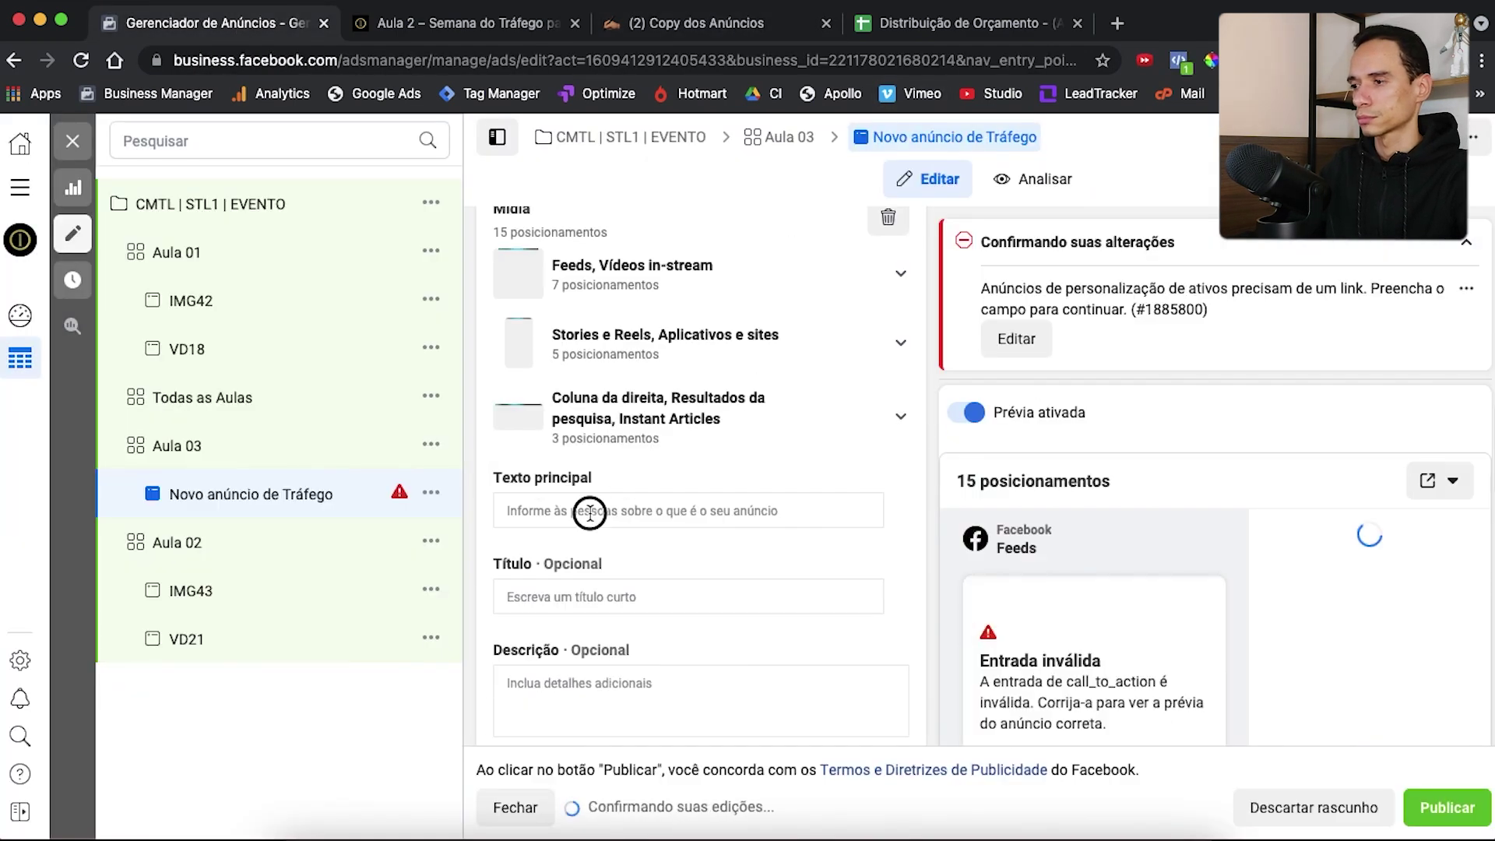
key("ctrl+v")
Set the ad's title to "A Aula 03 está Imperdível!"
scroll(688, 546, "down", 10)
scroll(689, 545, "up", 8)
left_click(689, 610)
type("A Aula 03")
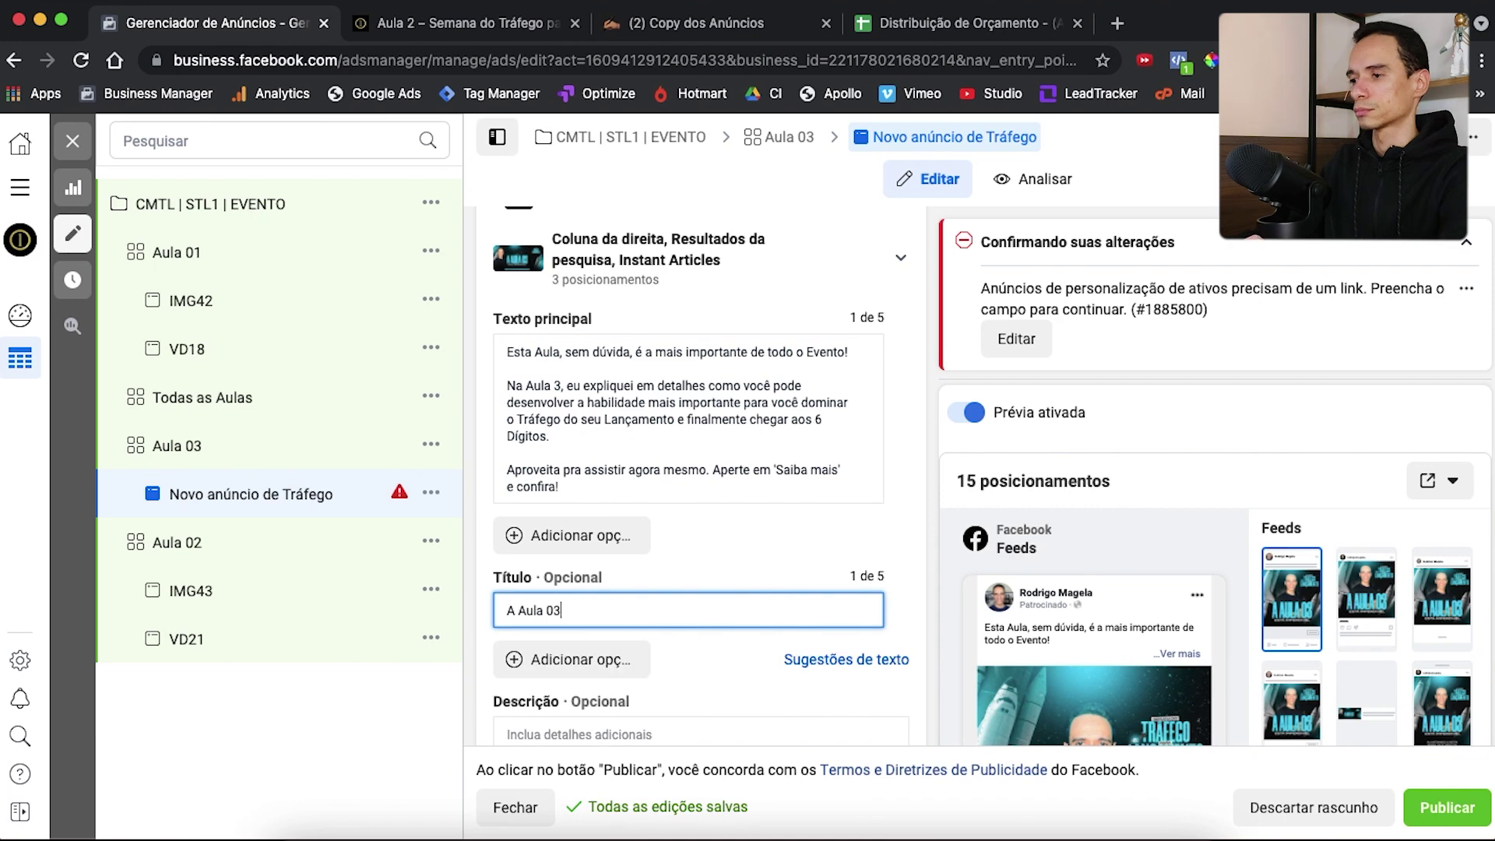
type(" está Imperdível!")
Copy the lesson subtitle from the Aula 3 web page and use "Ajustando a Rota para os 6 Dígitos" as the ad's description
left_click(459, 24)
scroll(748, 467, "down", 5)
left_click(1152, 432)
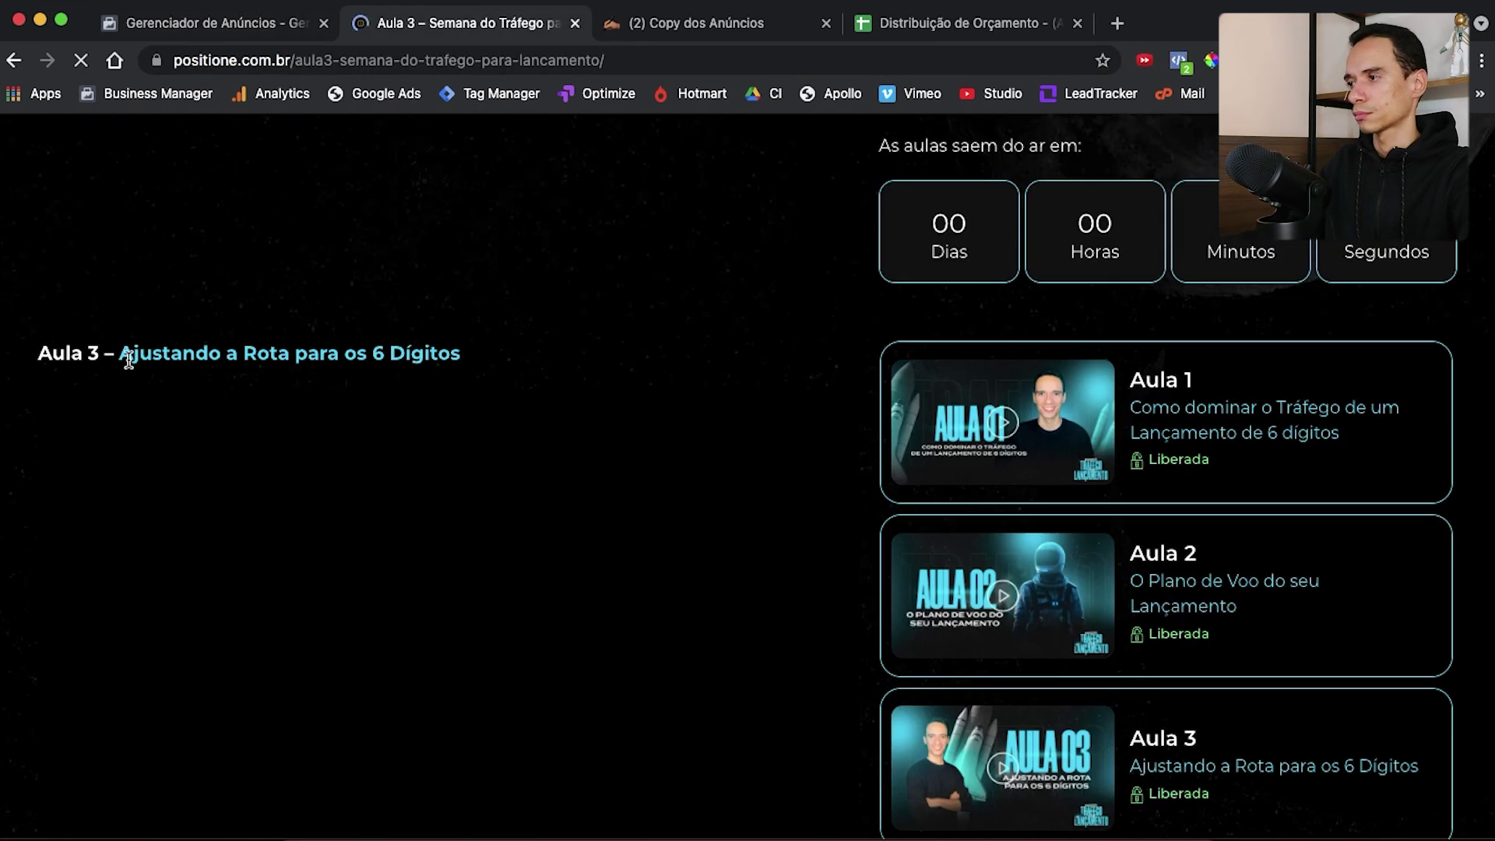
left_click(231, 29)
scroll(689, 545, "down", 5)
left_click(862, 577)
key("ctrl+v")
Copy the Aula 3 page address, positione.com.br/aula3-semana-do-trafego-para-lancamento/, into the ad's website URL
left_click(459, 23)
left_click(623, 60)
key("ctrl+c")
left_click(232, 23)
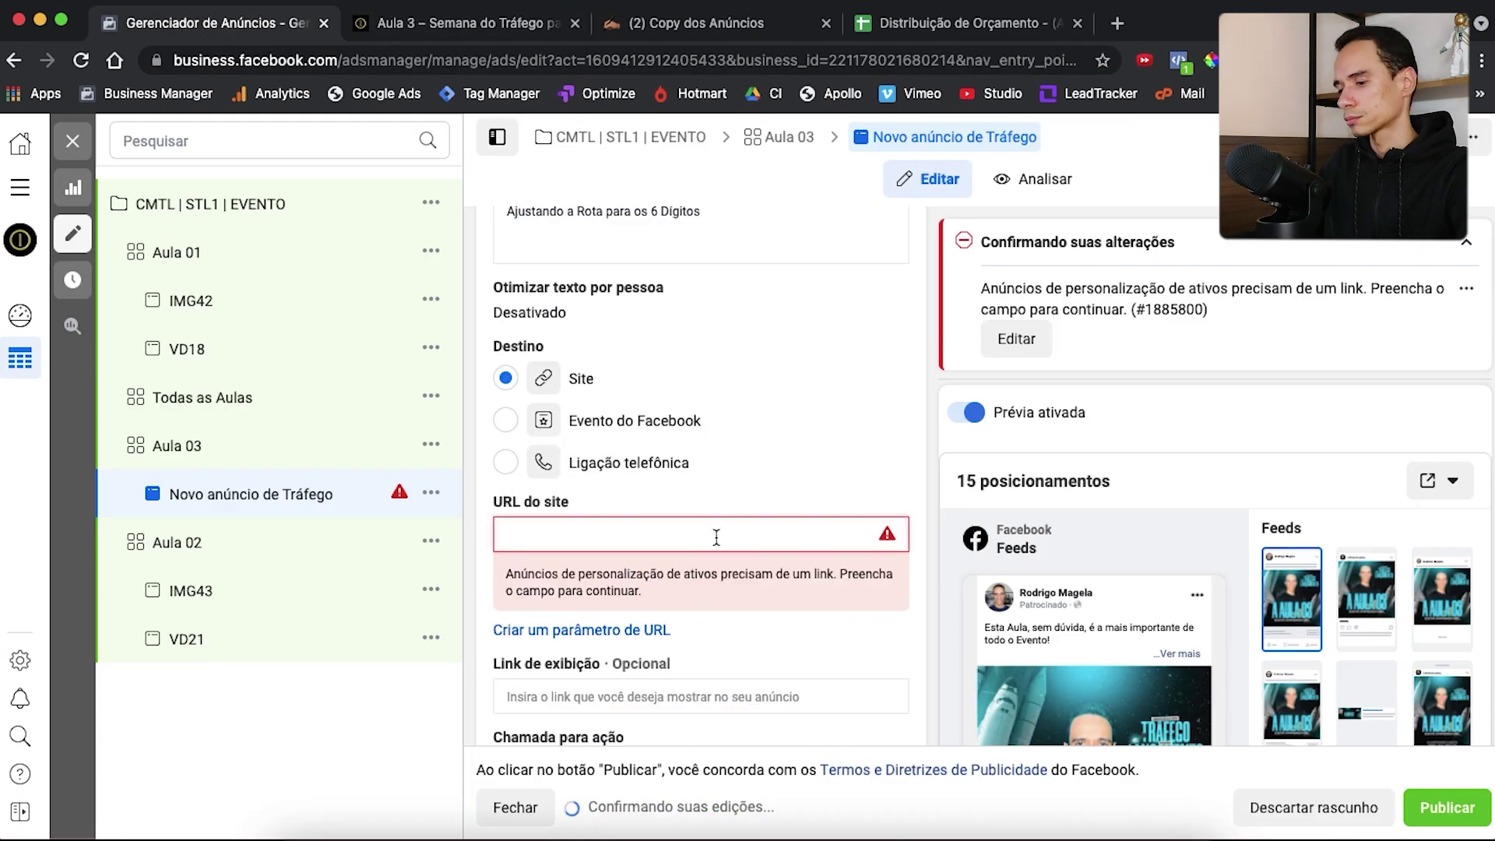
key("ctrl+v")
Rename the new Aula 03 ad as IMG44
scroll(877, 416, "up", 5)
triple_click(654, 299)
type("IMG44")
left_click(926, 484)
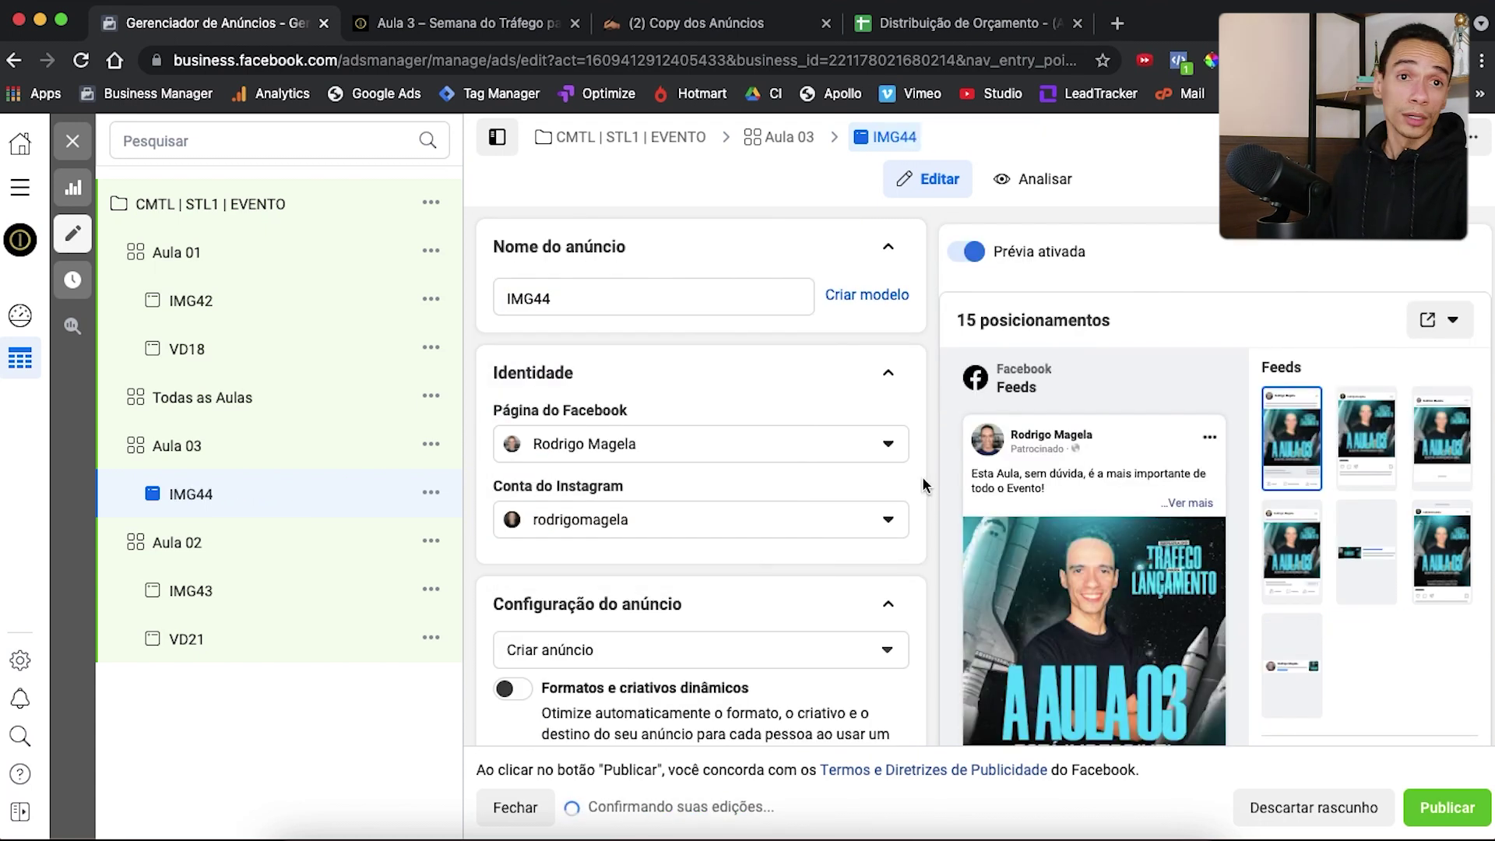
Review the IMG44 ad's format, media, primary text, title, description, destination URL and call to action
scroll(709, 411, "down", 10)
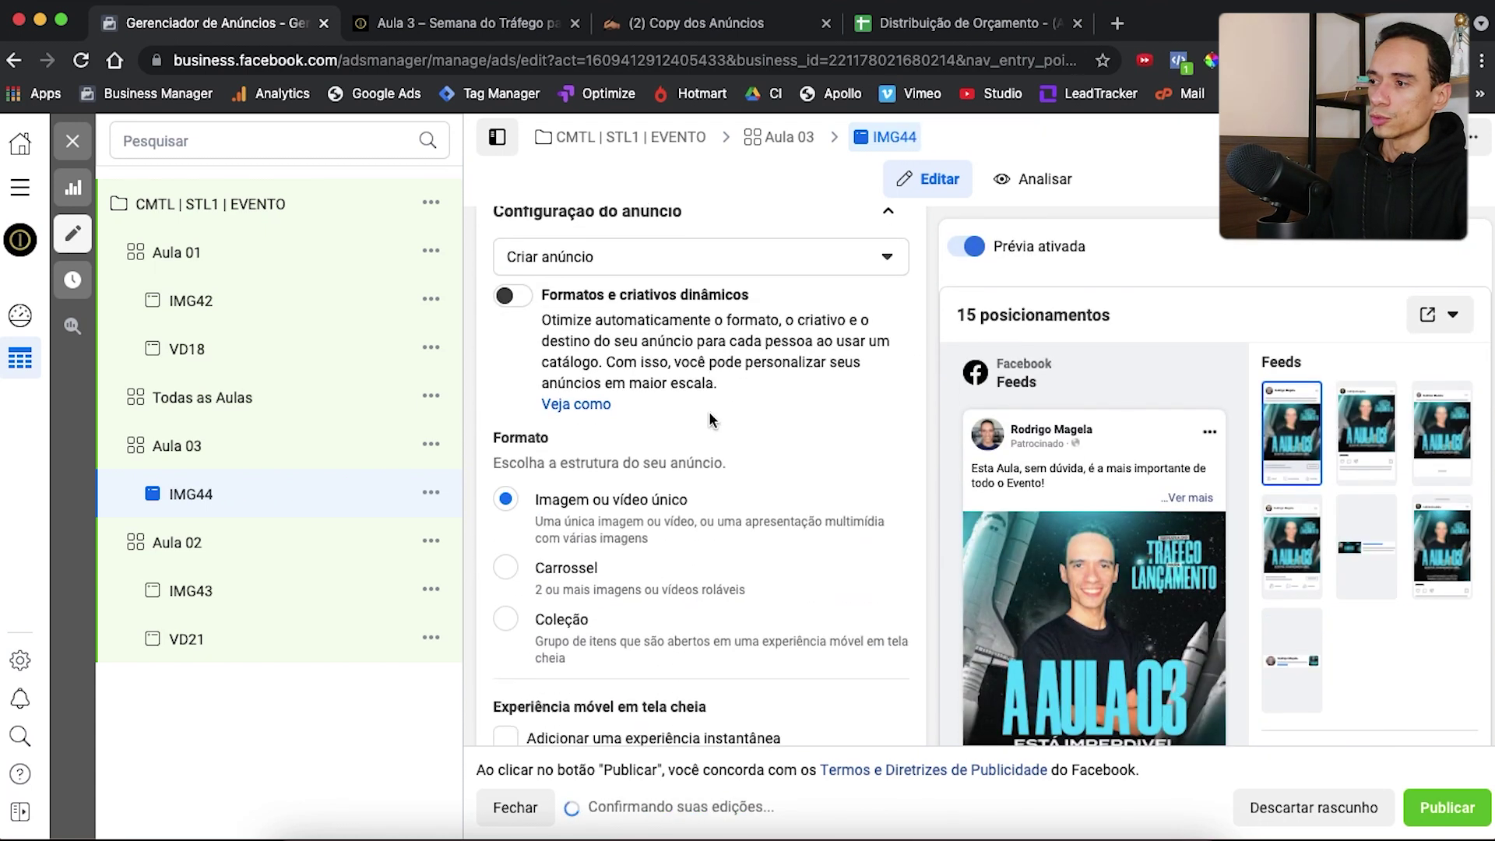
scroll(742, 563, "down", 5)
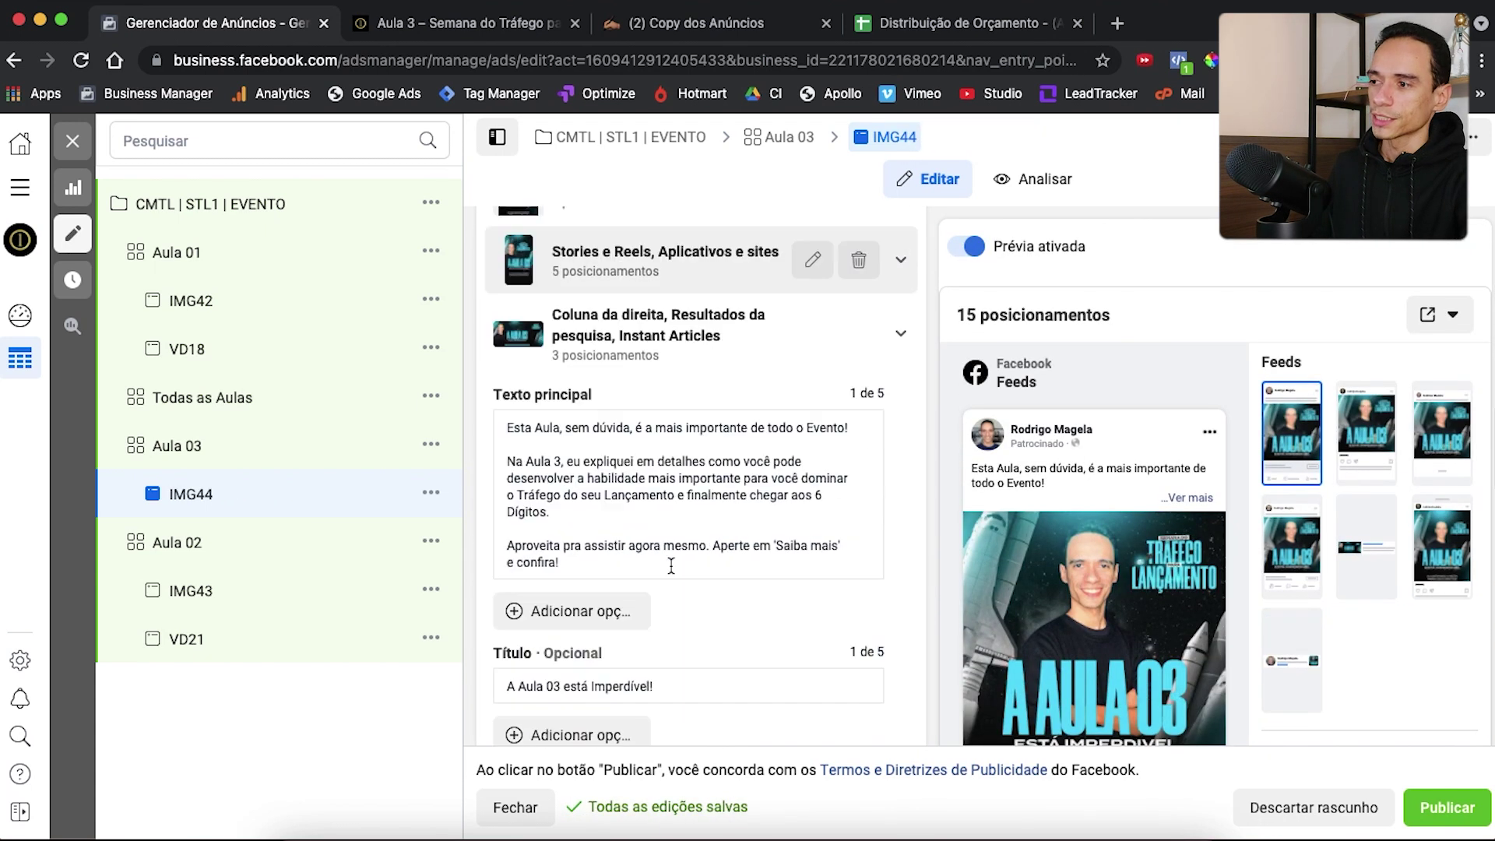
scroll(701, 553, "down", 6)
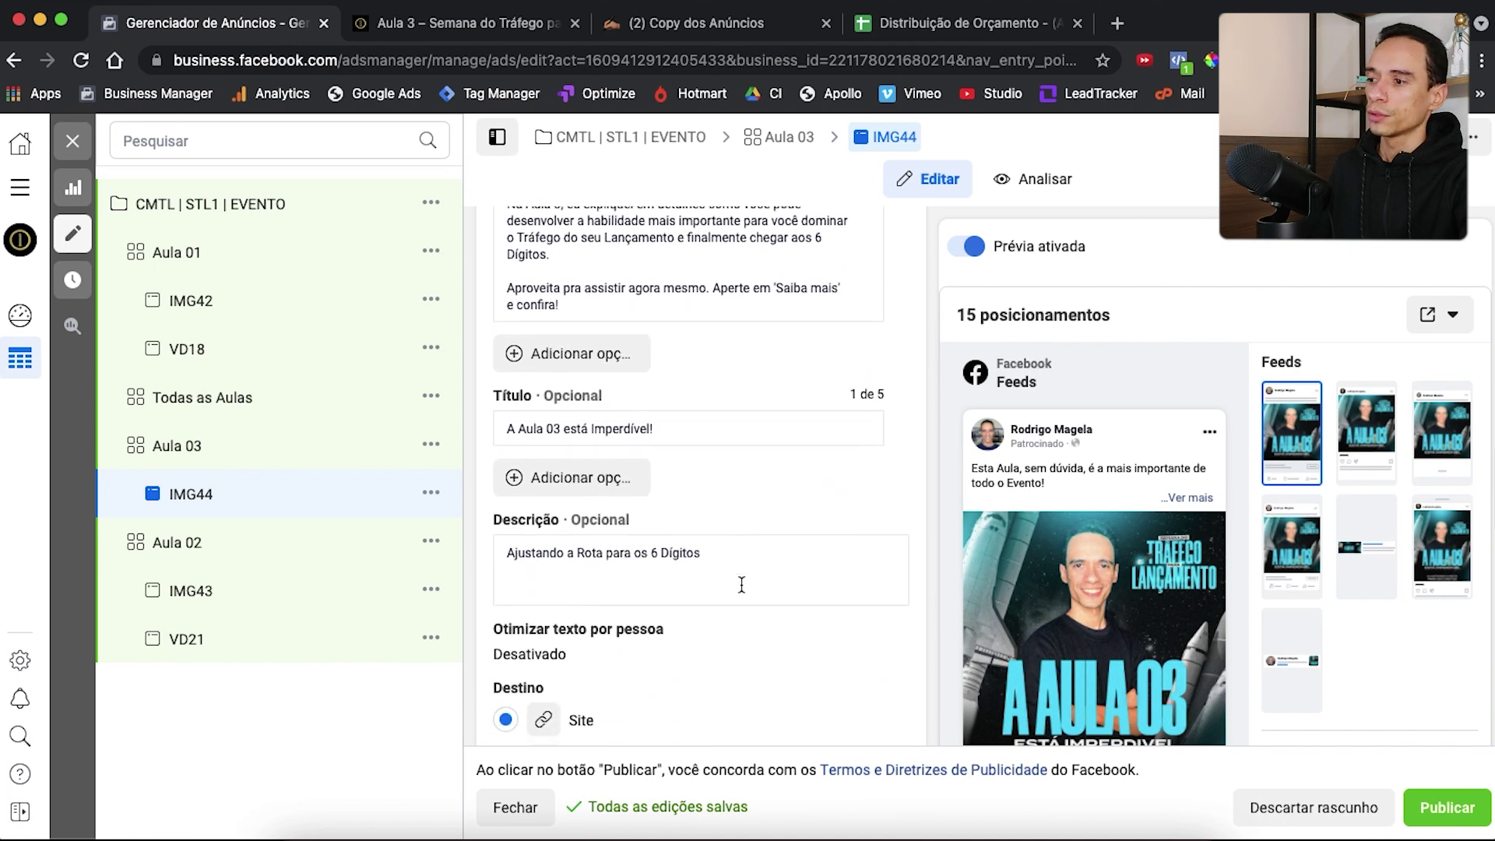
scroll(636, 545, "down", 8)
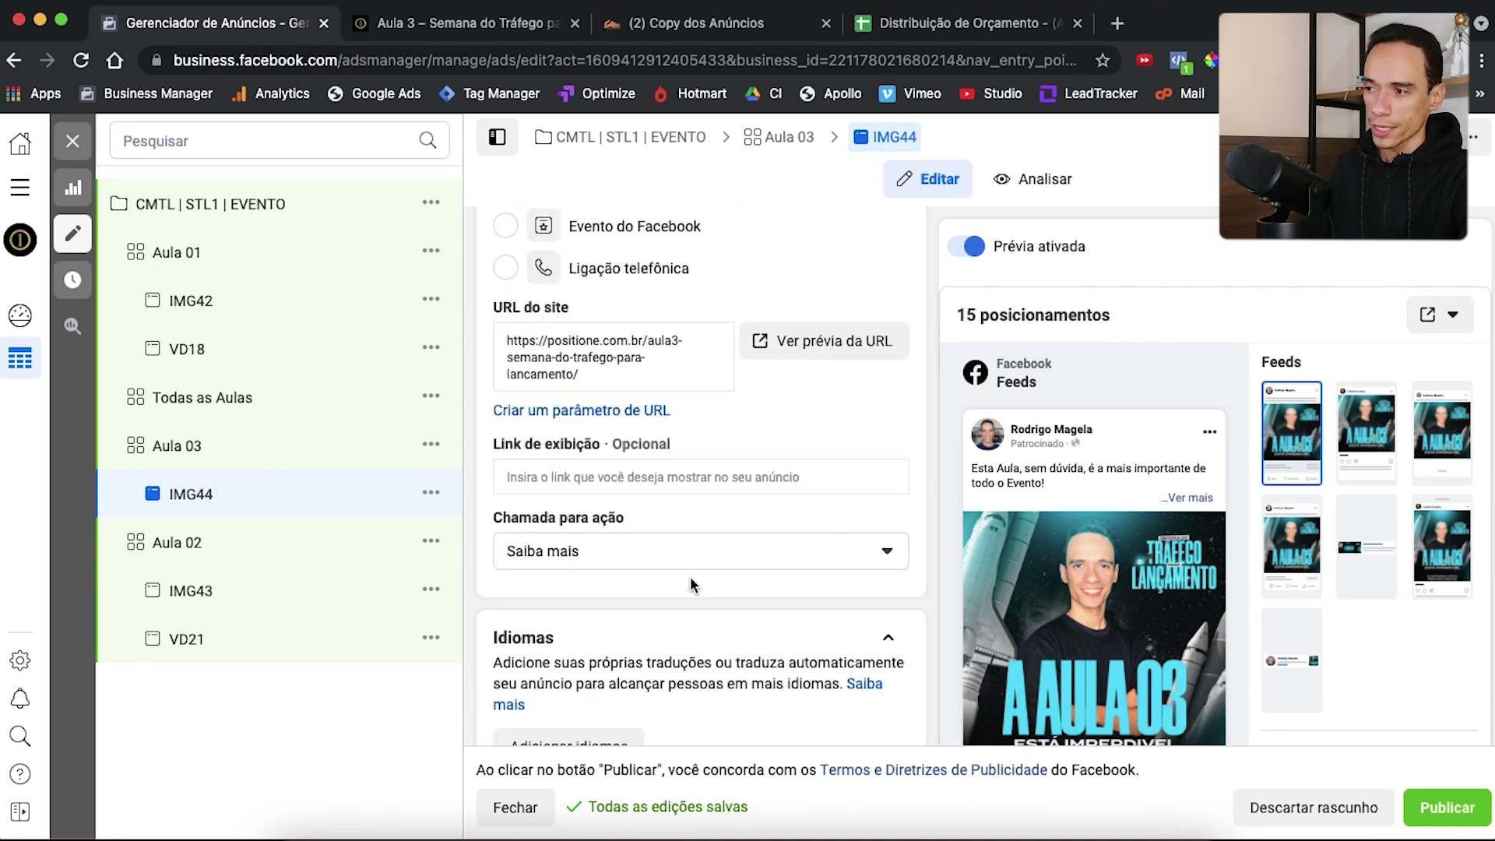
scroll(693, 560, "up", 4)
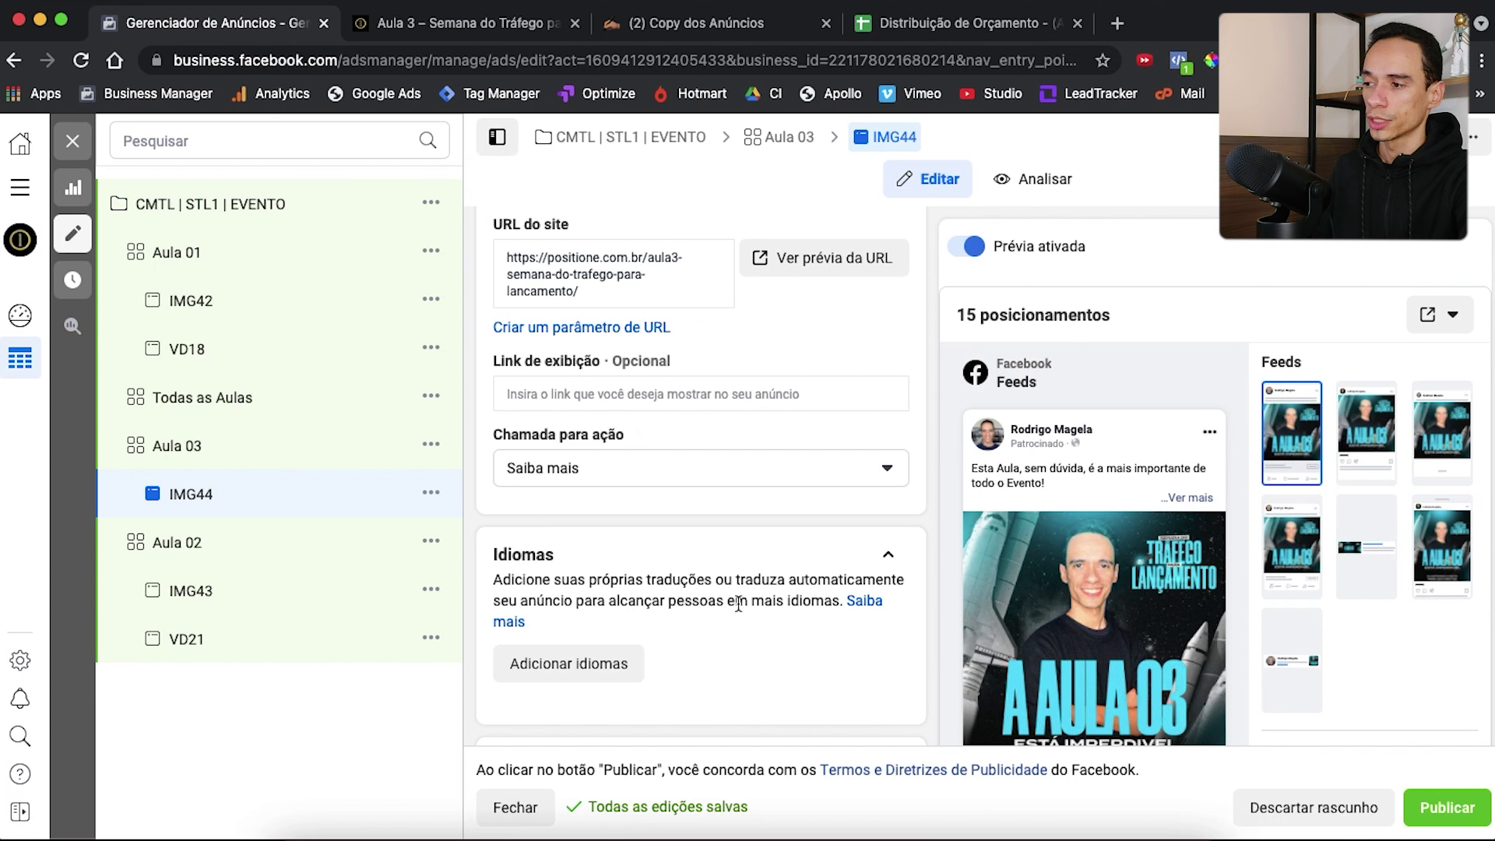
scroll(737, 606, "down", 5)
scroll(737, 609, "up", 15)
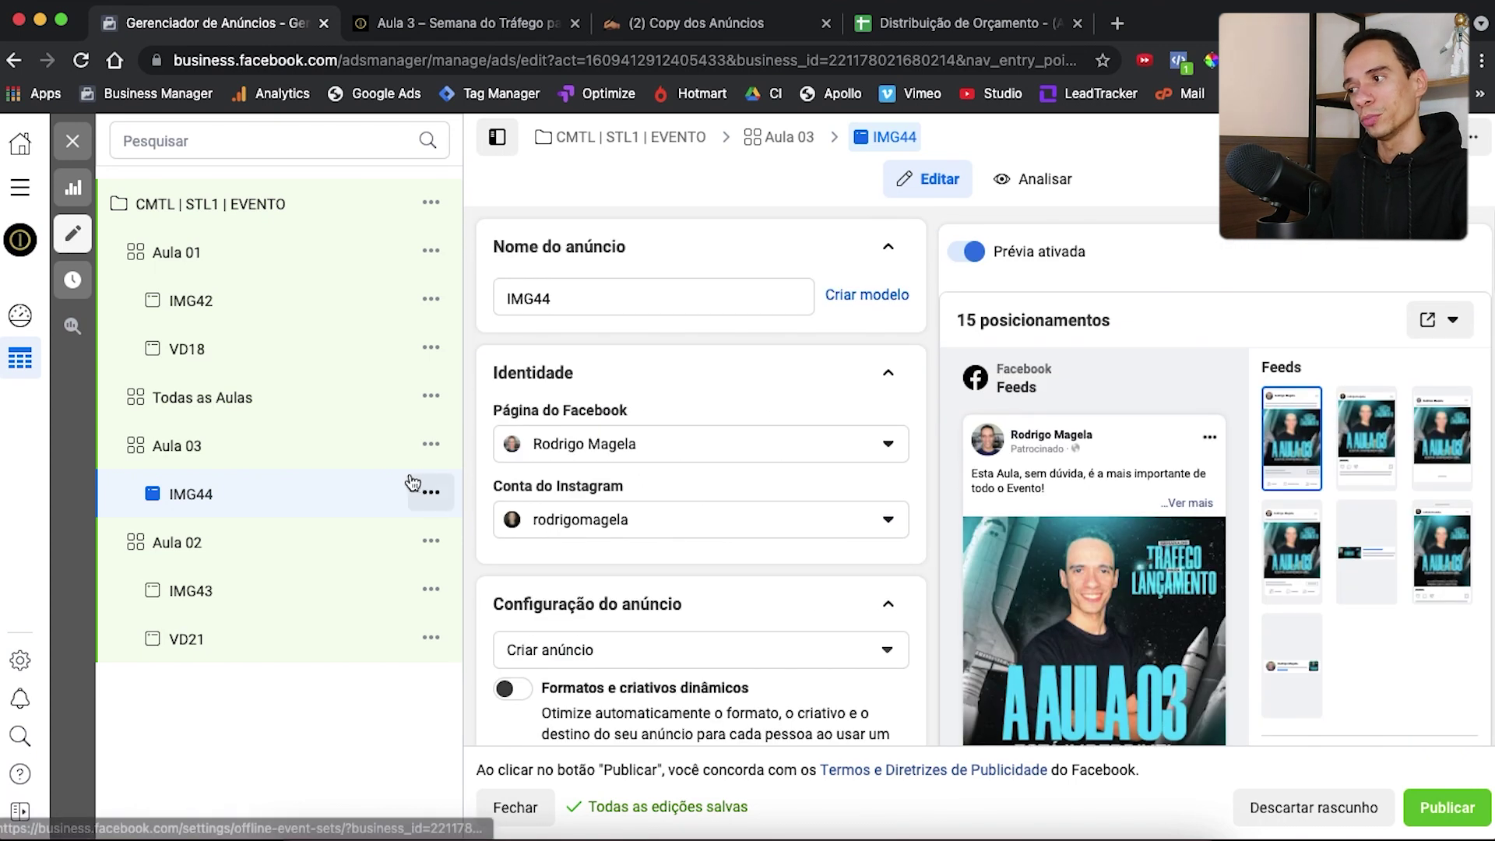
Quickly duplicate the IMG44 ad and replace the copy's media with the VD24 feed video from the company videos
left_click(431, 492)
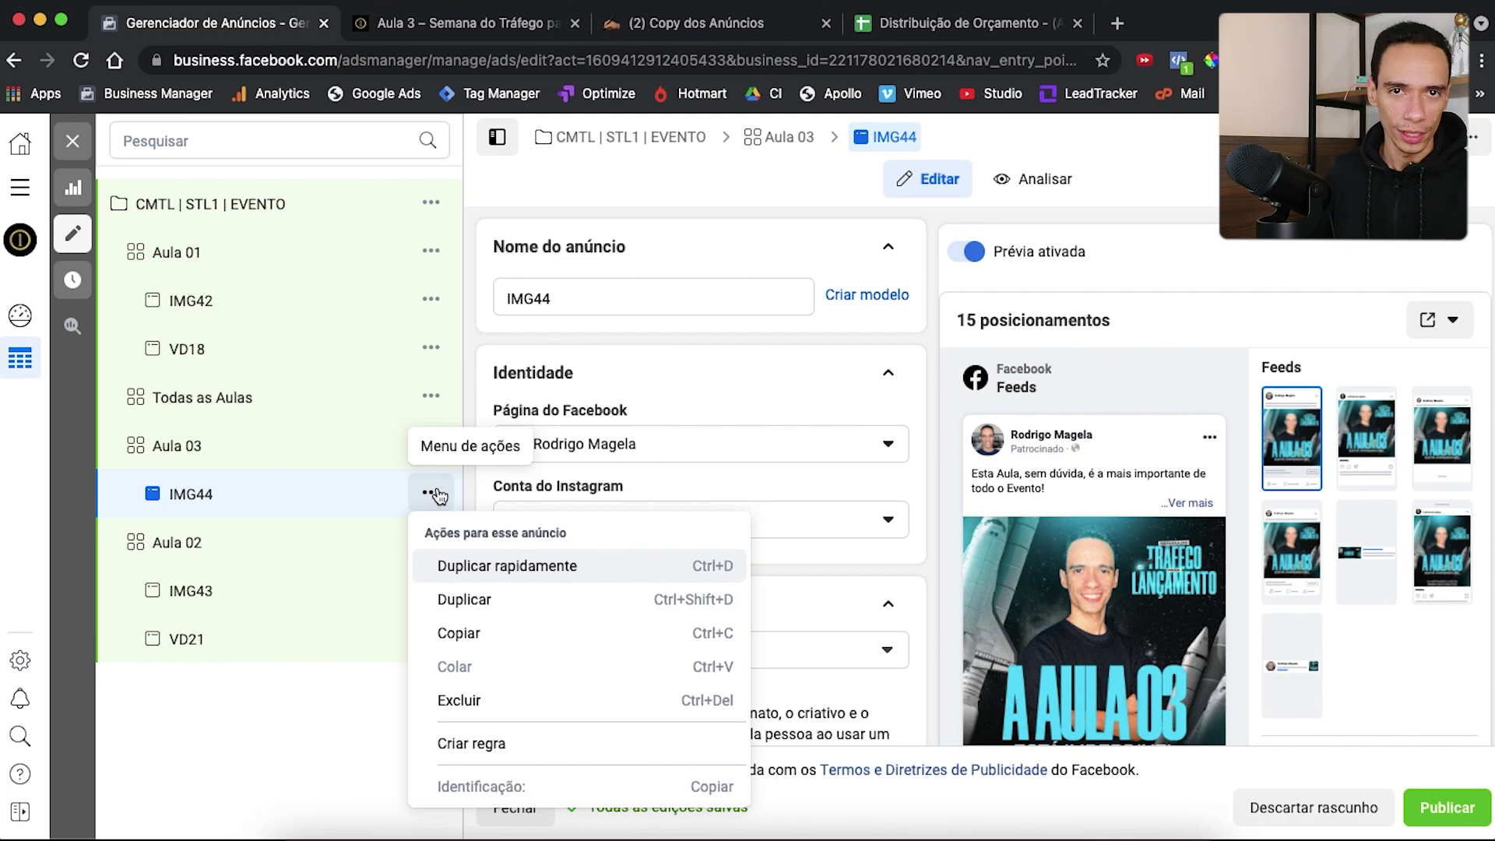
left_click(532, 566)
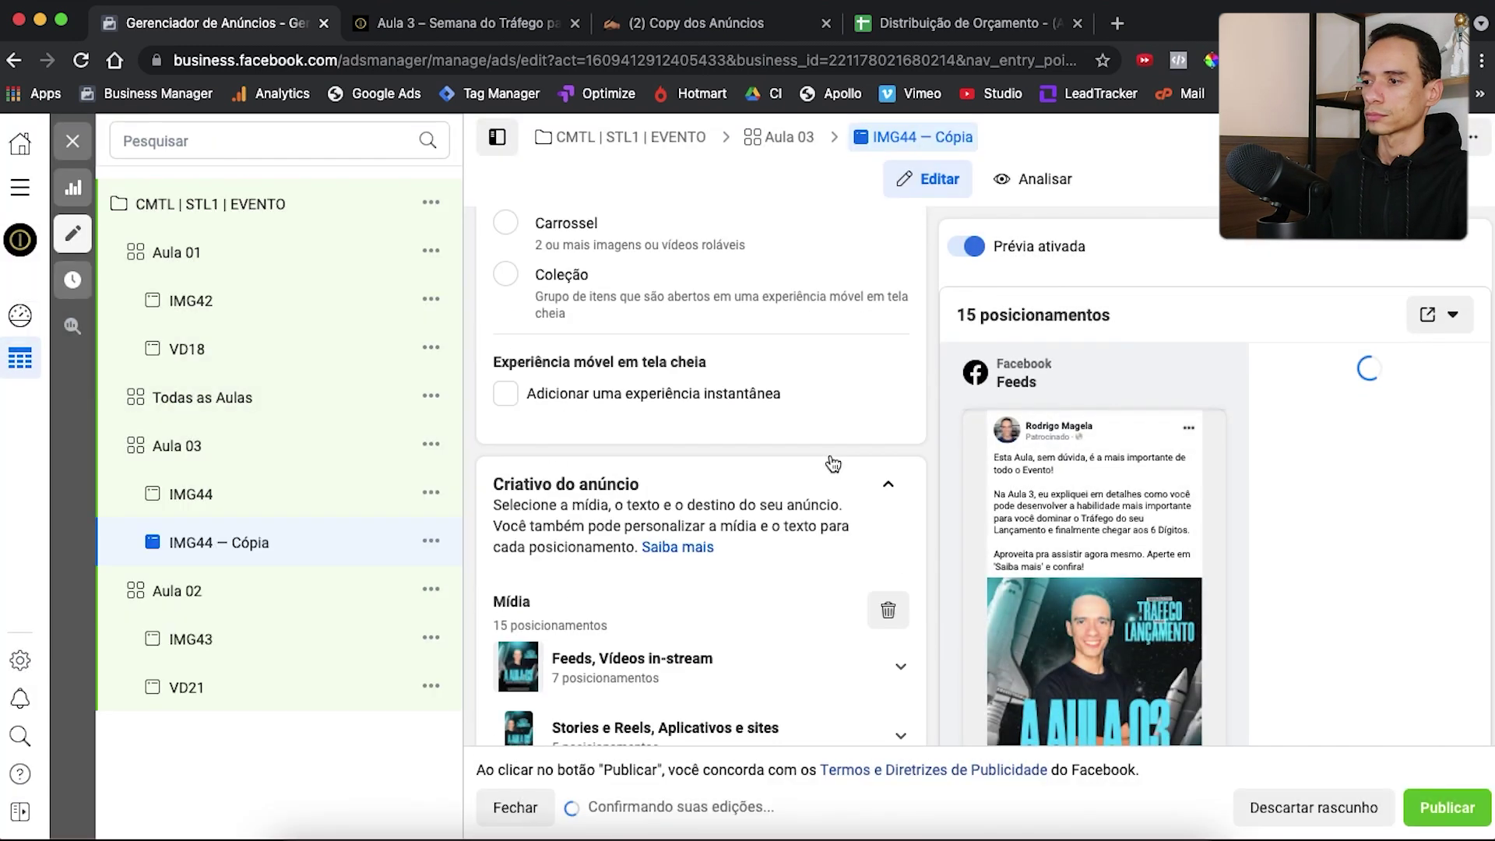
left_click(581, 396)
left_click(584, 478)
left_click(560, 250)
left_click(627, 335)
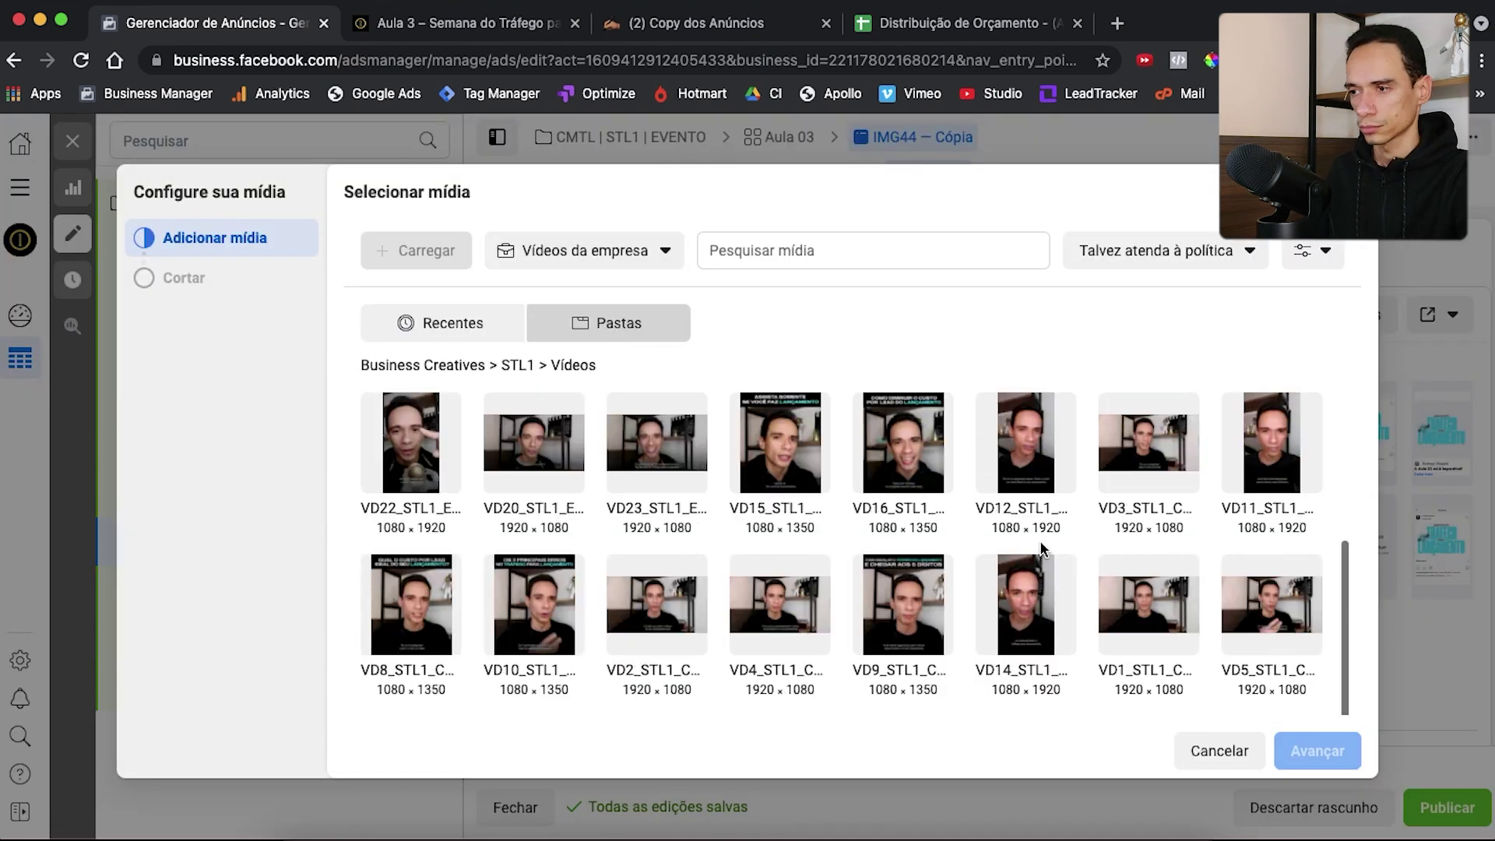
scroll(974, 543, "down", 2)
scroll(989, 530, "up", 3)
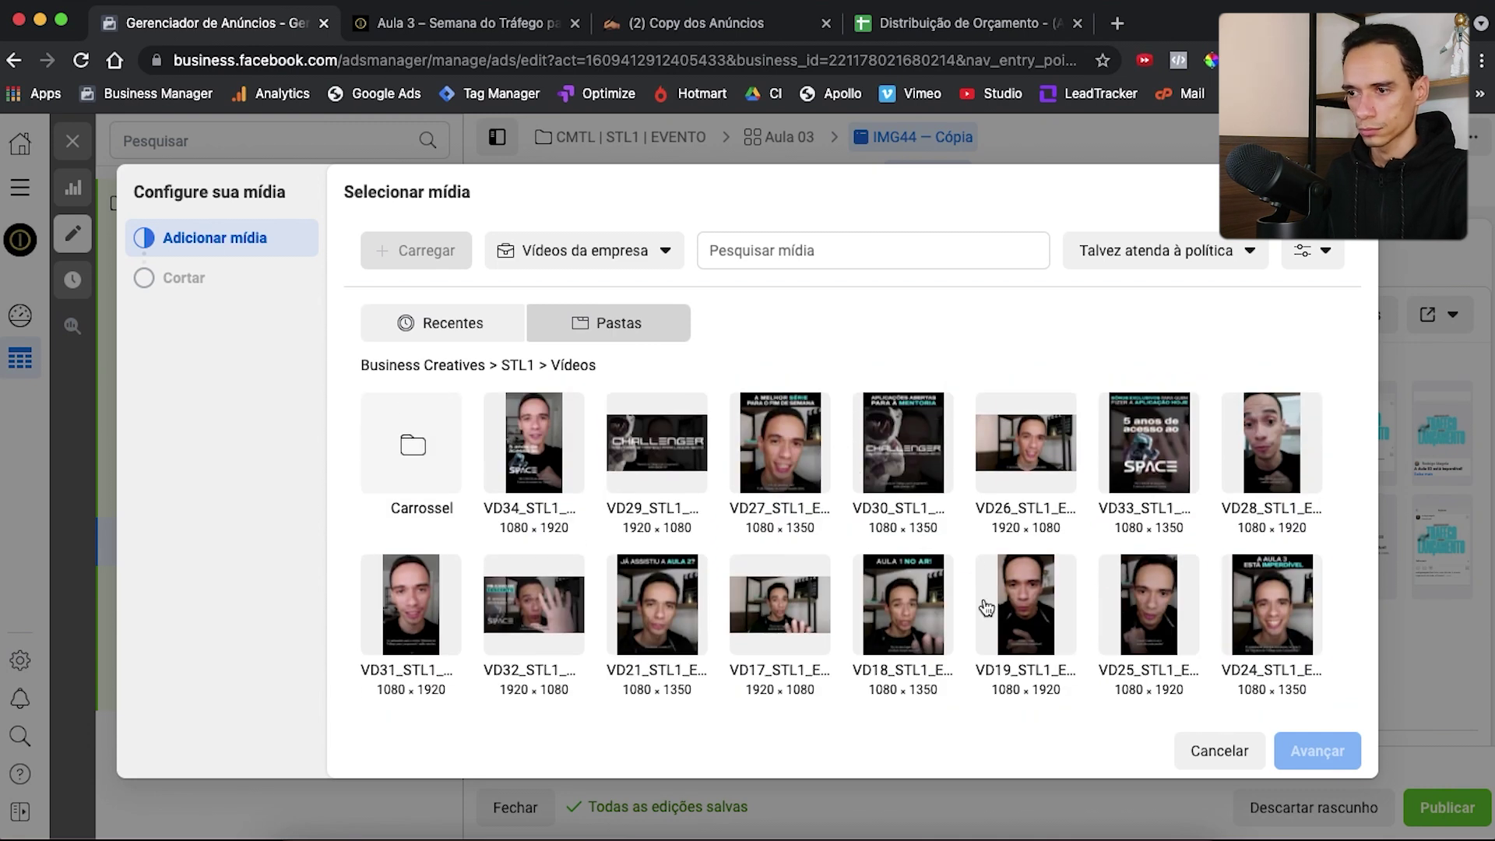
left_click(1272, 606)
left_click(1317, 751)
Replace the Stories and Reels, apps and sites media with the vertical Aula 3 video VD25
left_click(894, 241)
left_click(637, 257)
left_click(627, 334)
scroll(1065, 557, "down", 2)
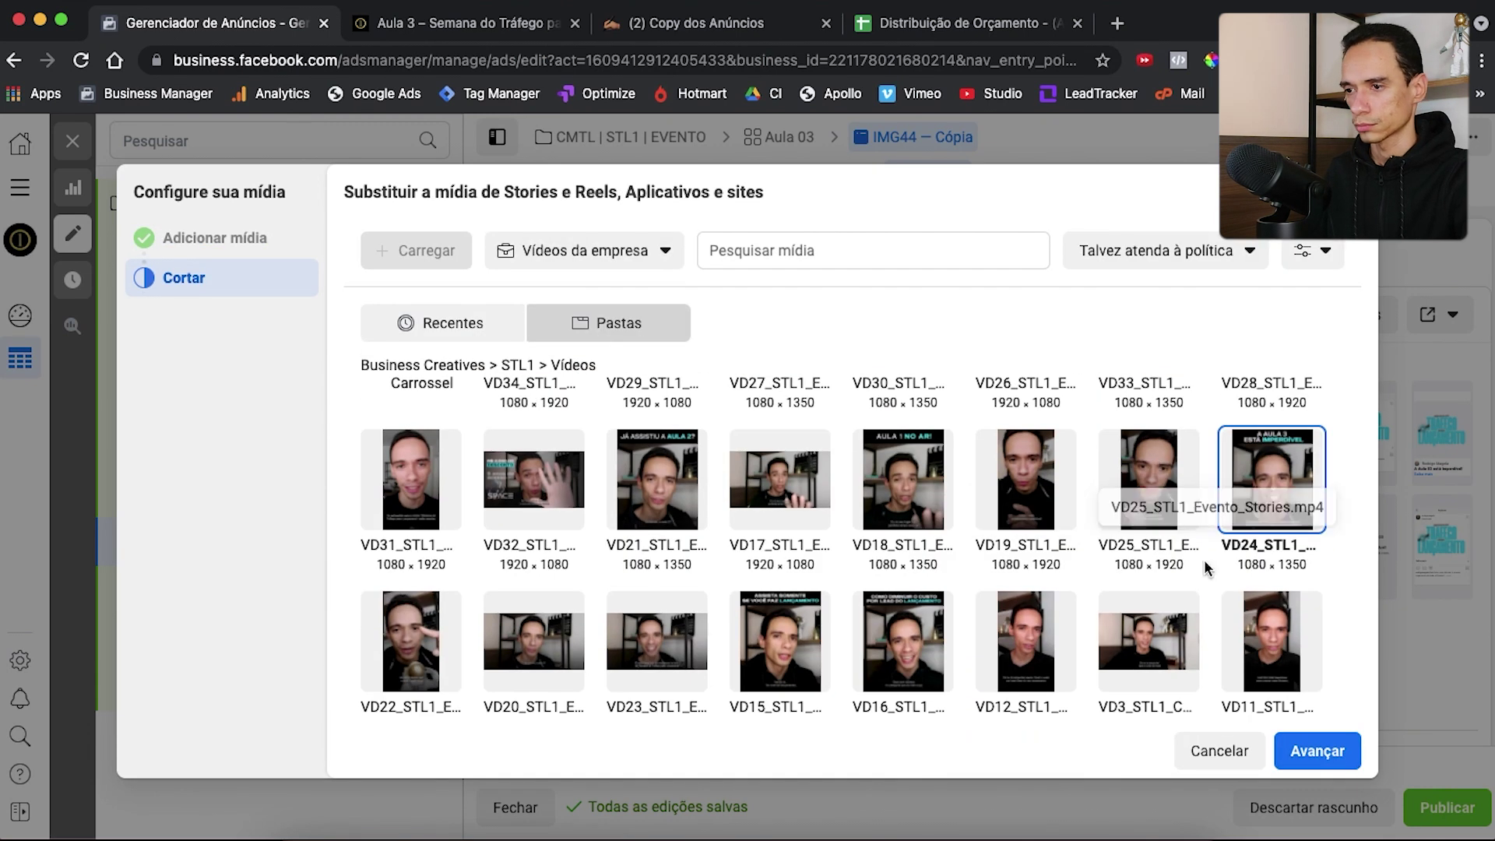
left_click(1317, 751)
Replace the right column, search results and Instant Articles media with the horizontal 1920 × 1080 Aula 3 video, and finish the media setup
scroll(1013, 467, "up", 3)
left_click(1169, 413)
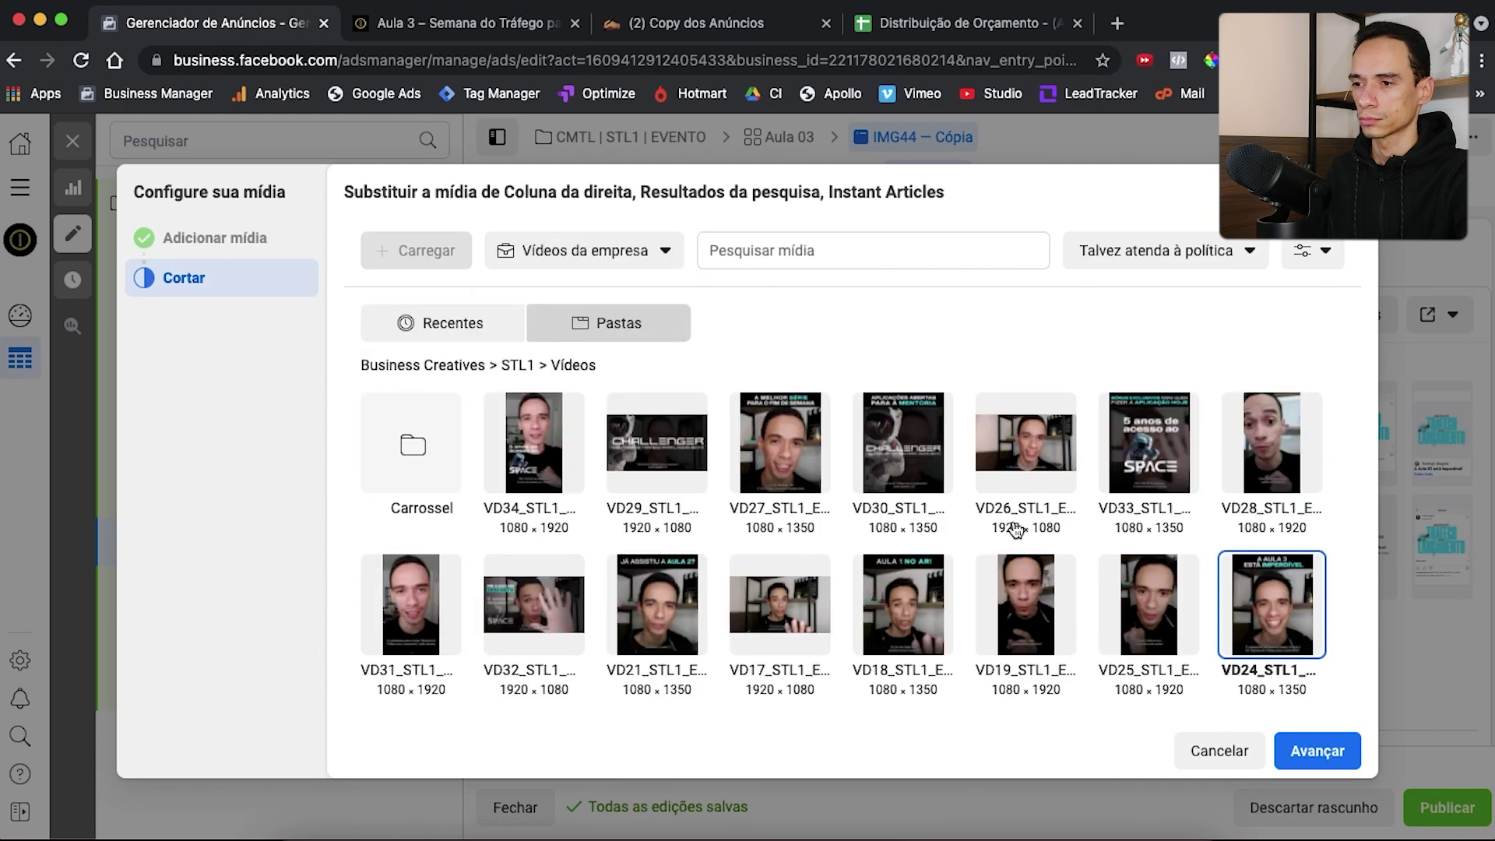
scroll(1016, 530, "down", 3)
left_click(1317, 751)
scroll(1016, 418, "down", 3)
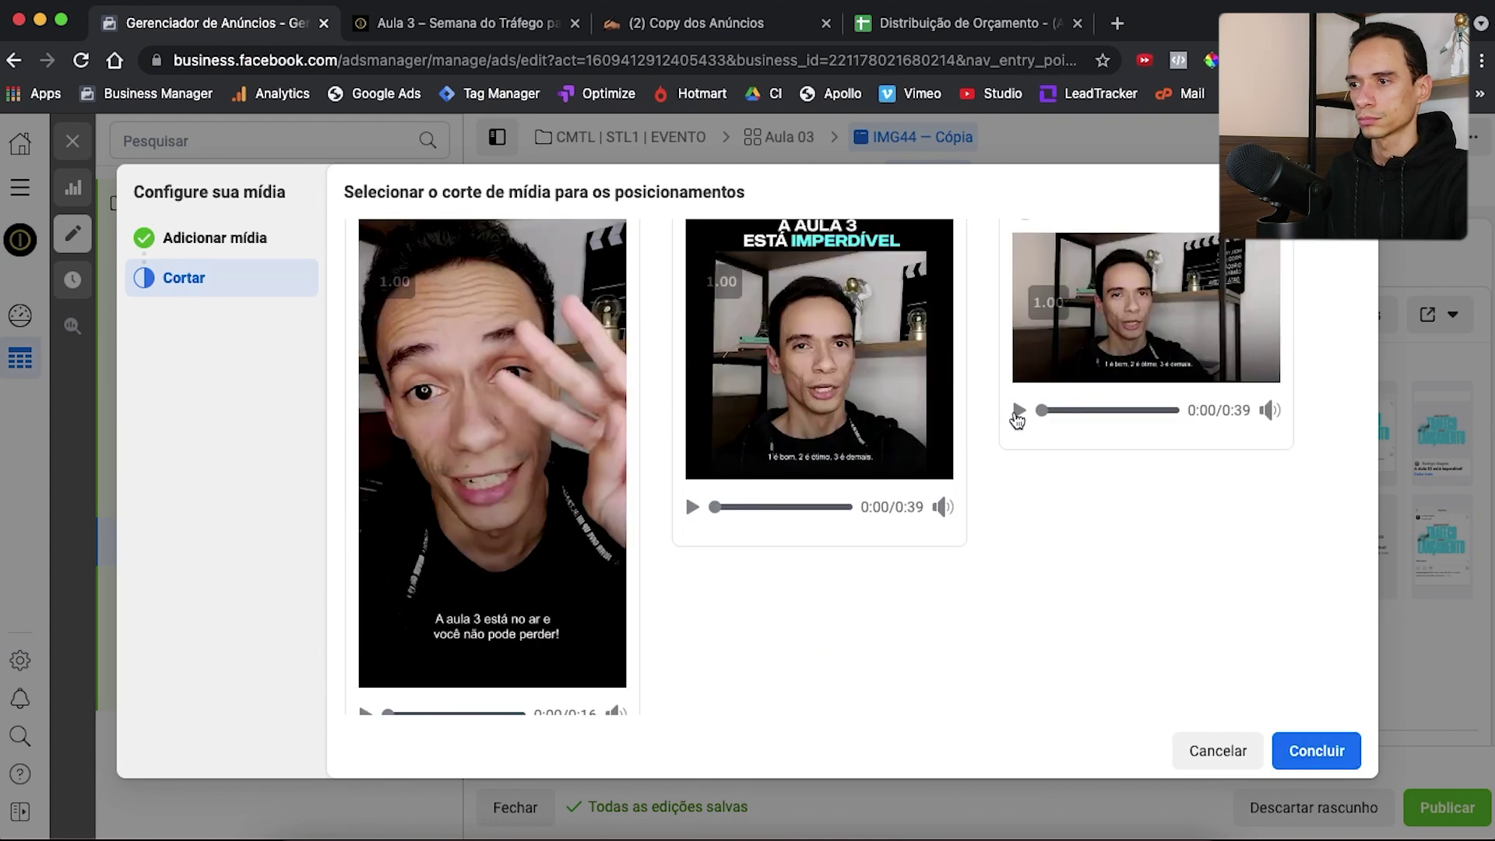
left_click(1318, 751)
Rename the duplicated ad as VD24 and check its media, texts and tracking settings
scroll(701, 467, "up", 5)
triple_click(654, 296)
type("VD")
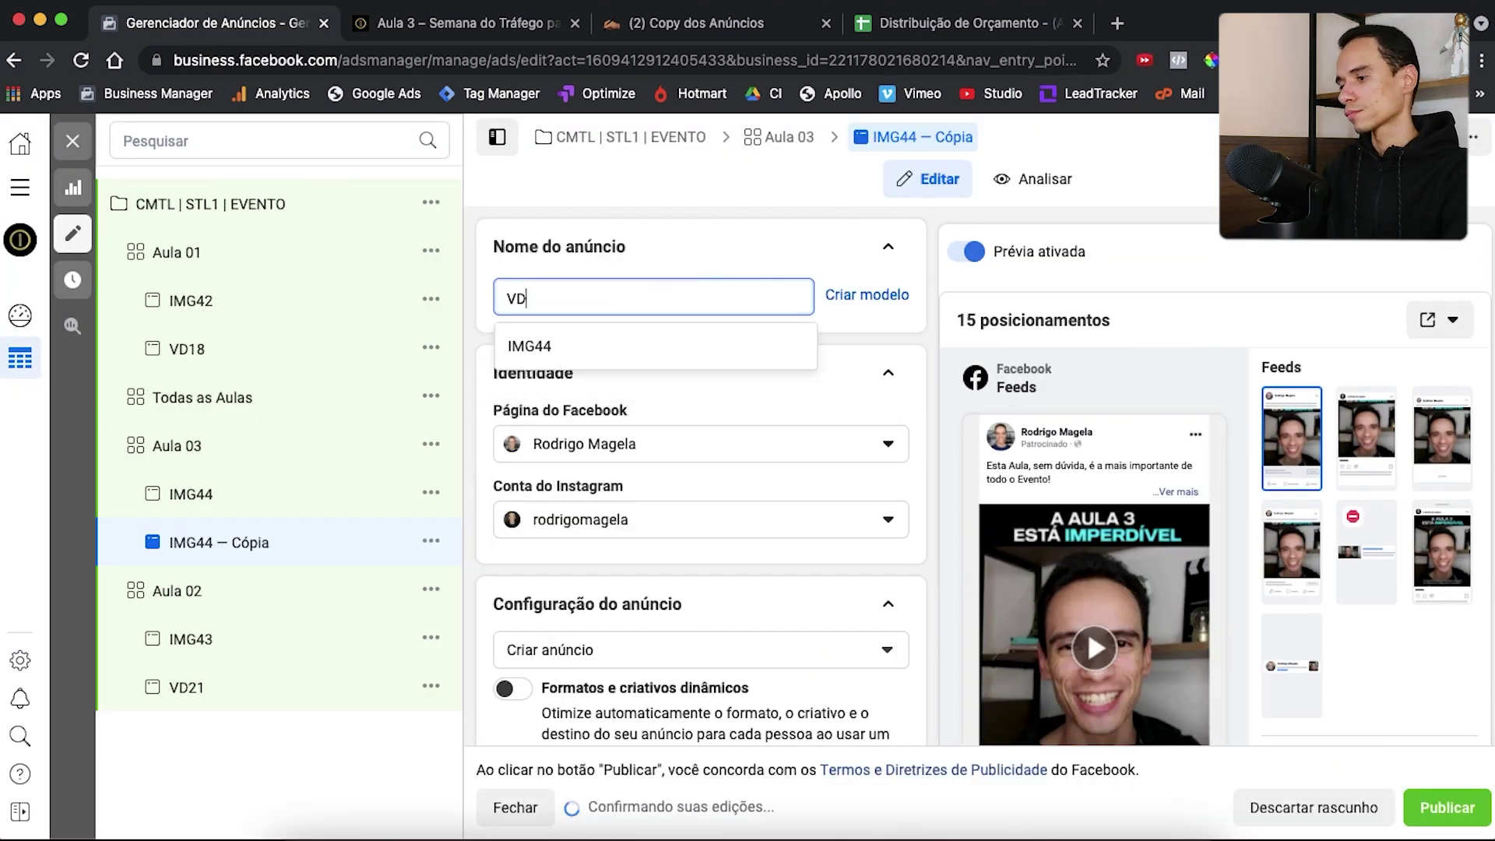
type("24")
scroll(638, 566, "down", 10)
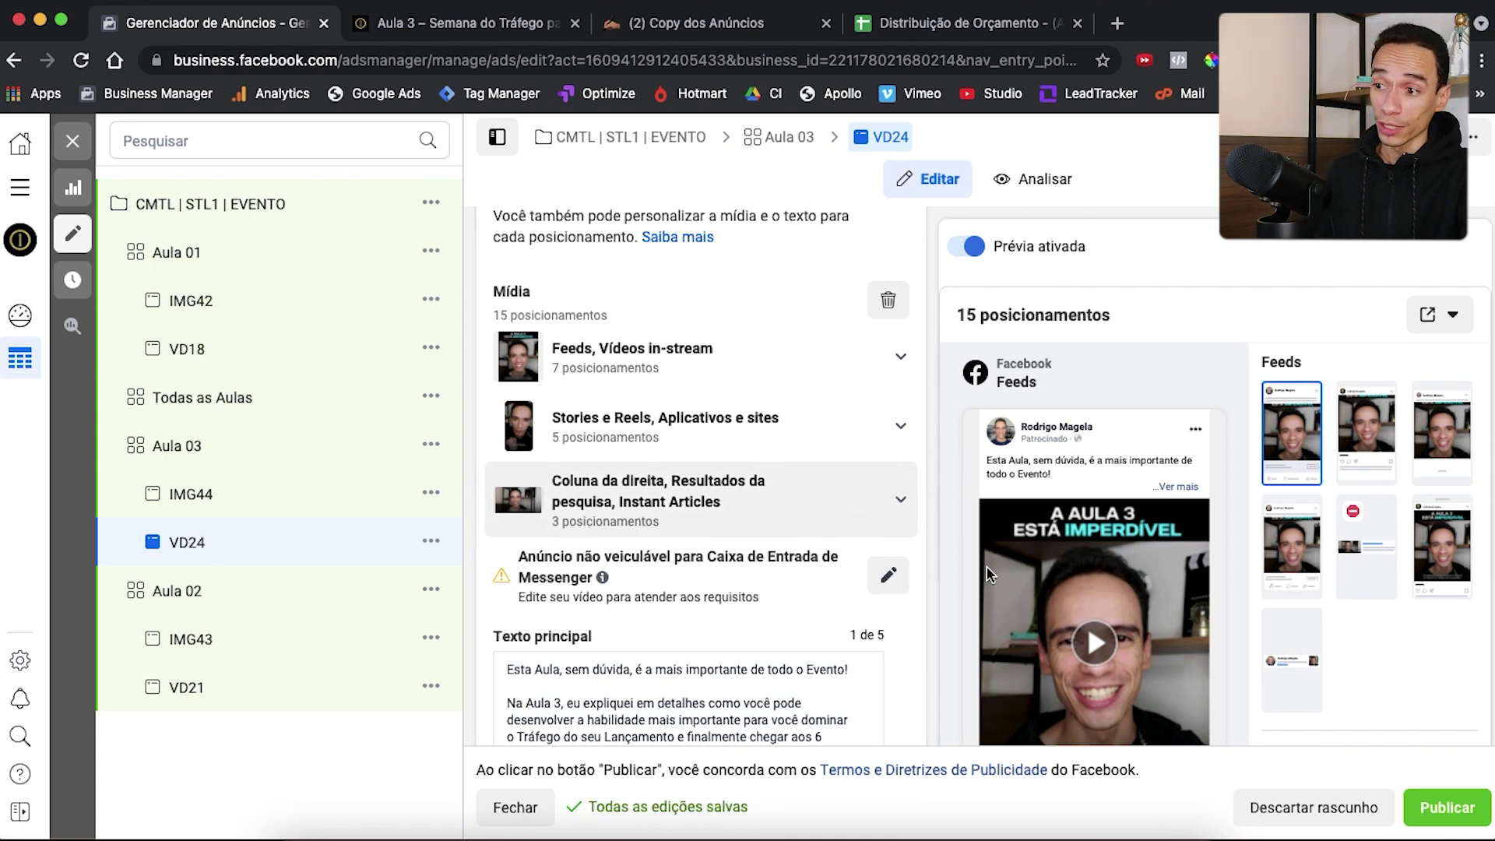
scroll(867, 583, "down", 15)
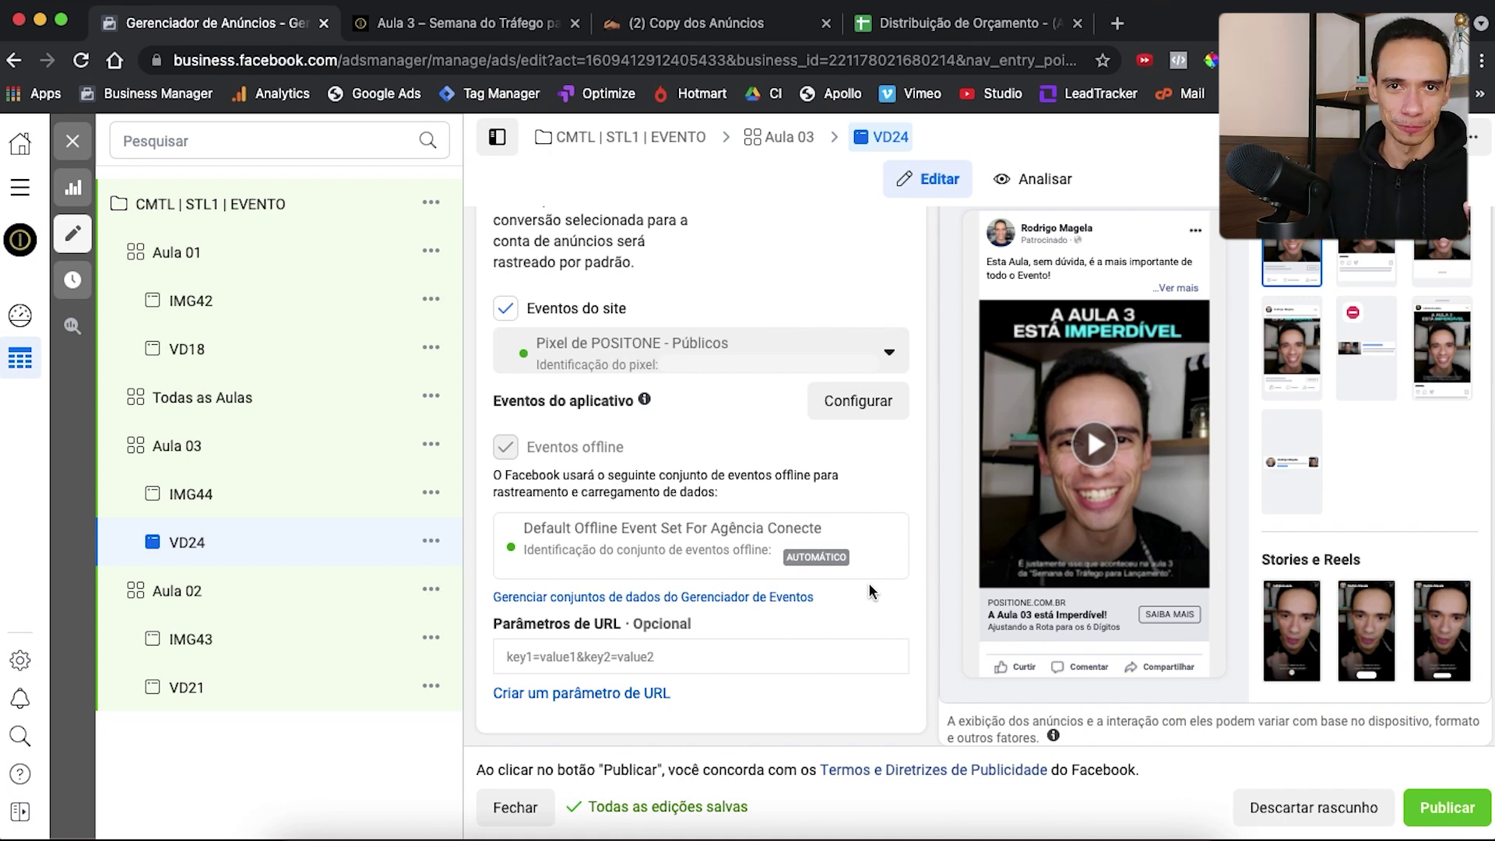
Create a new ad in the Todas as Aulas ad set
left_click(246, 404)
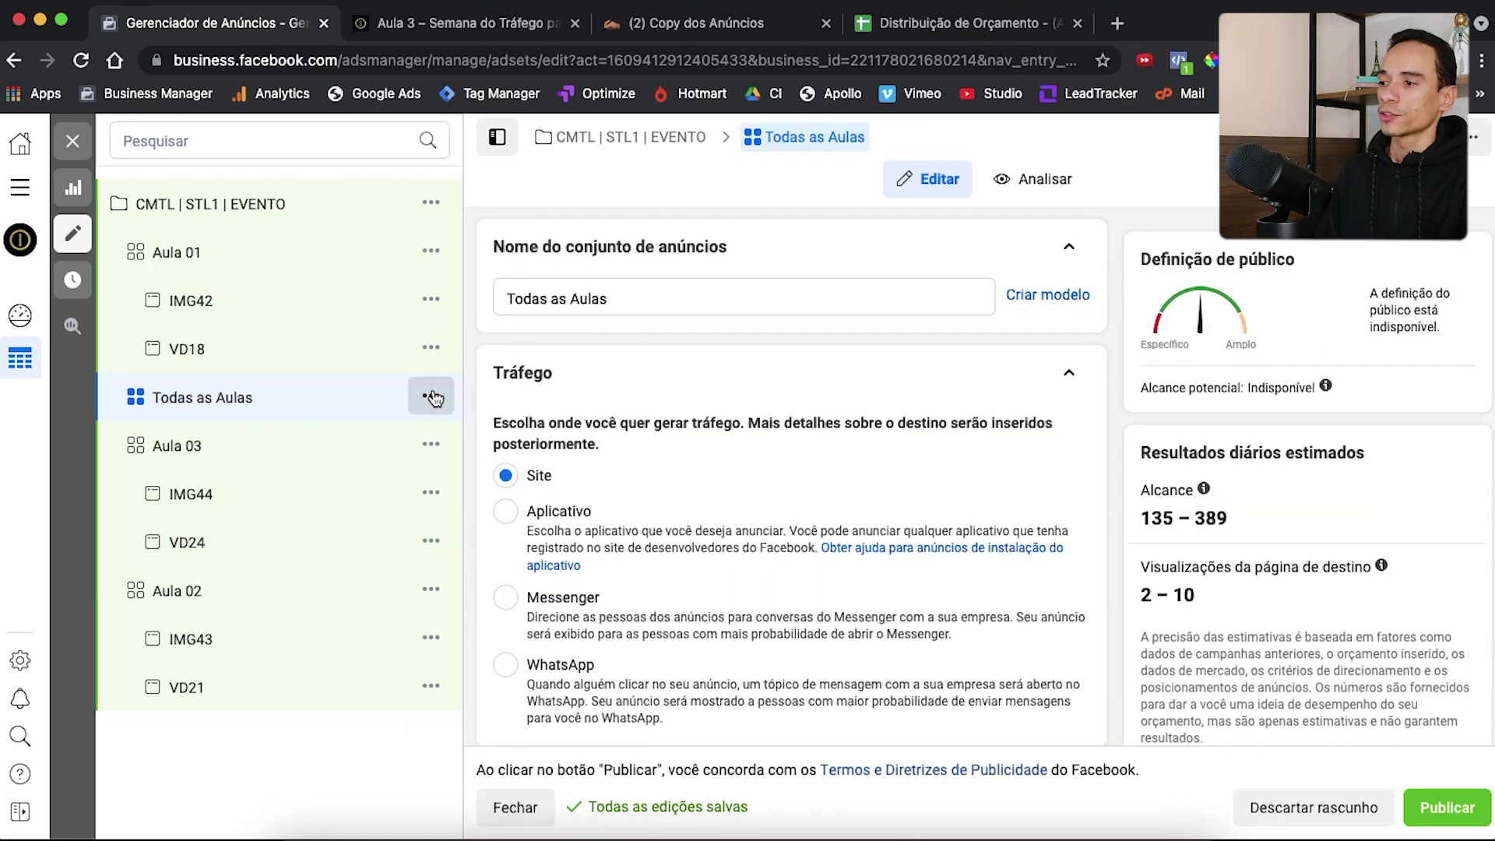
left_click(433, 397)
left_click(536, 657)
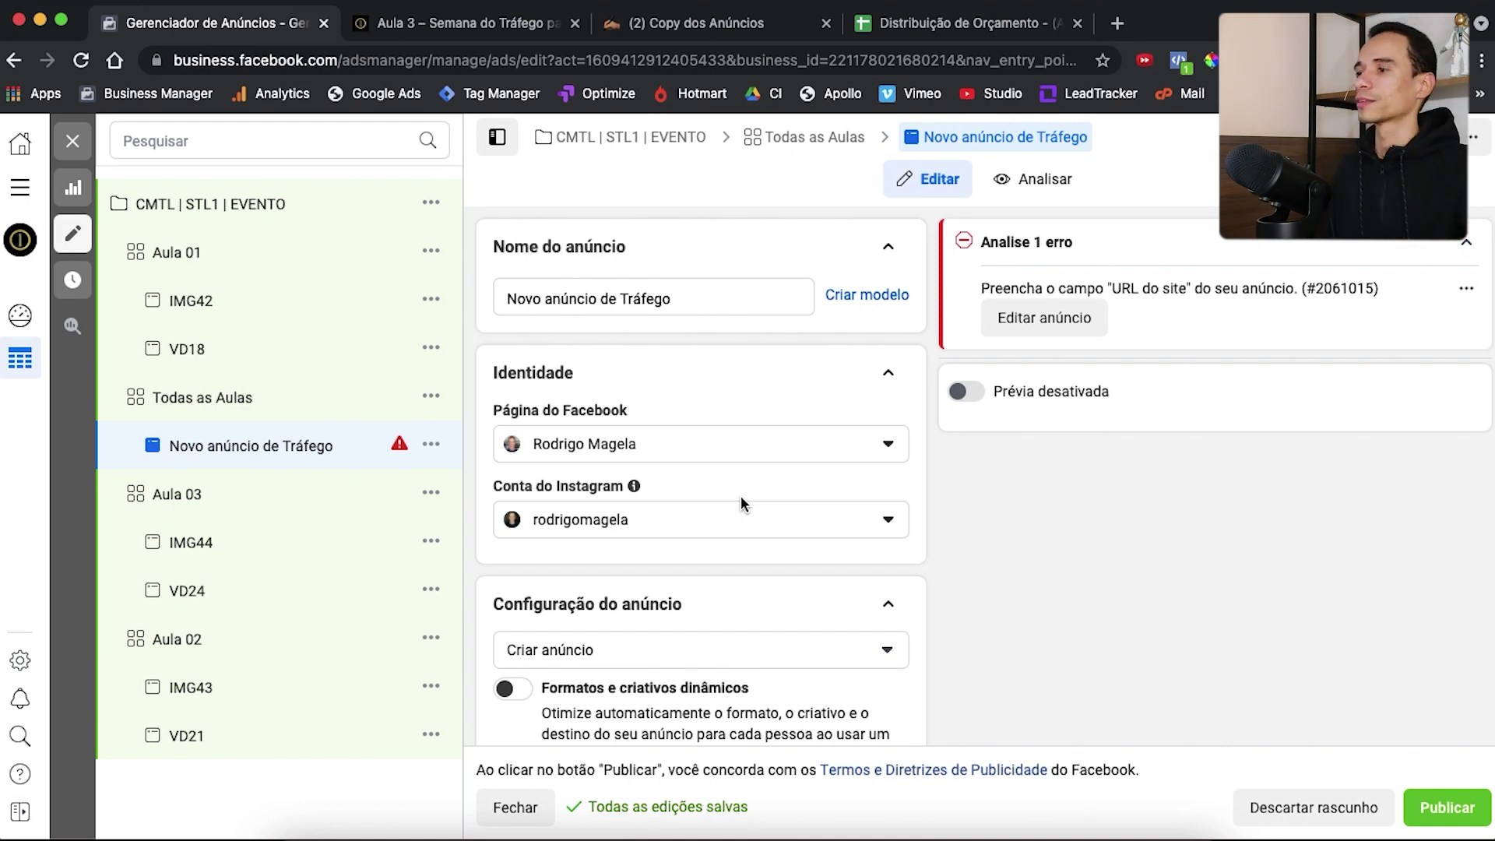
Add the 1000 × 1250 feed image IMG45 from the company images as the Todas as Aulas ad's media
scroll(748, 511, "down", 10)
left_click(568, 527)
left_click(546, 574)
scroll(871, 382, "down", 10)
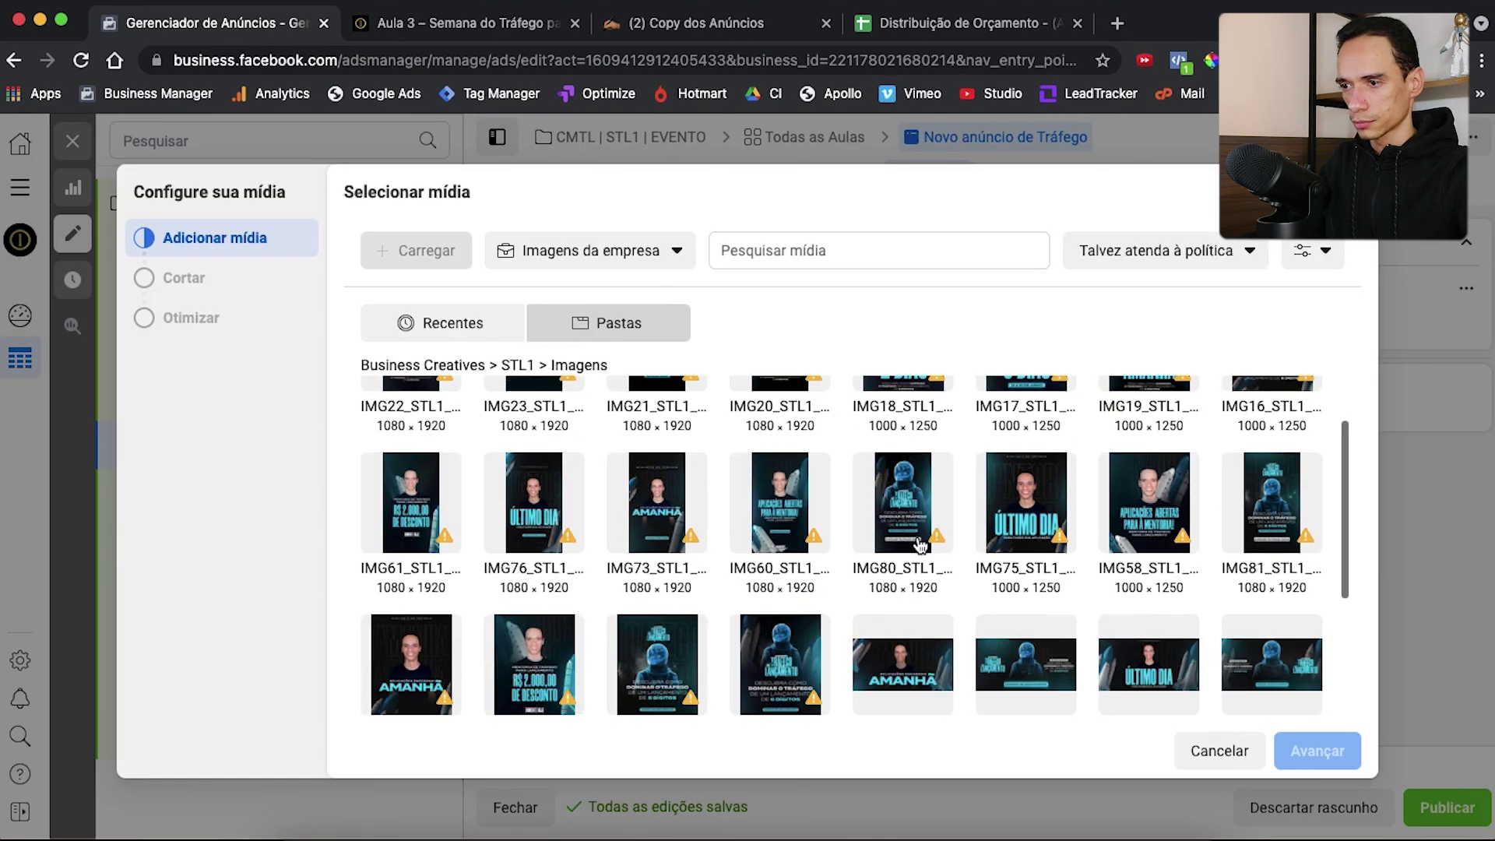
left_click(1272, 507)
left_click(1318, 751)
Replace the Stories and Reels, apps and sites media with the vertical 1080 × 1920 image IMG49
left_click(563, 373)
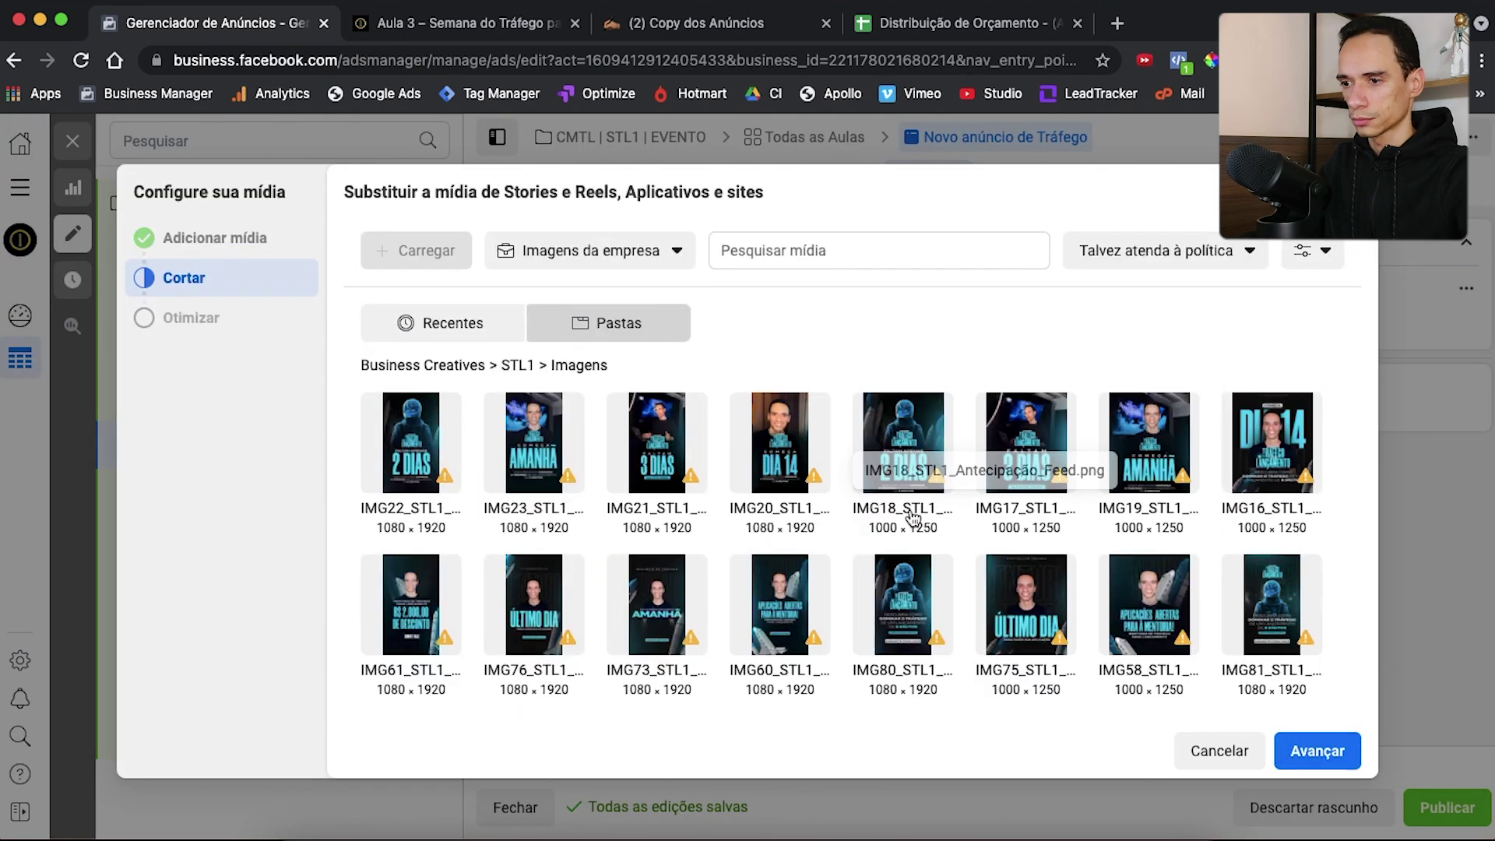
scroll(654, 468, "down", 2)
left_click(654, 475)
left_click(1318, 750)
Replace the right column, search results and Instant Articles media with the horizontal Todas as Aulas image IMG53, and finish the media setup
left_click(1254, 568)
left_click(579, 250)
left_click(650, 372)
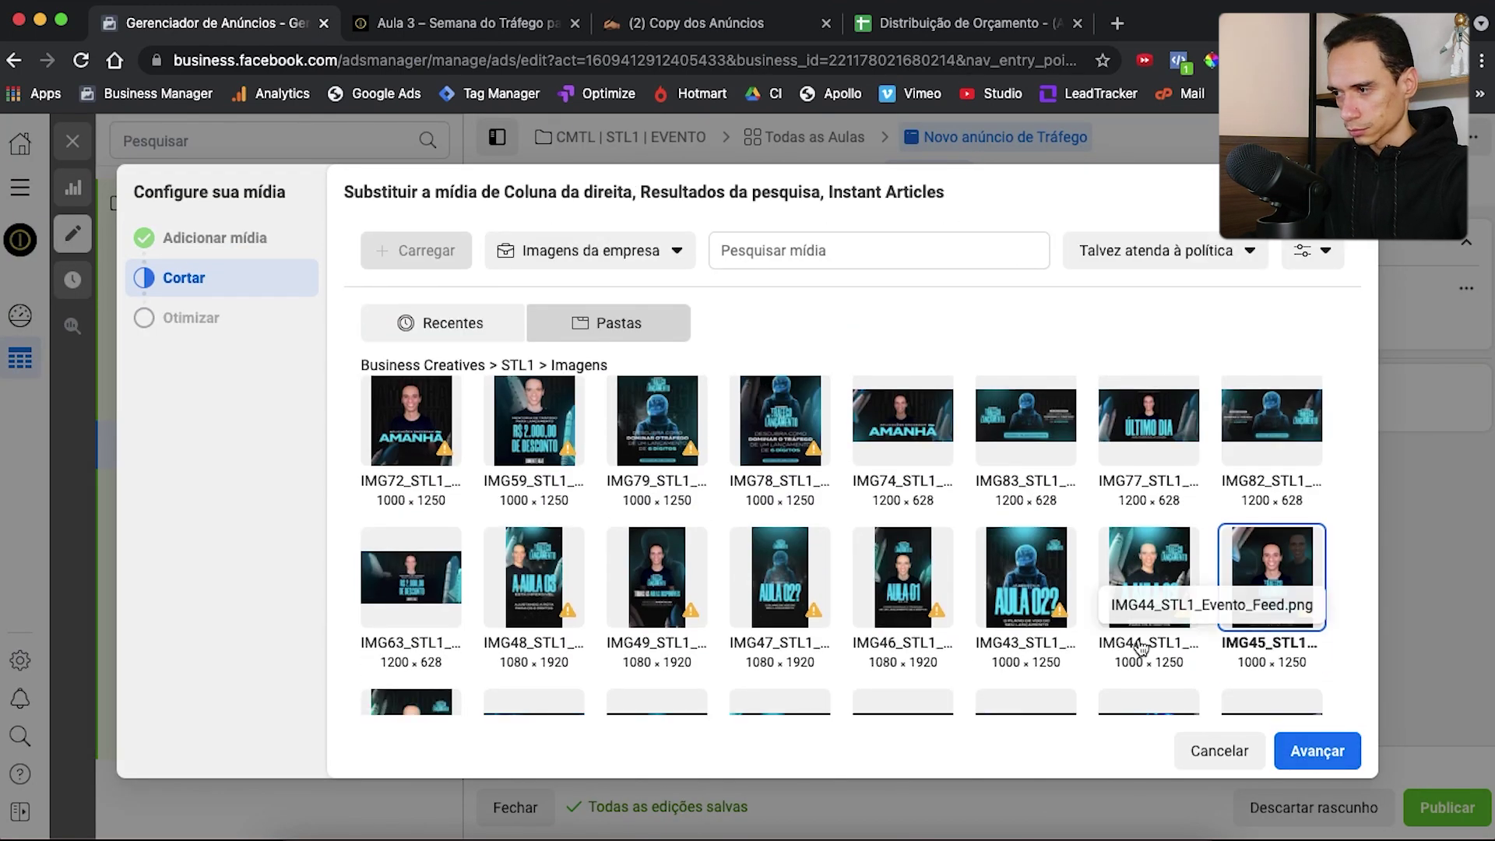
scroll(1261, 546, "down", 5)
left_click(1268, 530)
left_click(1317, 750)
left_click(1318, 751)
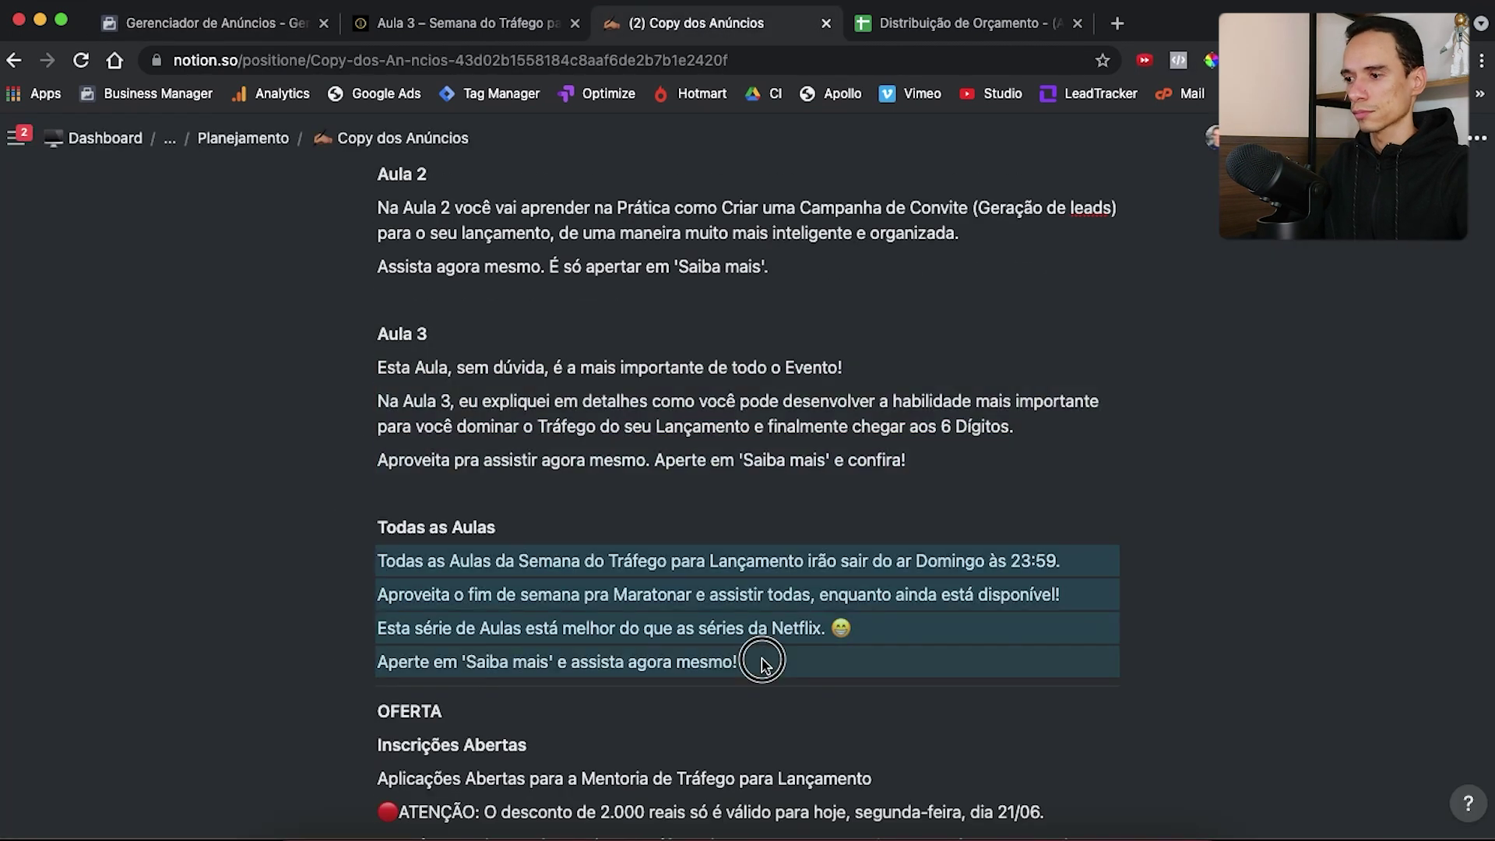
Copy the Todas as Aulas text from the ad copy document into the ad's primary text
key("ctrl+c")
left_click(218, 22)
left_click(822, 382)
key("ctrl+v")
Set the ad's title to "Todas as Aulas Disponíveis" and its description to "Somente até Domingo às 23:59"
left_click(688, 589)
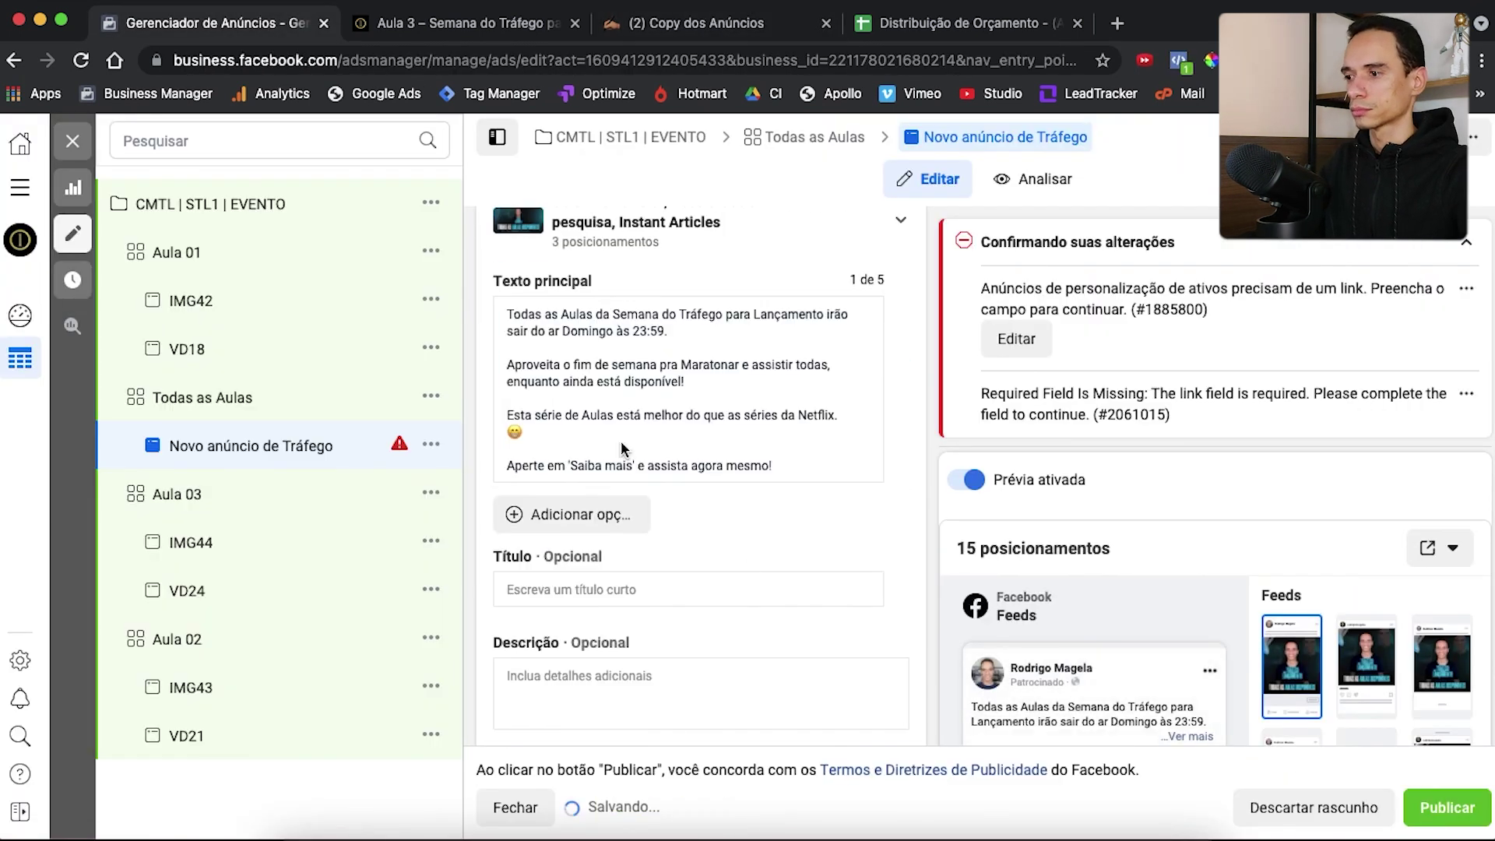
type("Todas as Aulas Disponíveis")
left_click(492, 35)
left_click(701, 605)
type("S")
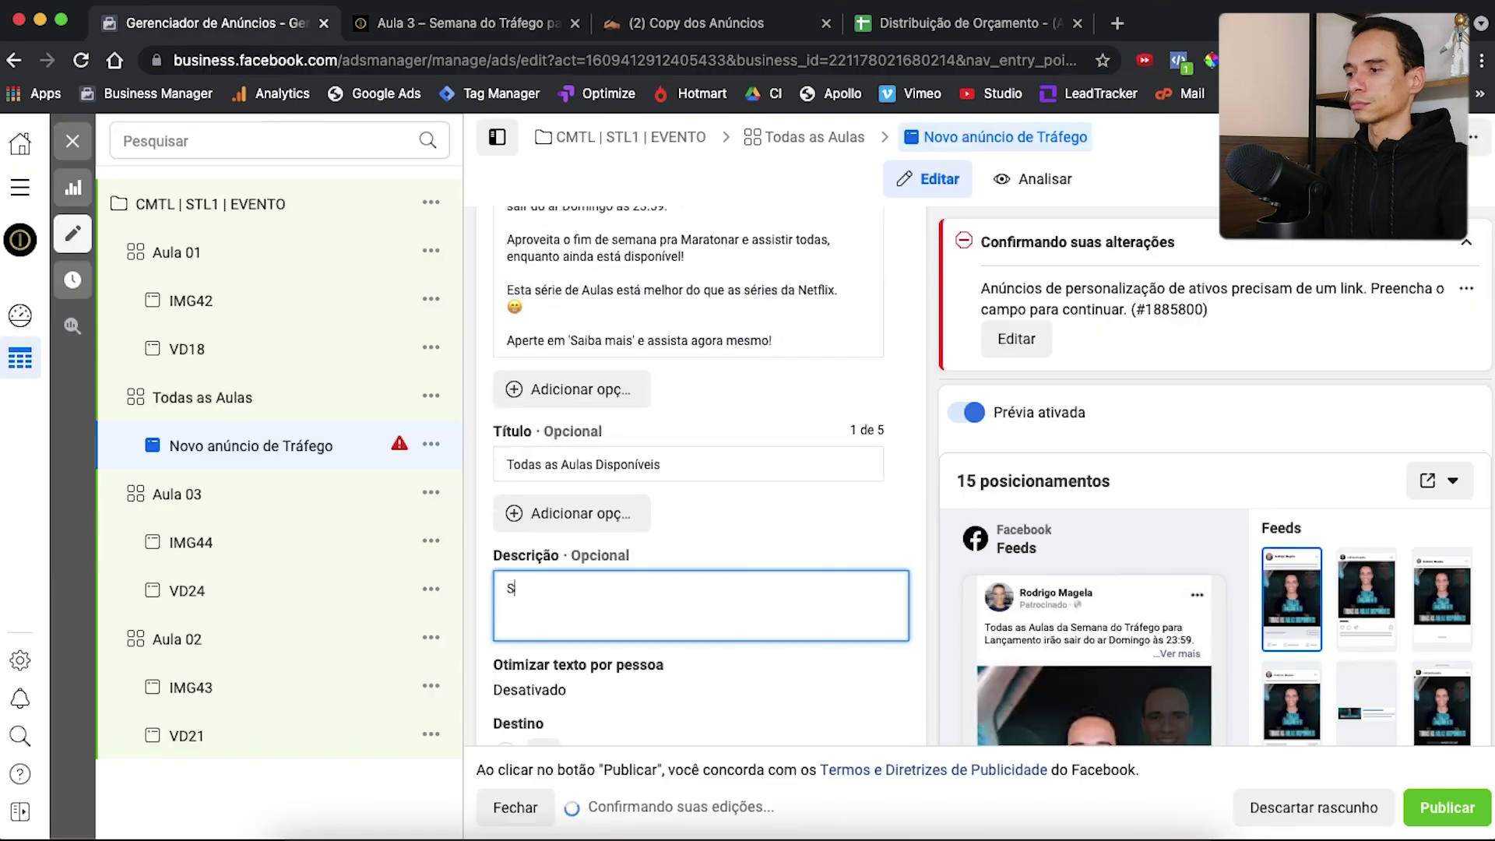
type("omente até Domingo às 23:59")
Copy the Aula 1 page address from its browser tab into the ad's website URL
scroll(931, 520, "down", 5)
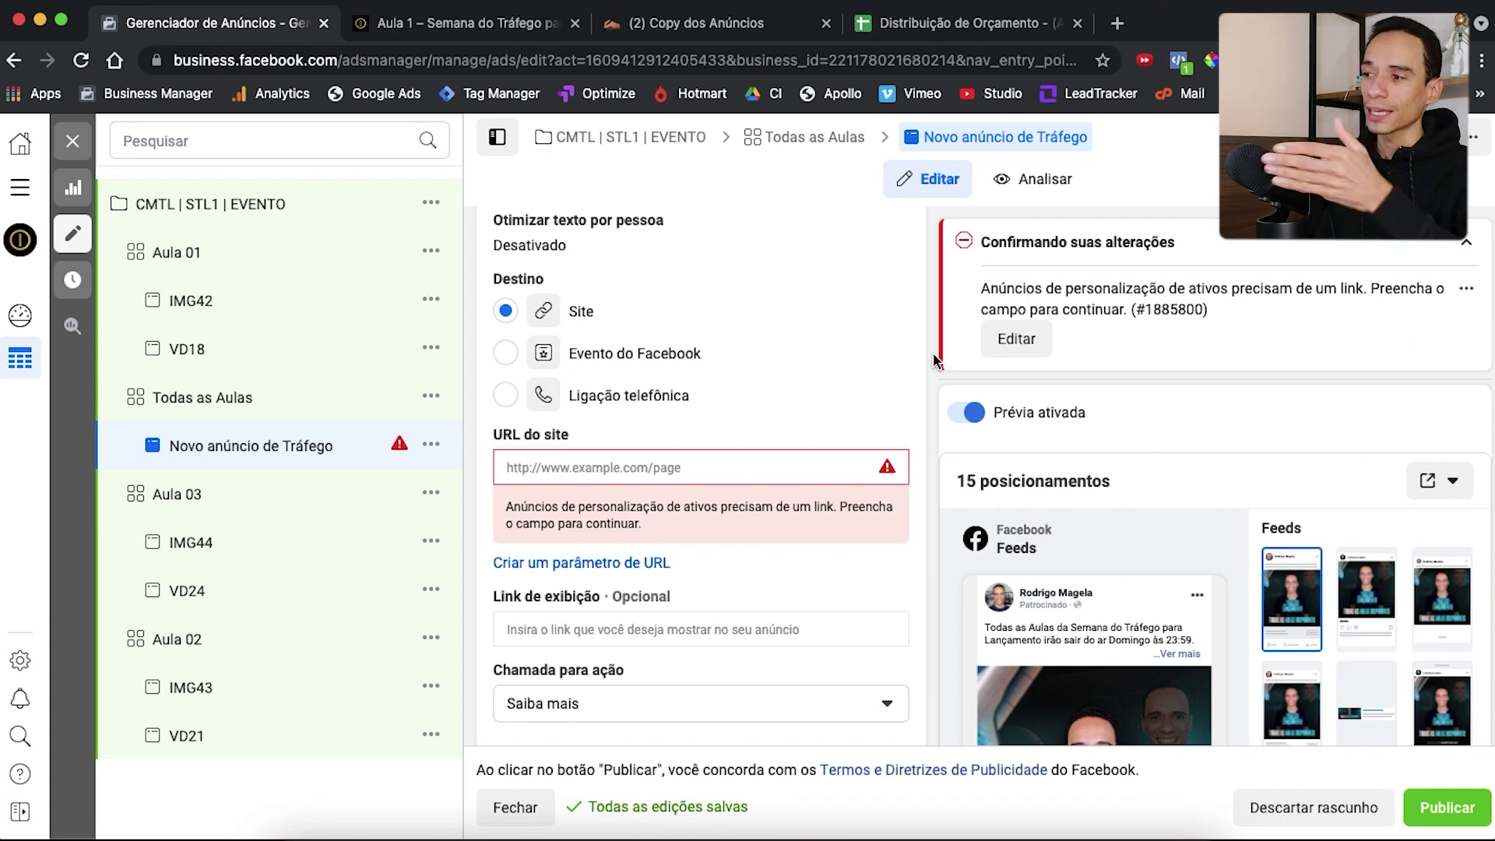
left_click(514, 24)
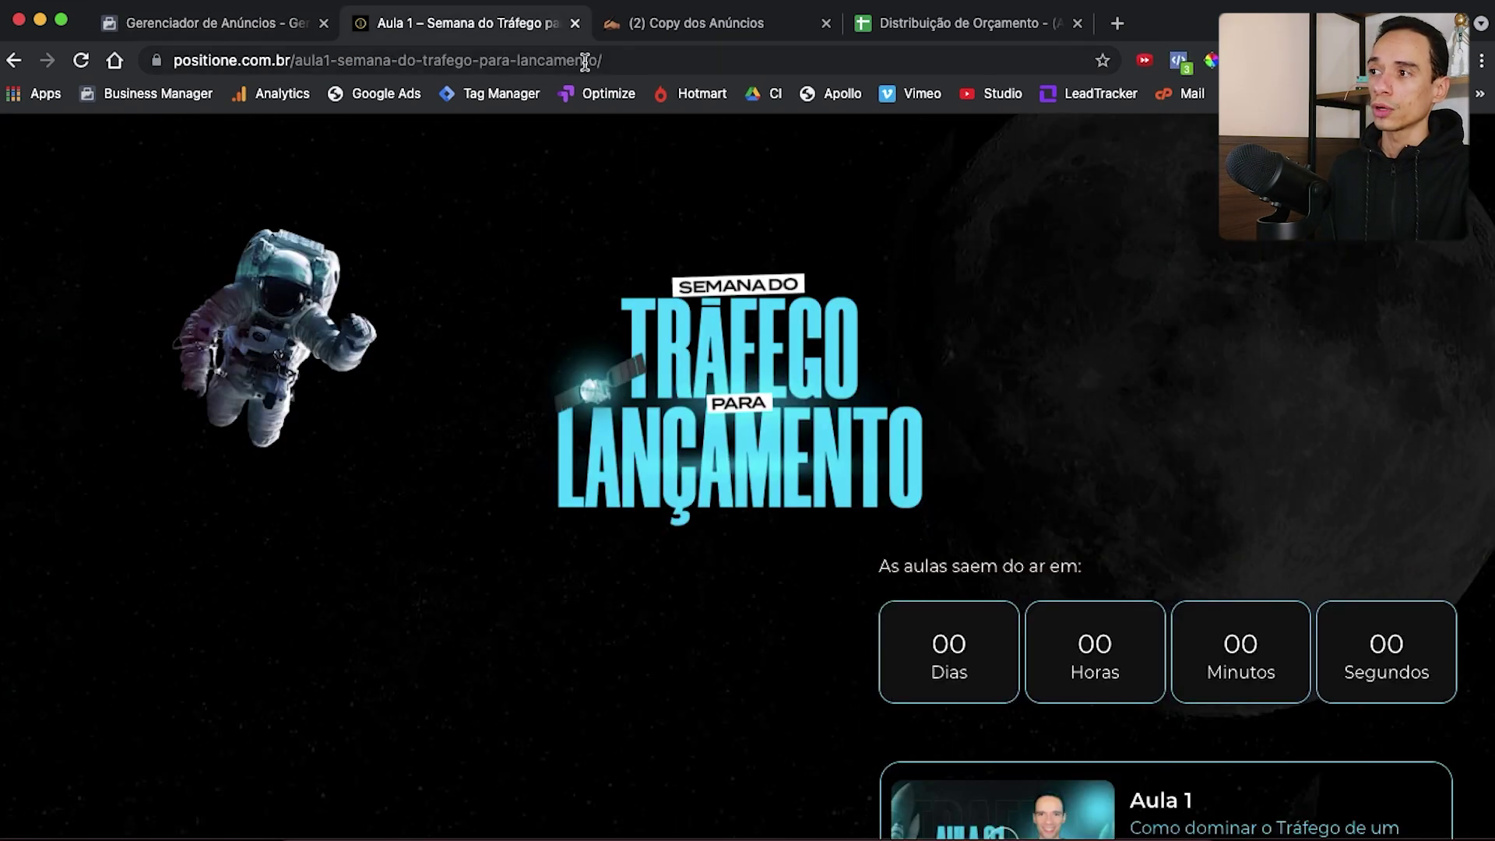
left_click(630, 63)
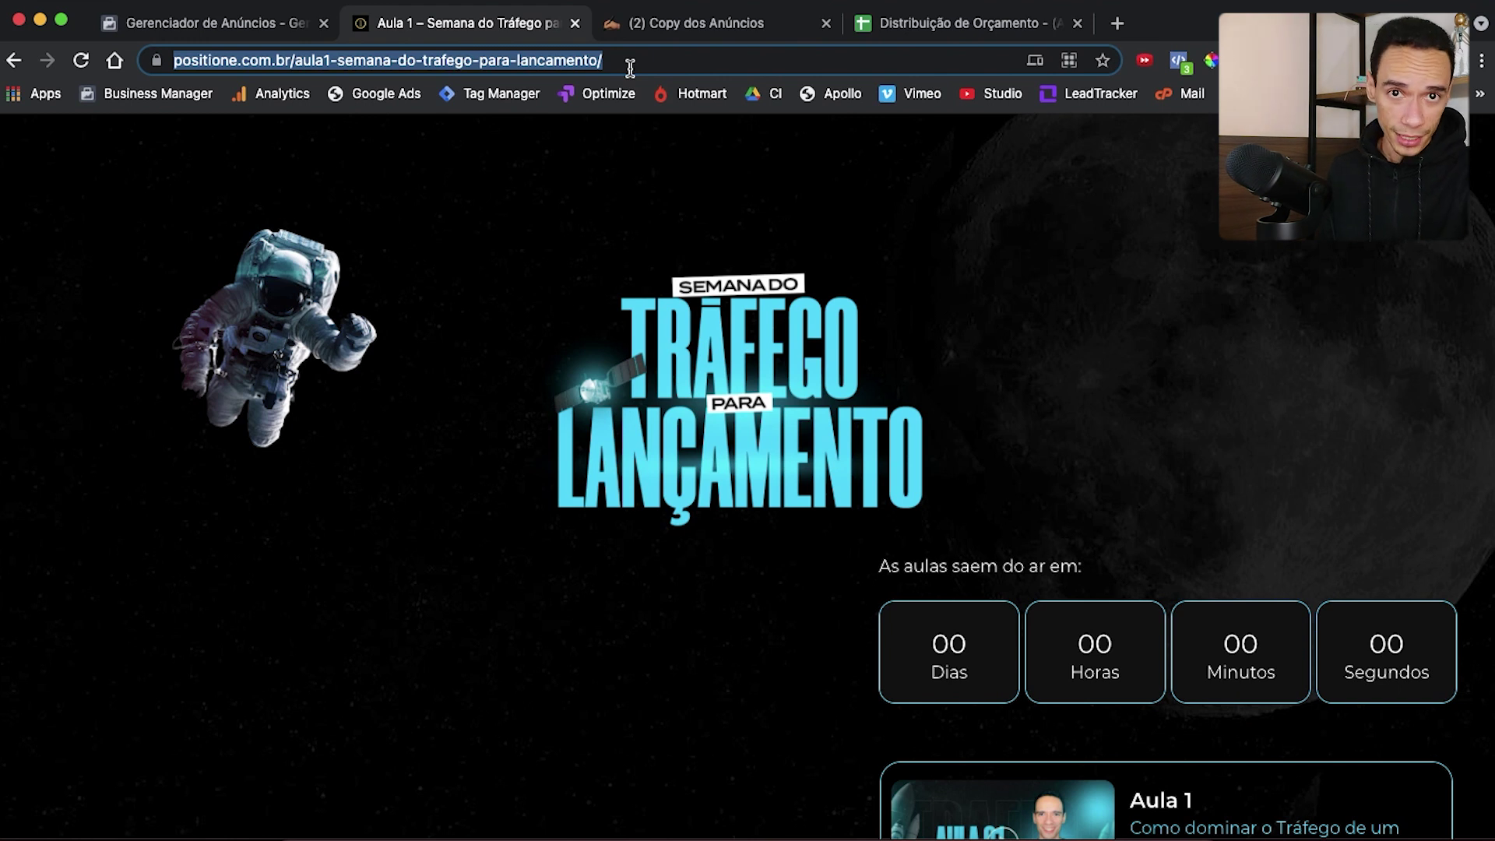
left_click(196, 31)
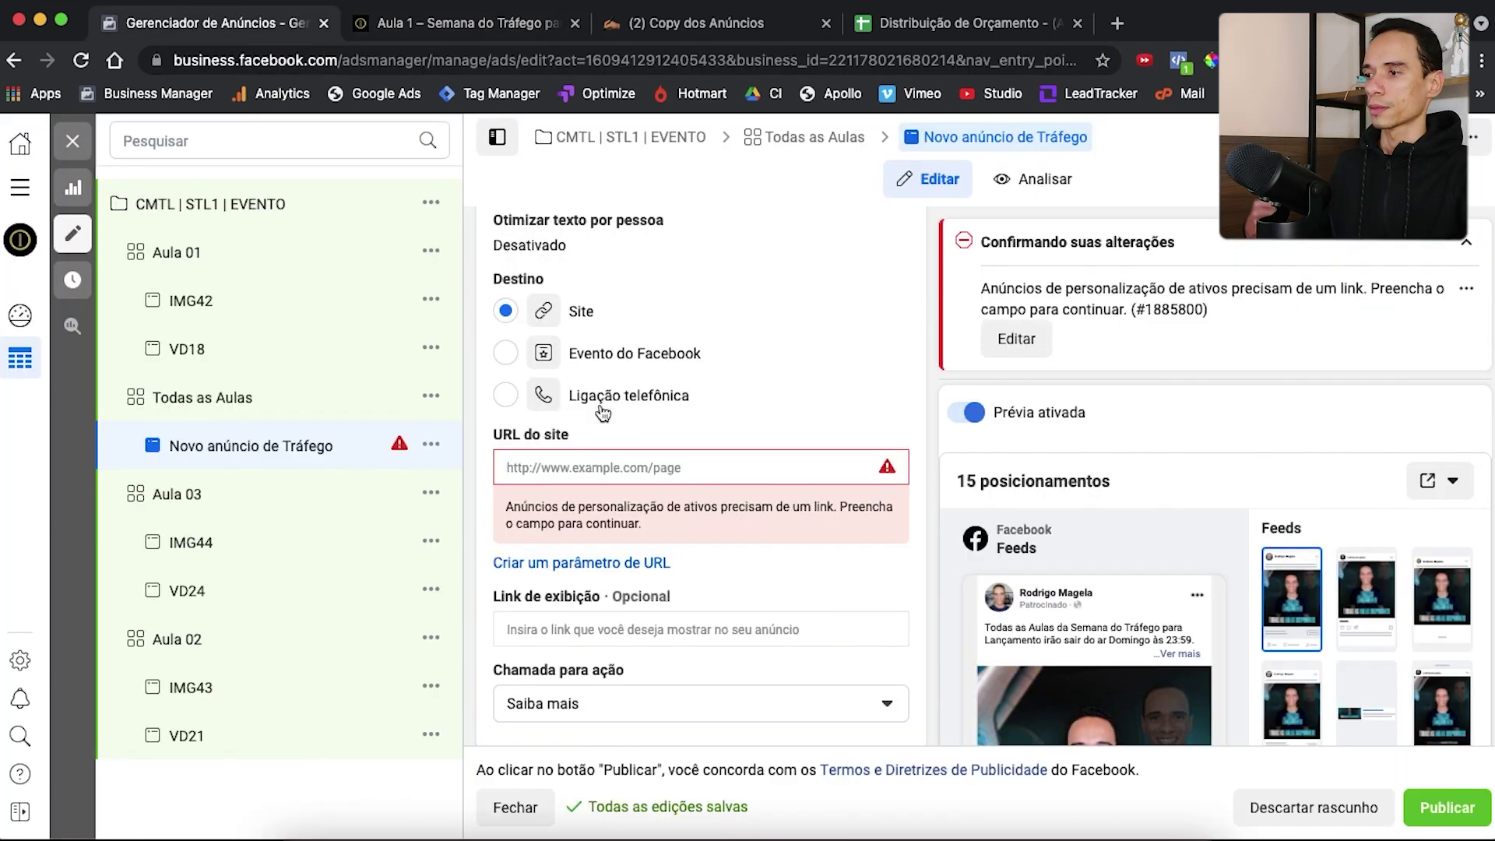
left_click(655, 469)
key("super+v")
scroll(919, 542, "down", 2)
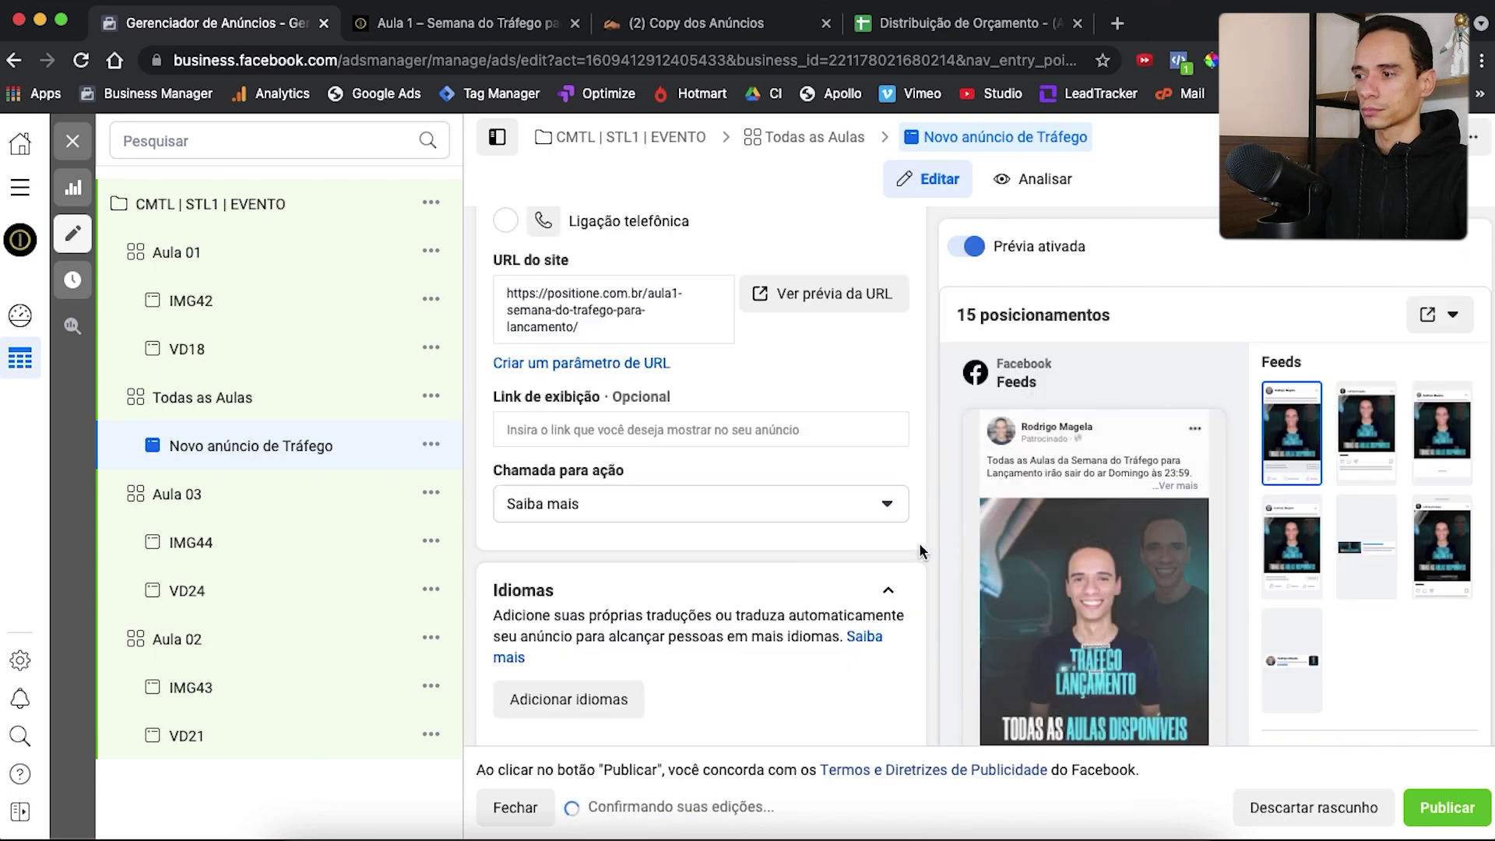
Rename the new ad in the Todas as Aulas ad set as IMG45 and duplicate it
scroll(919, 542, "up", 10)
left_click(654, 298)
type("IMG45")
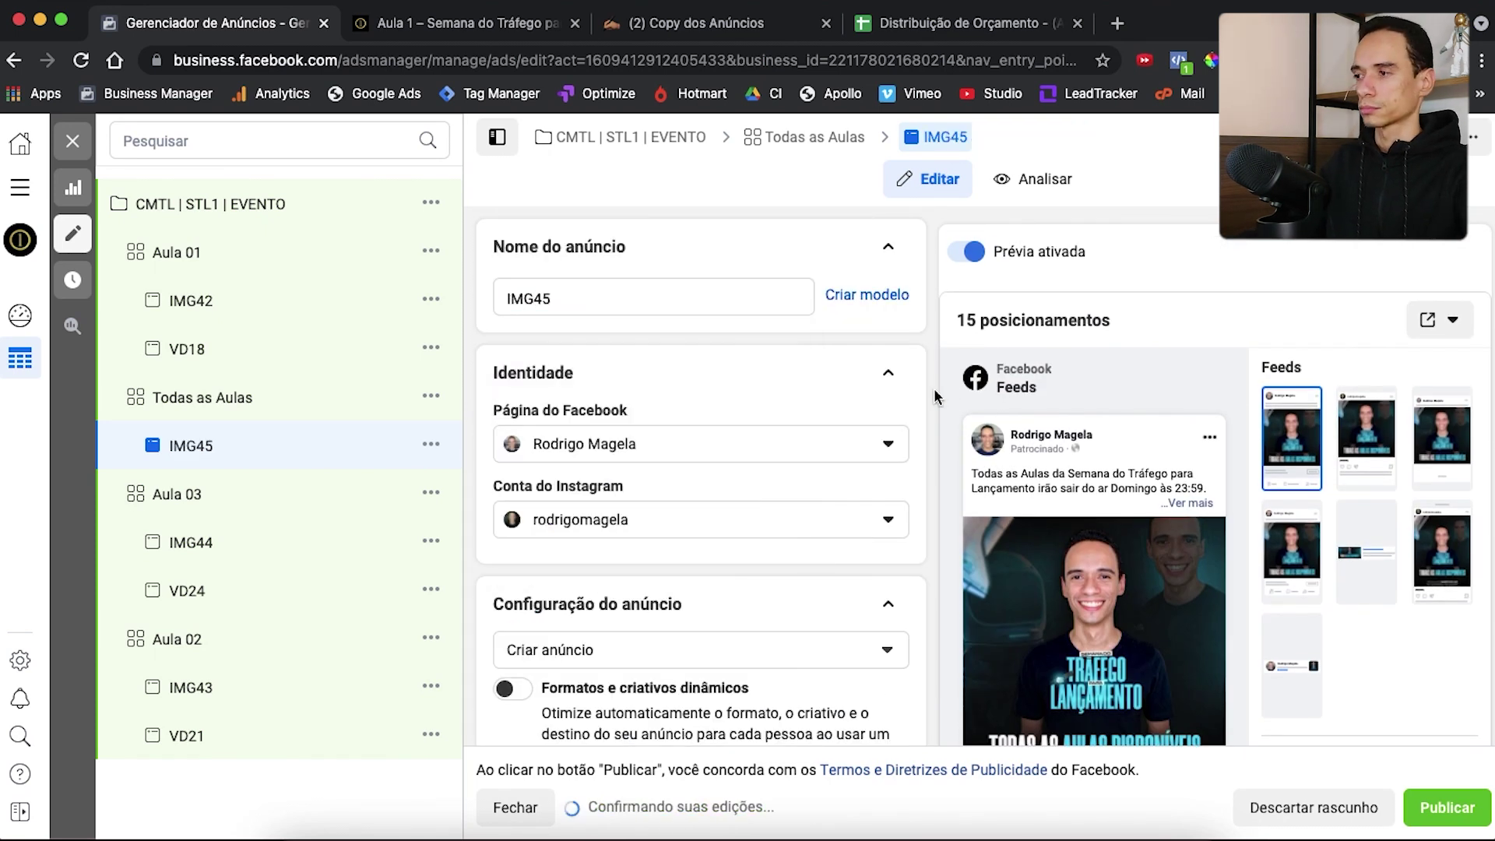
left_click(431, 444)
left_click(501, 514)
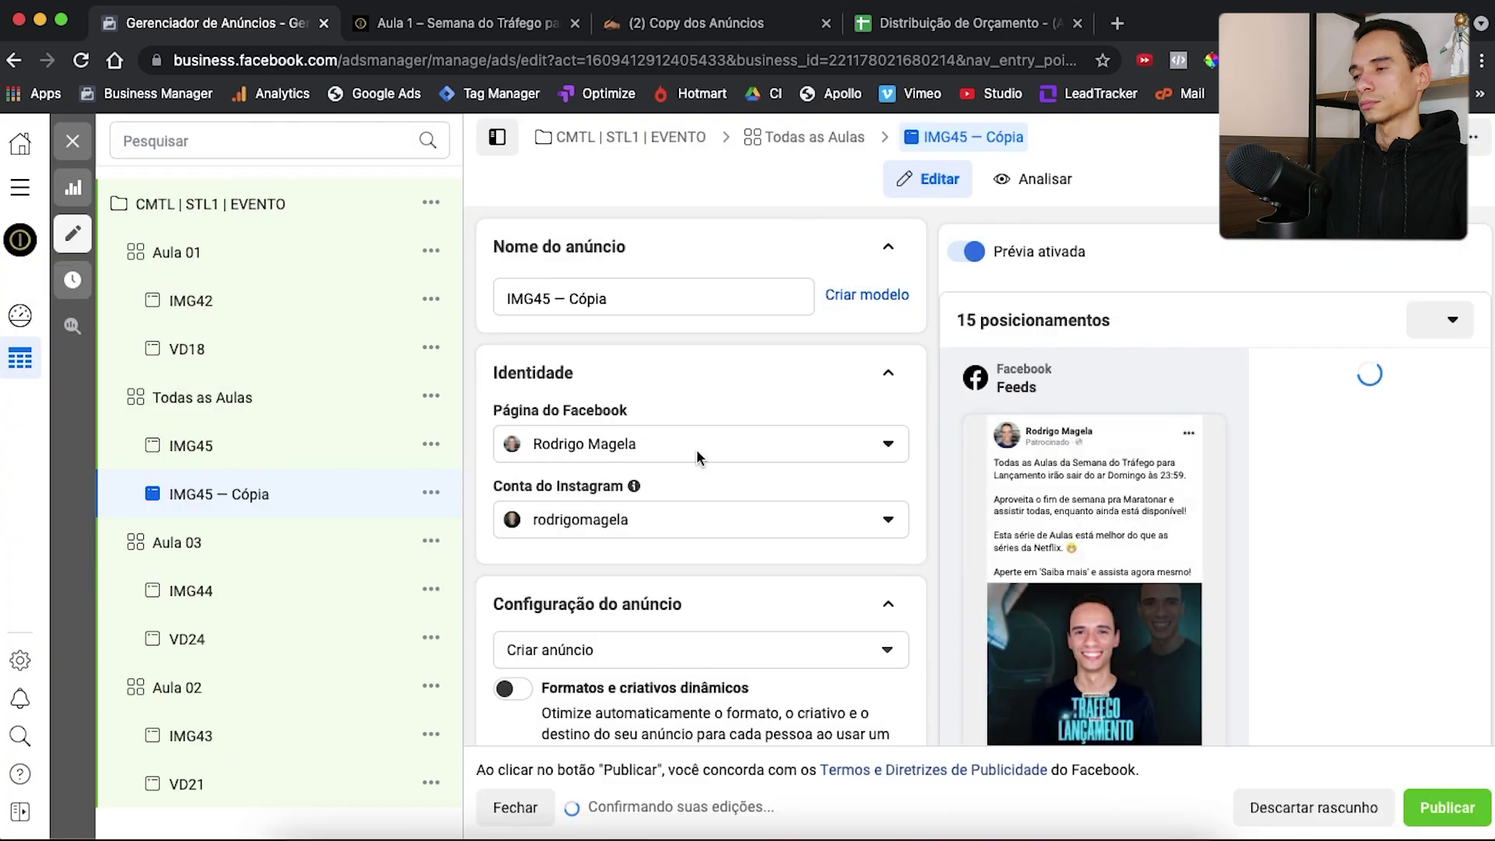
Remove the duplicated ad's images and add the 1080 × 1350 company video VD27 as its media
scroll(831, 592, "down", 10)
scroll(833, 586, "up", 3)
left_click(891, 433)
left_click(623, 463)
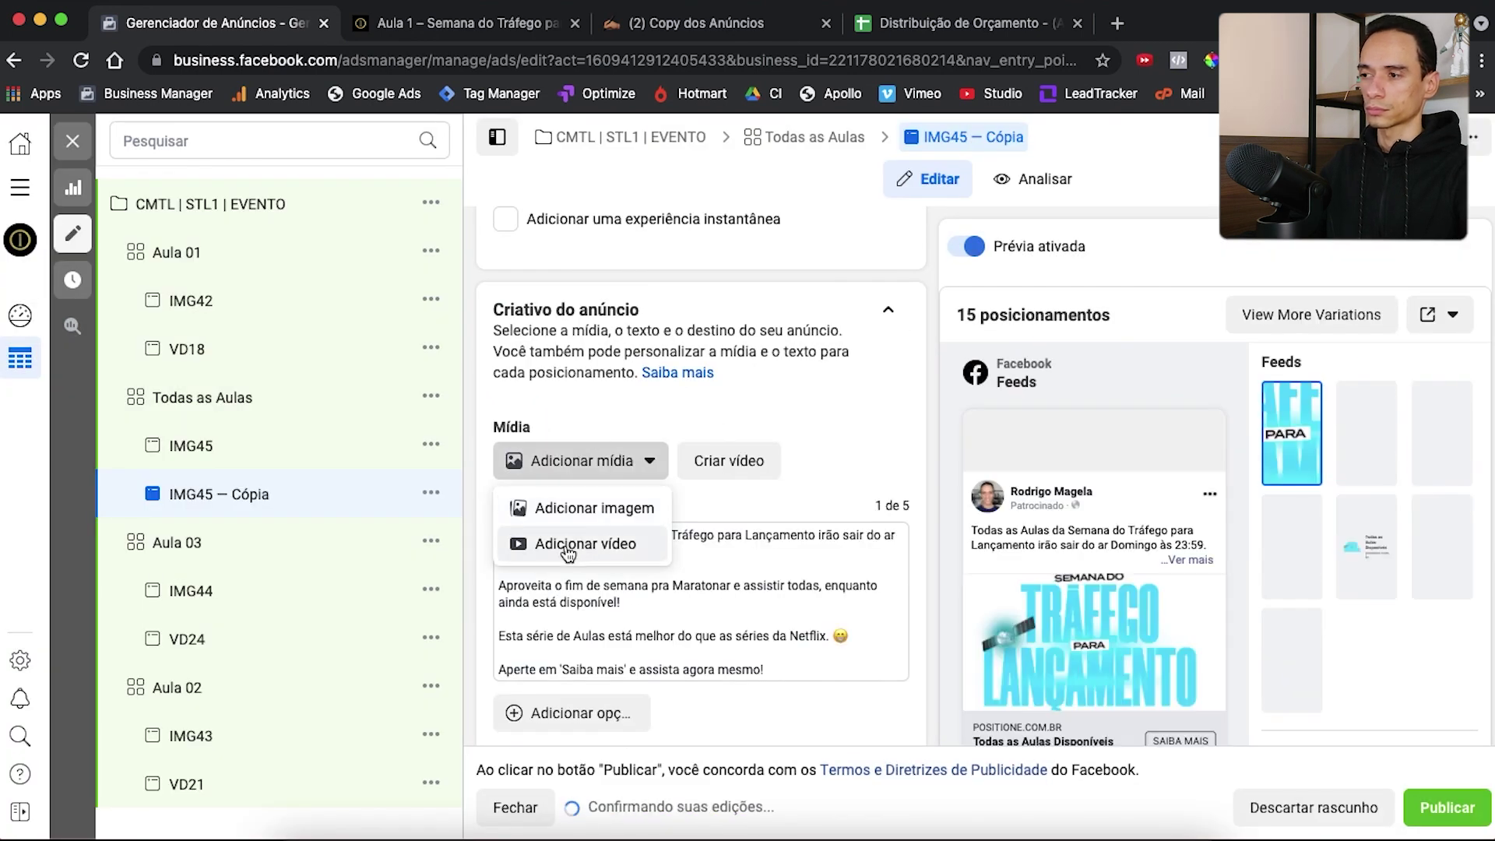
left_click(621, 549)
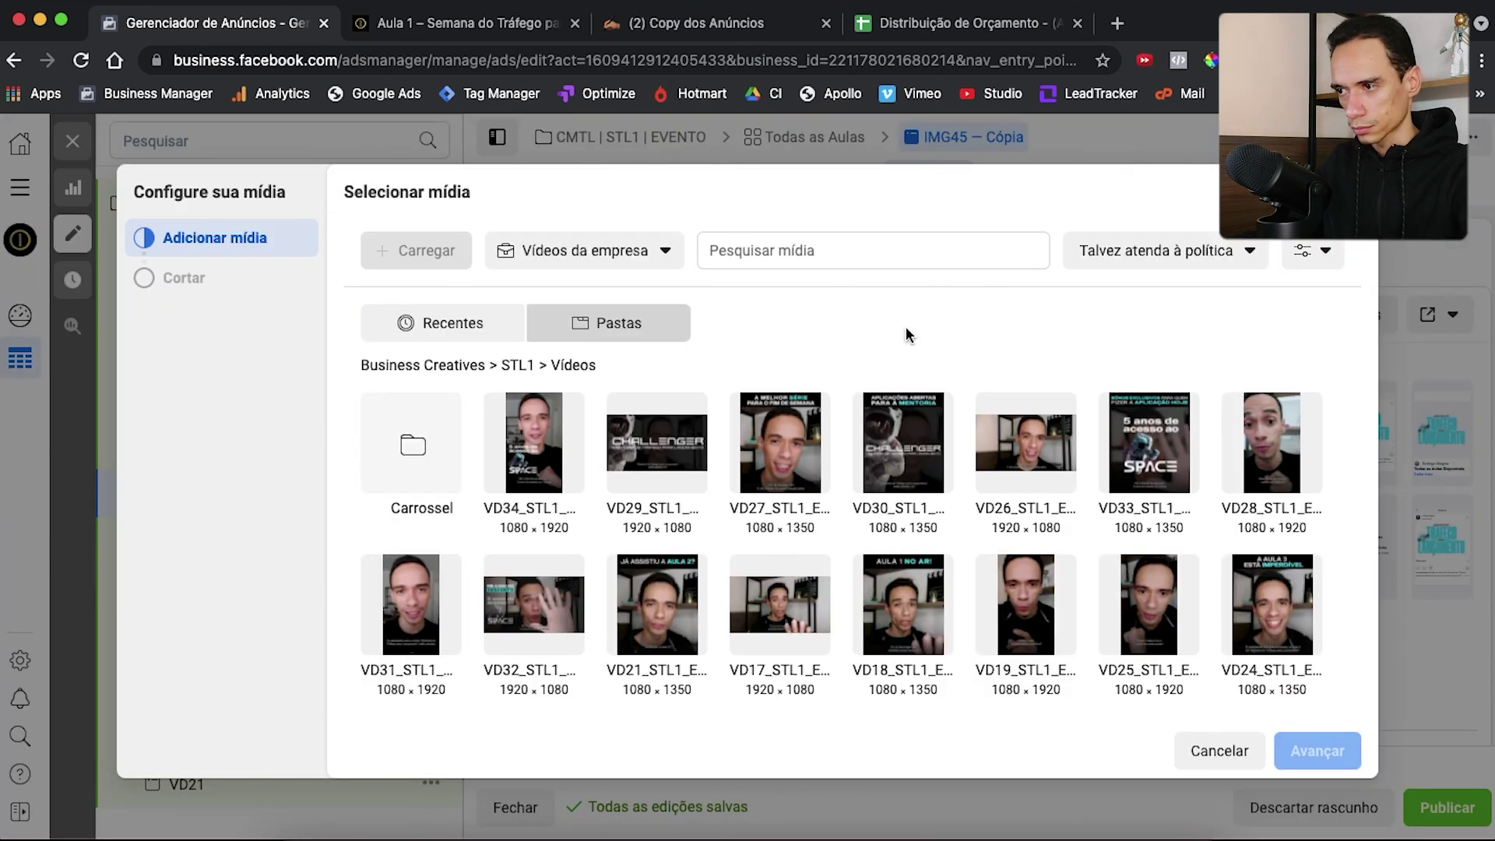
left_click(779, 443)
left_click(1318, 751)
Replace the Stories and Reels, apps and sites media with the vertical 1080 × 1920 video VD28
left_click(434, 545)
left_click(584, 250)
left_click(592, 330)
scroll(715, 487, "down", 1)
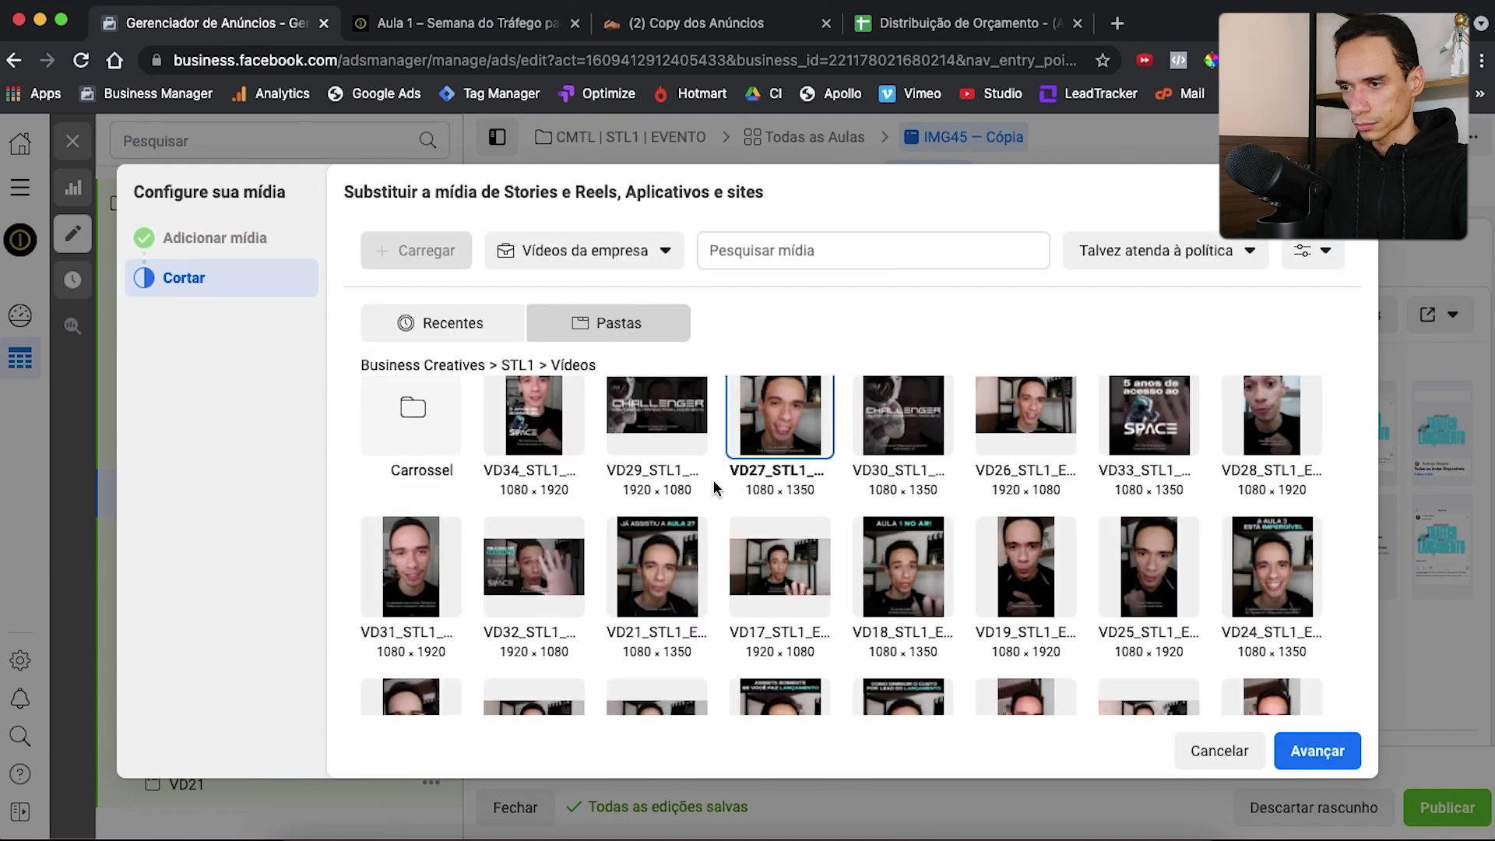
scroll(715, 489, "up", 1)
left_click(1272, 444)
left_click(1318, 747)
Replace the right column, search results and Instant Articles media with the horizontal 1920 × 1080 video VD26, and finish the media setup
left_click(1216, 431)
left_click(642, 252)
left_click(611, 330)
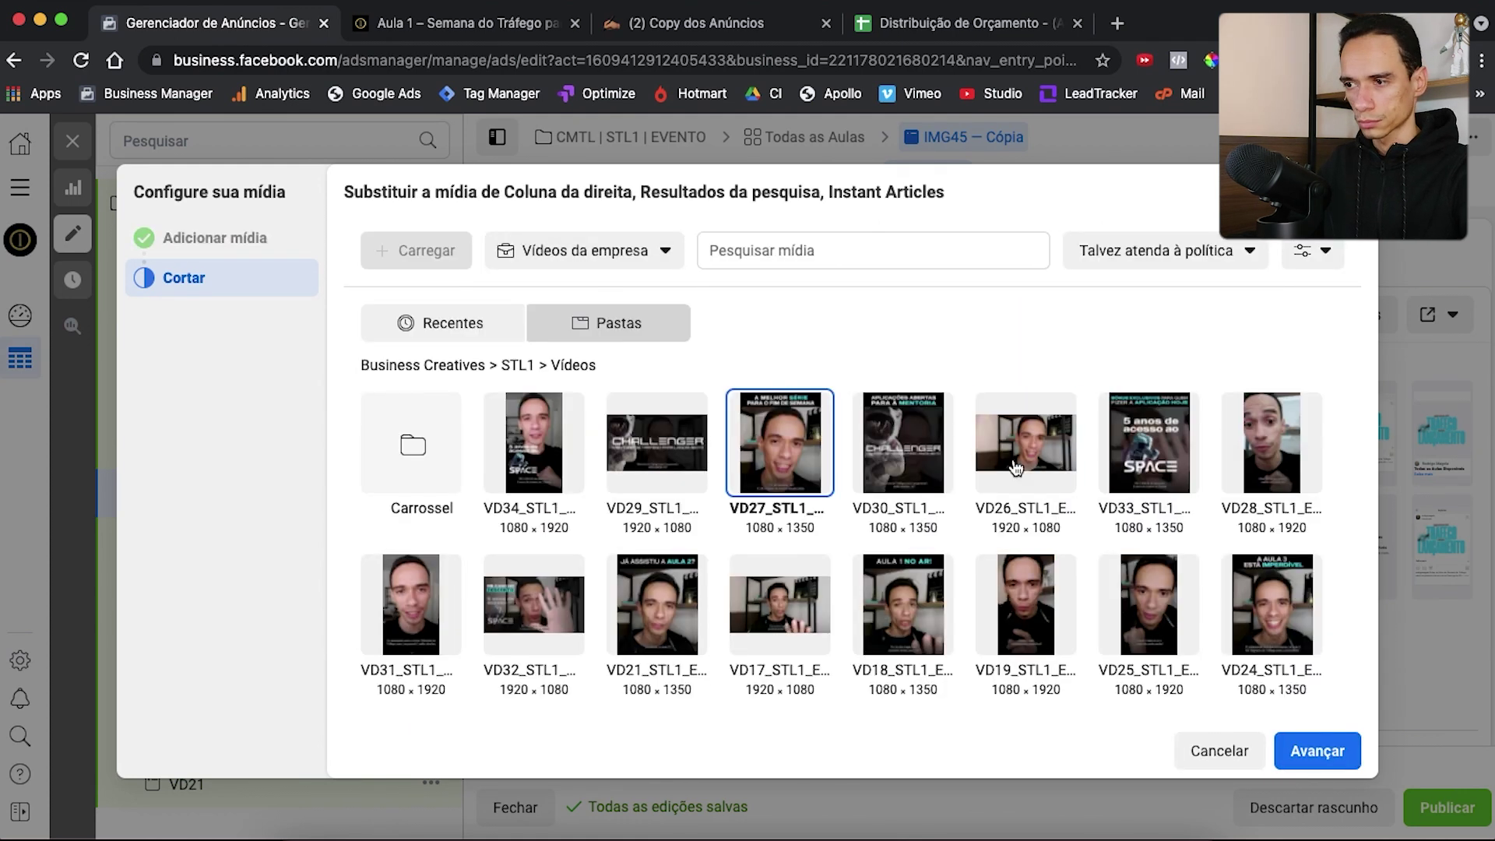
left_click(1016, 467)
left_click(1316, 749)
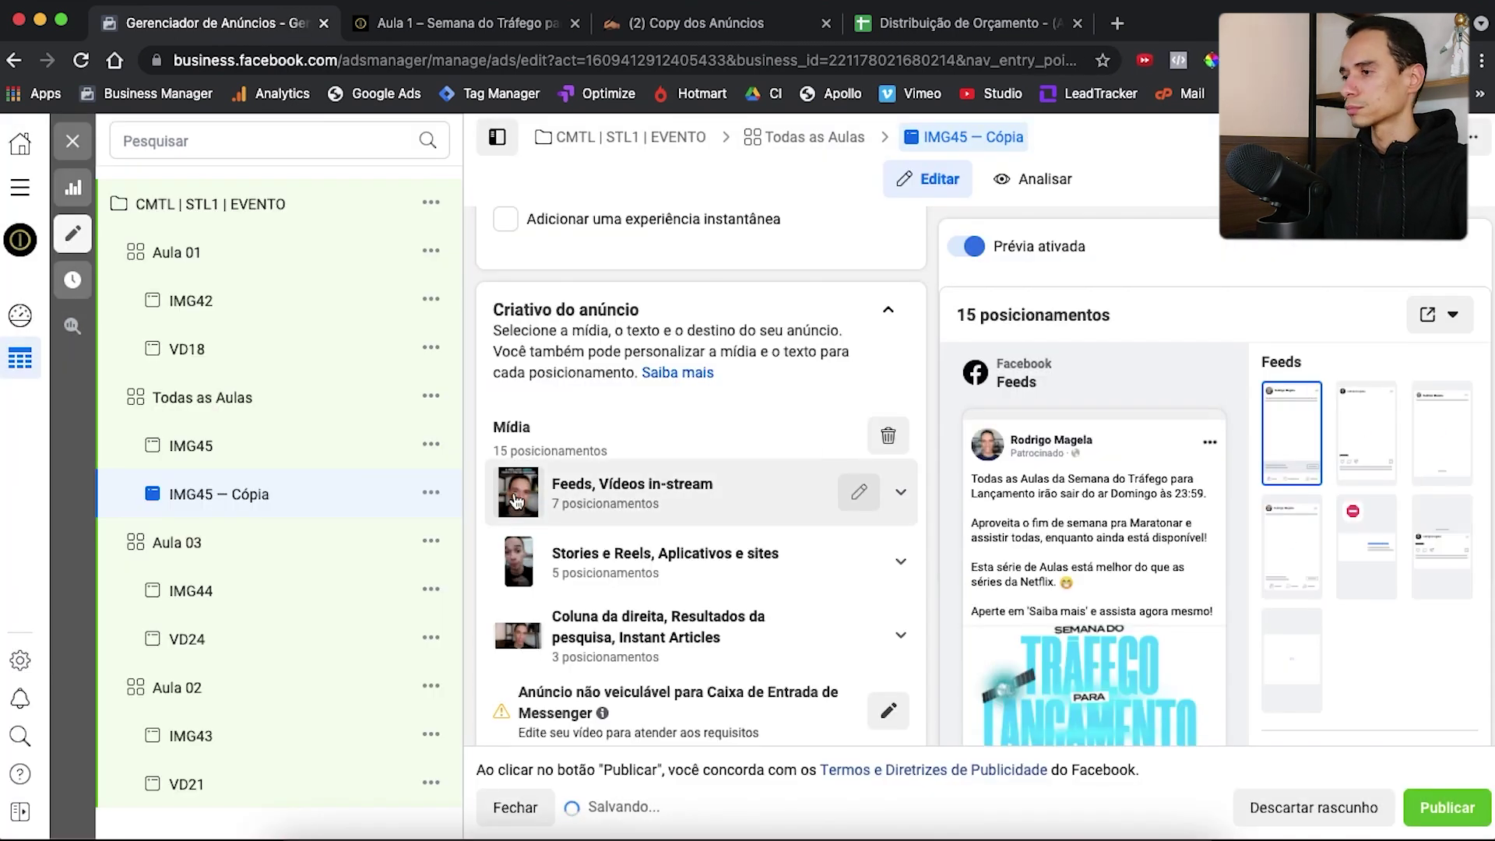
Rename the duplicated ad as VD27
scroll(514, 501, "up", 5)
triple_click(628, 297)
type("VD27")
left_click(935, 387)
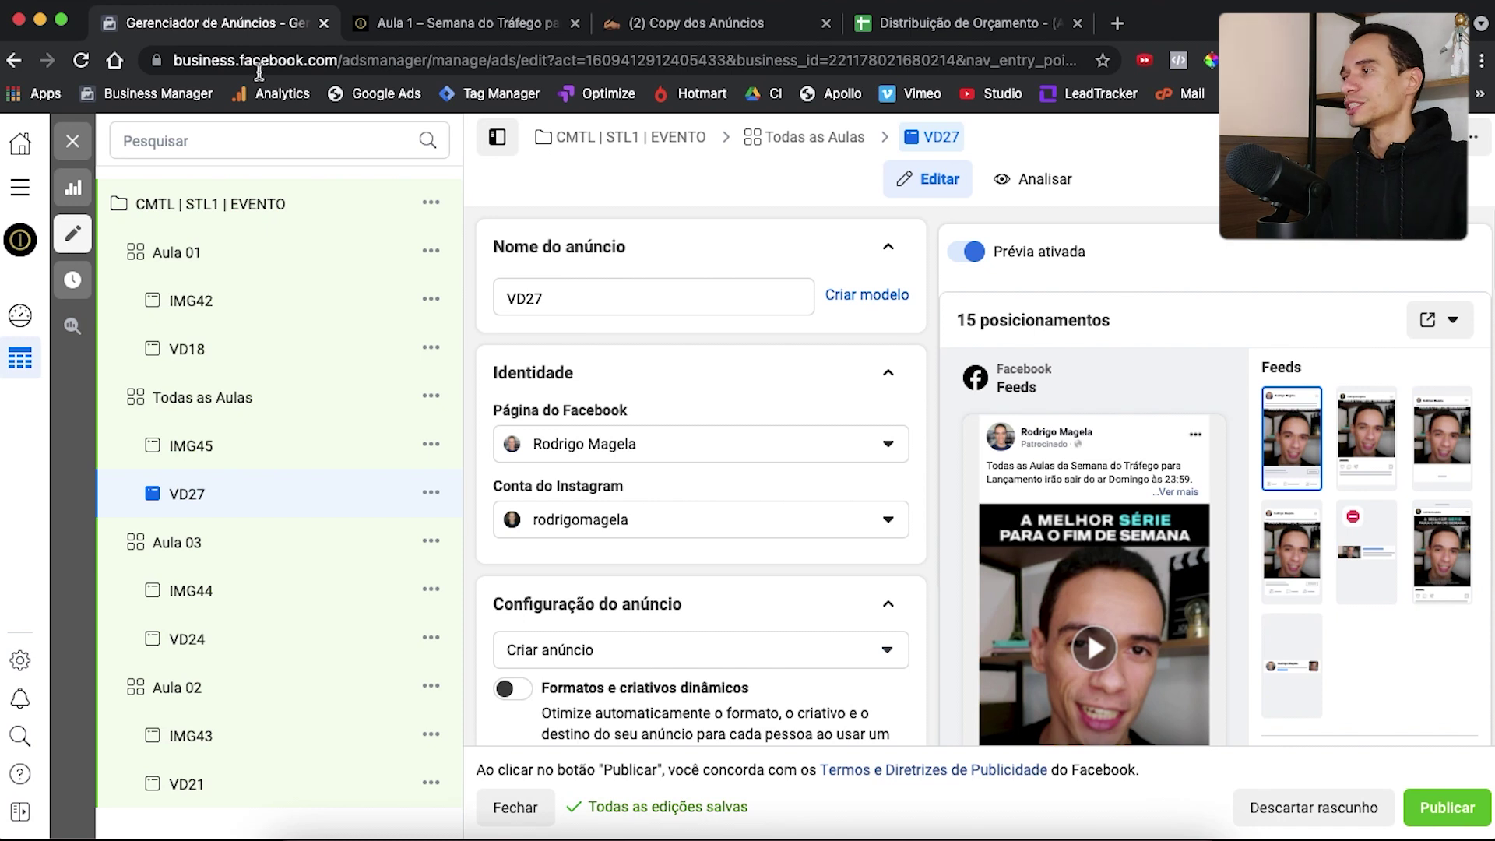
Close the ad editor and review the campaign's ad sets sorted by name, the ads in Aula 01, and the campaign list
left_click(72, 141)
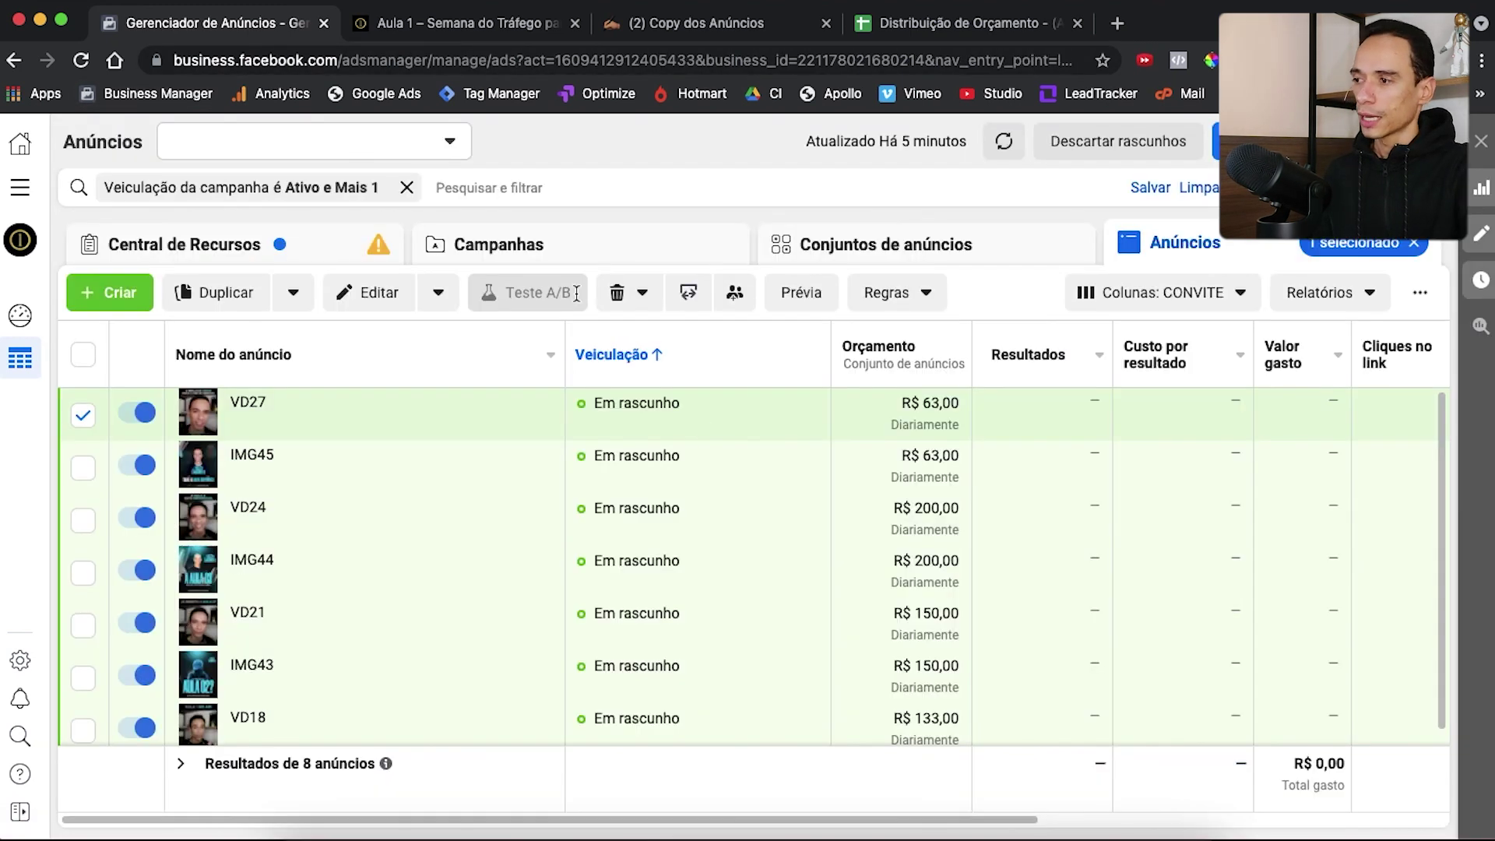
left_click(678, 244)
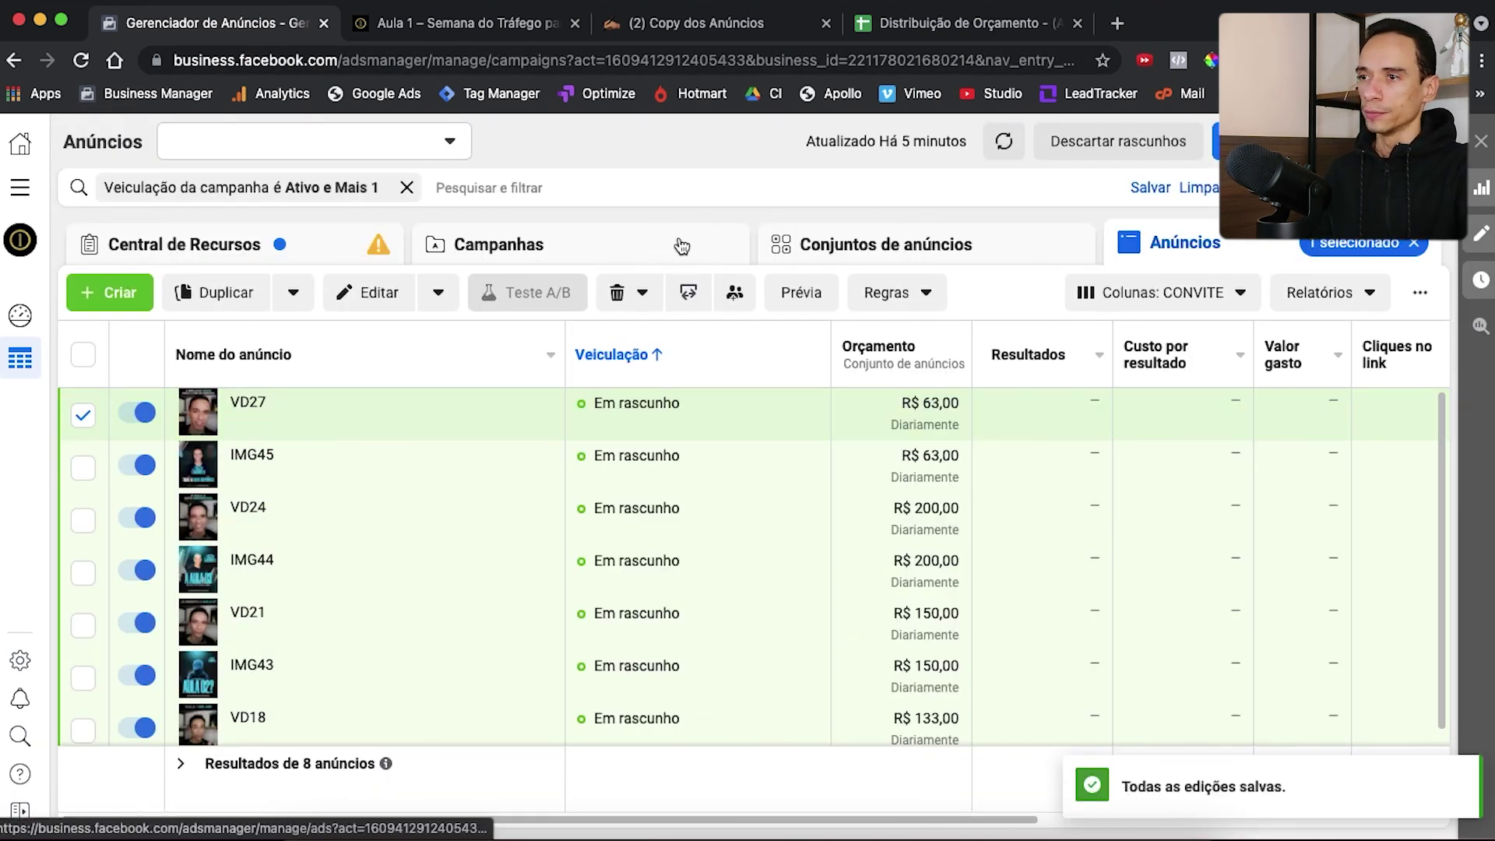
left_click(244, 404)
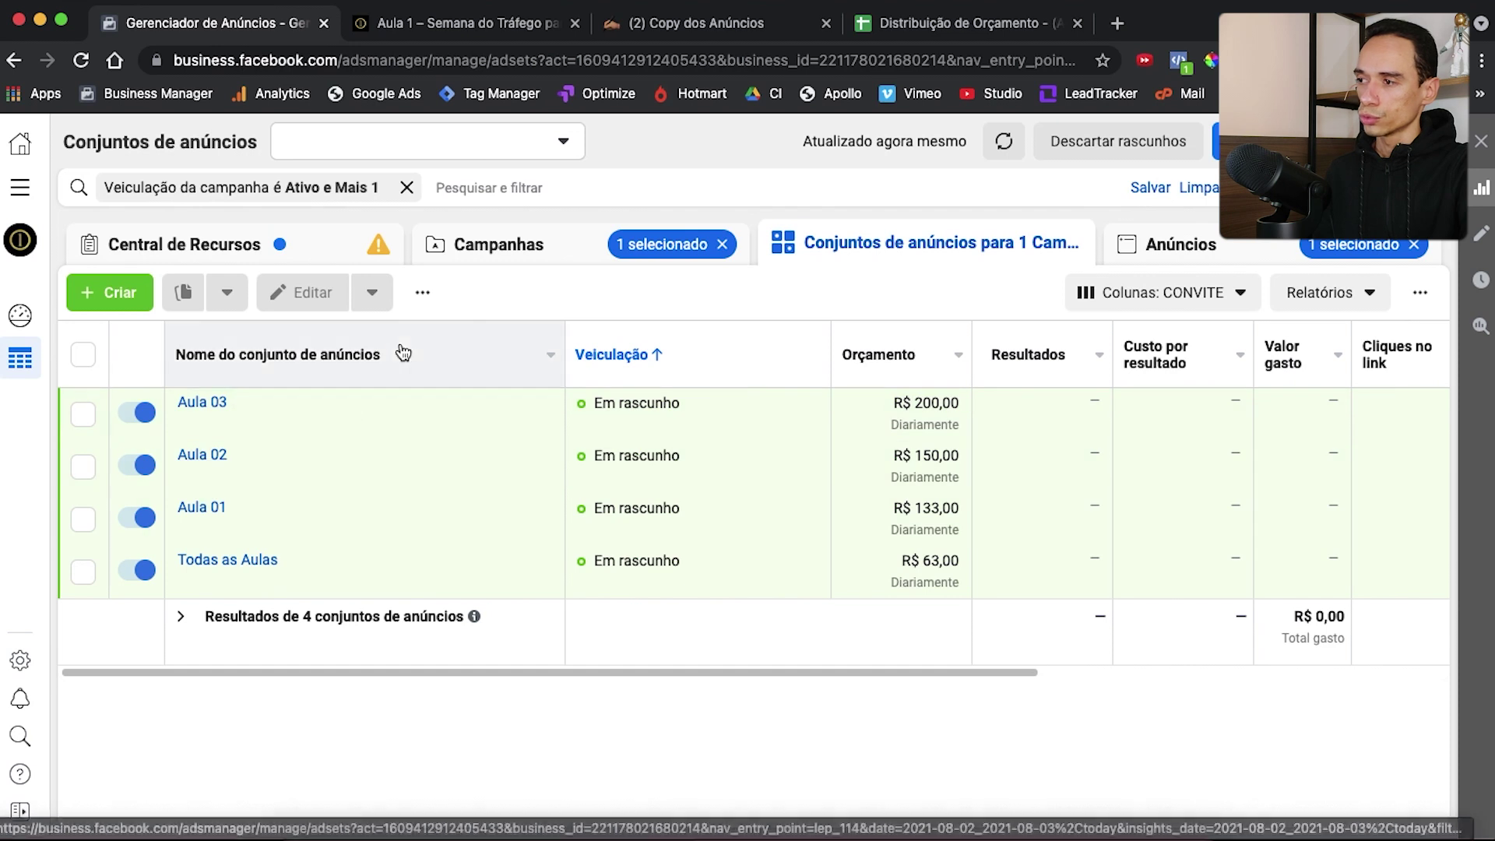
left_click(428, 340)
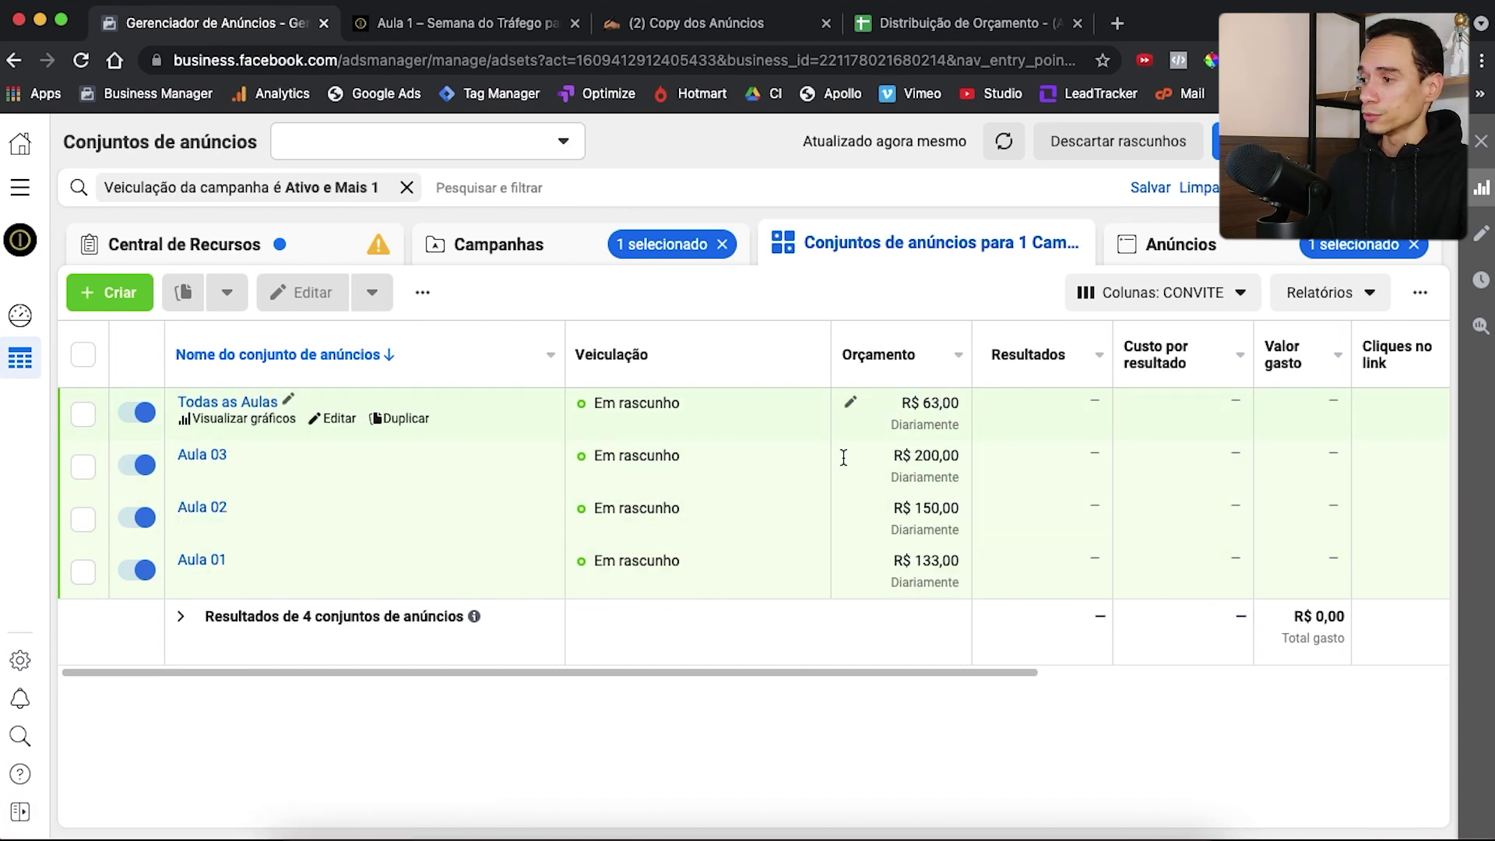
left_click(201, 562)
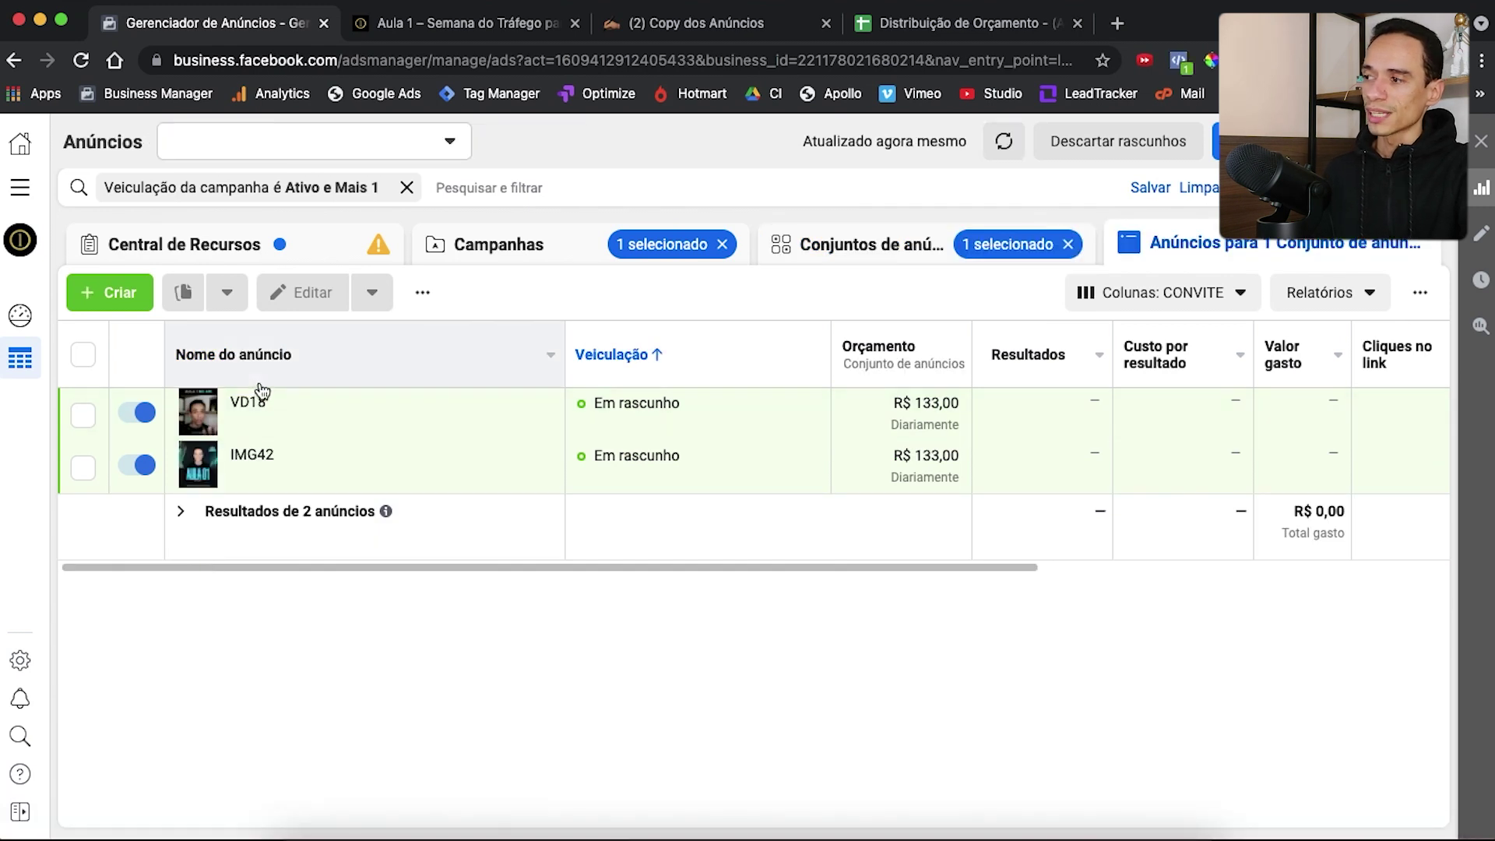
left_click(568, 253)
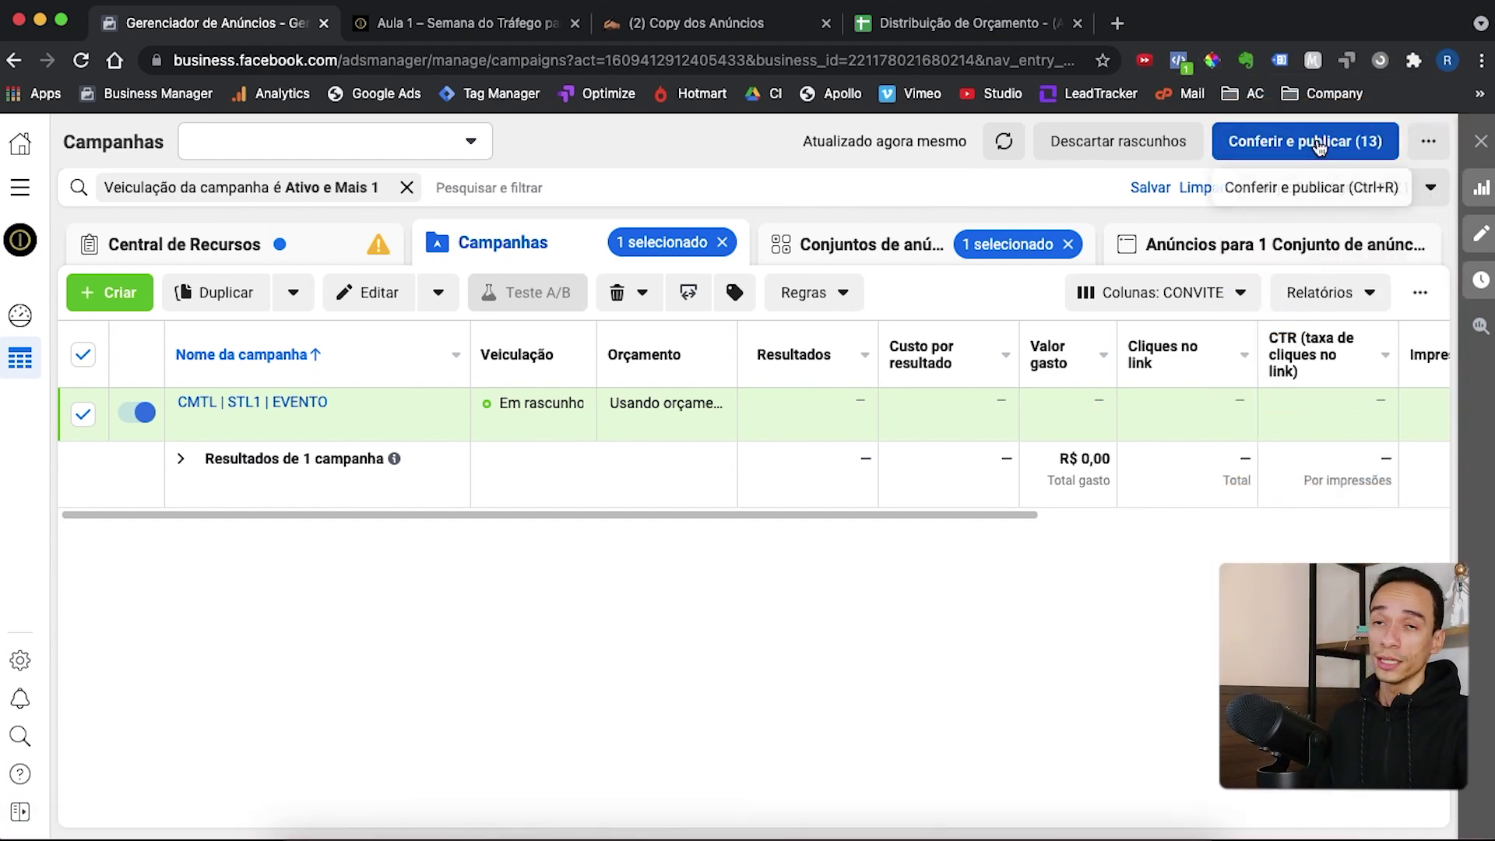
Review the draft campaign, ad sets and ads, and publish them all
left_click(1322, 145)
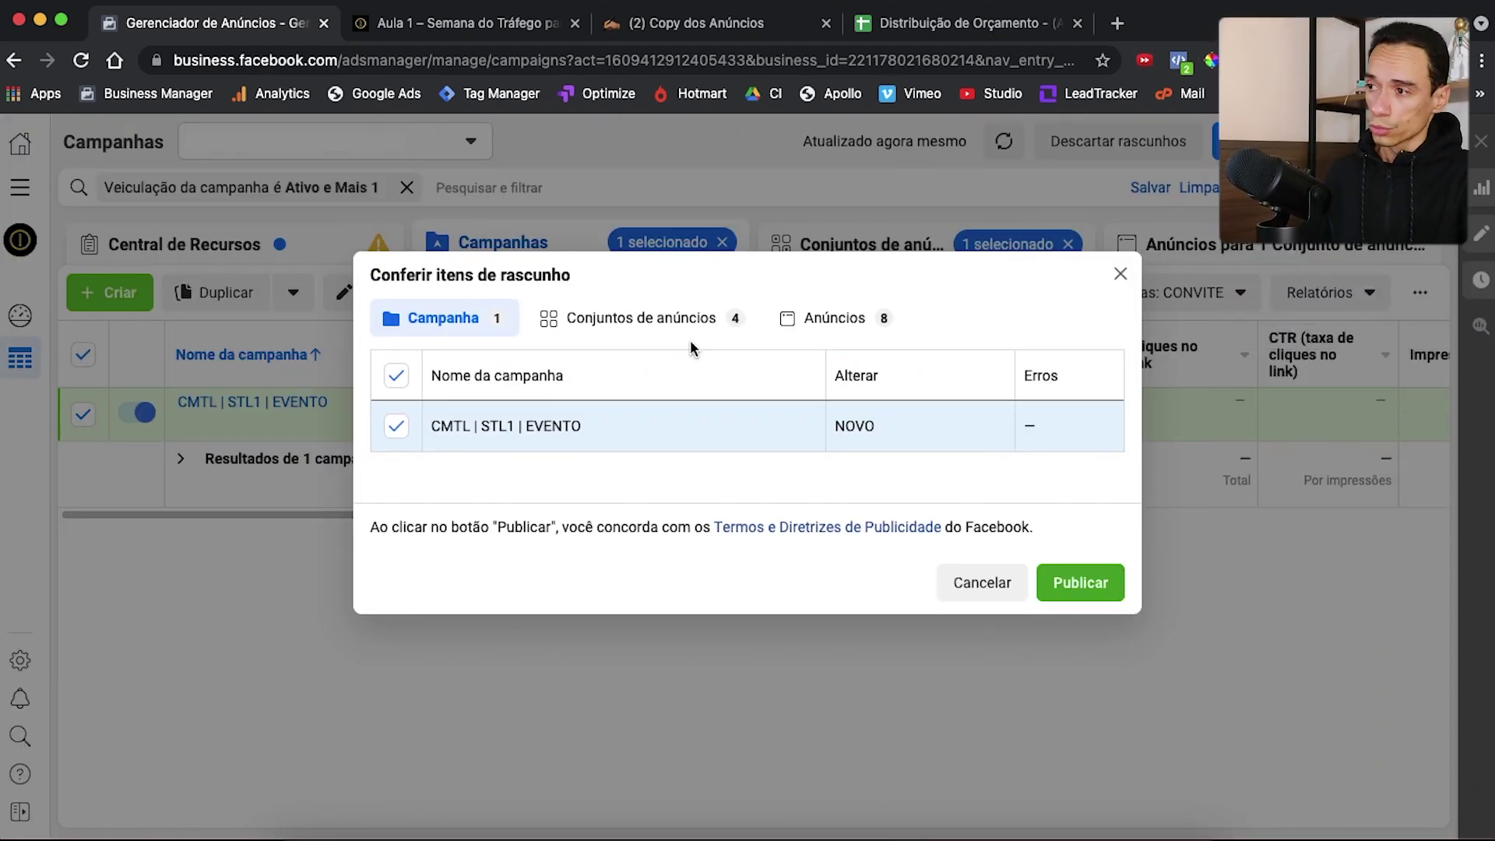
left_click(625, 315)
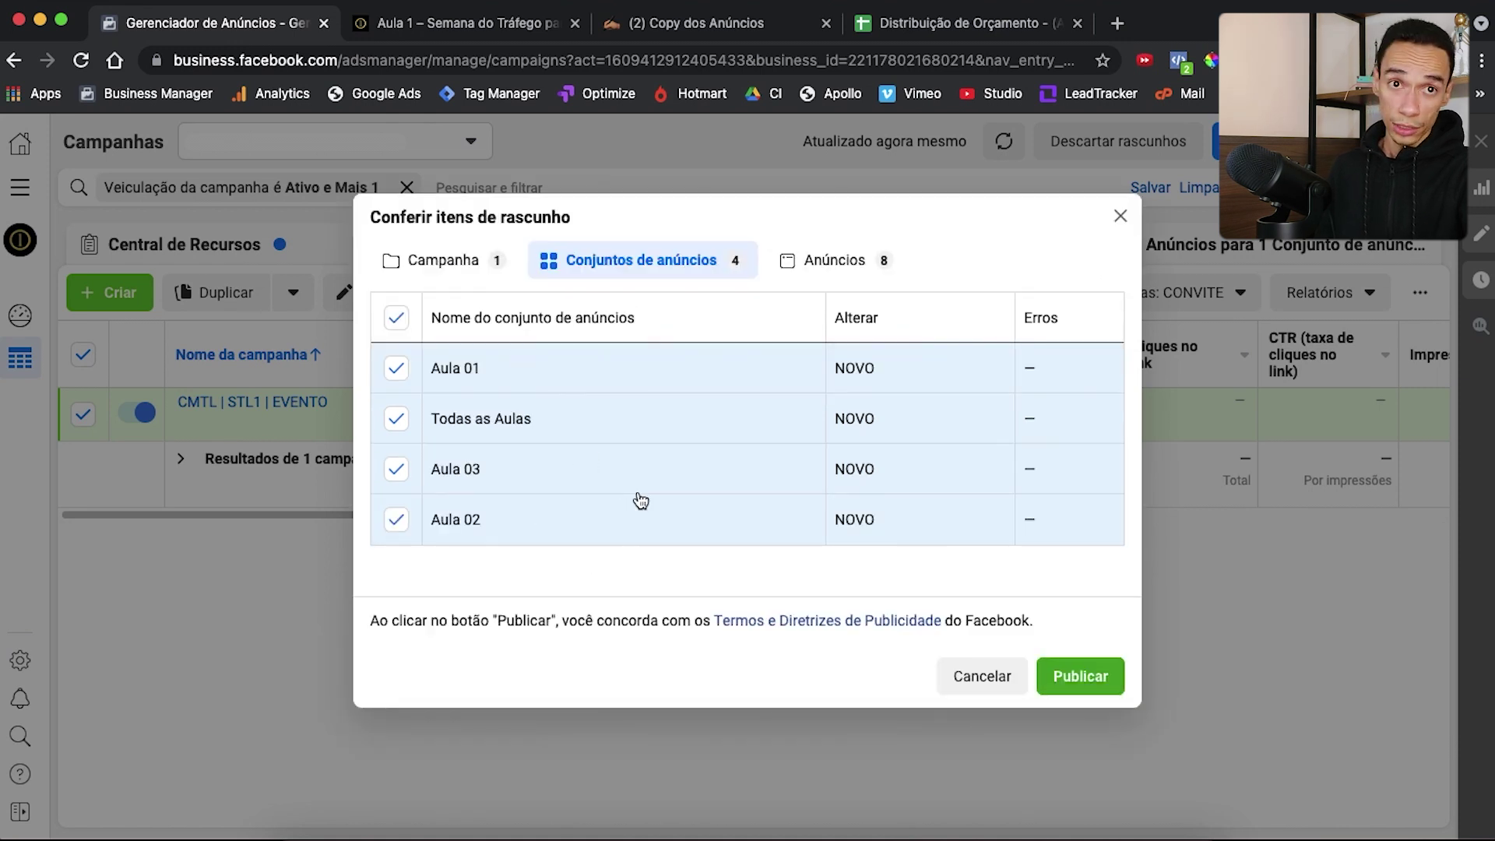
left_click(854, 270)
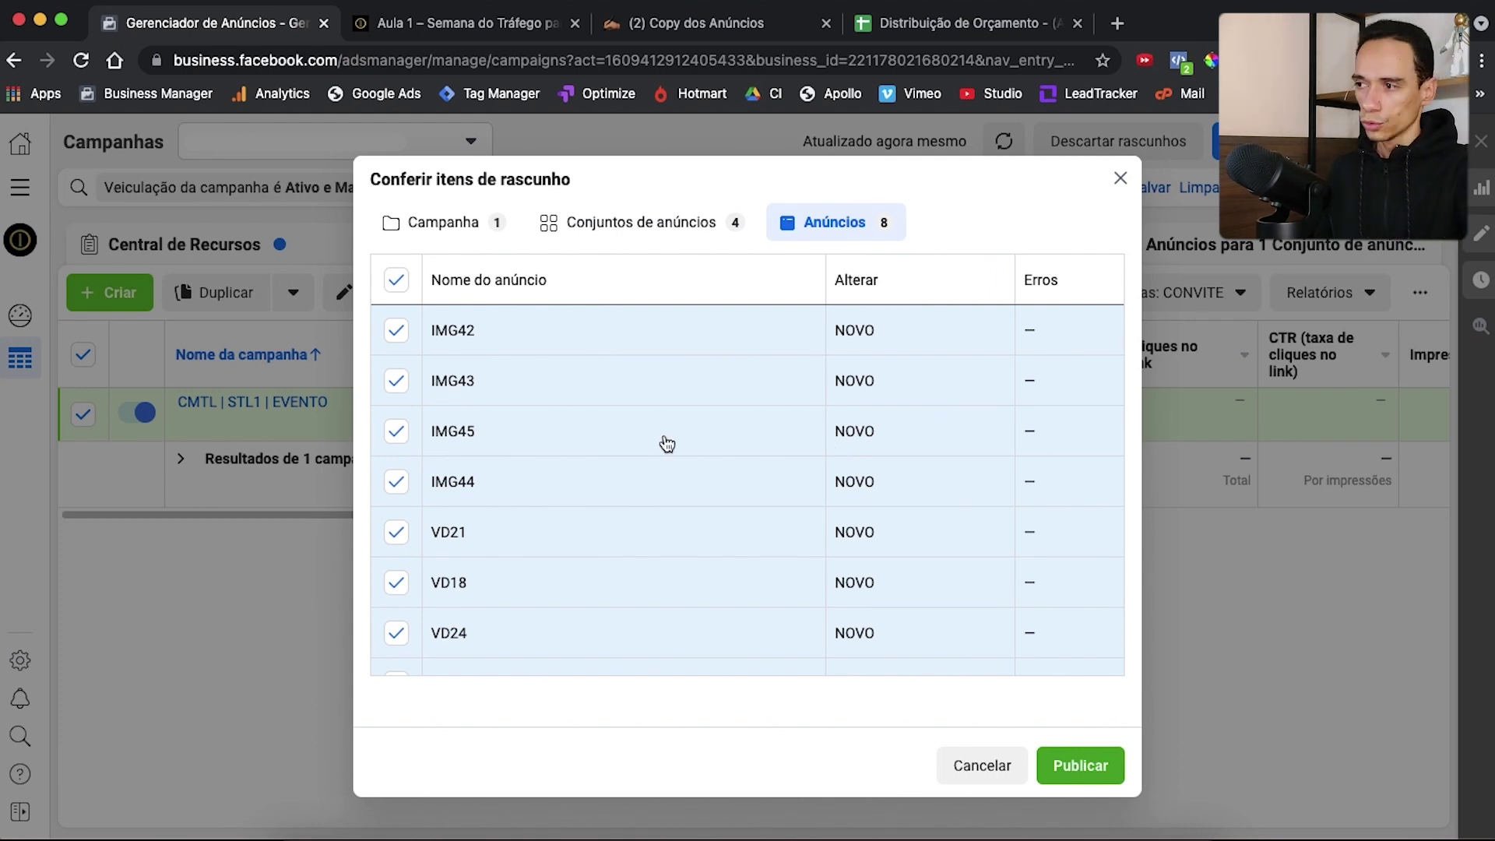
left_click(1083, 766)
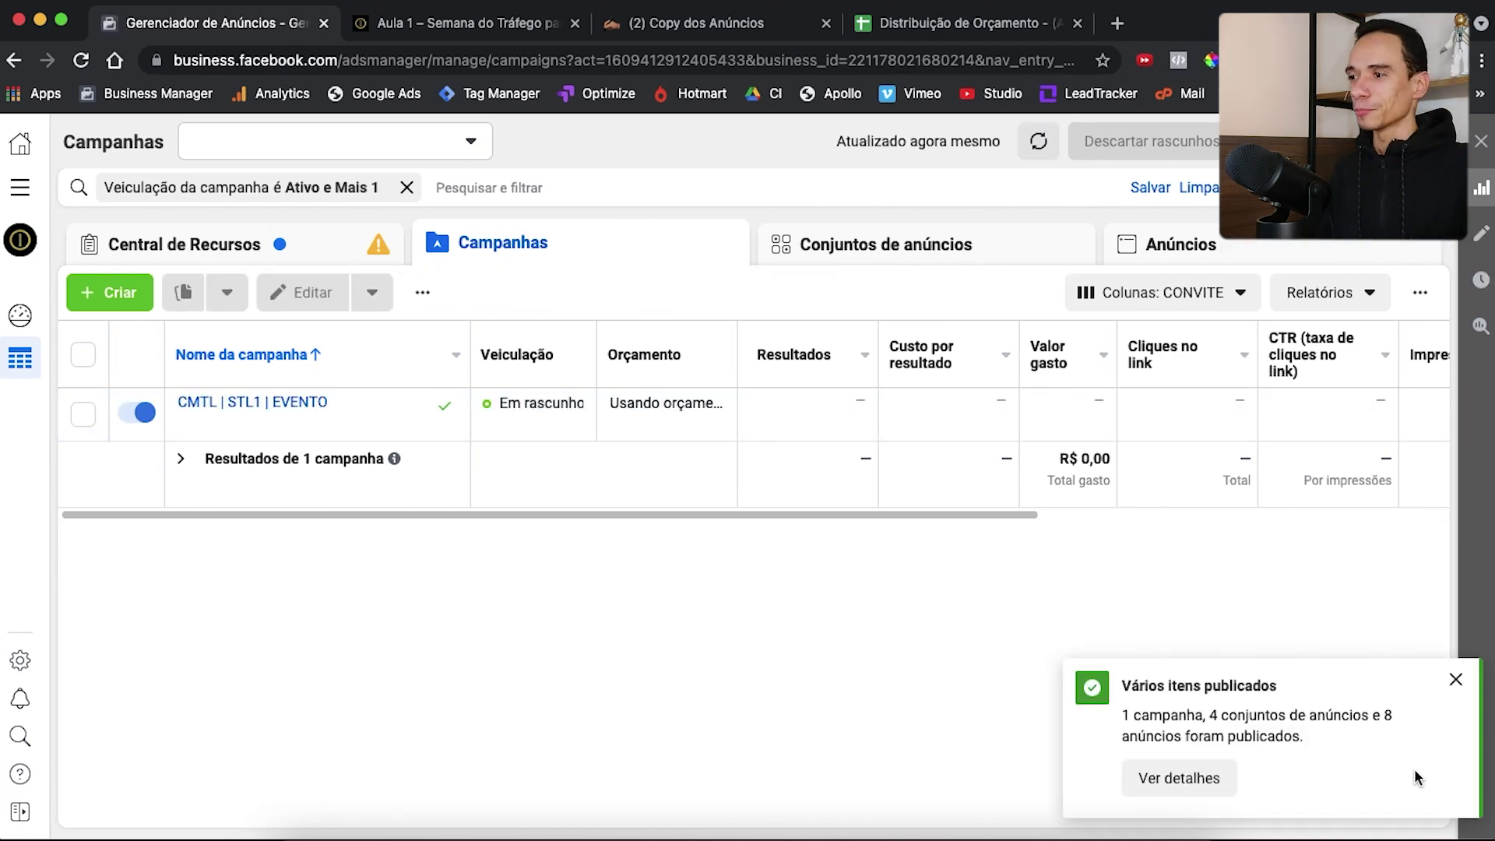
Refresh the campaign data and check the delivery status of the ad sets and the ads in Todas as Aulas
left_click(1040, 142)
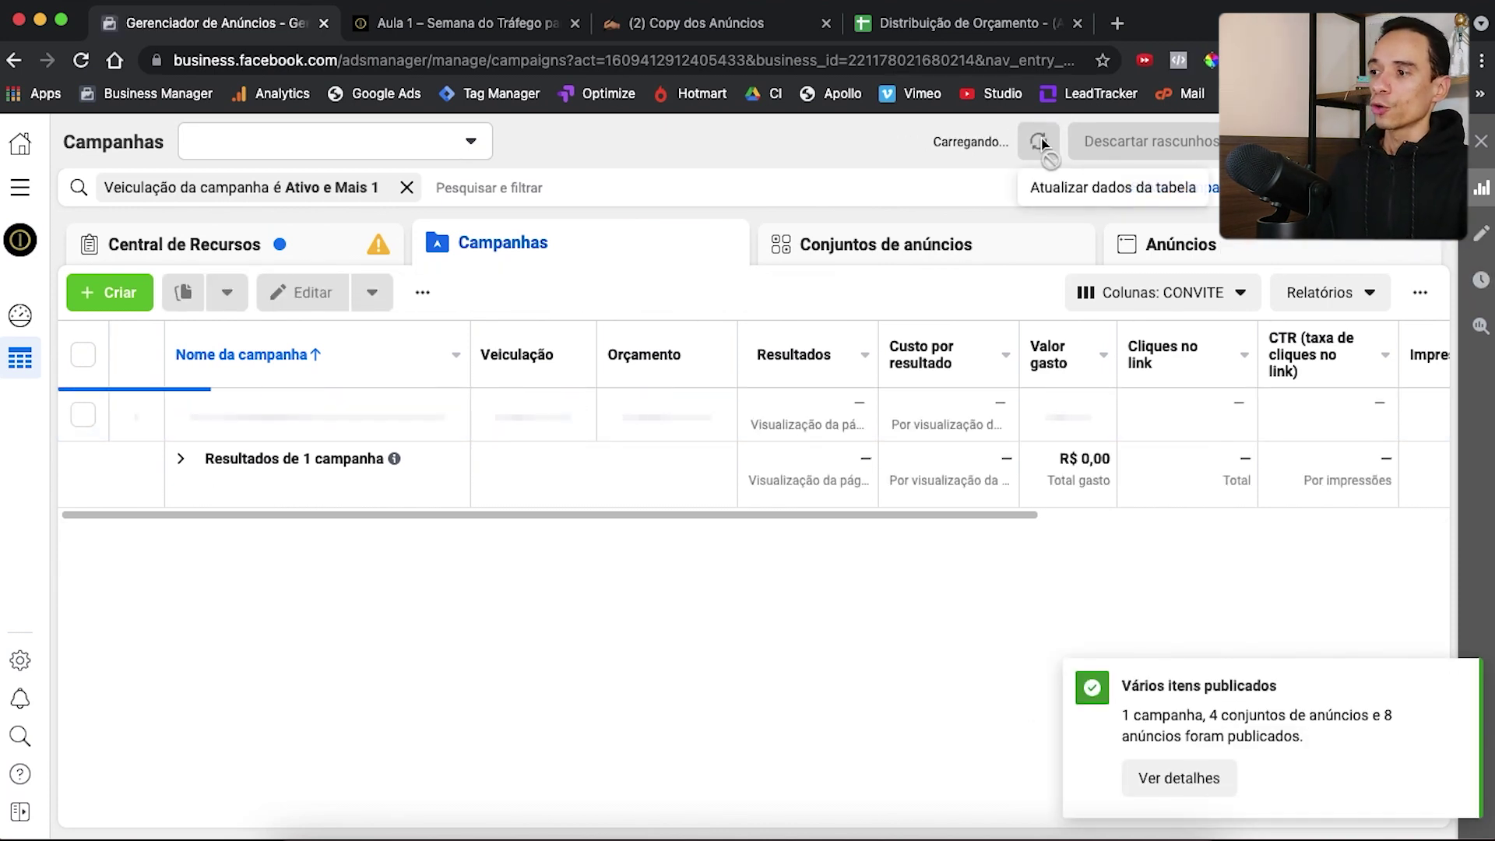
left_click(302, 404)
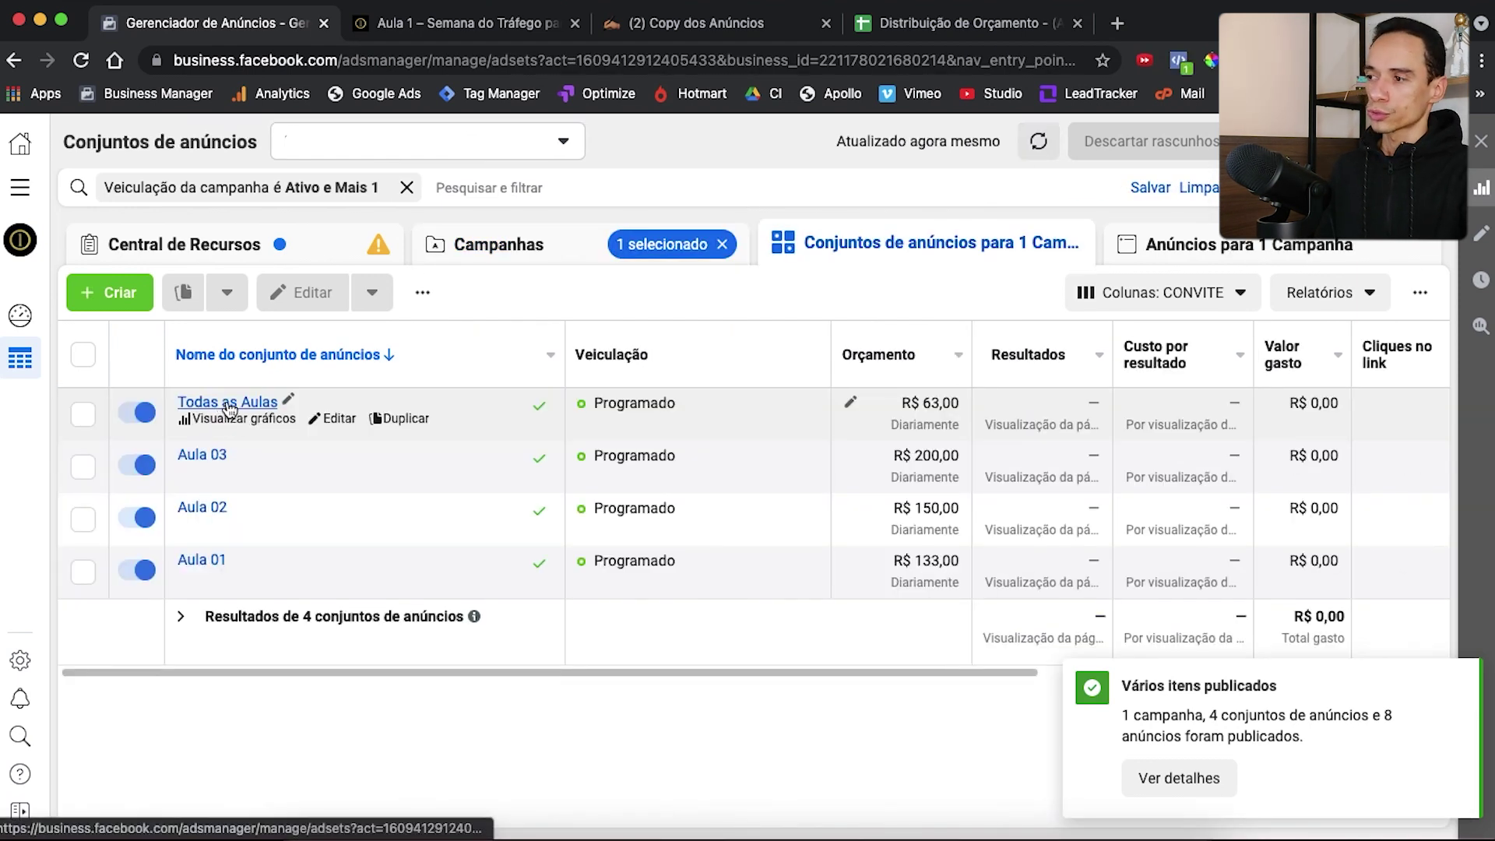
left_click(227, 403)
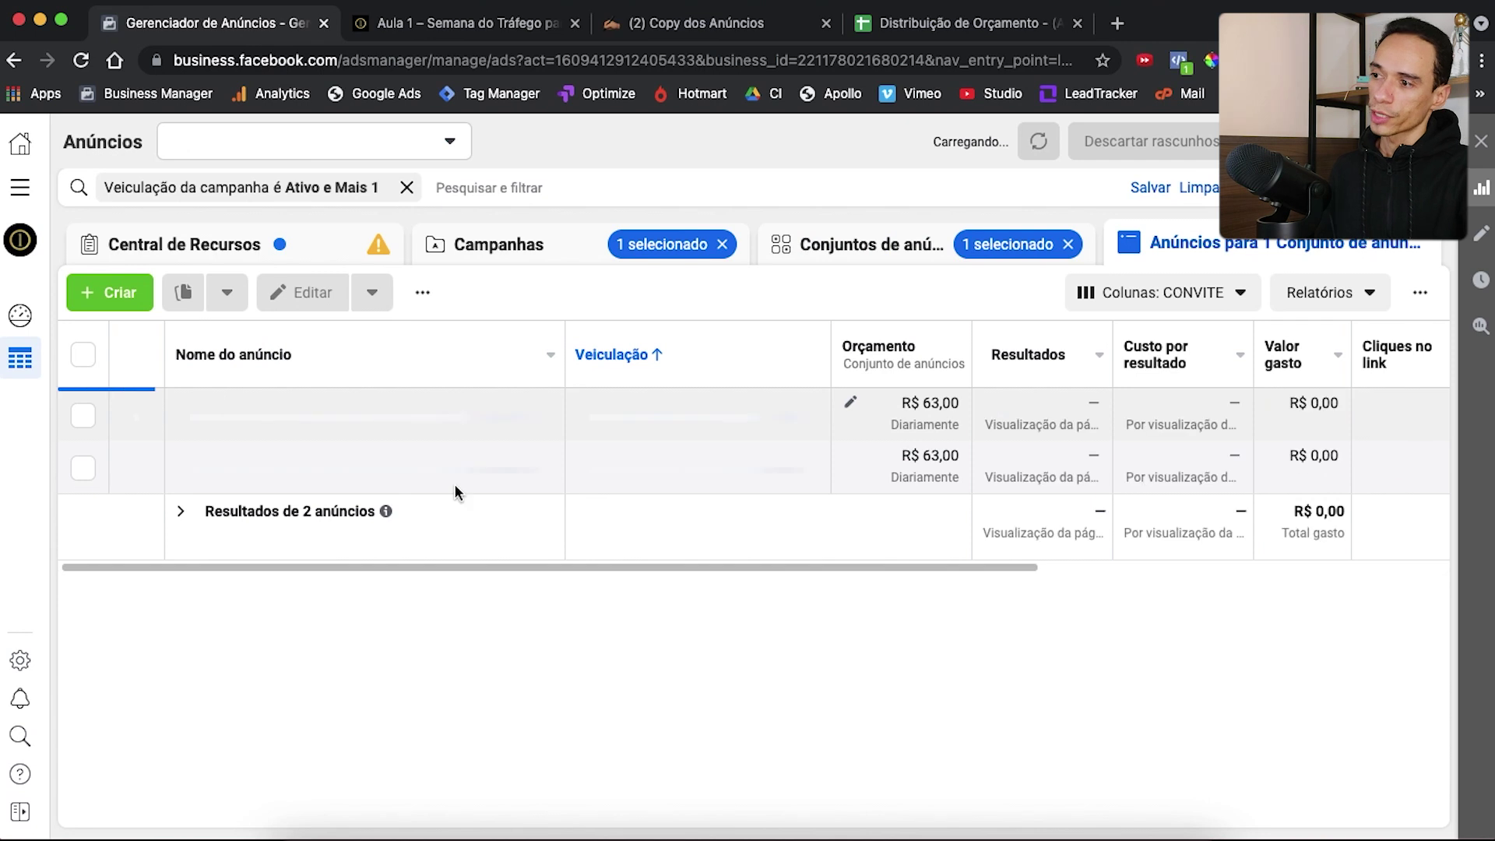
left_click(1039, 141)
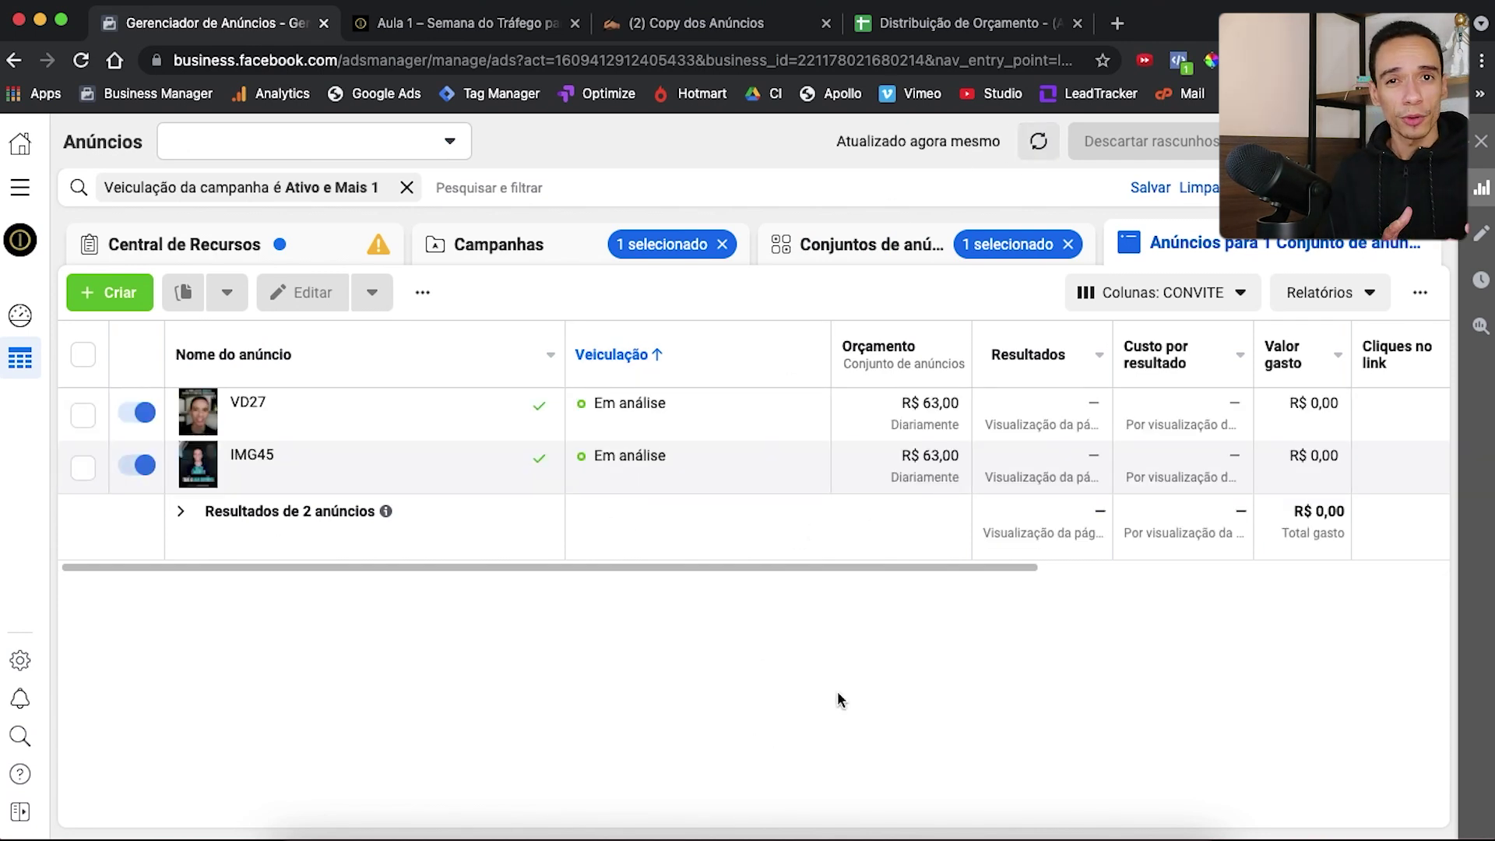